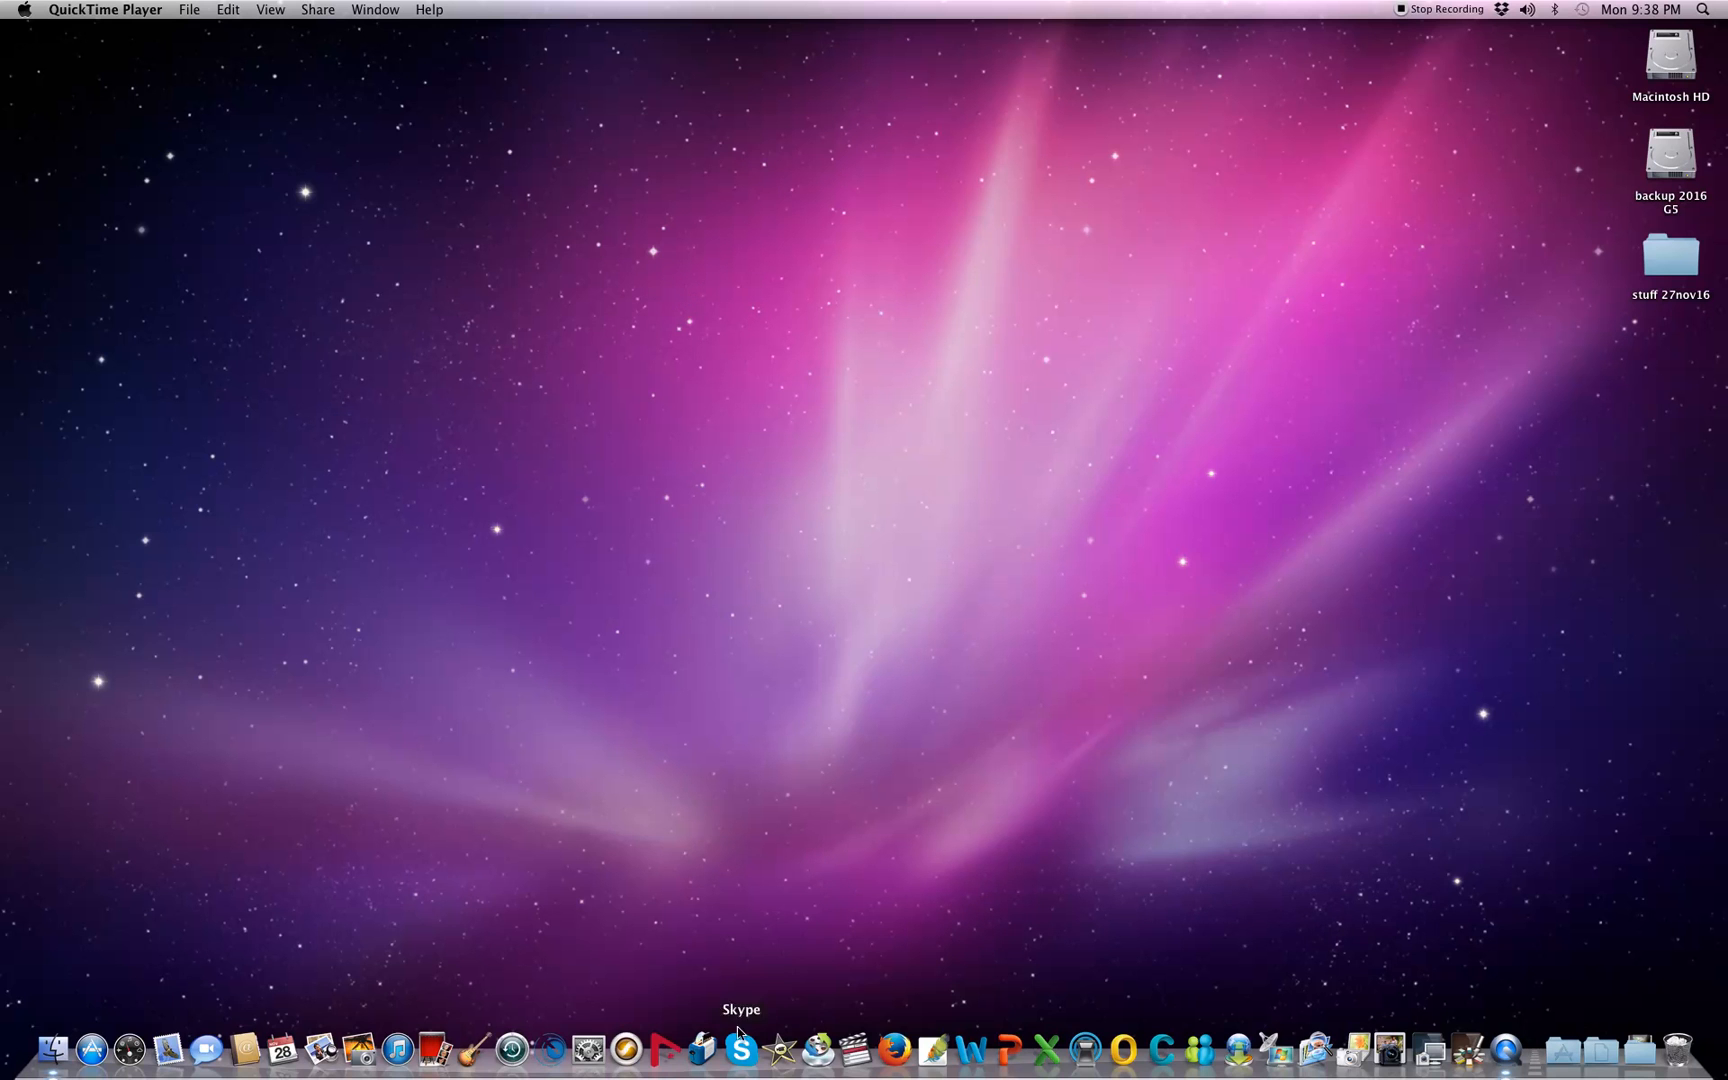
Step: Launch Pro Tools LE and choose to create a blank session
click(628, 1050)
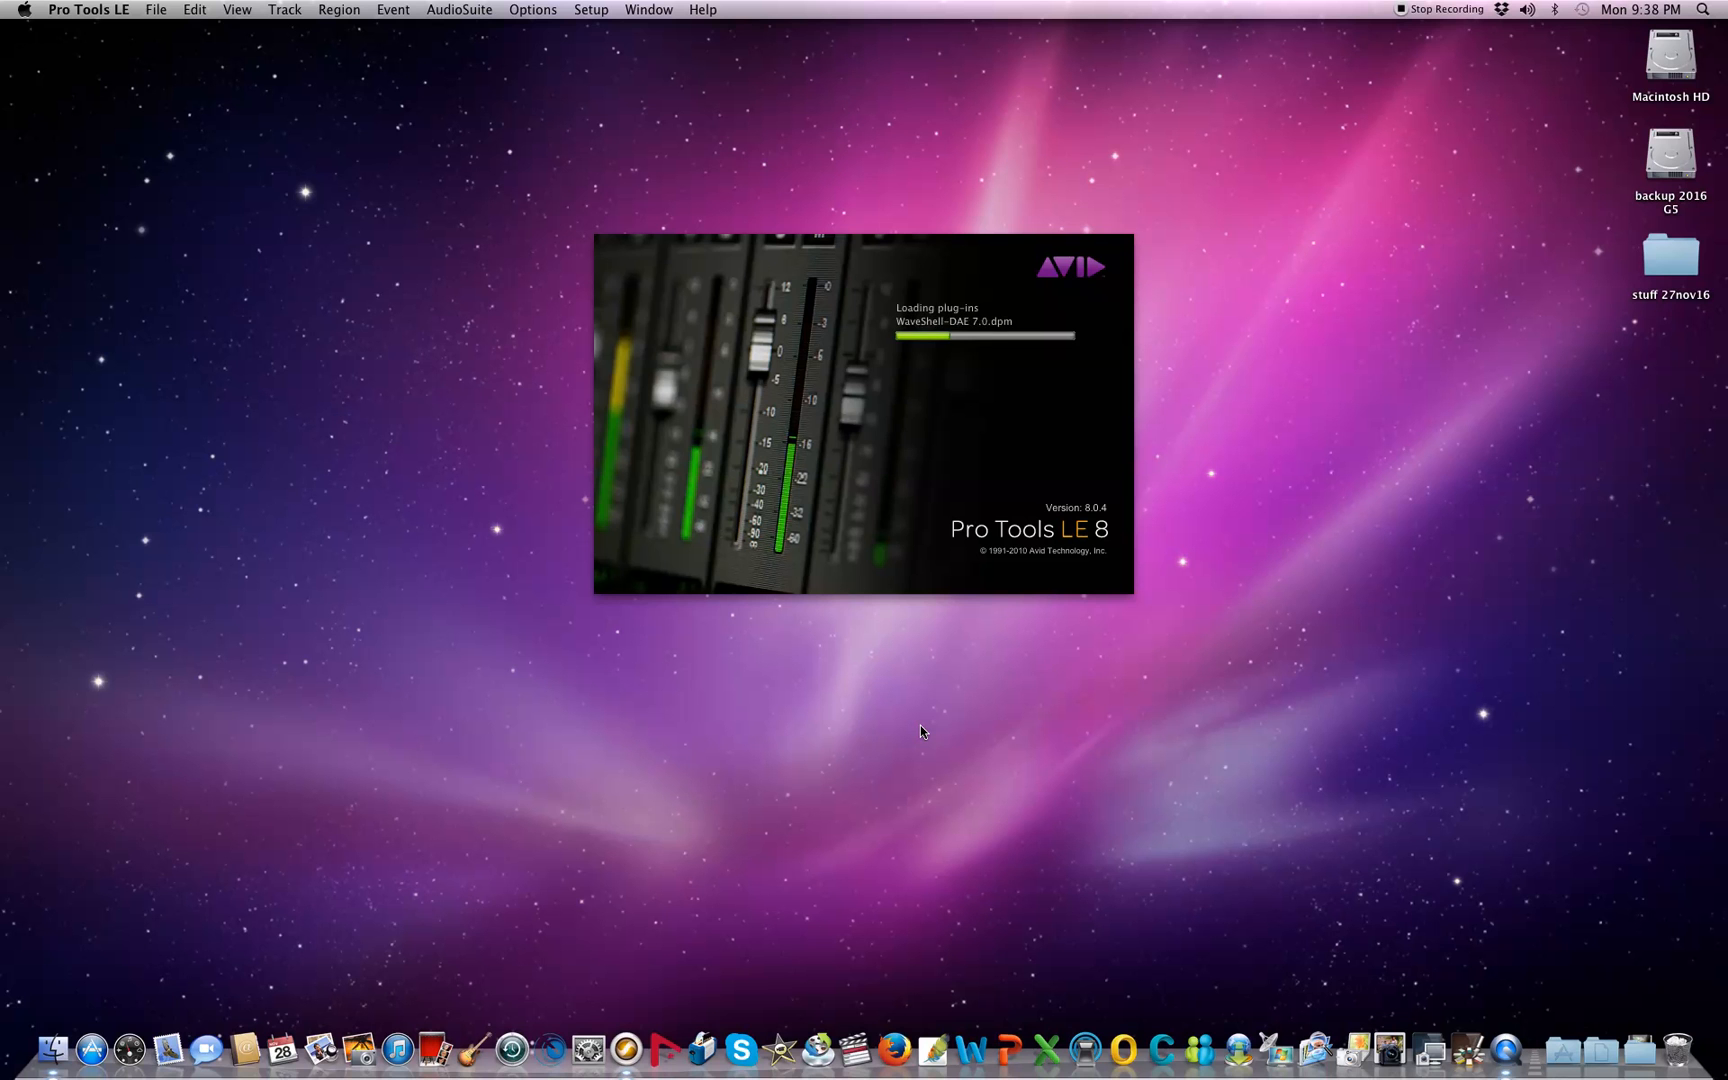
click(994, 498)
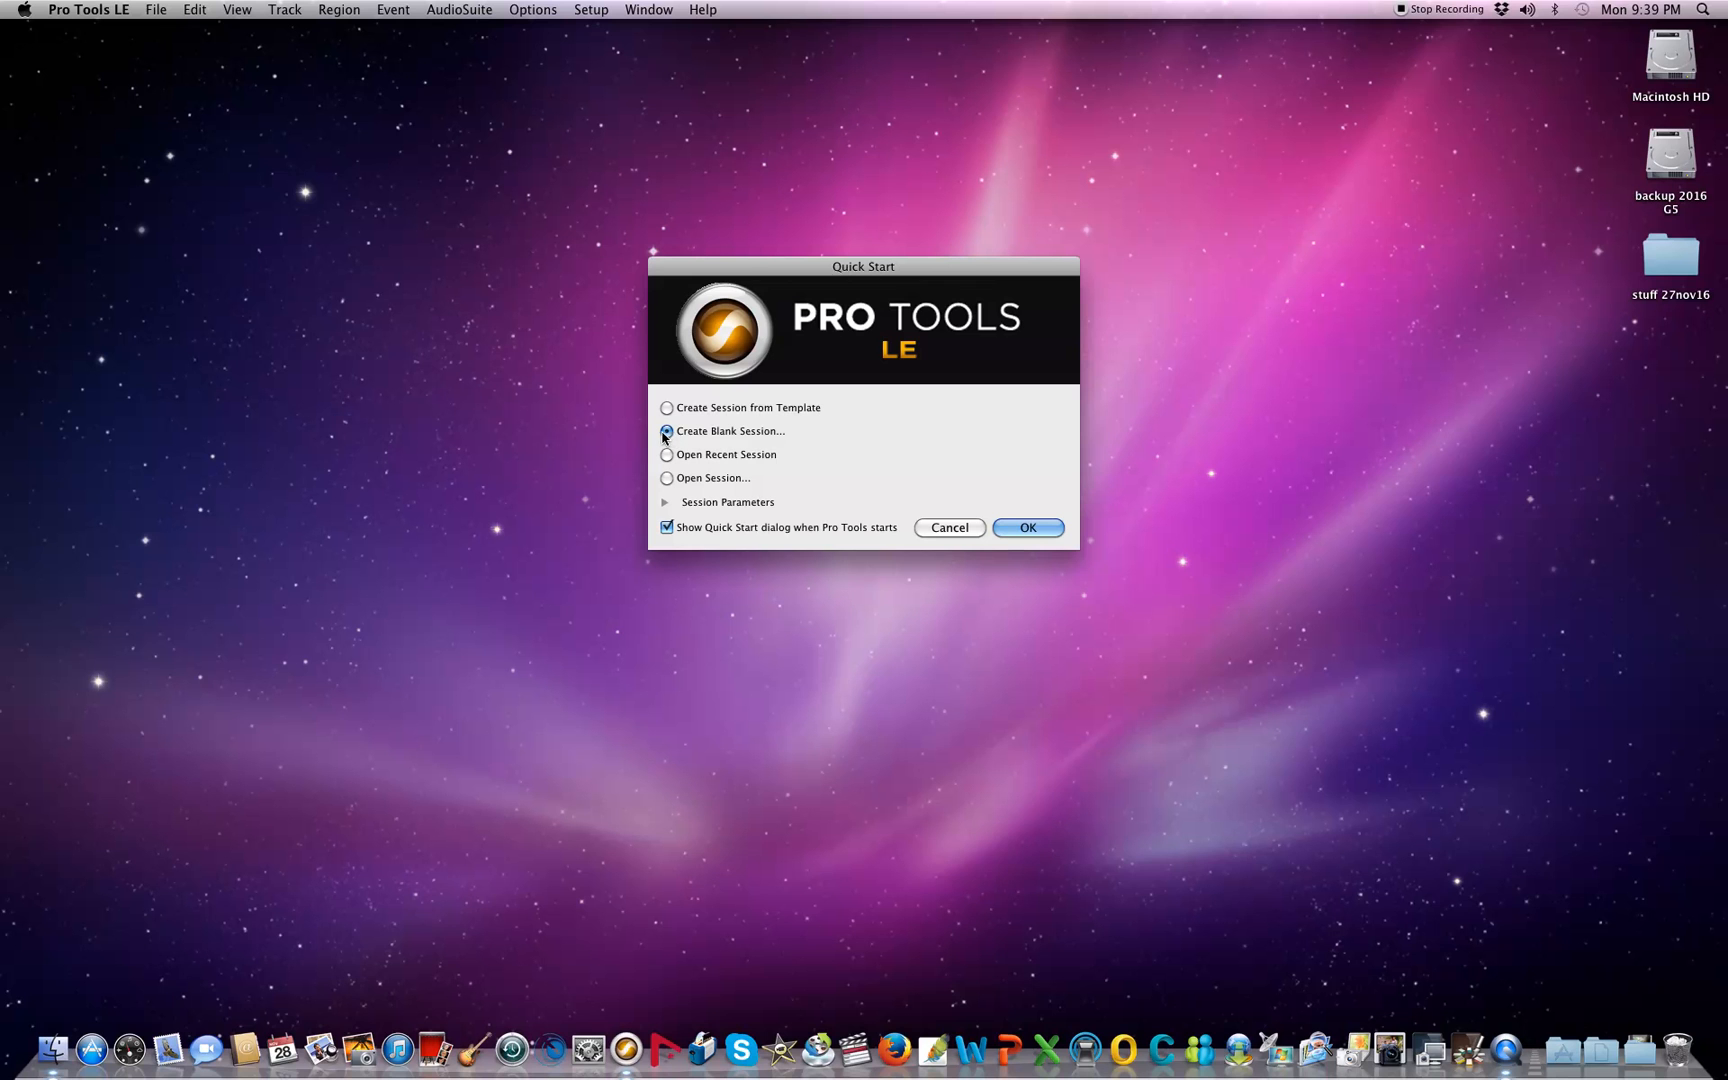
click(1046, 529)
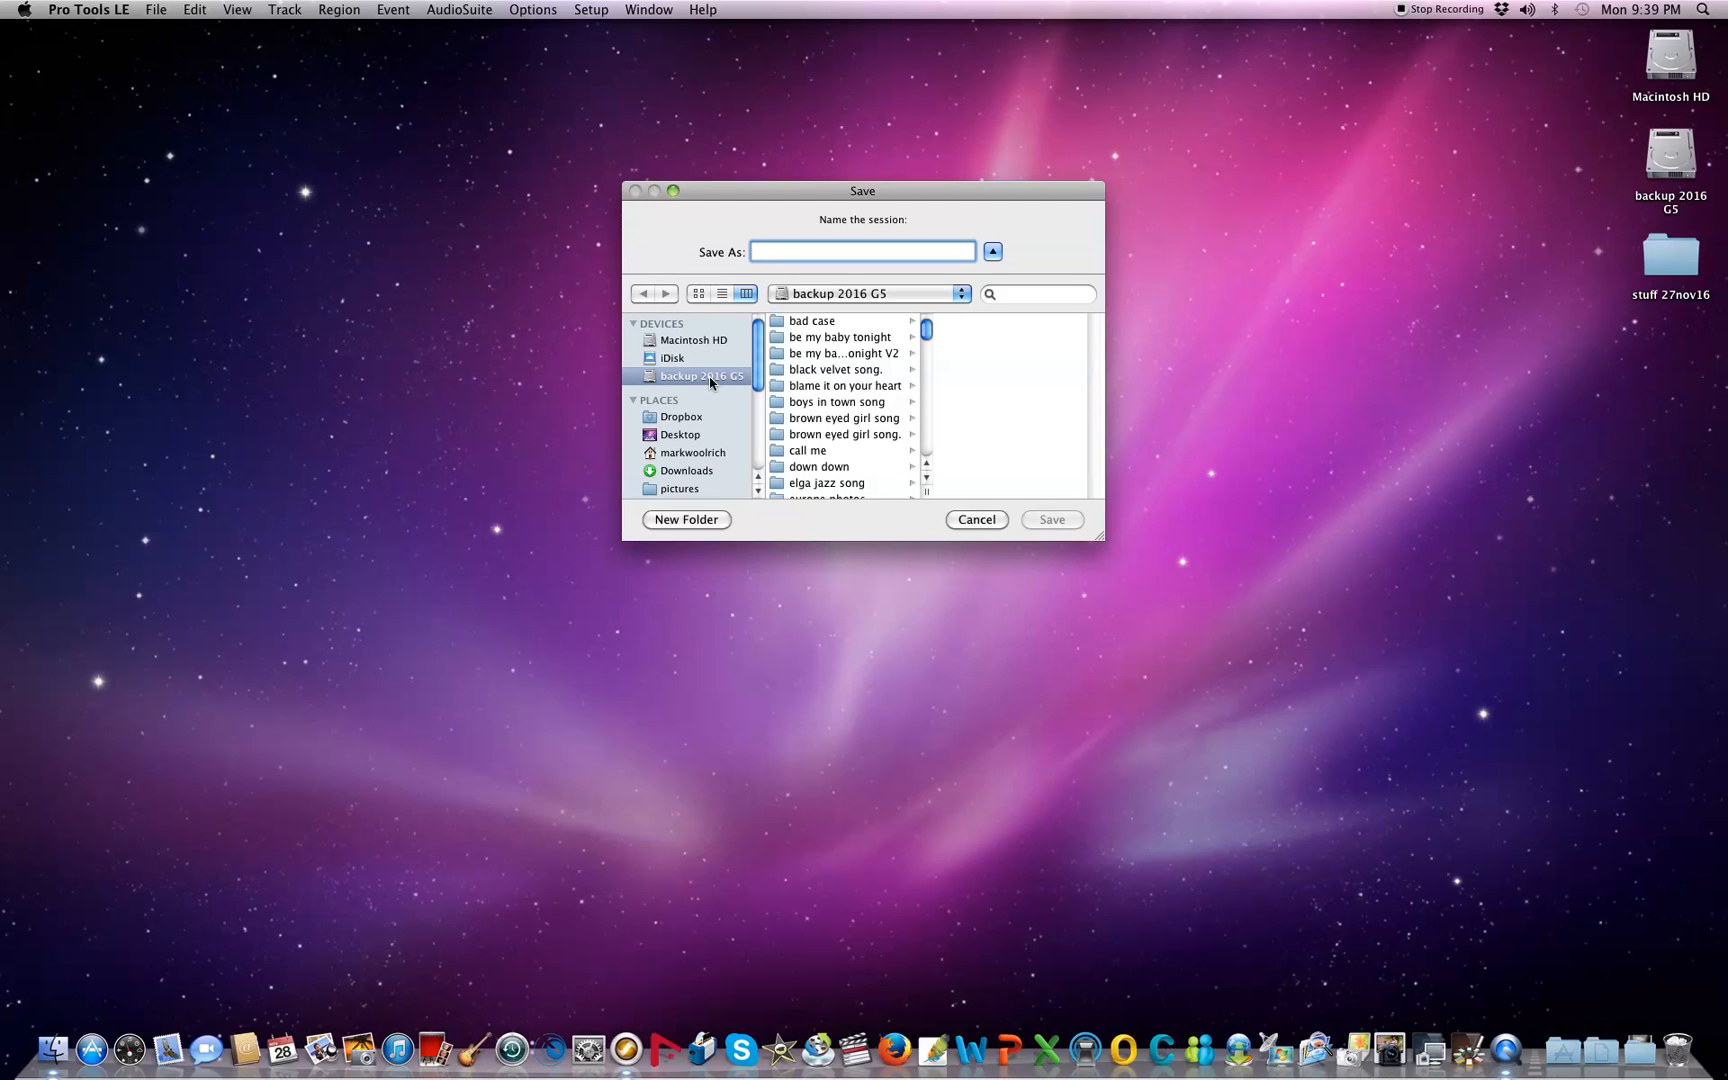
Step: Create a new folder named "my music in protools" on the backup 2016 G5 drive for the session
click(709, 340)
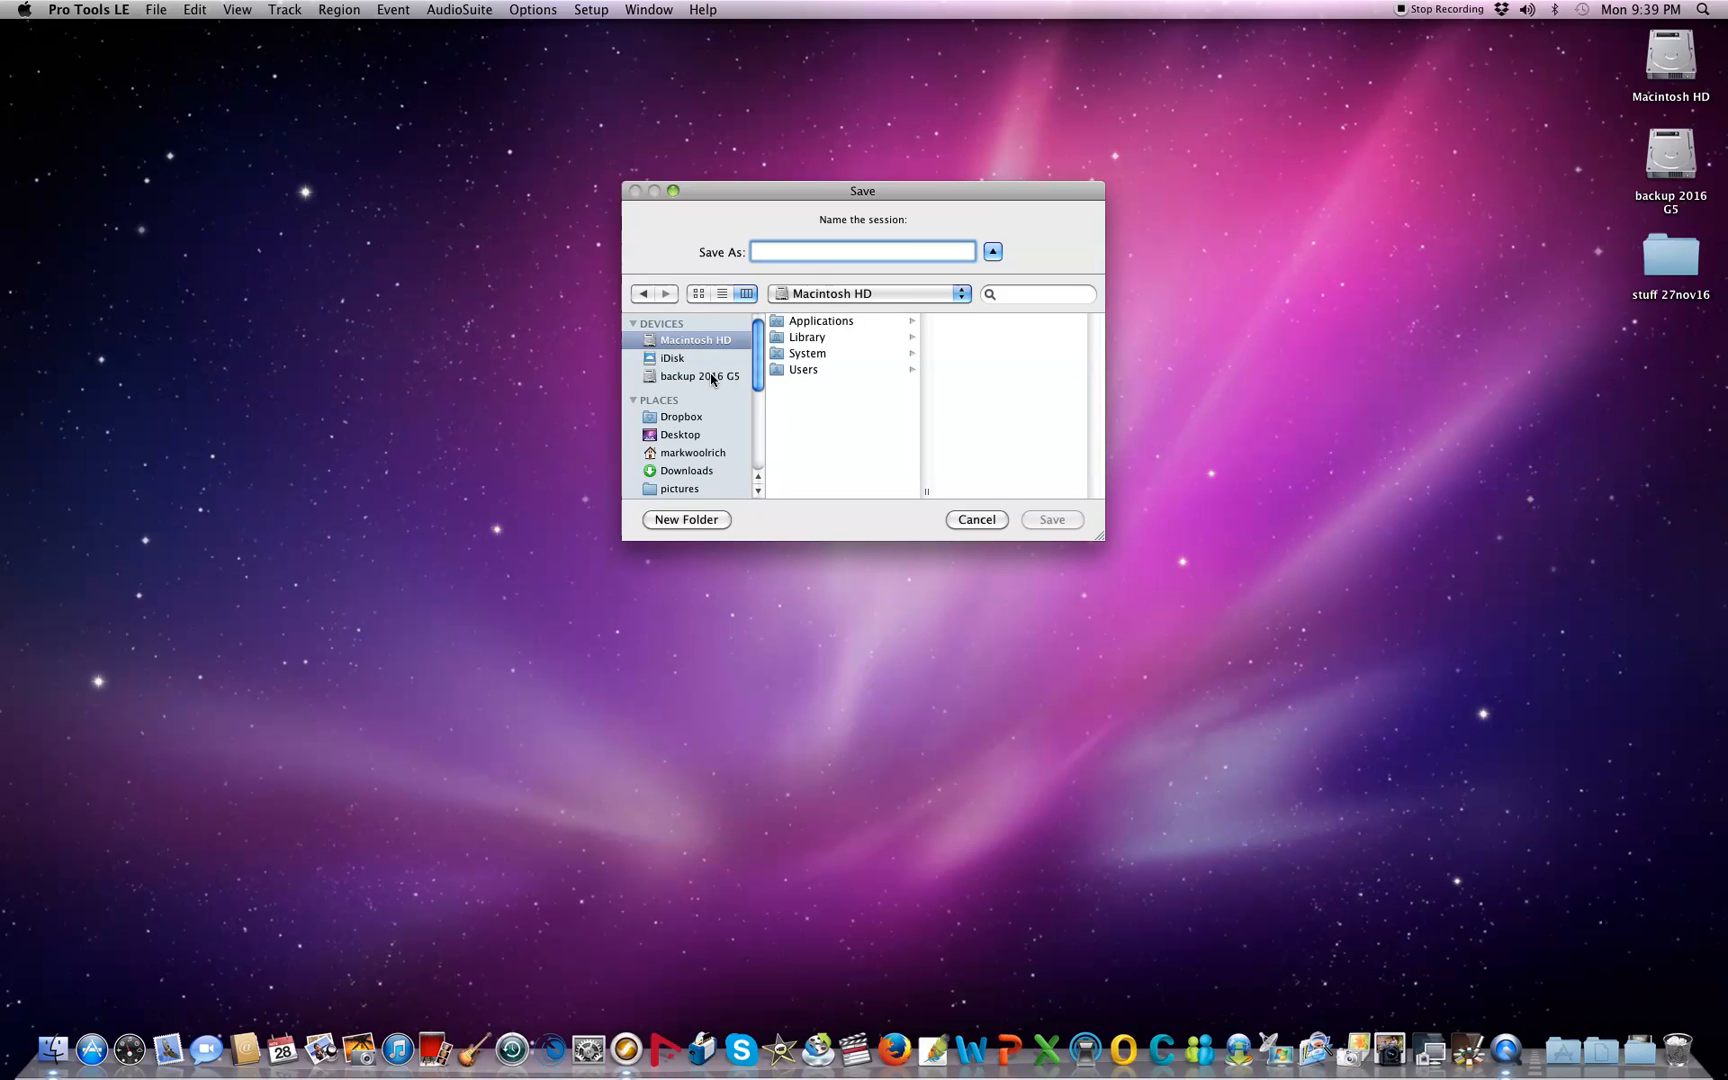
click(711, 378)
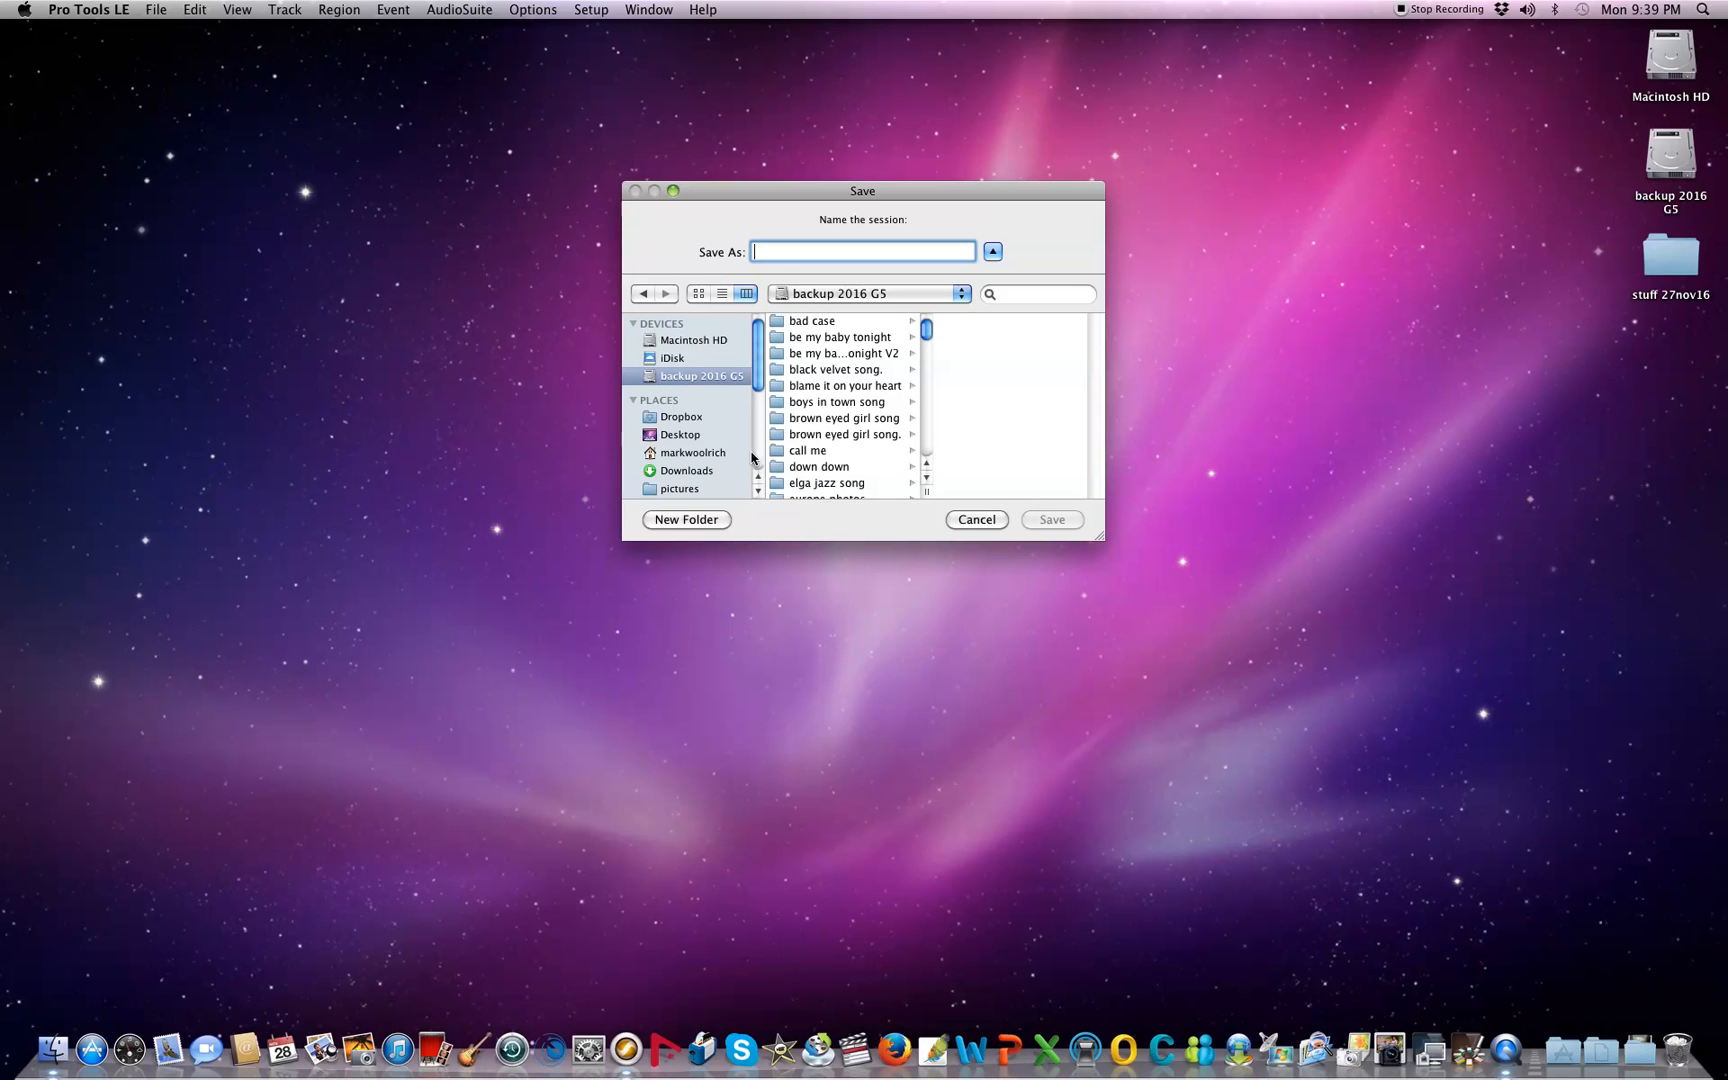
click(688, 520)
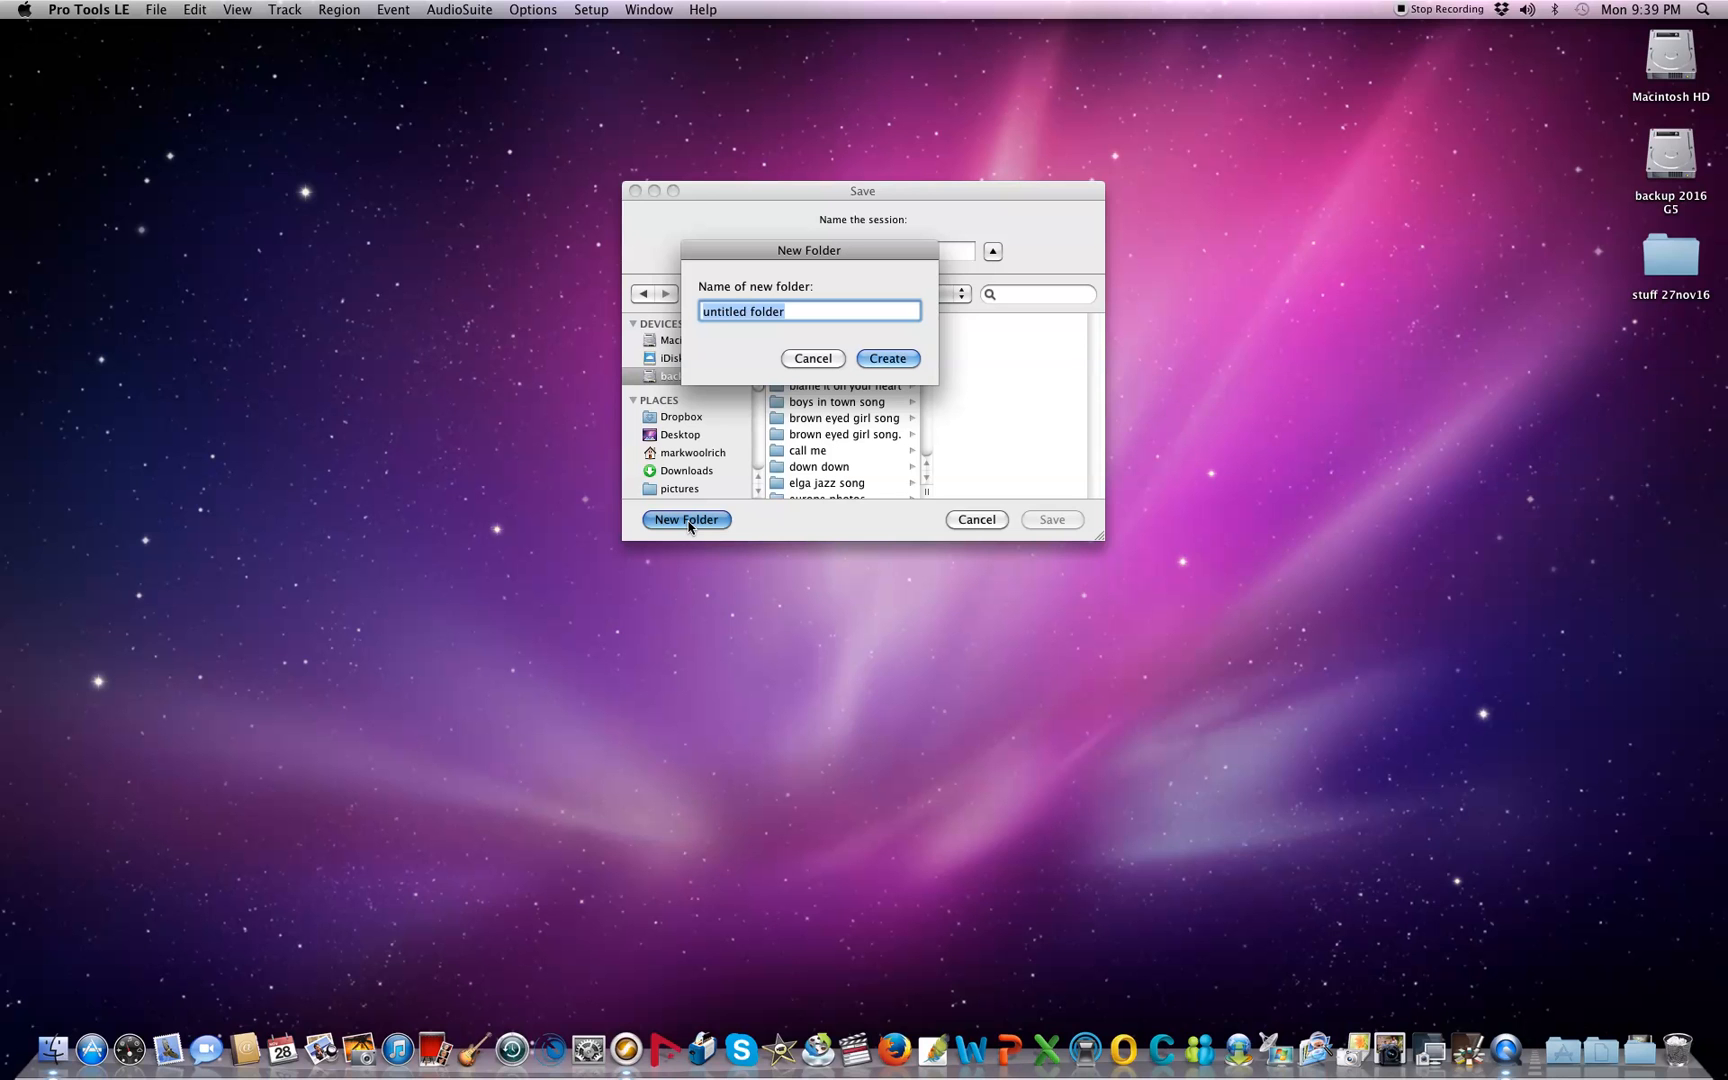
text(my music in protools)
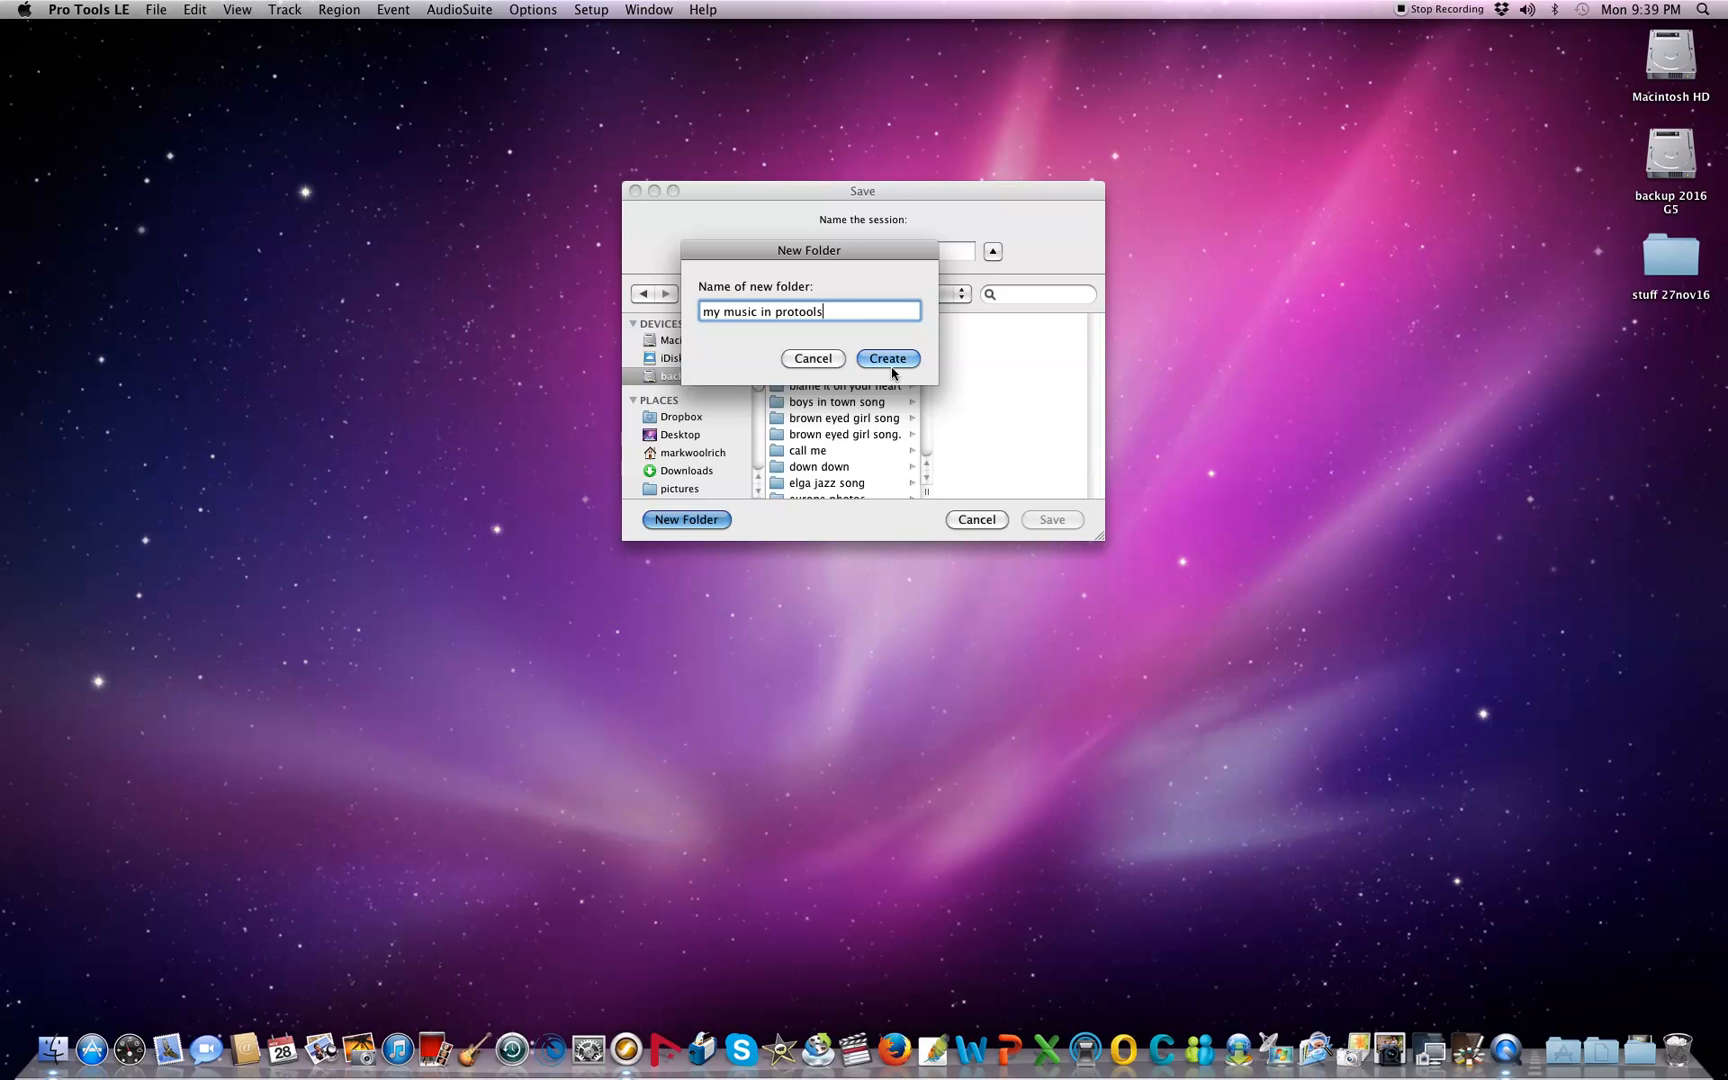
click(890, 364)
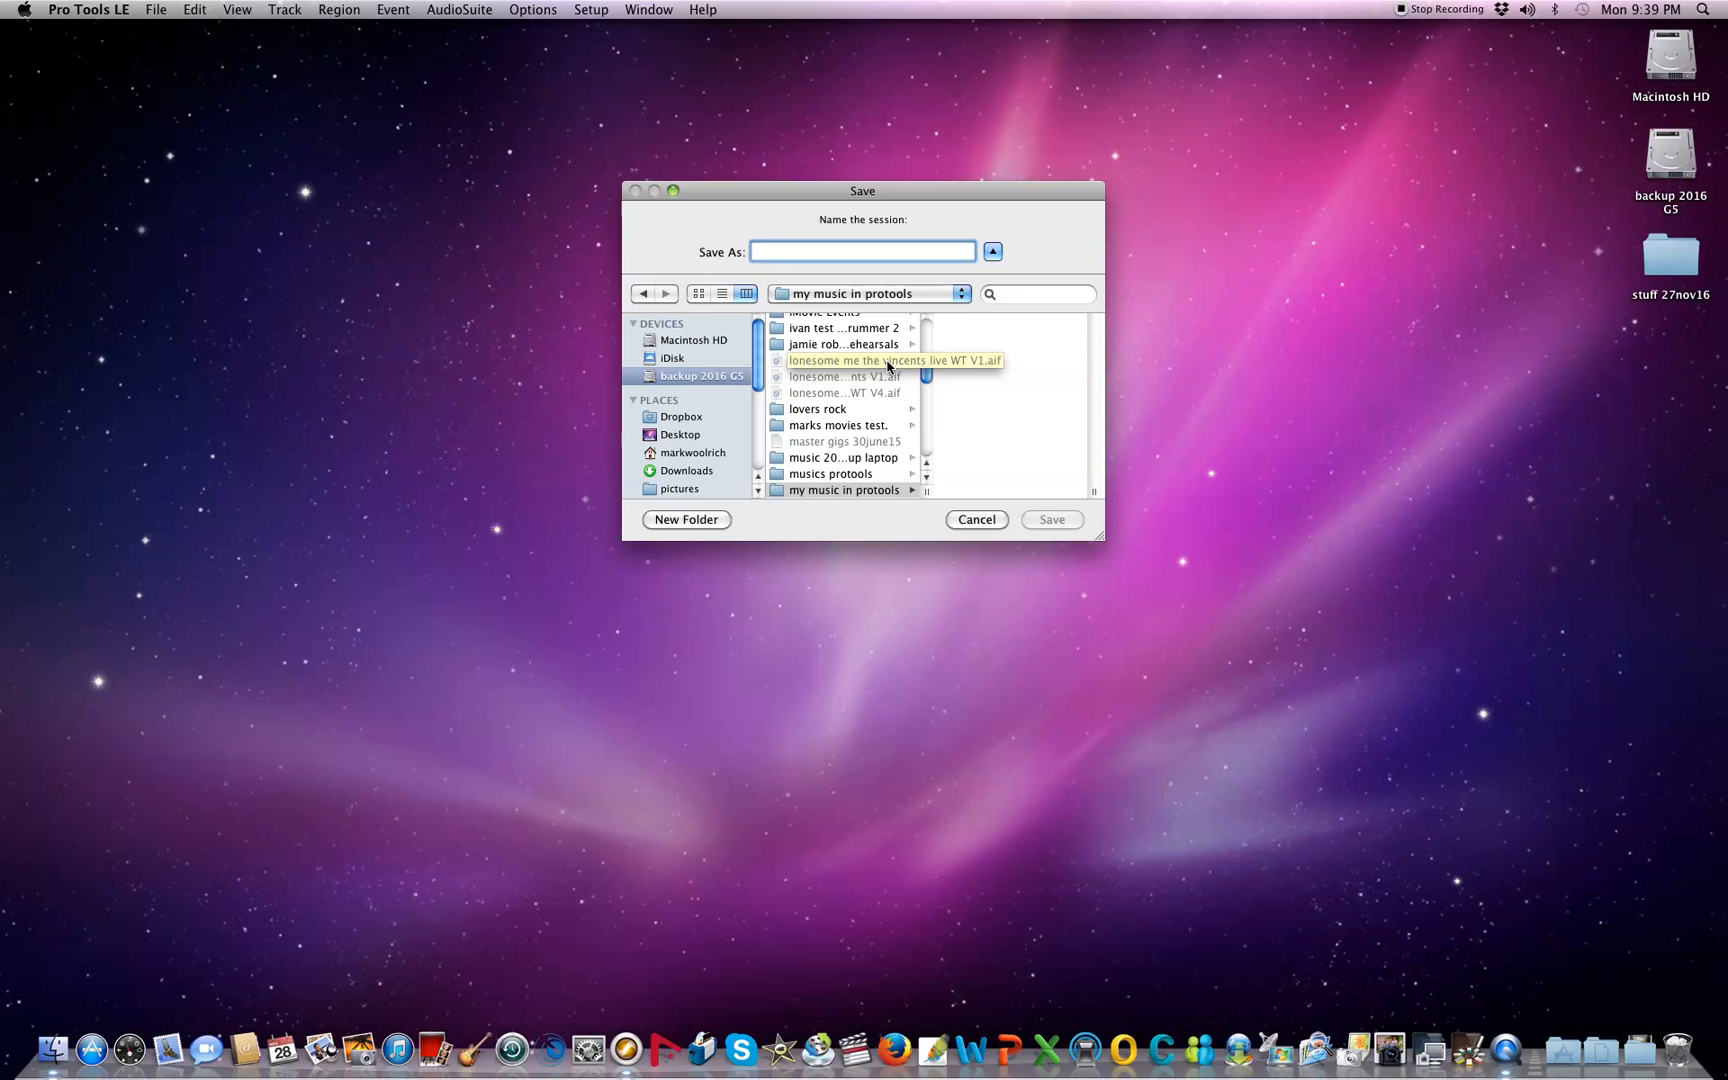
Step: Name the session "protools session setup 1" and save it in the new folder
text(session)
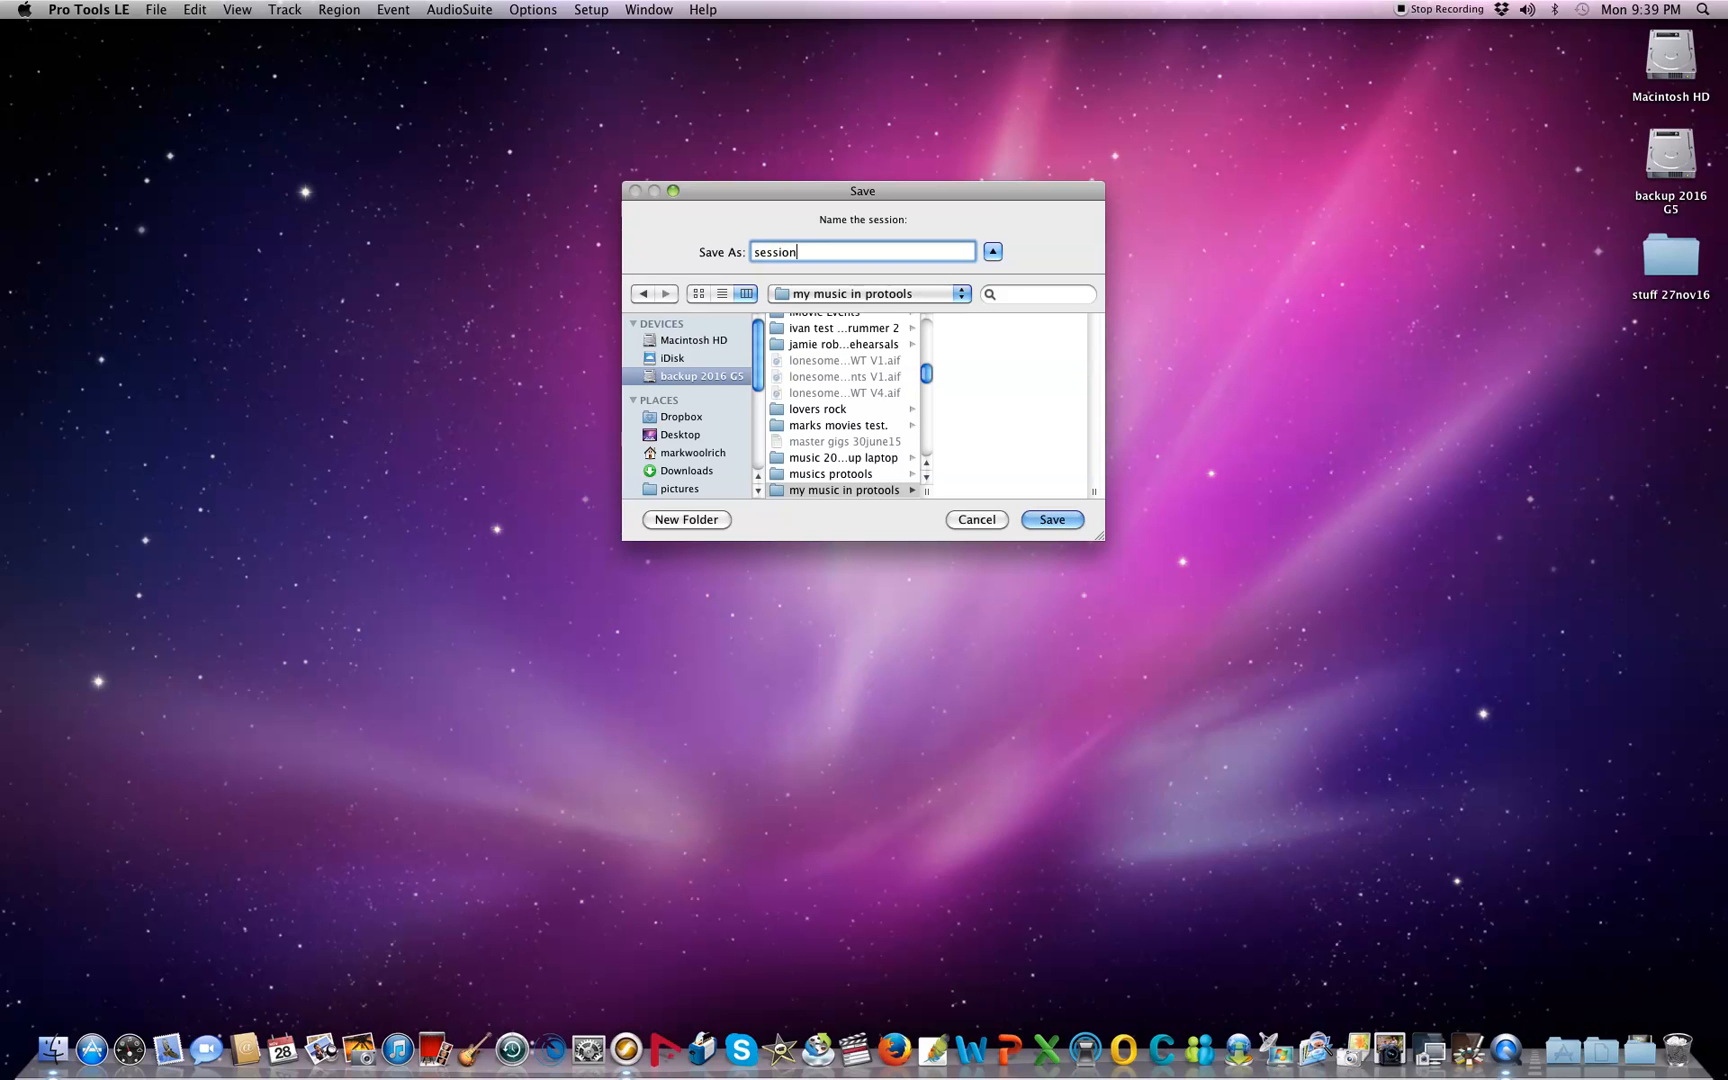
key(Left)
key(Left)
key(Left)
key(Left)
key(Left)
key(Left)
key(Left)
text(protools)
click(895, 253)
text(setup 1)
click(1040, 518)
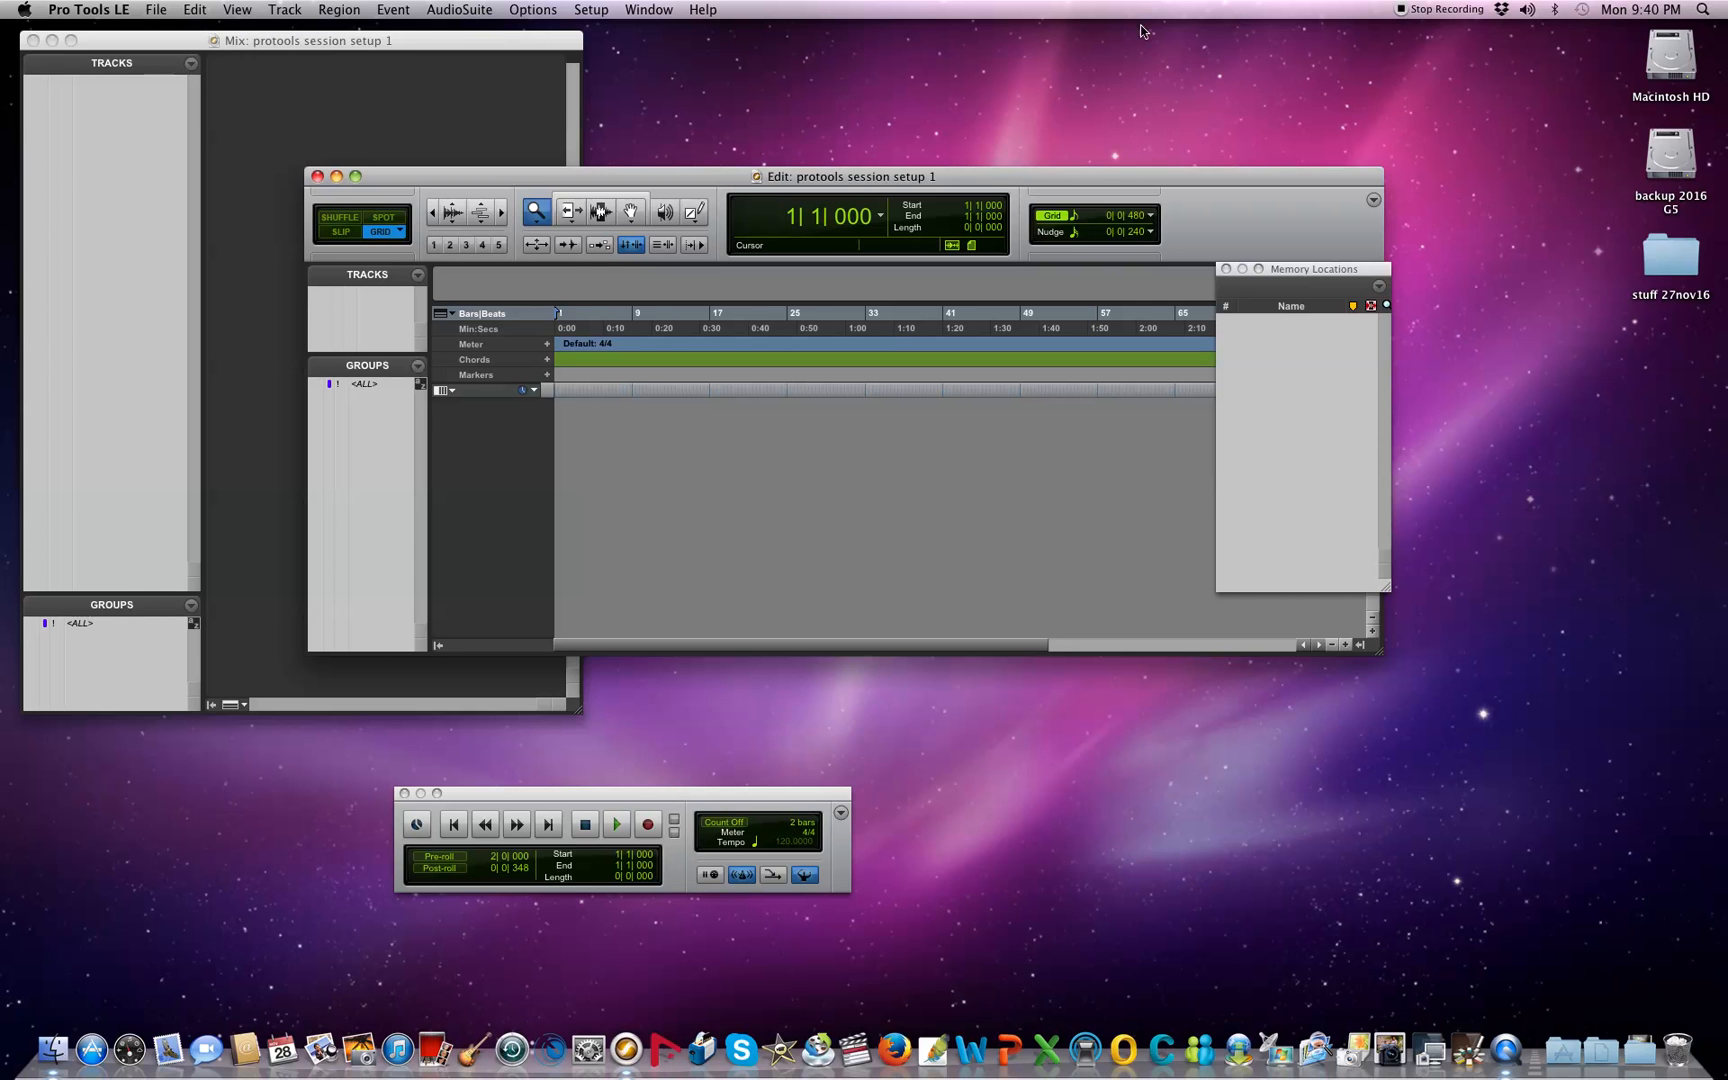
Step: Rearrange the Edit and Memory Locations windows so that they no longer overlap
drag(1094, 178, 930, 103)
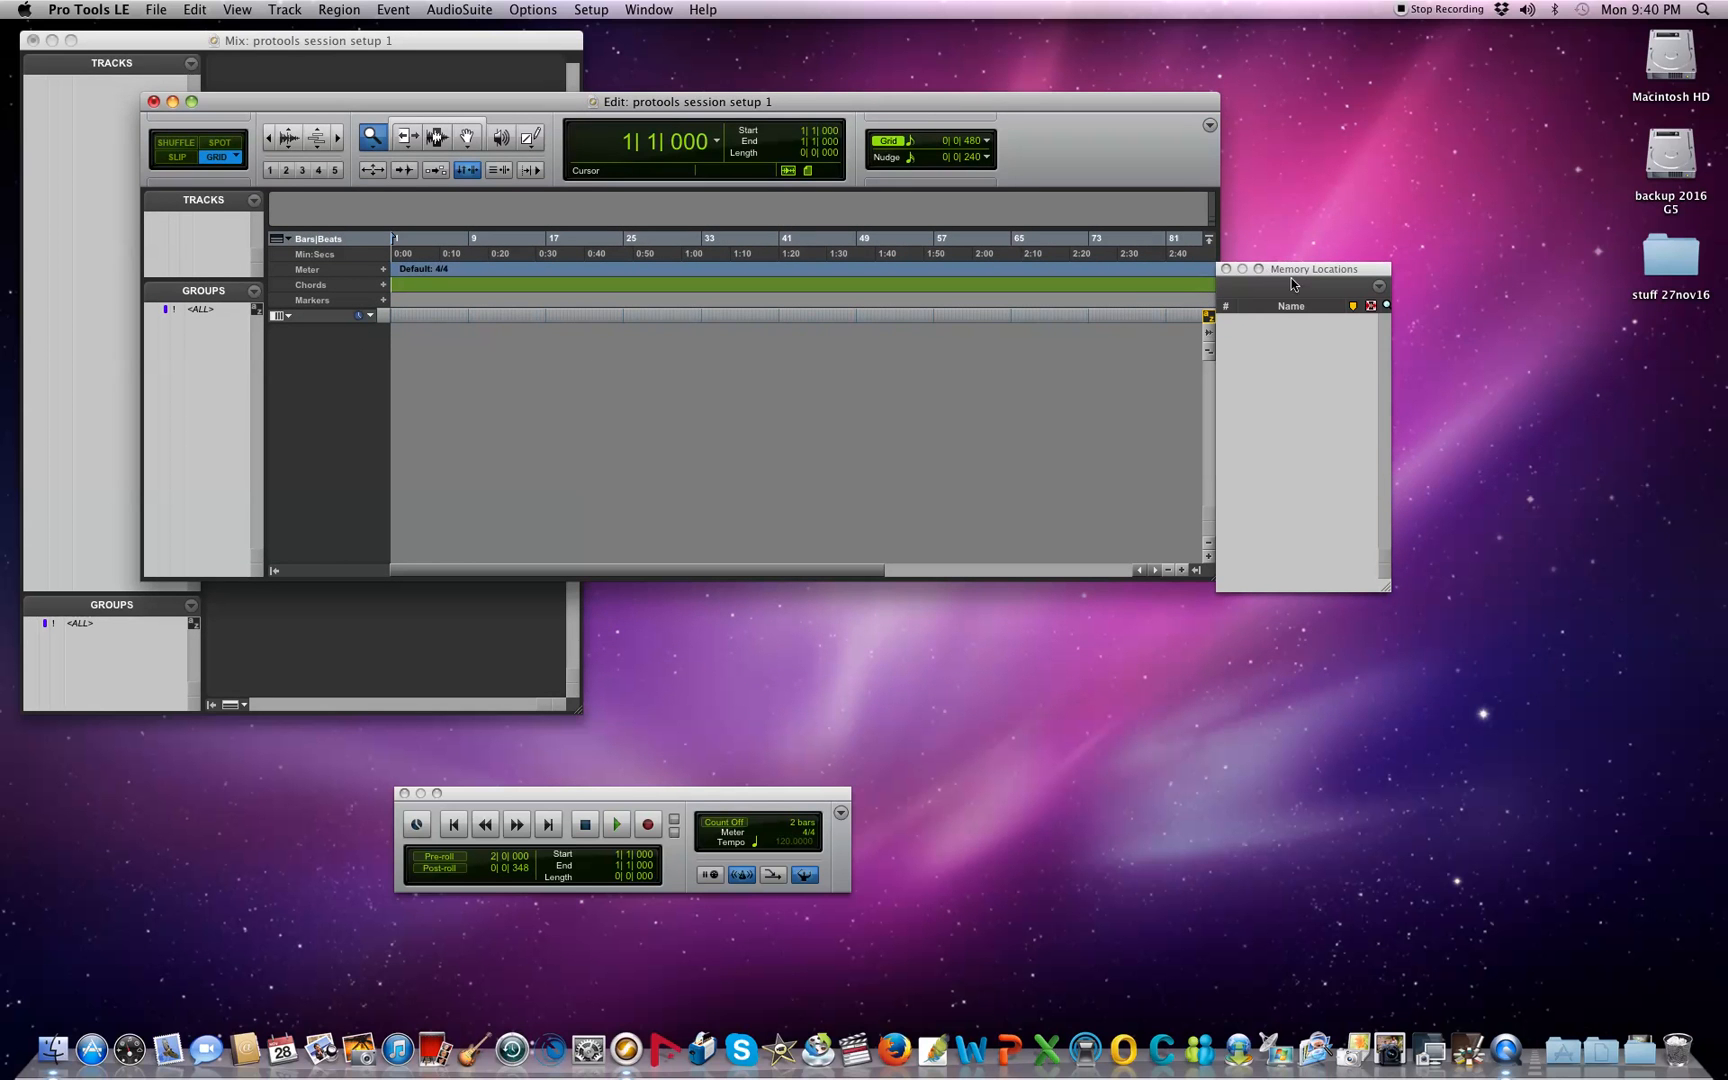
drag(1297, 271, 1471, 179)
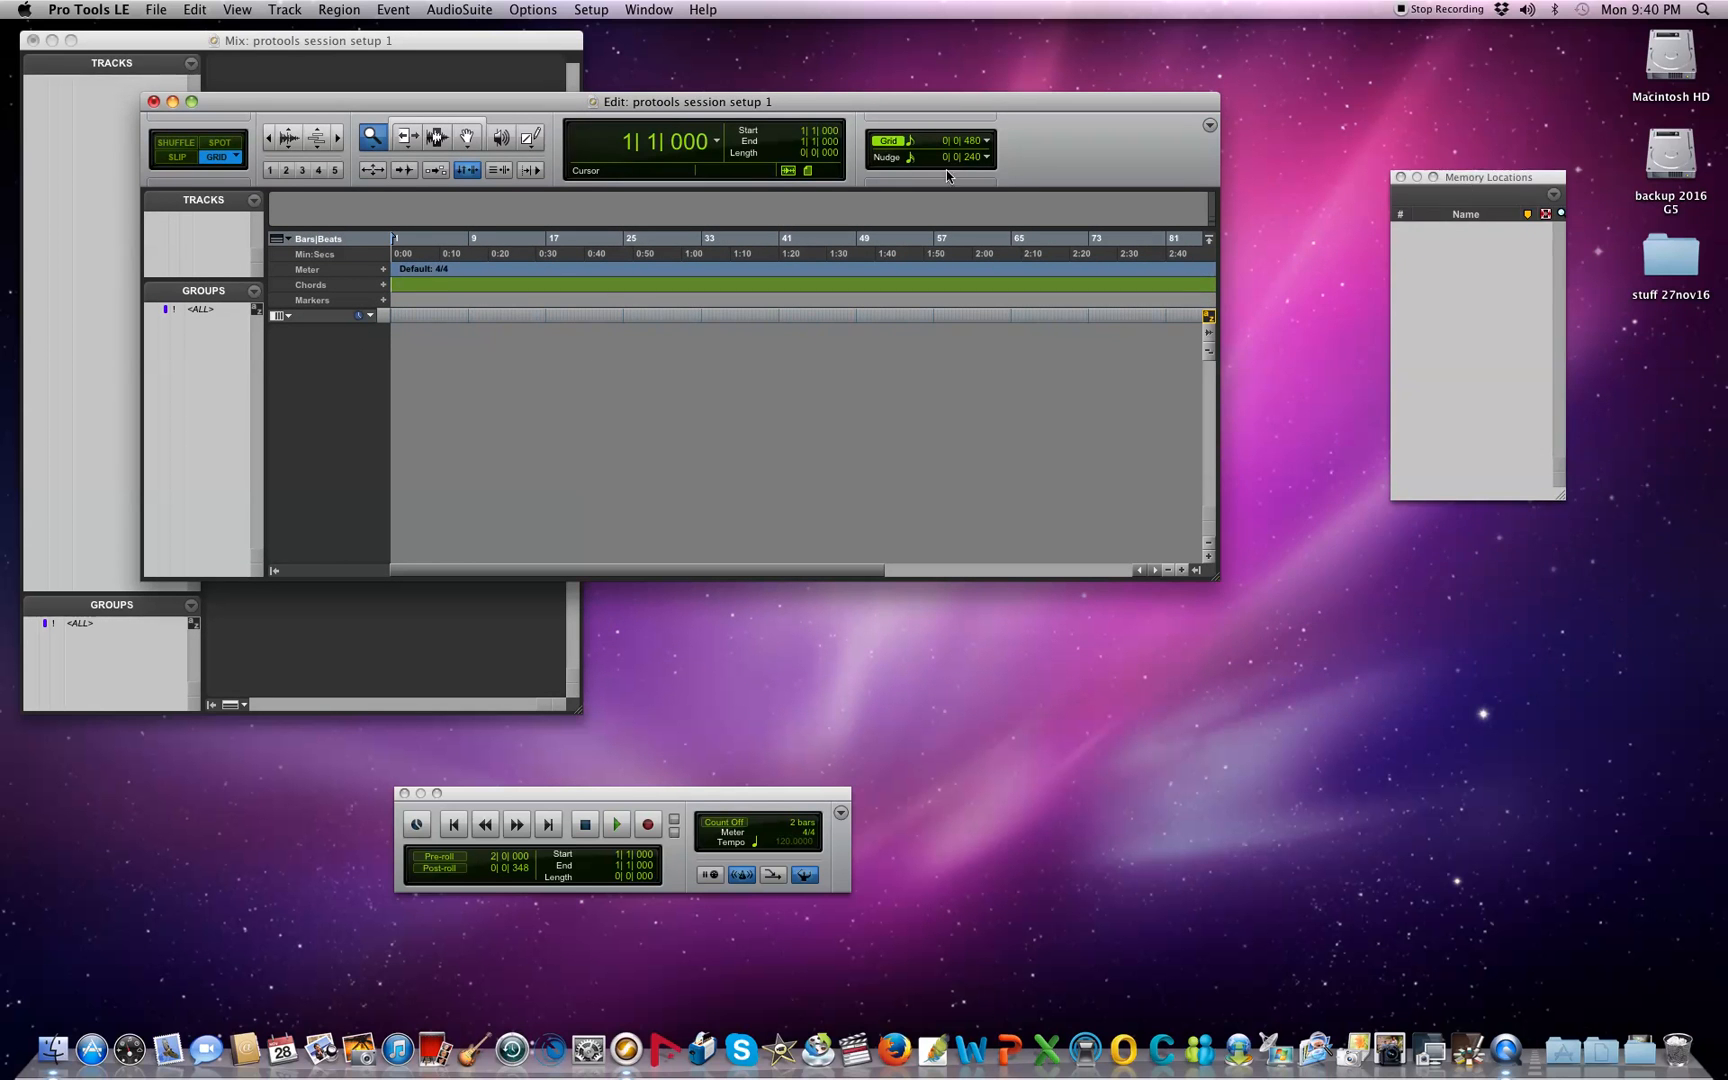
drag(873, 99, 1331, 90)
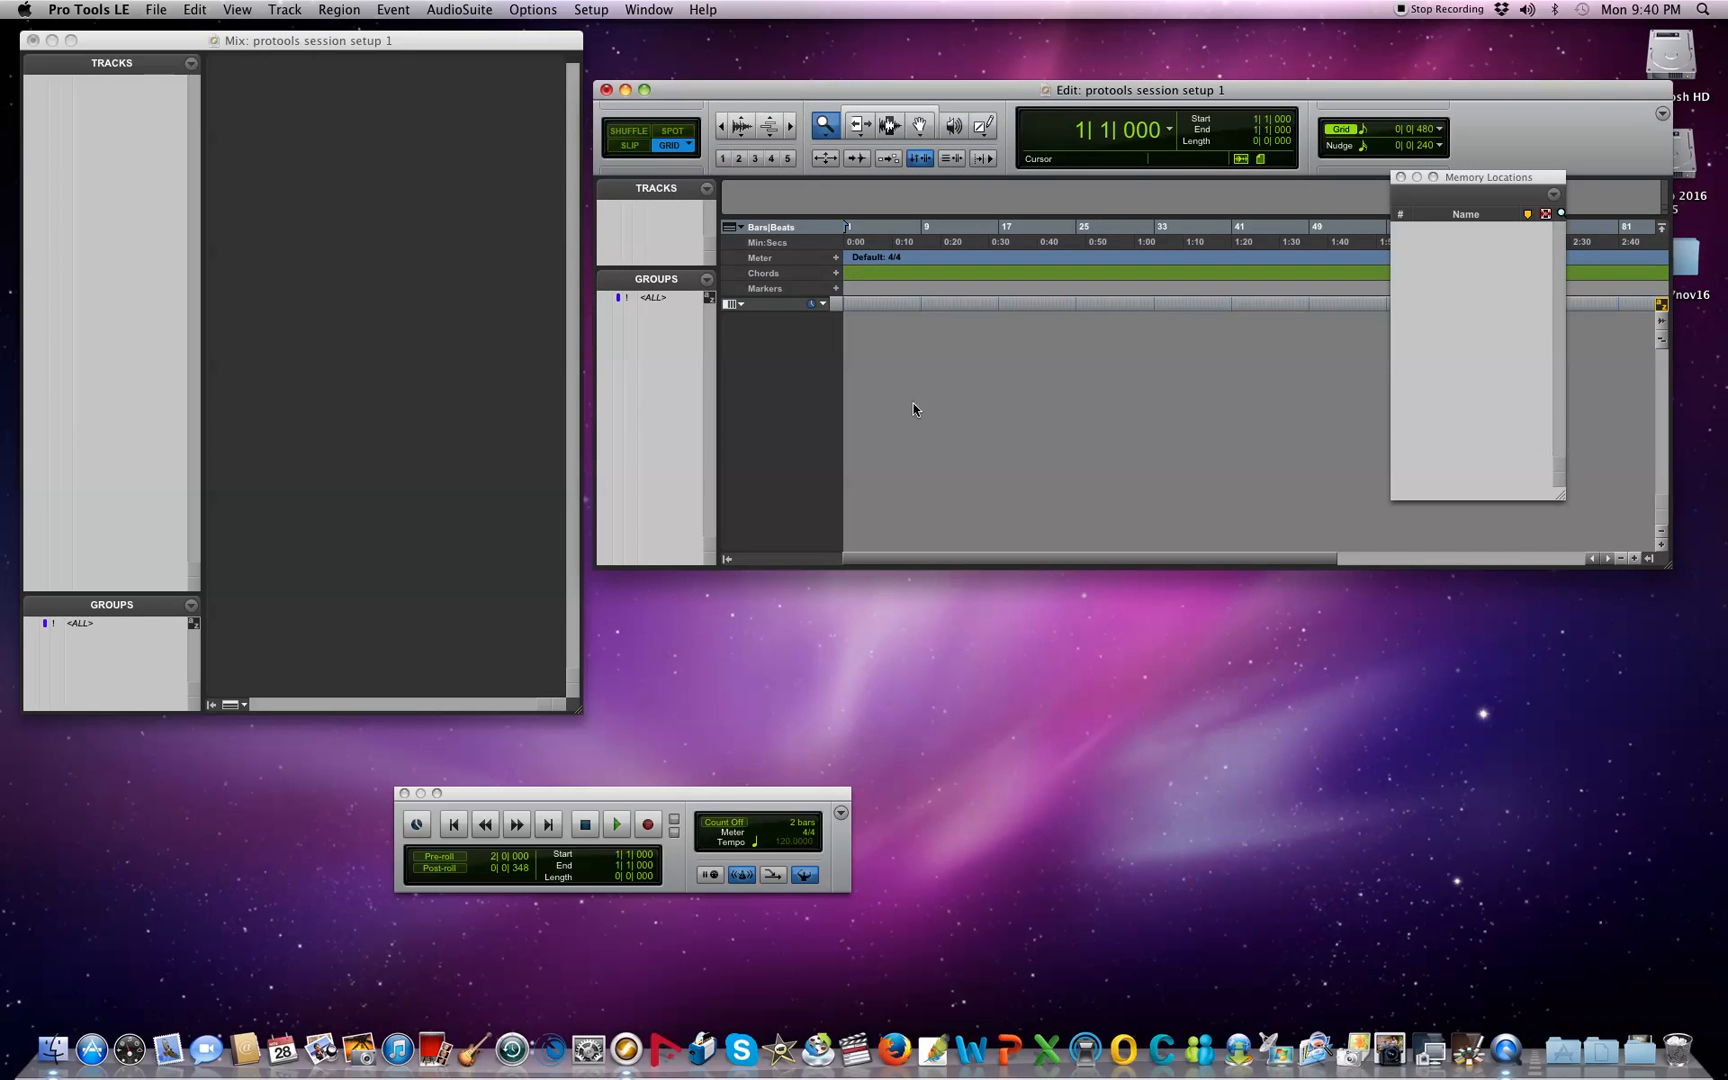
drag(998, 85, 607, 108)
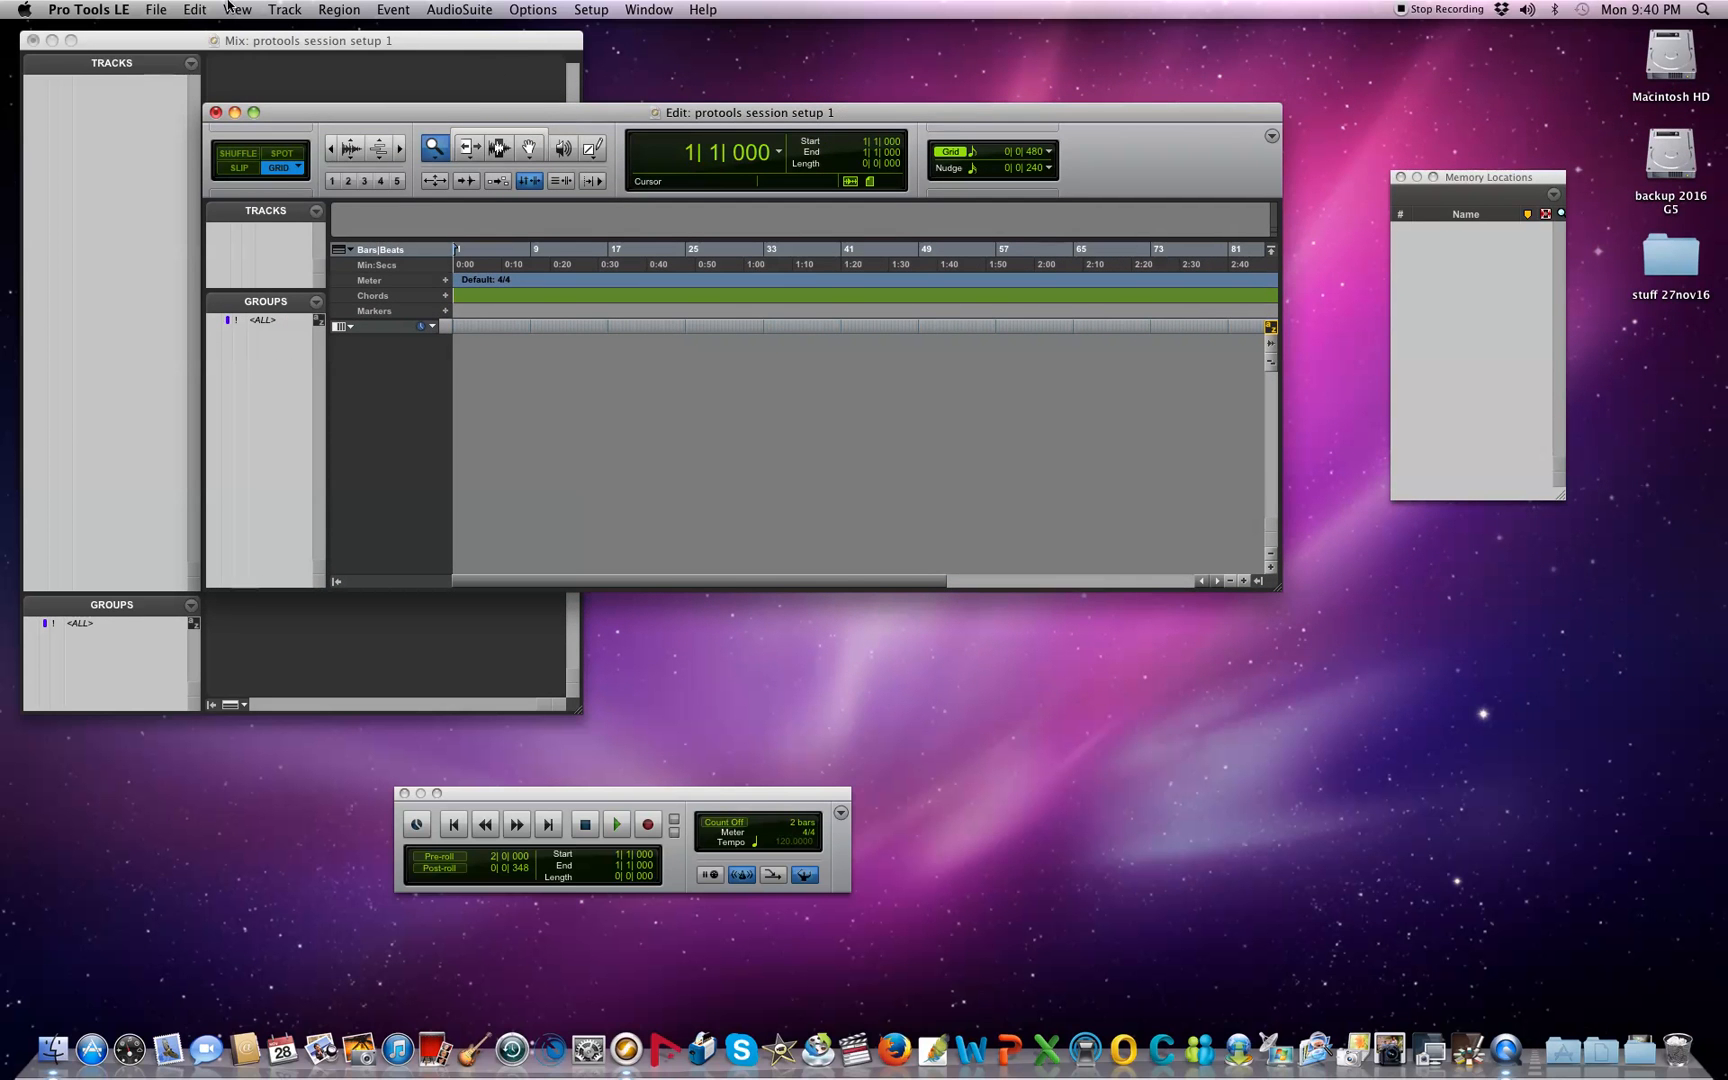
Step: Create four new MIDI tracks with the Ticks timebase
click(281, 9)
click(290, 31)
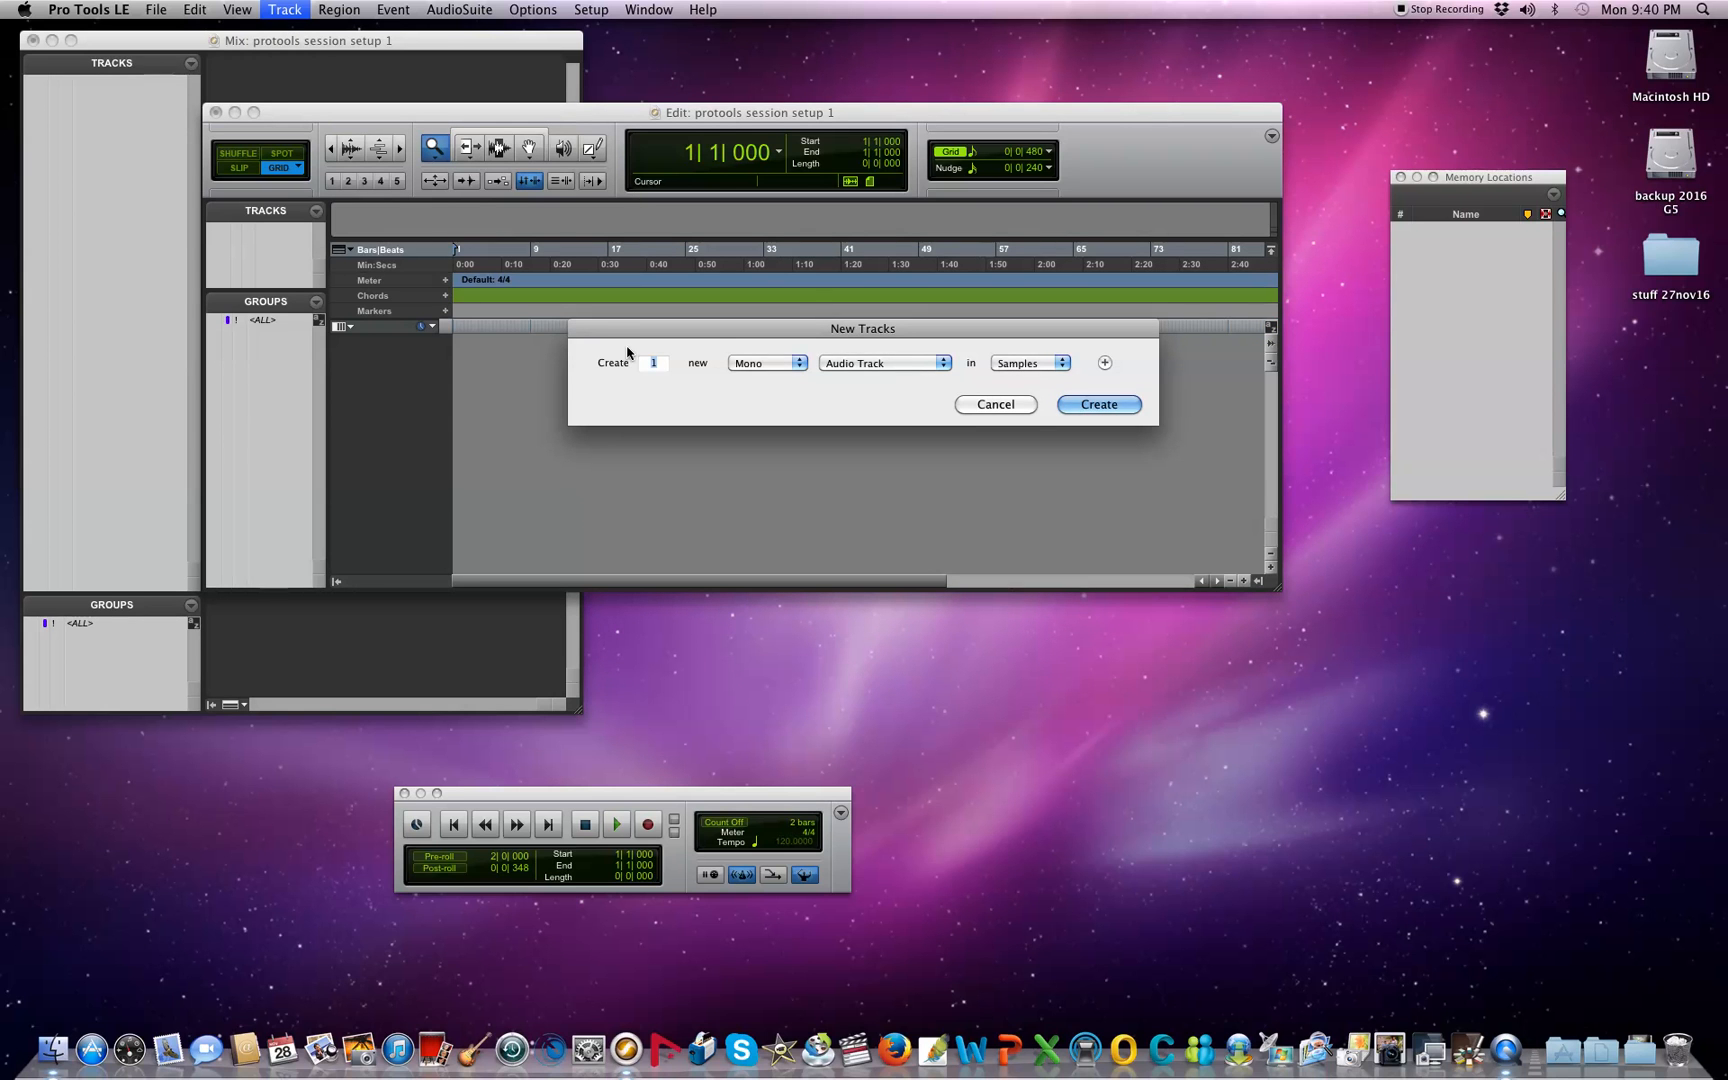
click(942, 363)
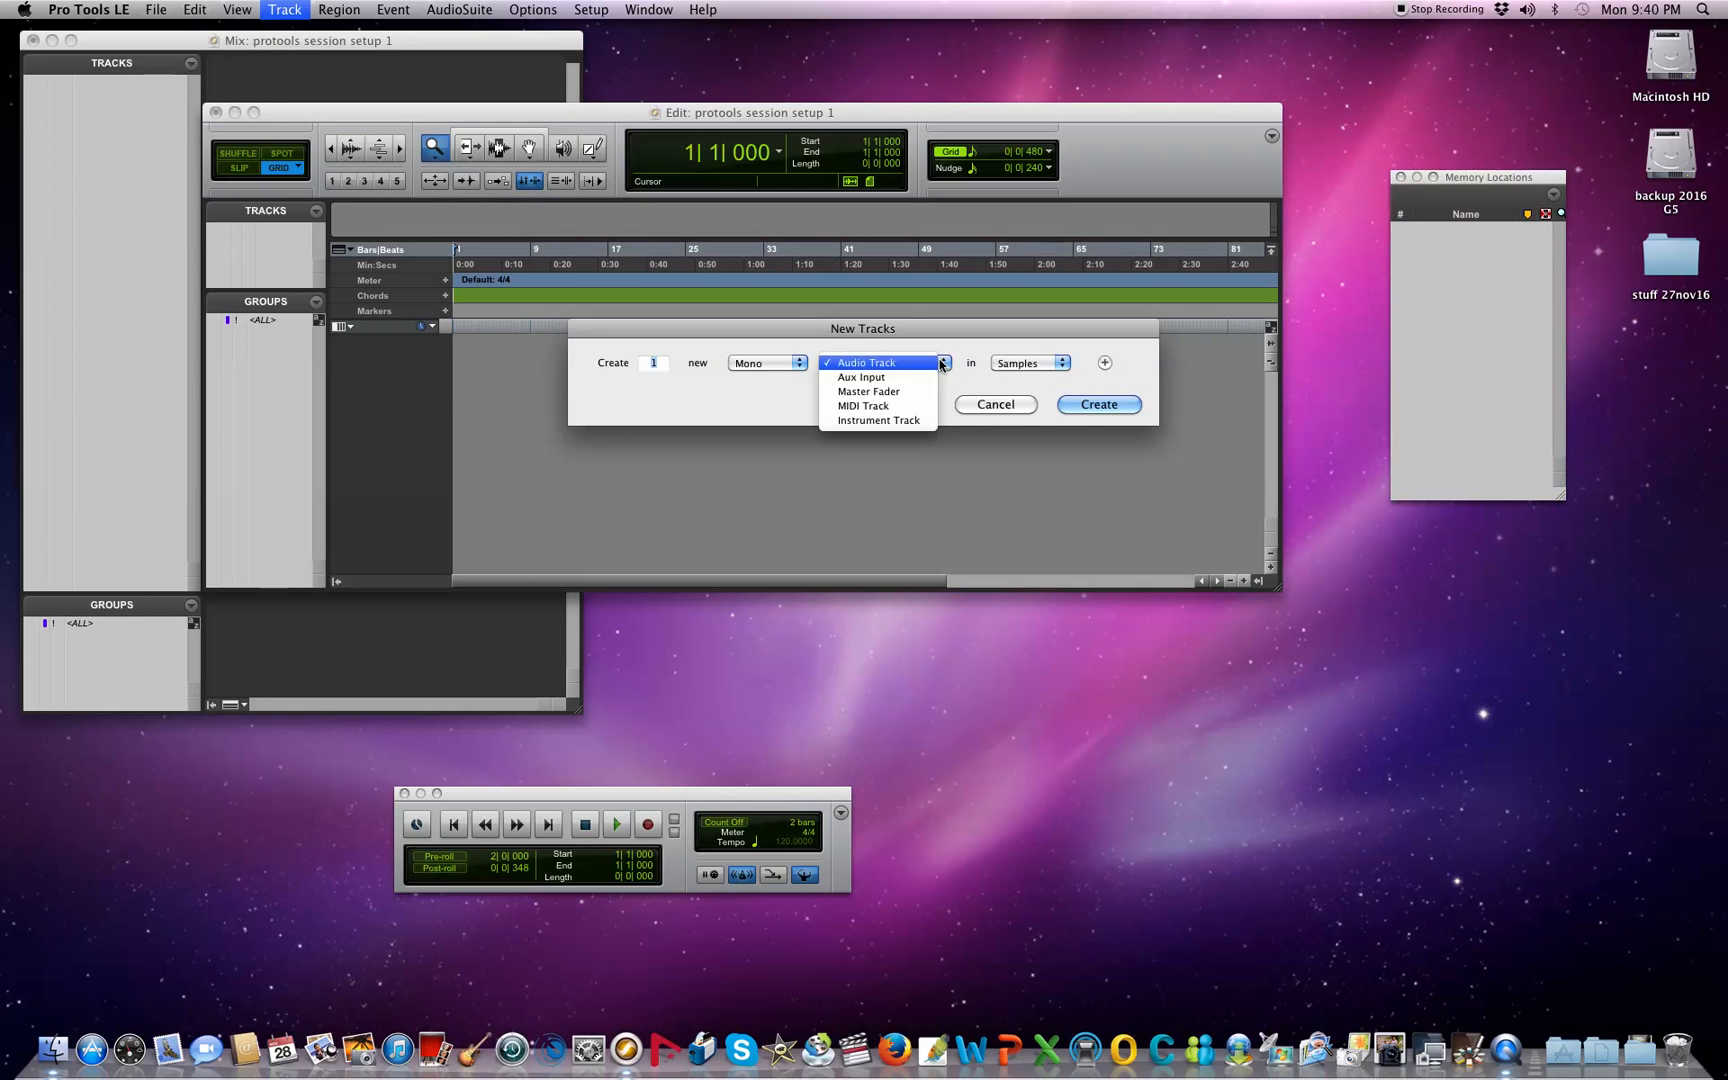
click(900, 406)
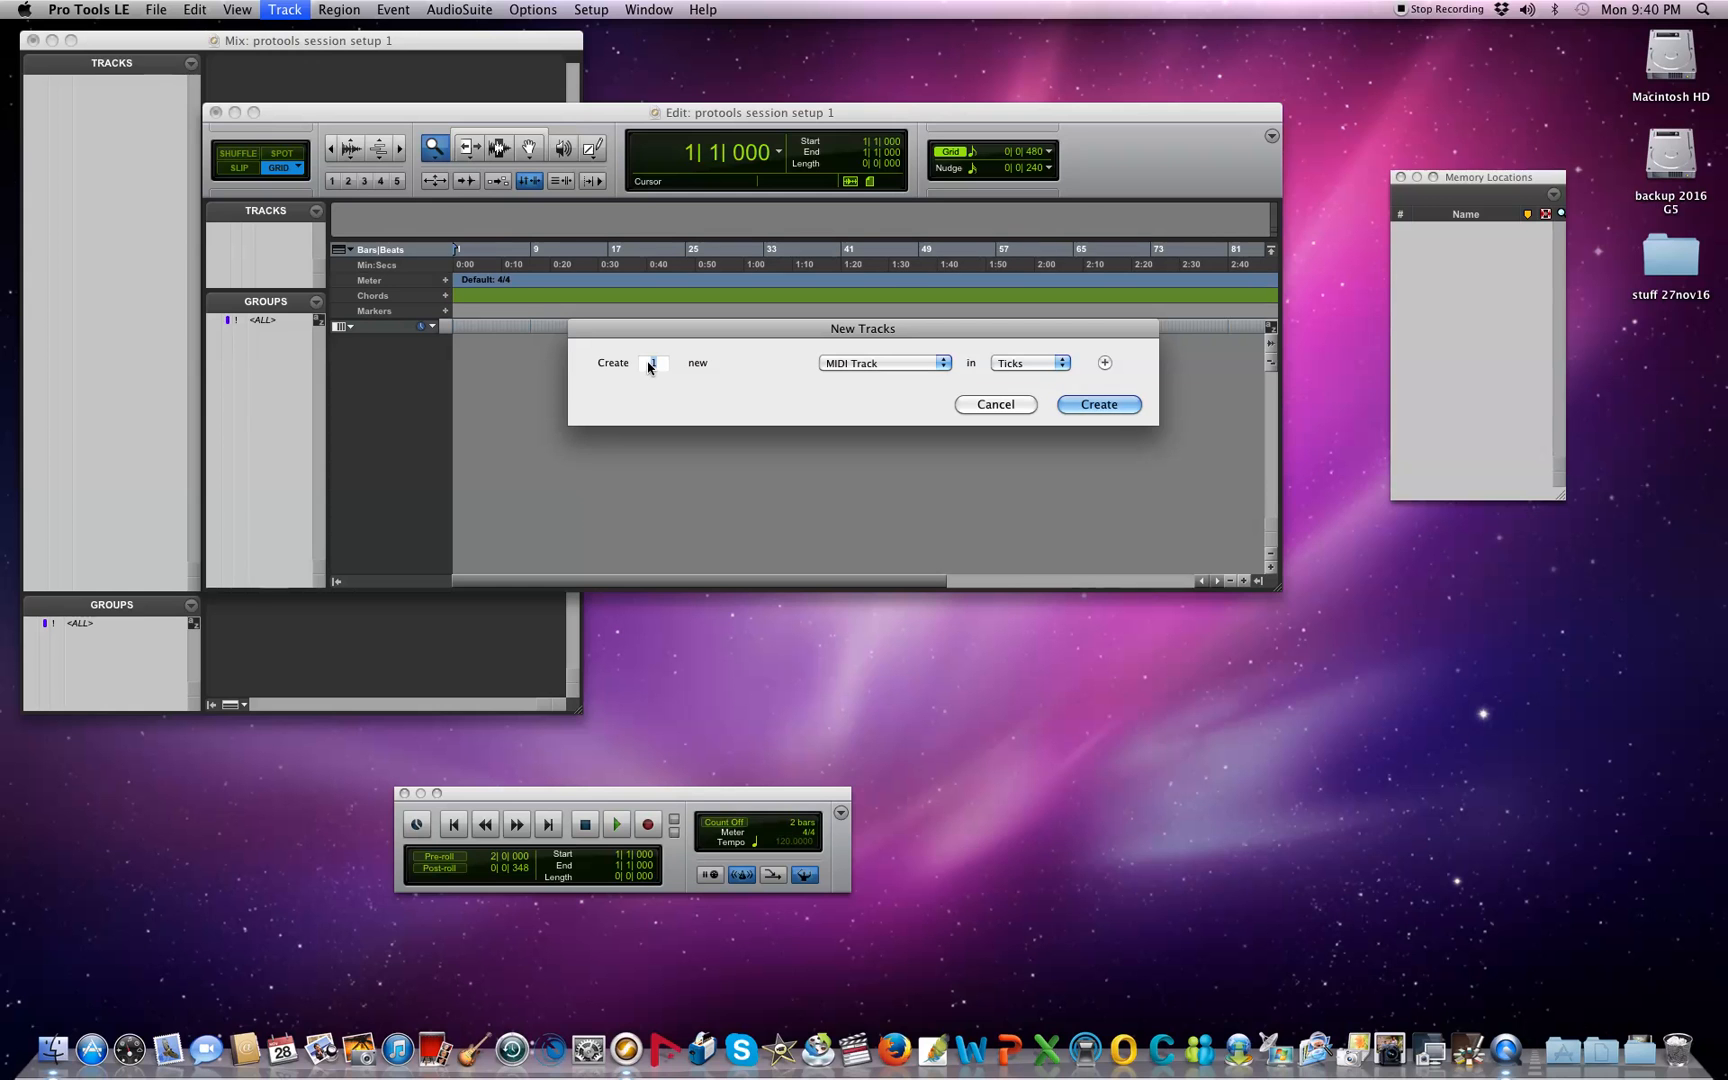
text(4)
click(1079, 406)
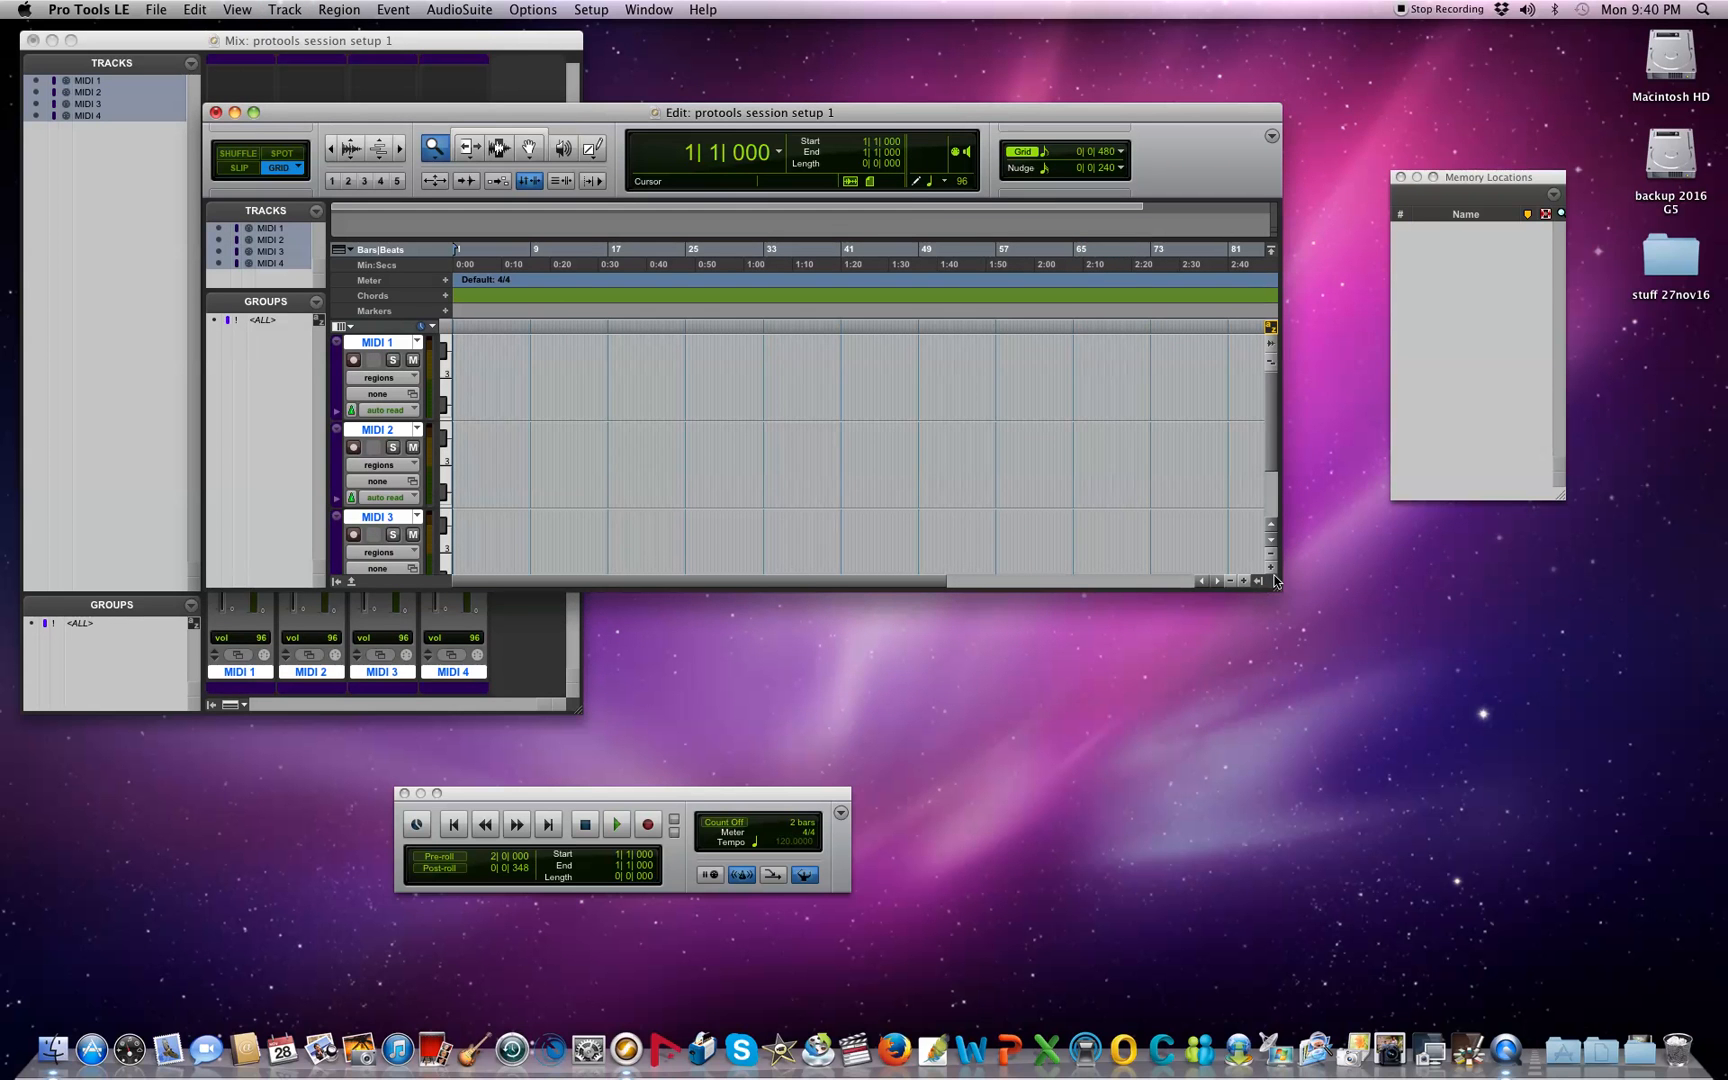
Step: Enlarge the Edit window to fit all four tracks and rename the MIDI 1 track as drums
drag(1270, 580, 1351, 850)
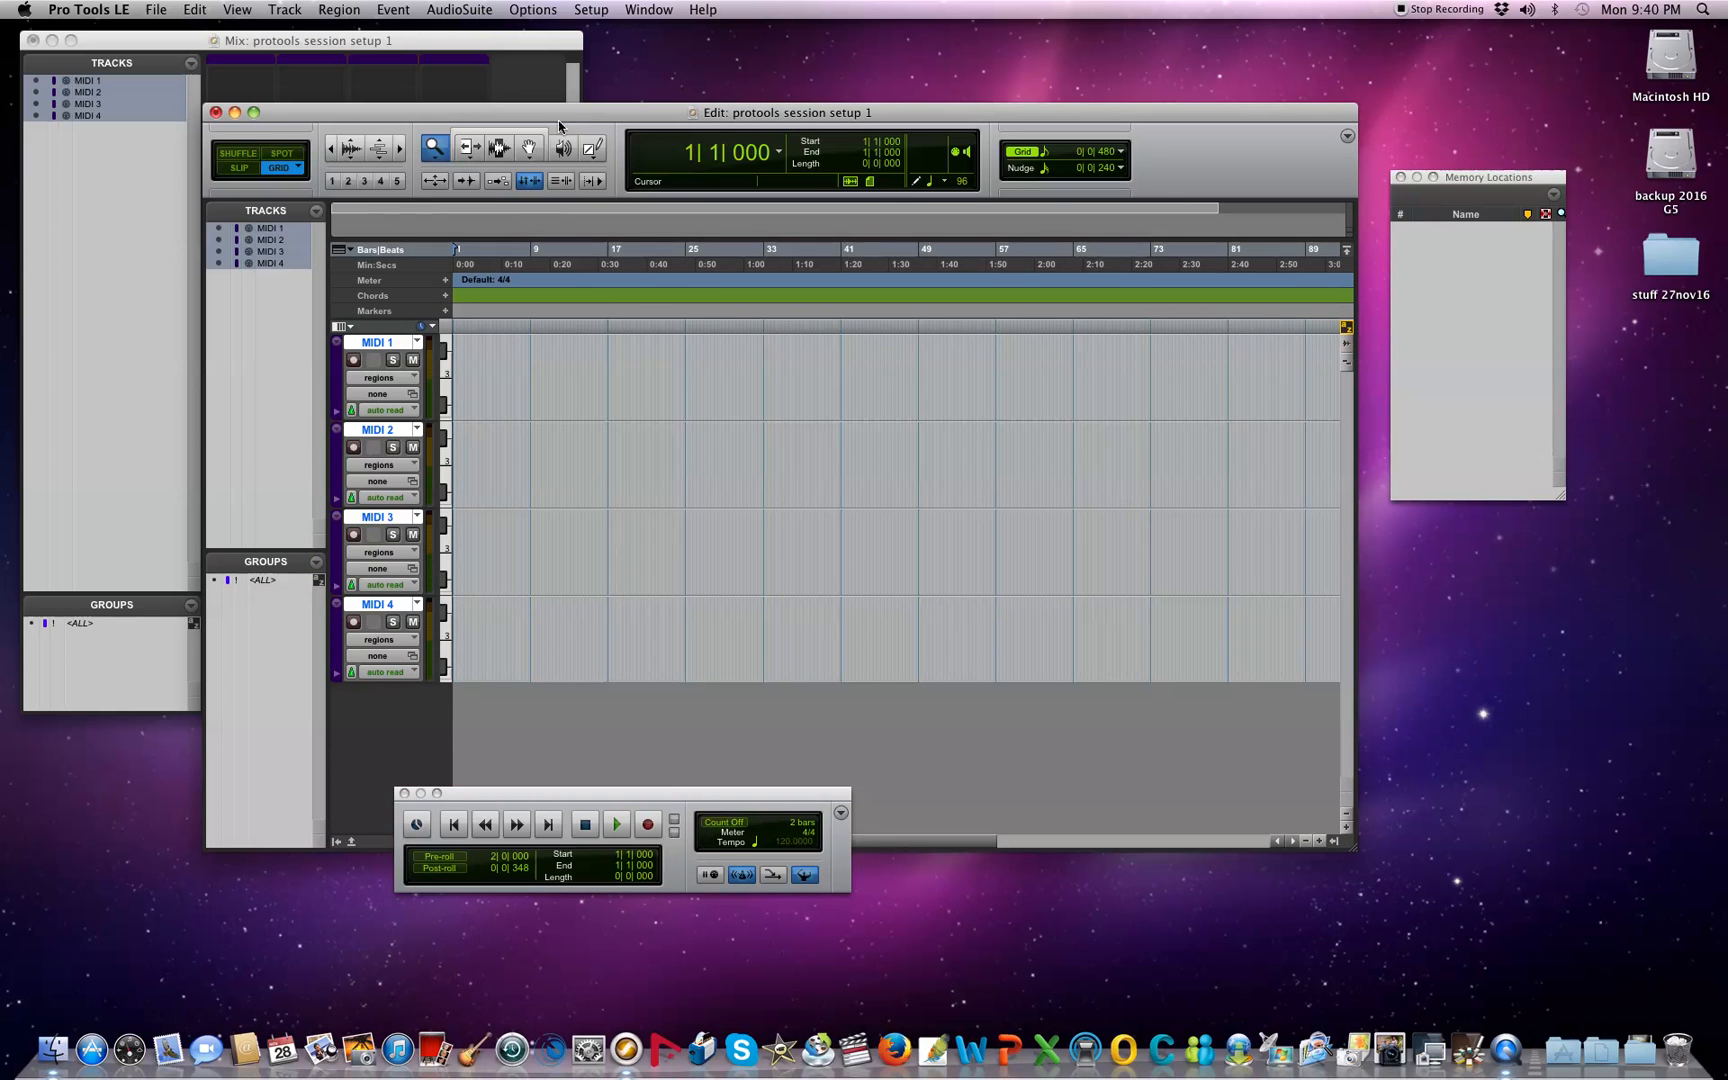
drag(558, 112, 556, 105)
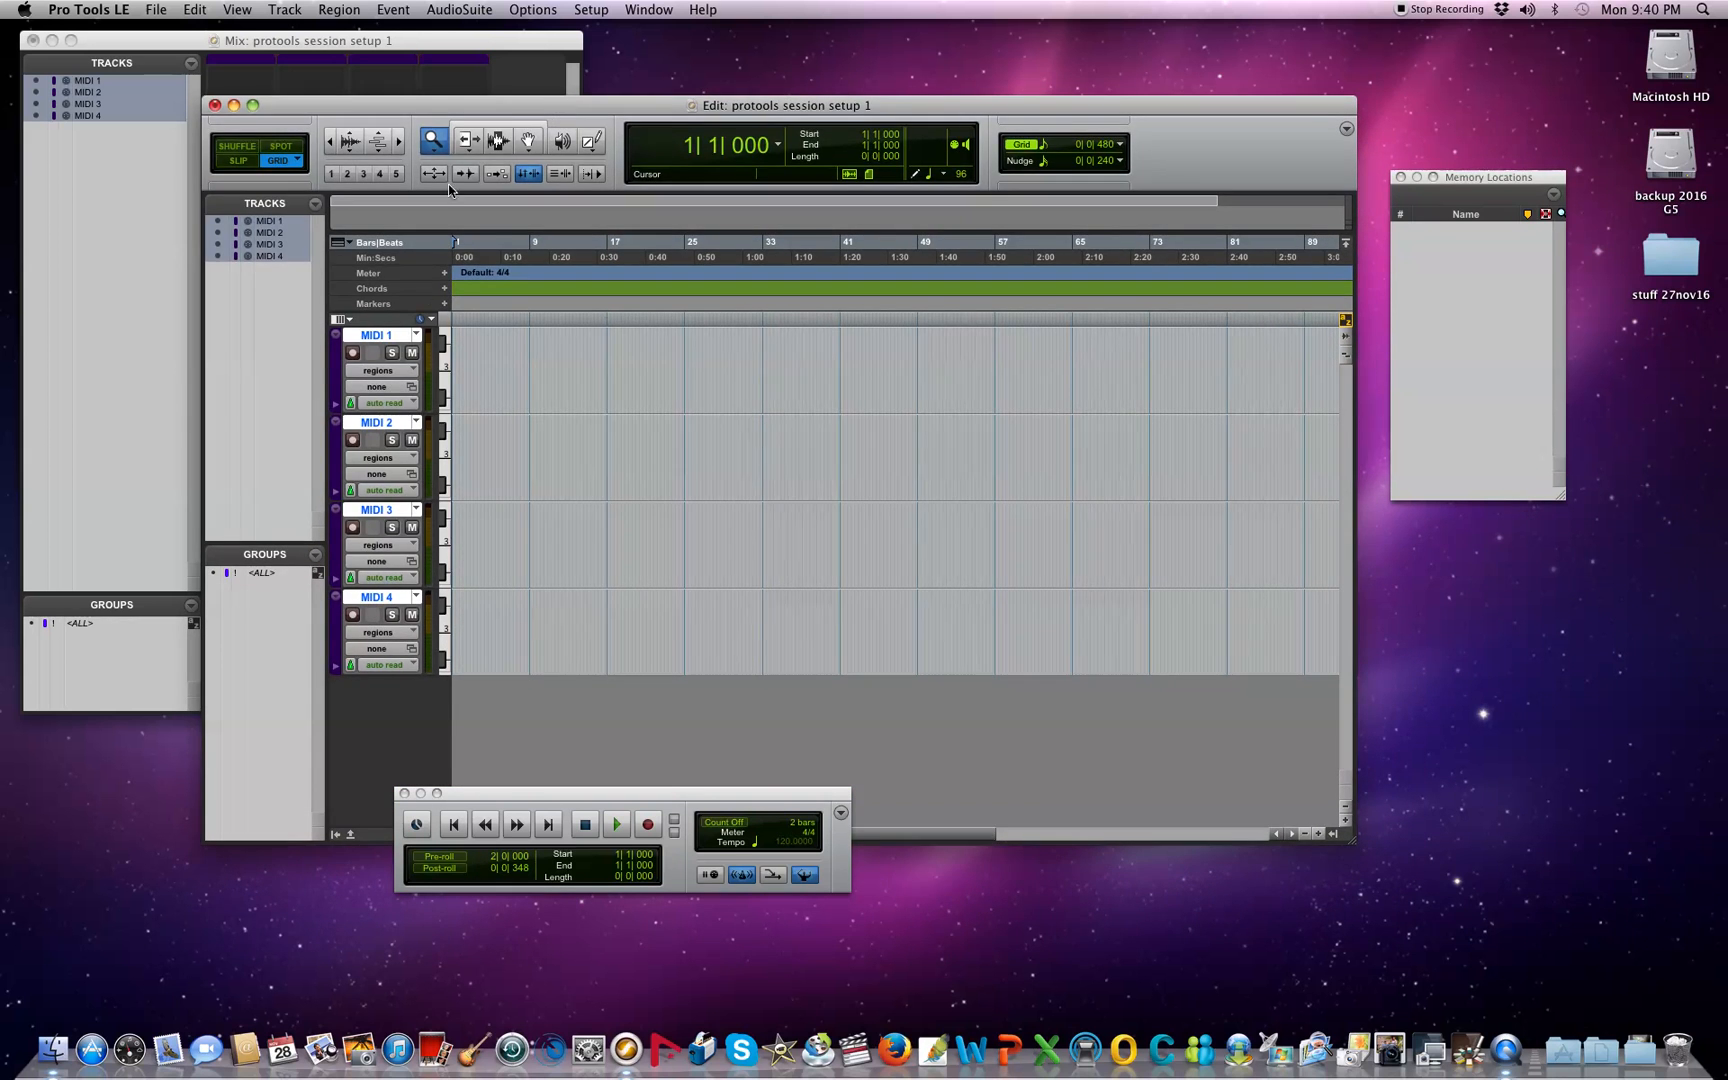
double_click(377, 336)
text(drums)
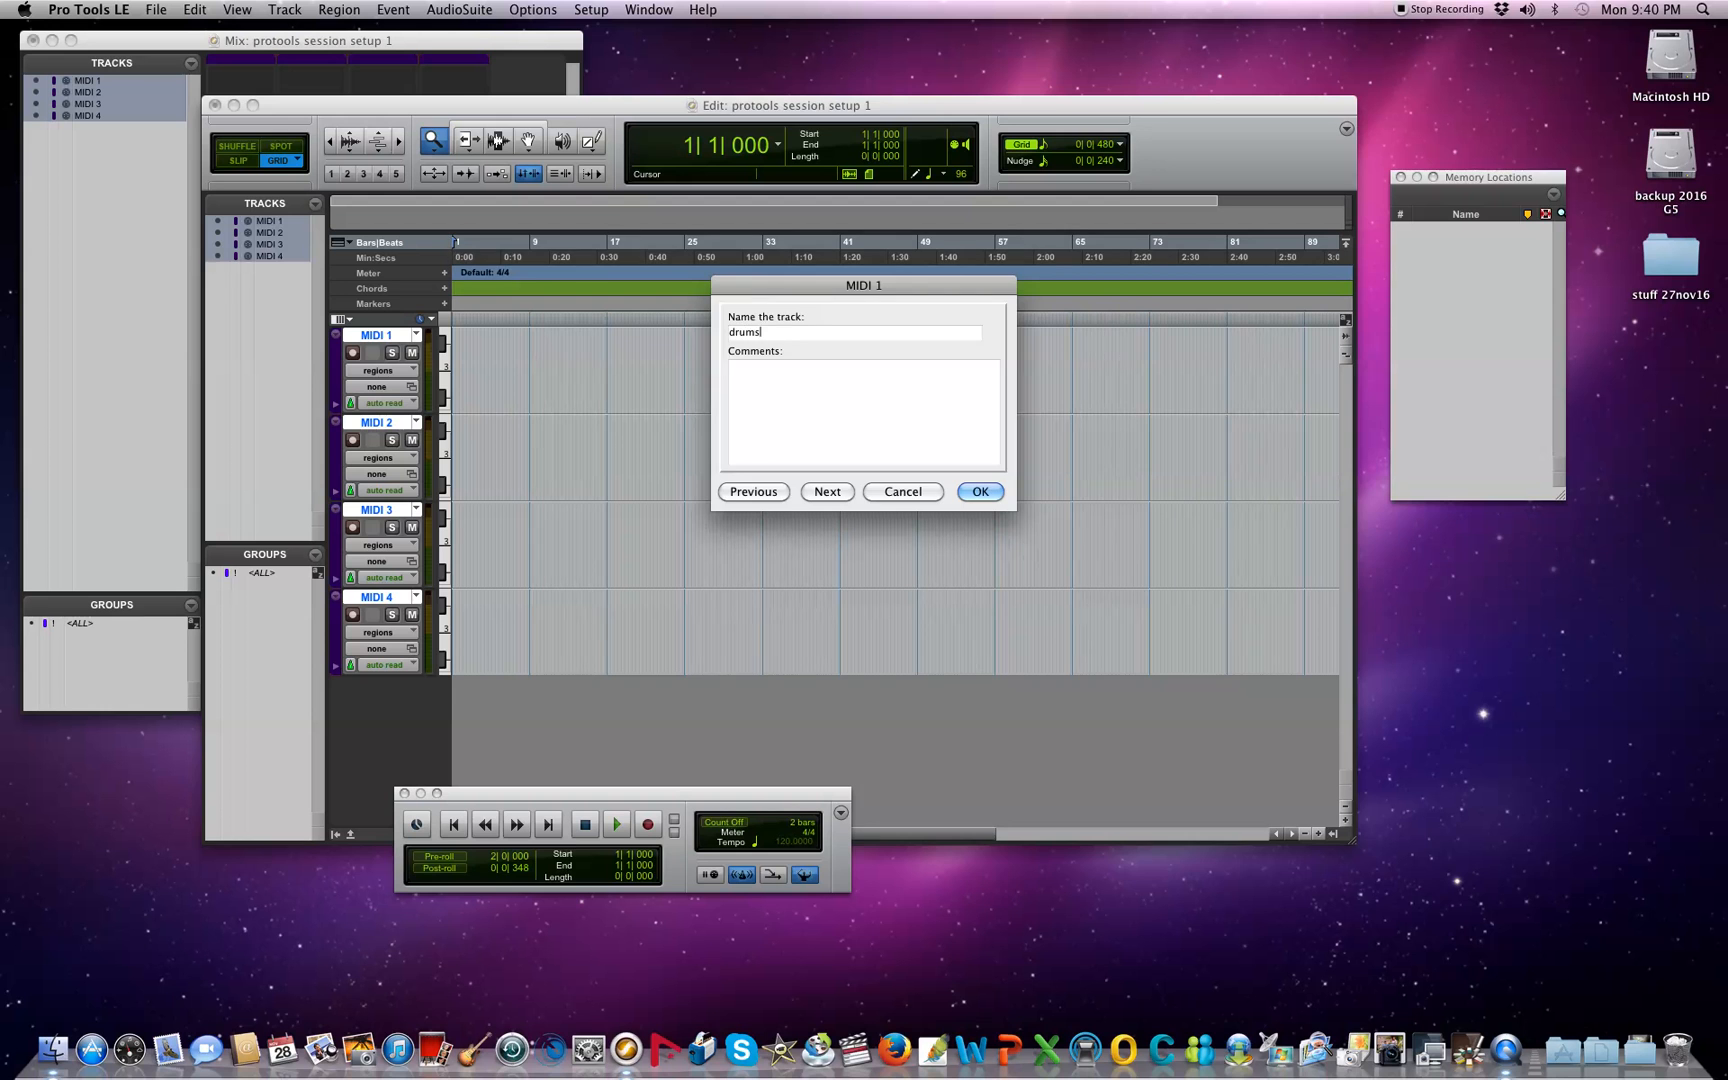
key(Return)
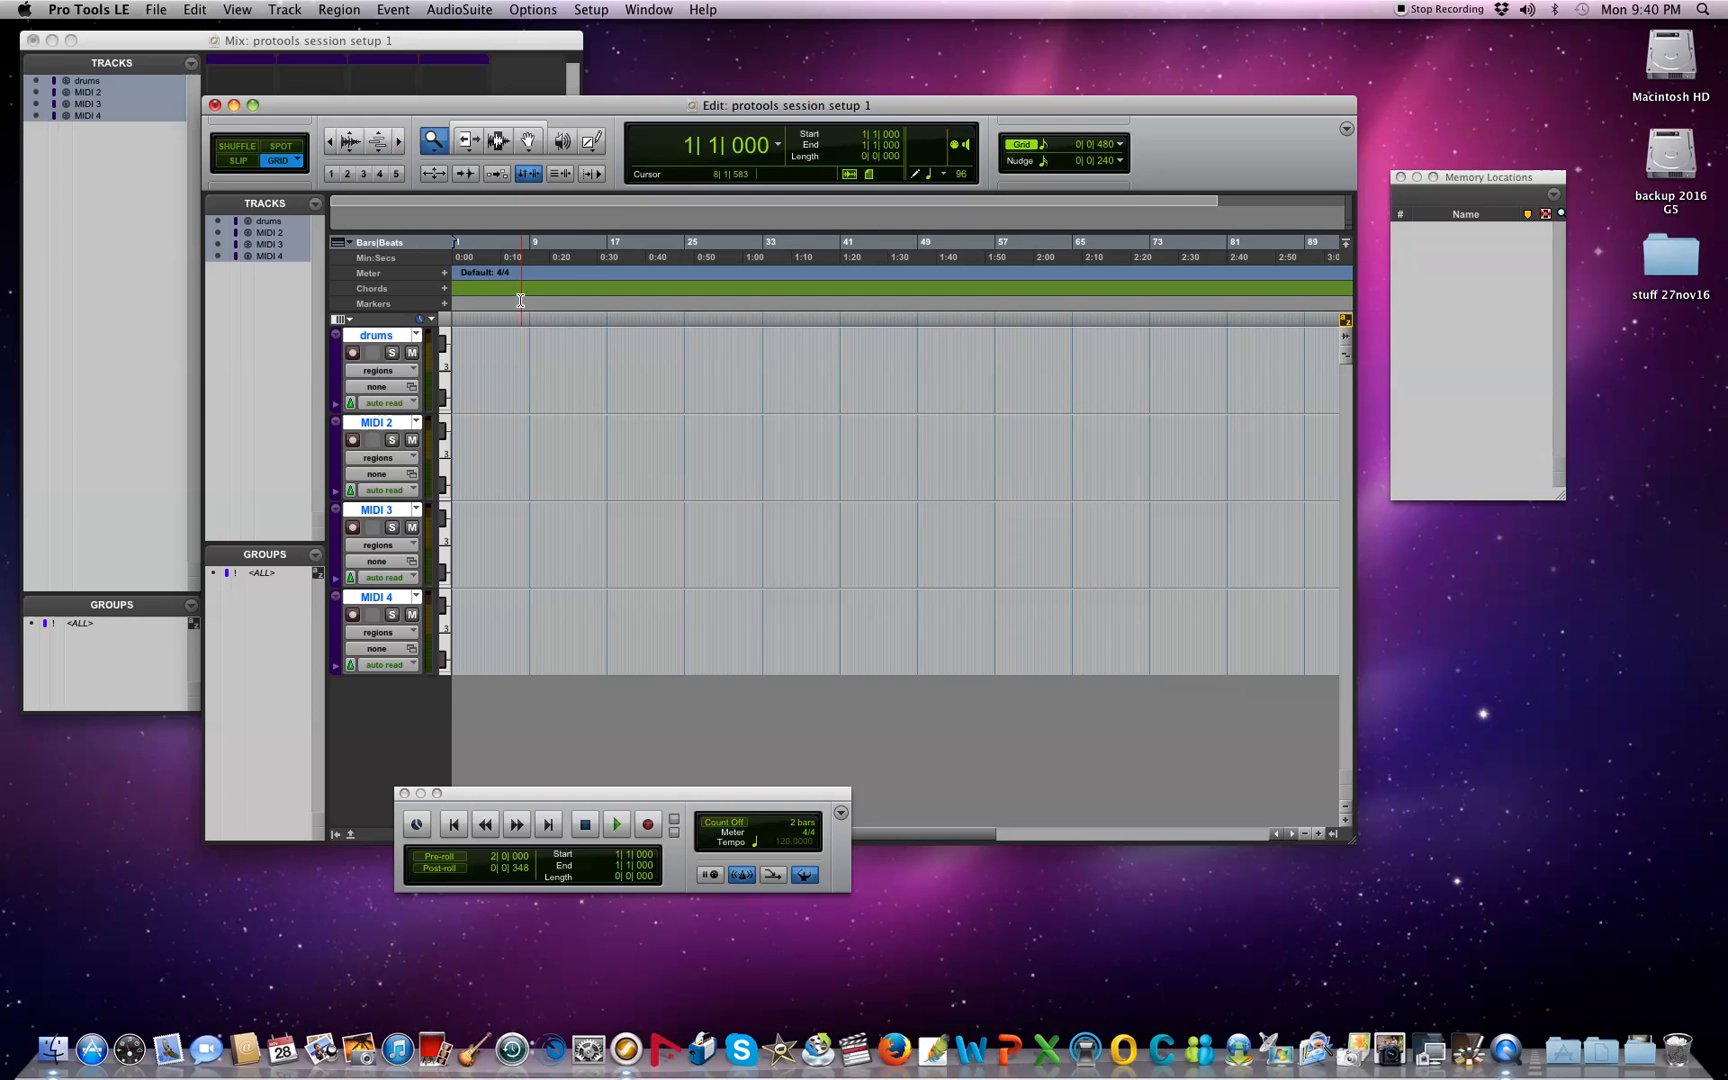
Step: Record-enable the drums track in the Mix window and set its MIDI output to JV-1010 channel-10
click(494, 47)
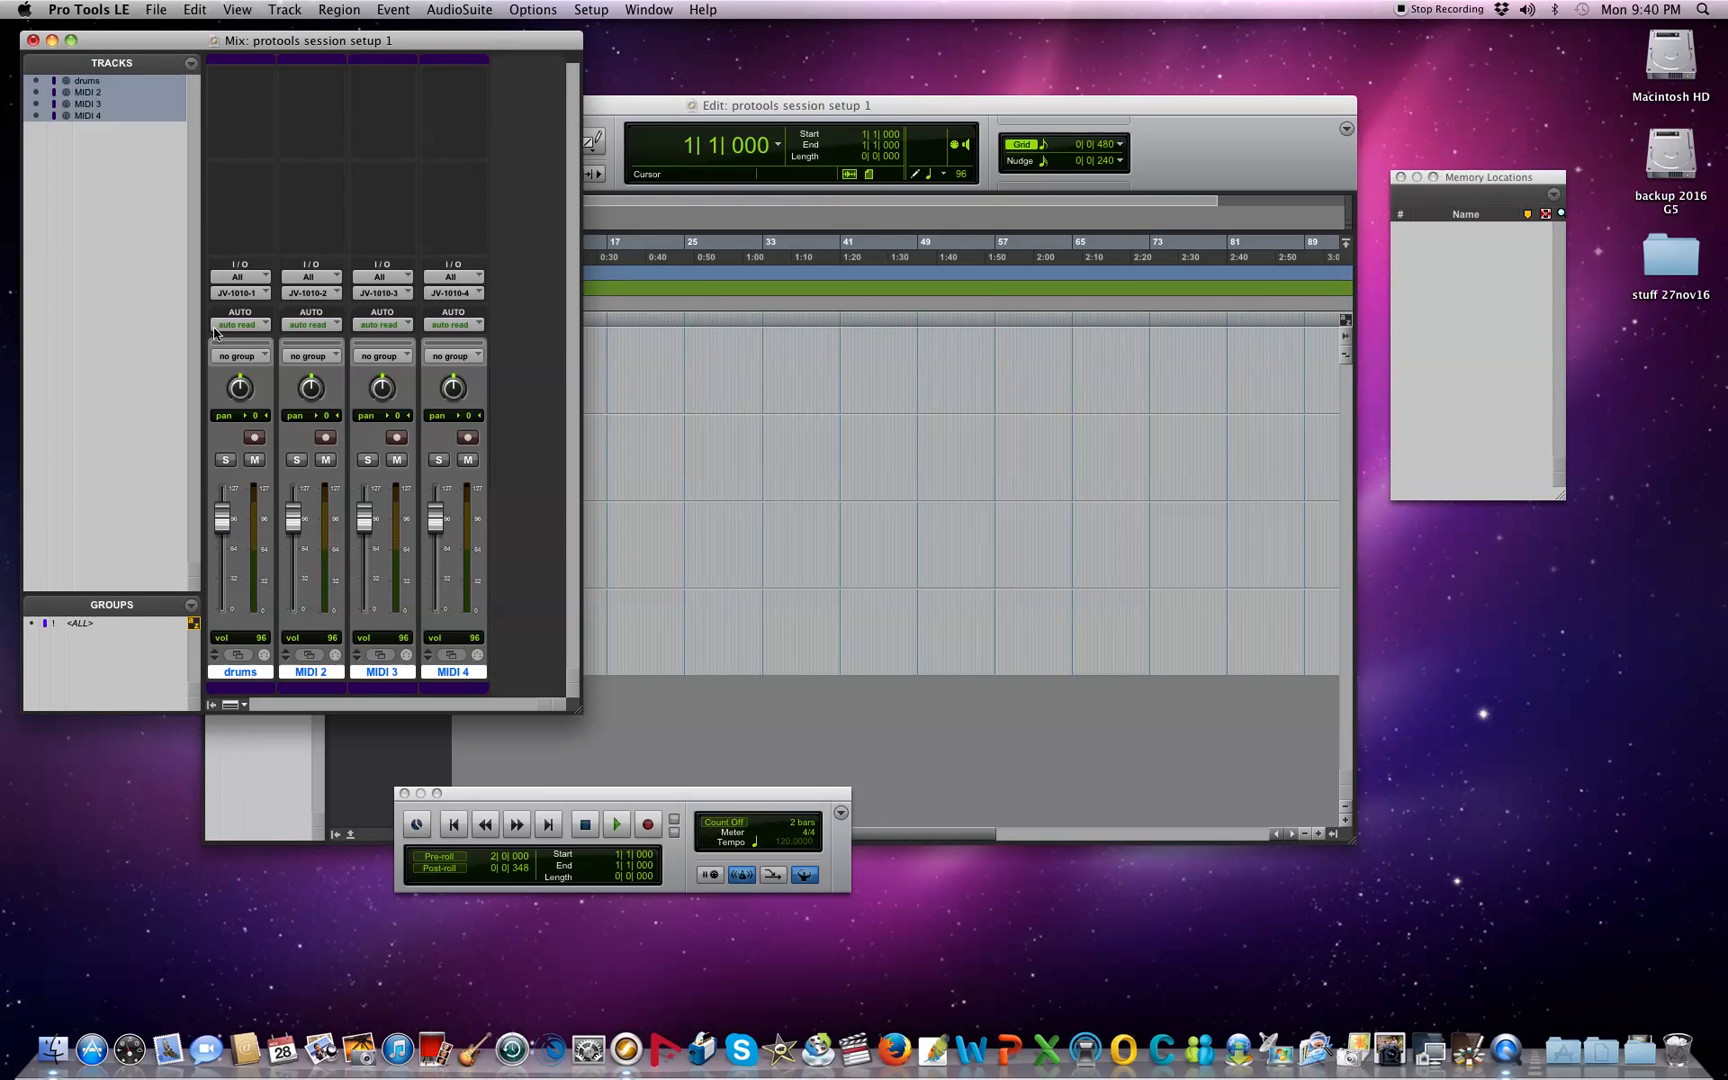
click(254, 438)
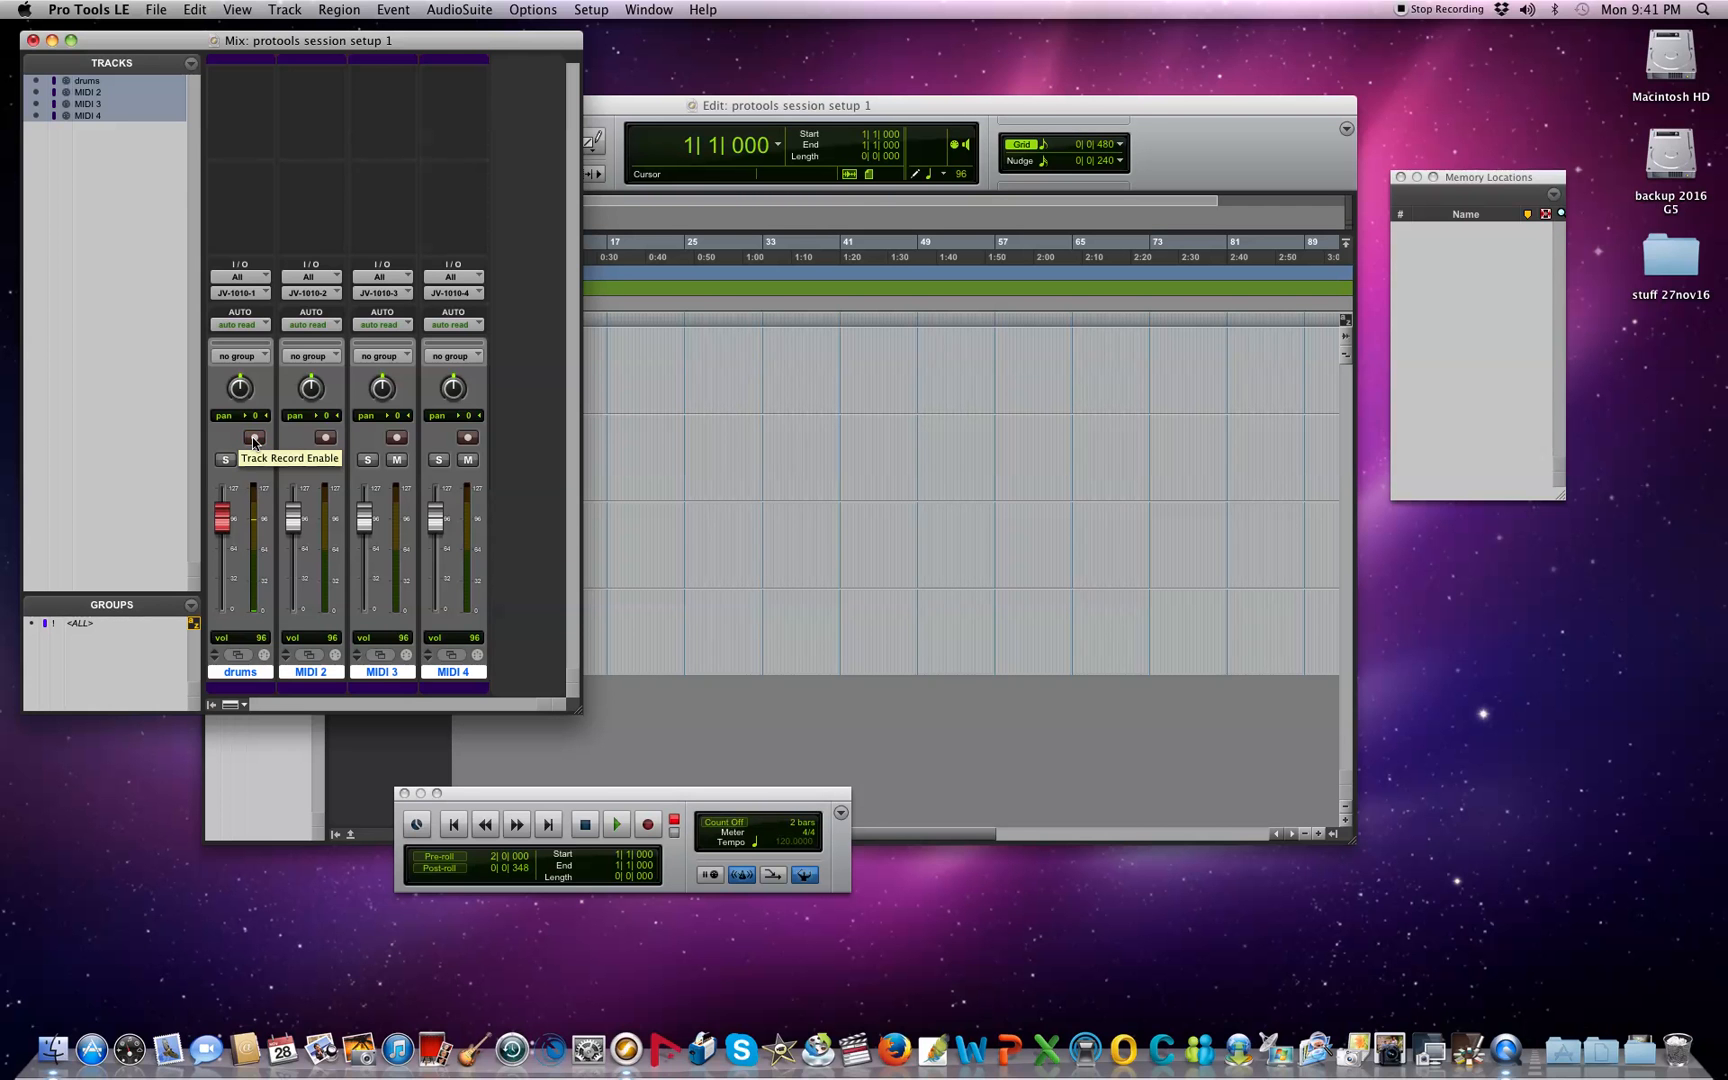
click(241, 292)
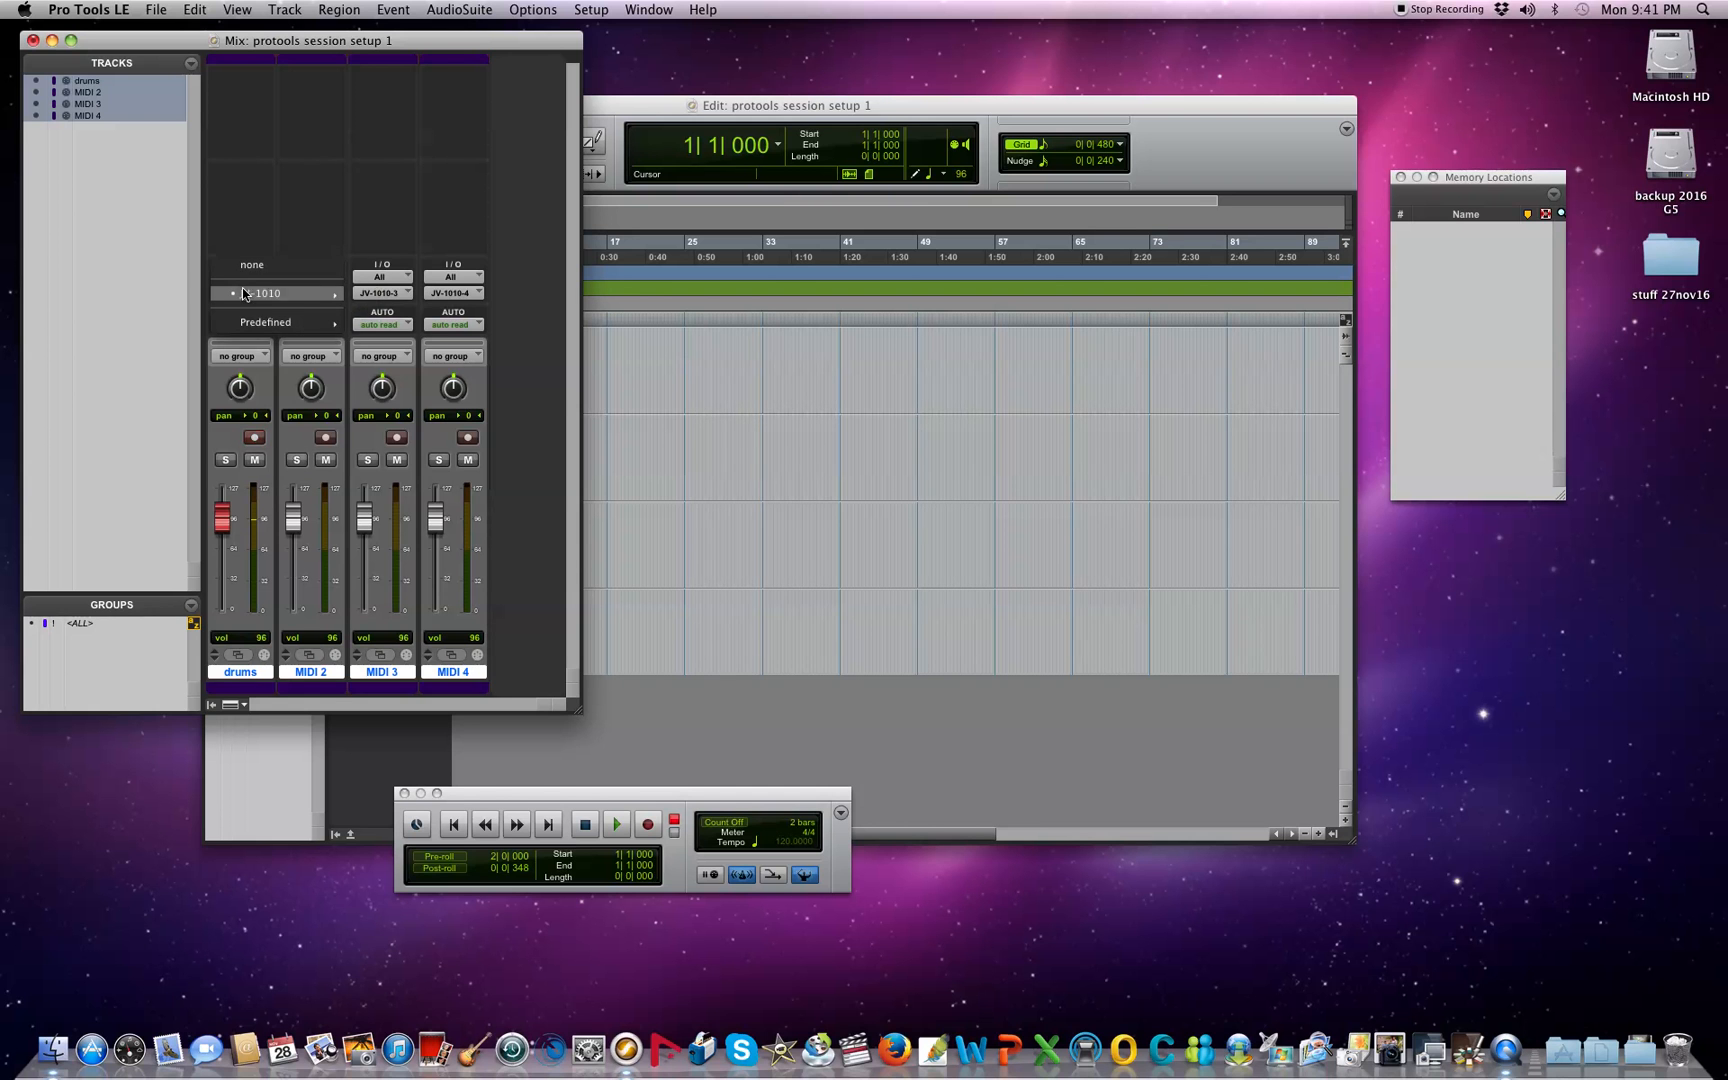
mouse_move(248, 293)
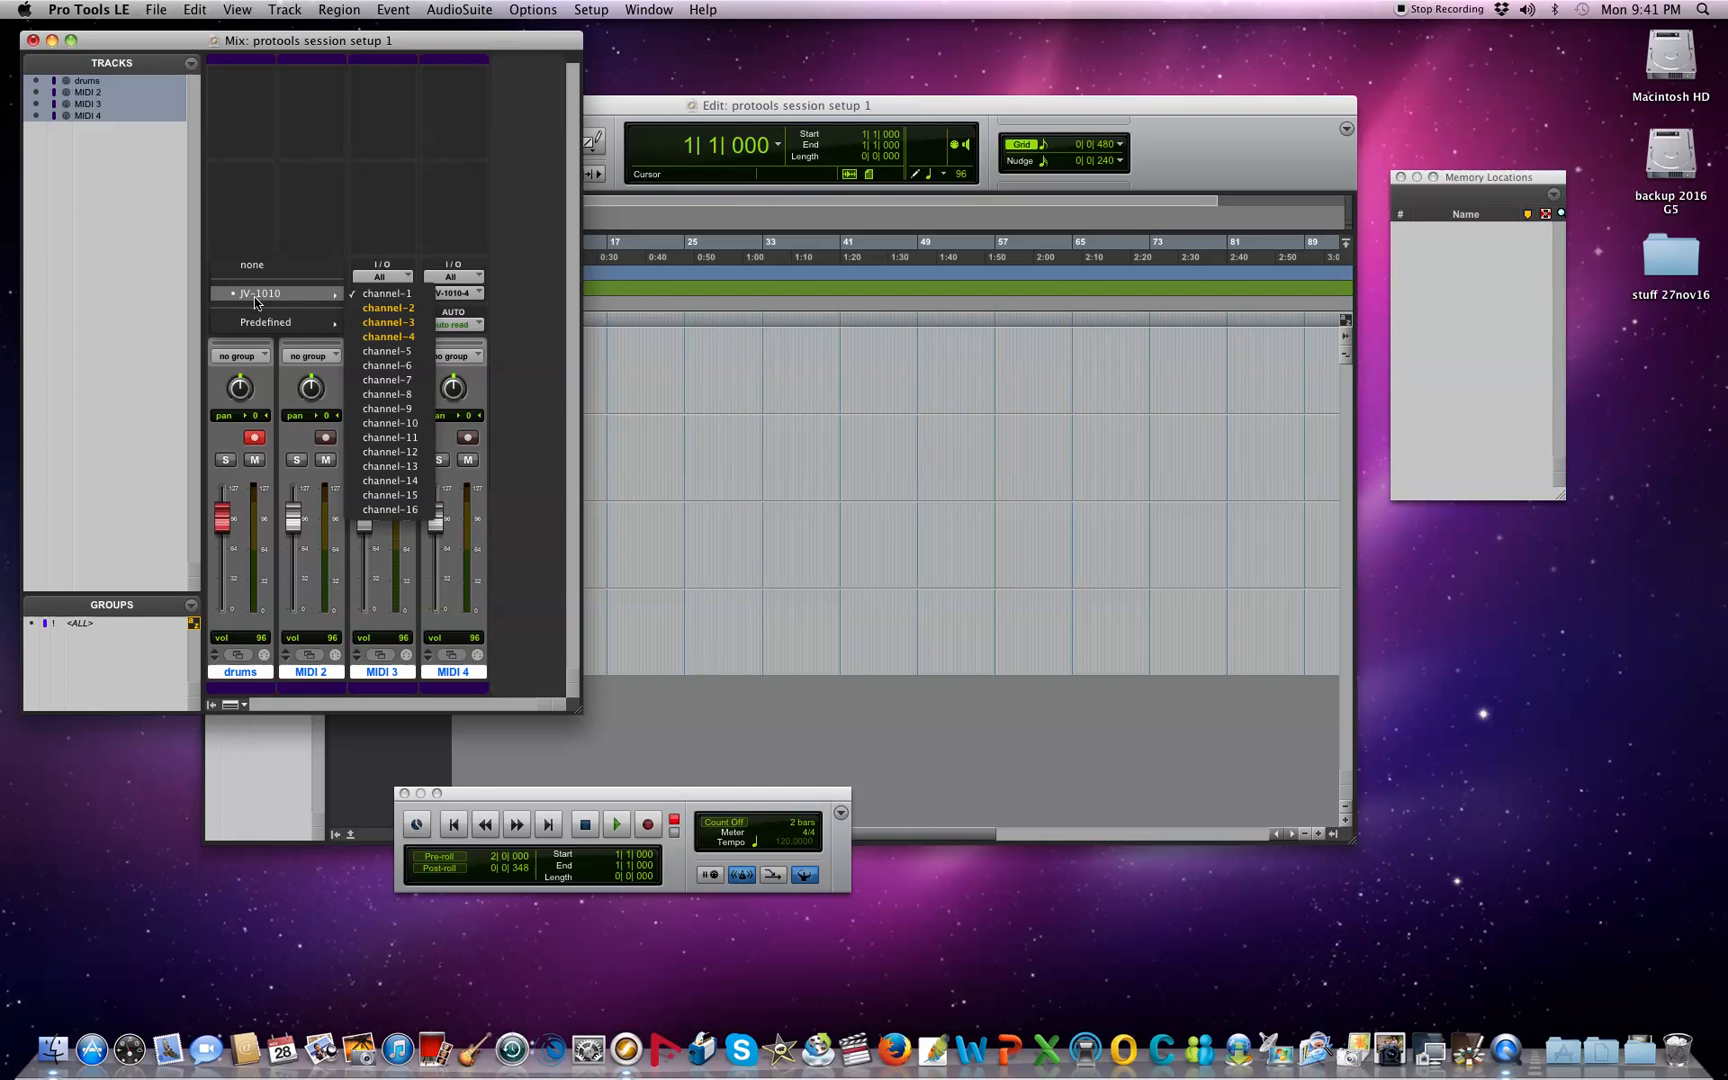
click(390, 423)
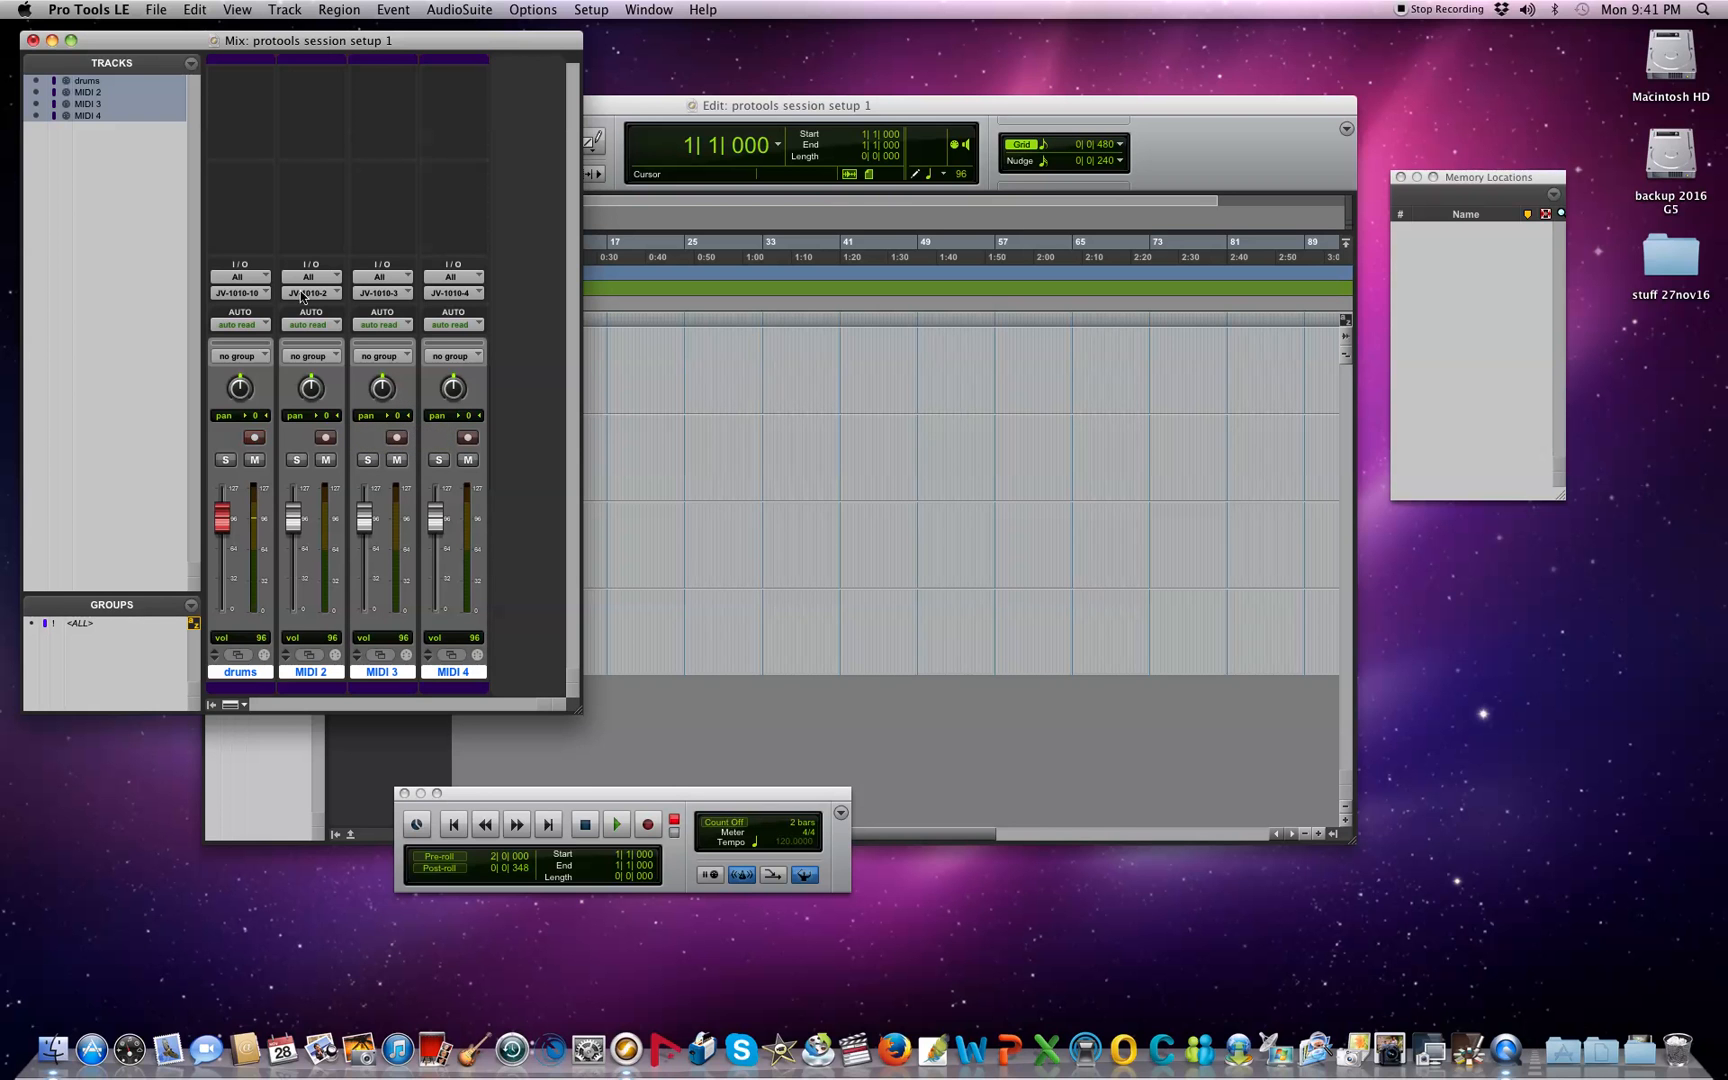
click(250, 293)
mouse_move(279, 292)
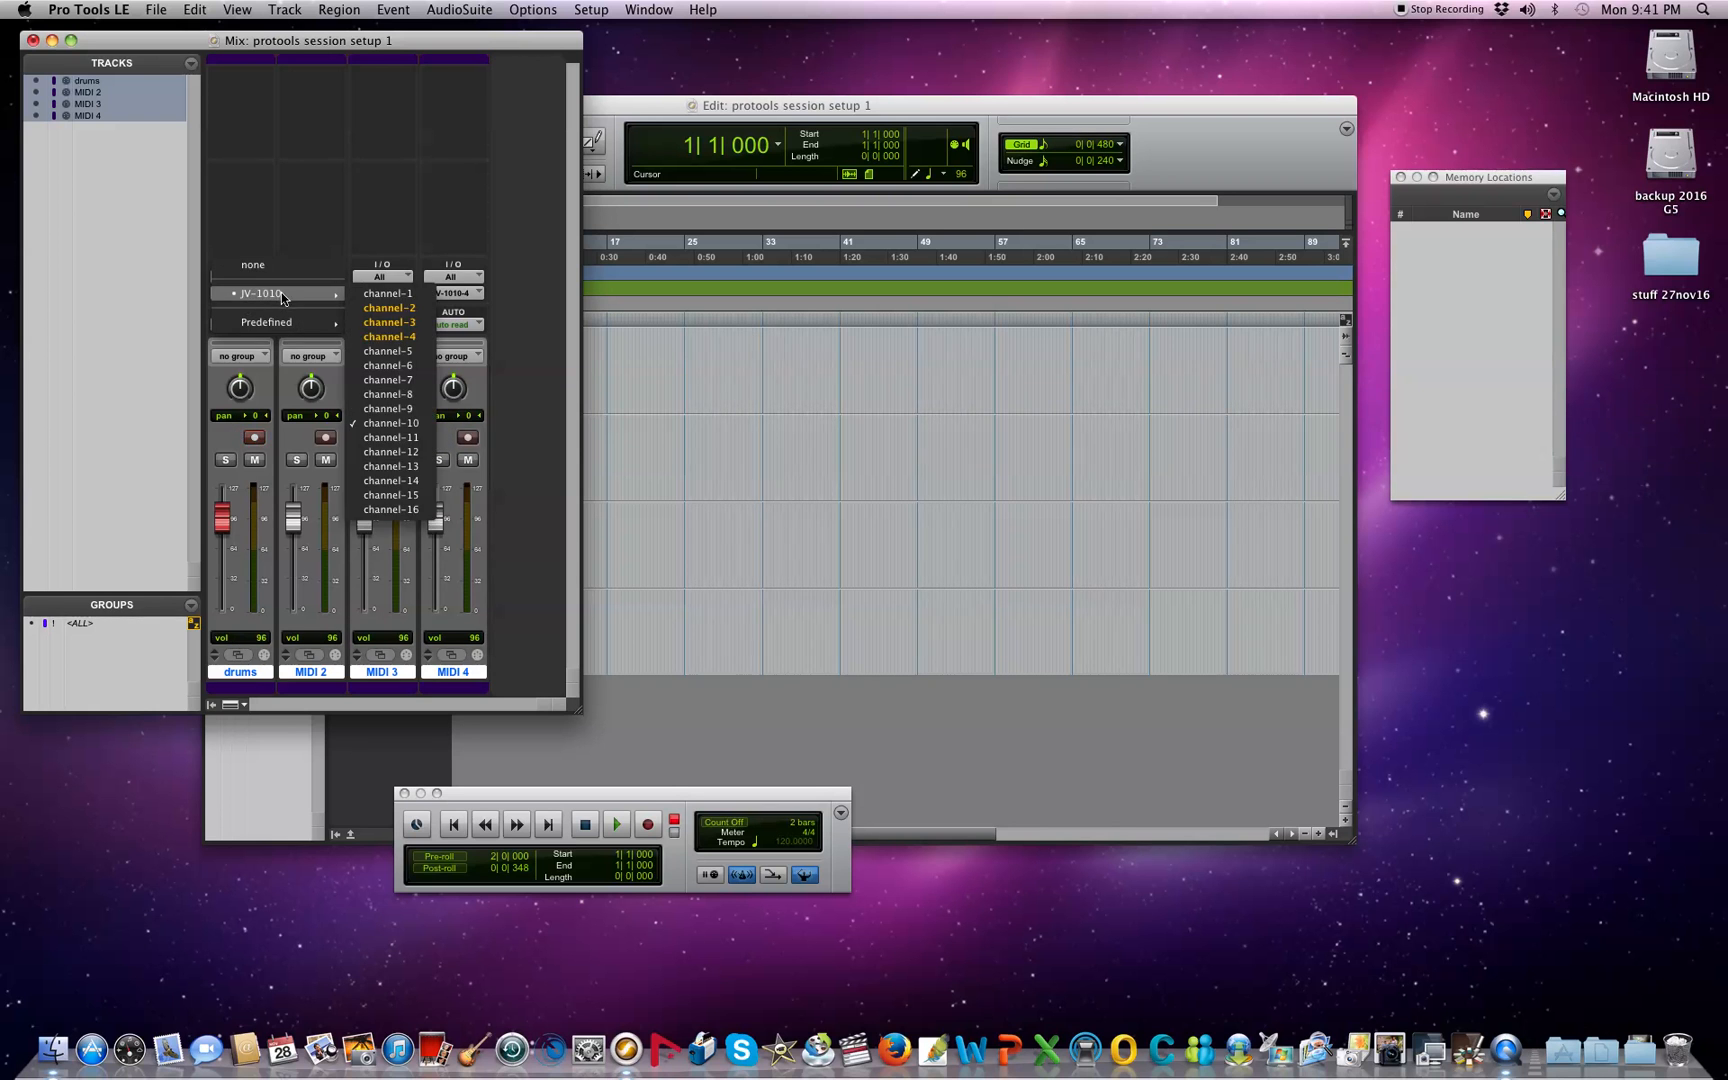
click(377, 427)
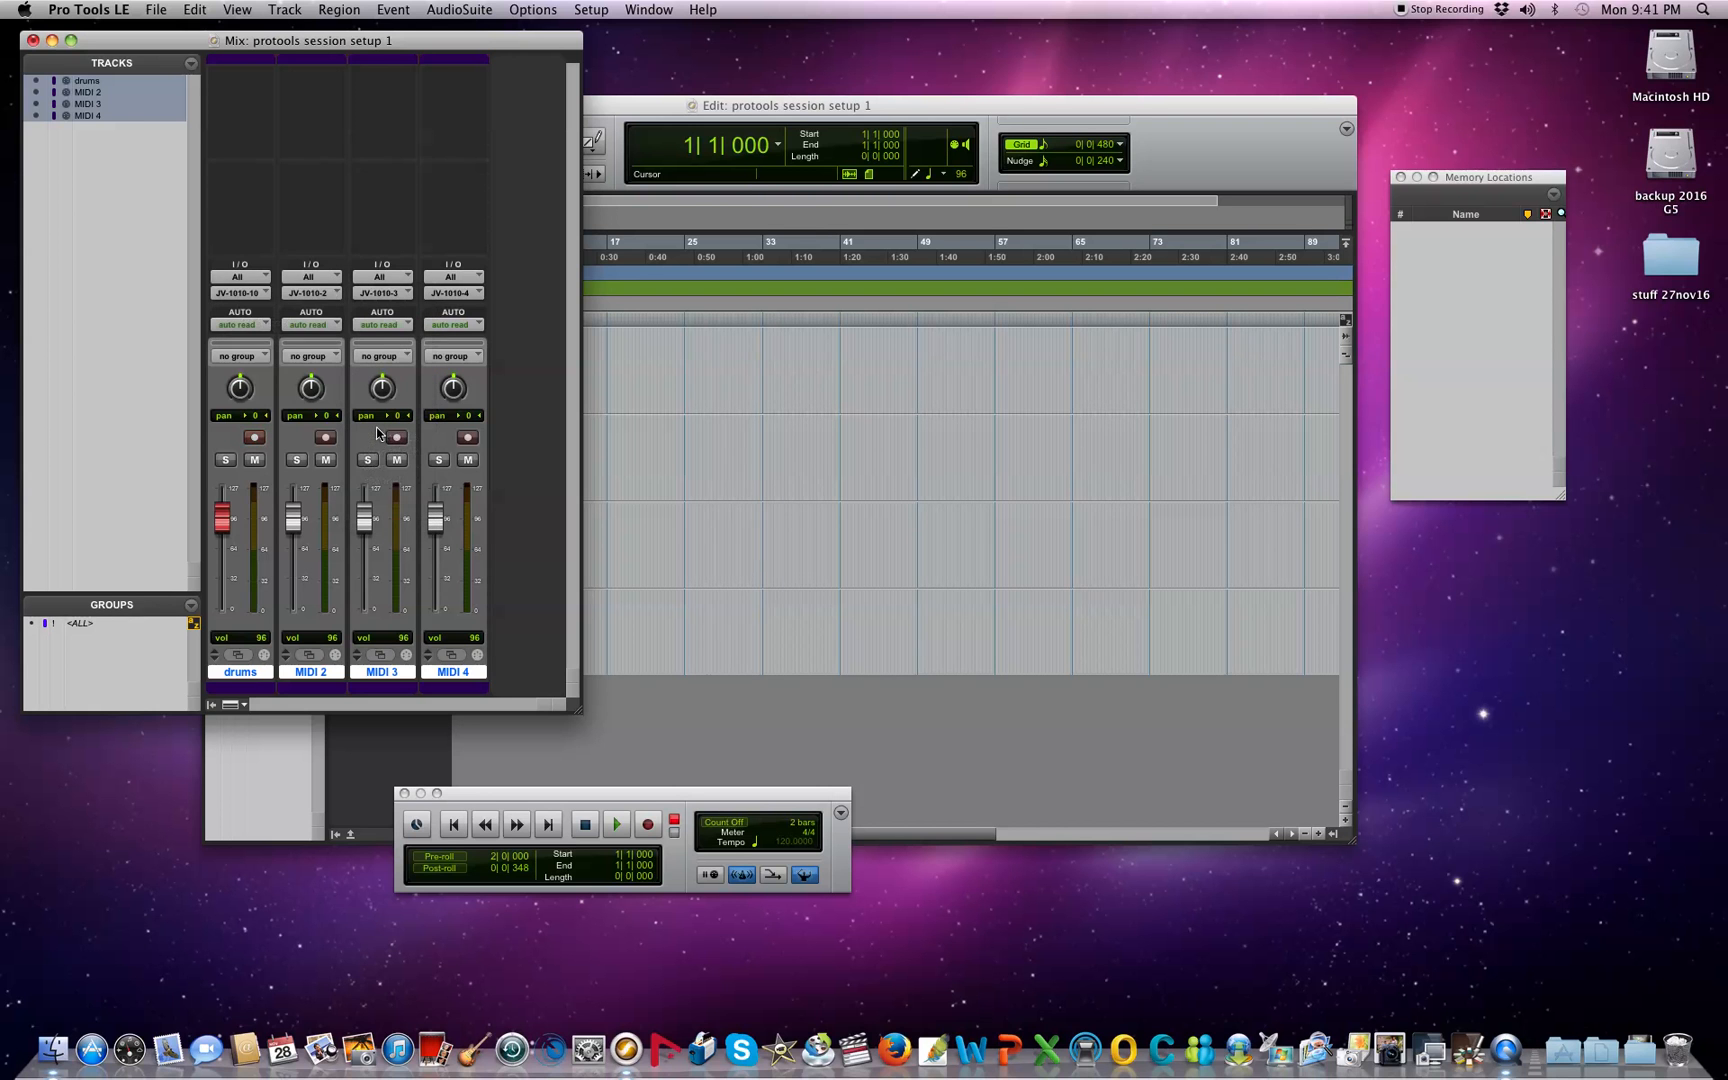
Step: Record-enable the MIDI 2 track and set its MIDI output to JV-1010 channel-1
click(327, 441)
click(298, 294)
mouse_move(298, 294)
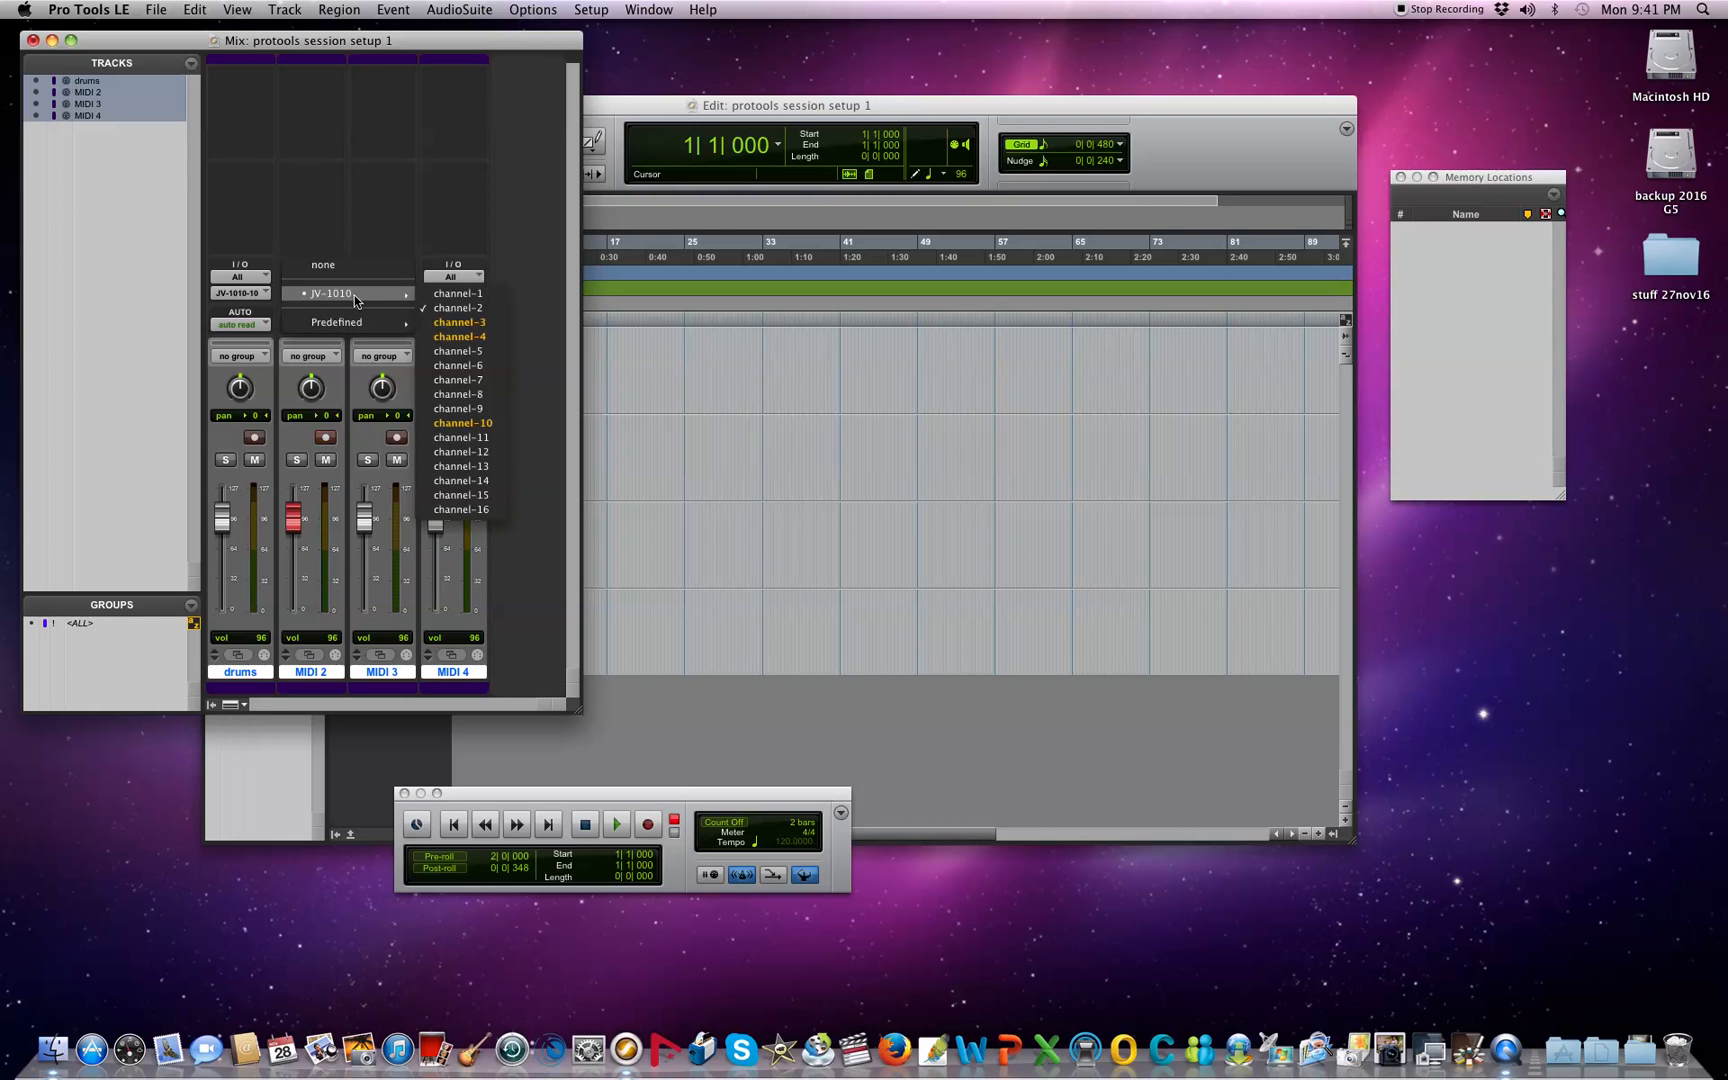
click(468, 296)
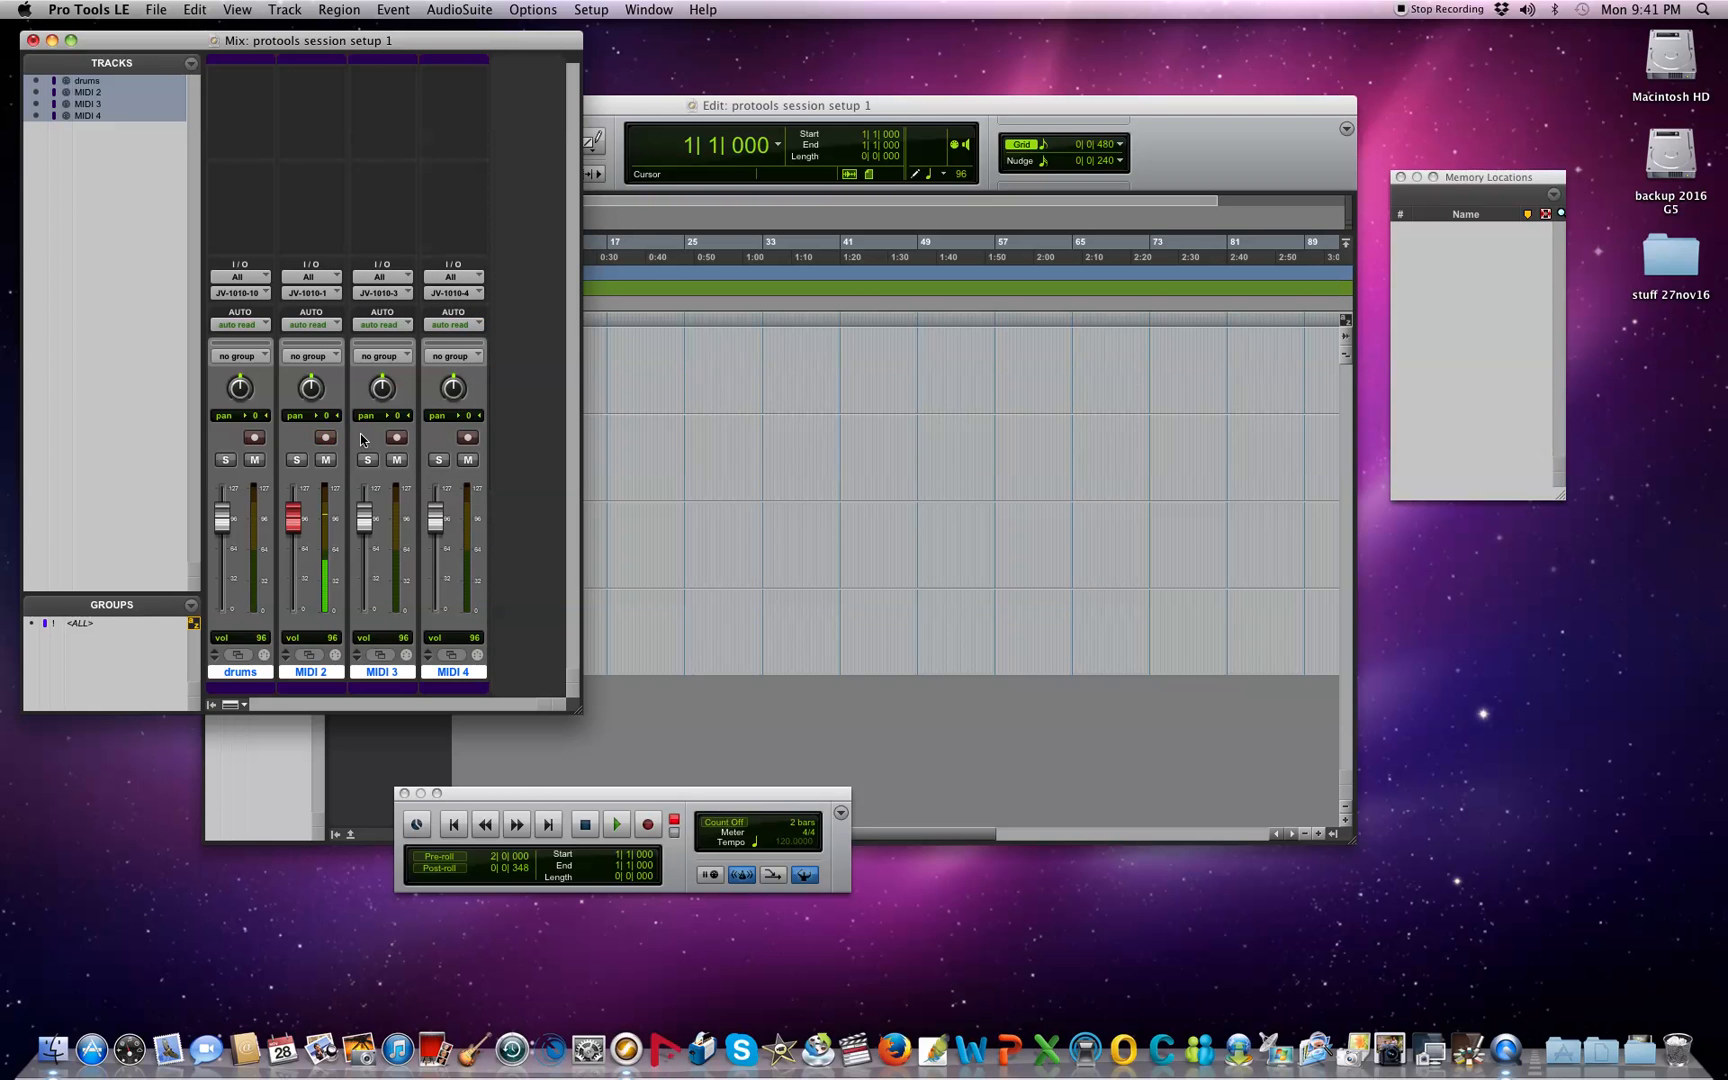
Step: Rename the MIDI 2 track as piano and the MIDI 3 track as bass
double_click(327, 672)
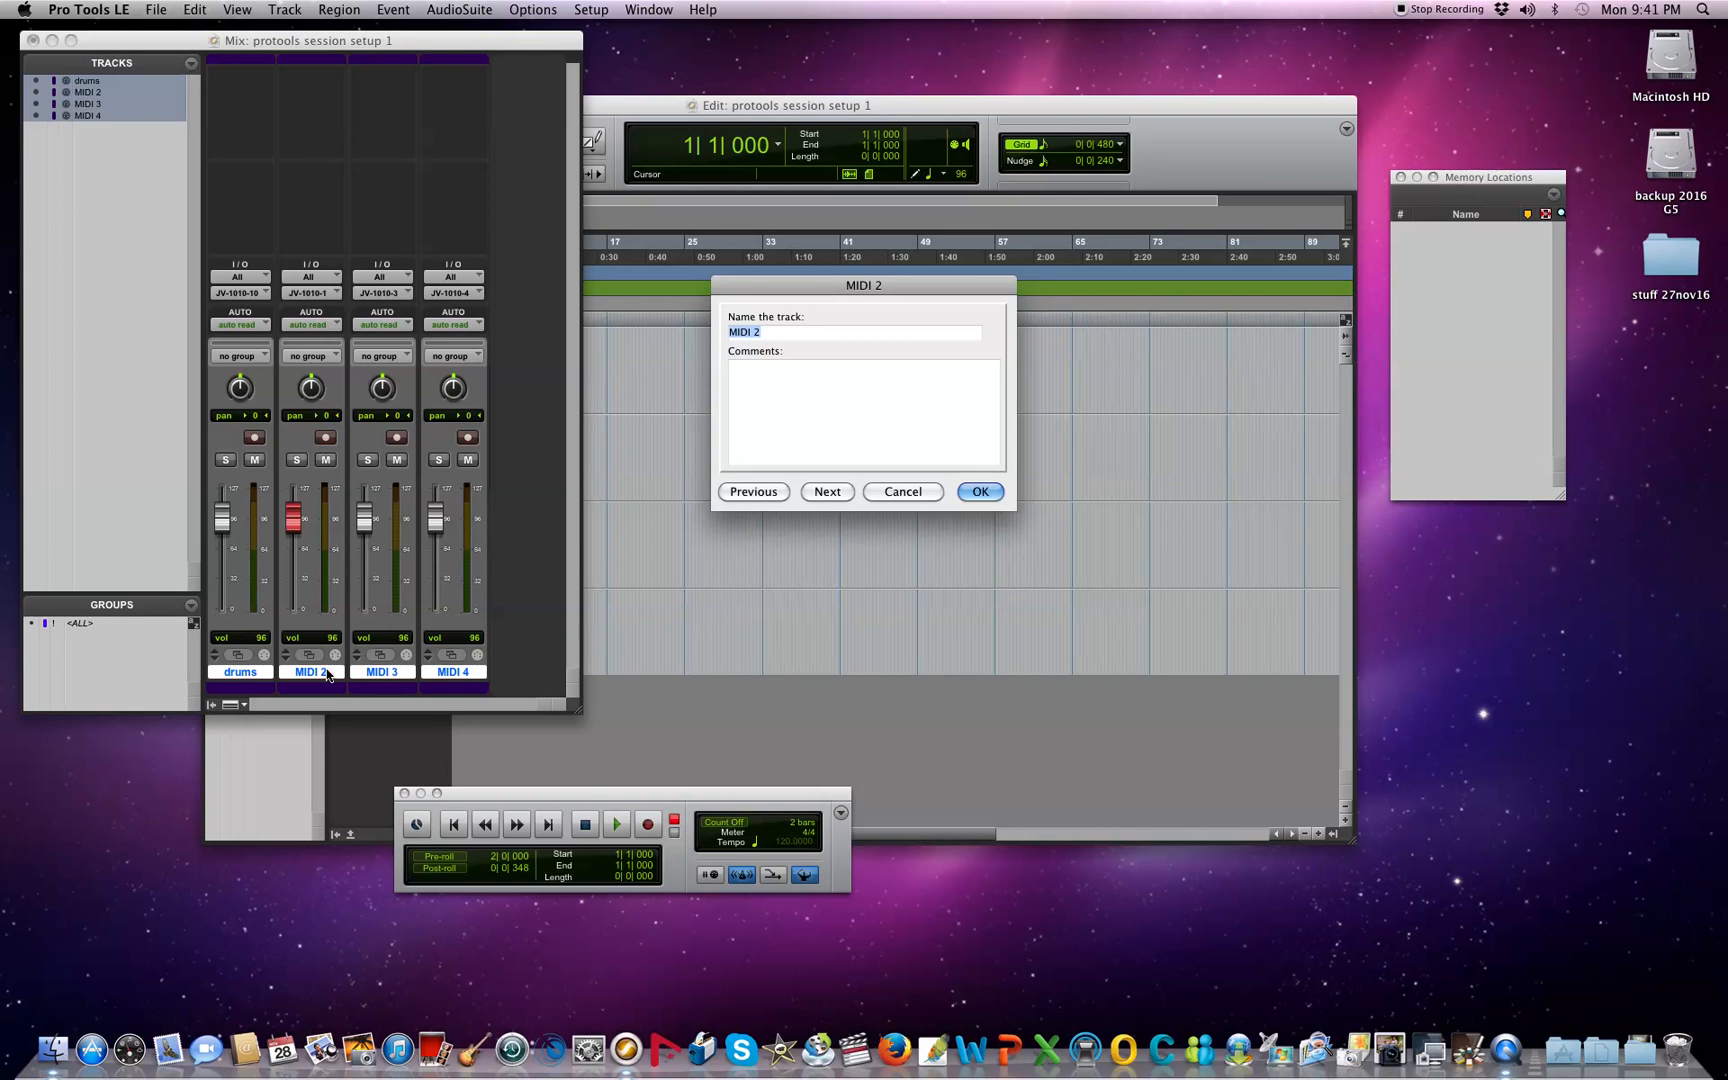
text(piano)
key(Return)
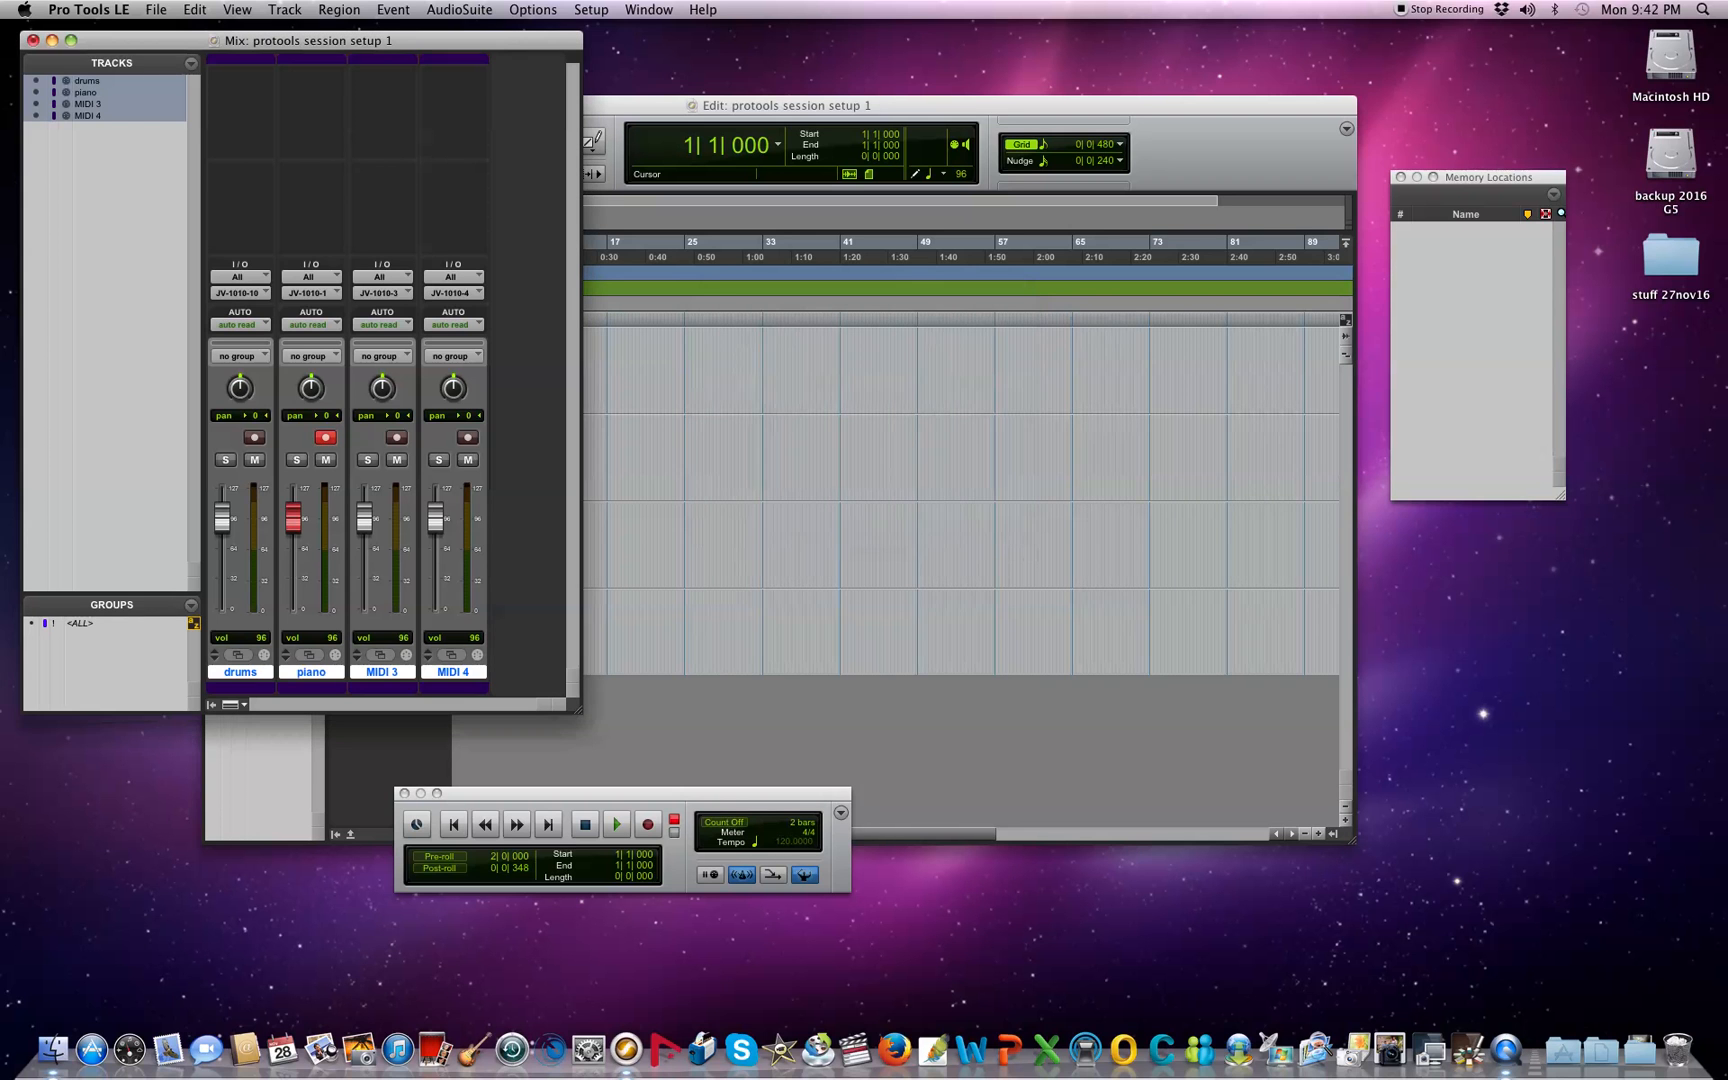
double_click(399, 673)
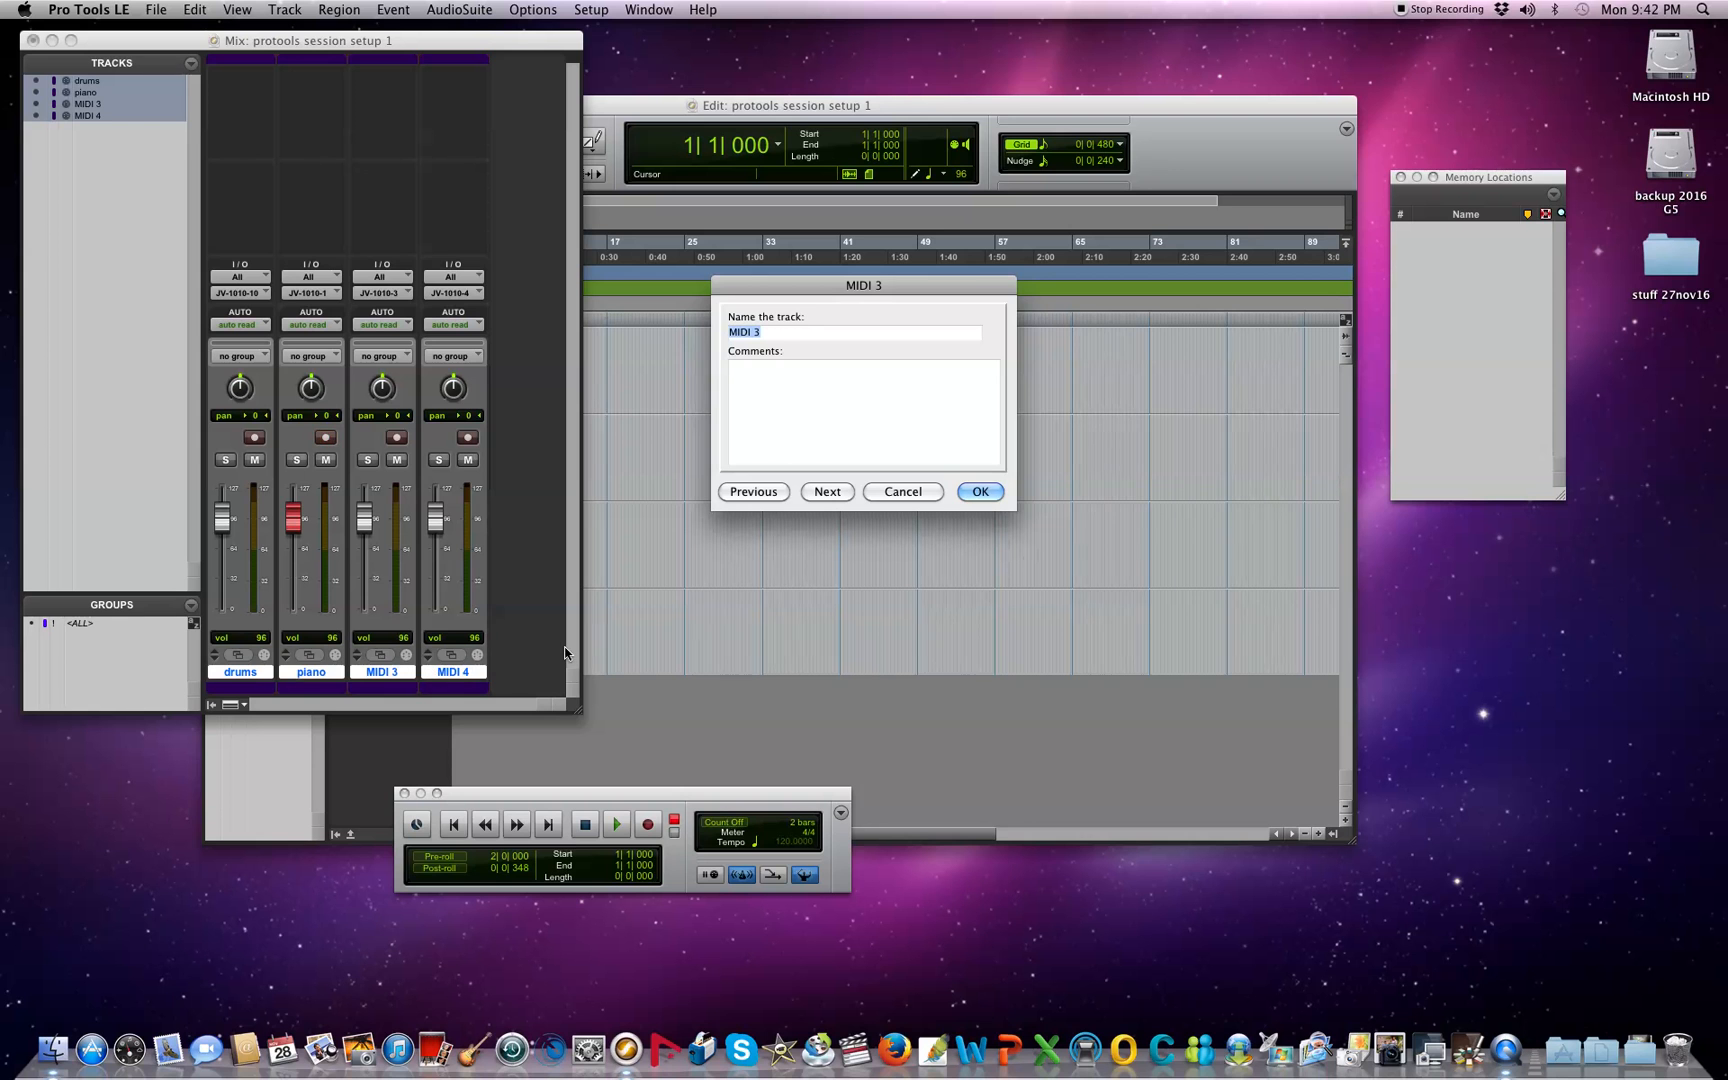
text(bass)
key(Return)
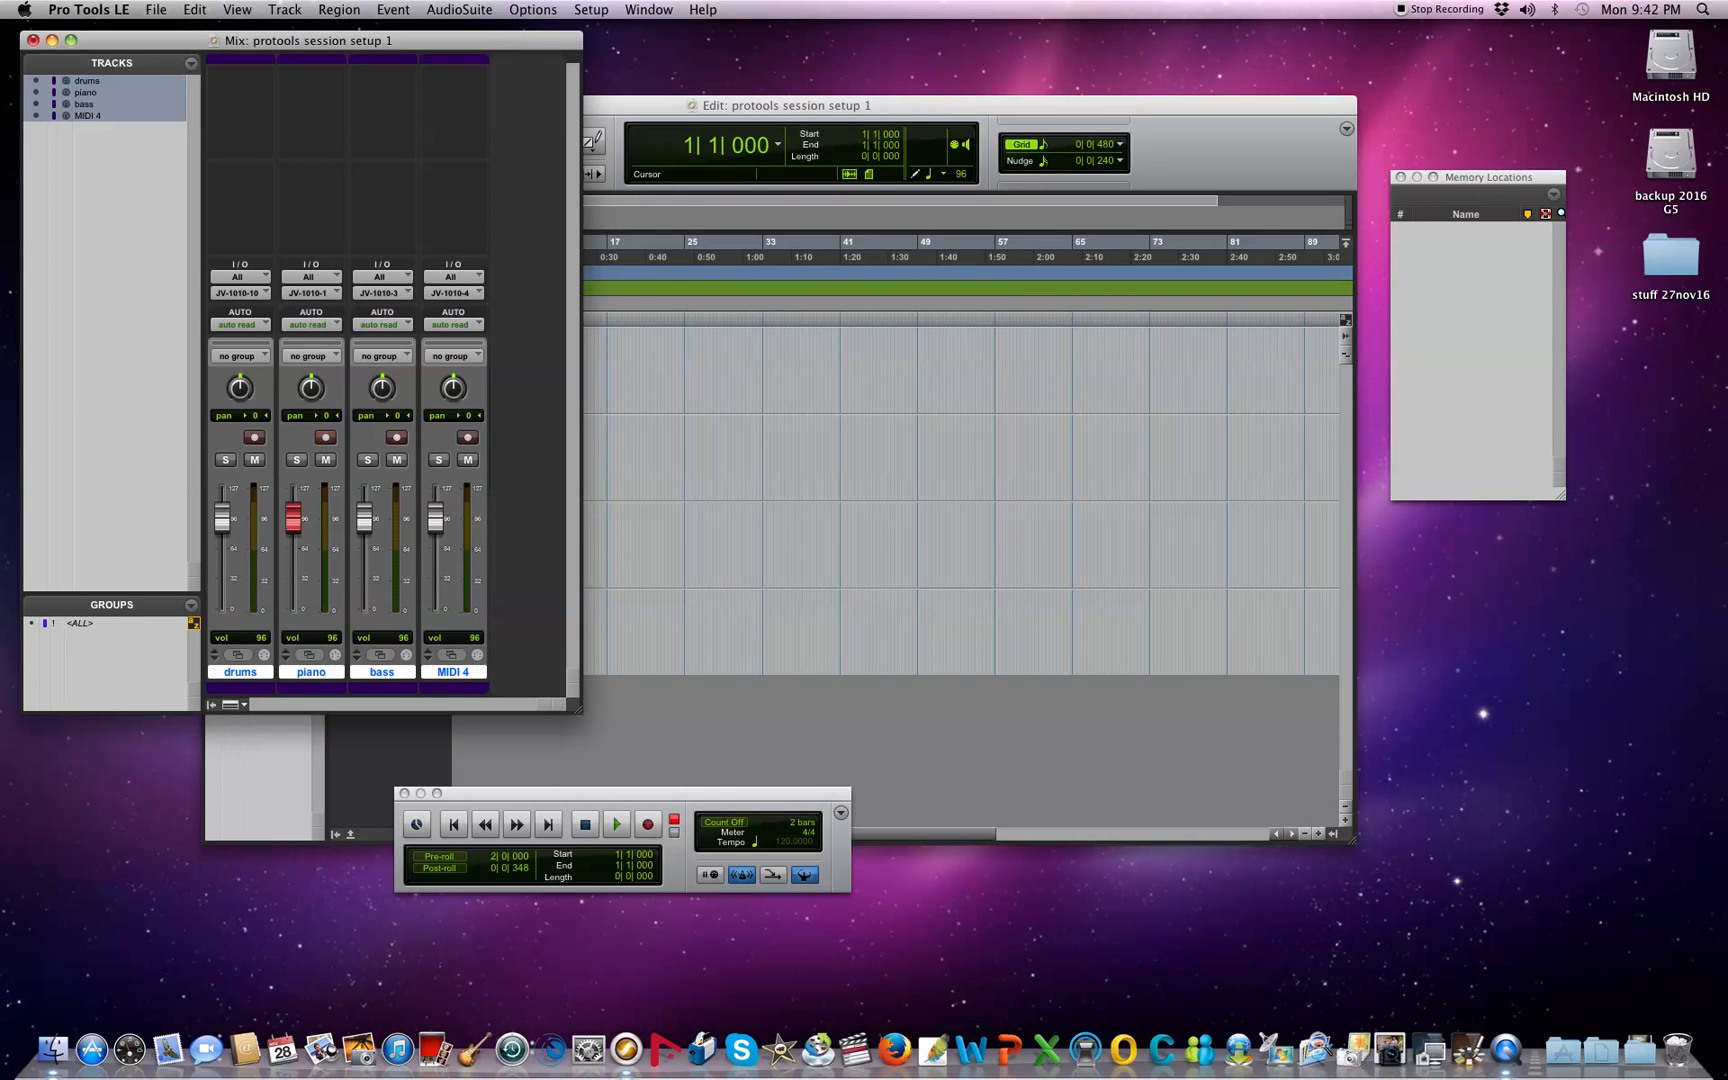
Step: Rename the MIDI 4 track as organ and enlarge the Mix window to make room for more channel strips
double_click(457, 673)
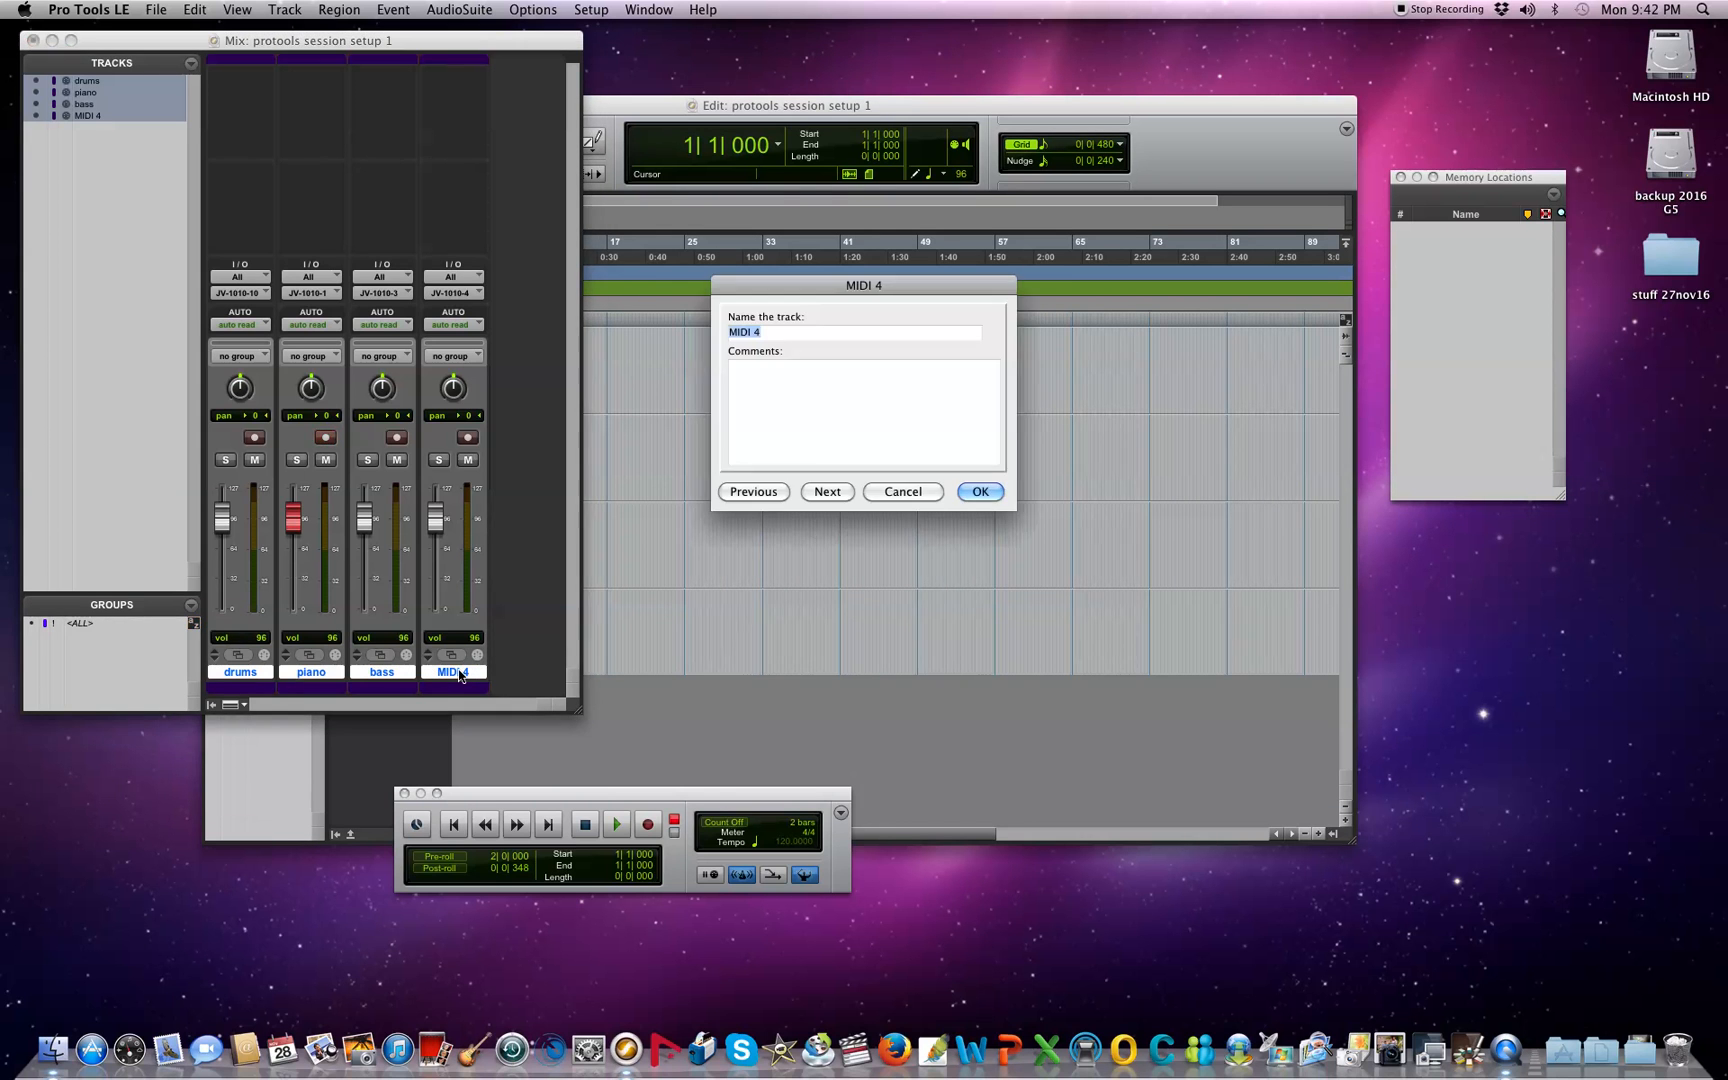
text(organ)
key(Return)
drag(575, 707, 682, 748)
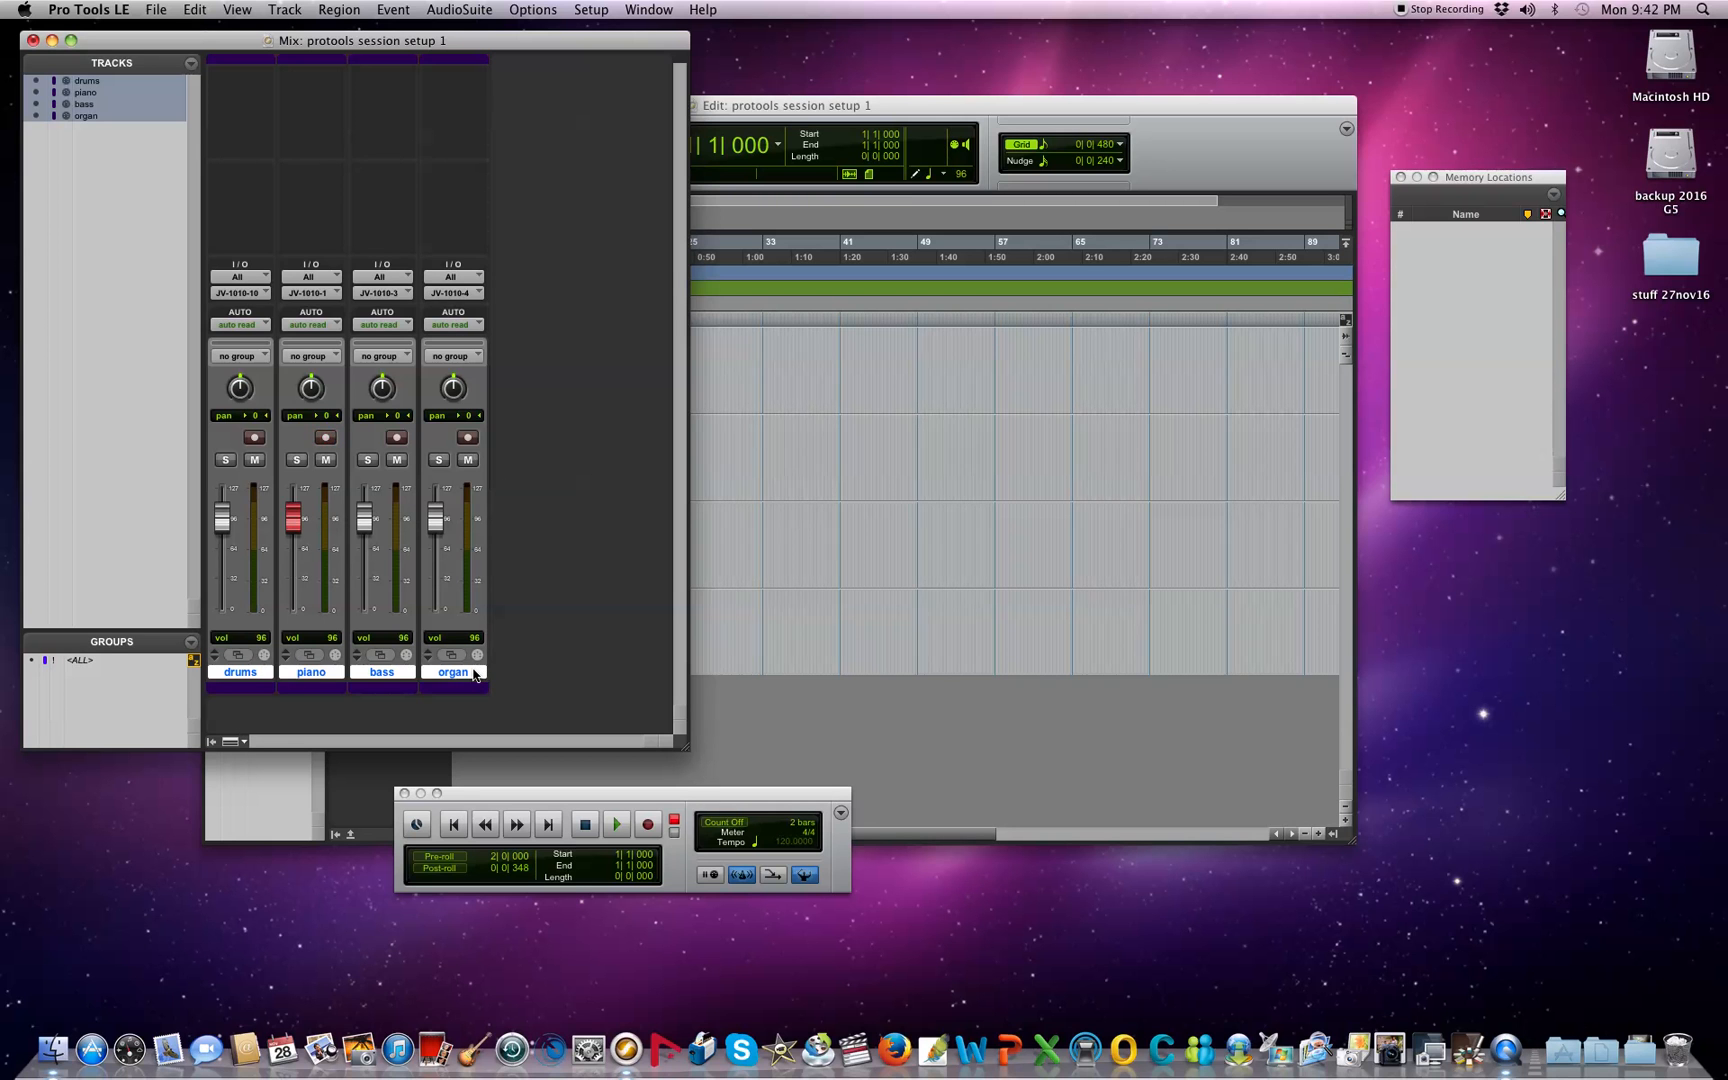
Step: Create one new stereo Aux Input track
key(super+shift+n)
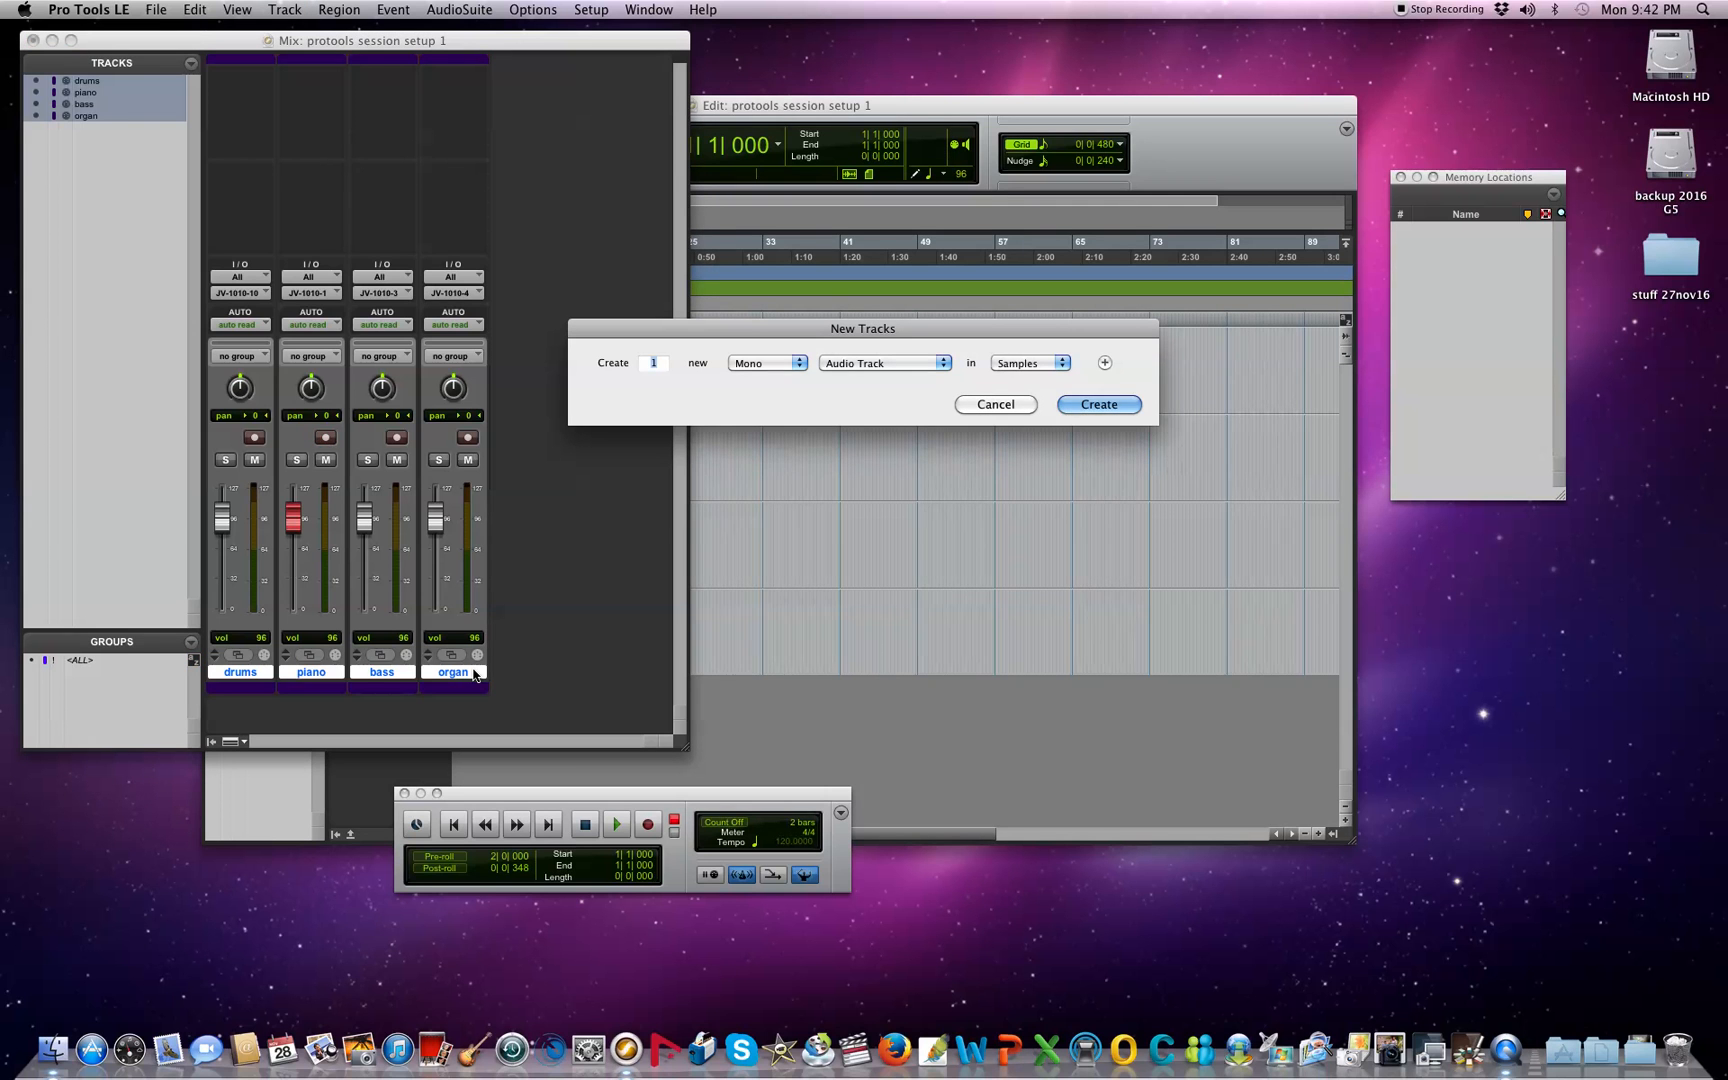
click(944, 363)
click(929, 378)
click(800, 364)
click(783, 380)
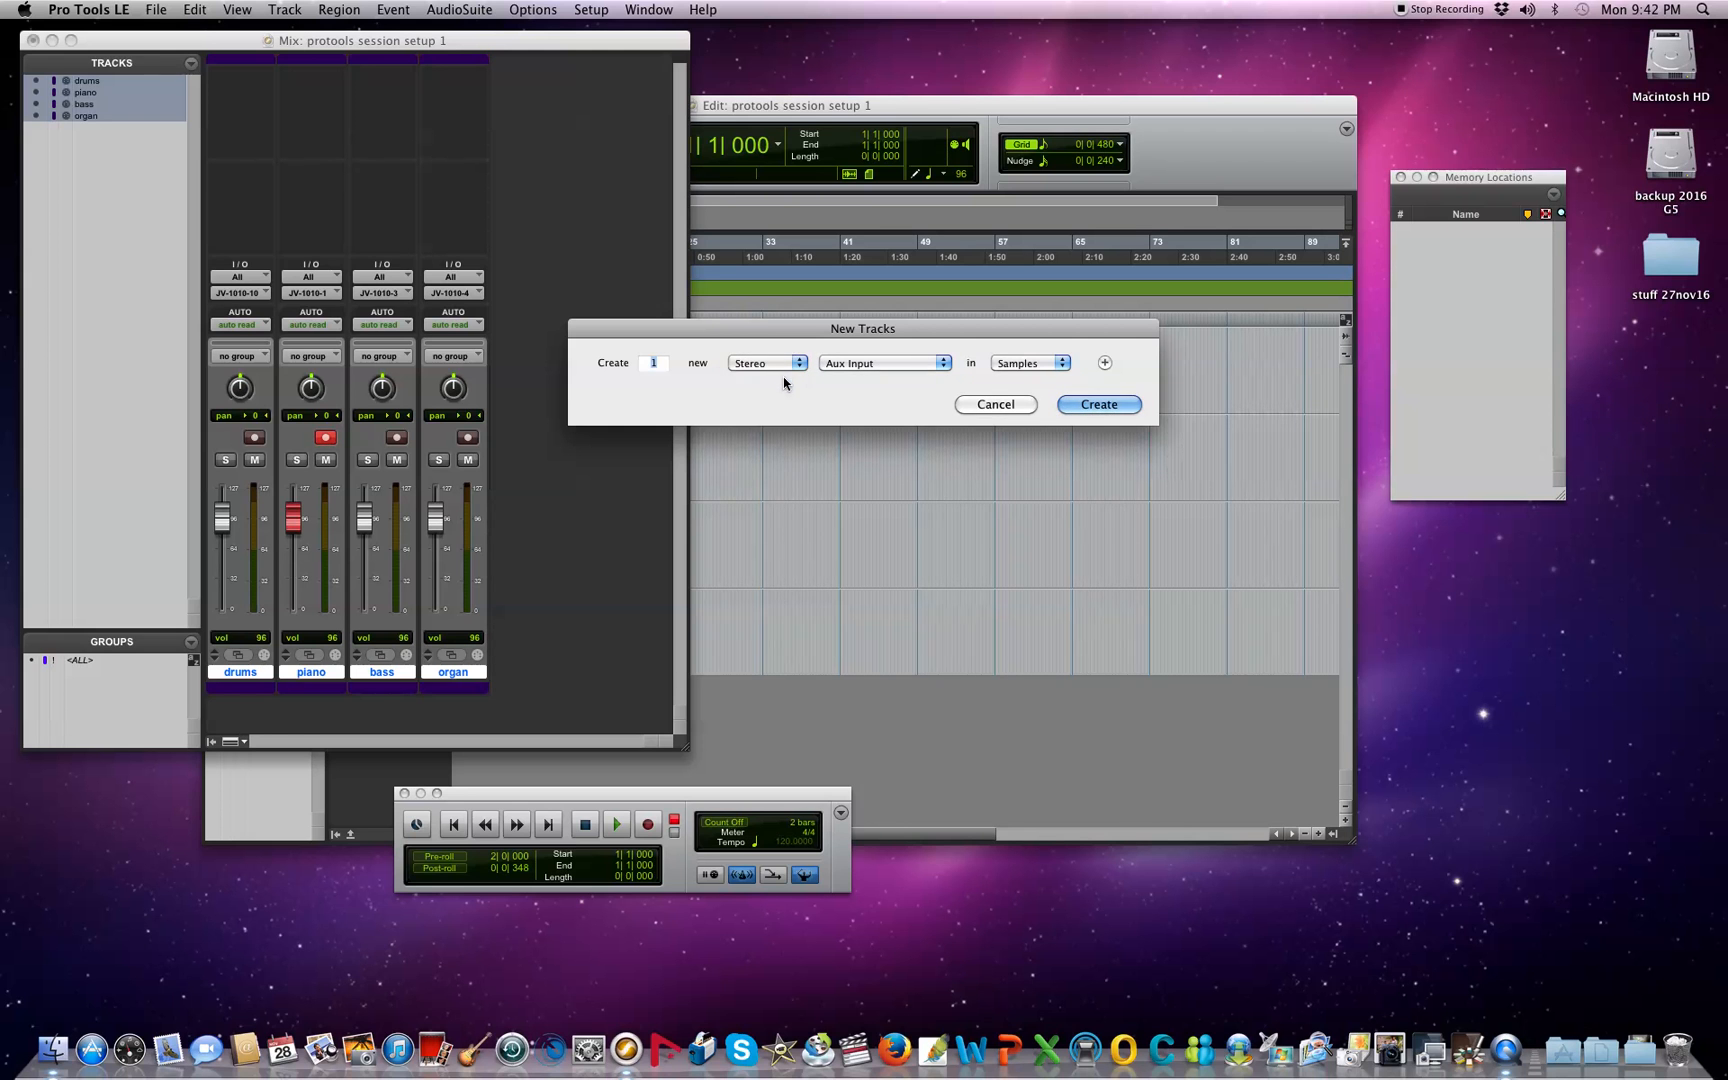
click(1082, 408)
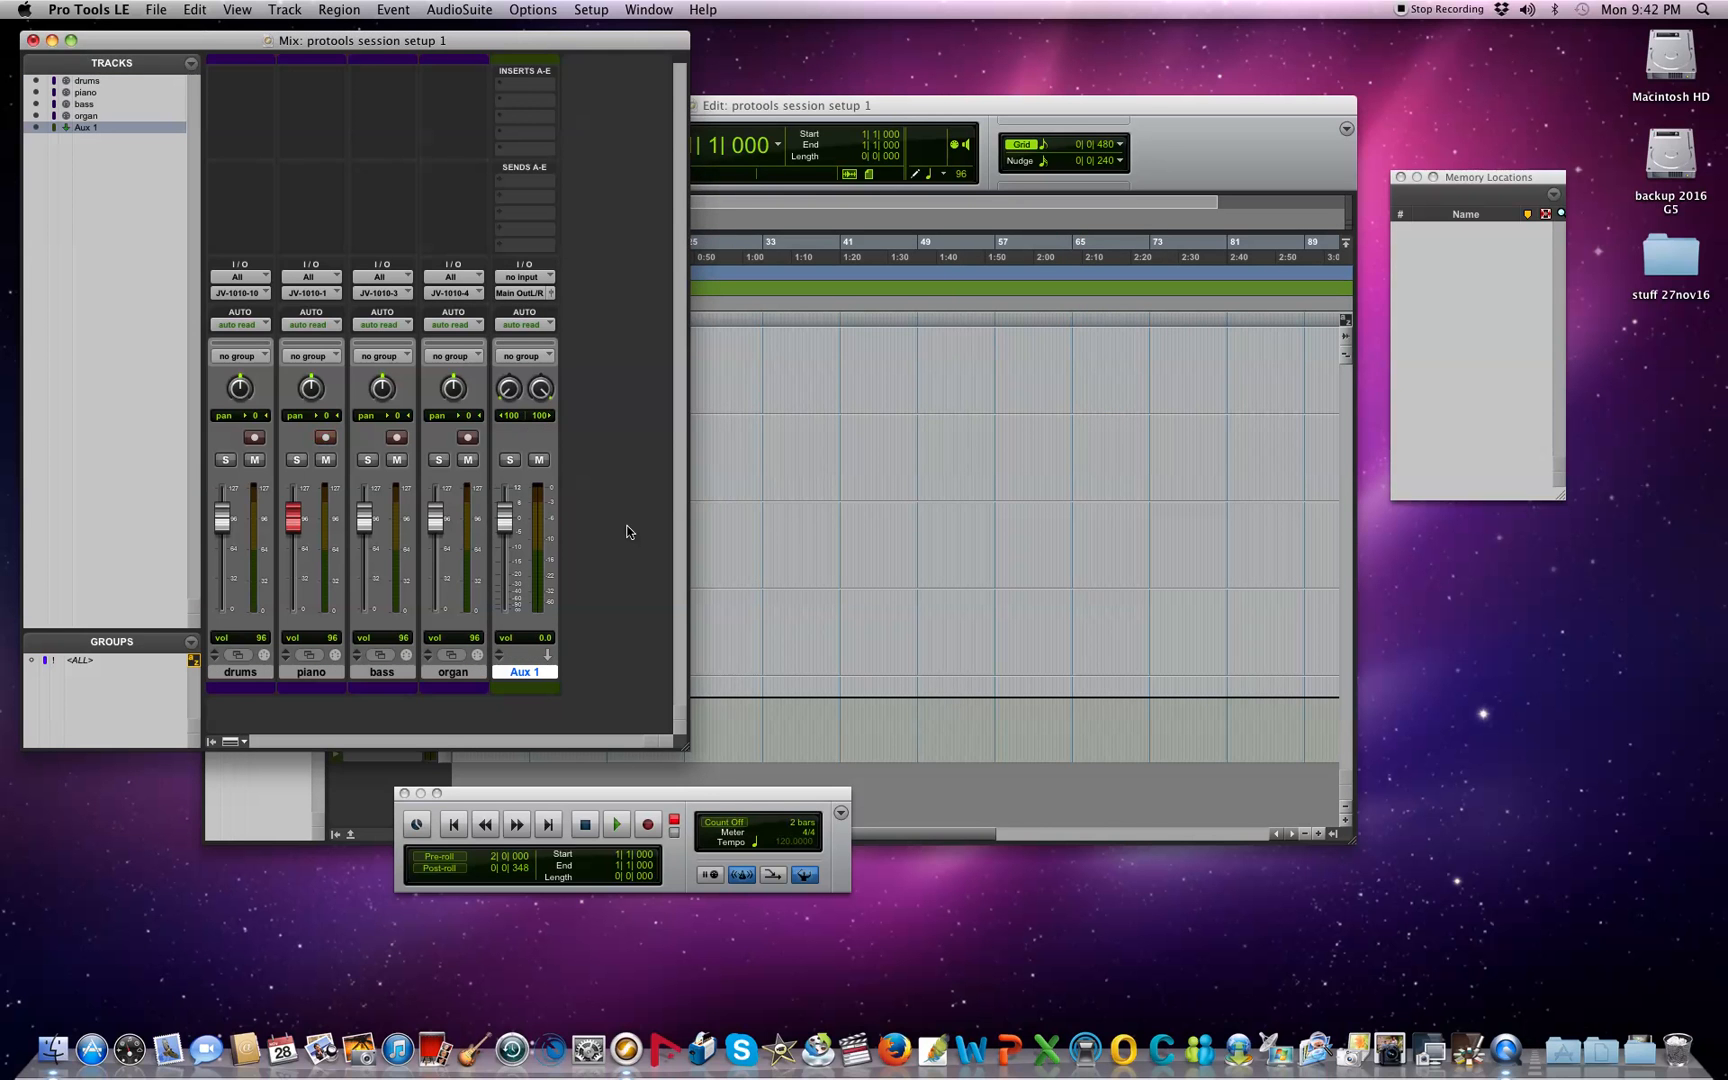
Step: Set the aux track's input to the Guitar In / Mic In (Stereo) interface path and rename the track as allmidi
click(521, 282)
mouse_move(530, 311)
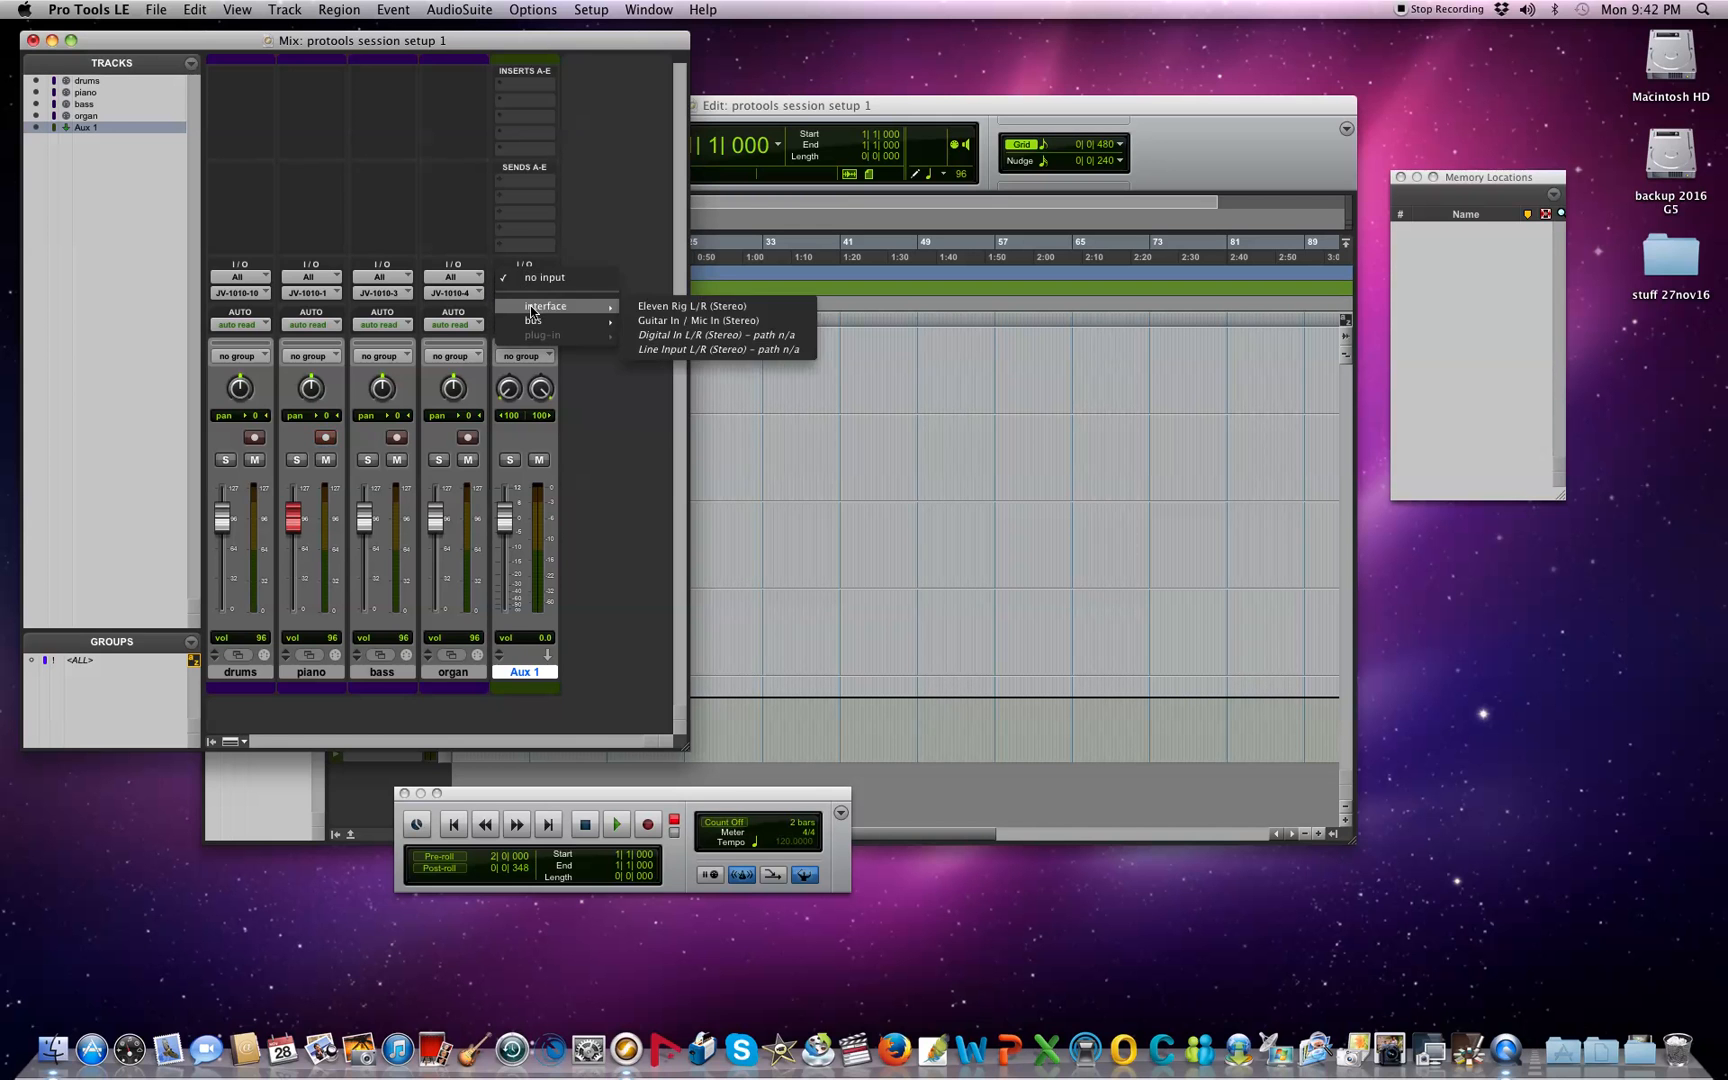
click(680, 321)
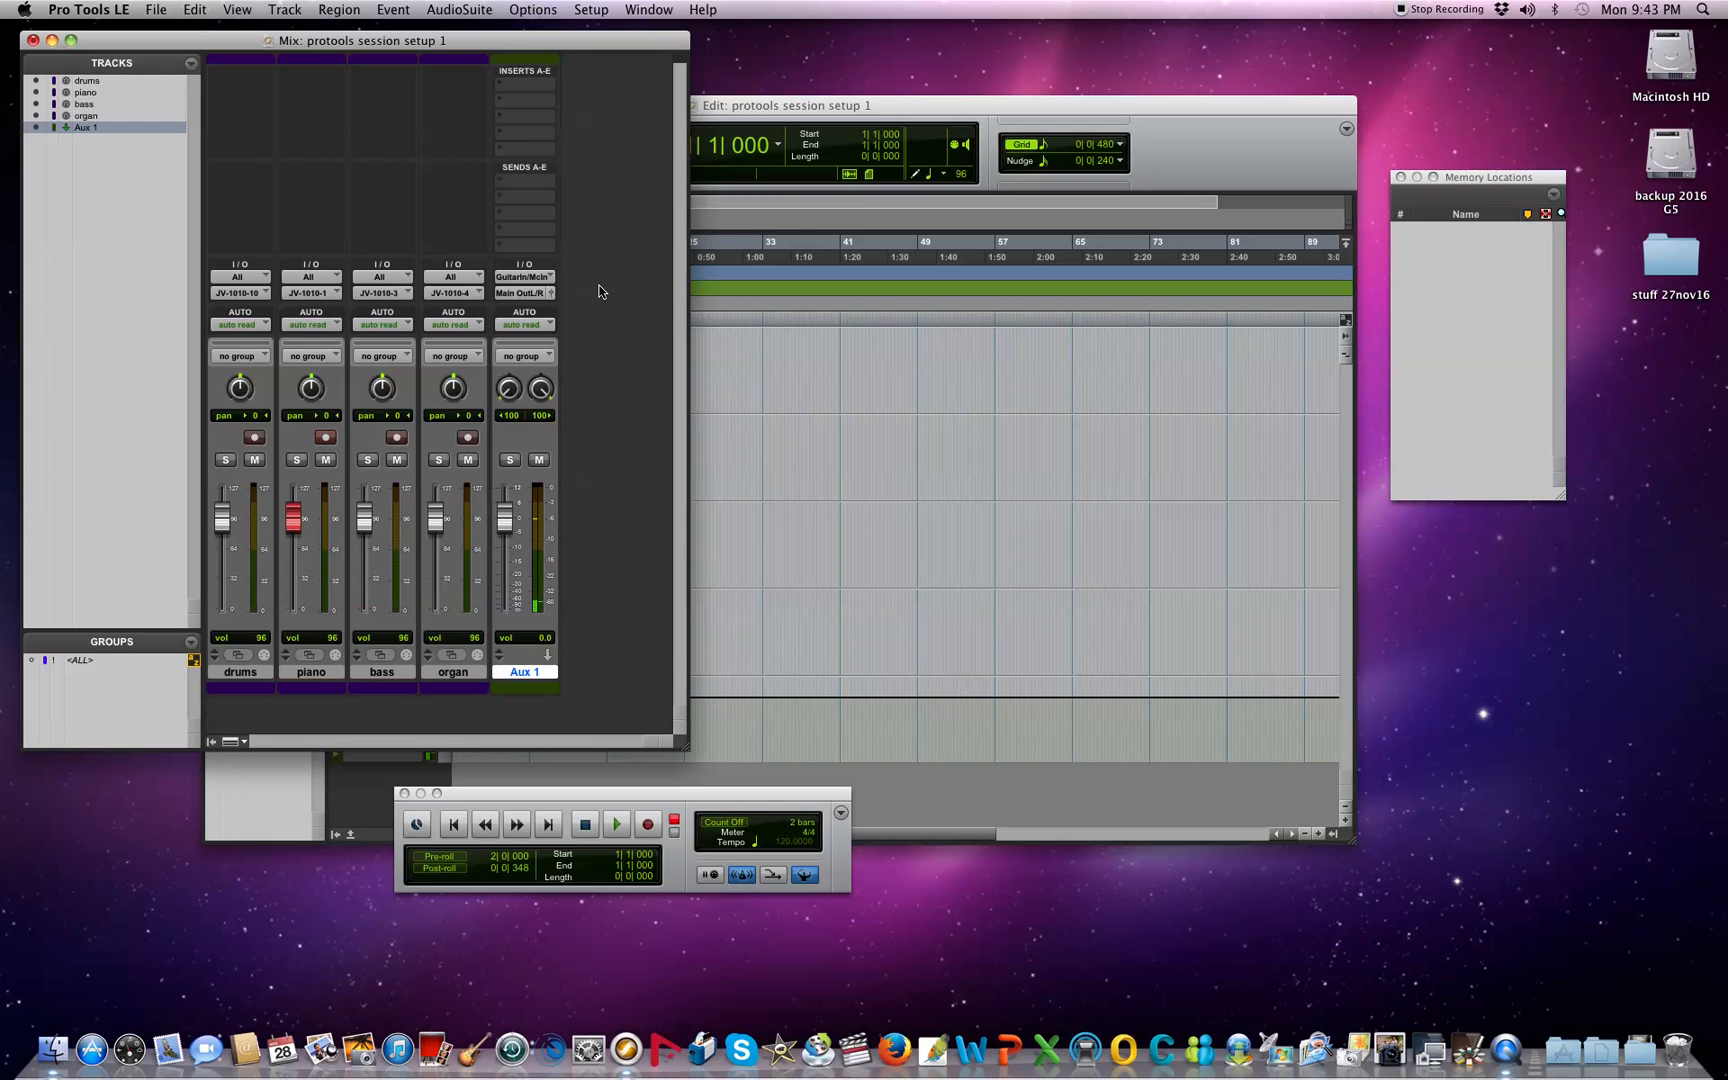
double_click(534, 677)
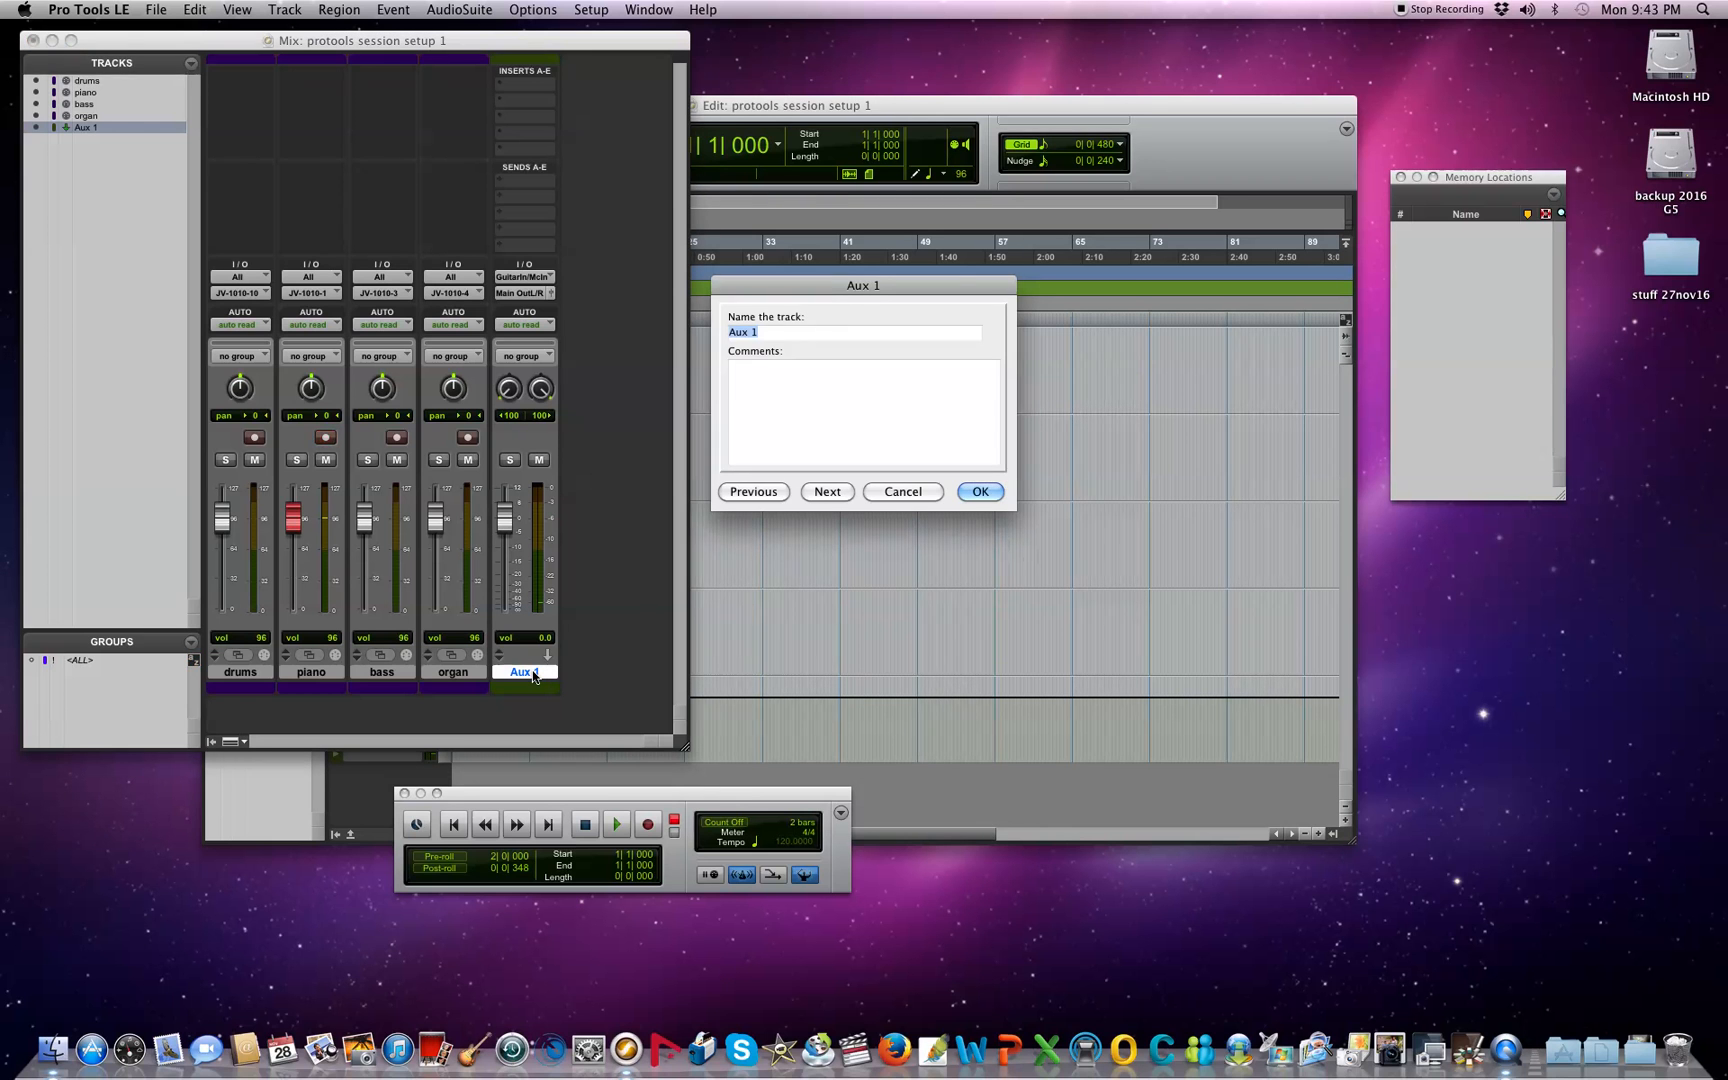
text(allmidi)
key(Return)
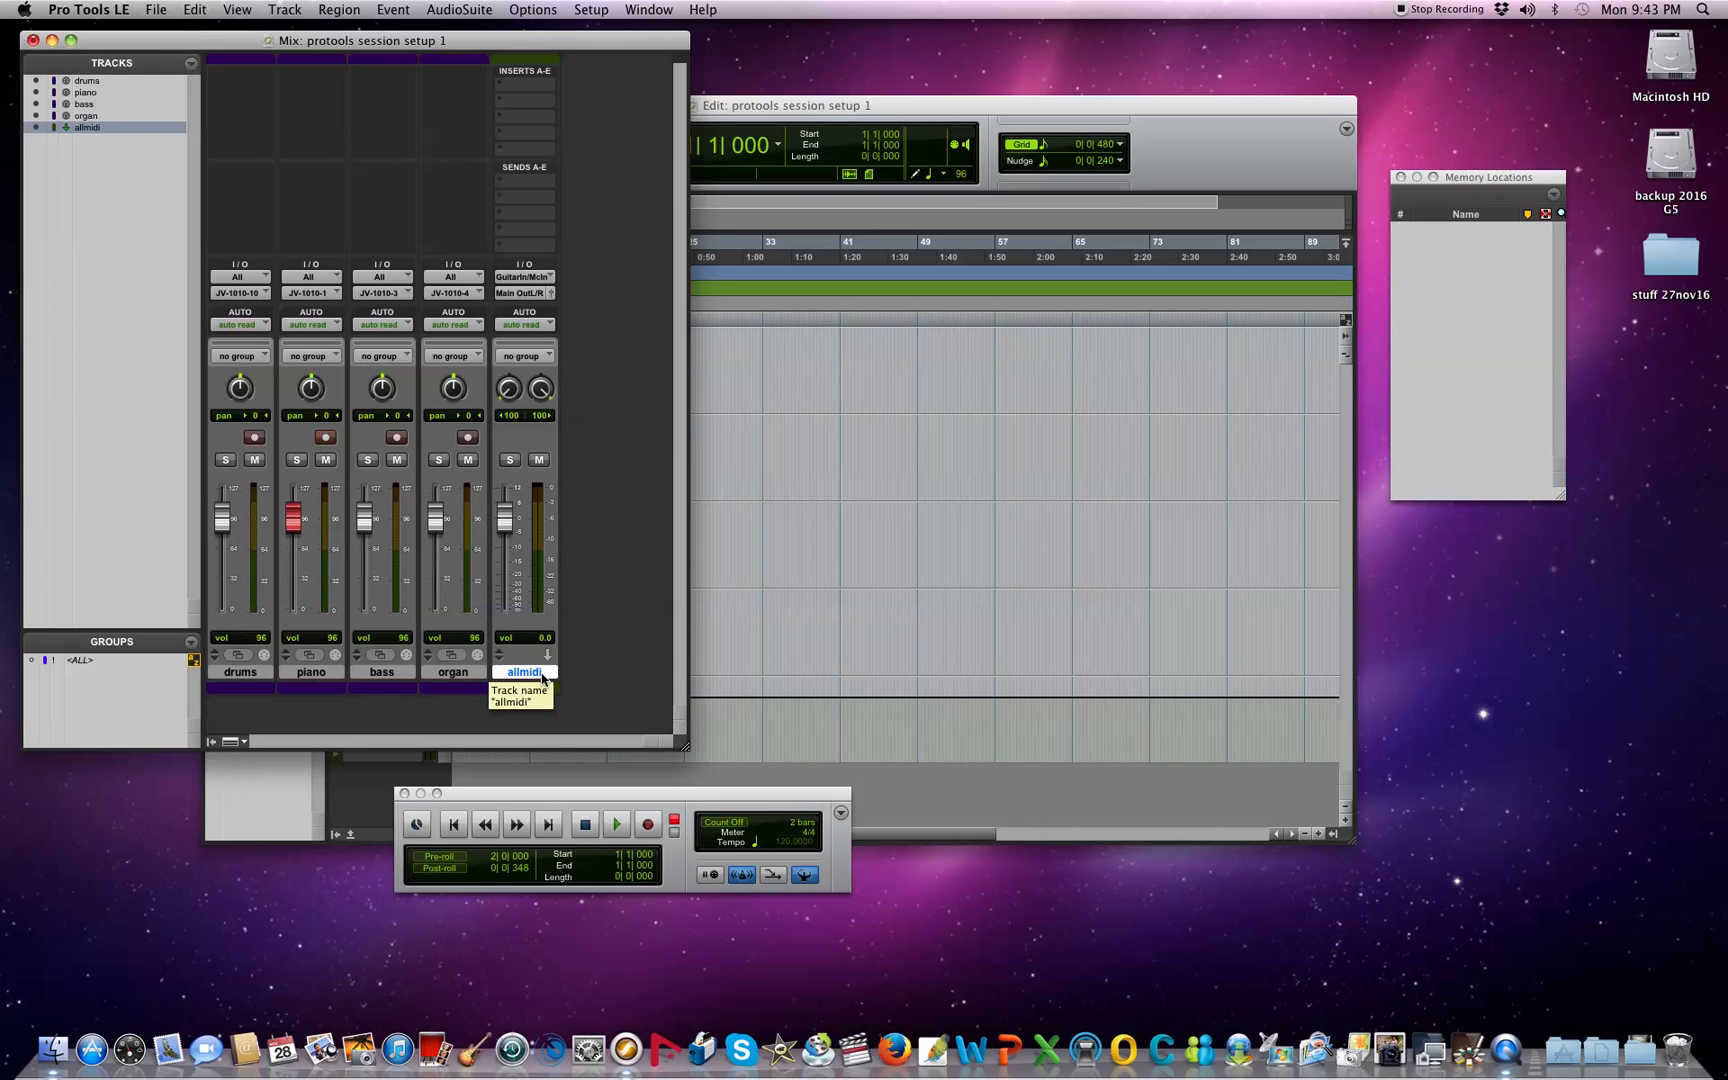
Step: Create one stereo Master Fader track and set its volume to about +0.7 dB
key(super+shift+n)
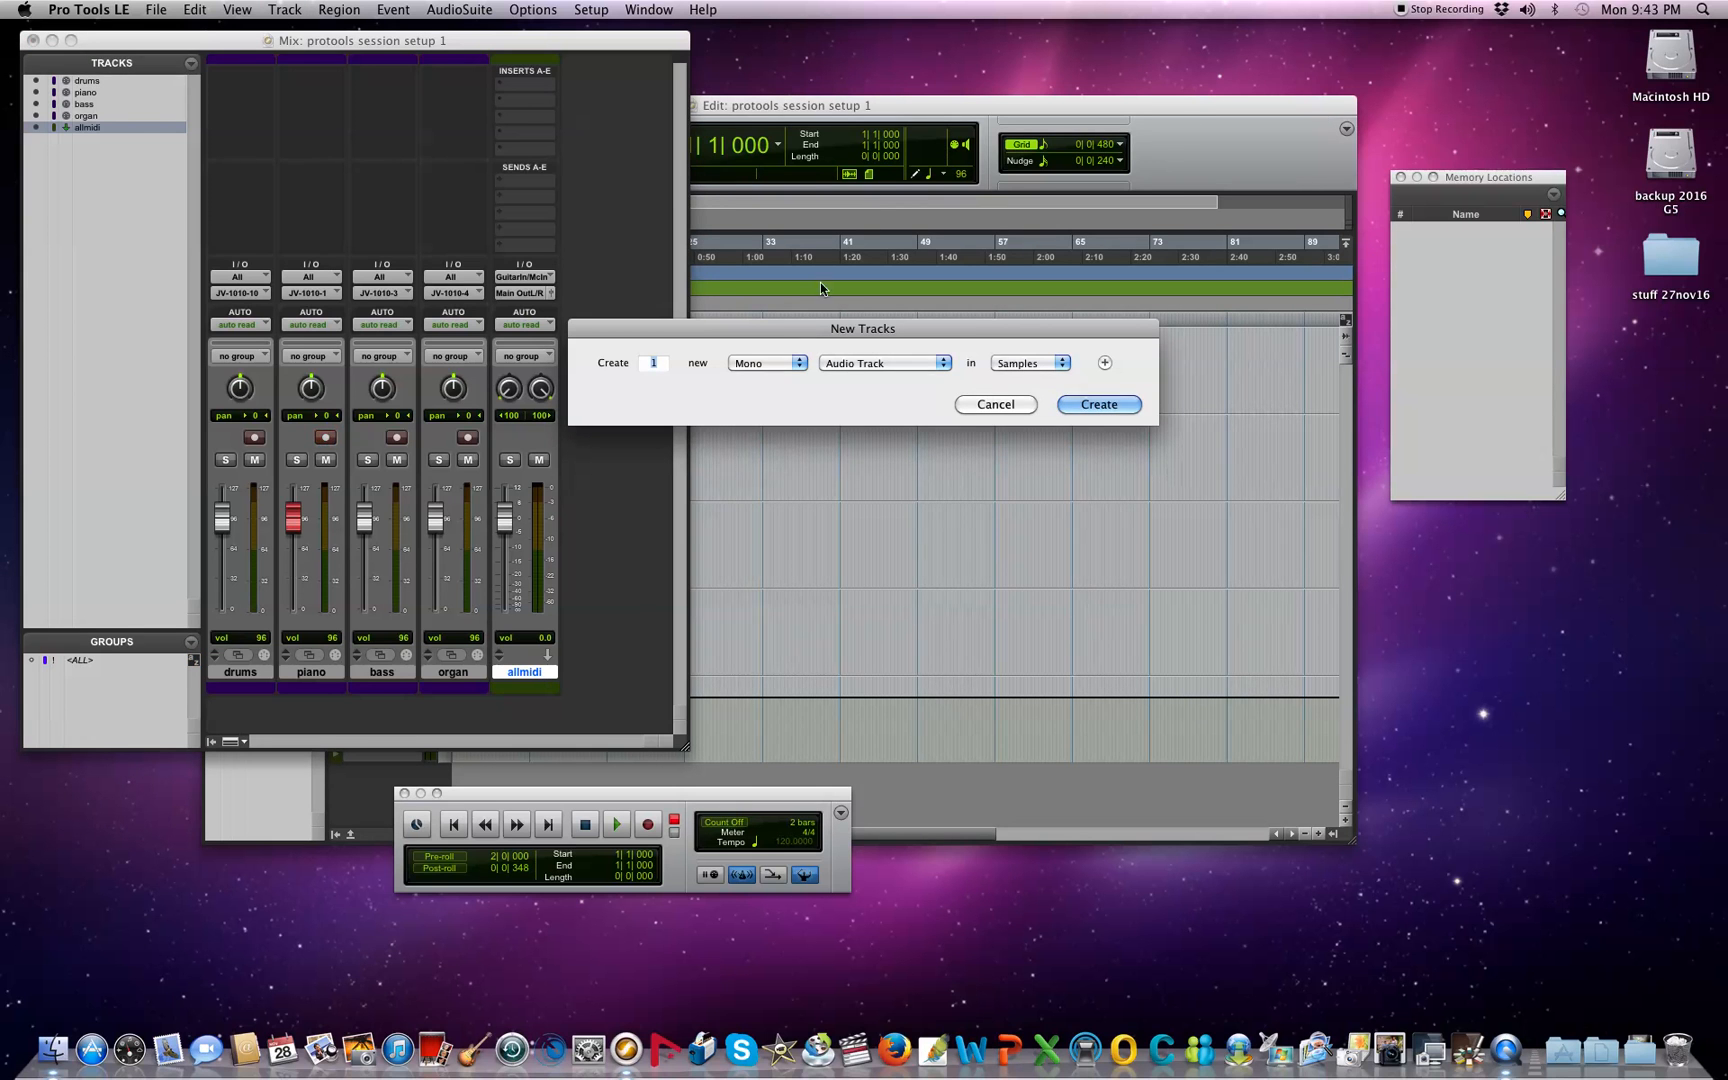
click(798, 362)
click(780, 380)
click(880, 362)
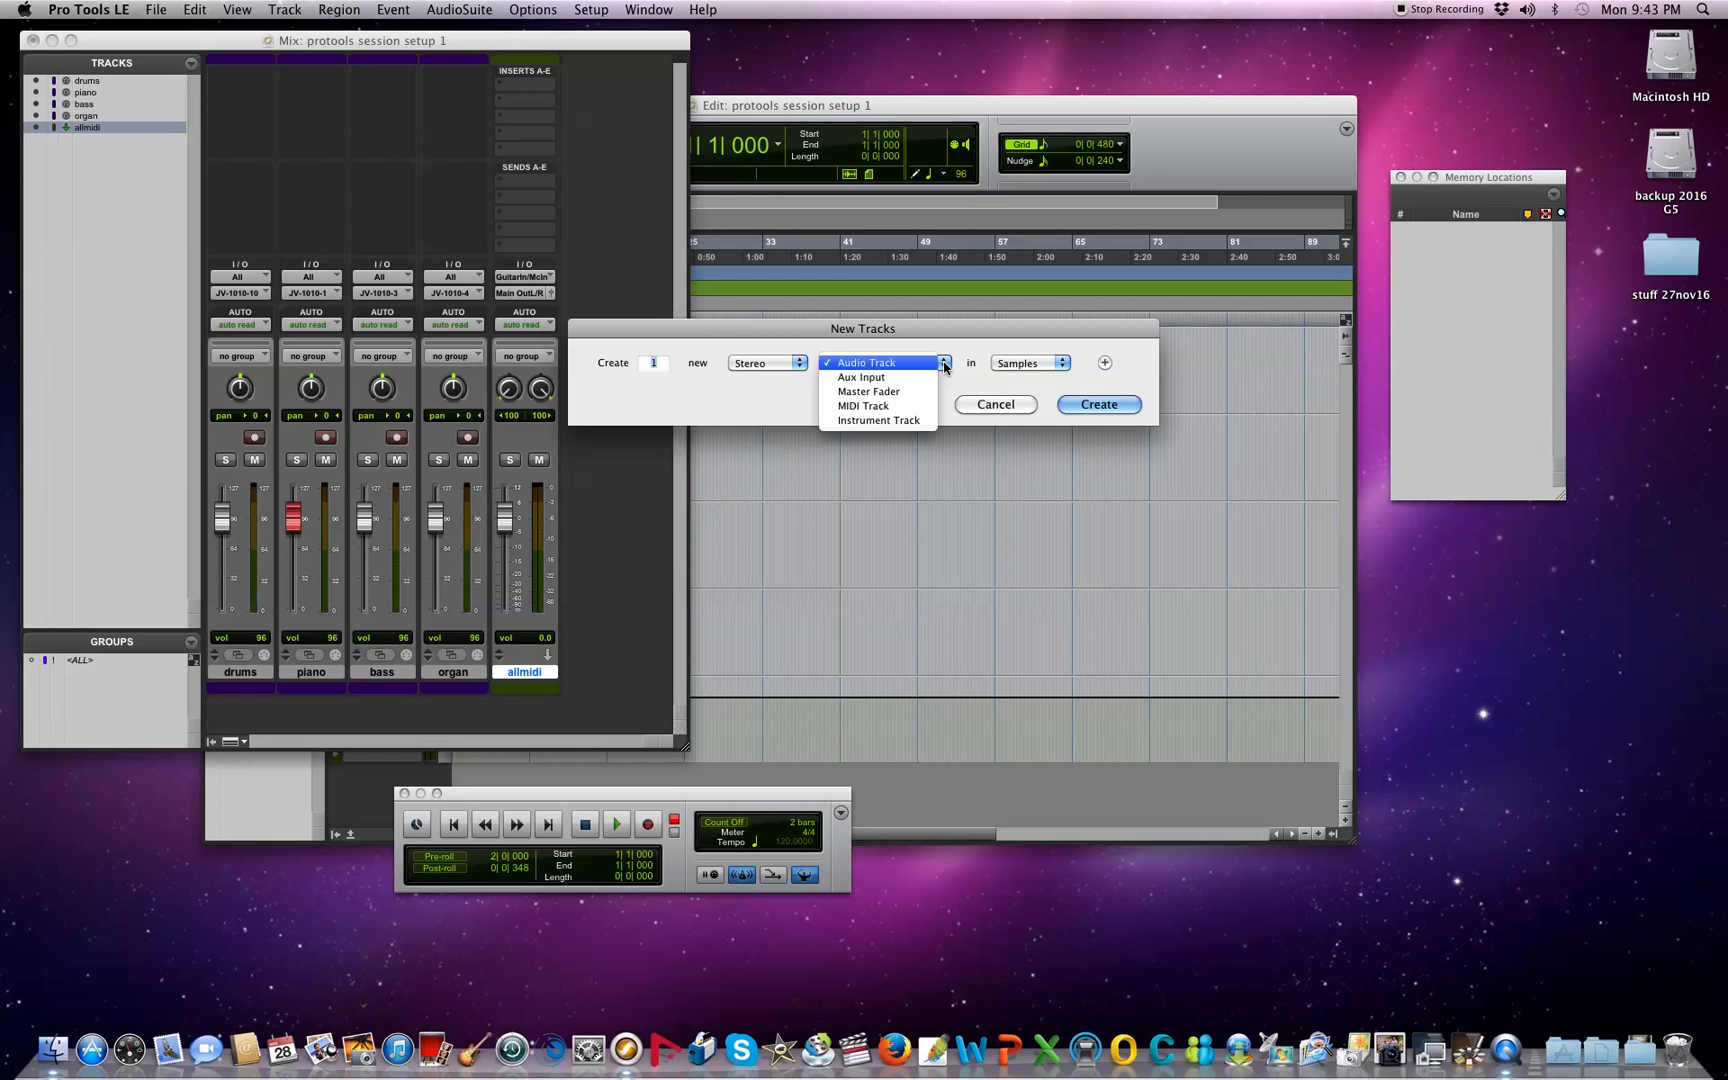
click(903, 395)
click(1082, 403)
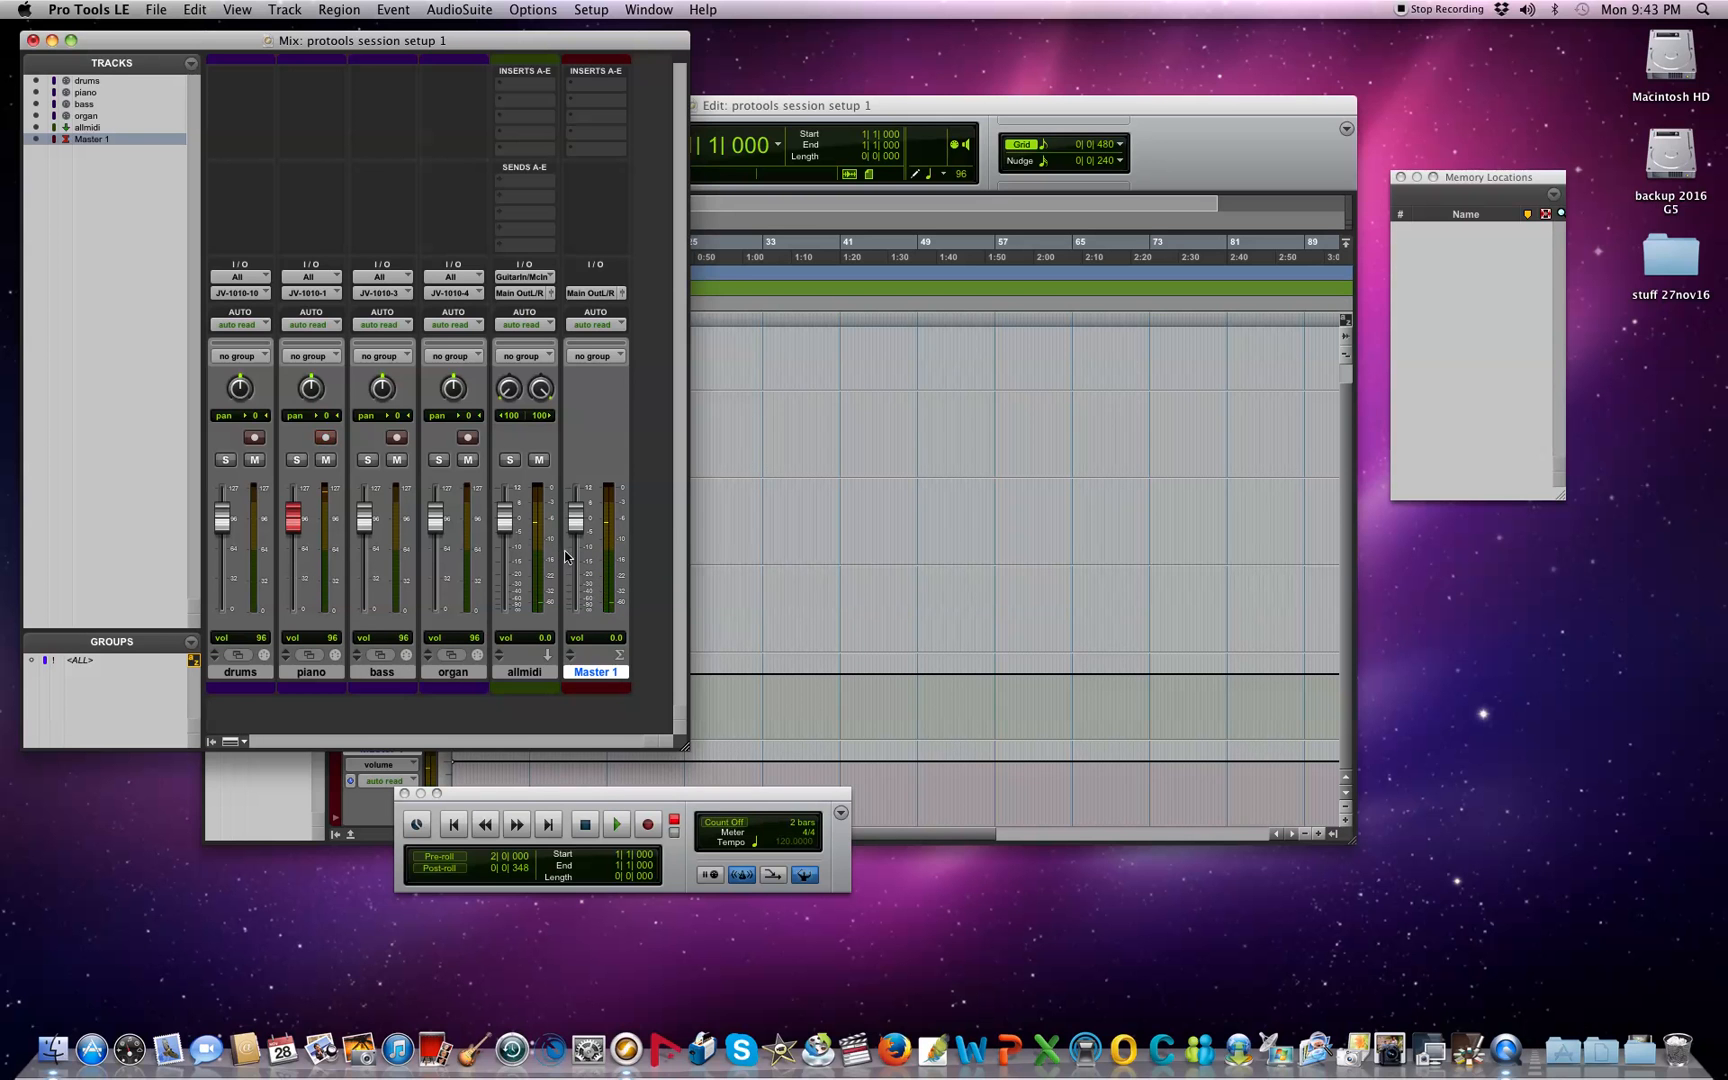
mouse_move(575, 524)
mouse_down()
mouse_move(576, 548)
mouse_move(576, 510)
mouse_move(590, 615)
mouse_move(587, 525)
mouse_up()
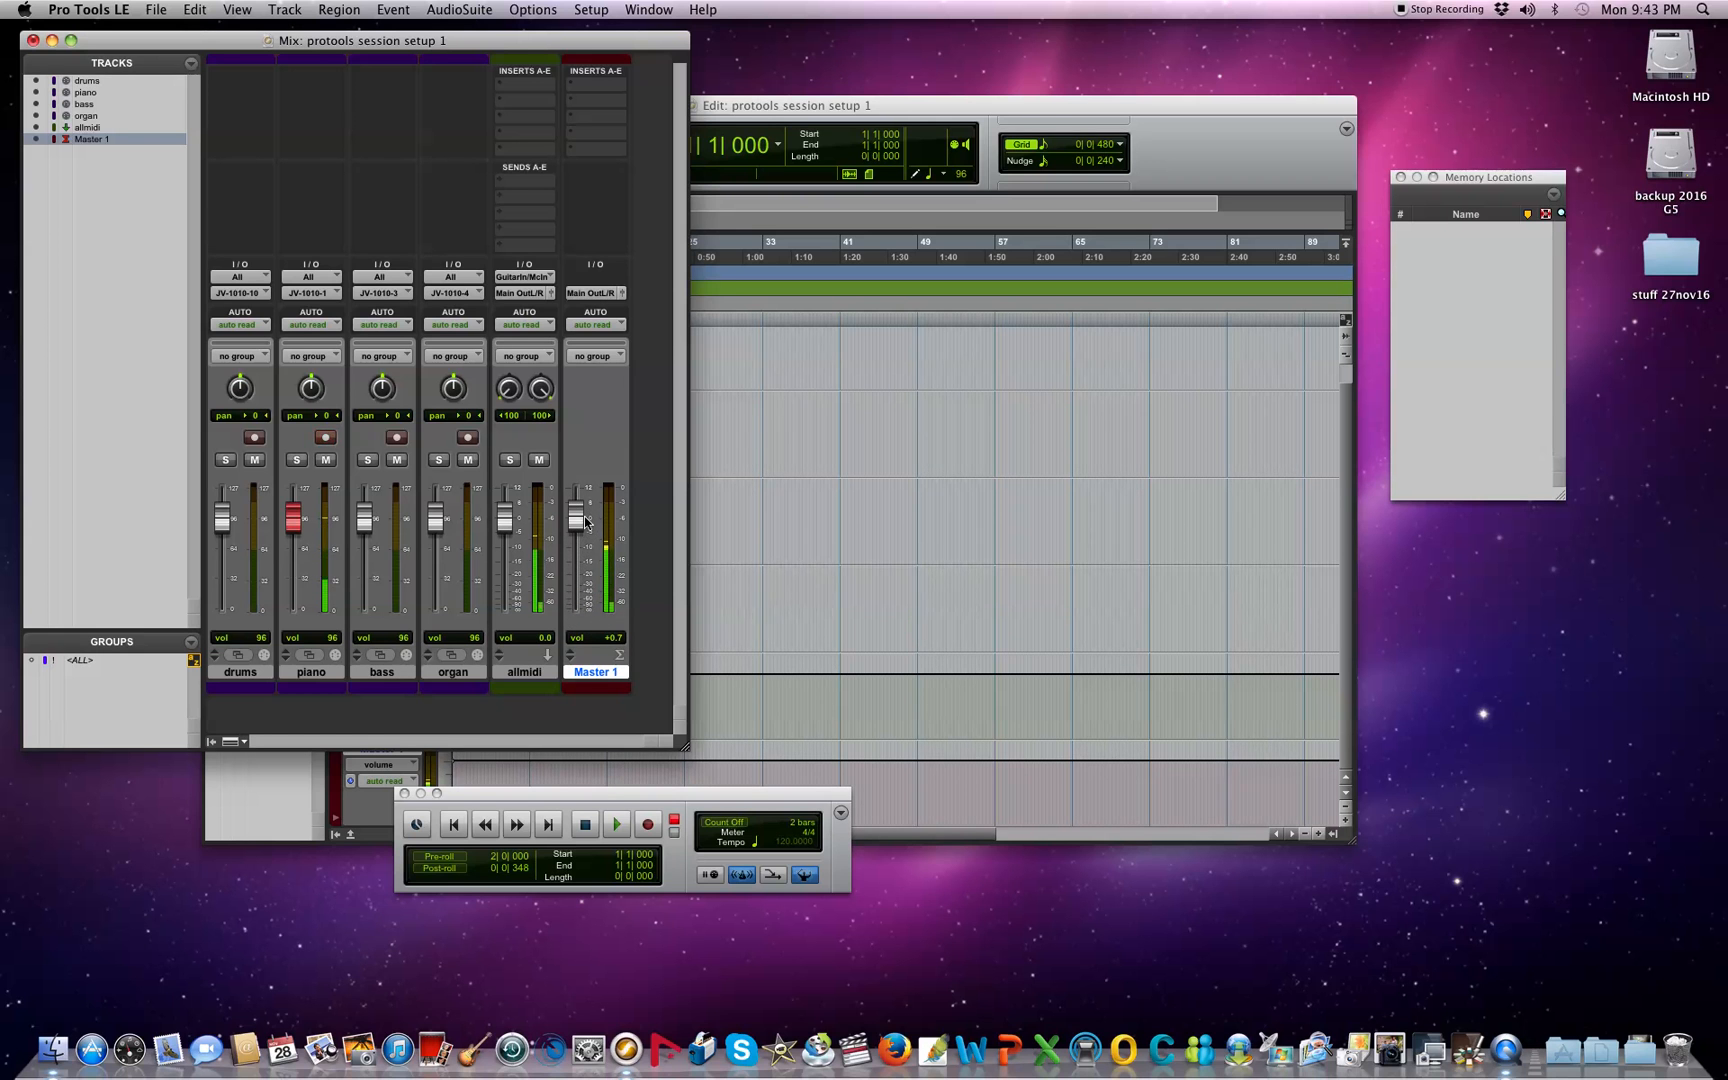
Step: Disarm recording on the piano track and add one mono audio track directly after the allmidi track
click(324, 438)
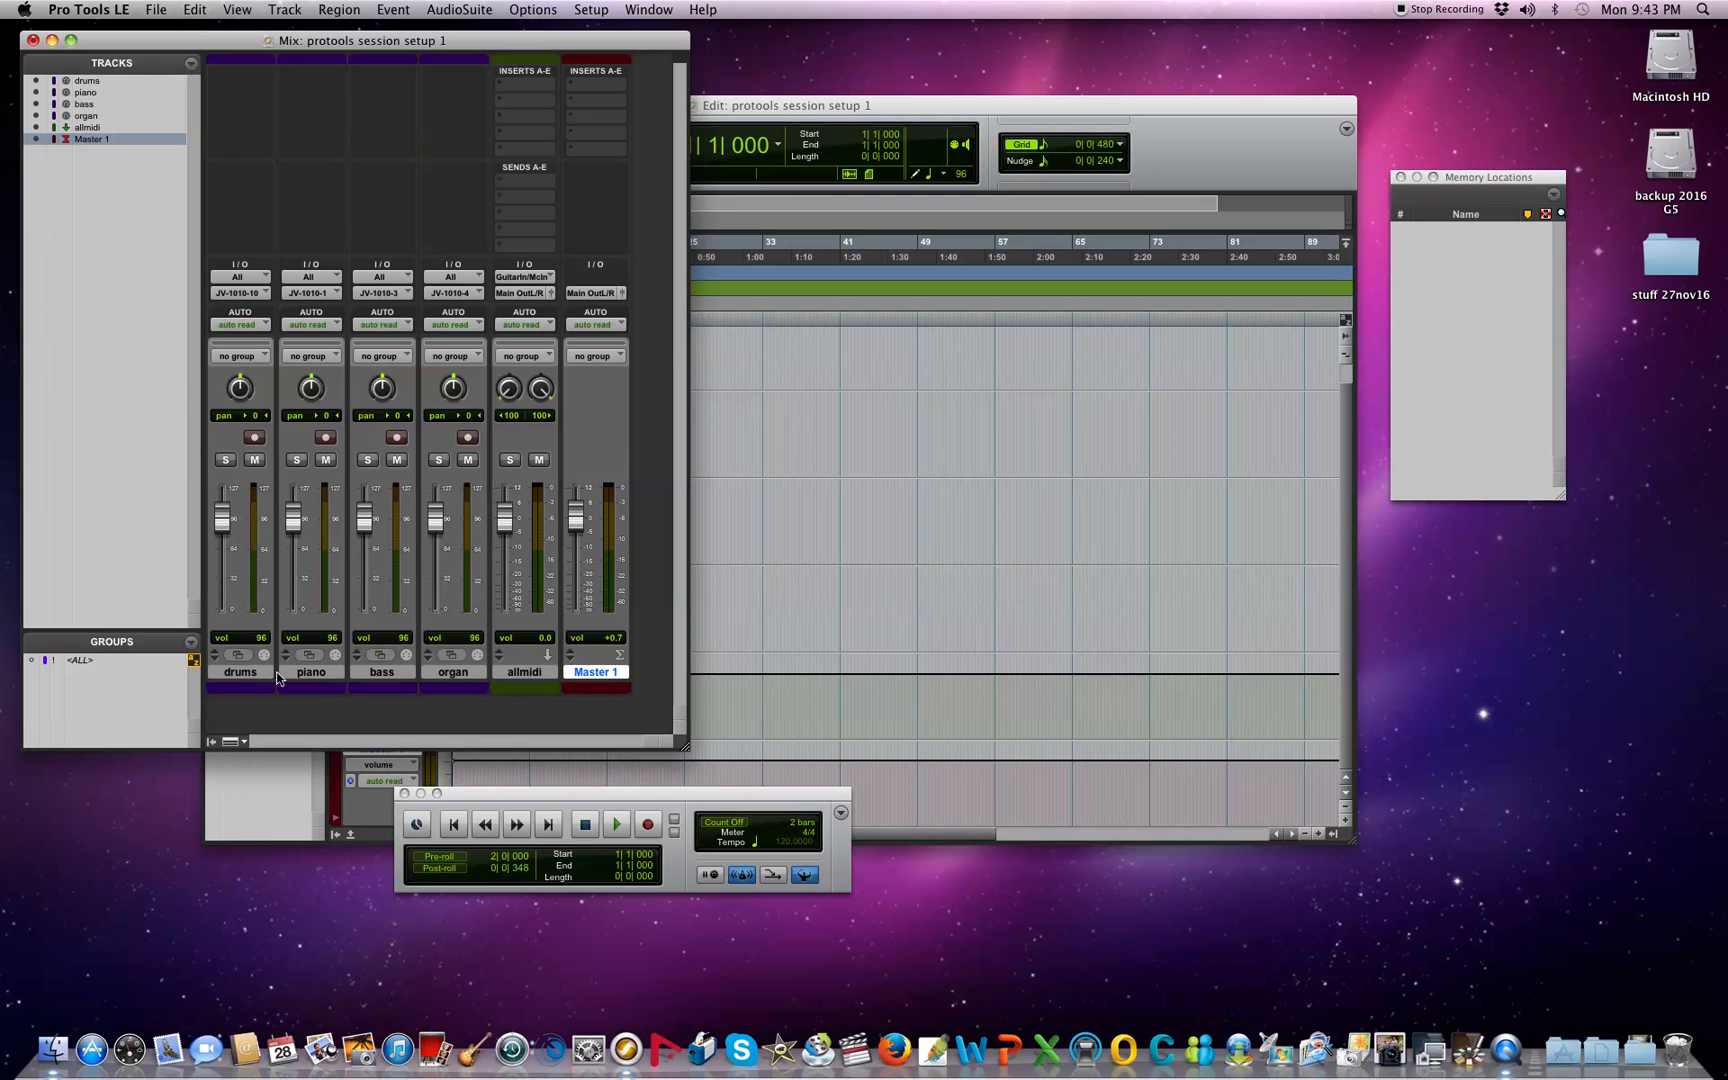
click(520, 673)
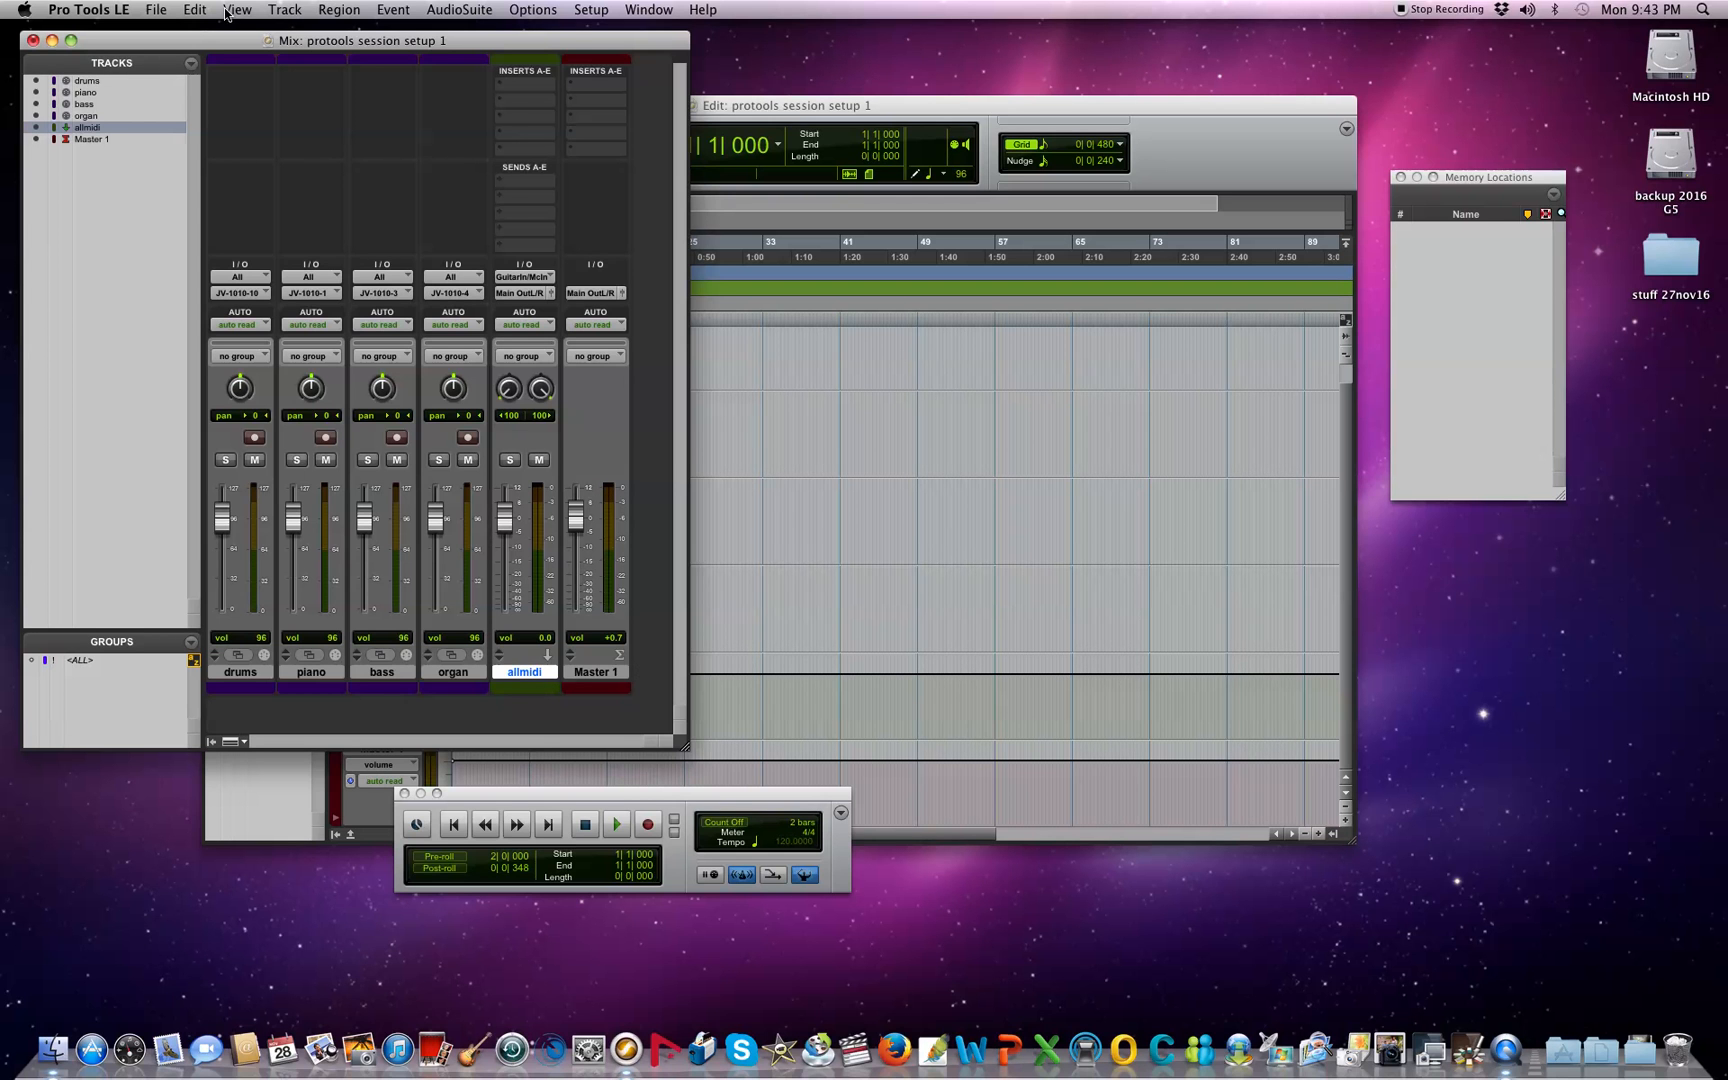
click(281, 10)
click(297, 40)
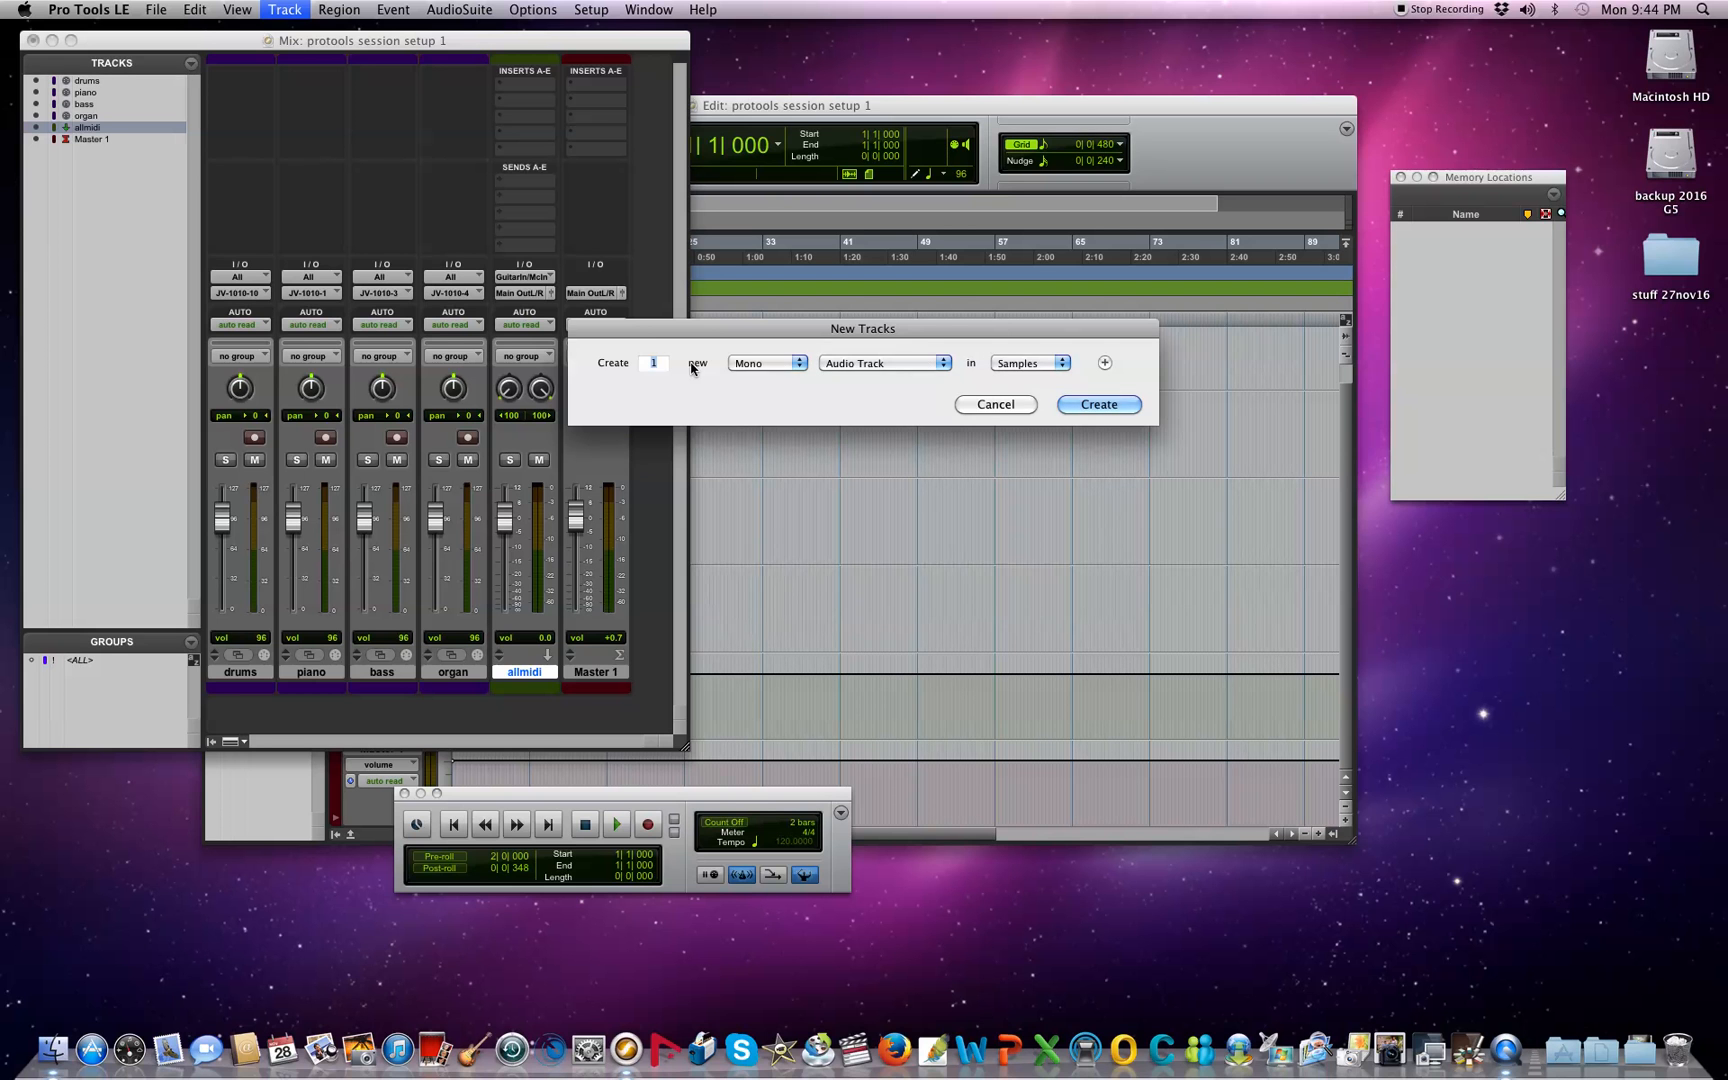
click(1100, 404)
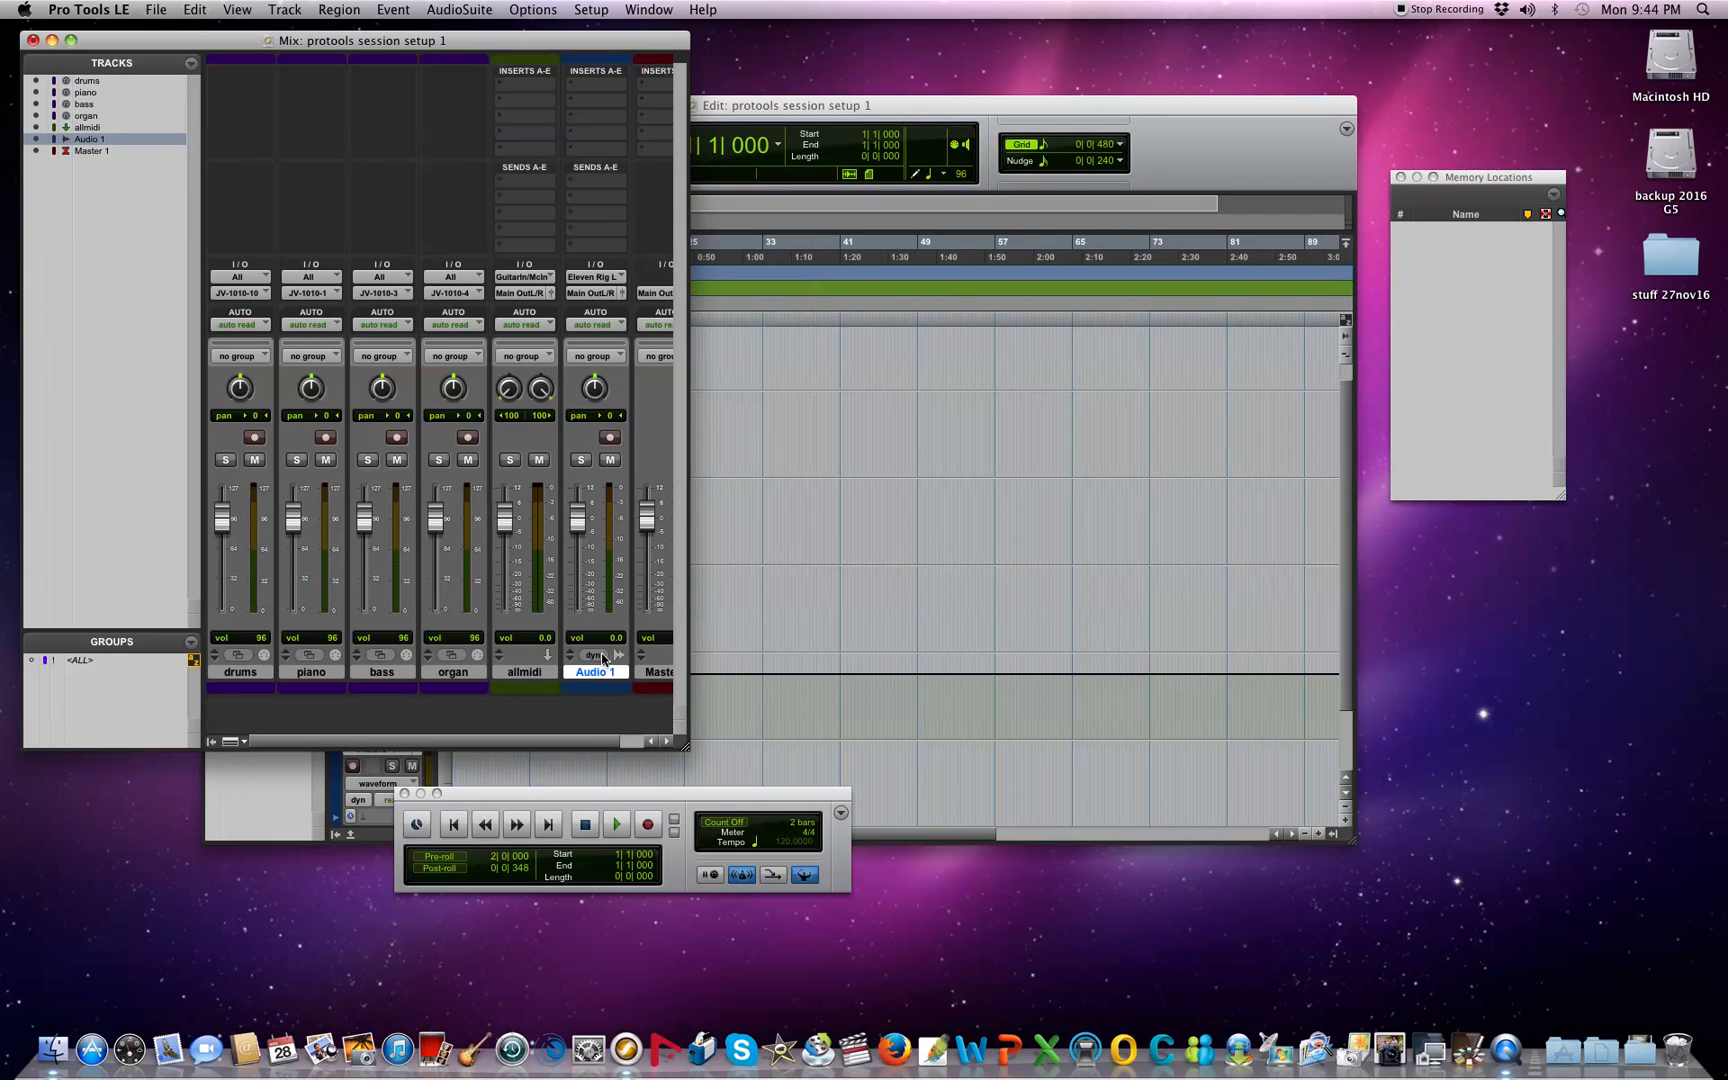
Step: Insert the Click (mono) instrument plug-in on the Audio 1 track and load its Cowbell 1 preset
click(589, 131)
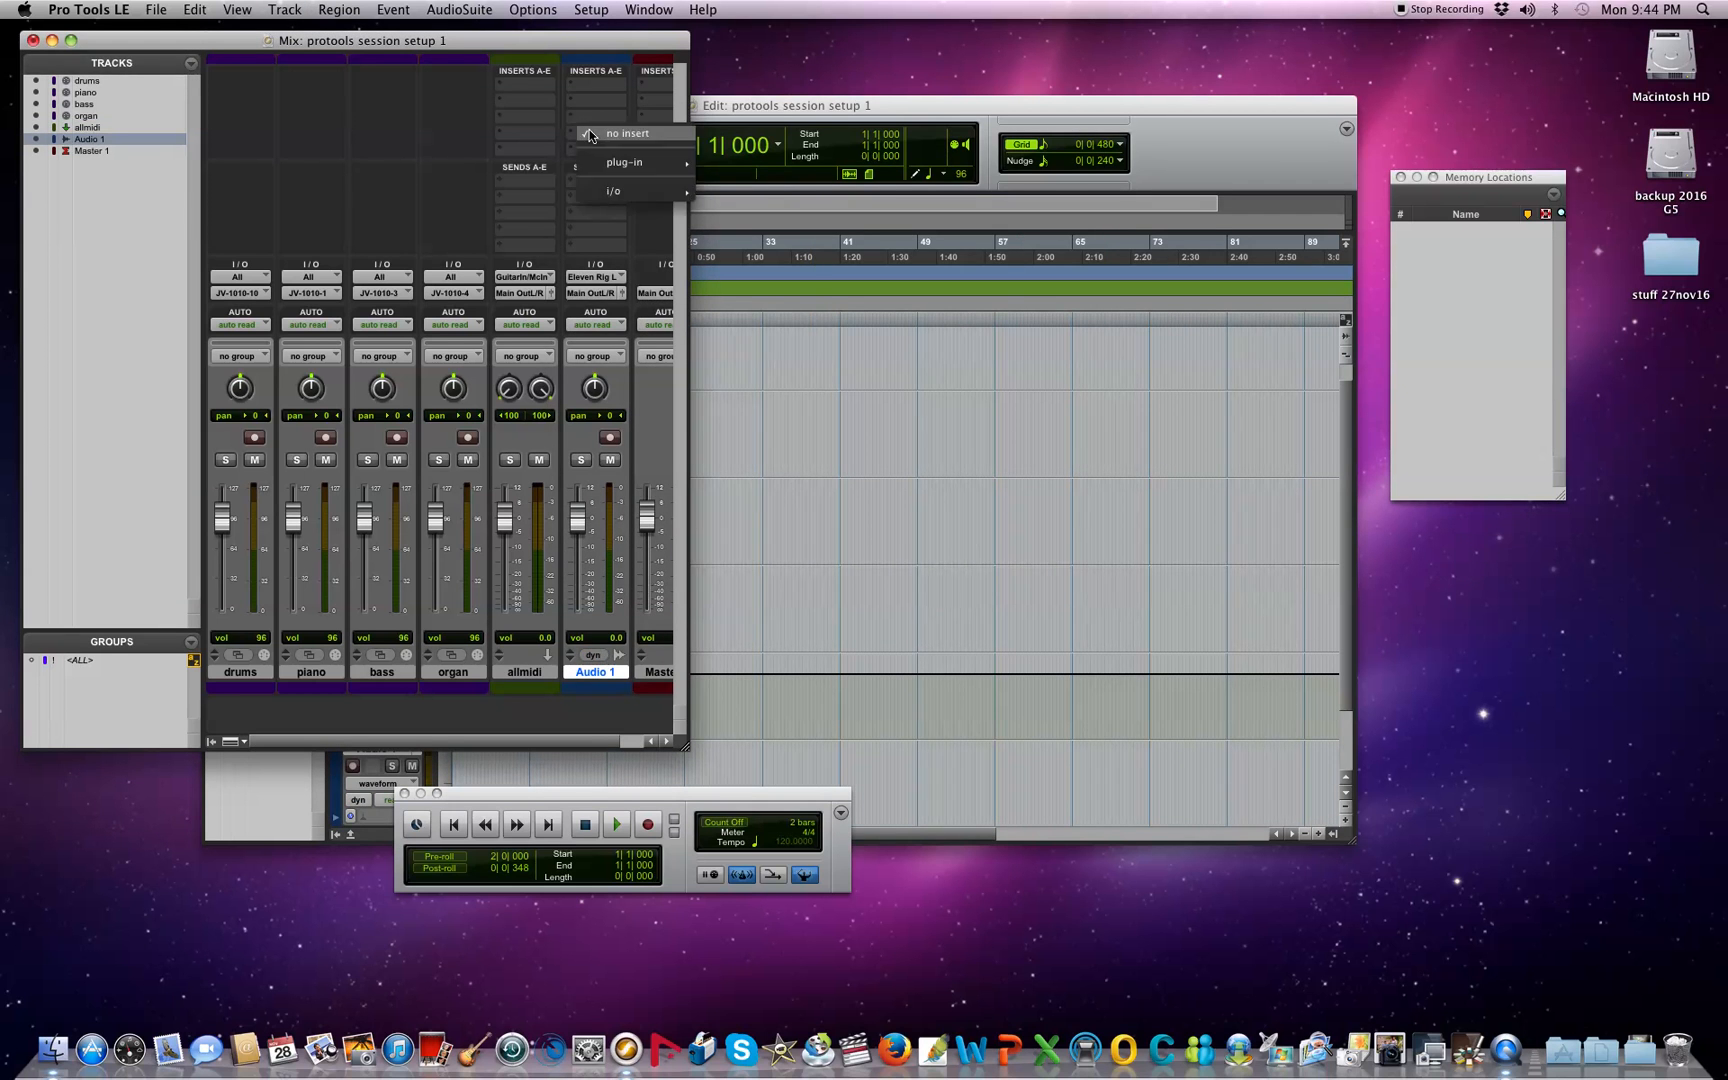
mouse_move(640, 162)
mouse_move(787, 306)
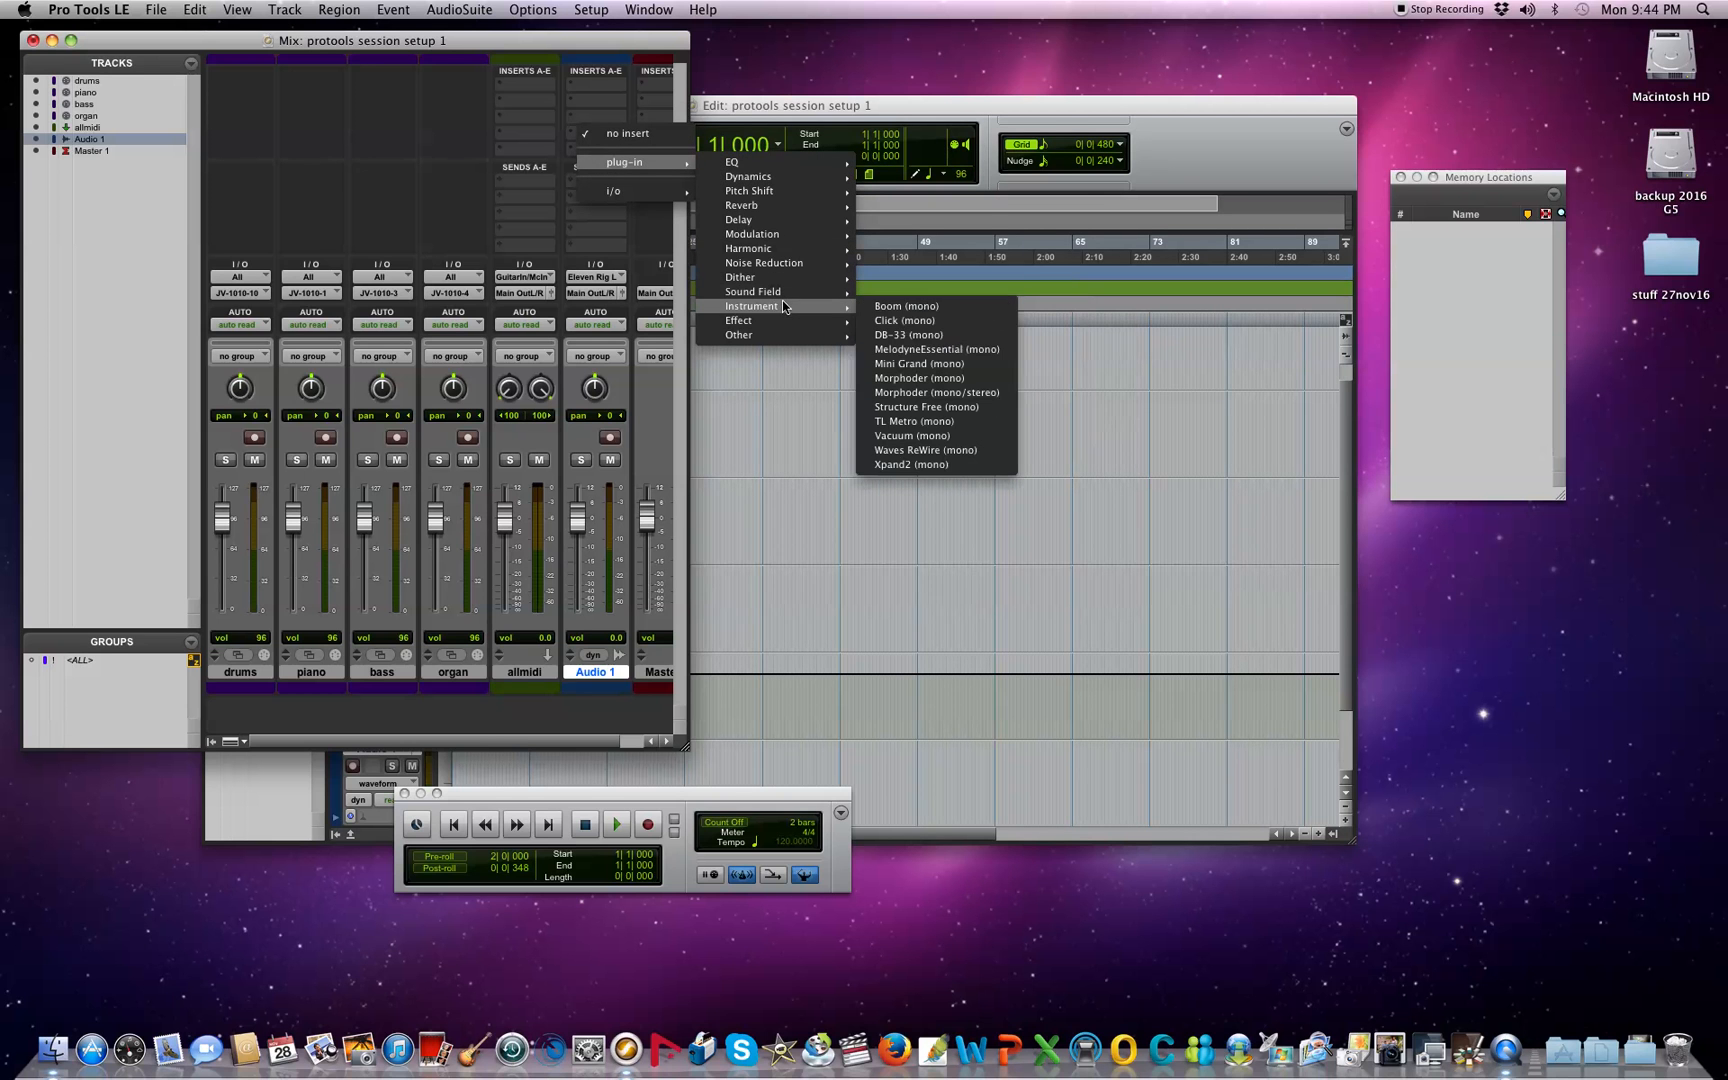
click(889, 321)
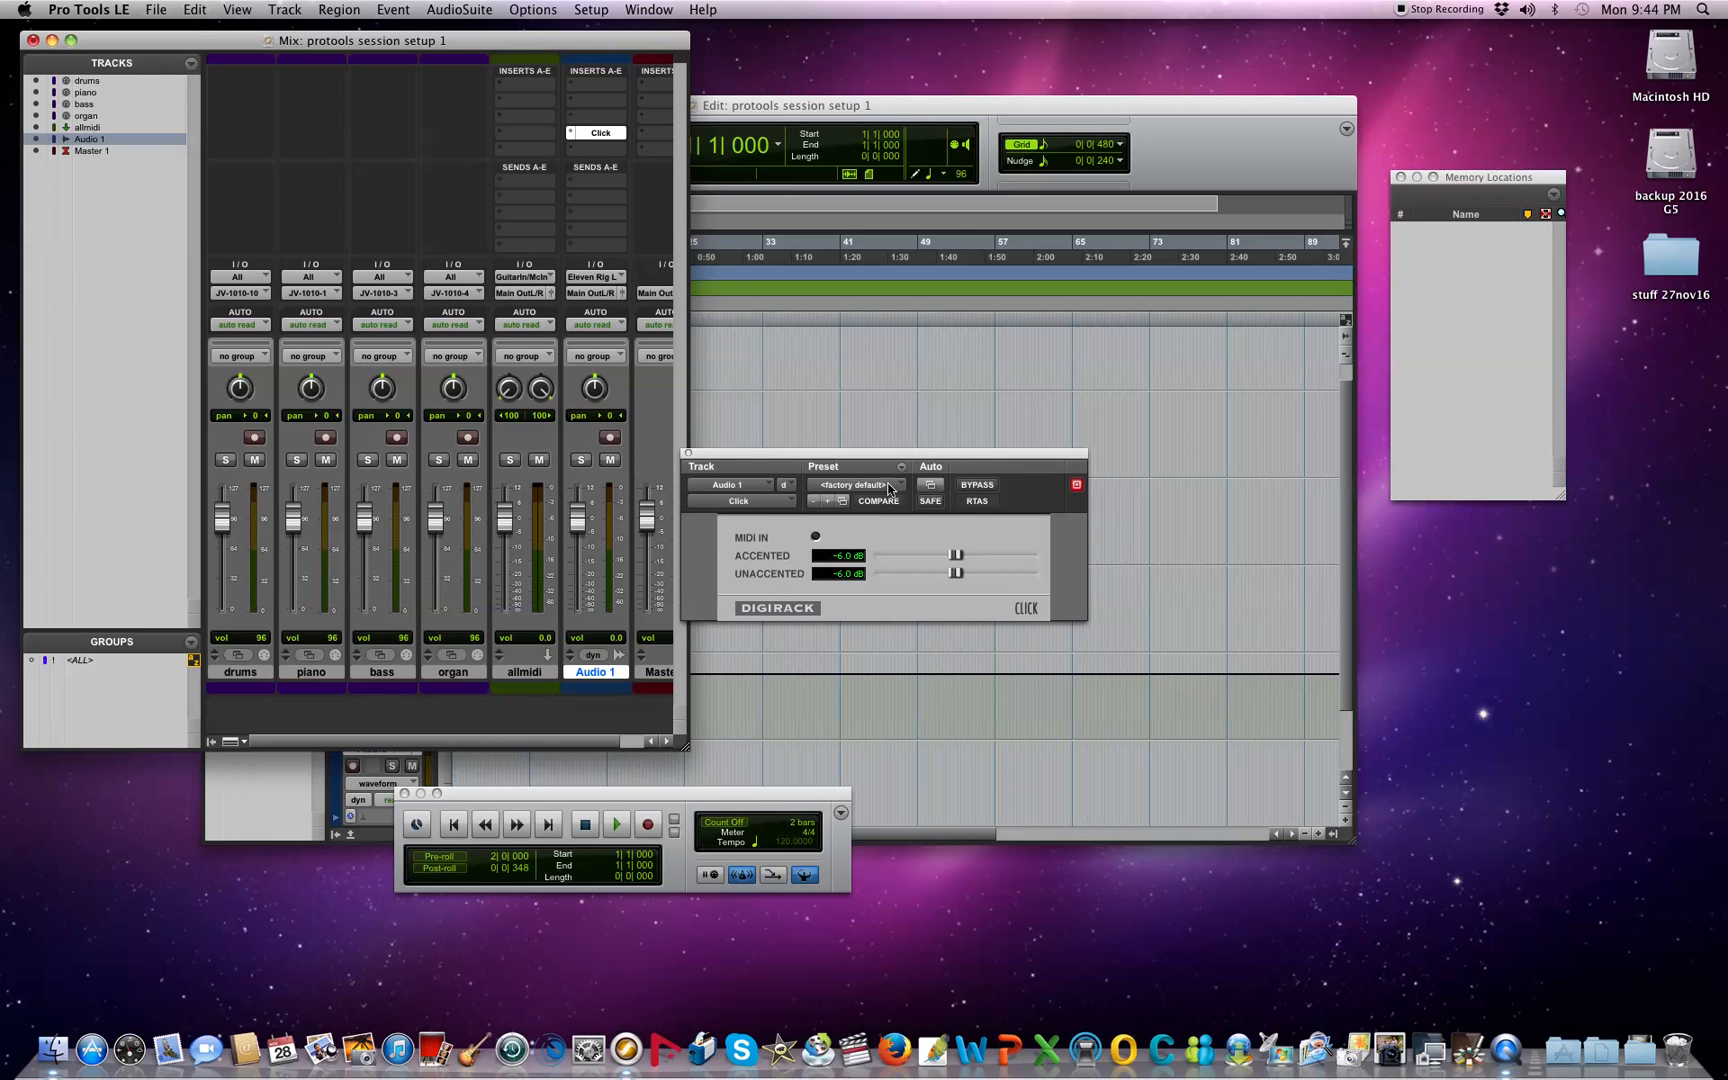
click(888, 490)
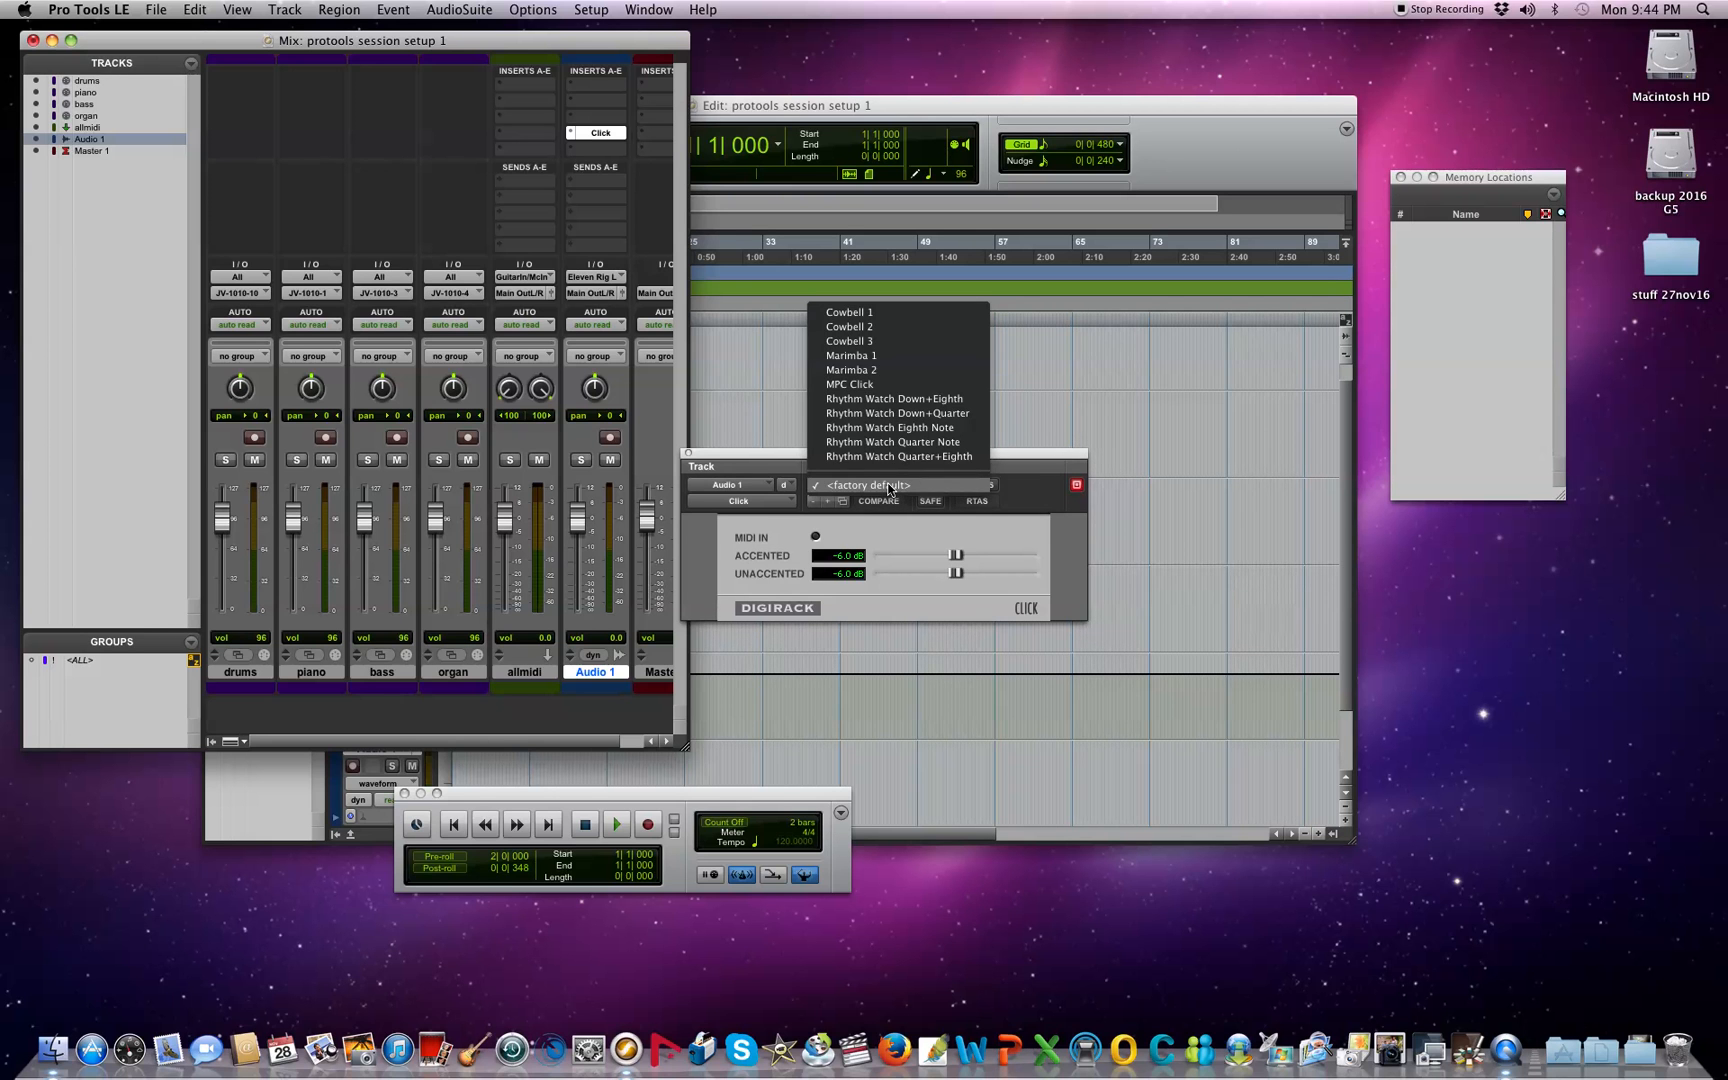
click(869, 314)
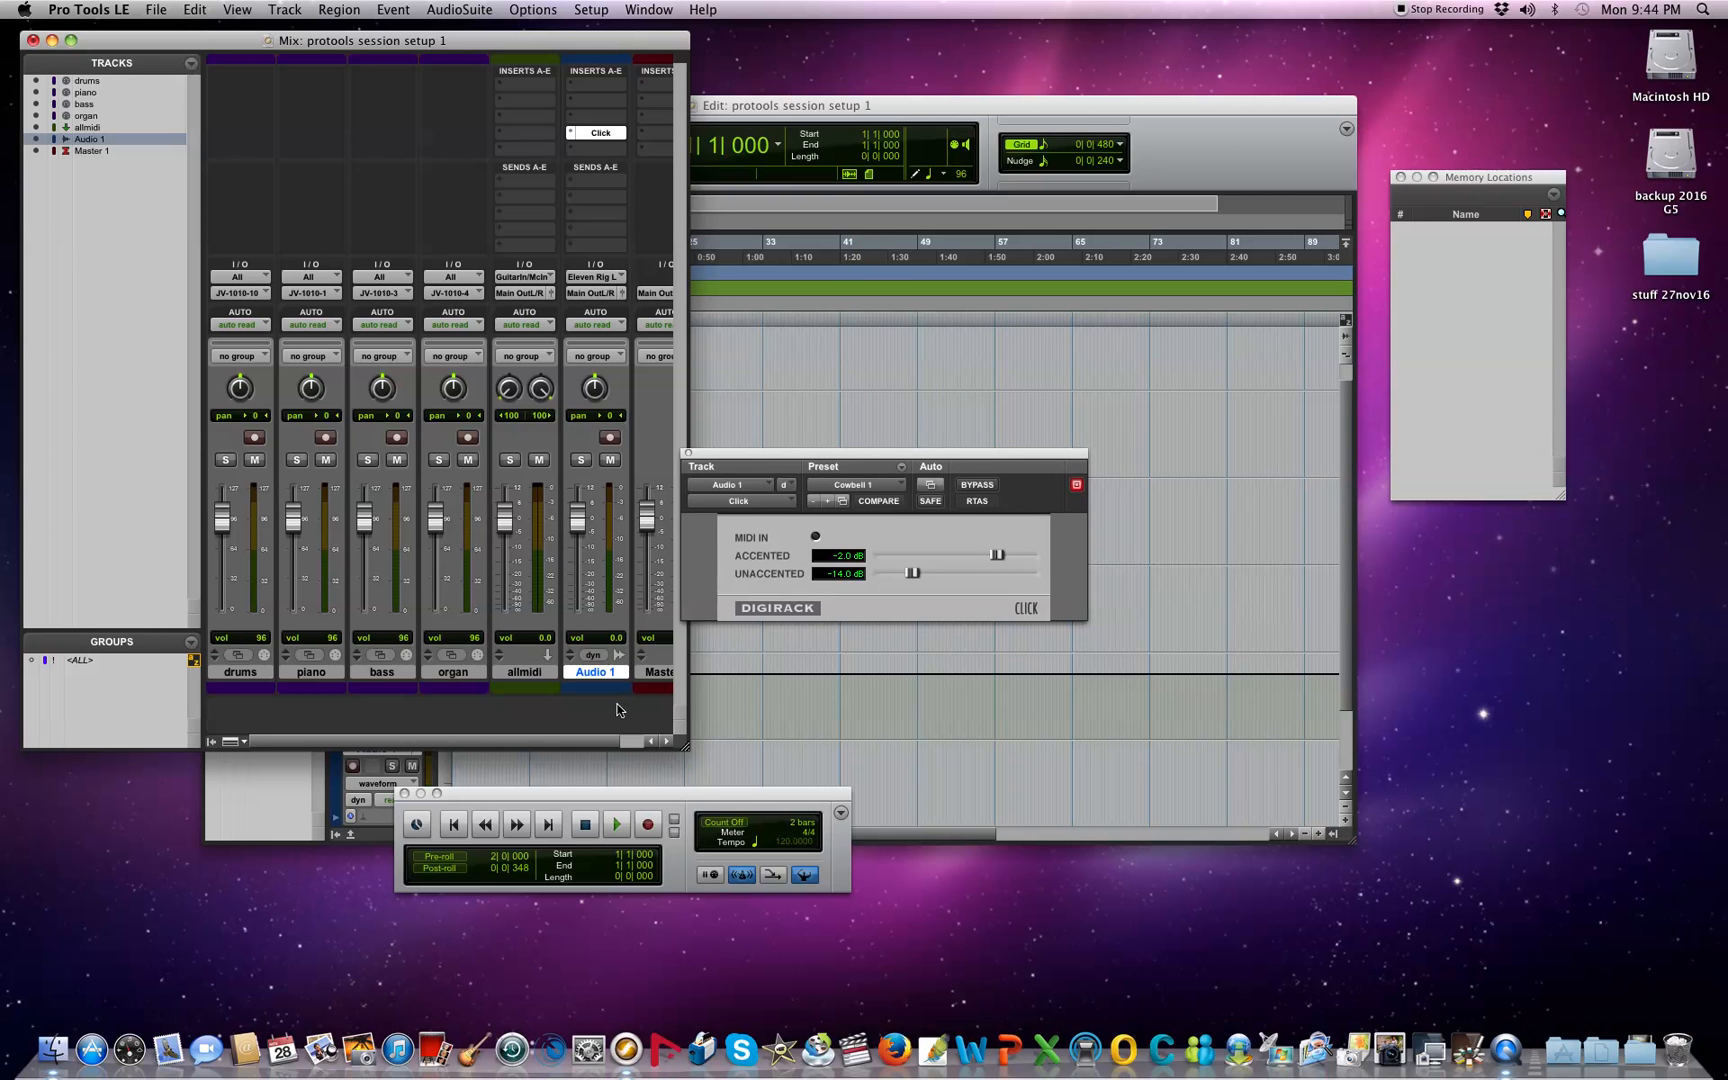
Step: Play the session to hear the click, lower the Audio 1 volume to about -8.9 dB, and stop playback
click(615, 826)
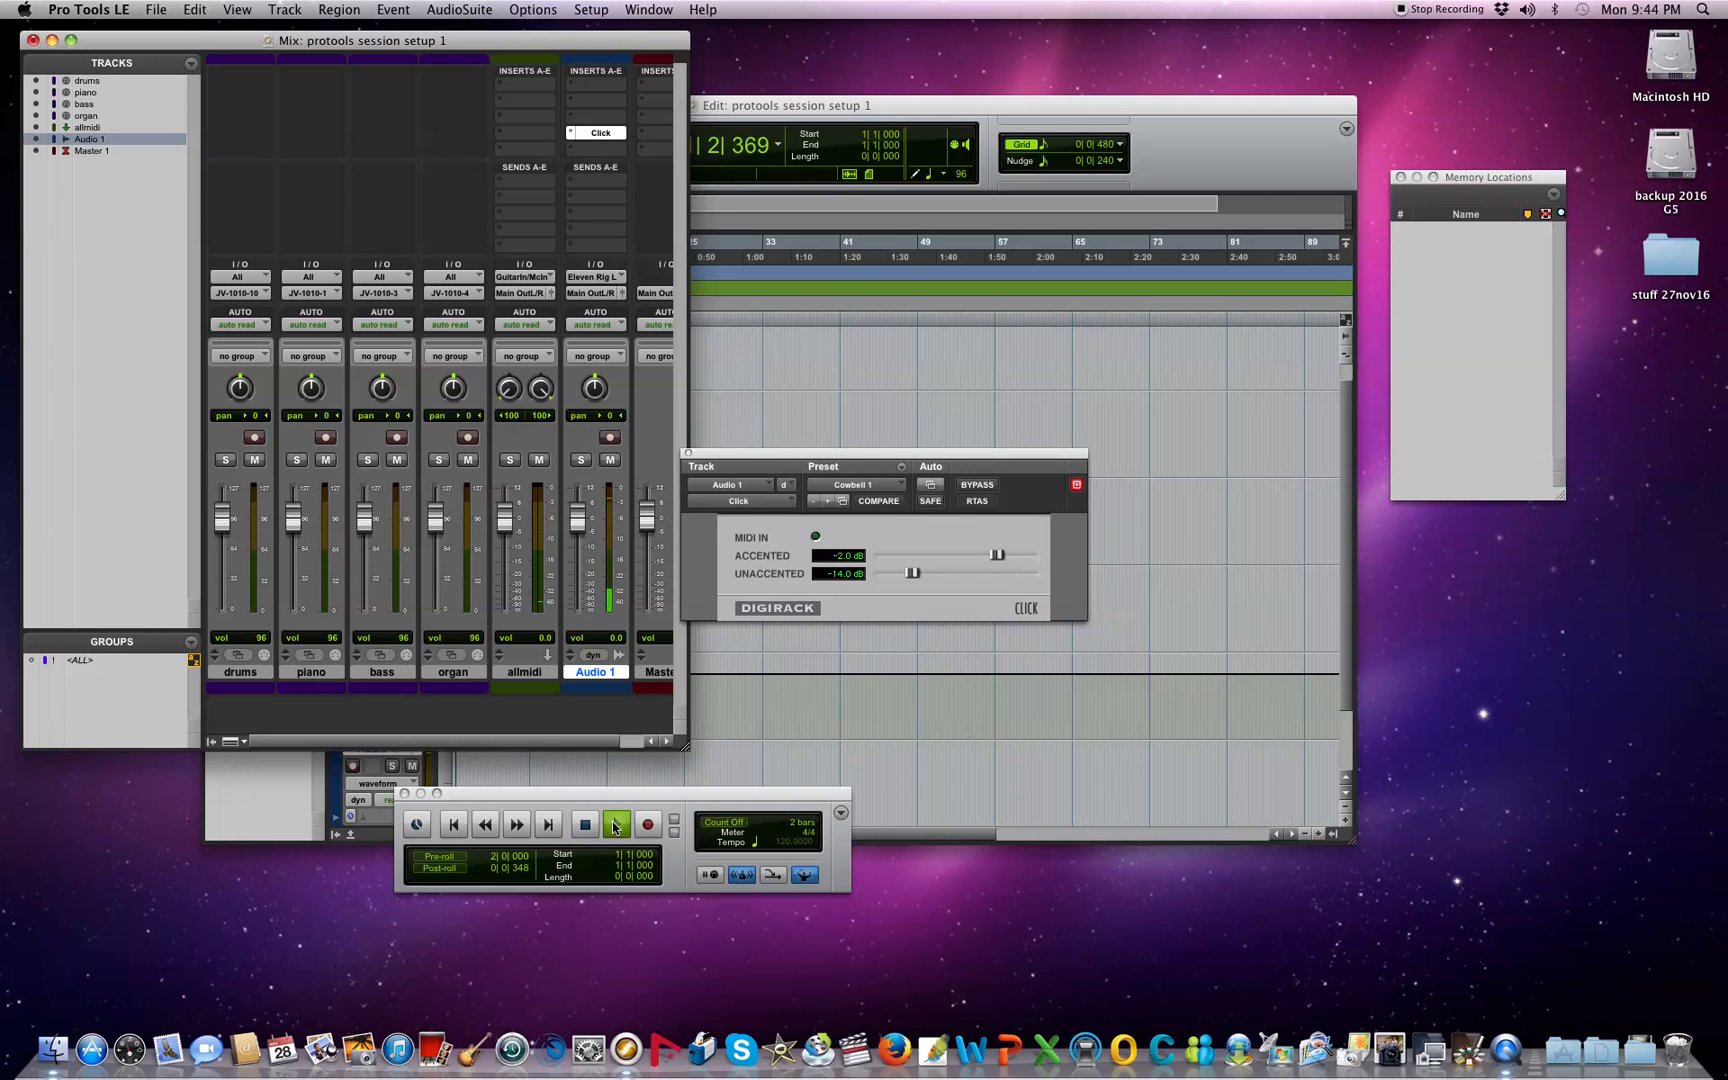
drag(578, 519, 587, 558)
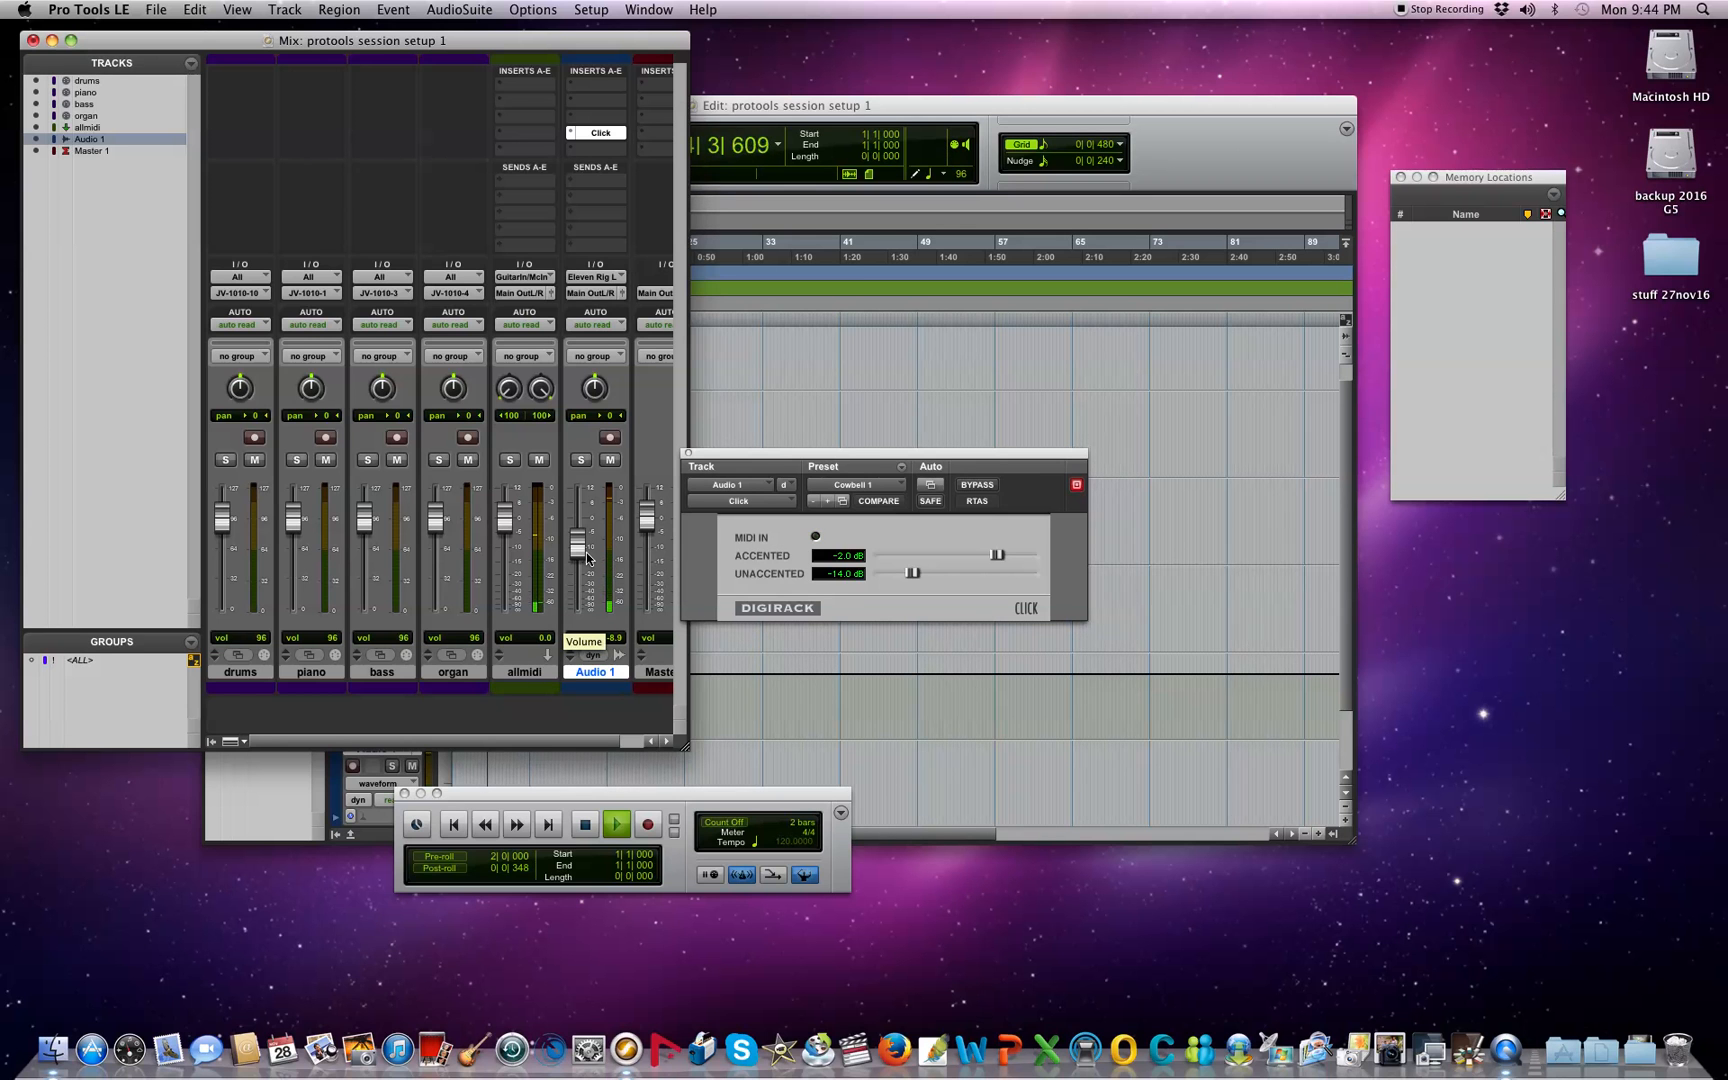
key(space)
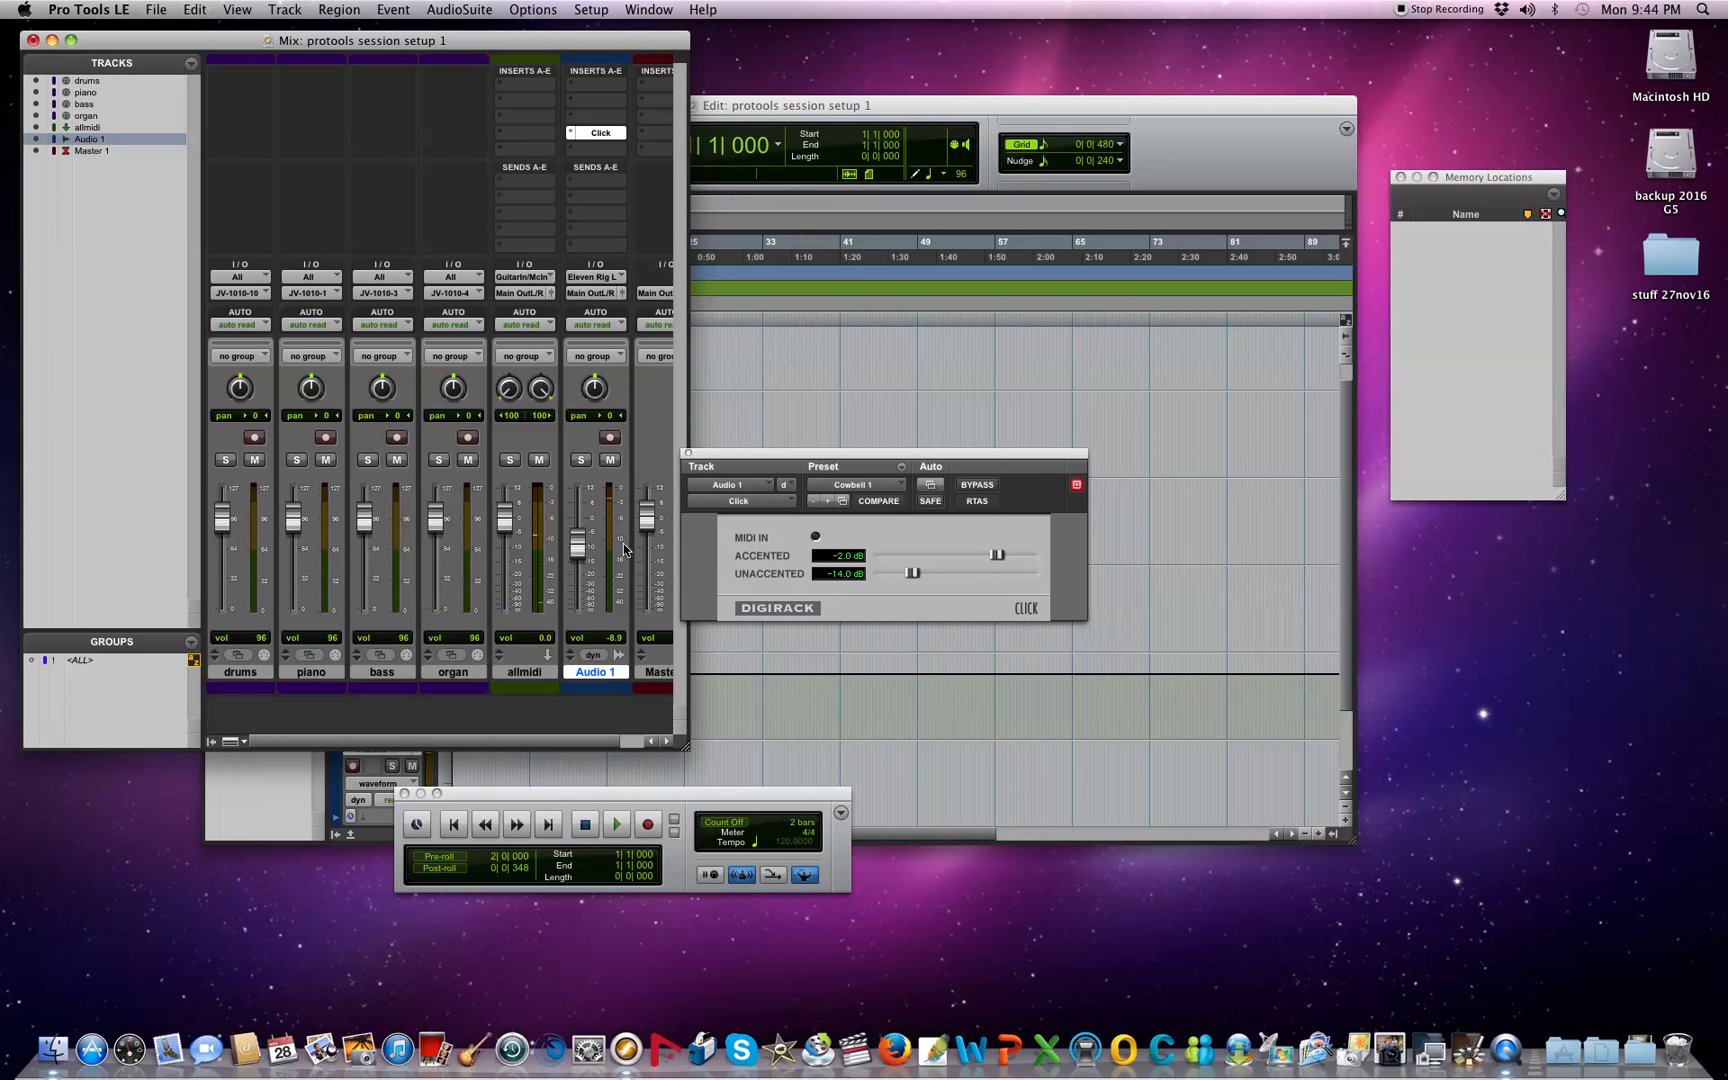
Step: Bring the Edit window forward and move the Memory Locations window over the track lists beside the timeline
click(843, 107)
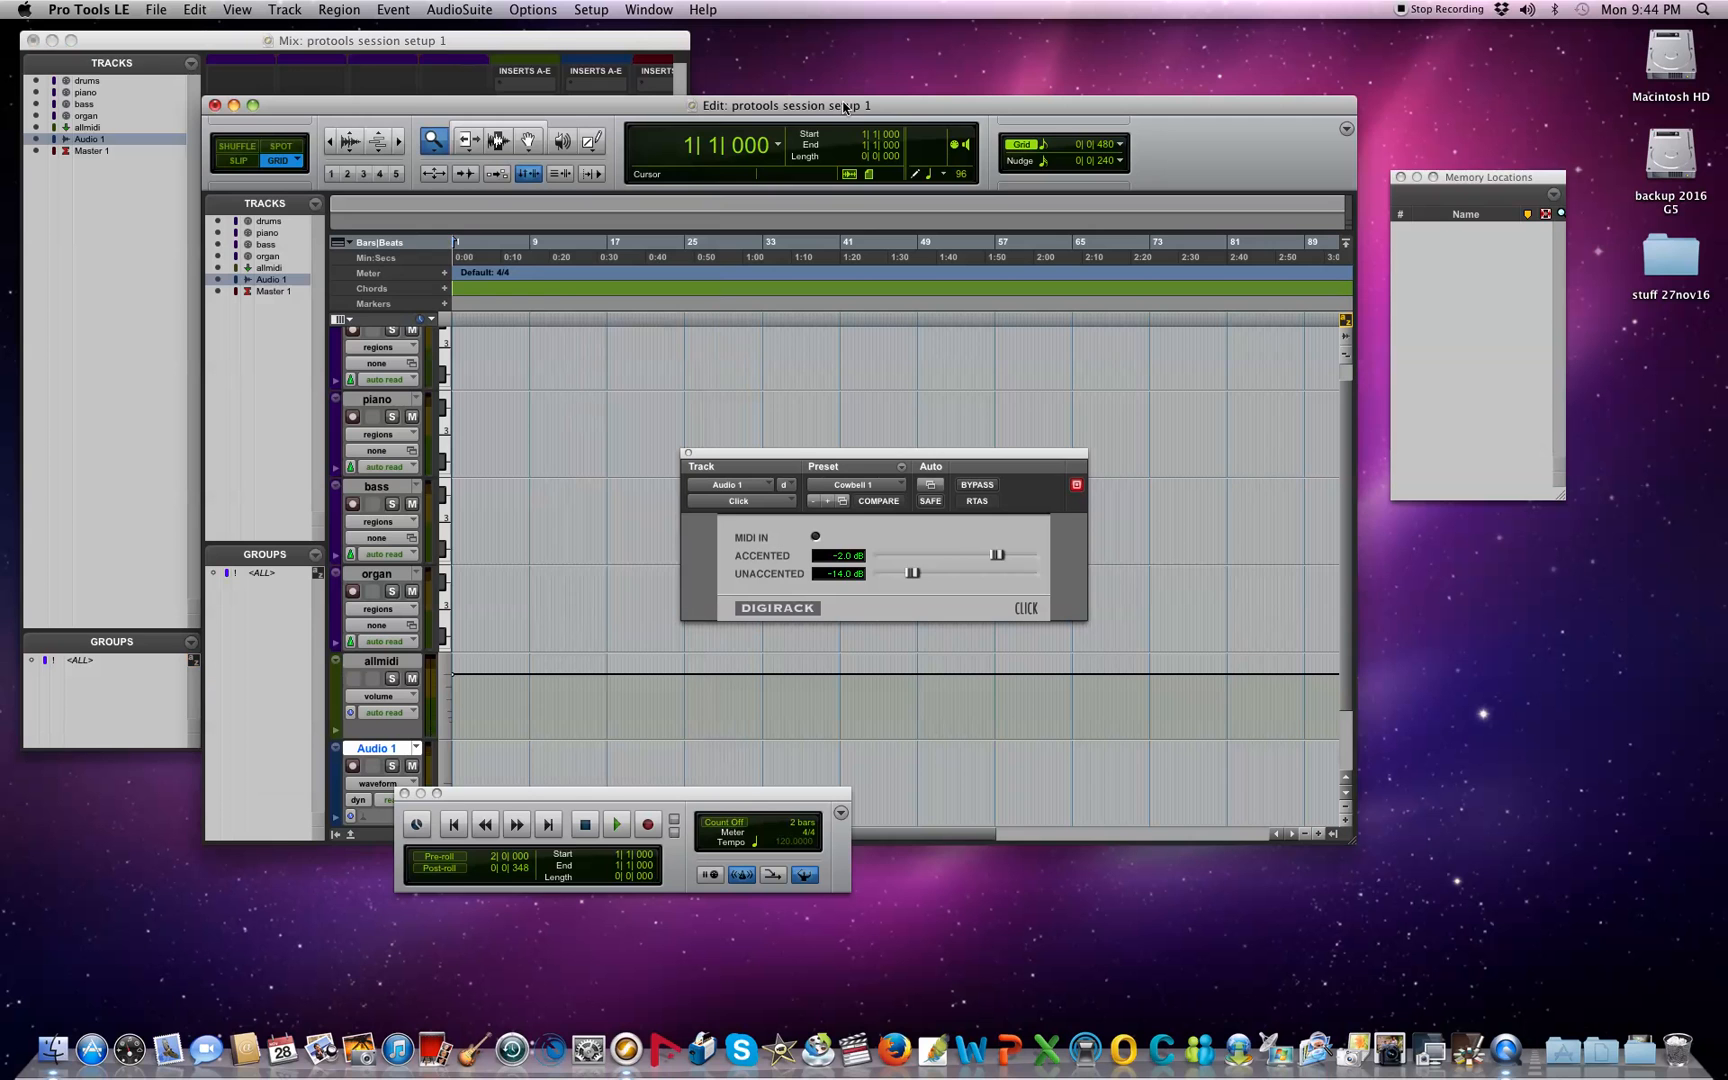
click(529, 319)
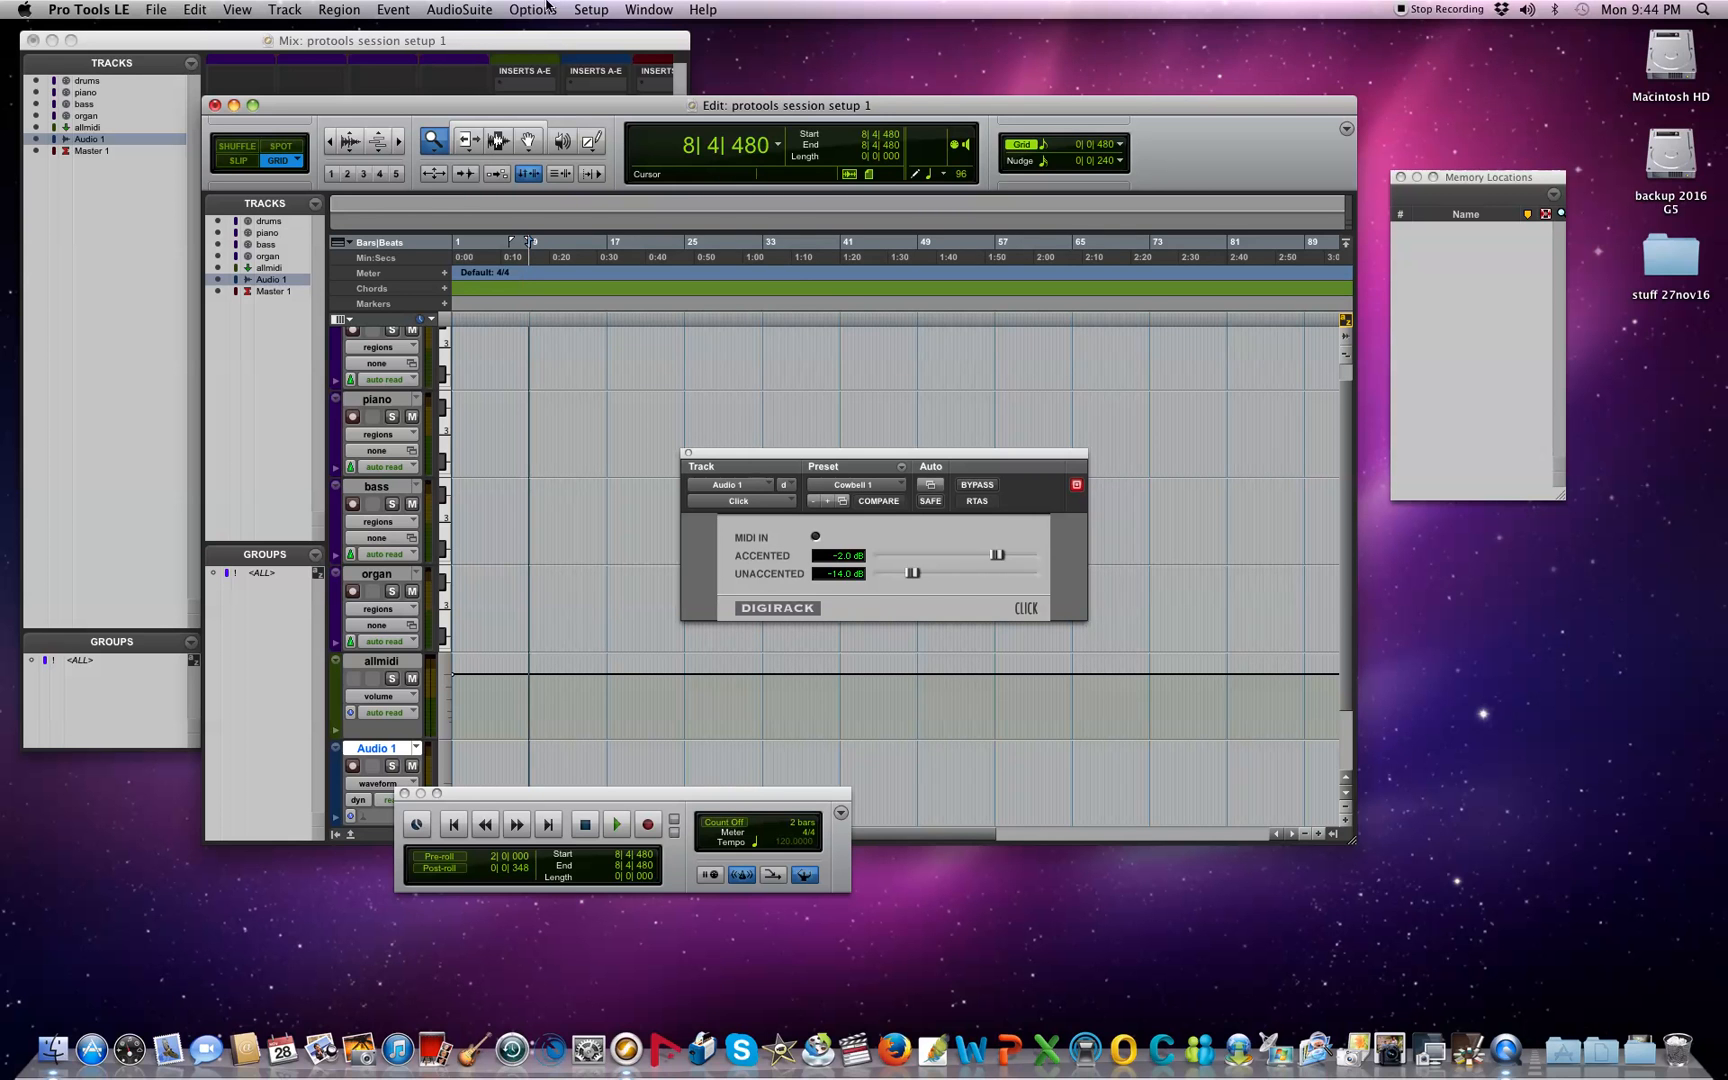
click(604, 9)
mouse_move(624, 10)
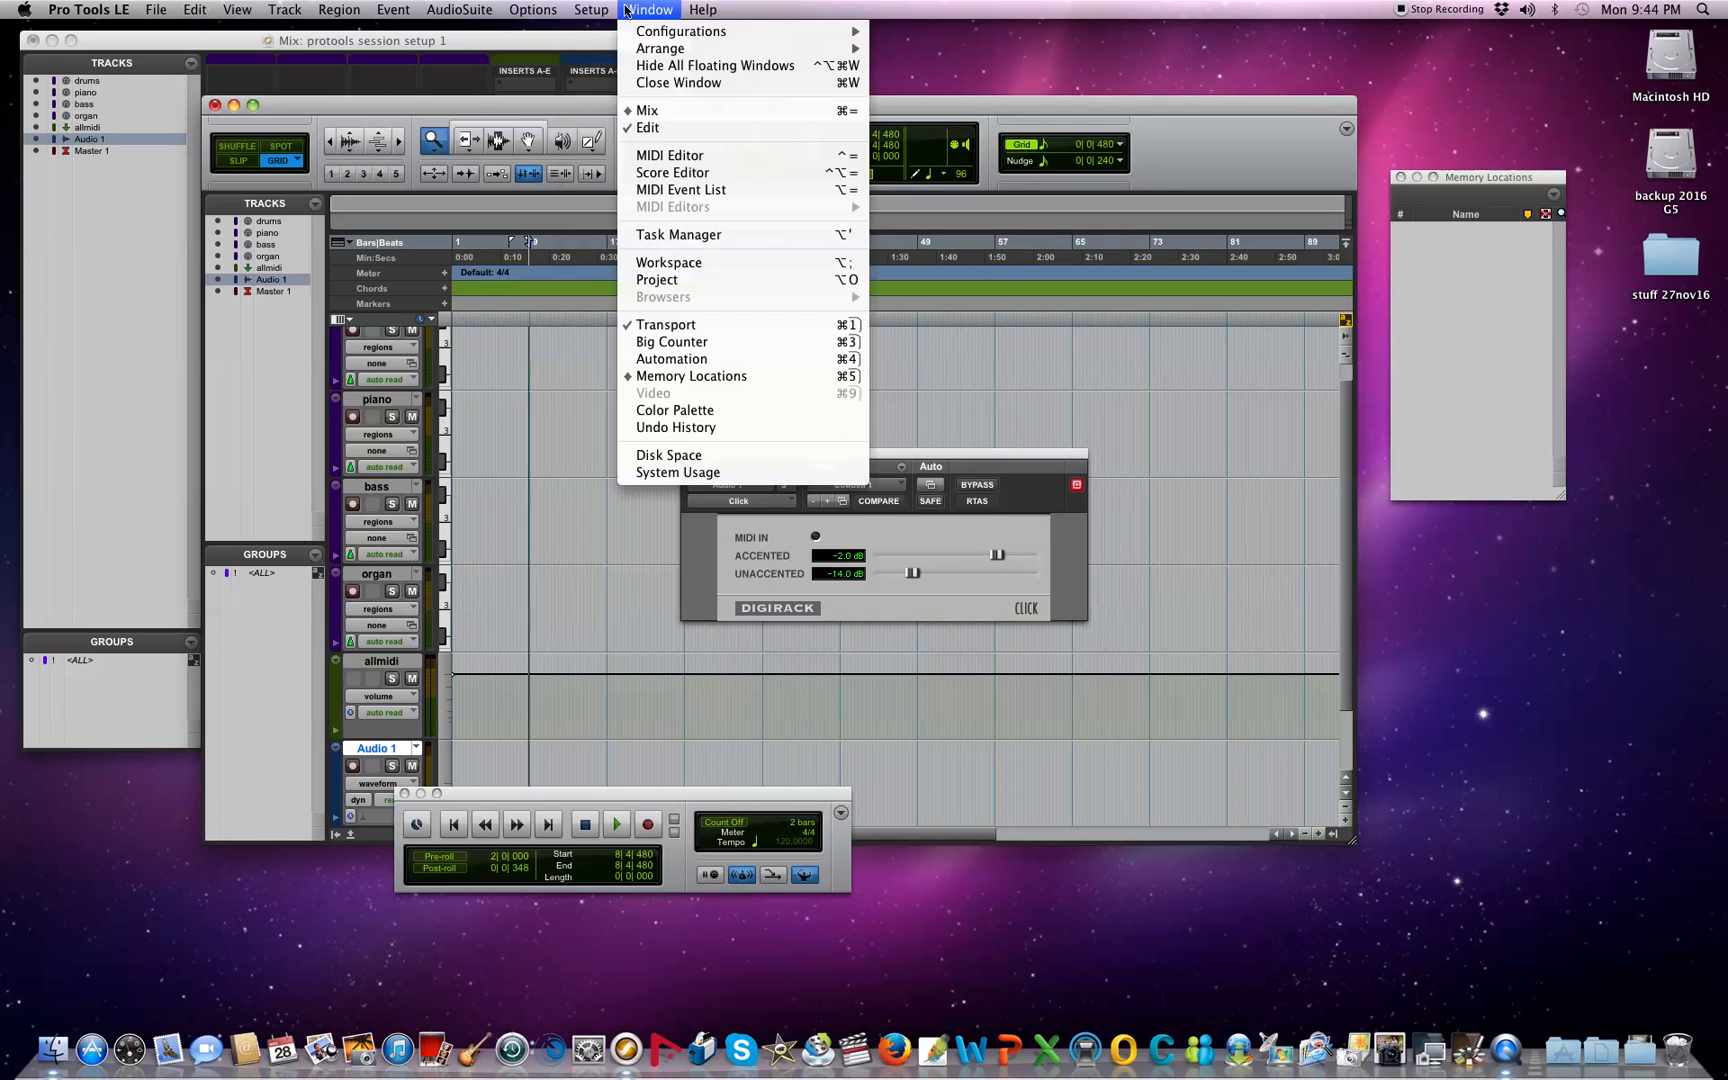
click(654, 377)
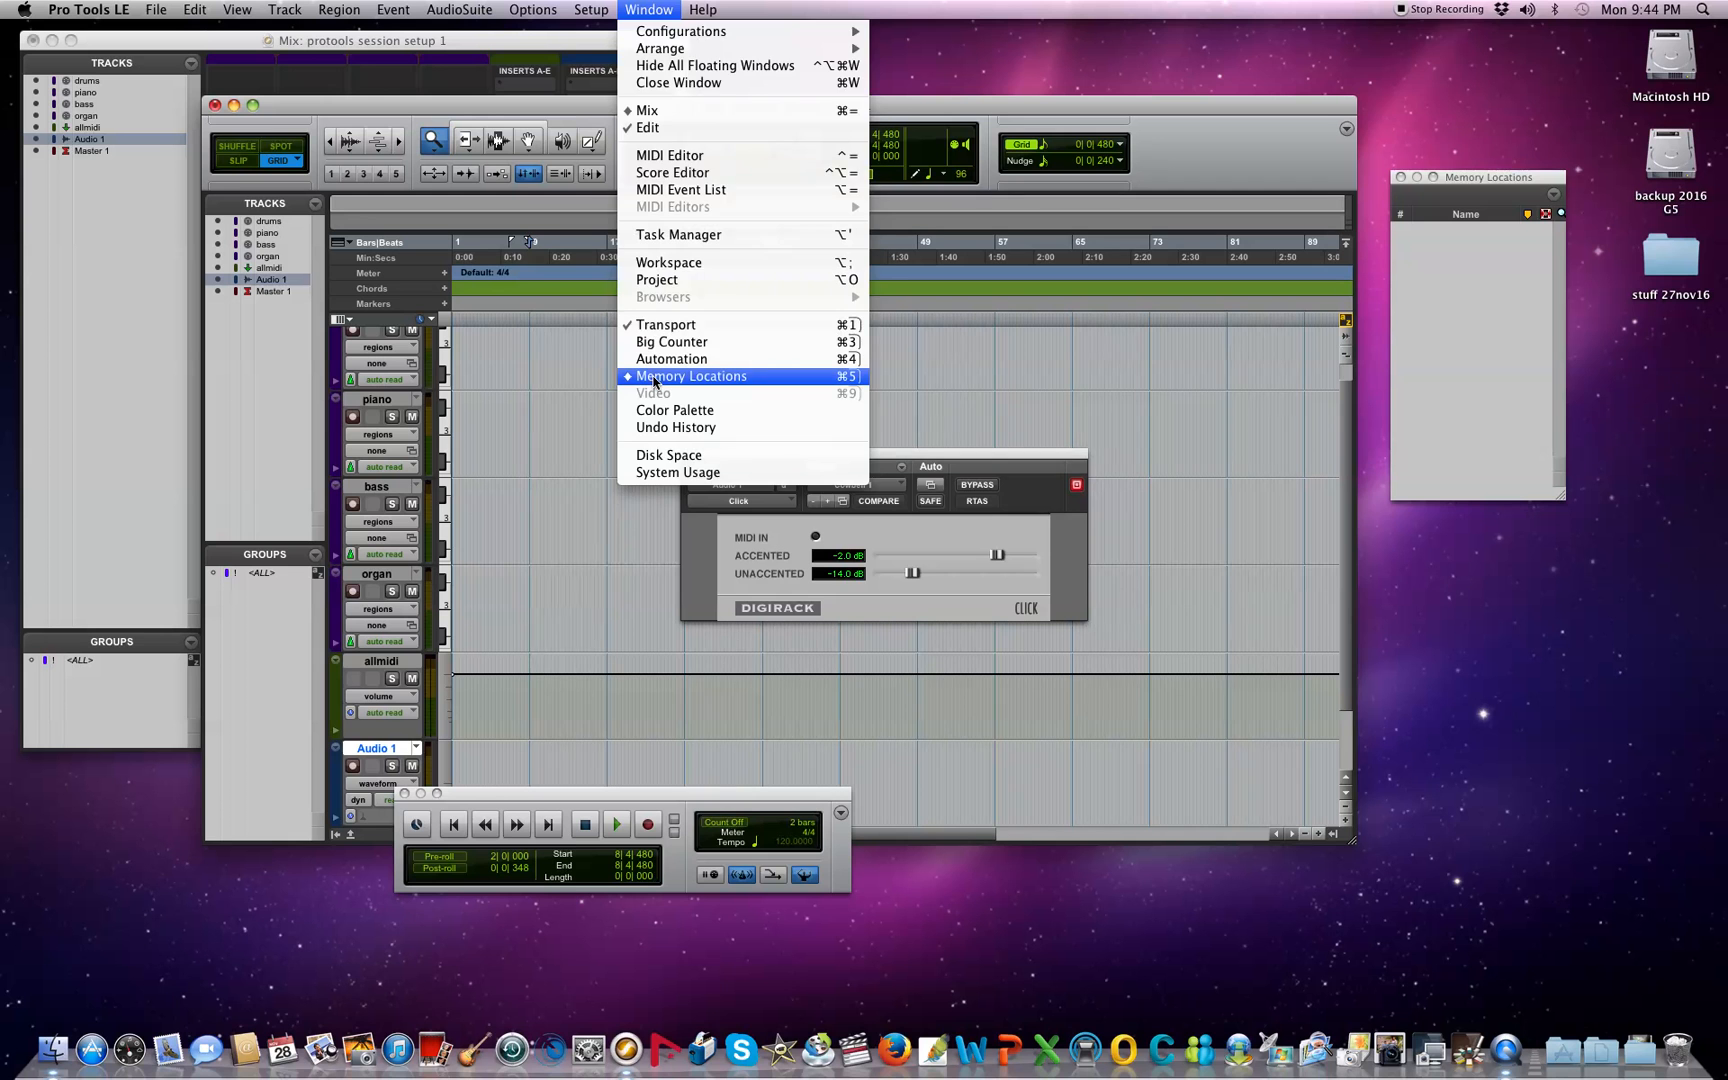
drag(1481, 177, 167, 243)
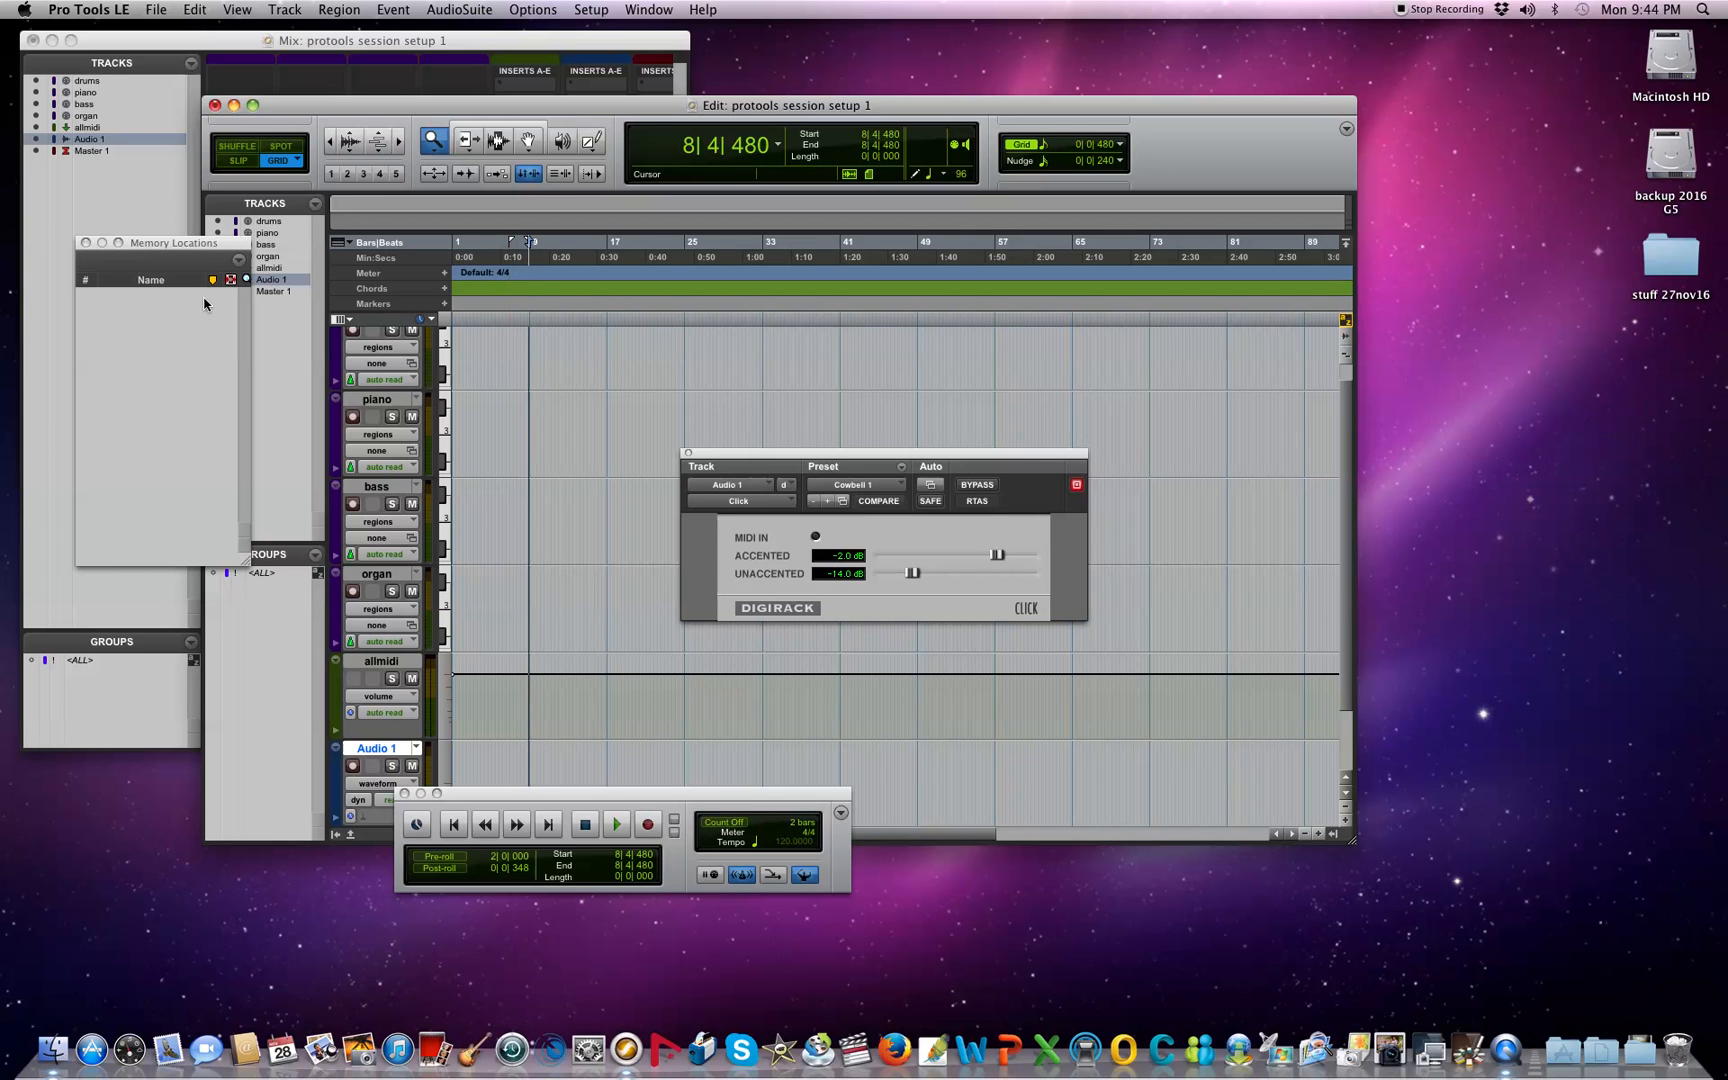
Step: Place the edit cursor at 9|1|000 and create a marker memory location named intro there
click(531, 317)
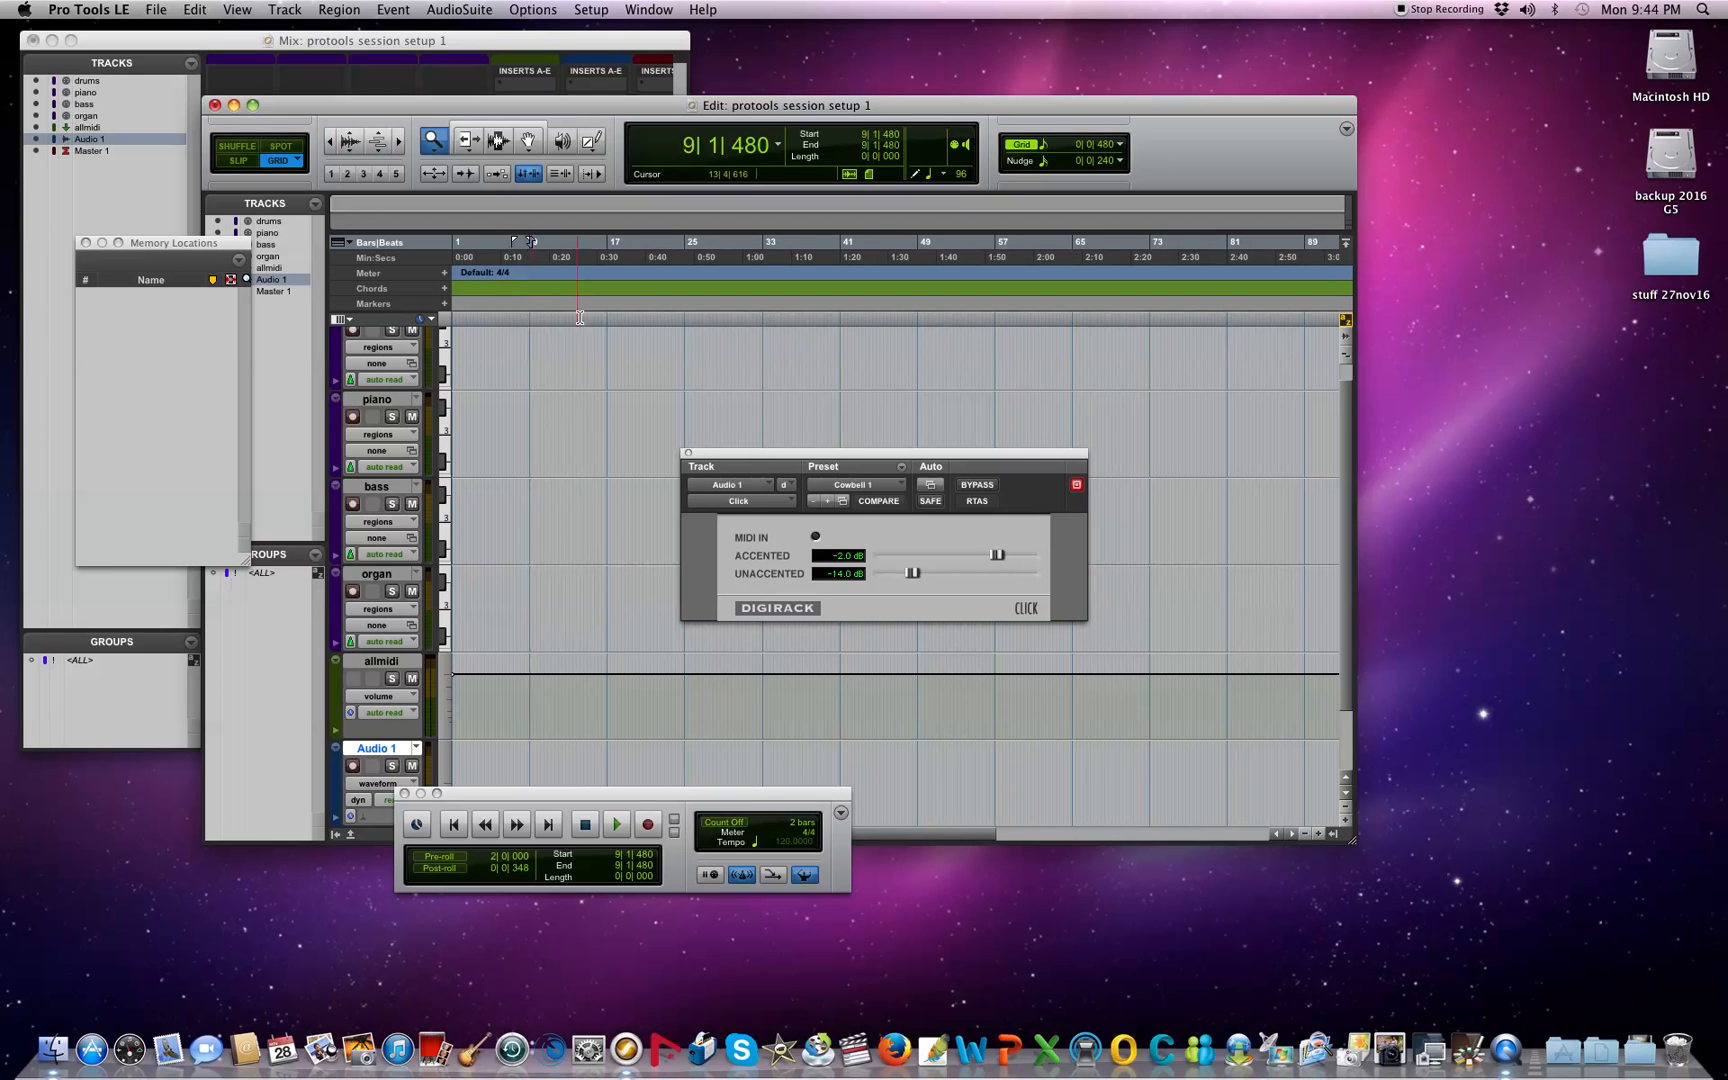
click(602, 317)
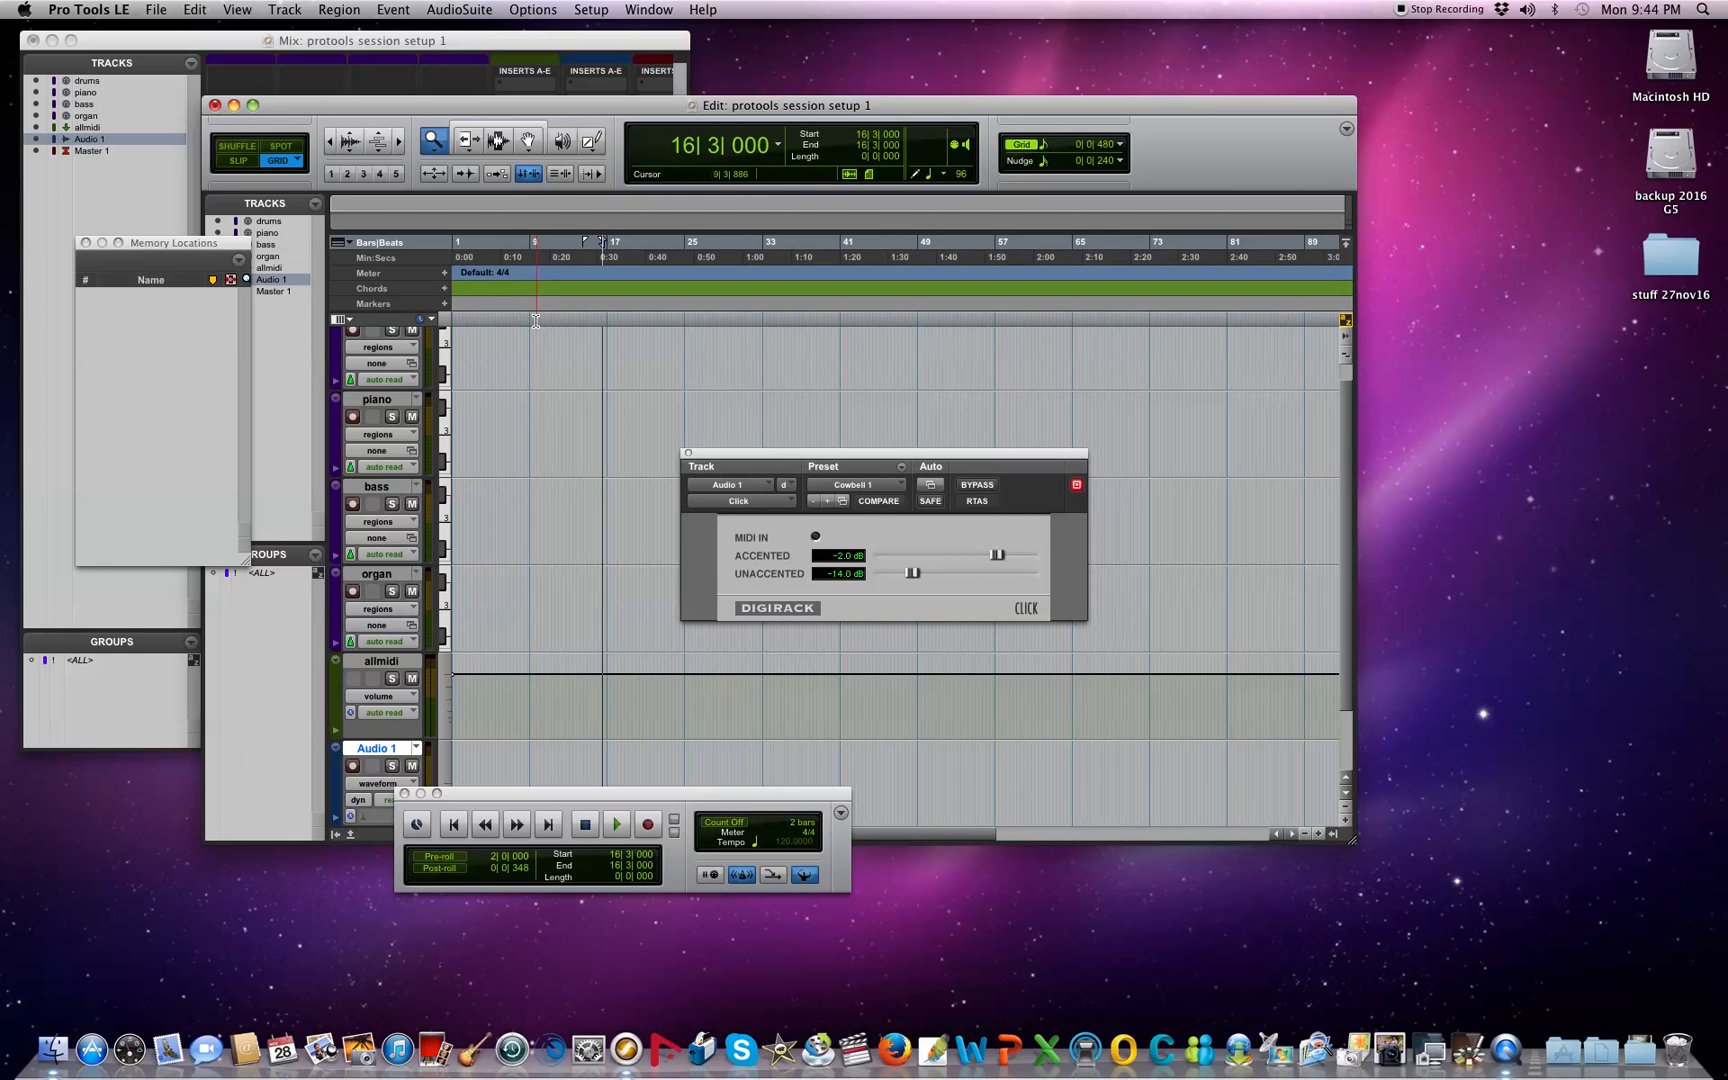
click(529, 317)
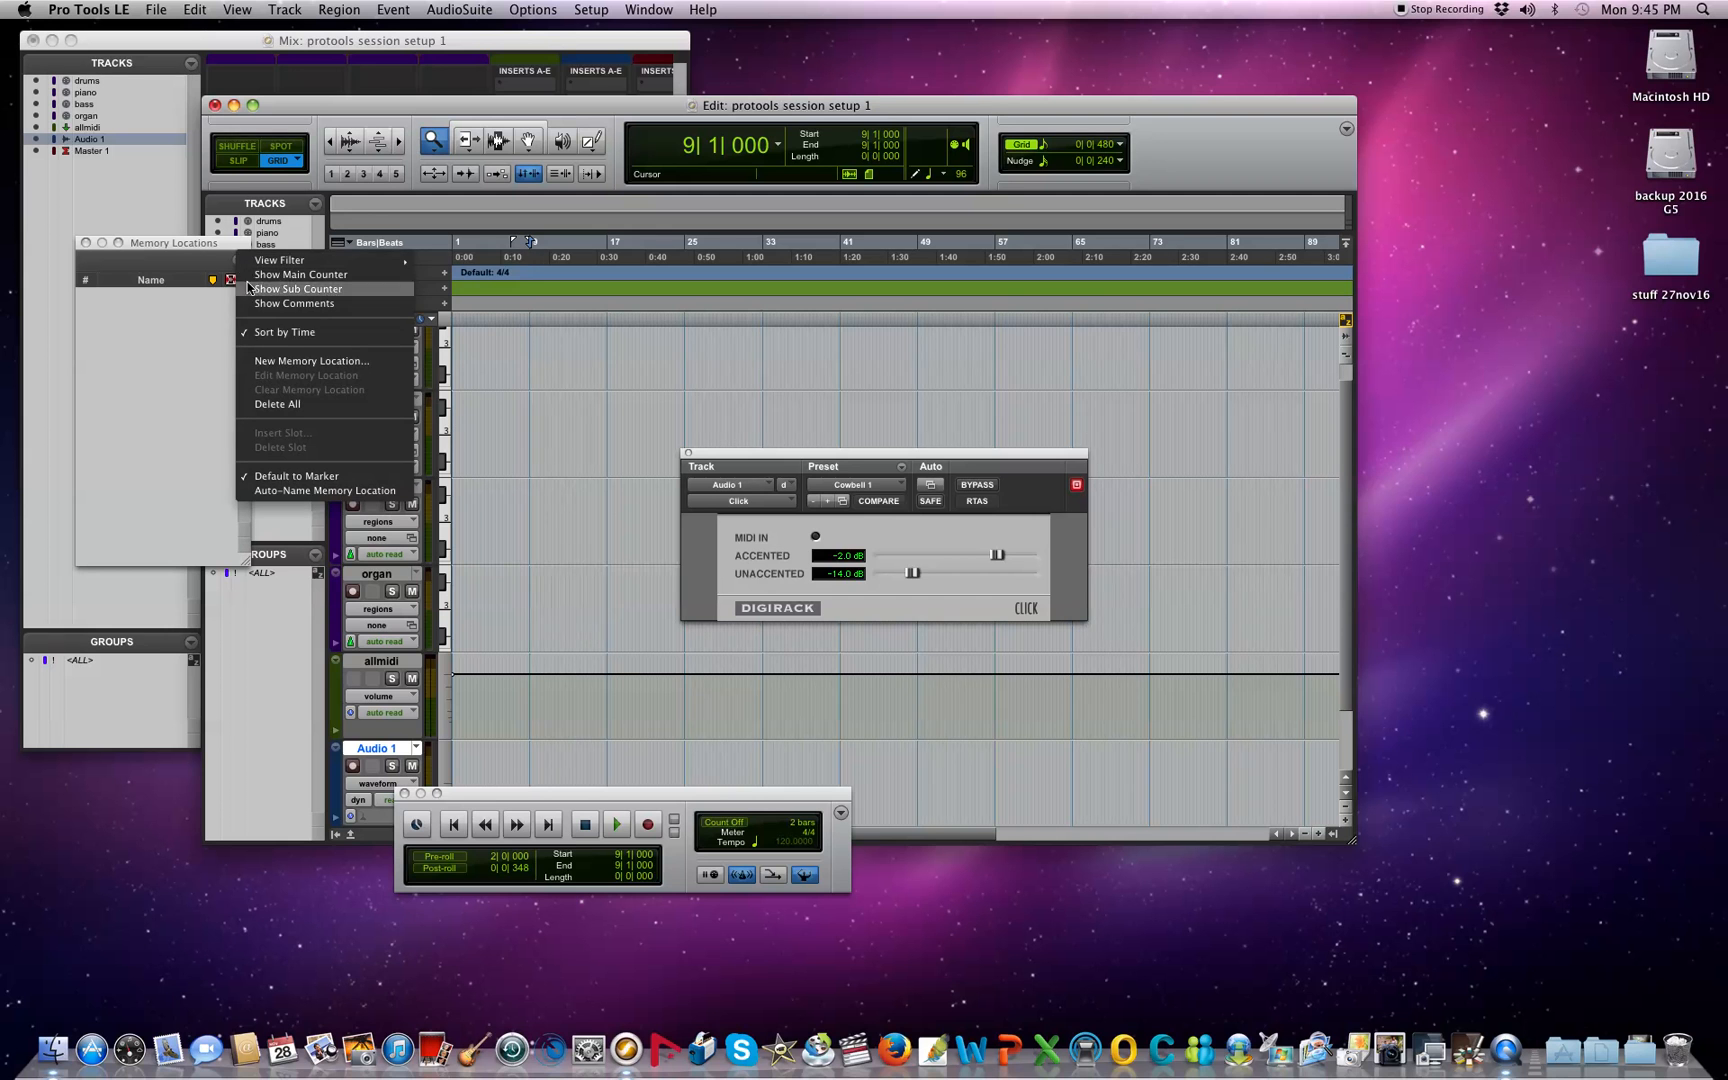
click(292, 362)
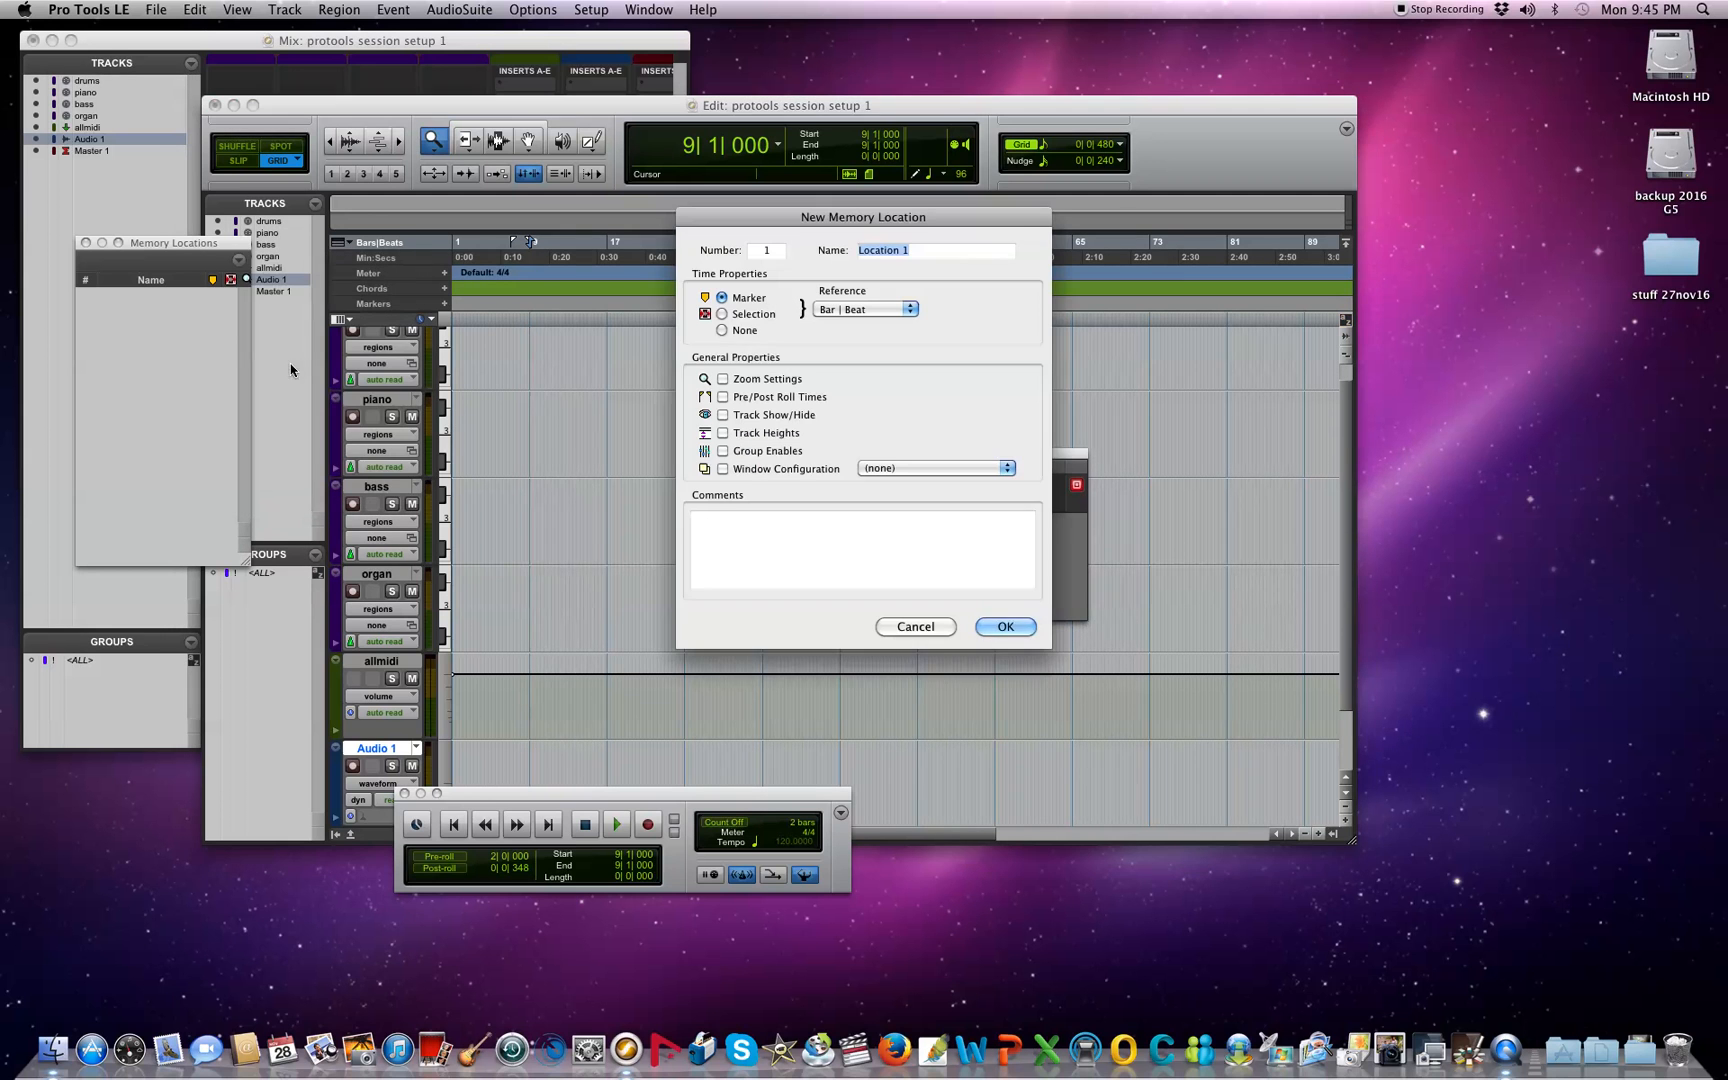
text(intro)
key(Return)
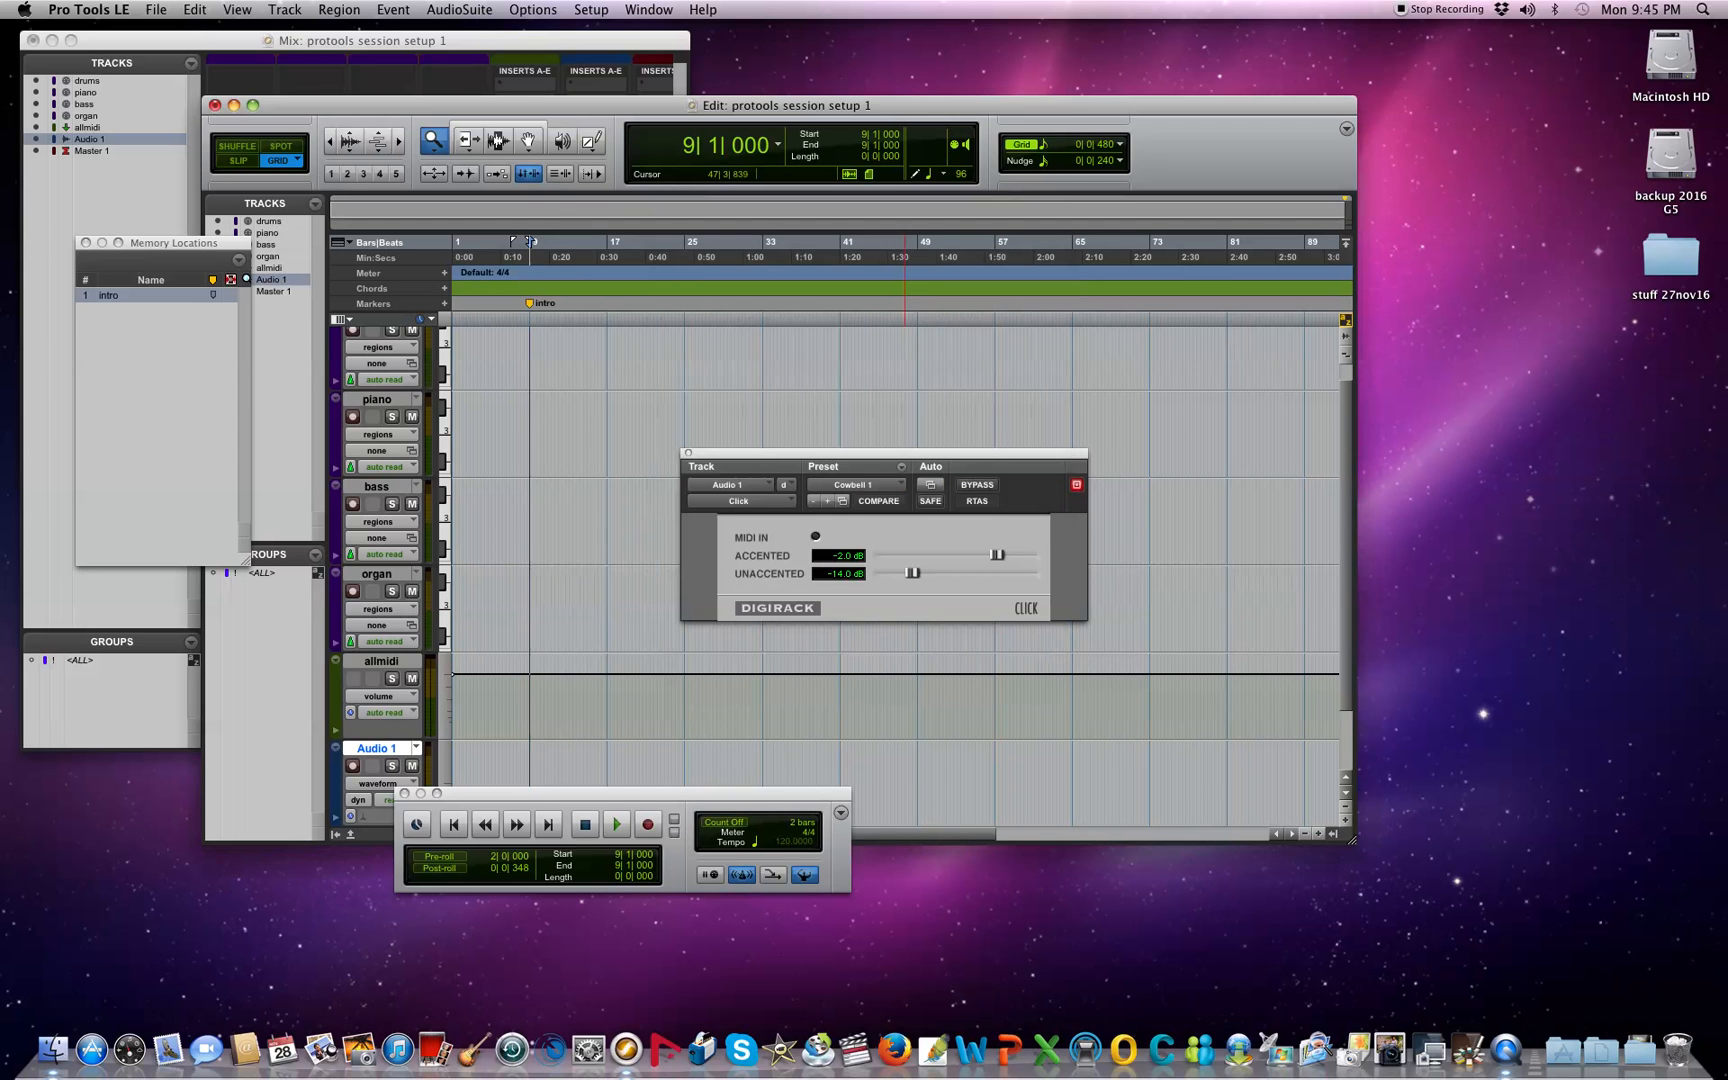
Step: Place the edit cursor at 17|1|480 and create a marker memory location named V1 there
click(608, 320)
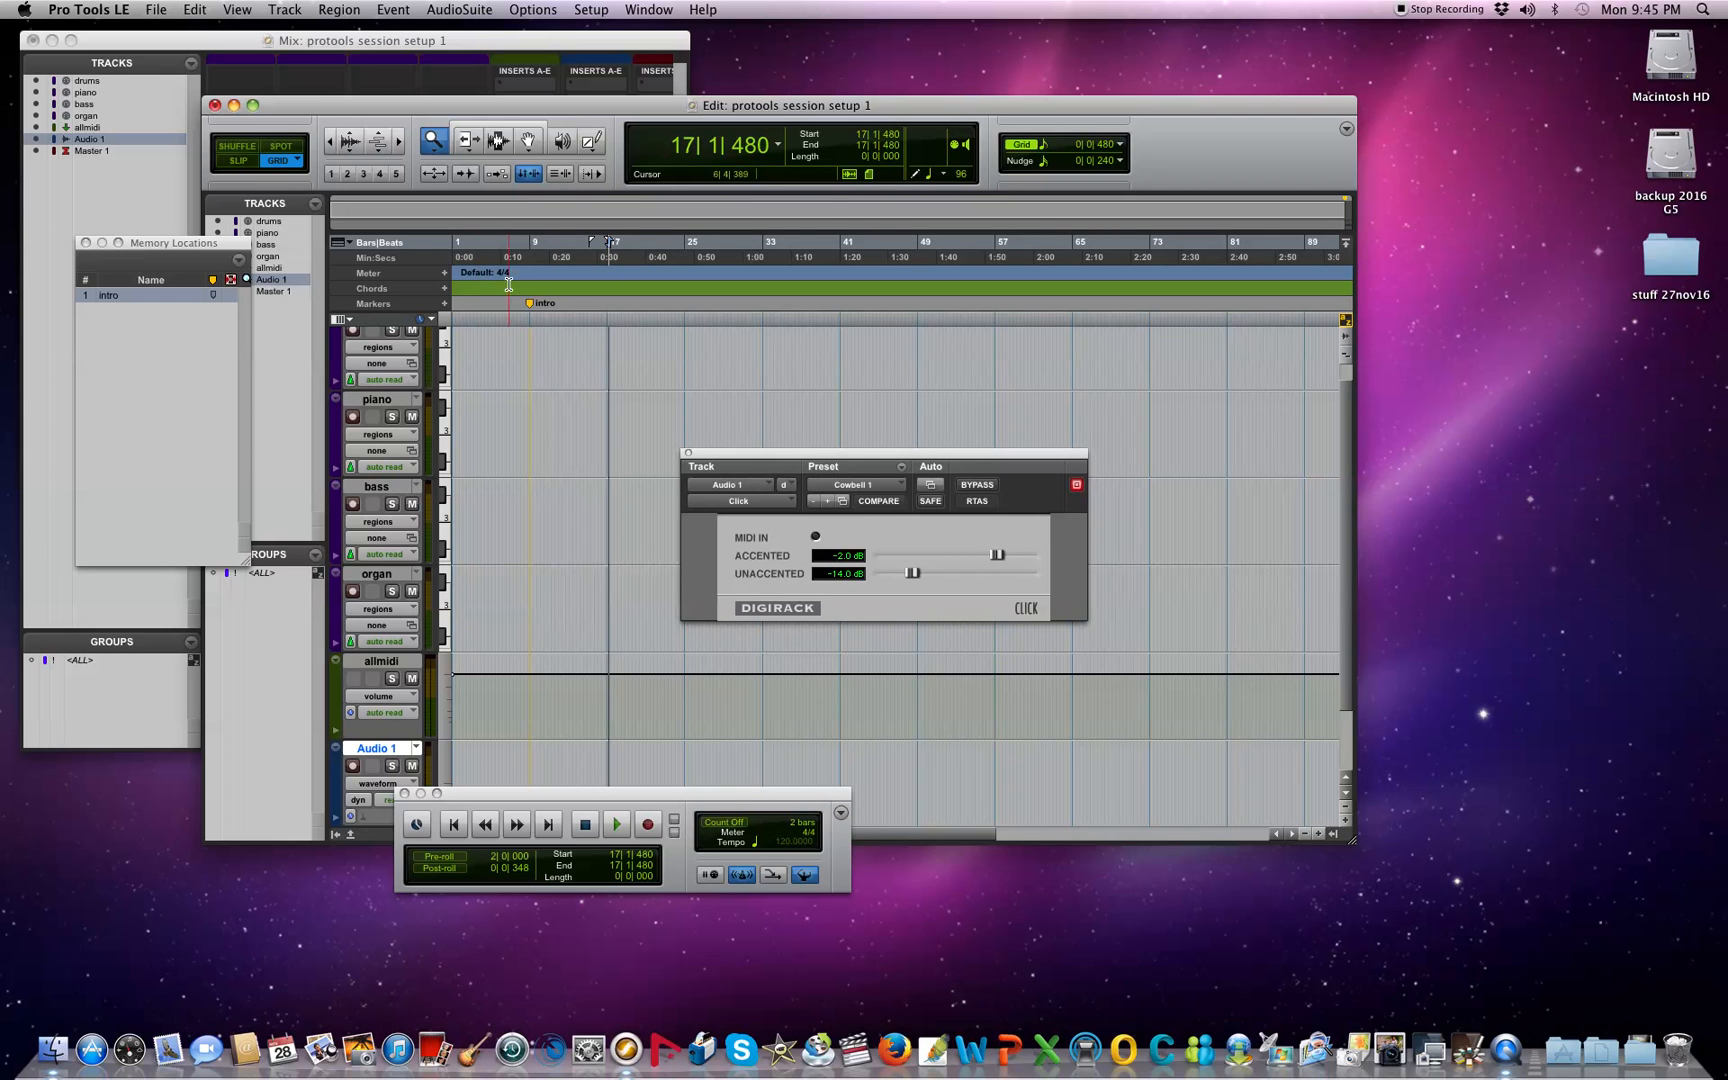
click(238, 260)
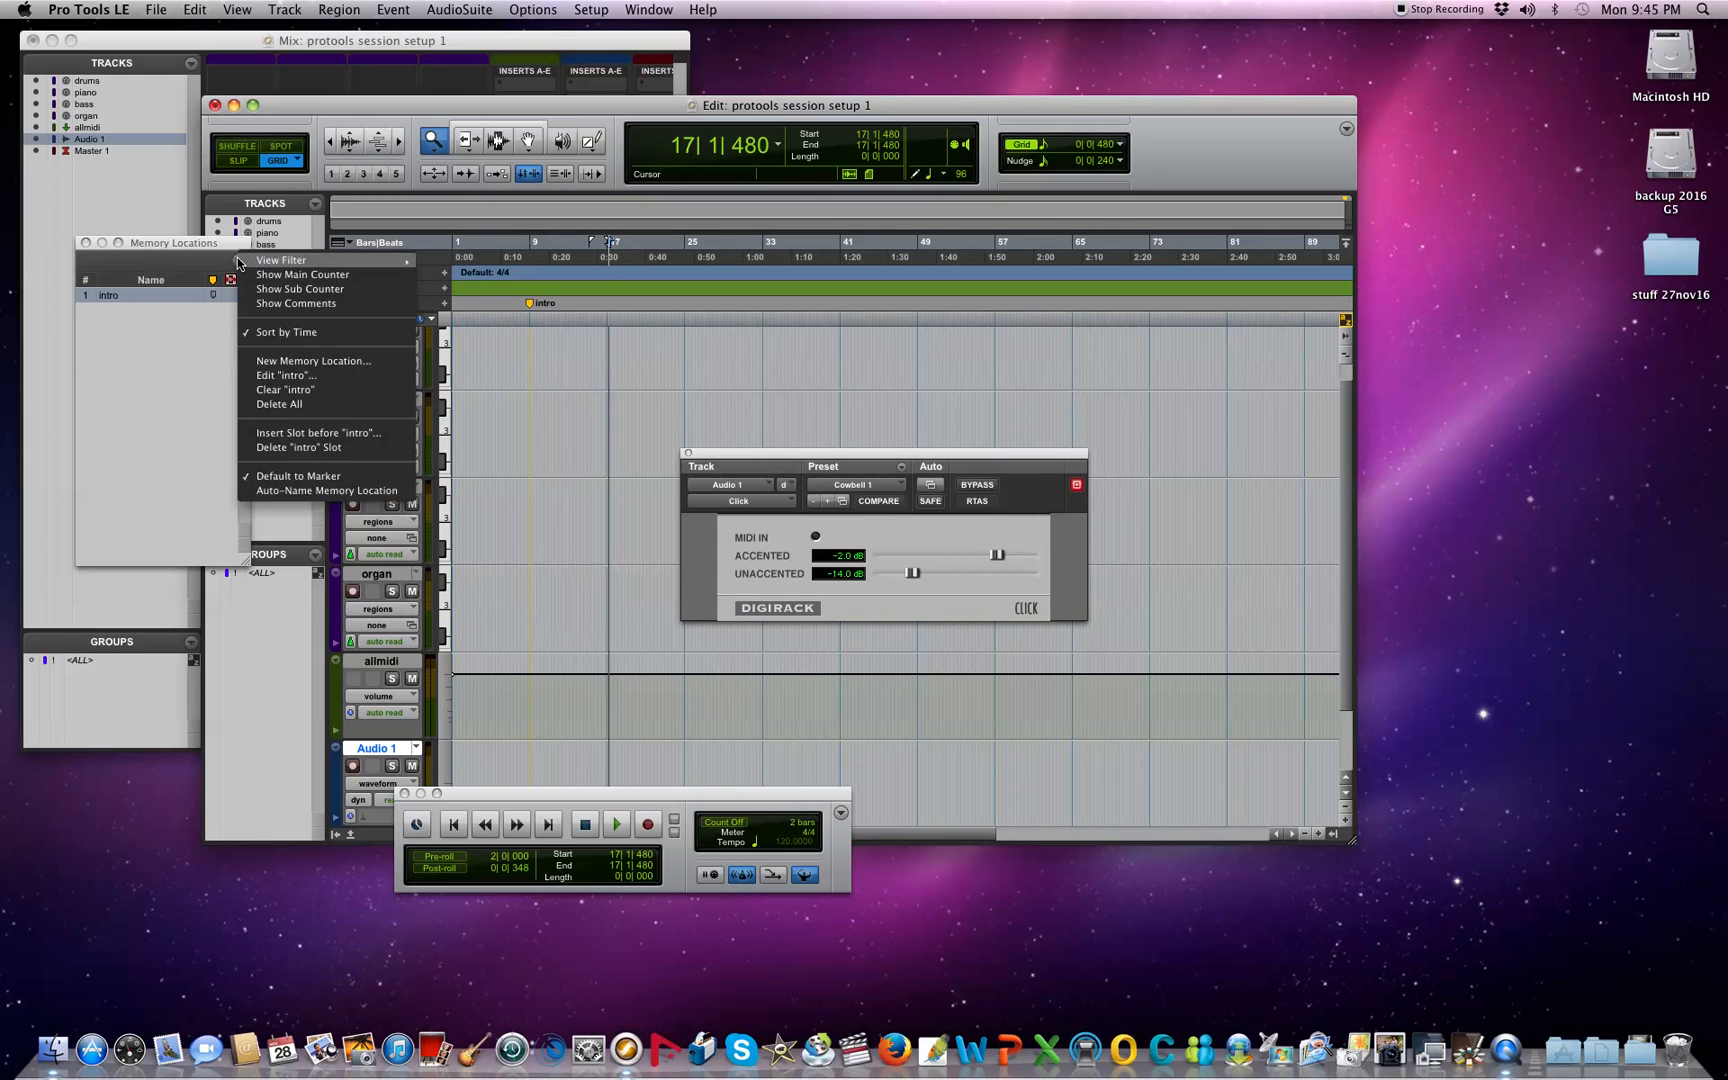
click(262, 361)
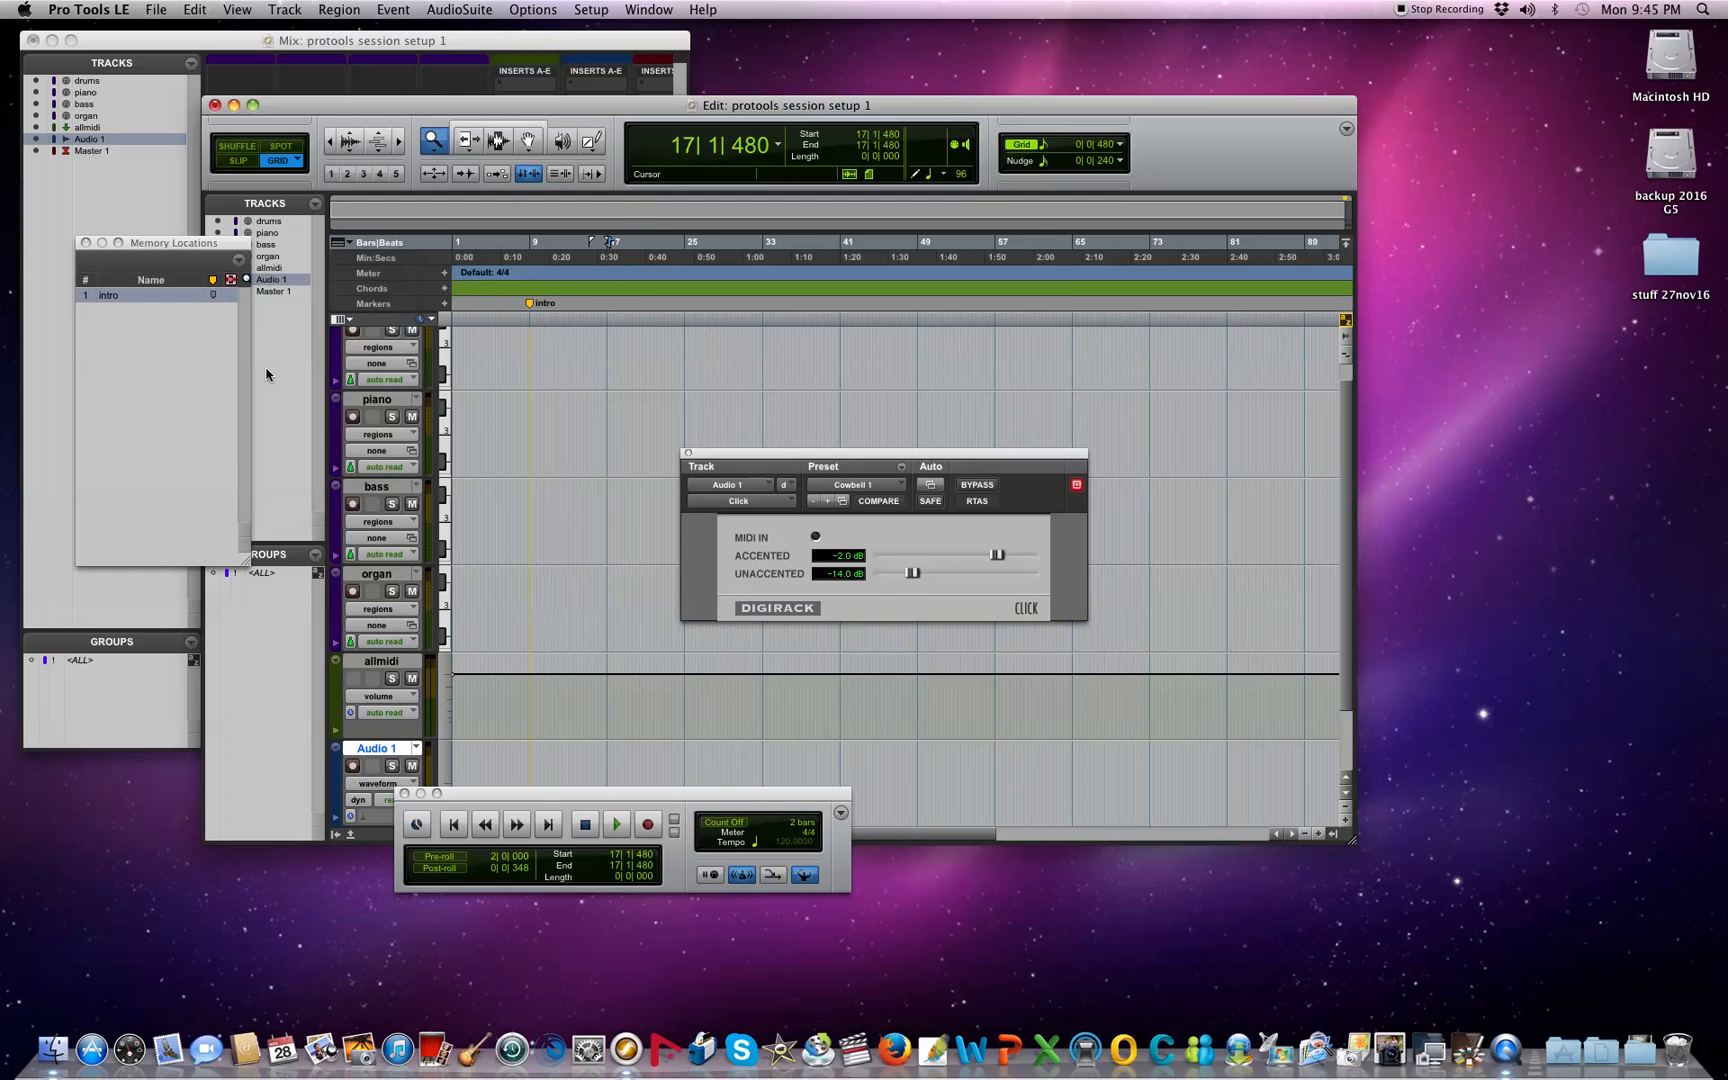
text(V1)
key(Return)
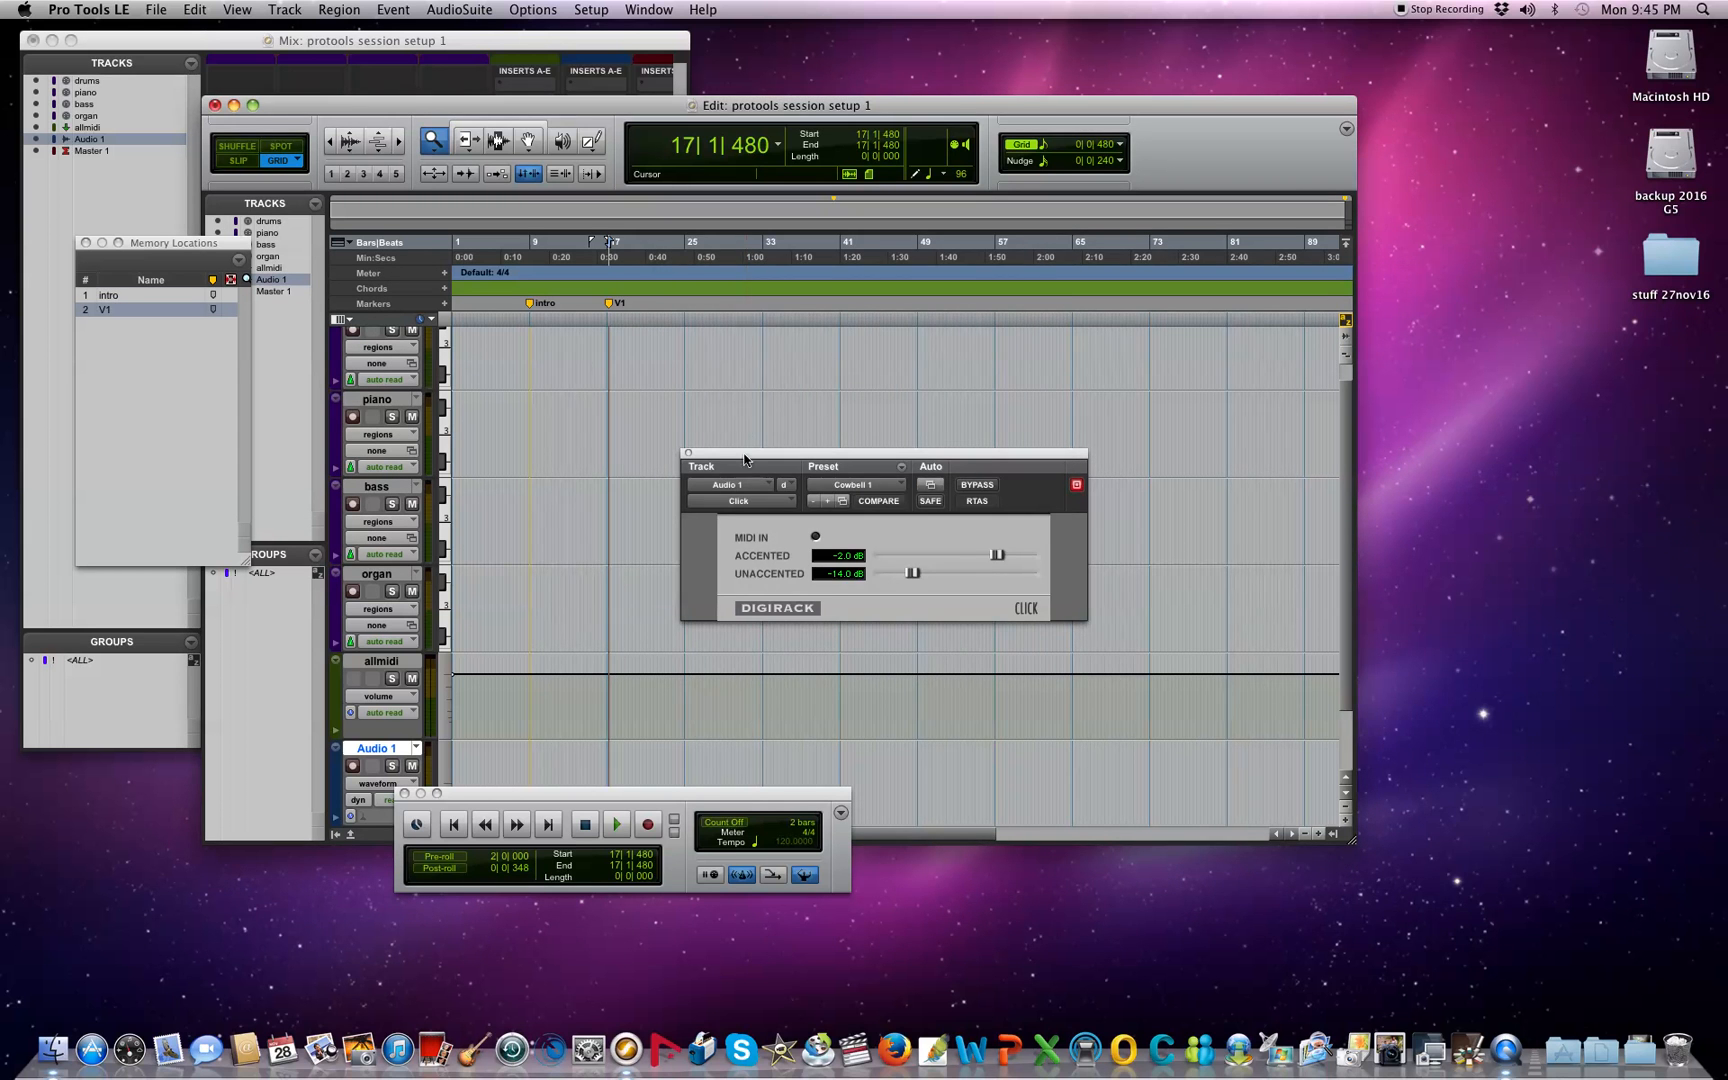
Step: Place the edit cursor at 25|1|000 and create a marker memory location named C1 there
click(685, 316)
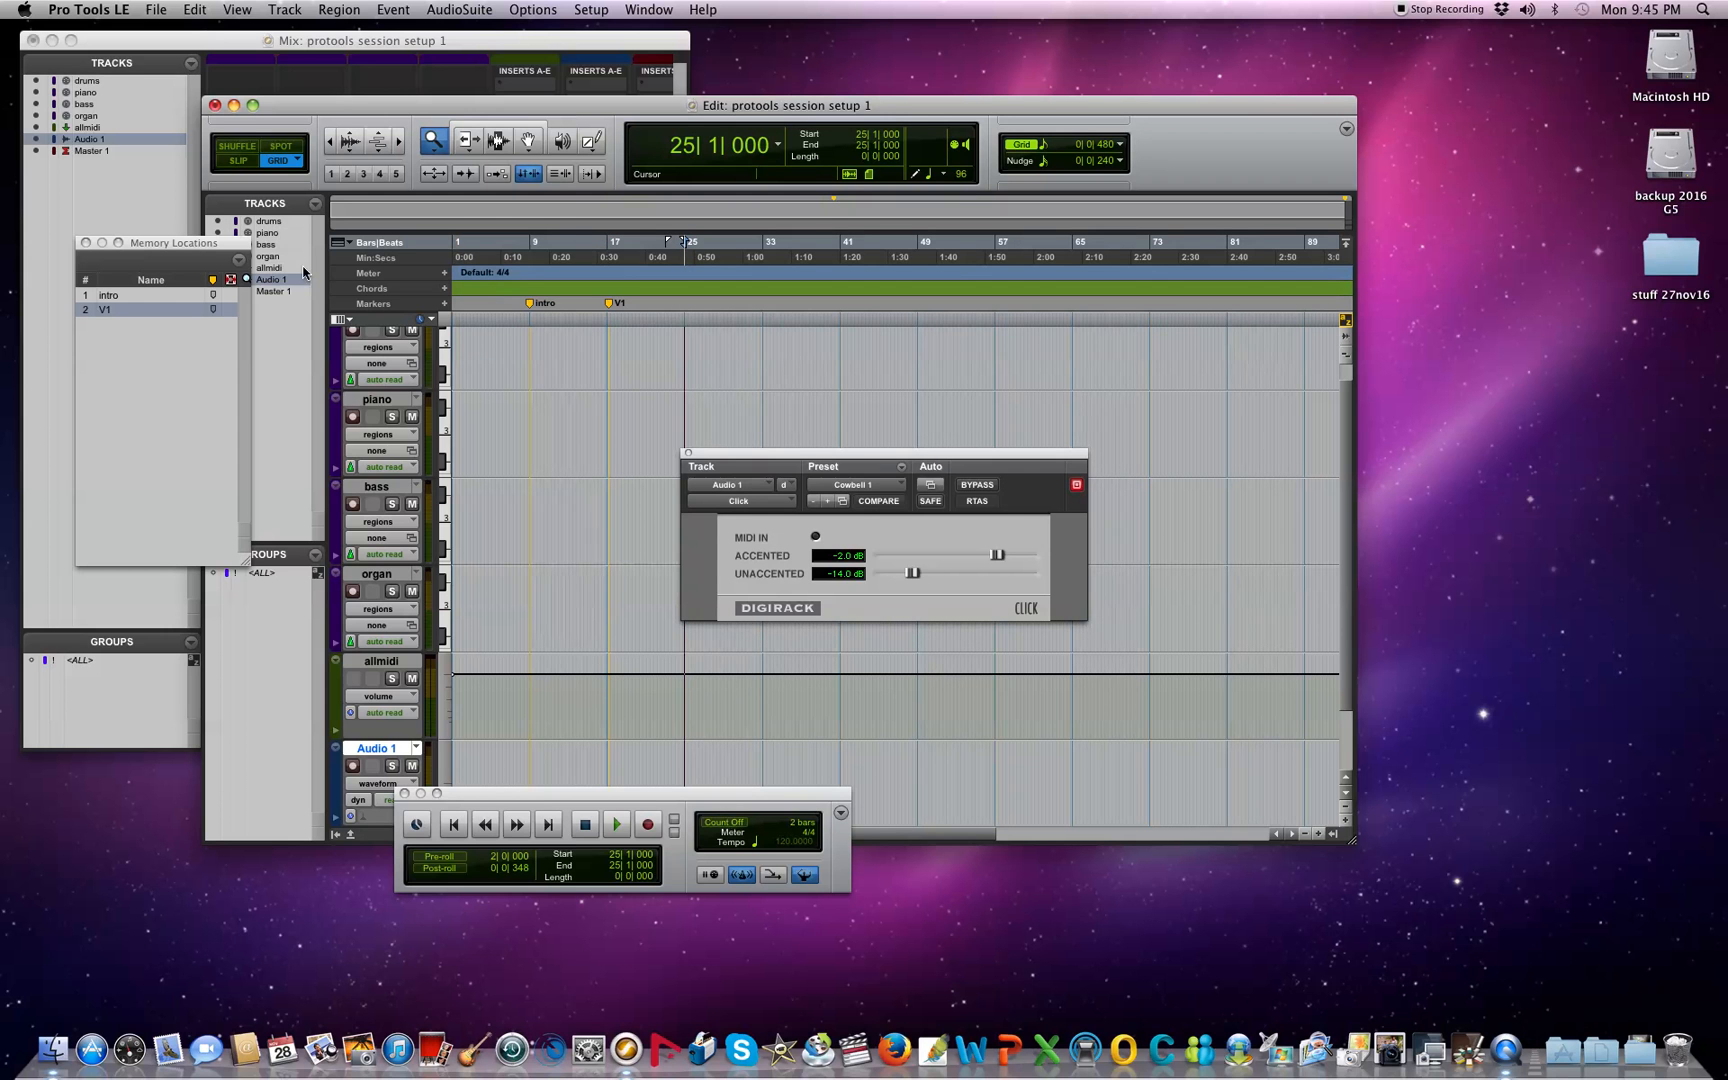
click(239, 261)
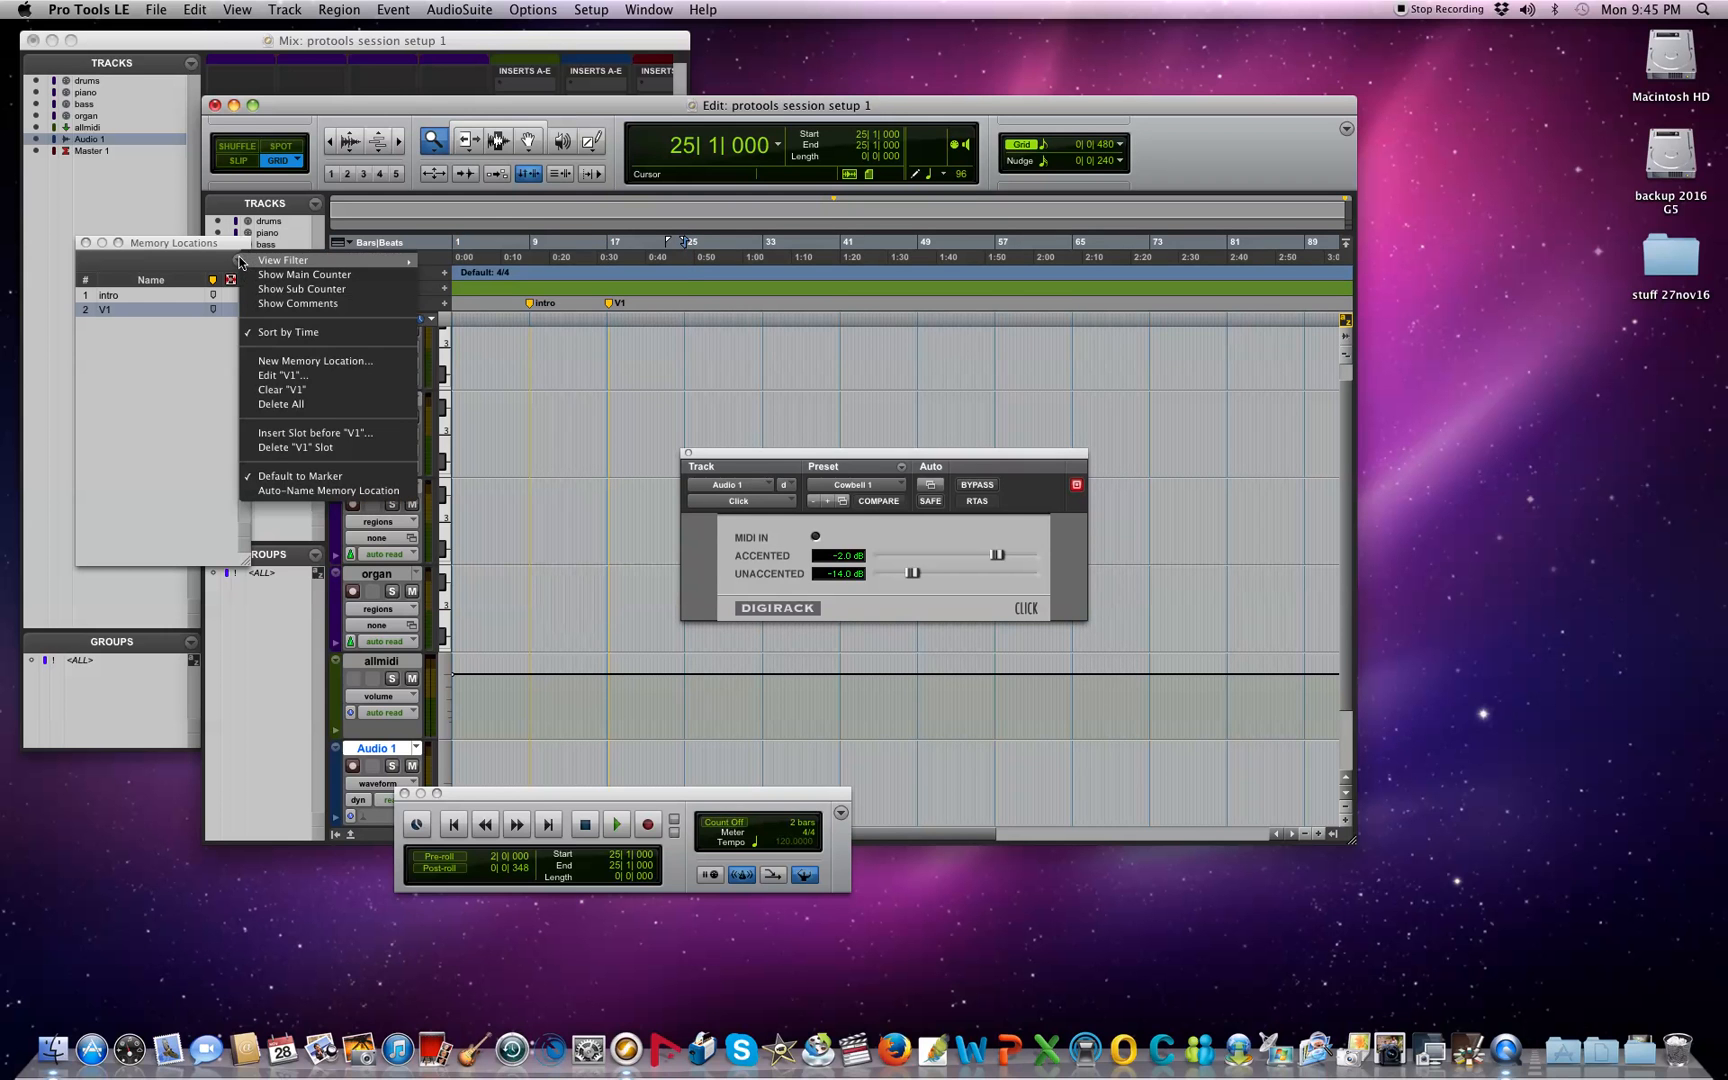
click(263, 361)
text(C1)
key(Return)
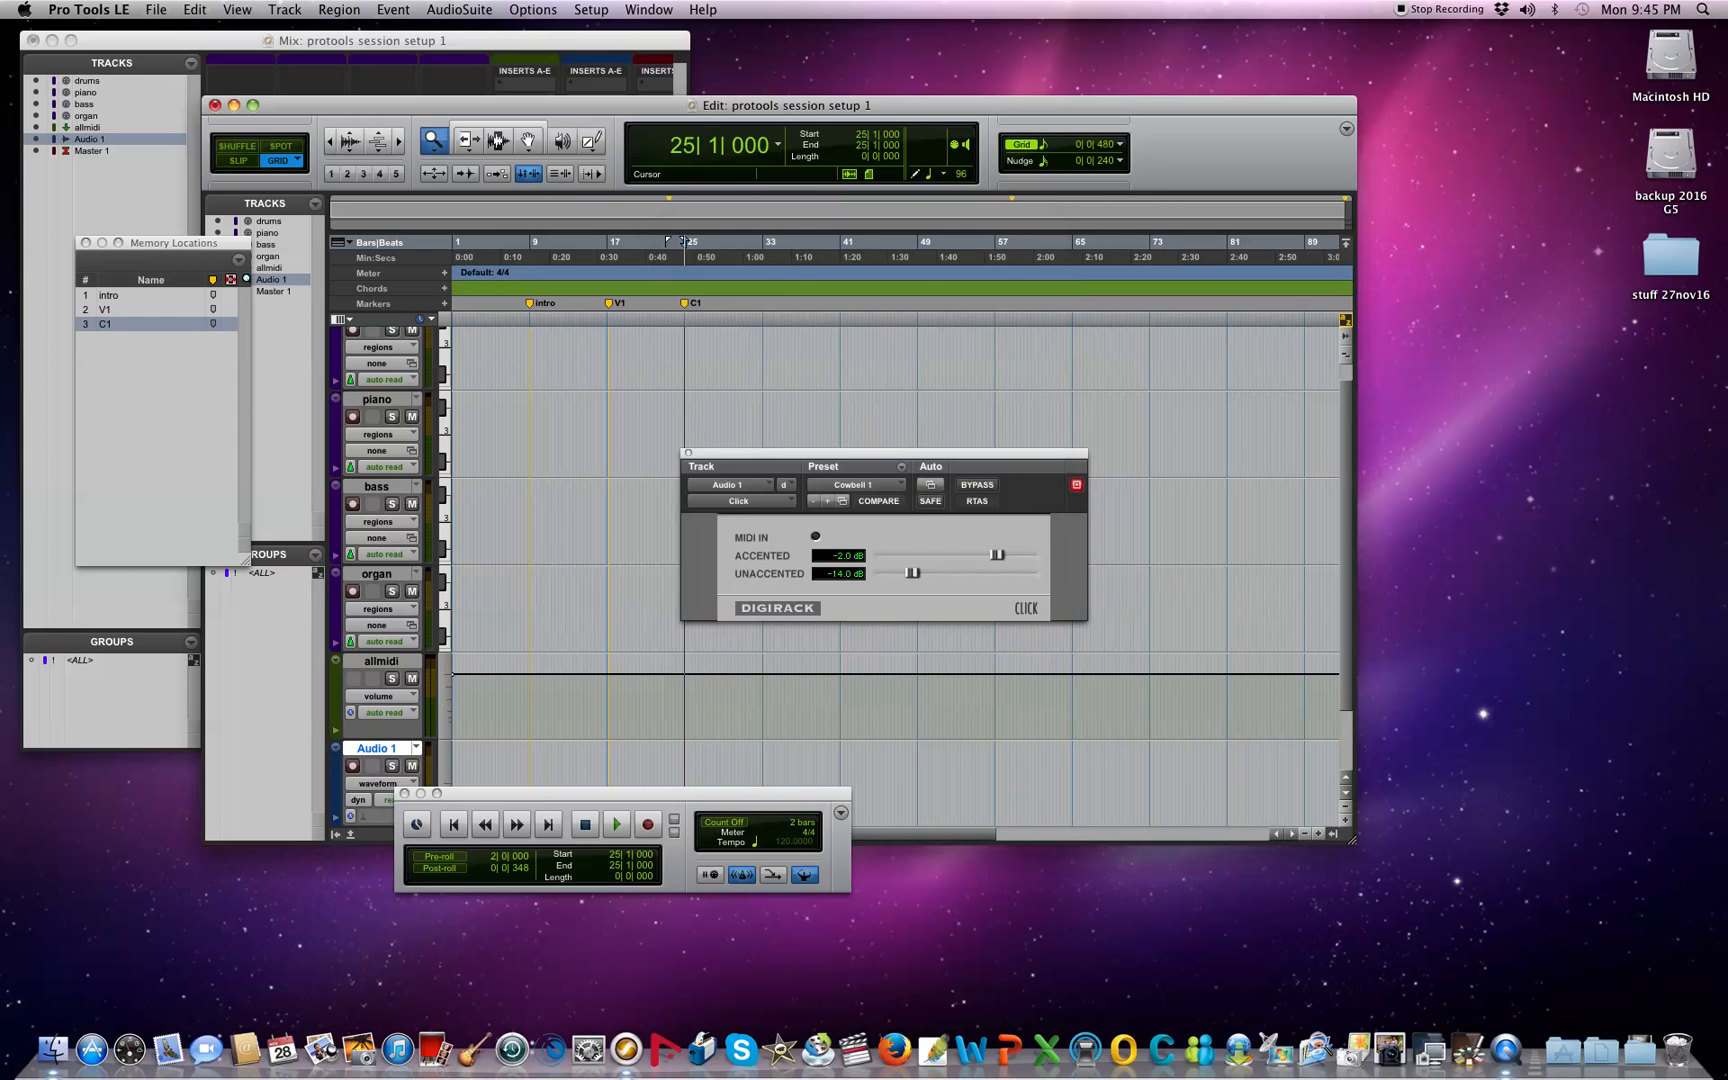
Step: Move the Click plug-in window clear of the middle of the timeline and save the session
drag(776, 456, 1044, 455)
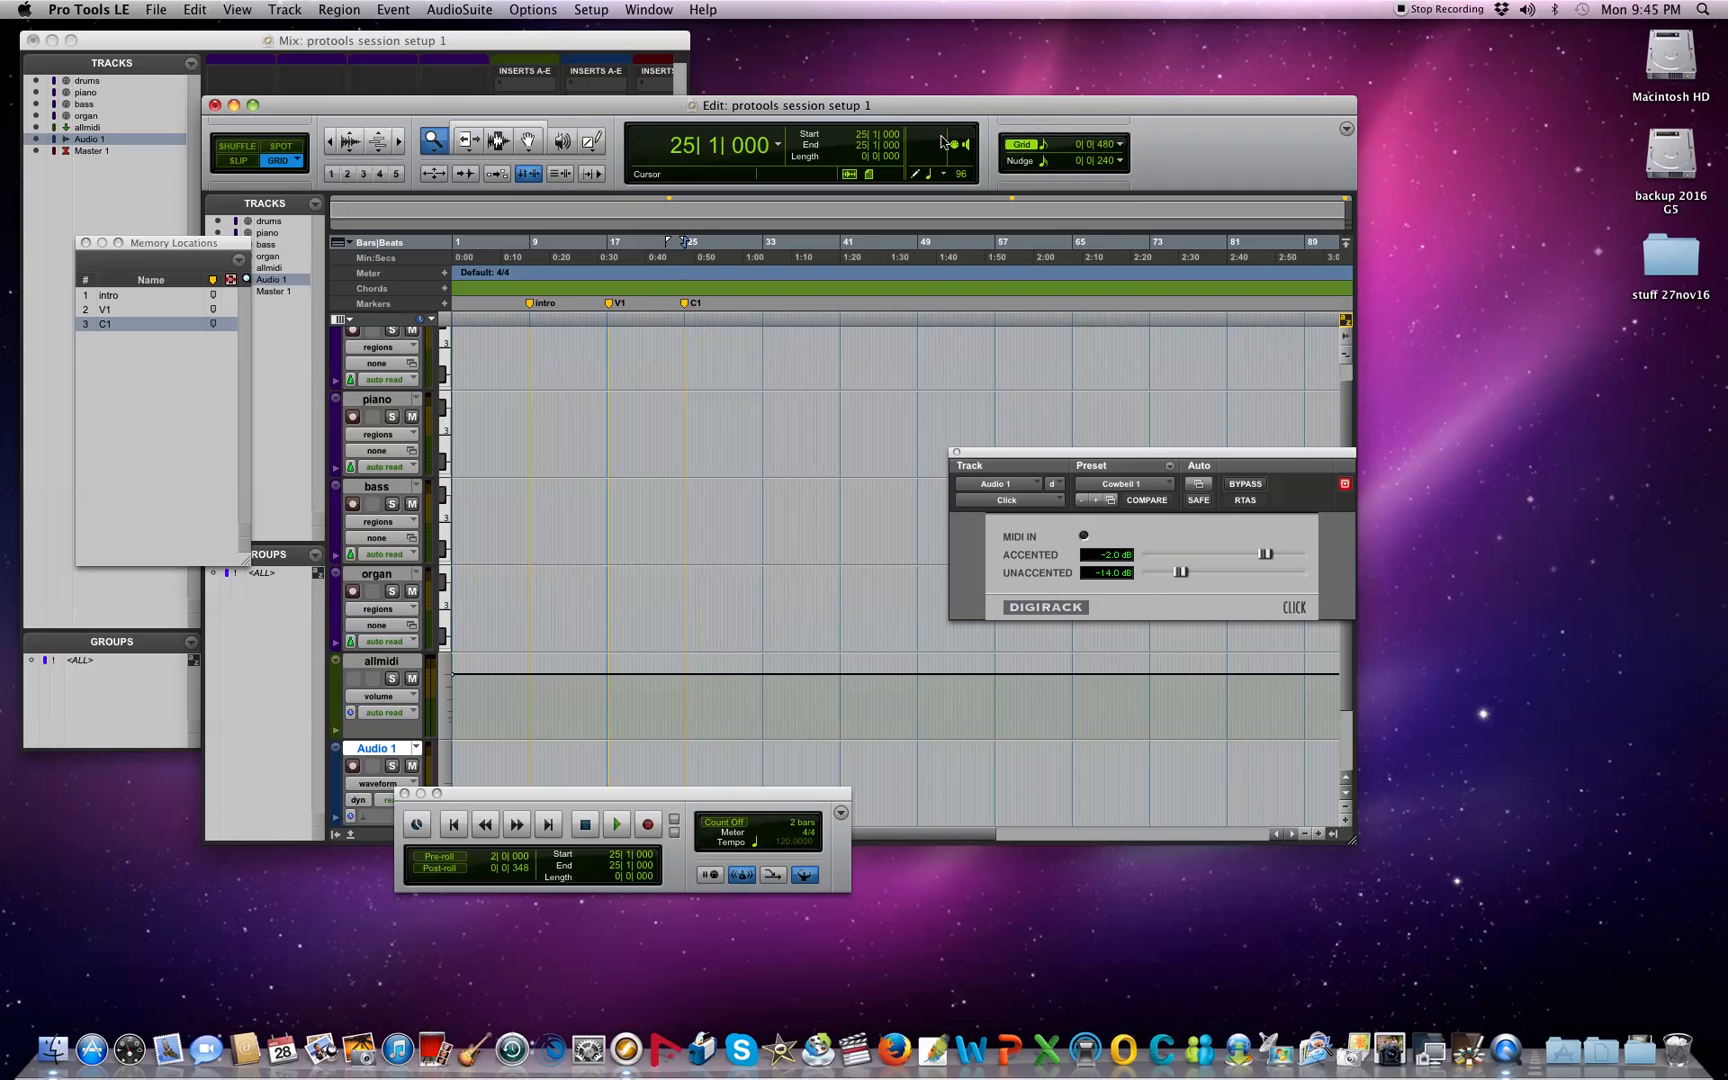
click(156, 10)
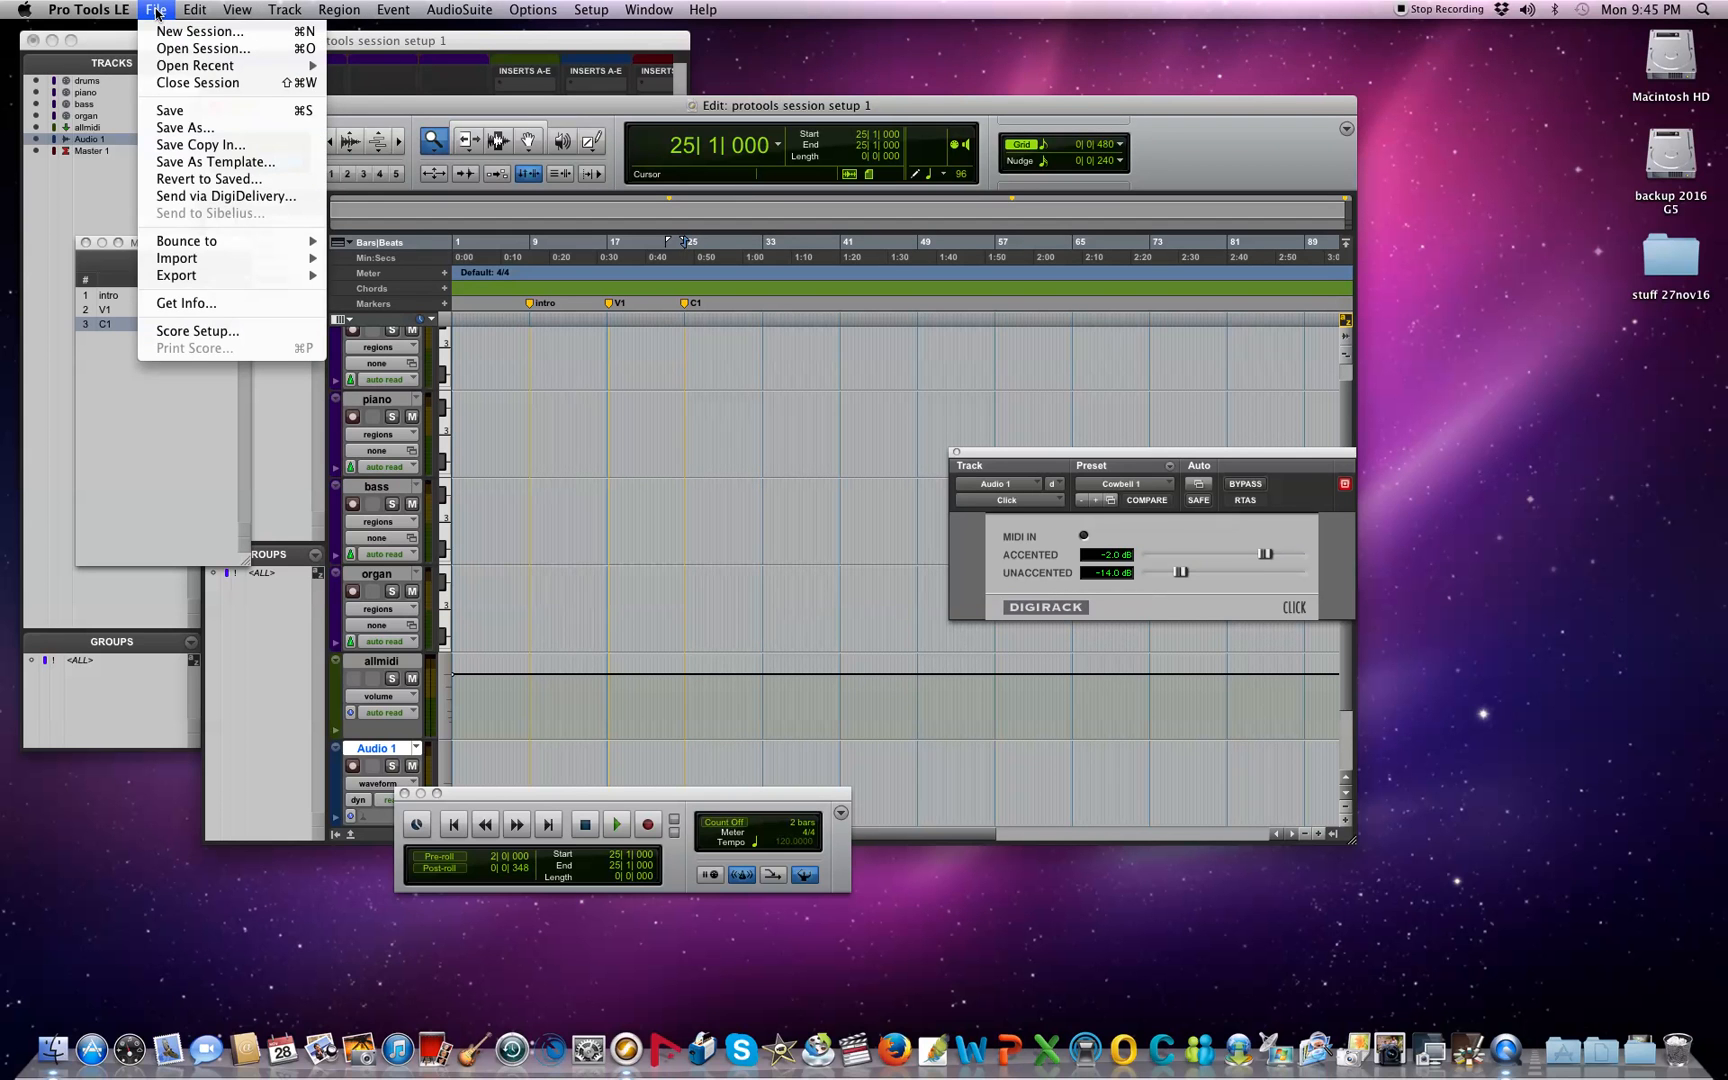
click(185, 113)
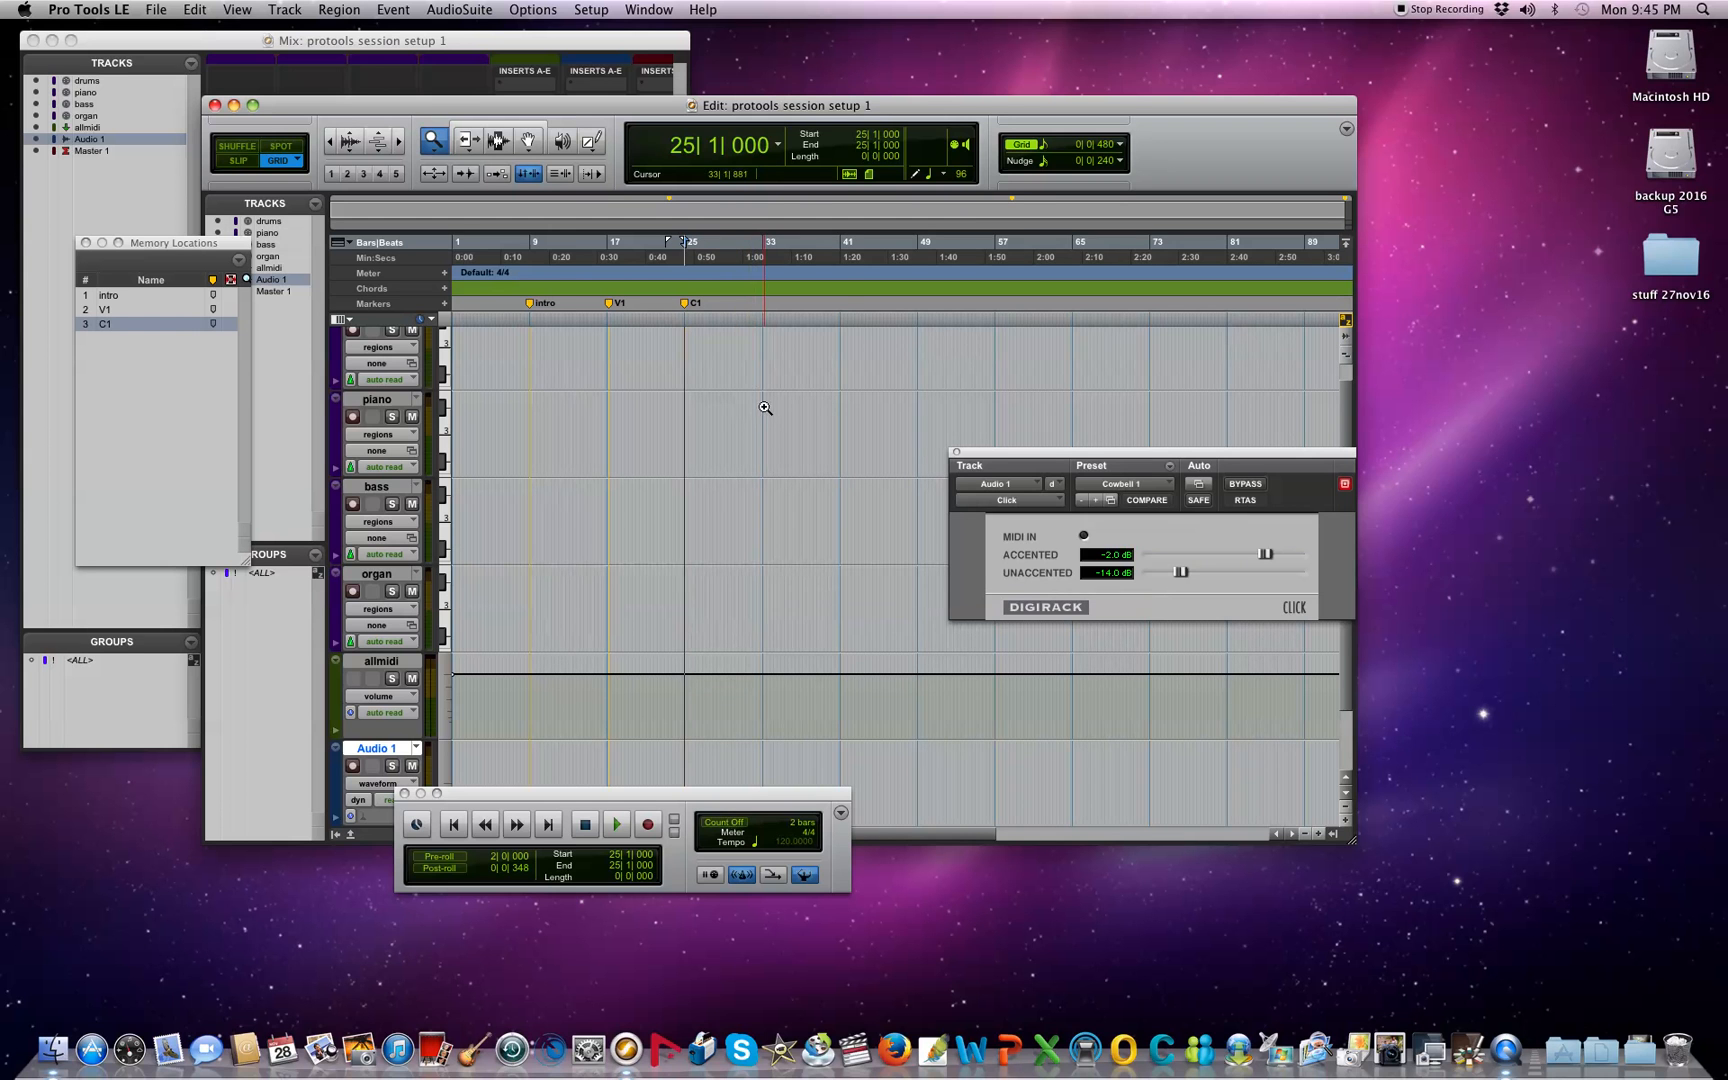
Step: Recall the intro, V1 and C1 memory locations in turn, finishing on intro
click(147, 295)
click(145, 310)
click(140, 322)
click(139, 296)
click(140, 311)
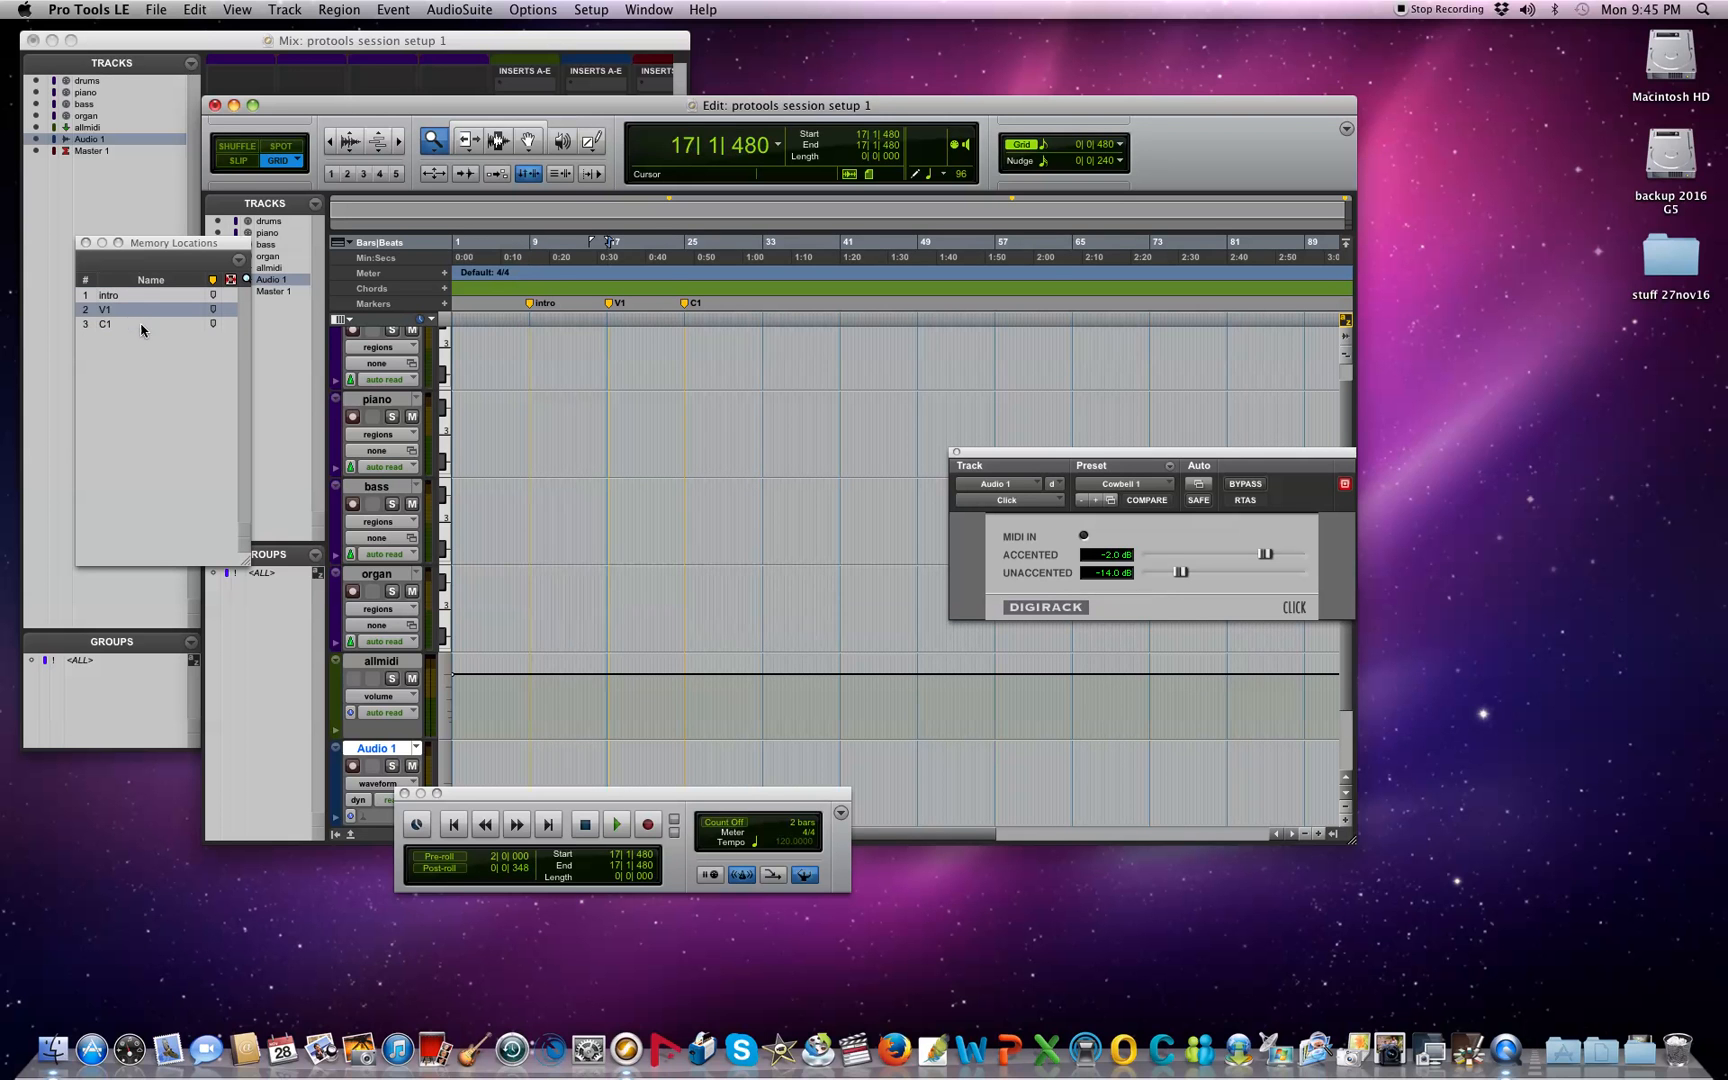
click(142, 324)
click(142, 297)
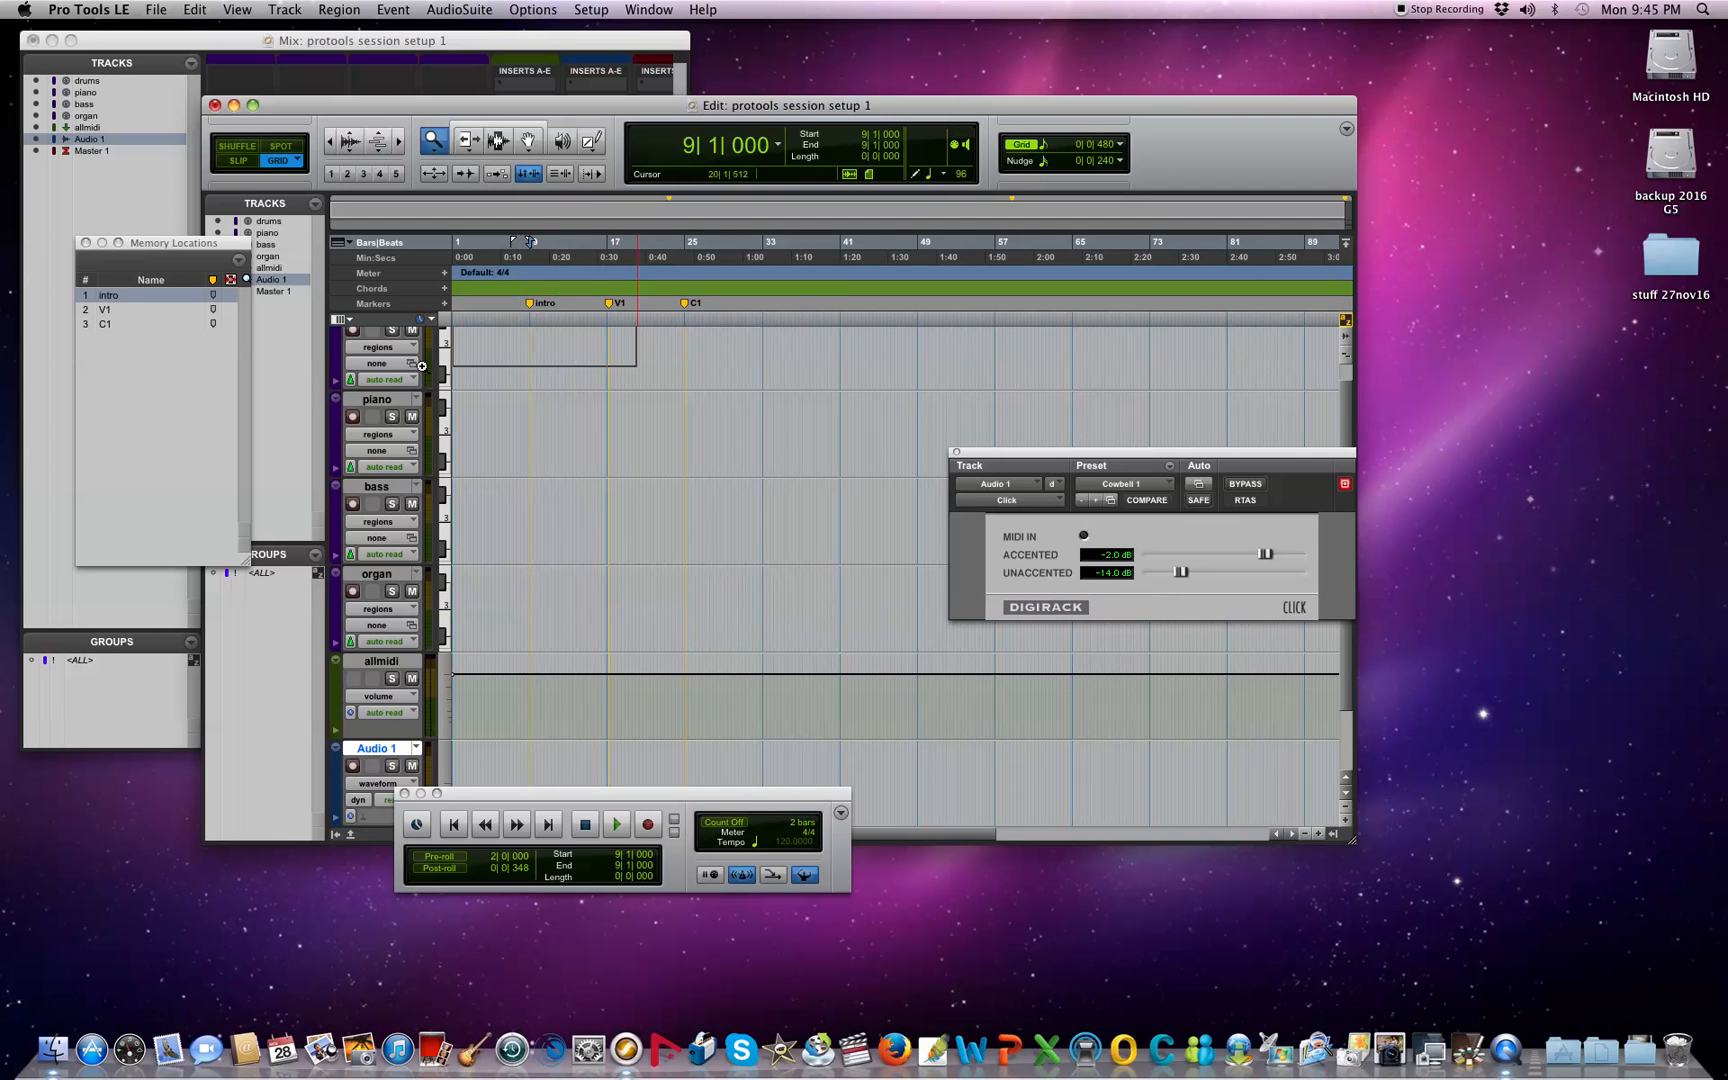
Step: Set the grid value to 1/16 note and play the session briefly from the intro marker
drag(428, 366, 432, 368)
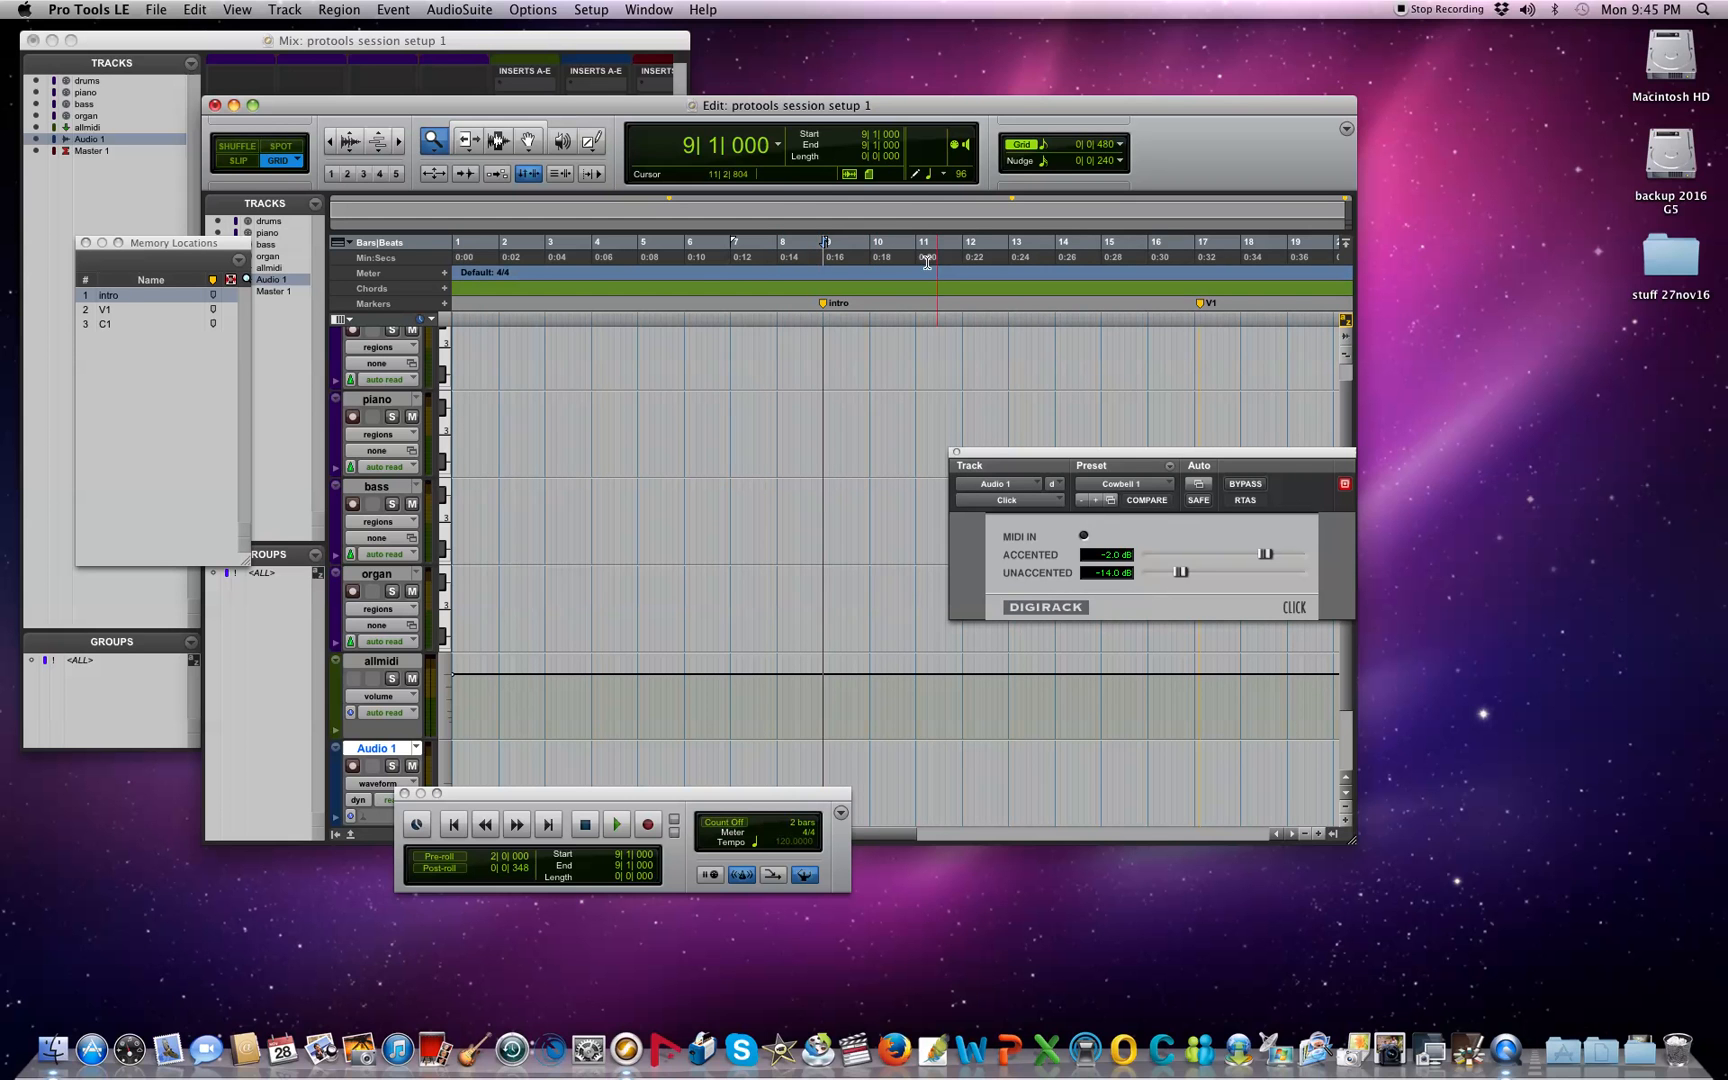
click(1121, 147)
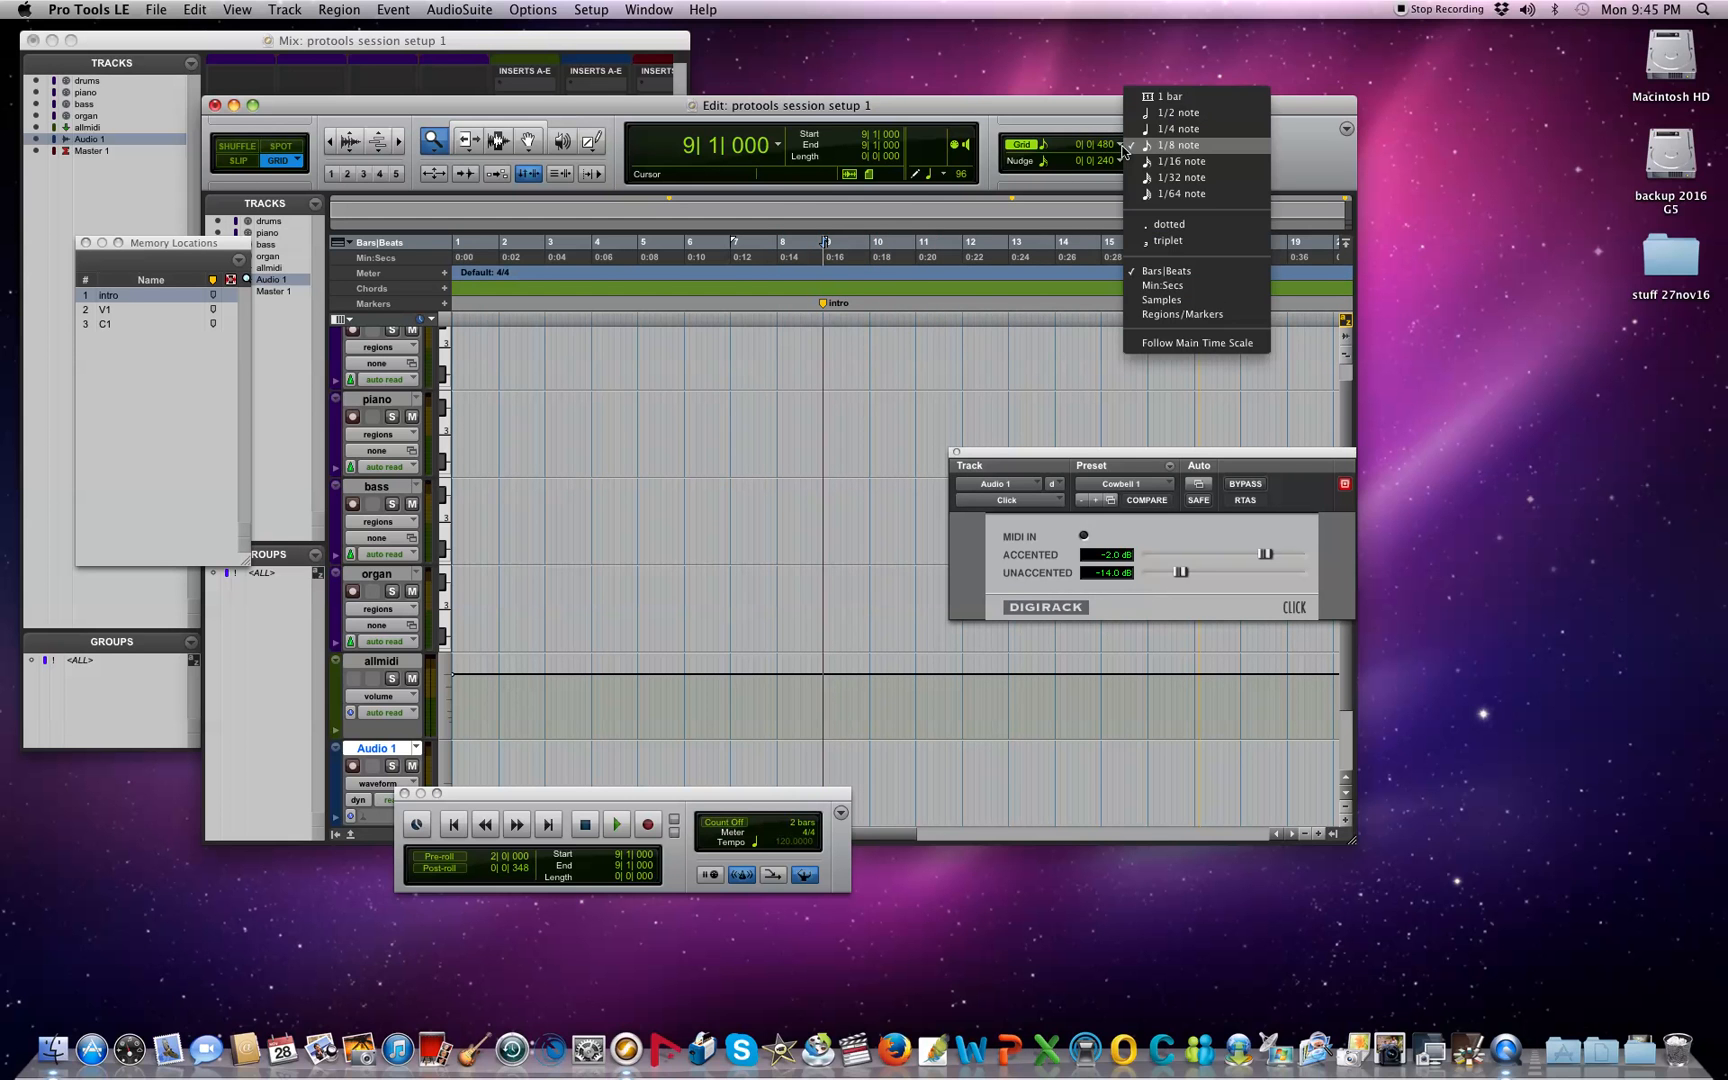
click(1178, 161)
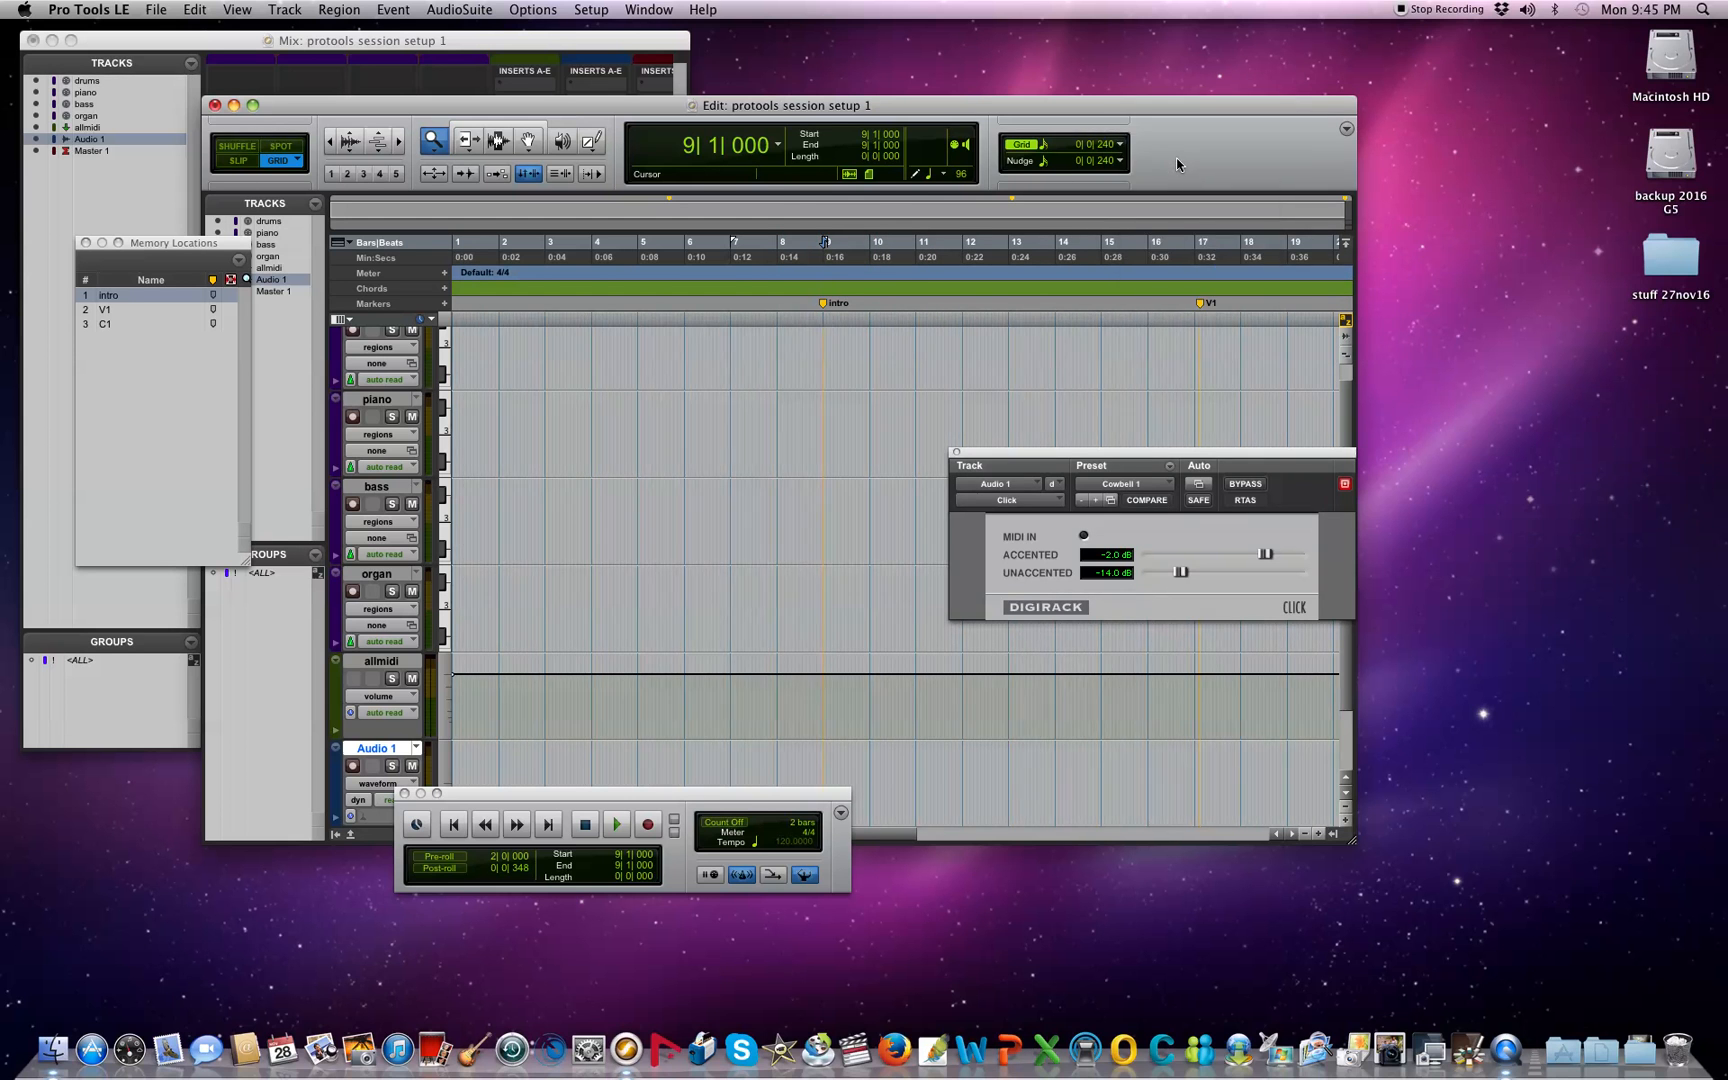
key(space)
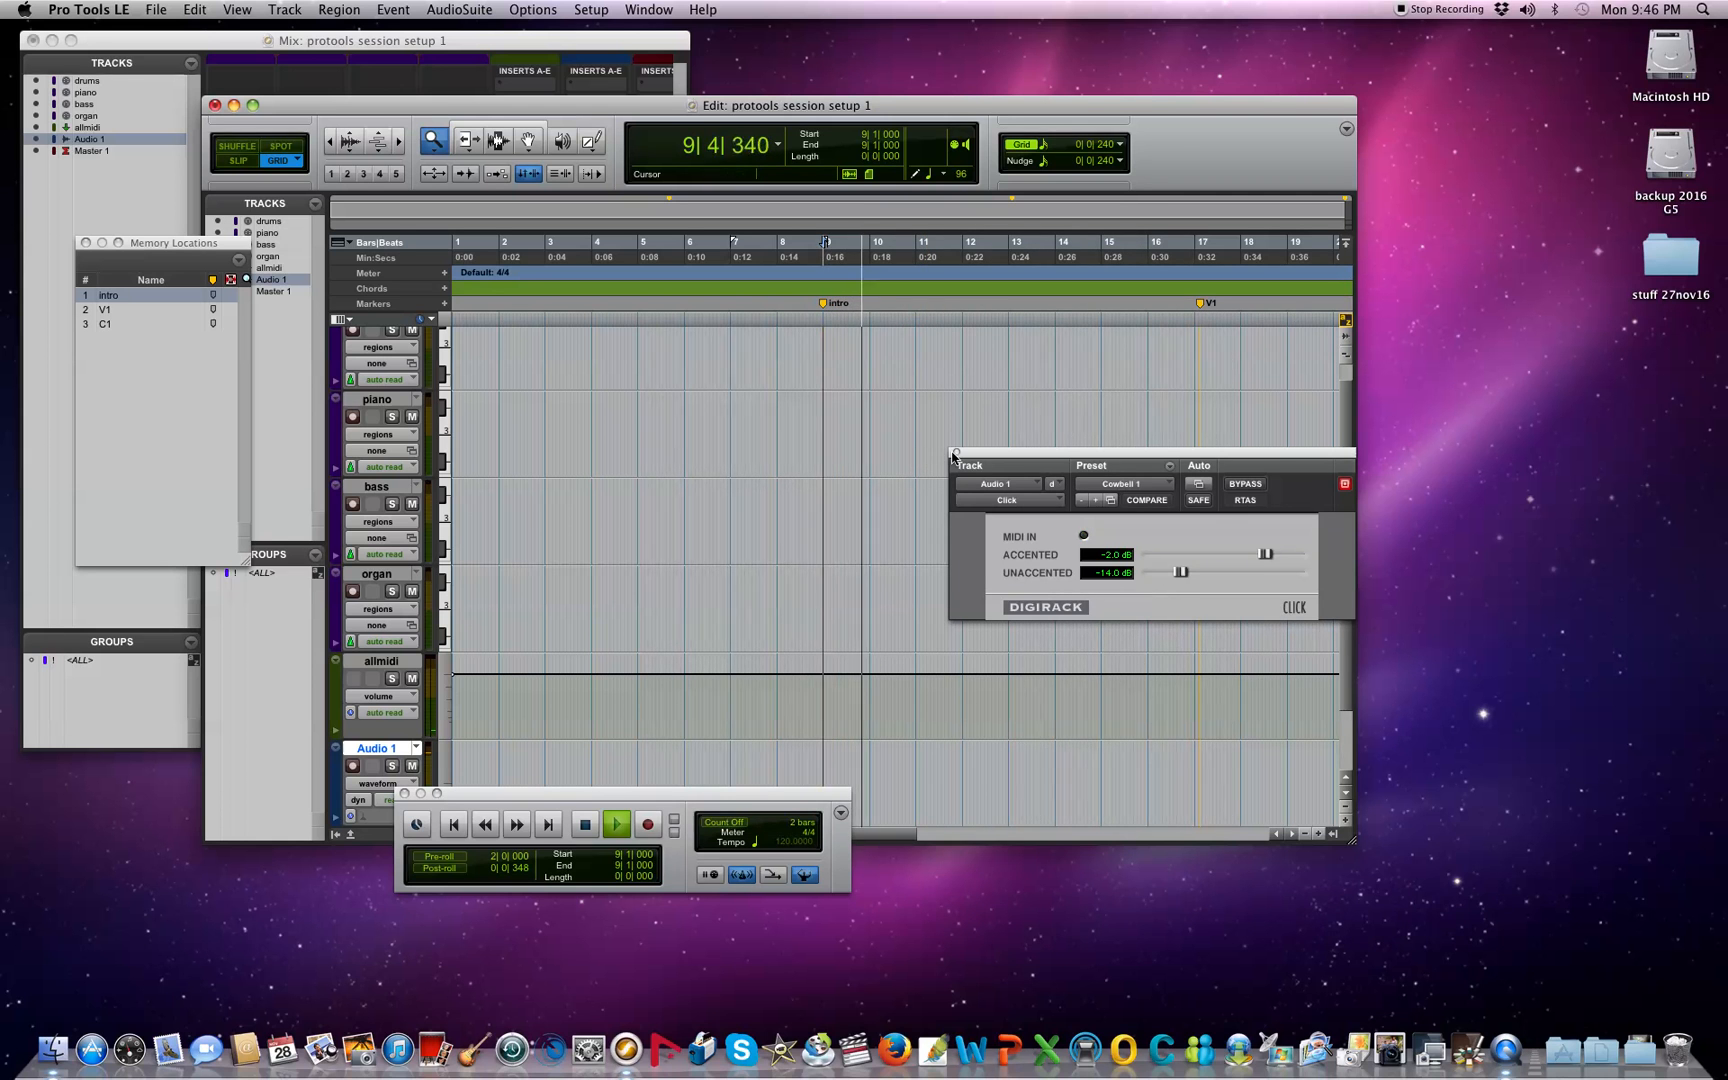
key(space)
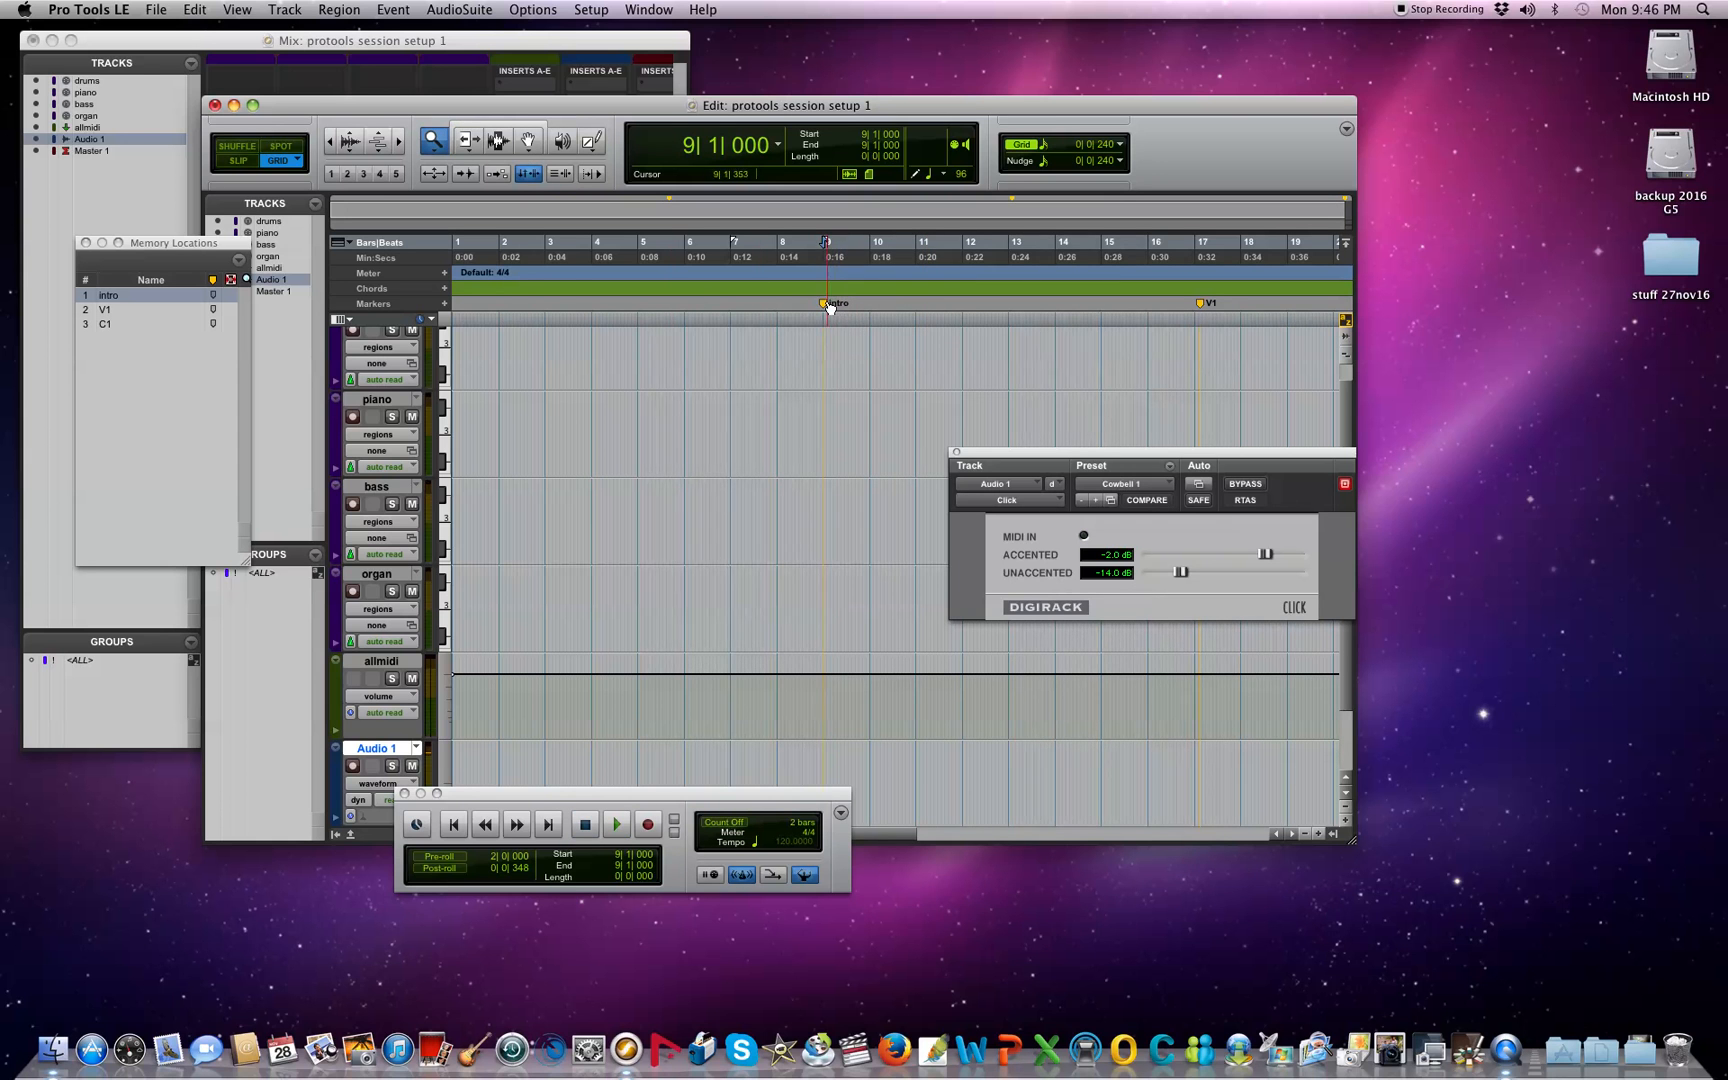
Step: Move the intro marker to bar 2 and the V1 marker to bar 6 on the Markers ruler
drag(823, 303, 499, 302)
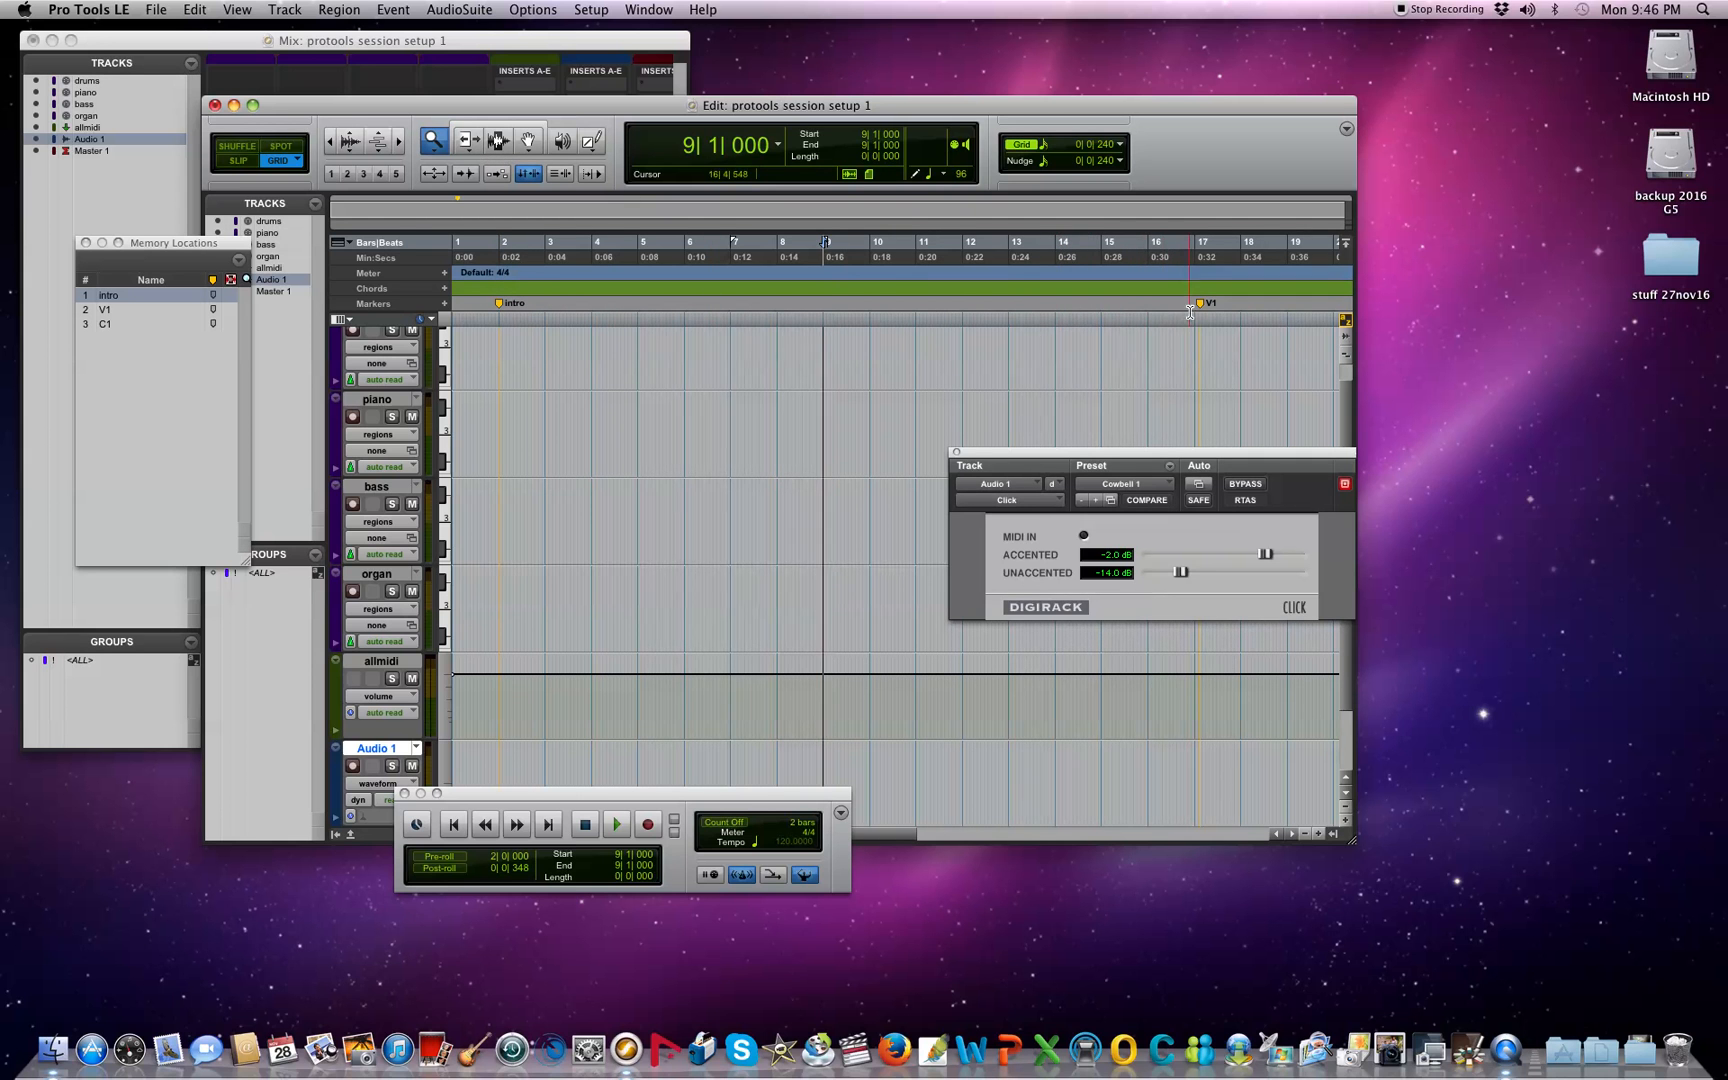
mouse_move(1205, 305)
mouse_down()
mouse_move(648, 301)
mouse_move(684, 303)
mouse_up()
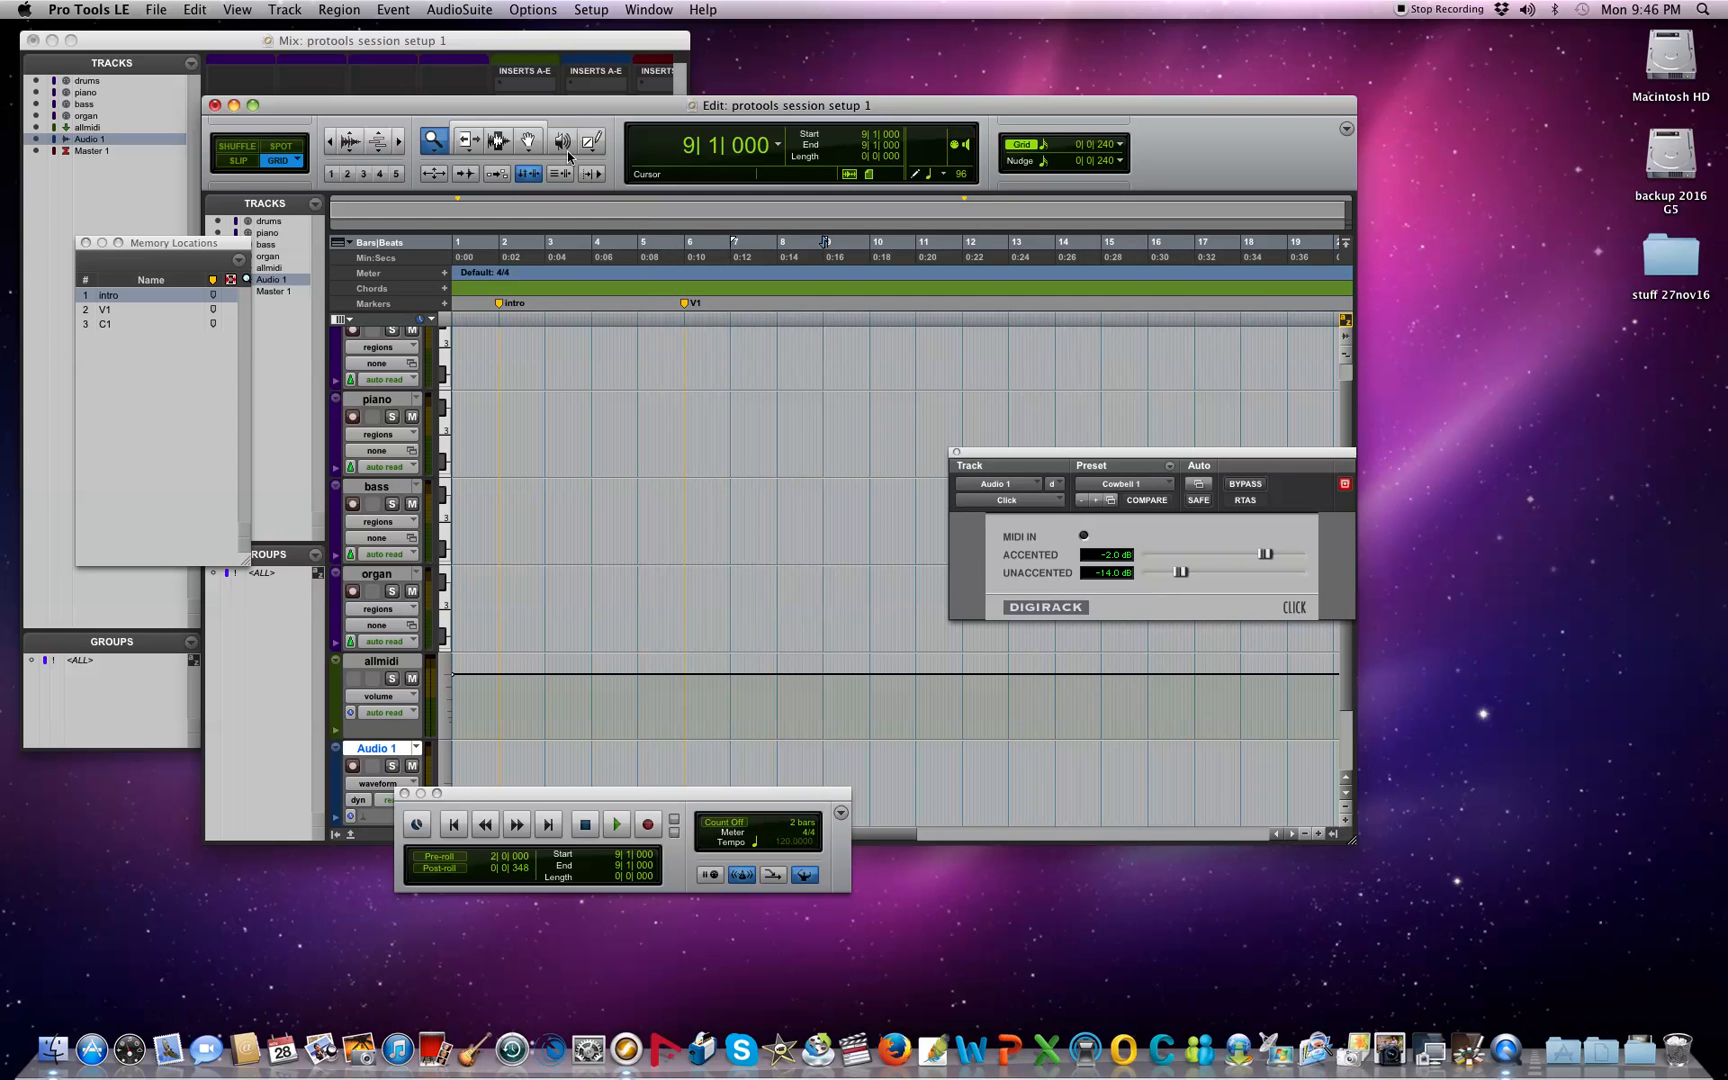
Step: Move the Click plug-in window off the MIDI tracks and step through zoom presets 1 to 5 on the timeline
drag(712, 388, 452, 330)
drag(1012, 468, 1017, 672)
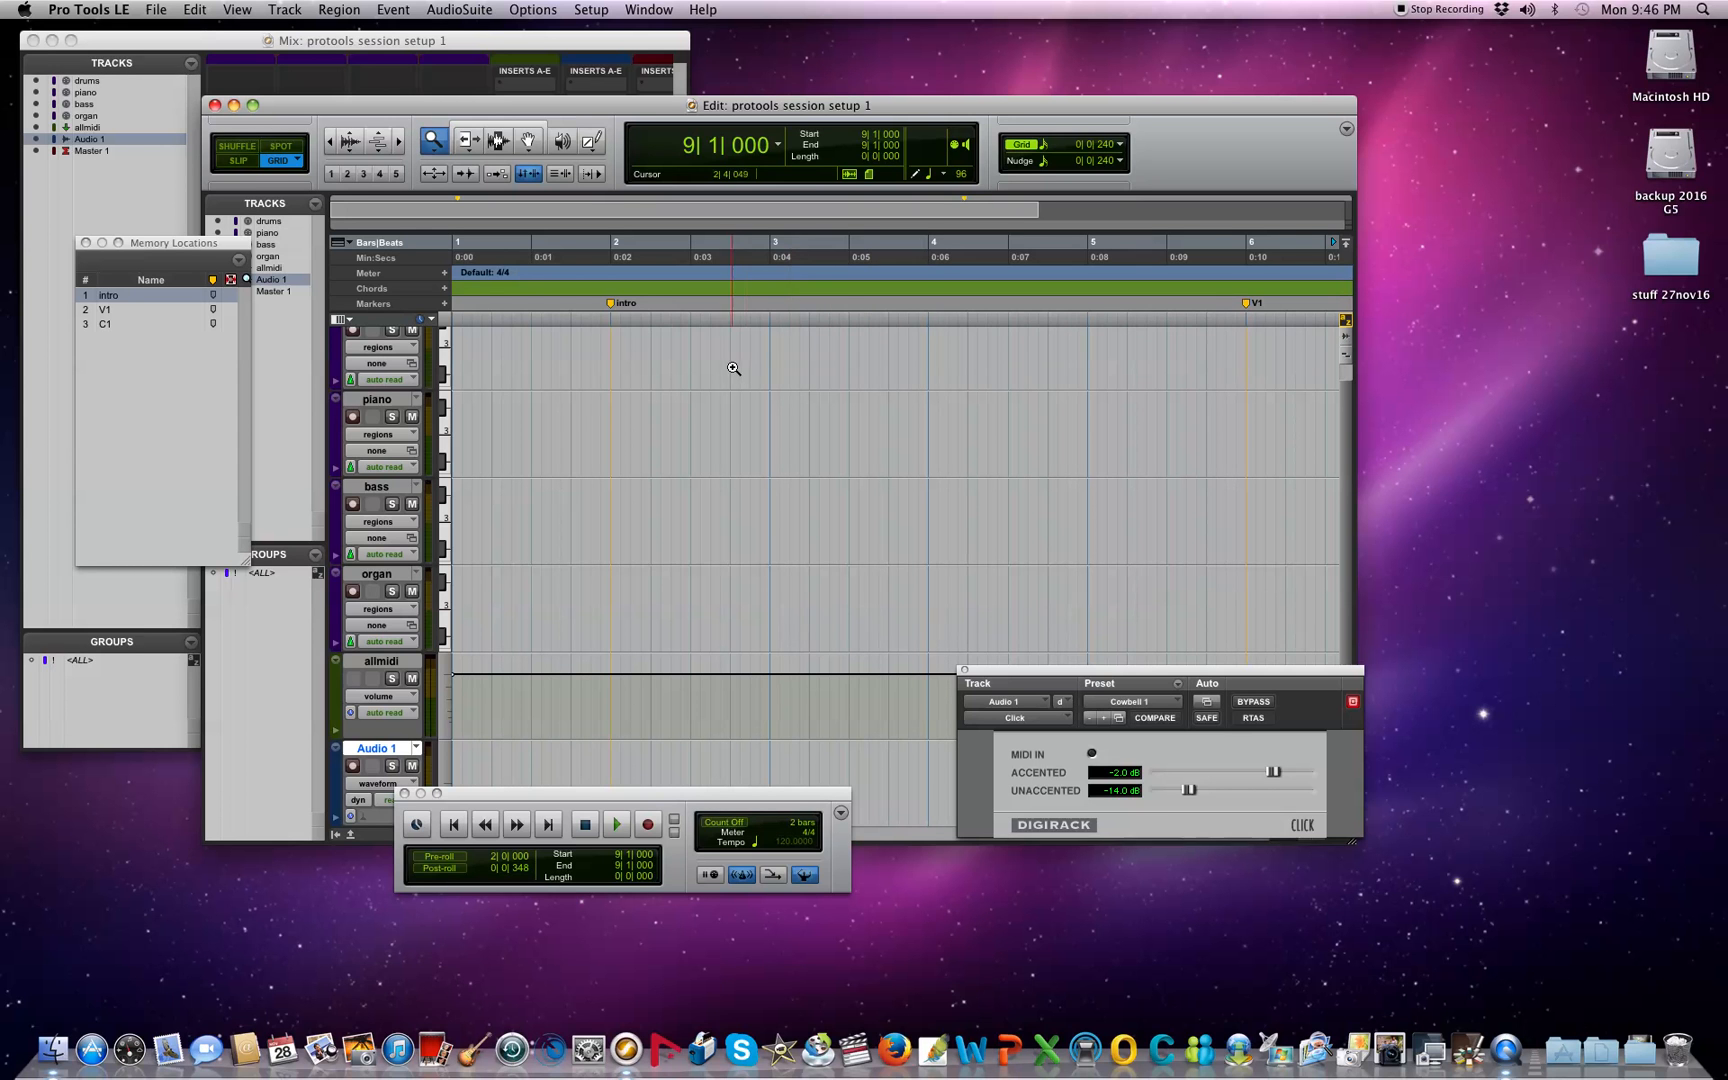
click(333, 174)
click(346, 174)
click(364, 174)
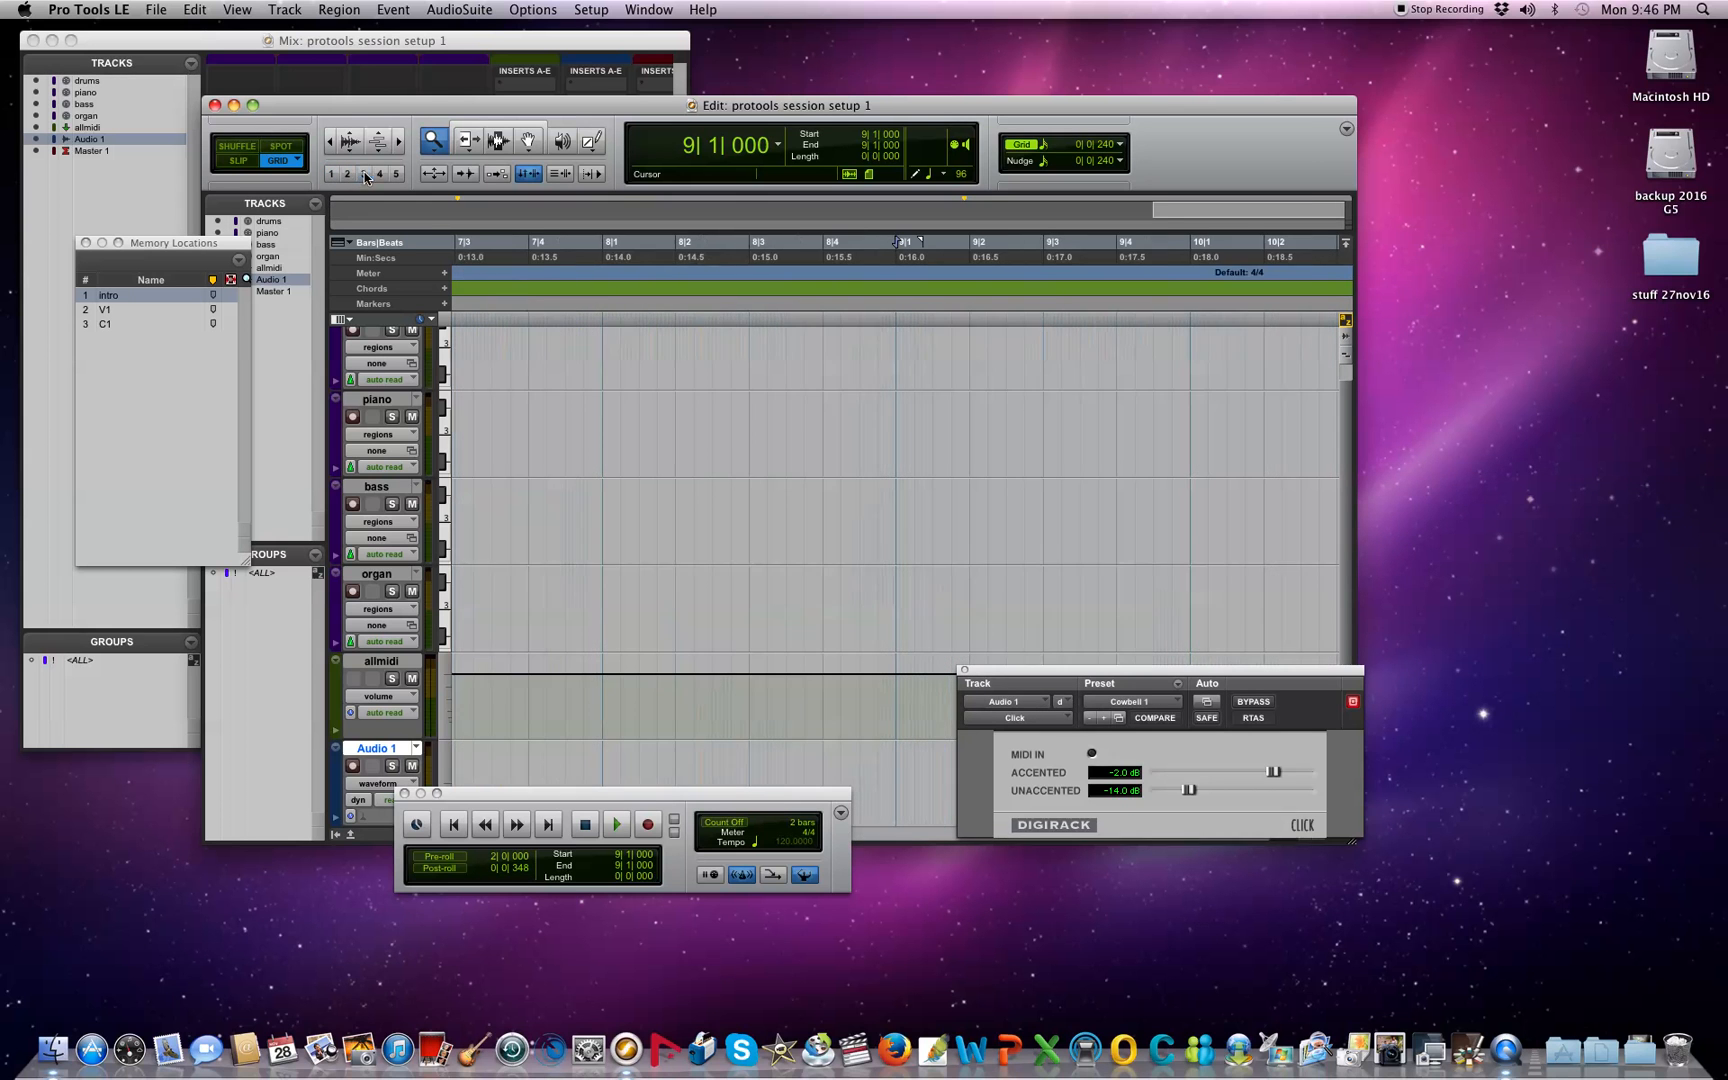
click(380, 174)
click(396, 174)
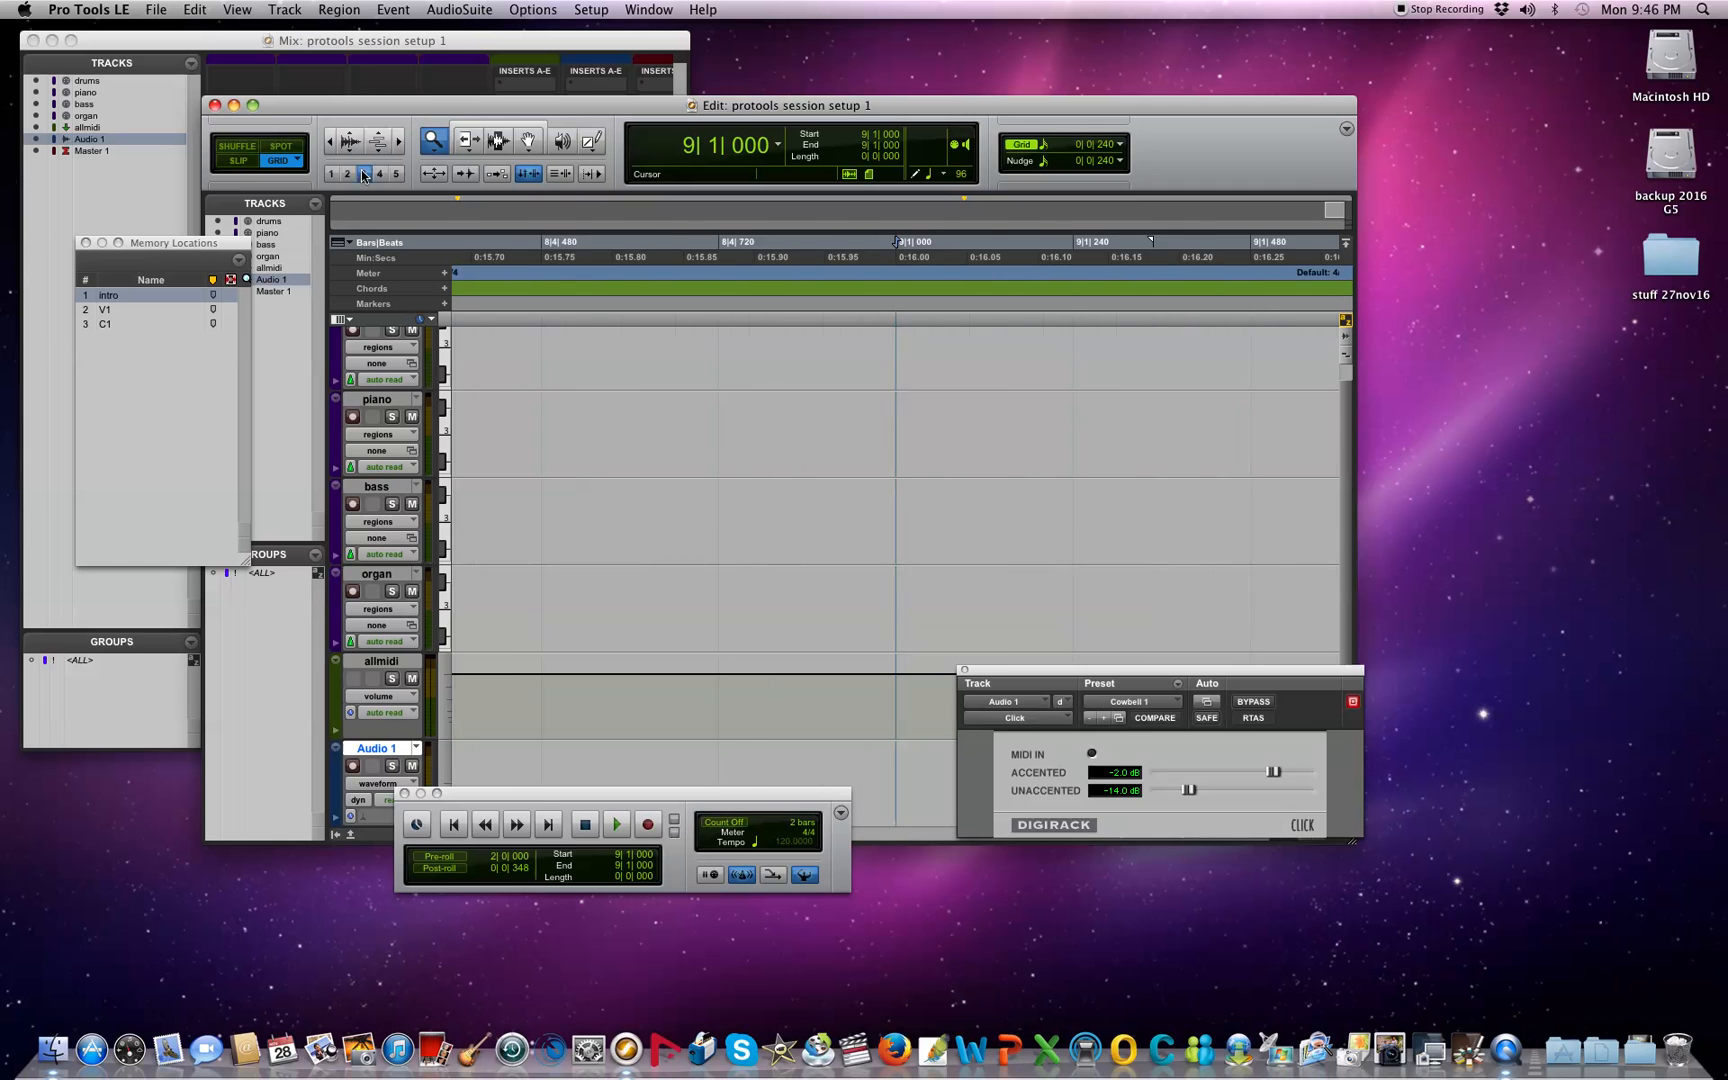
click(331, 174)
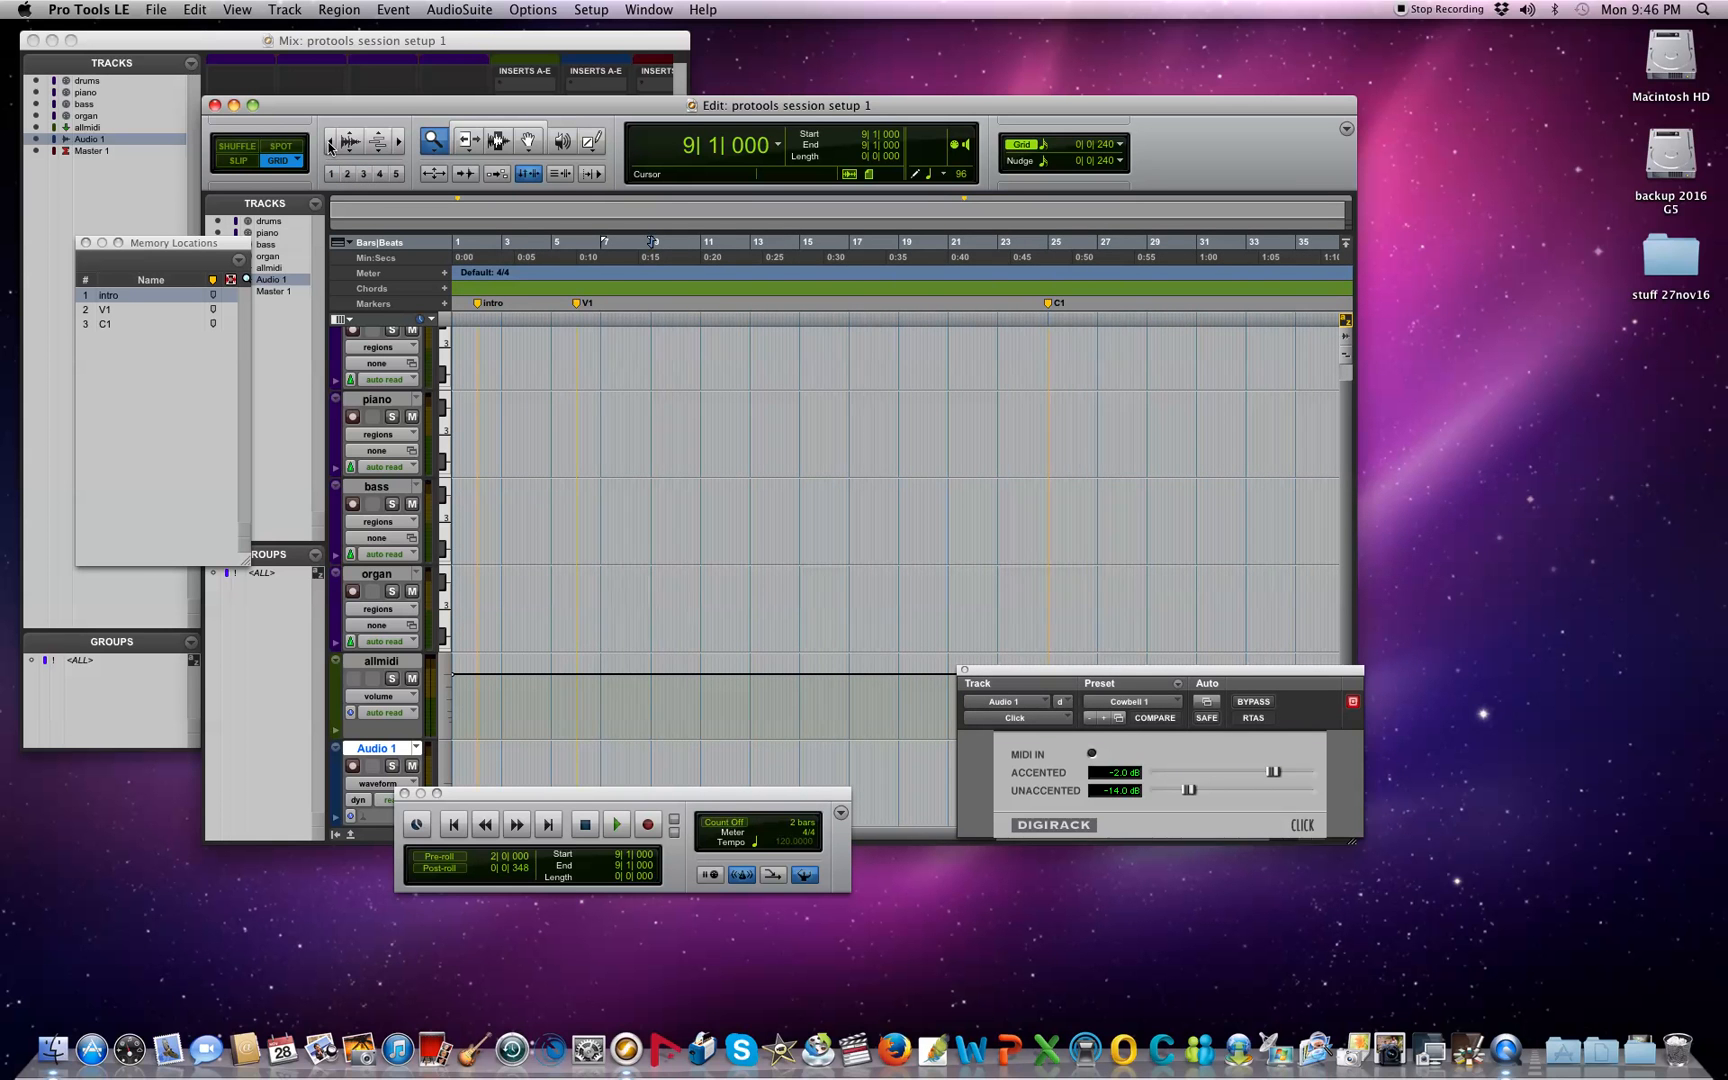
Step: Try the horizontal zoom on the timeline, zooming in and out around the edit cursor
click(330, 143)
click(398, 146)
click(398, 146)
click(398, 146)
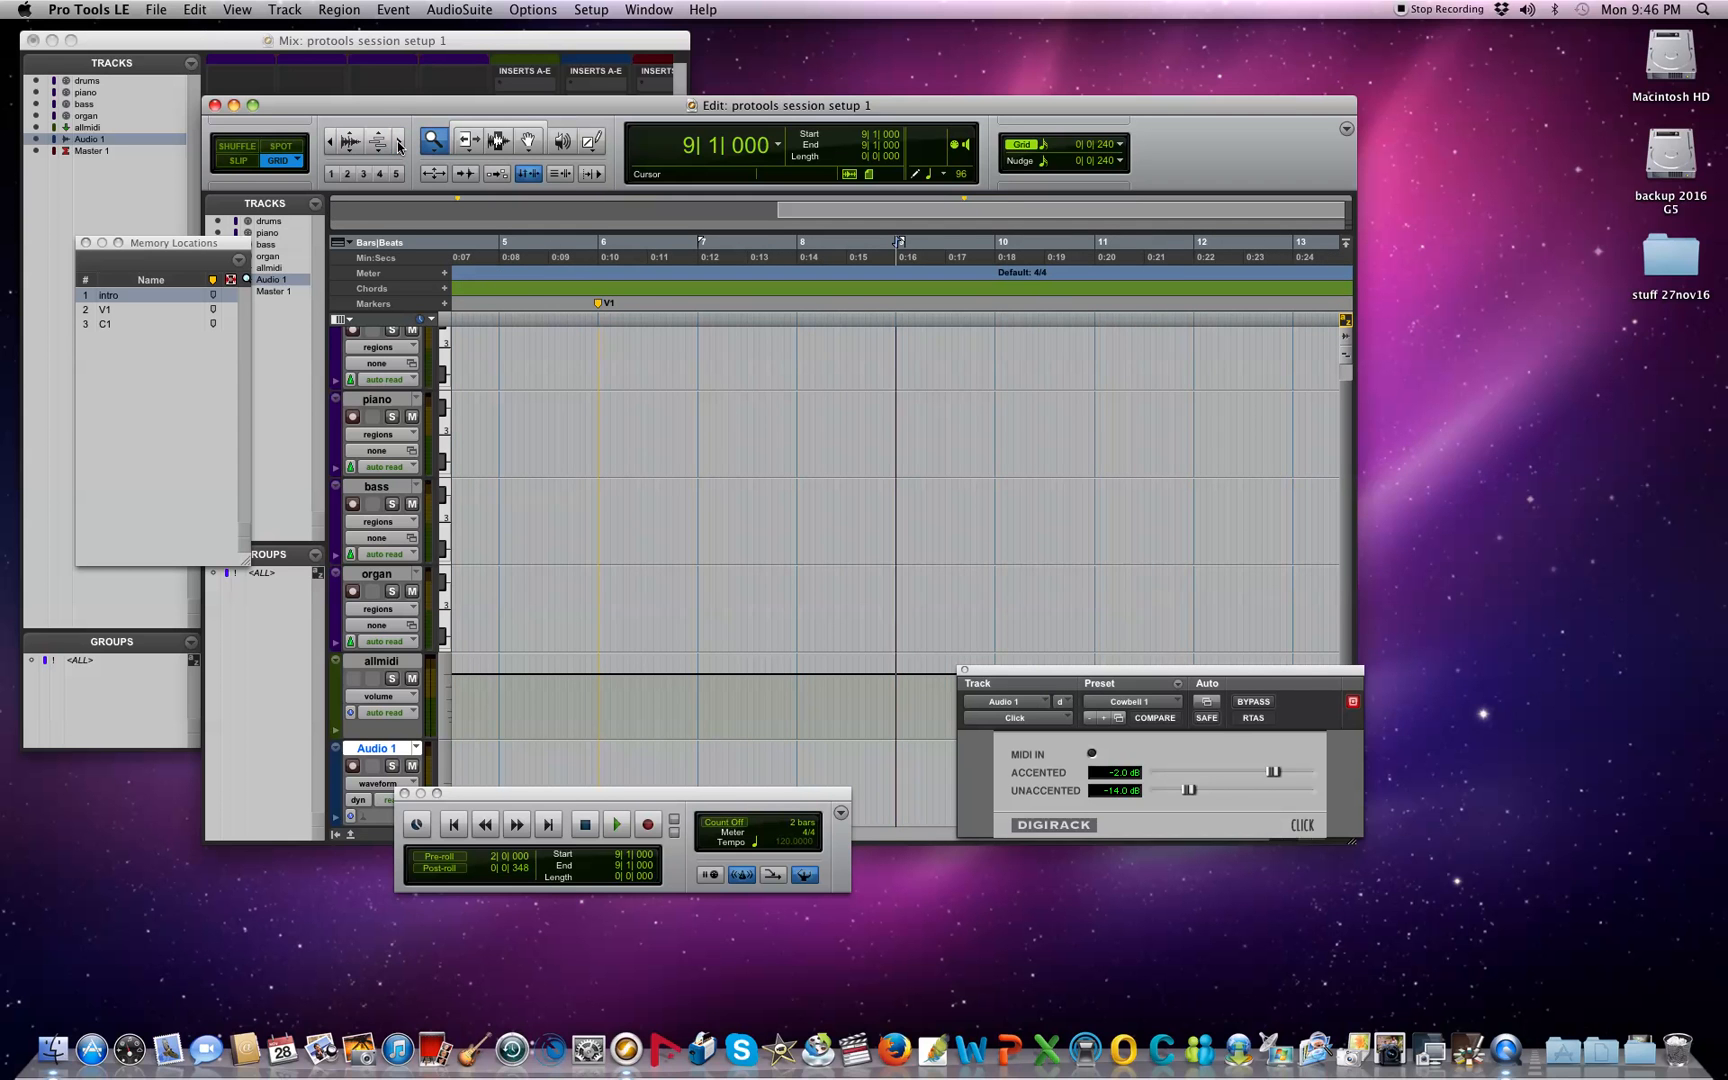
click(331, 143)
Step: Recall the intro memory location, apply zoom preset 3, and play the session briefly from that marker
click(141, 297)
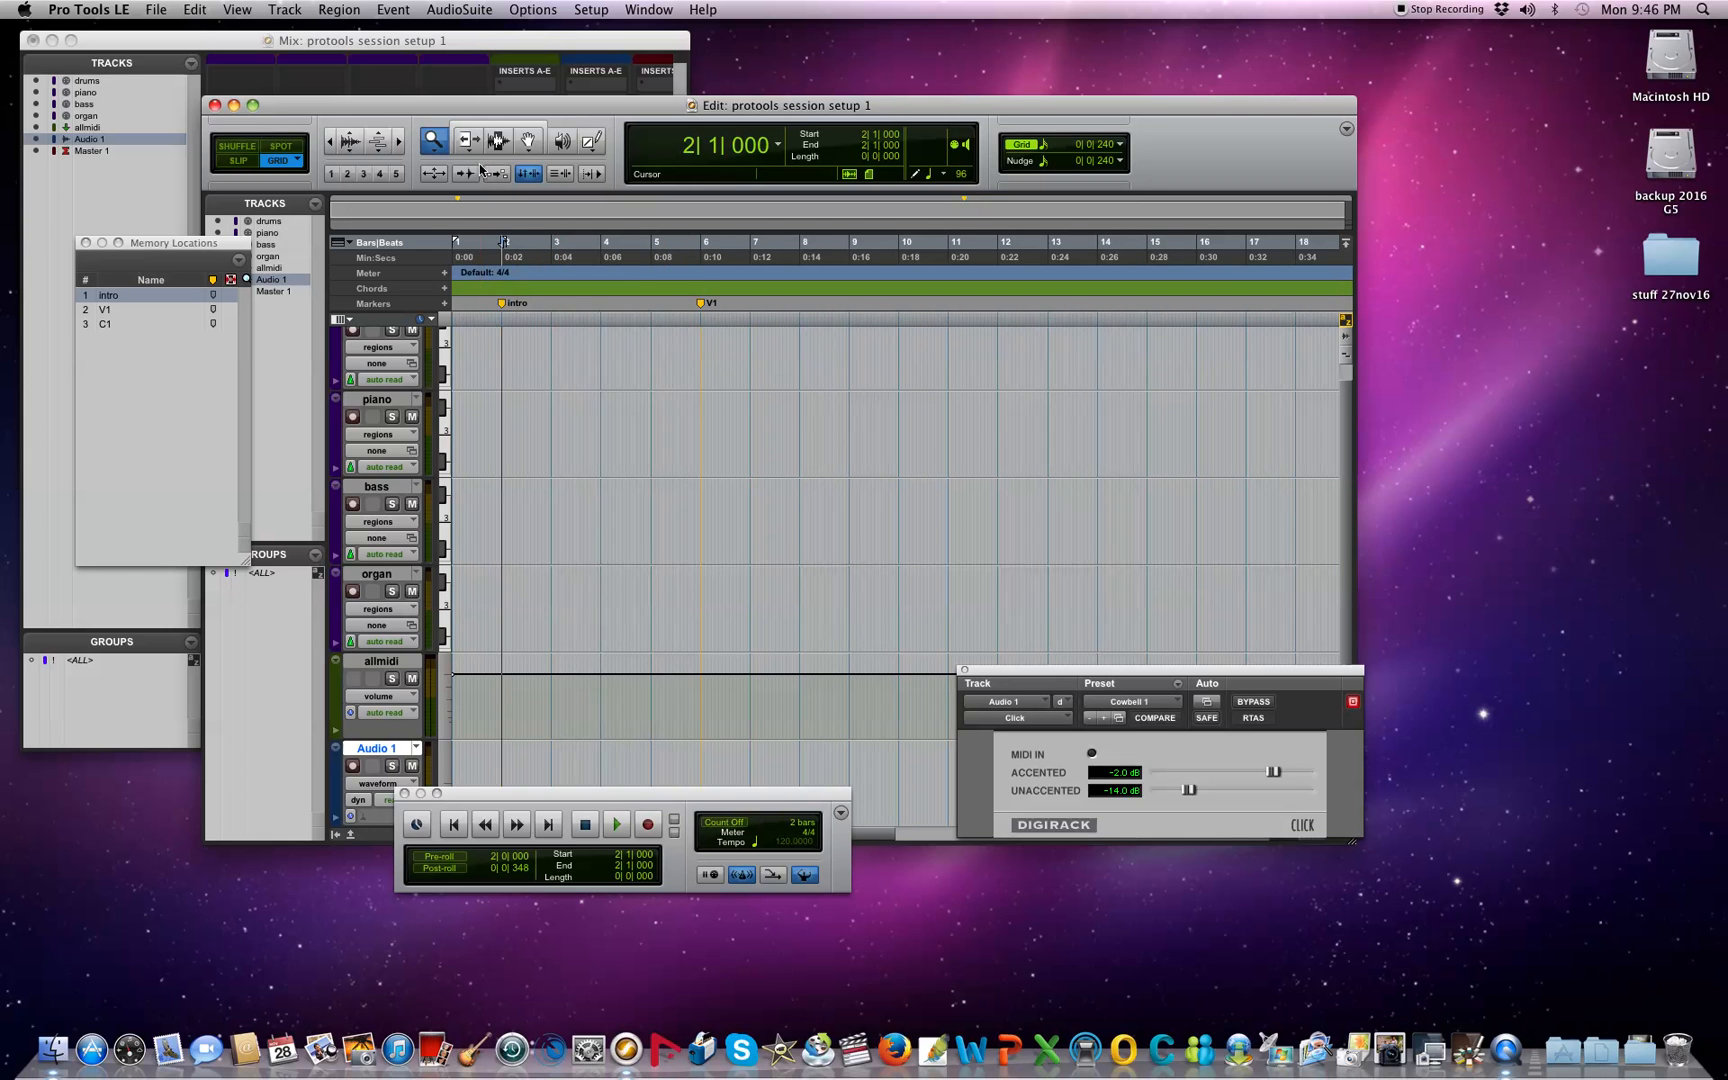
click(348, 175)
click(364, 175)
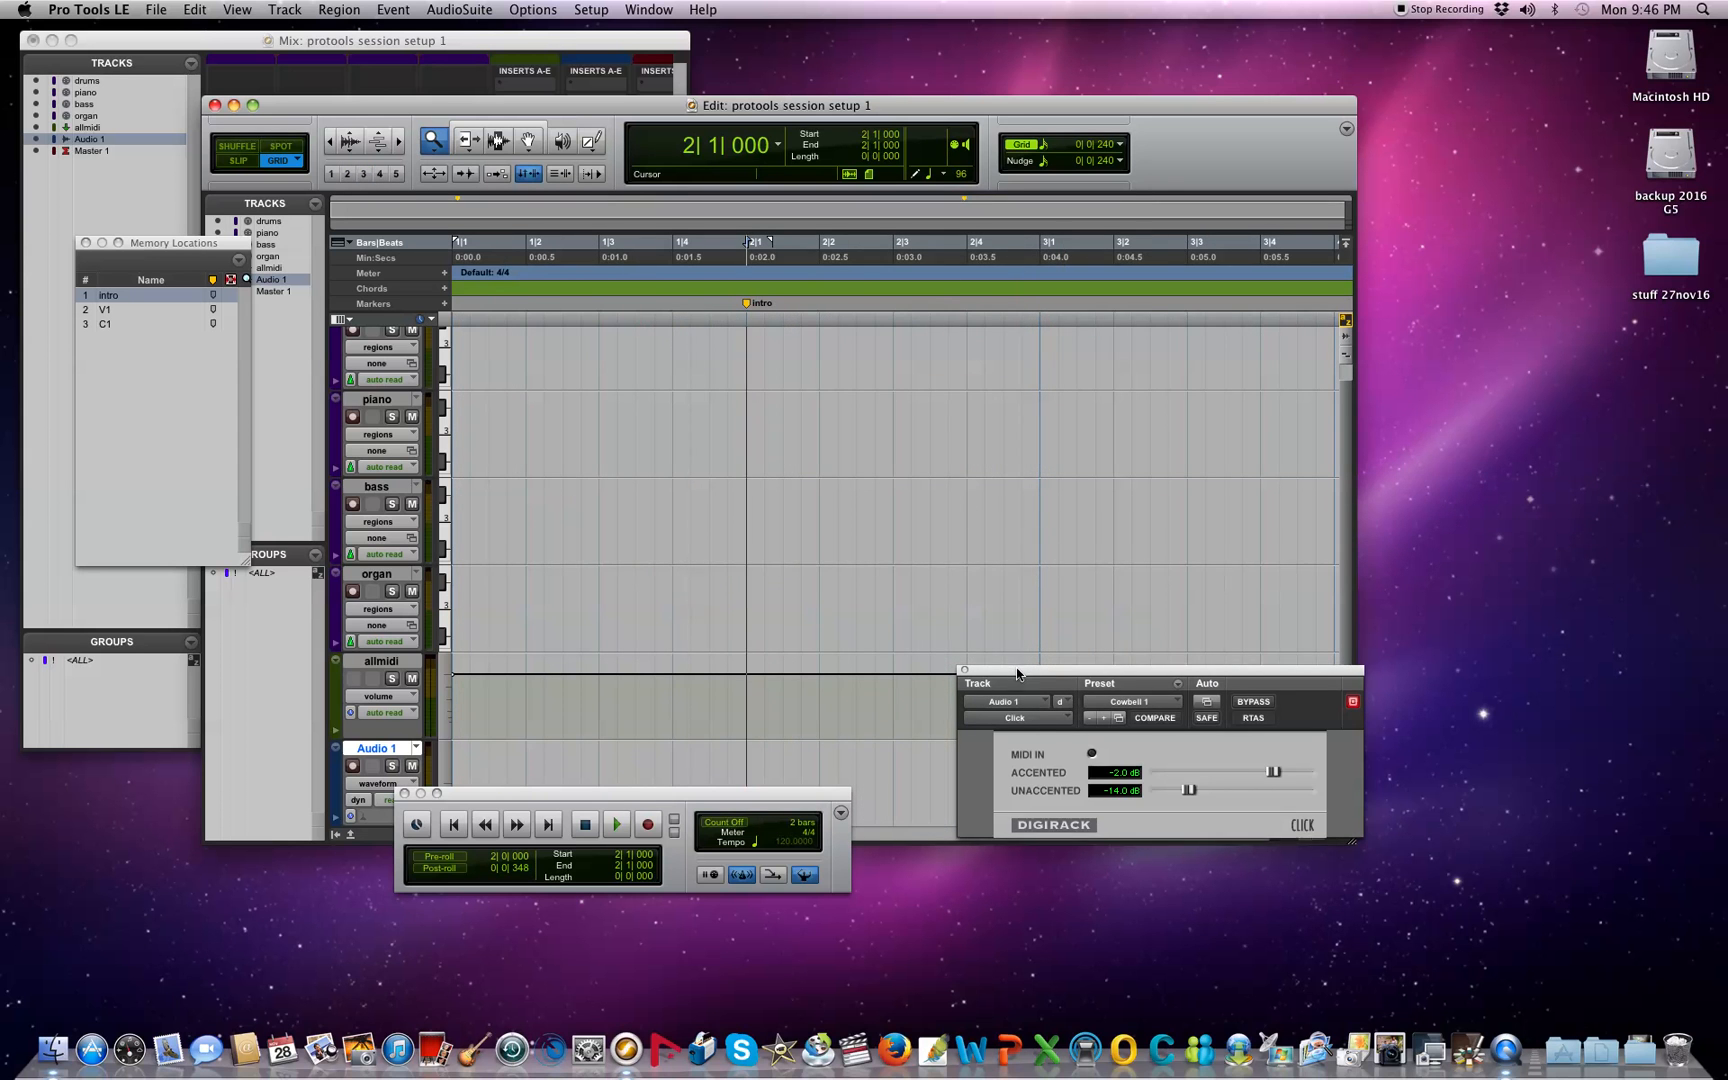
drag(1018, 670, 1053, 812)
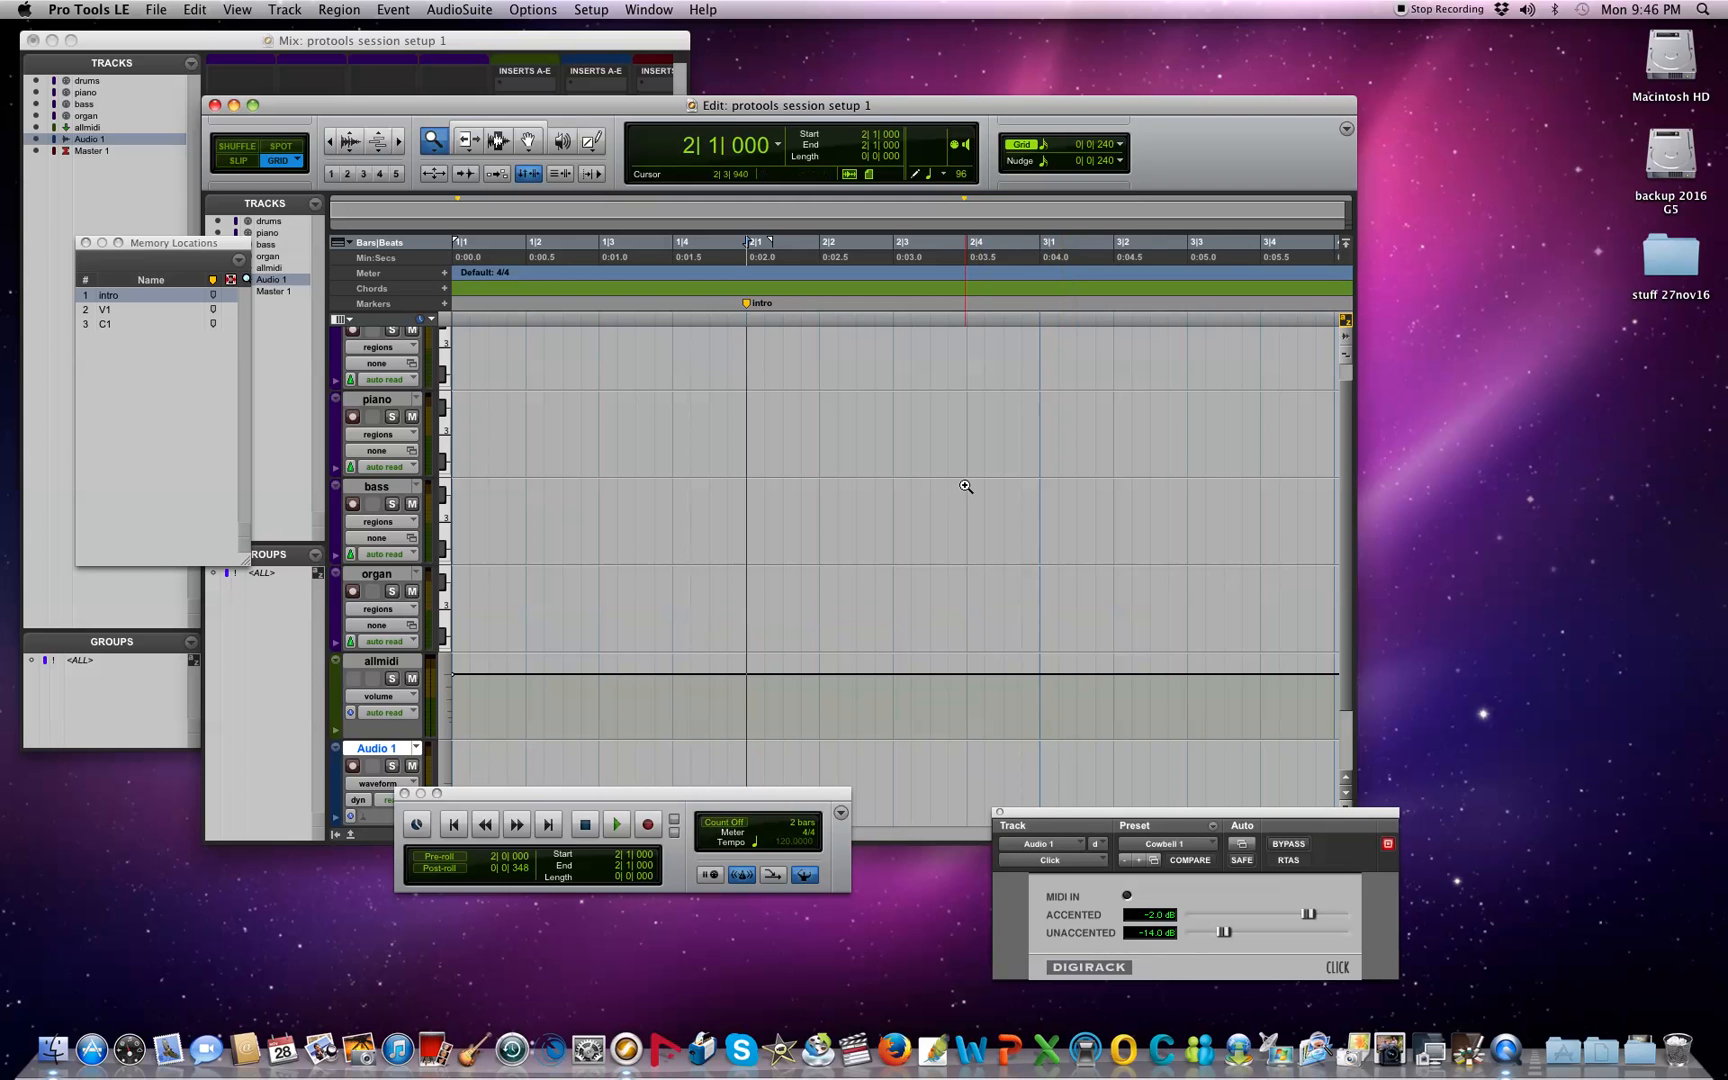
key(space)
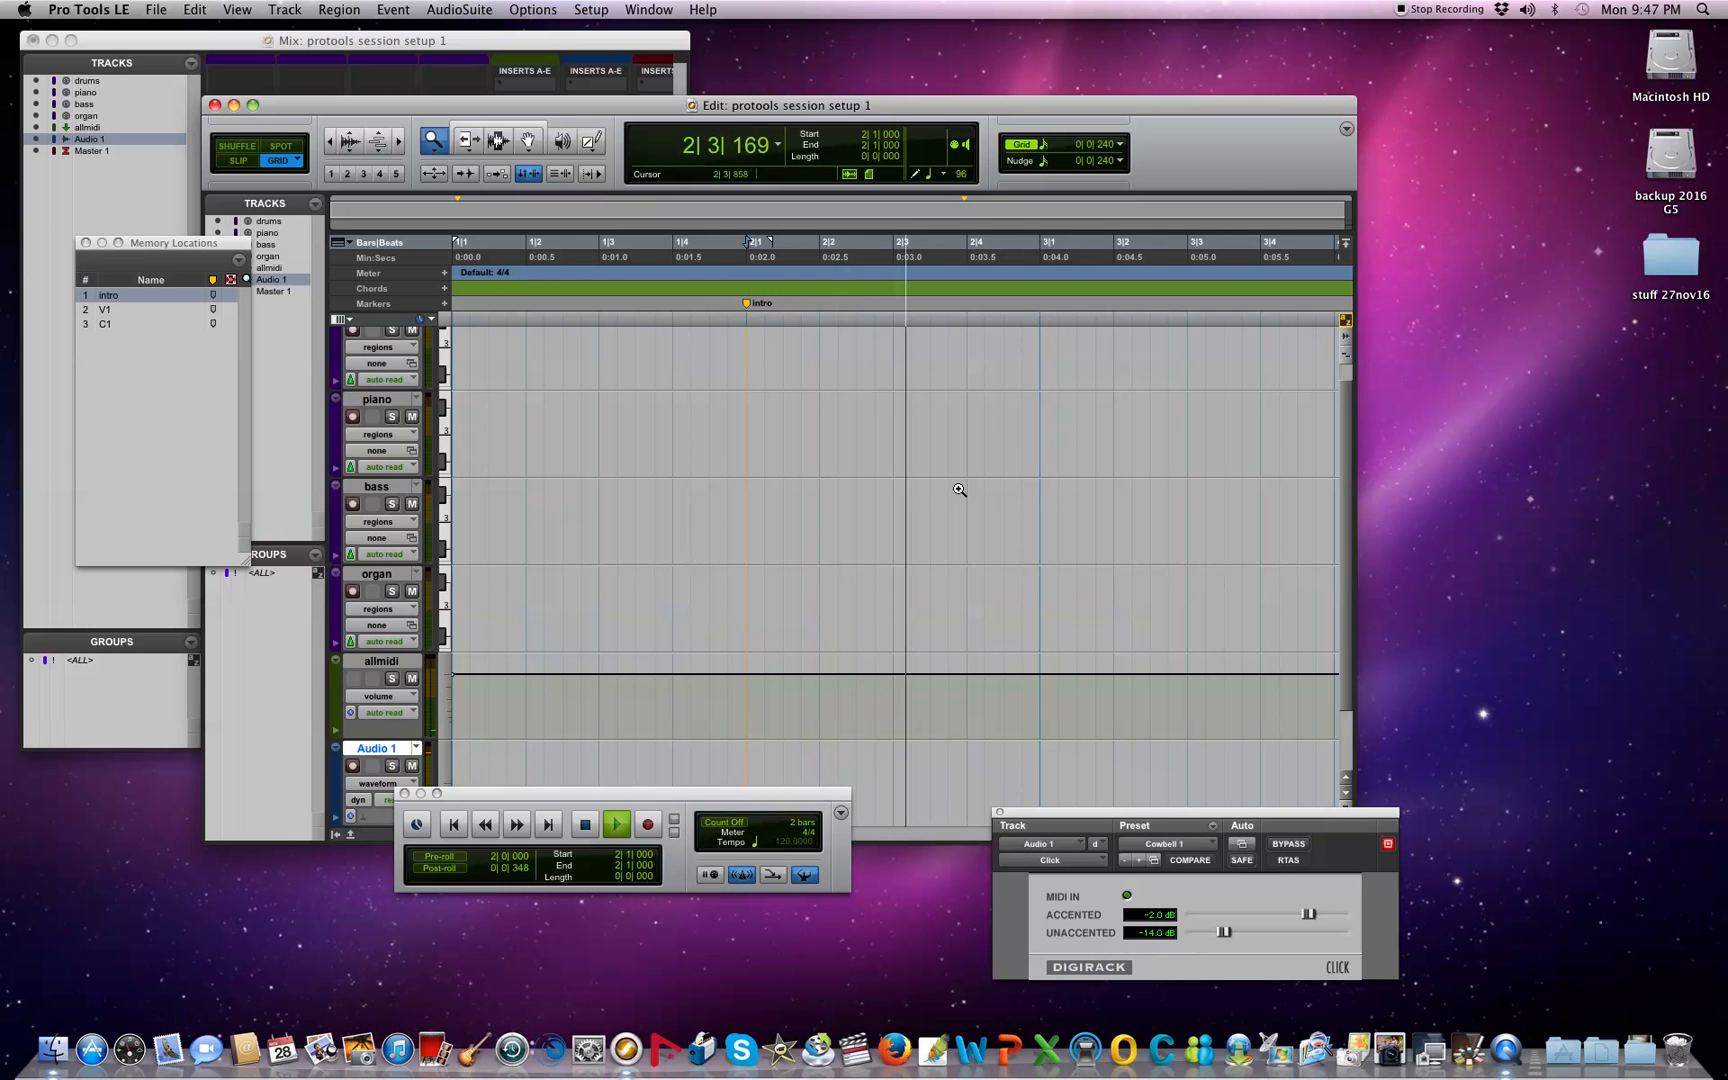
key(space)
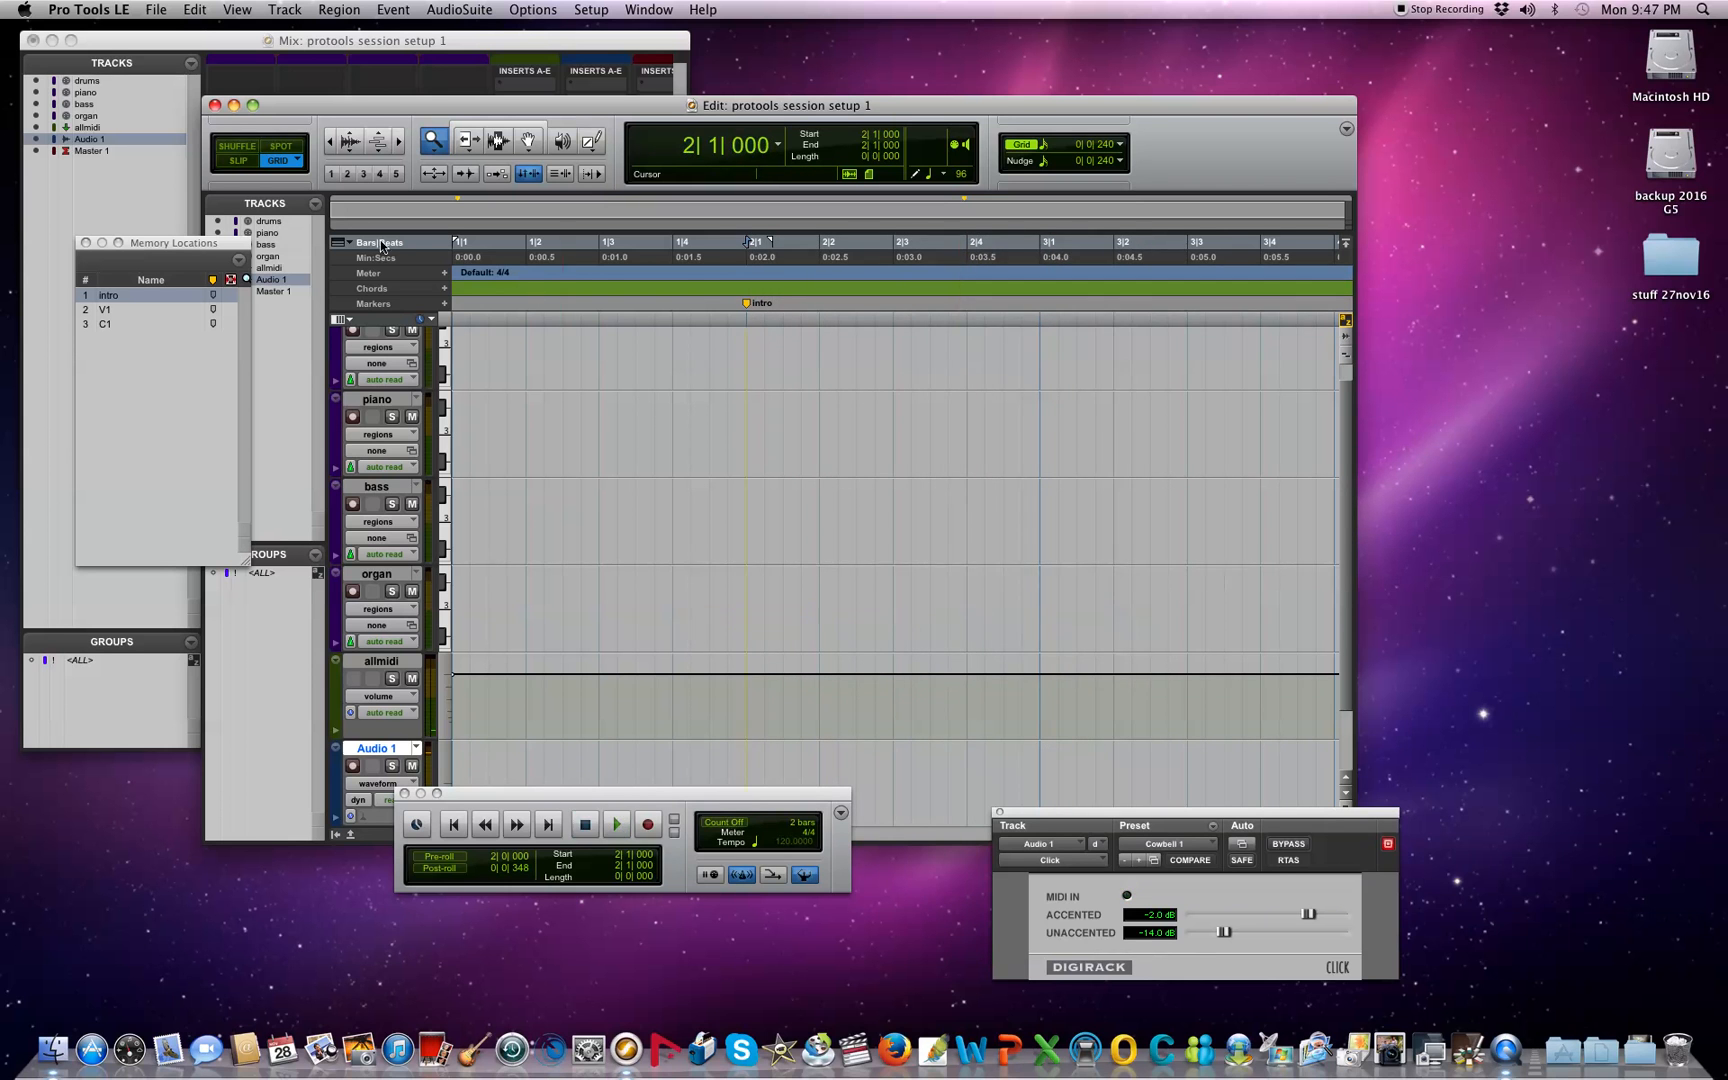
Step: Move the Edit and Memory Locations windows aside to uncover the Mix window's channel strips, and record-enable the drums track
click(330, 142)
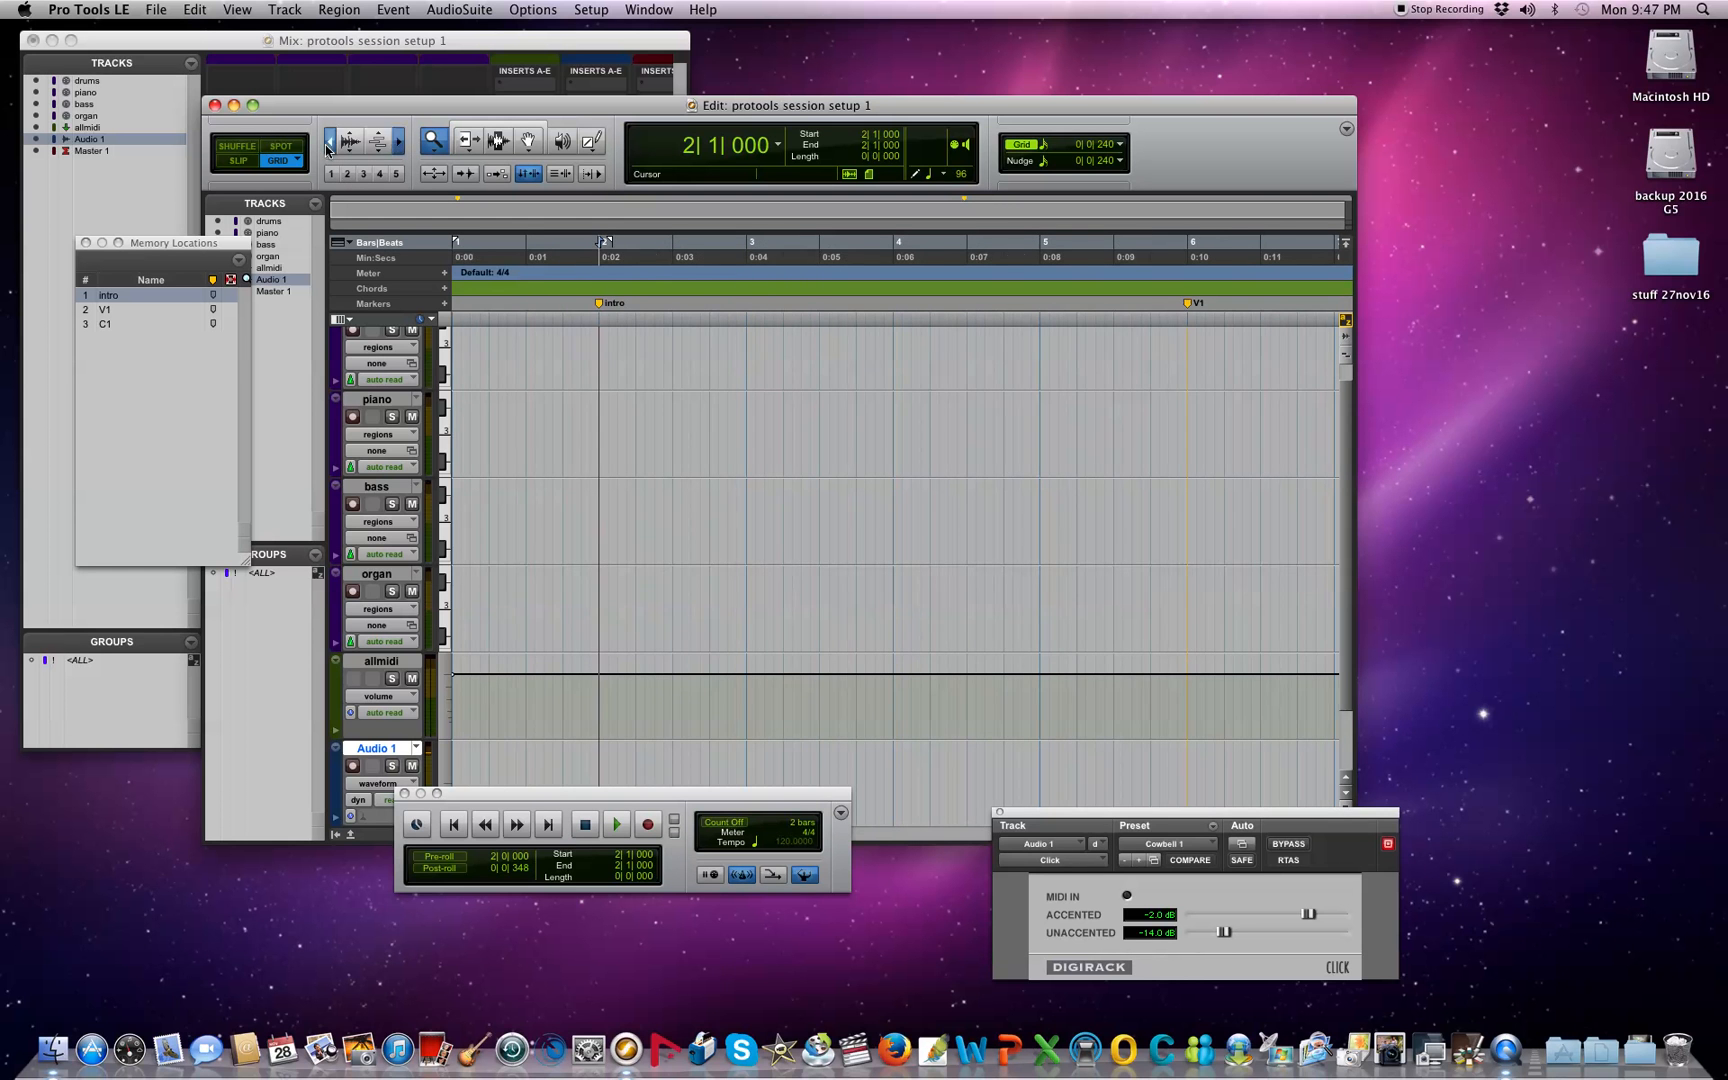
click(330, 142)
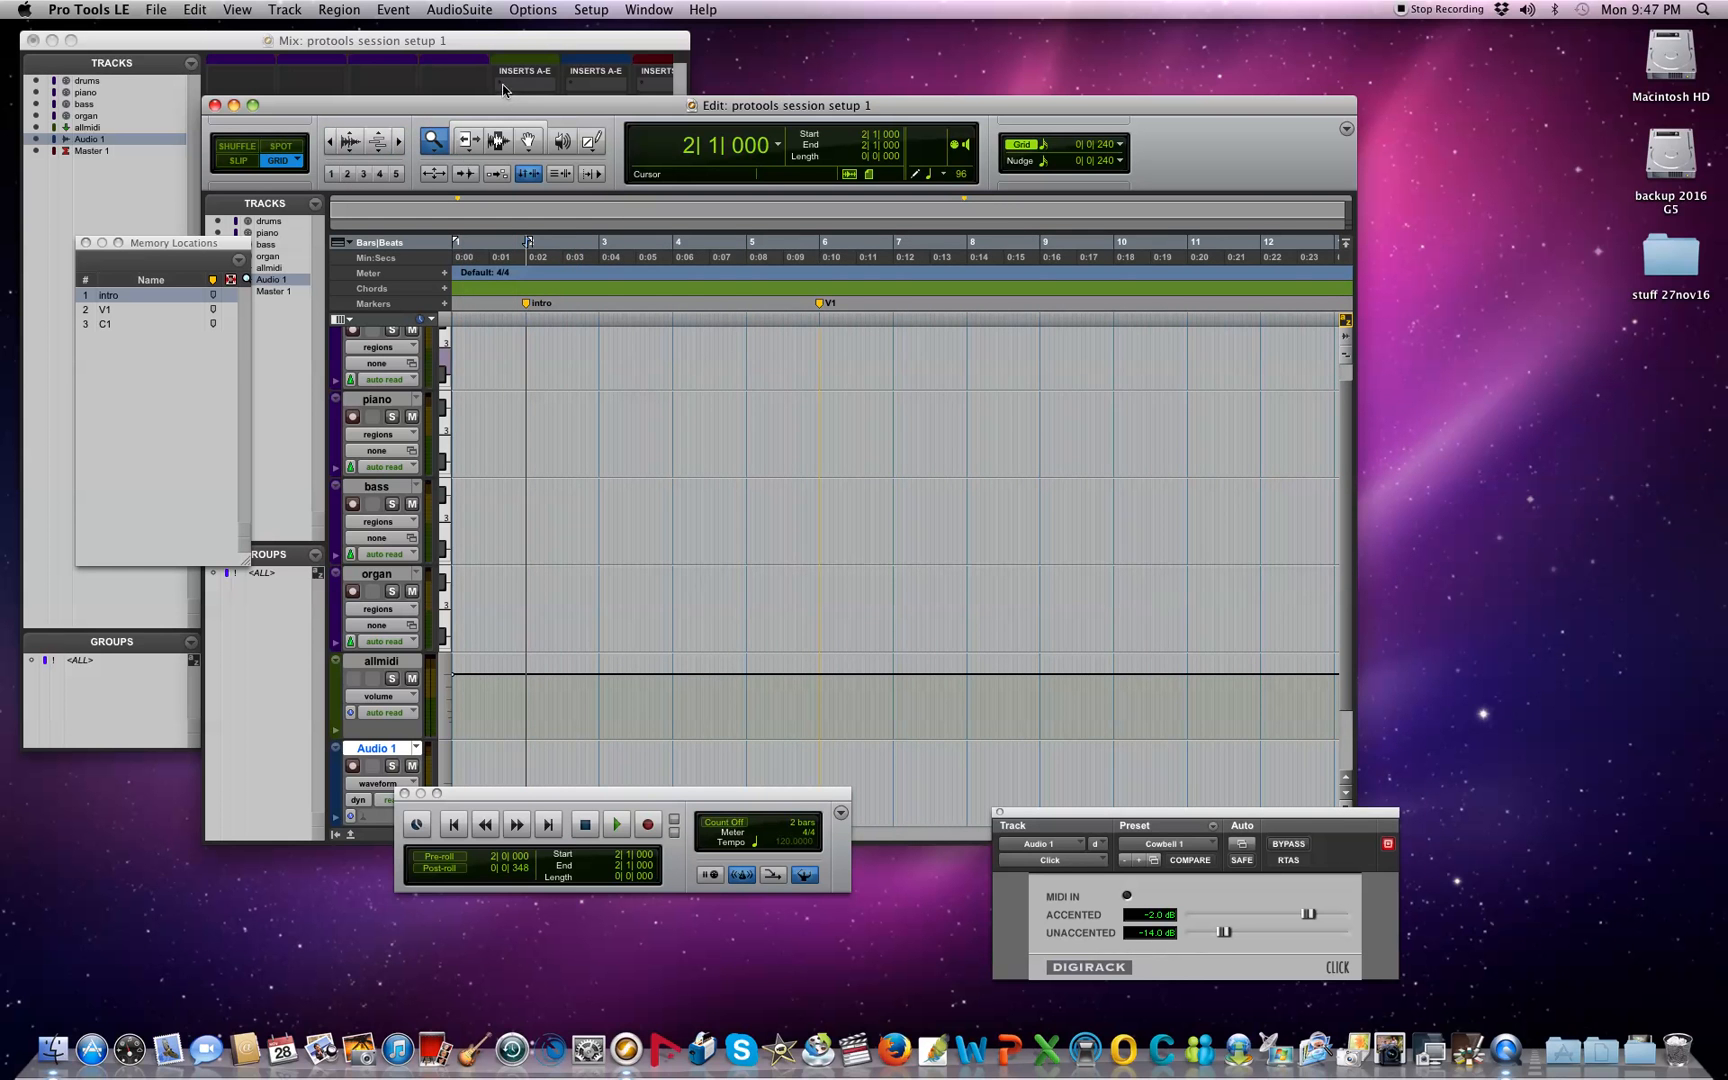
drag(503, 108, 496, 751)
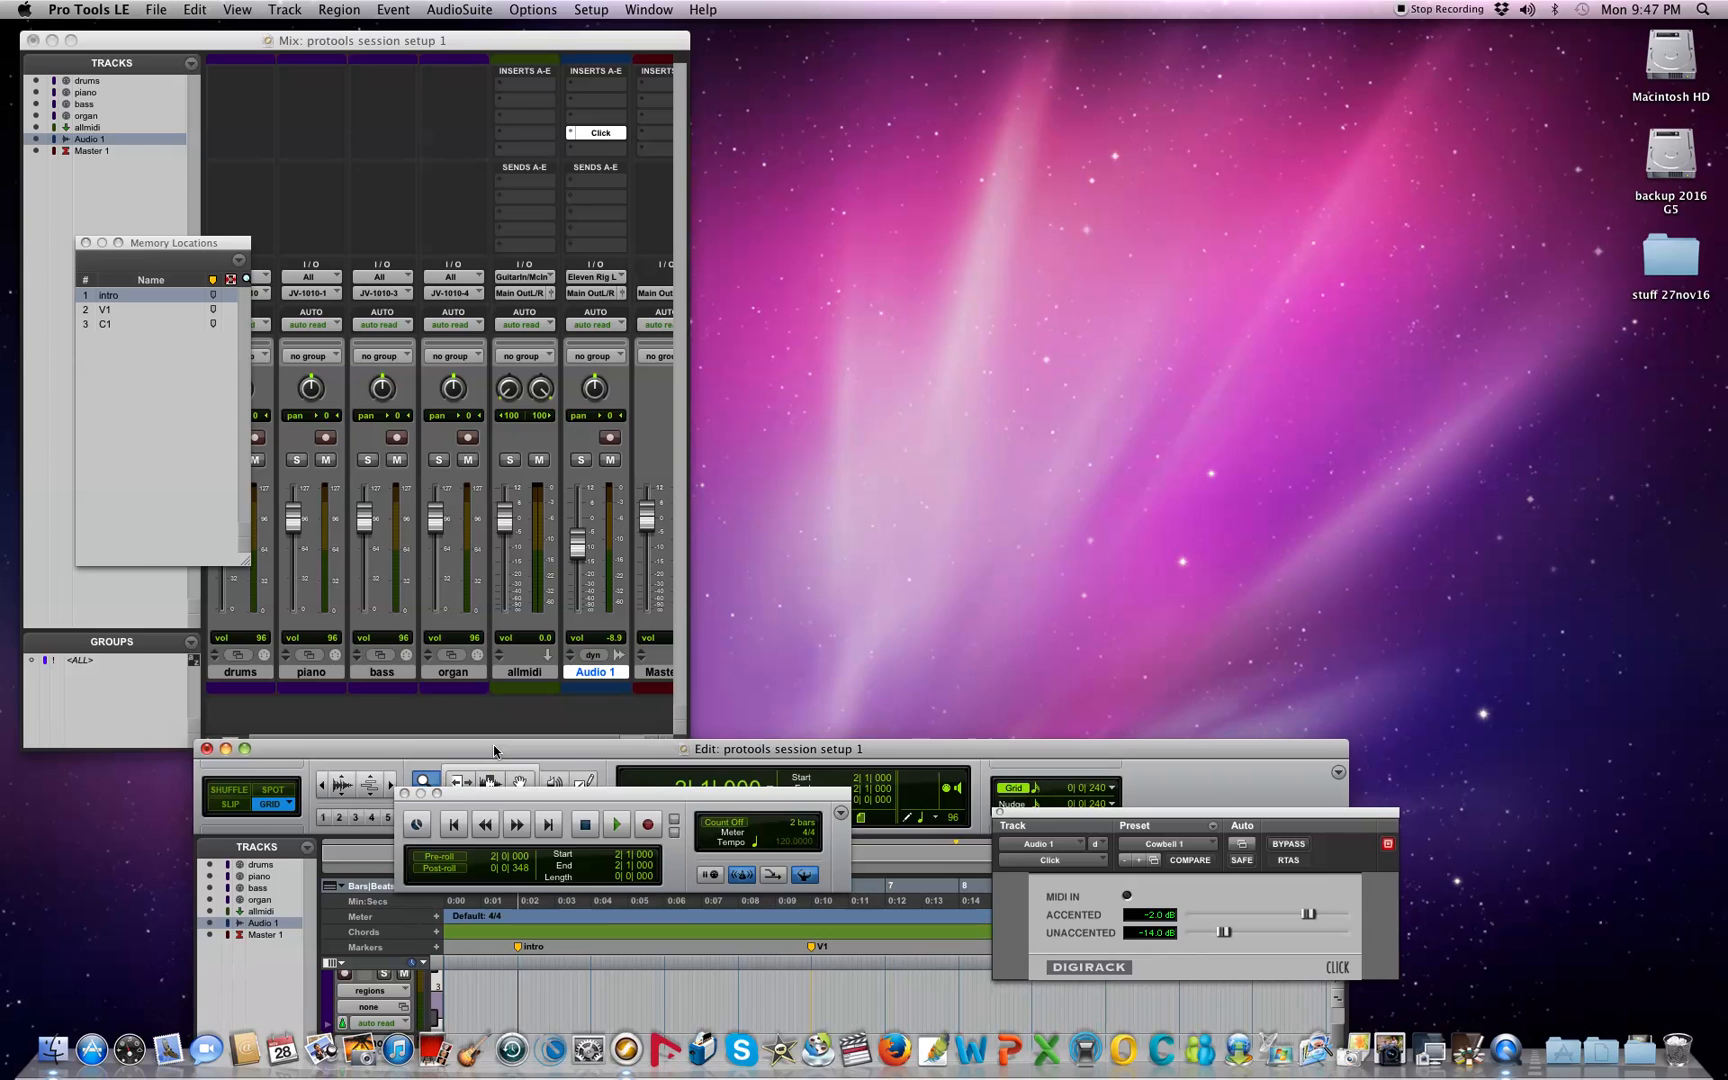
click(368, 705)
drag(142, 243, 12, 113)
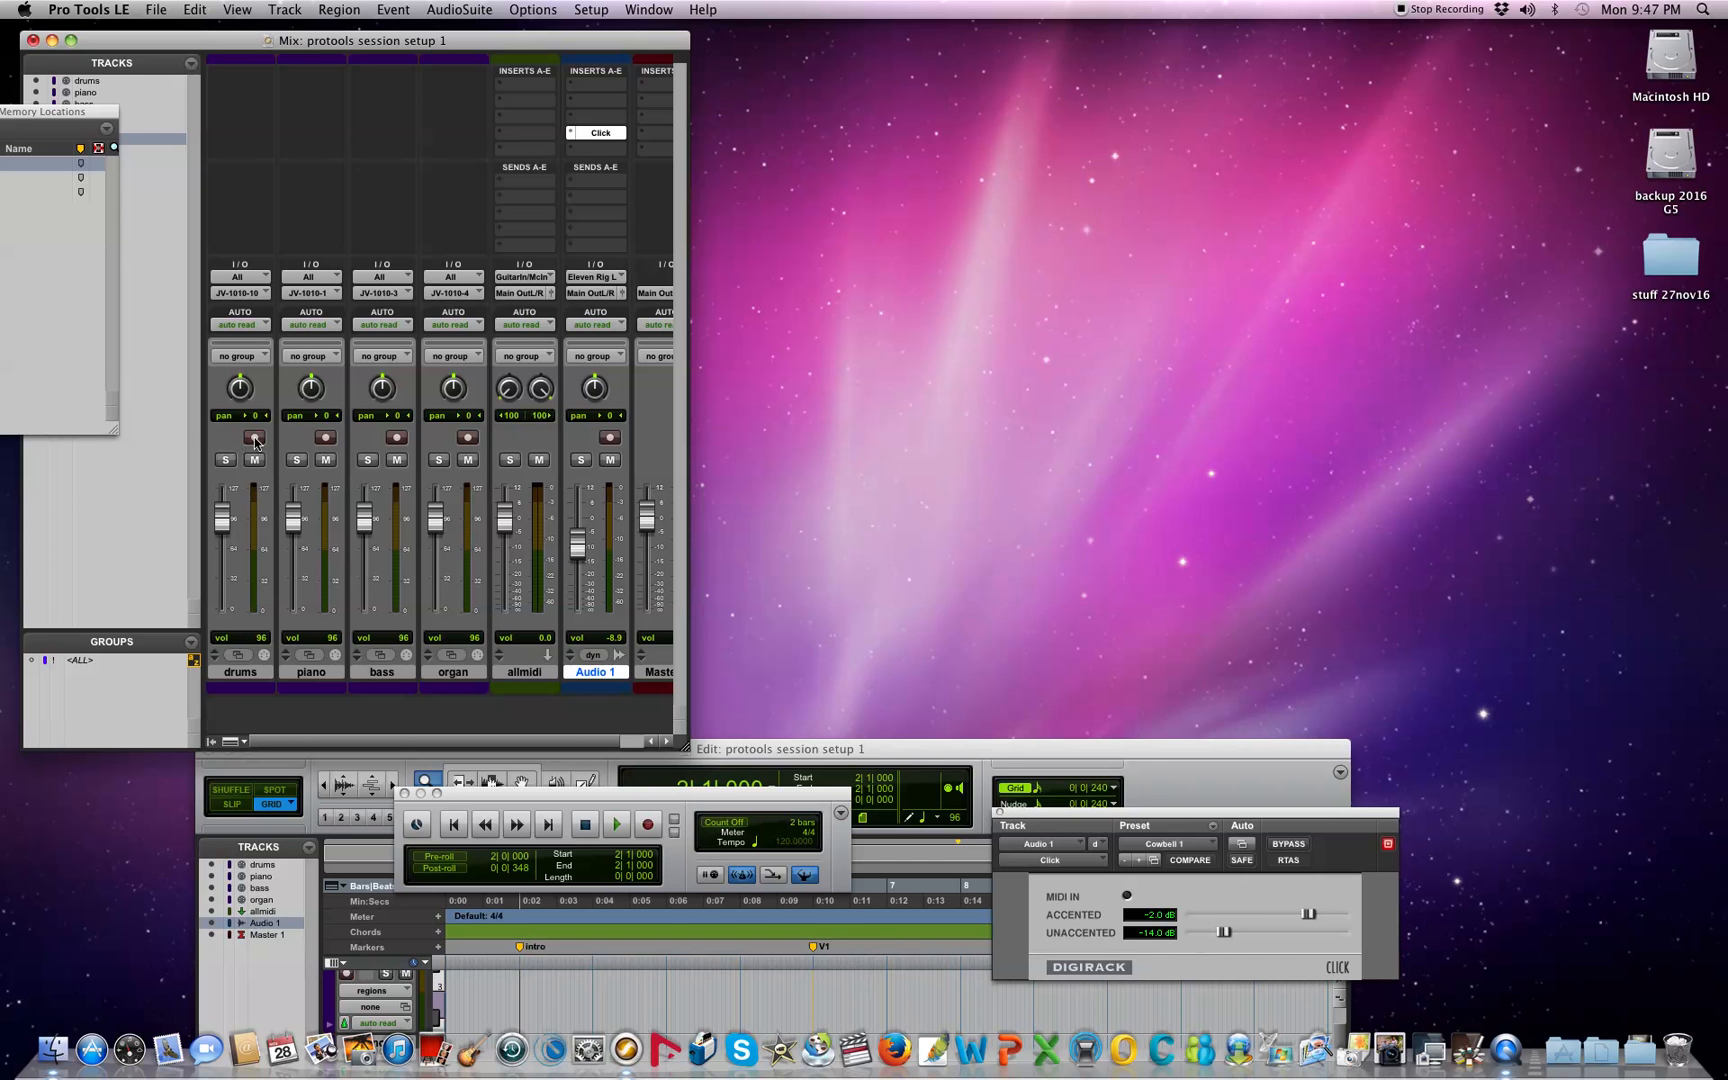
Step: Bring the Edit window back into full view and start recording the drums track from 2|1|000
drag(818, 757, 938, 60)
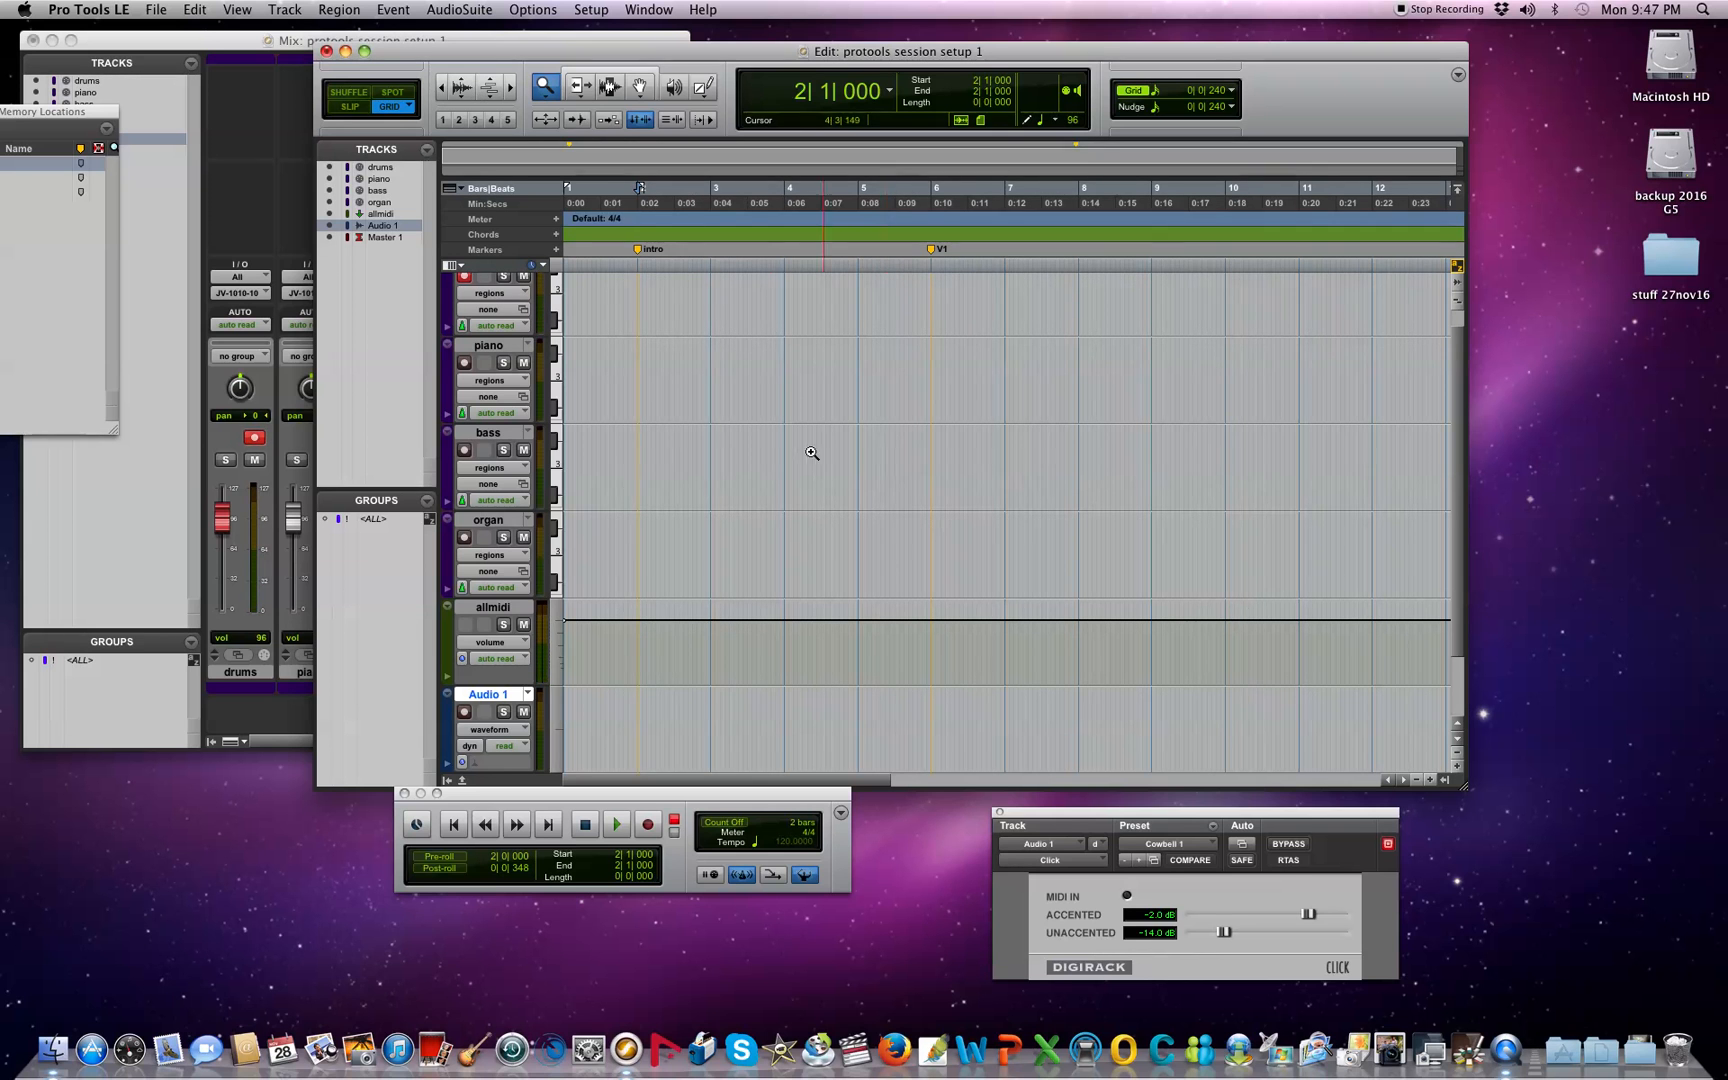
click(627, 825)
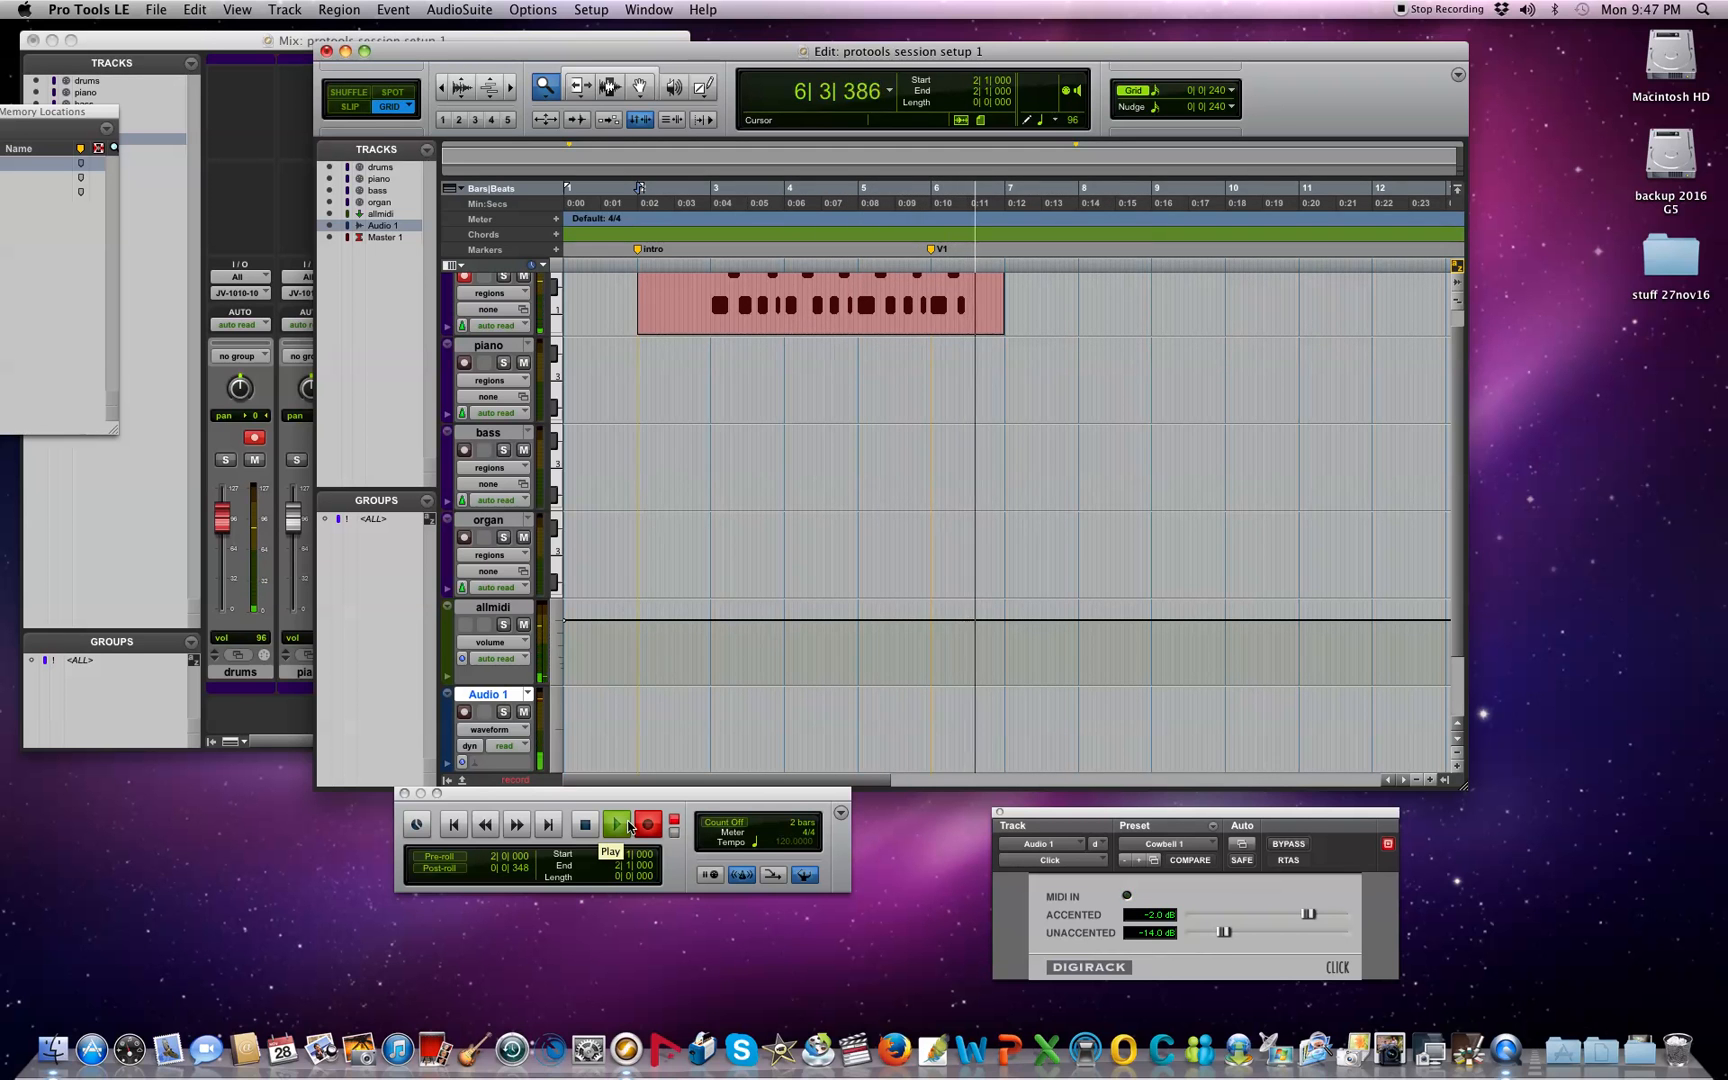
Step: Finish the first drums take and overdub a second part onto the same drums region with MIDI Merge enabled
click(630, 826)
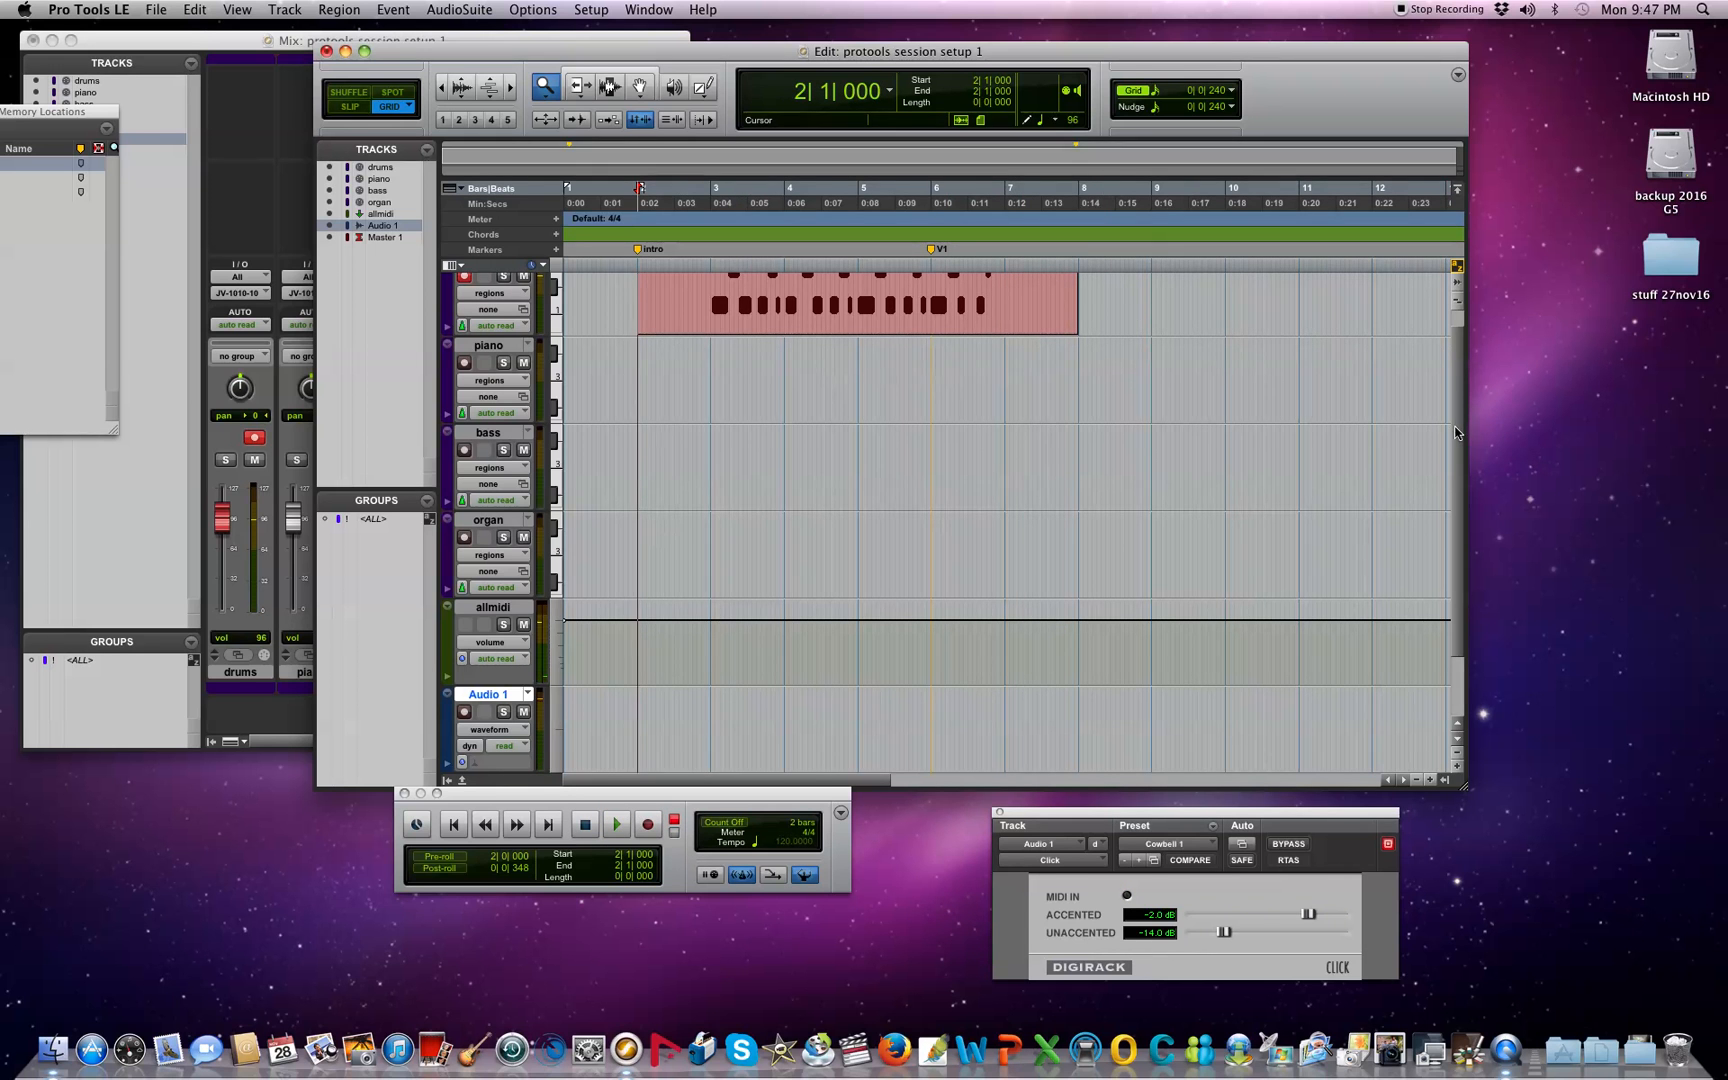
drag(1455, 424, 1458, 302)
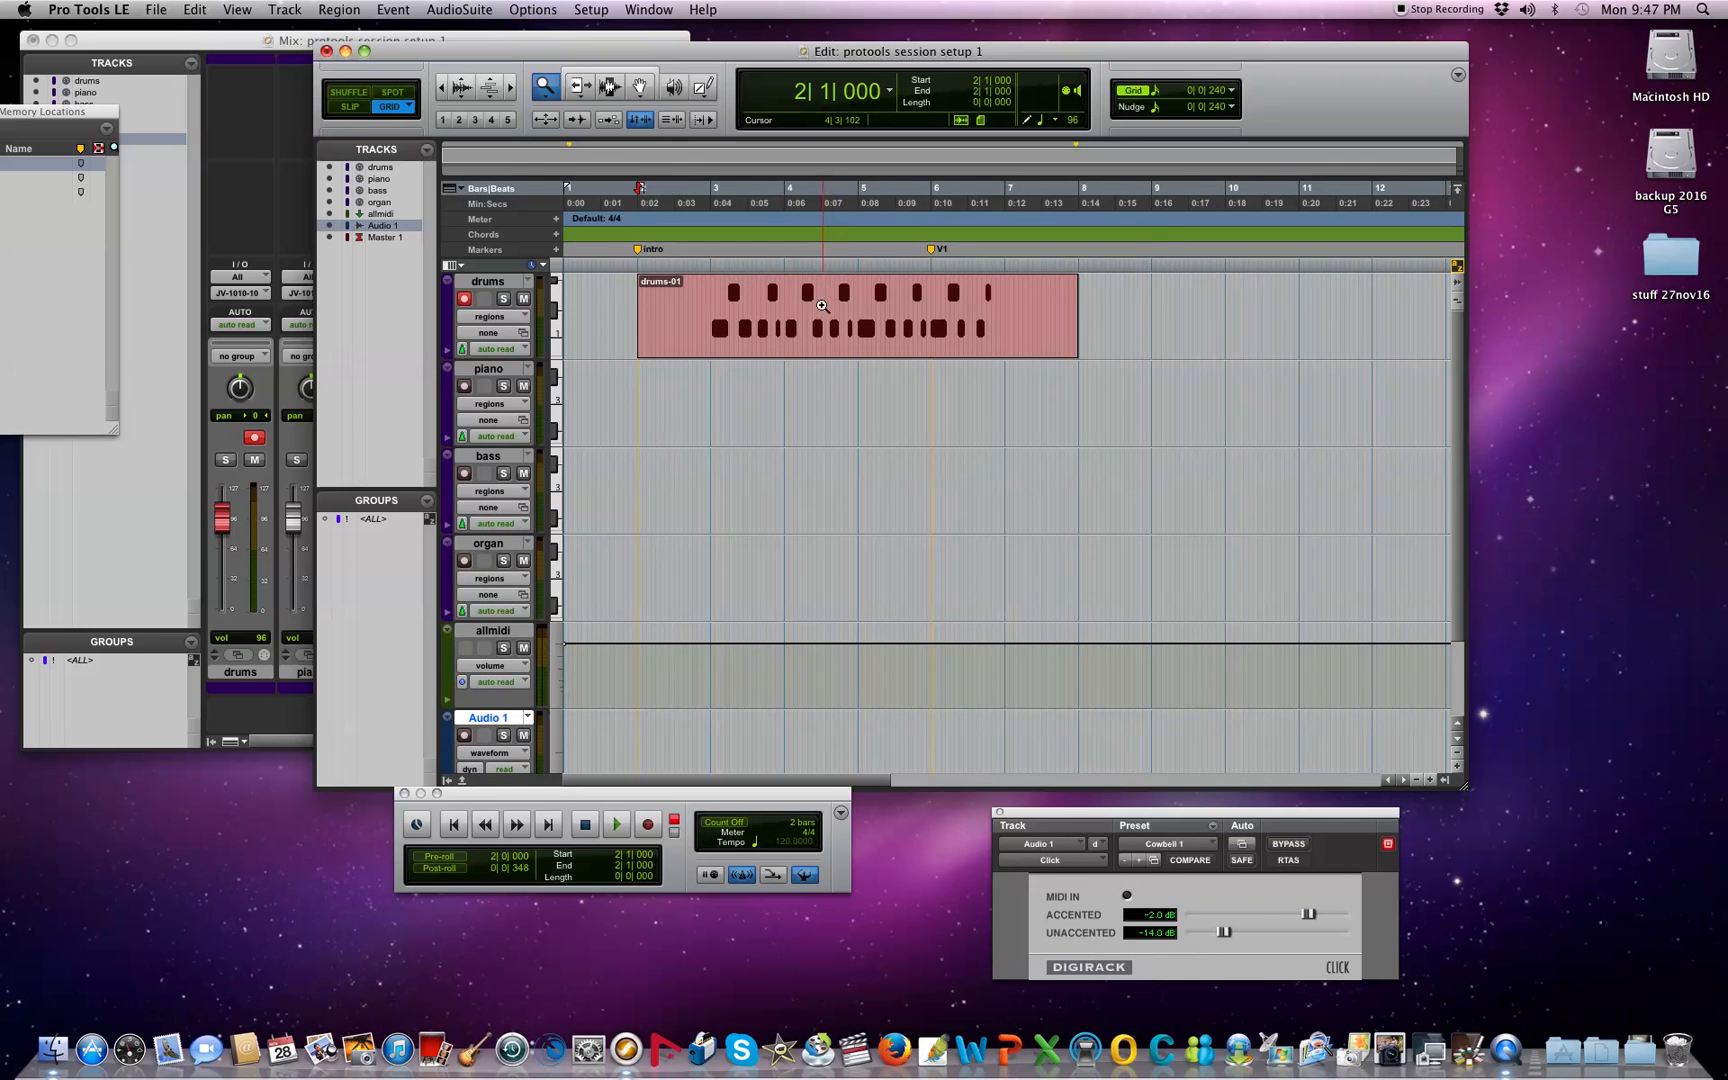
click(773, 876)
click(647, 824)
click(617, 824)
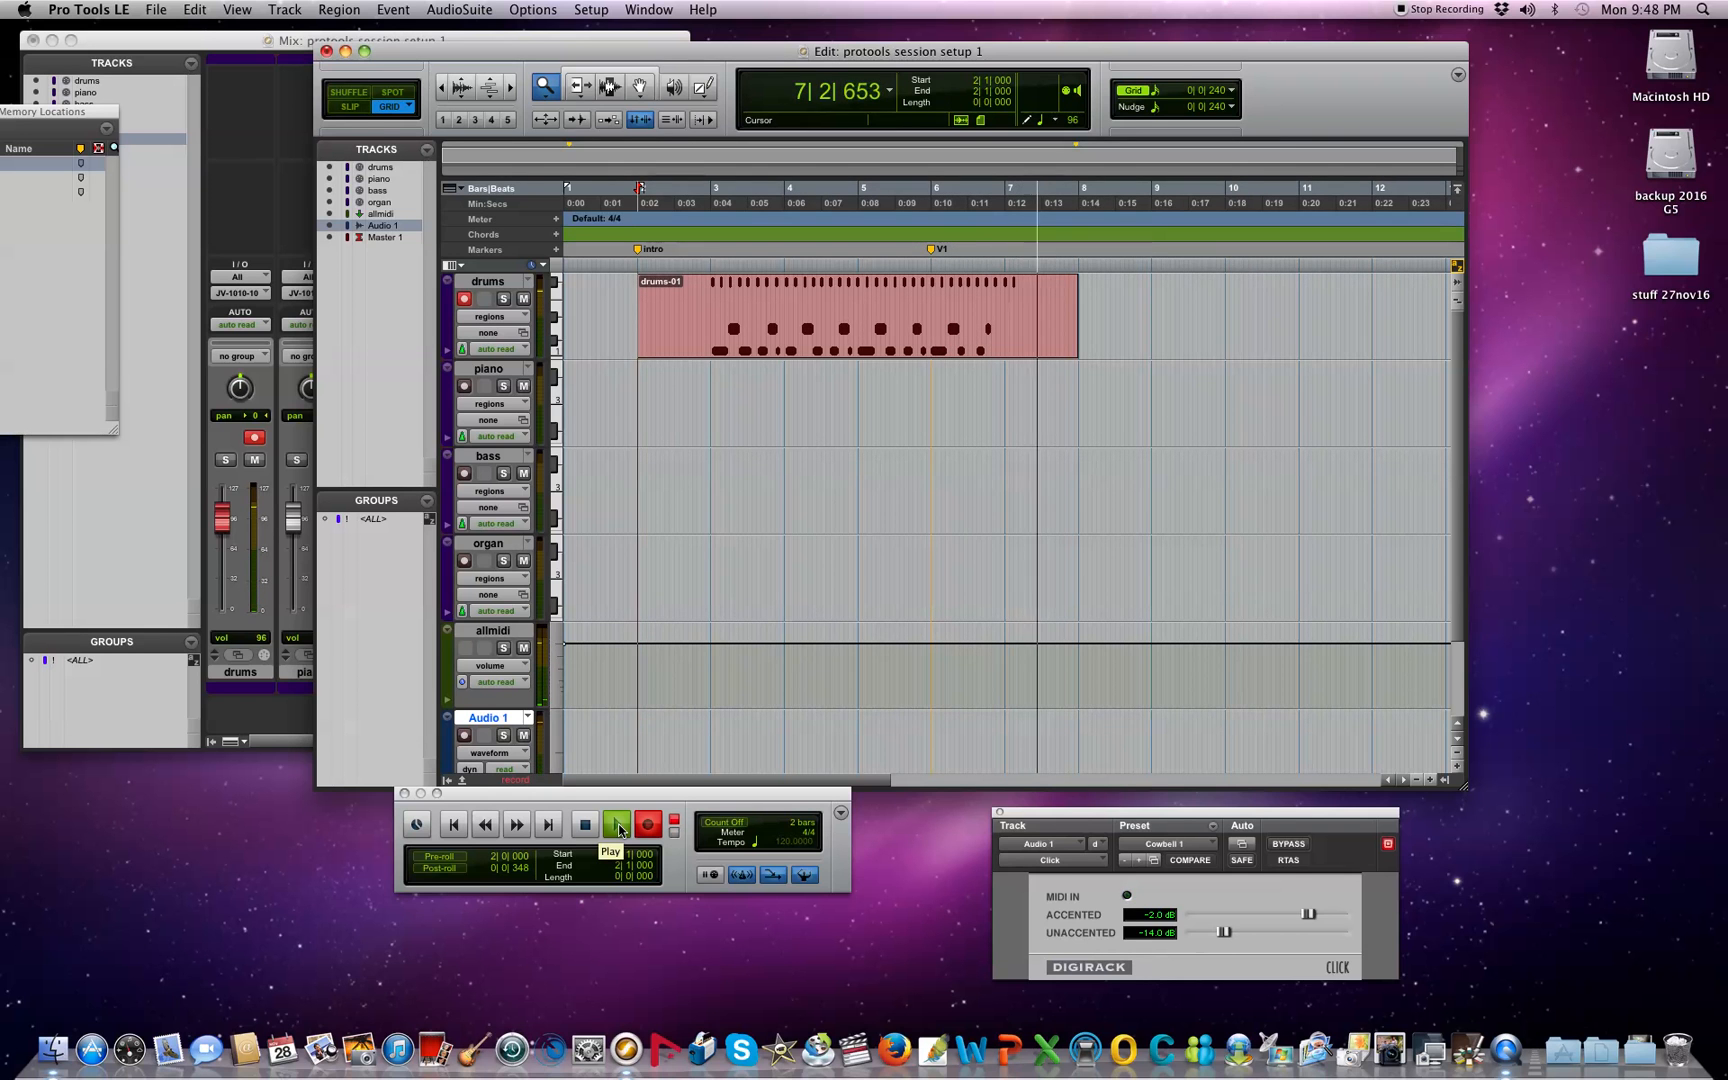
key(space)
Step: Play back the merged drums region from 2|1|000, dismiss the playback error and switch to the Grabber tool
key(space)
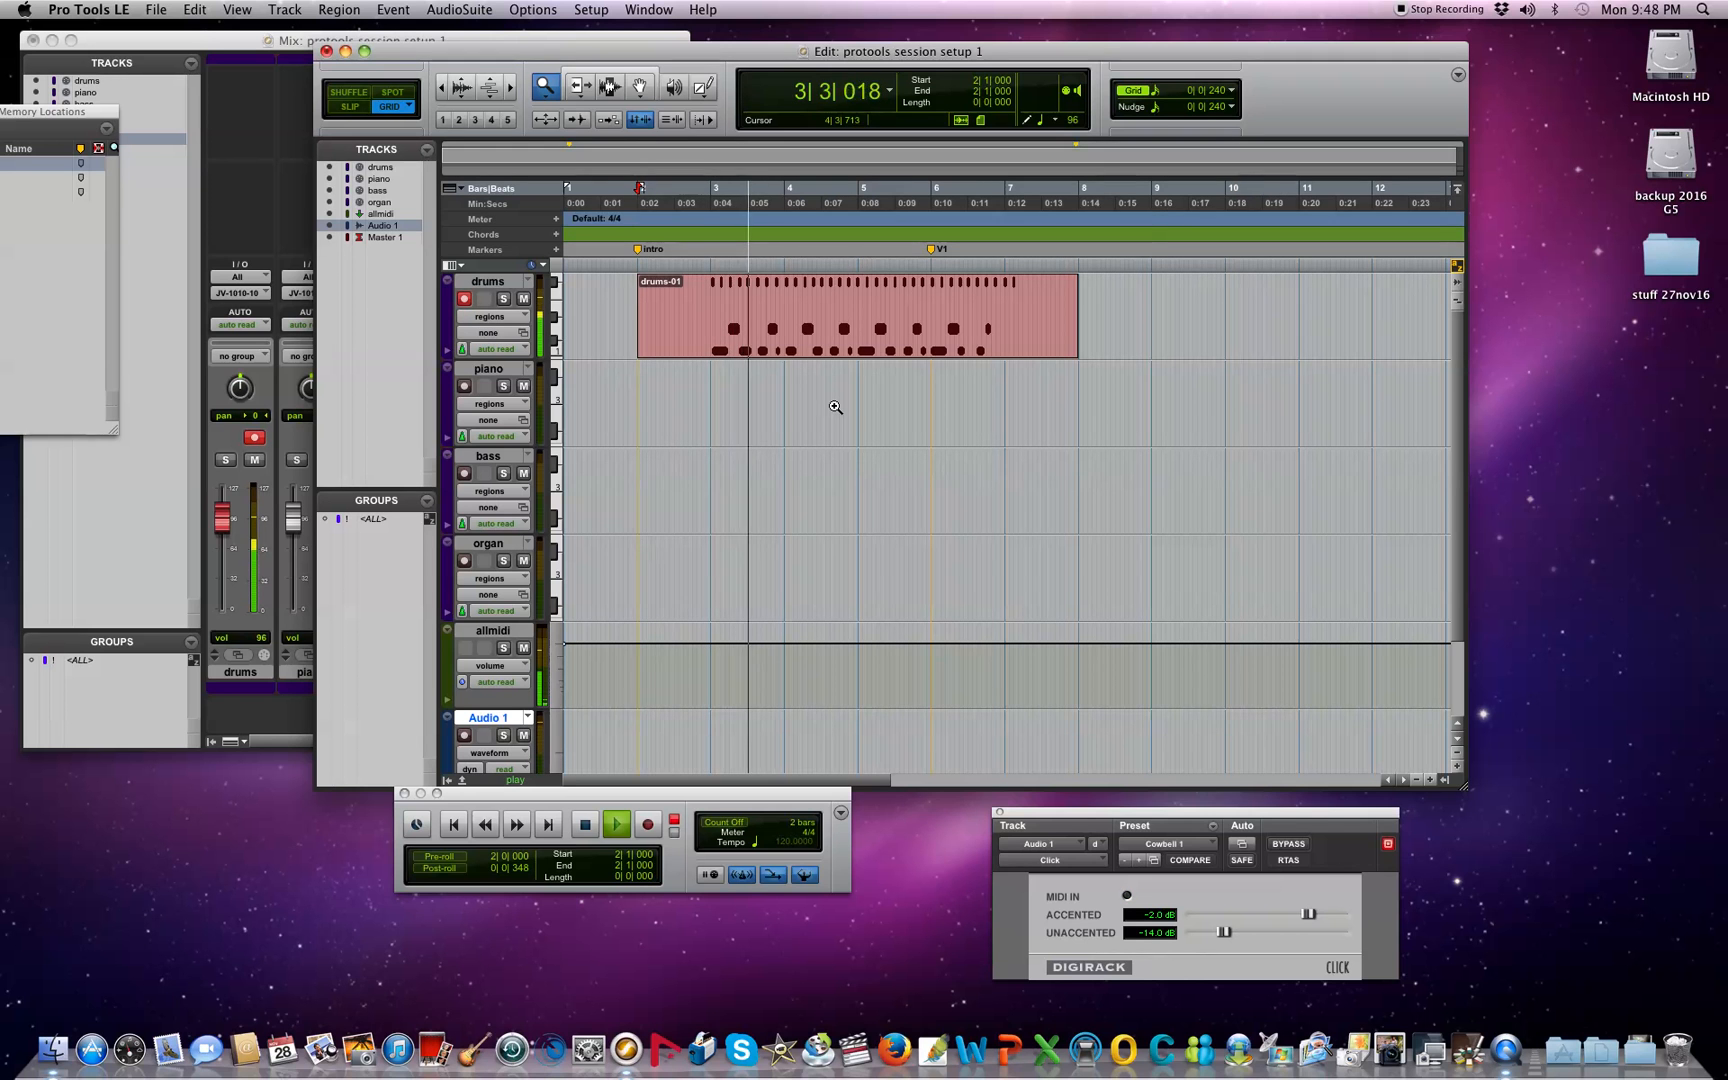
click(997, 436)
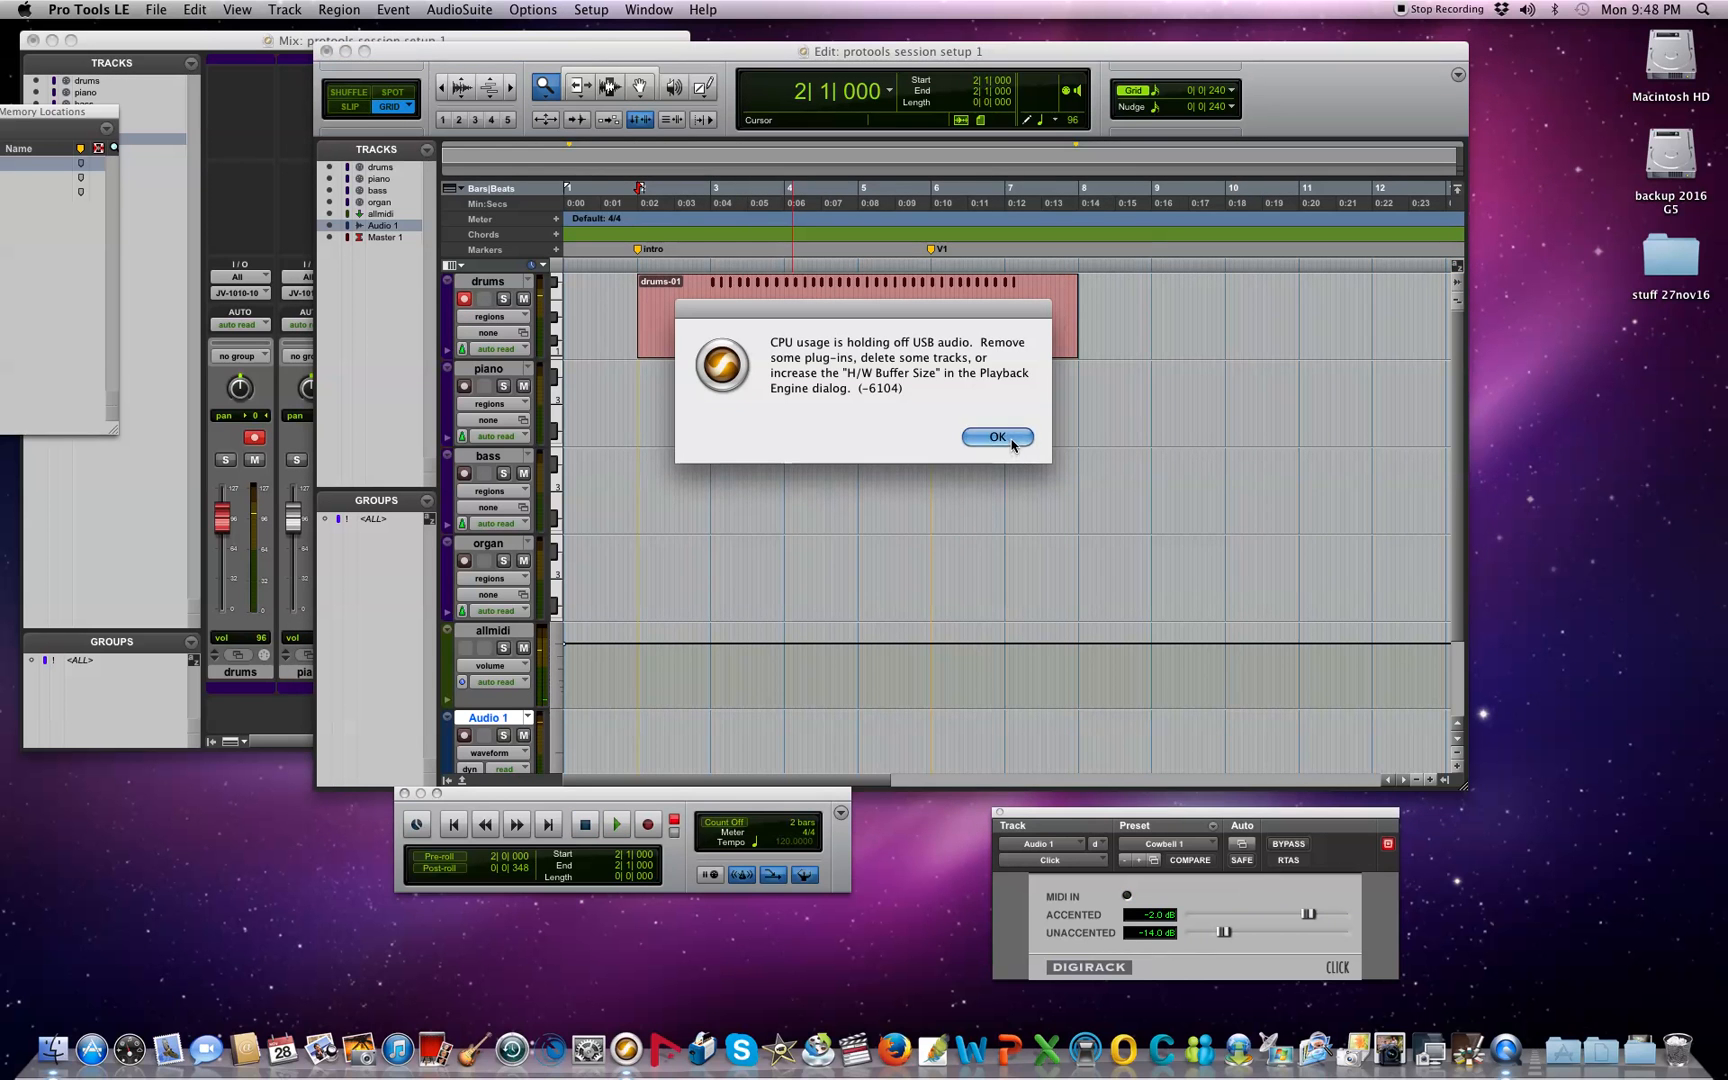
click(640, 86)
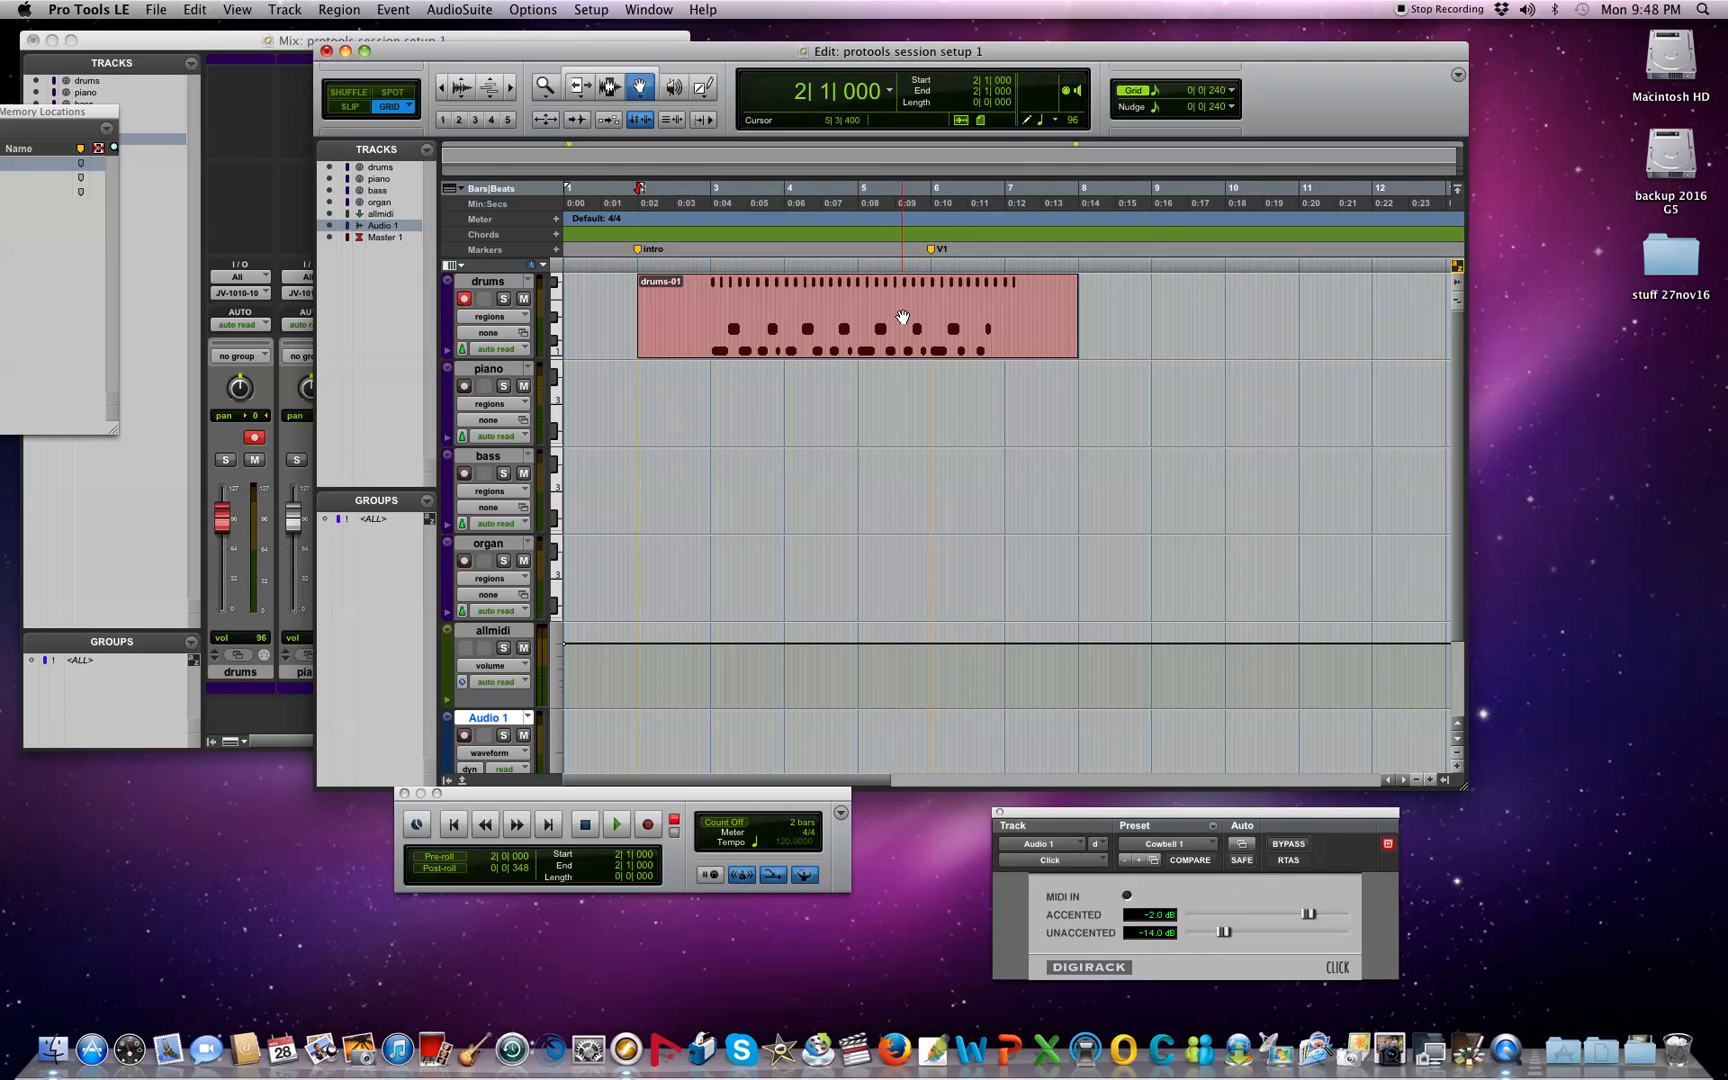
Step: Set the Playback Engine's H/W buffer size to 128 samples and test playback of the drums region
click(586, 12)
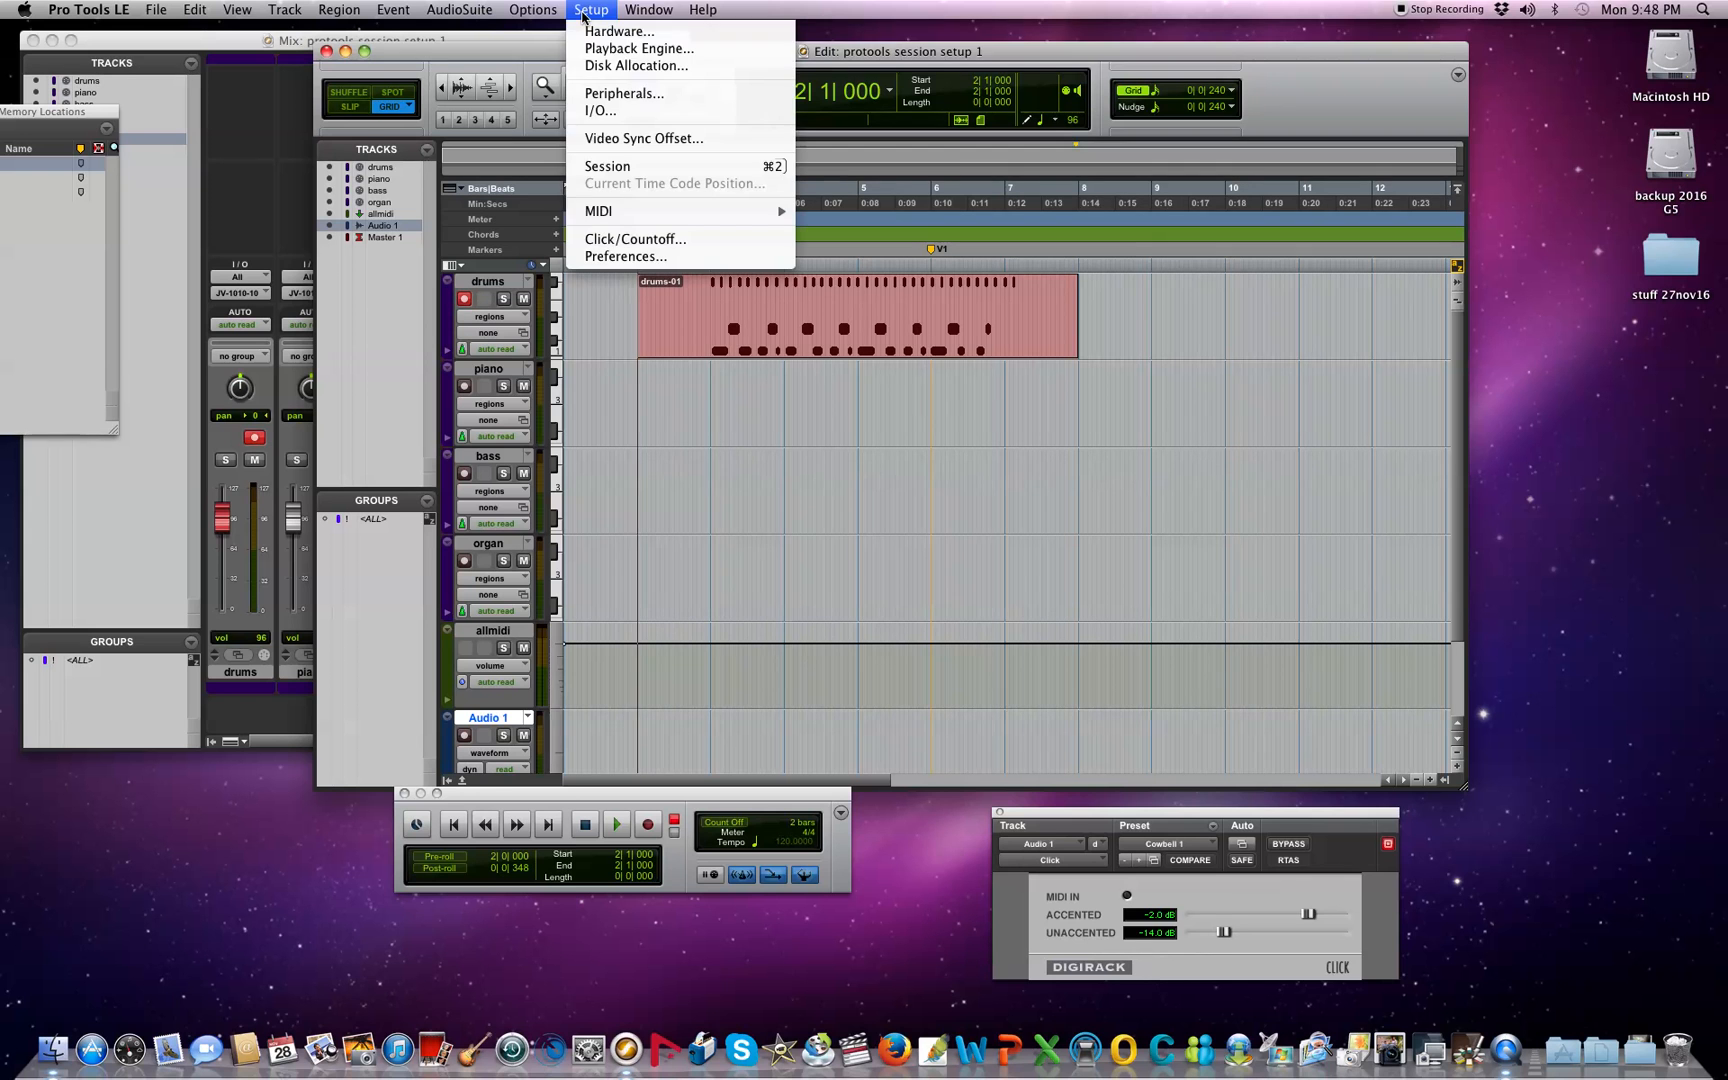
click(611, 50)
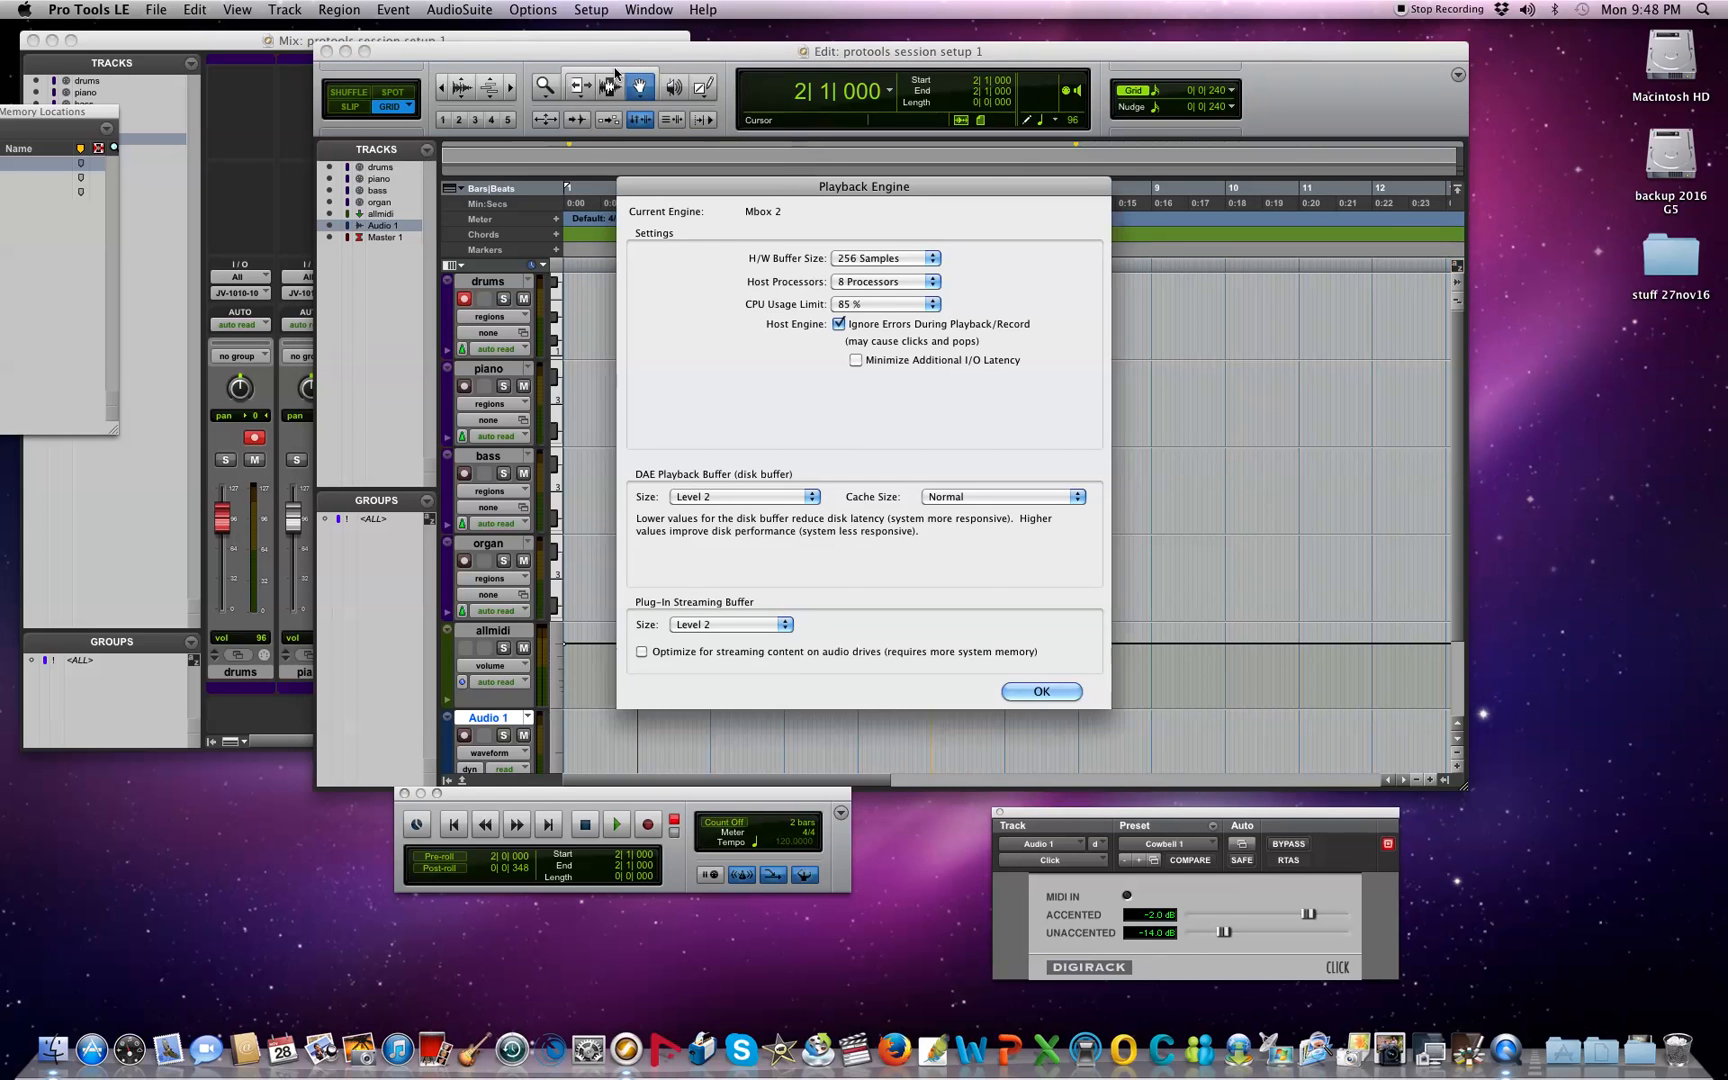
click(935, 259)
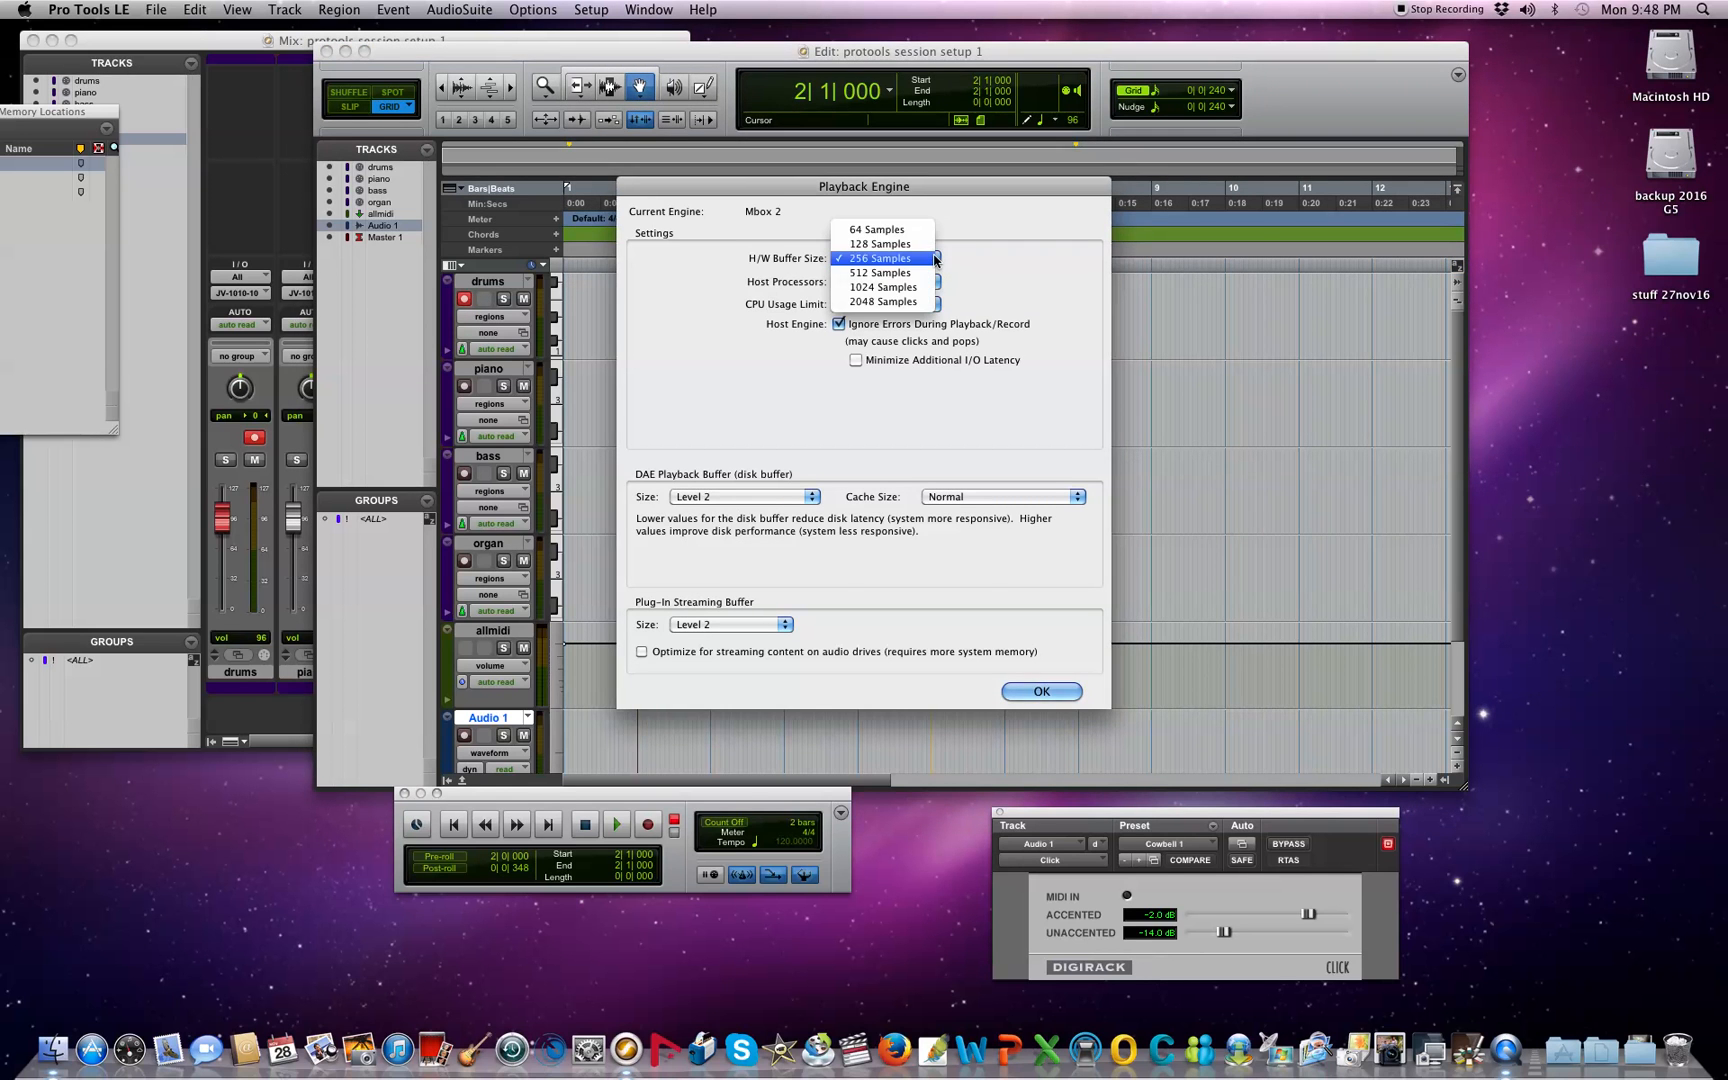
click(886, 246)
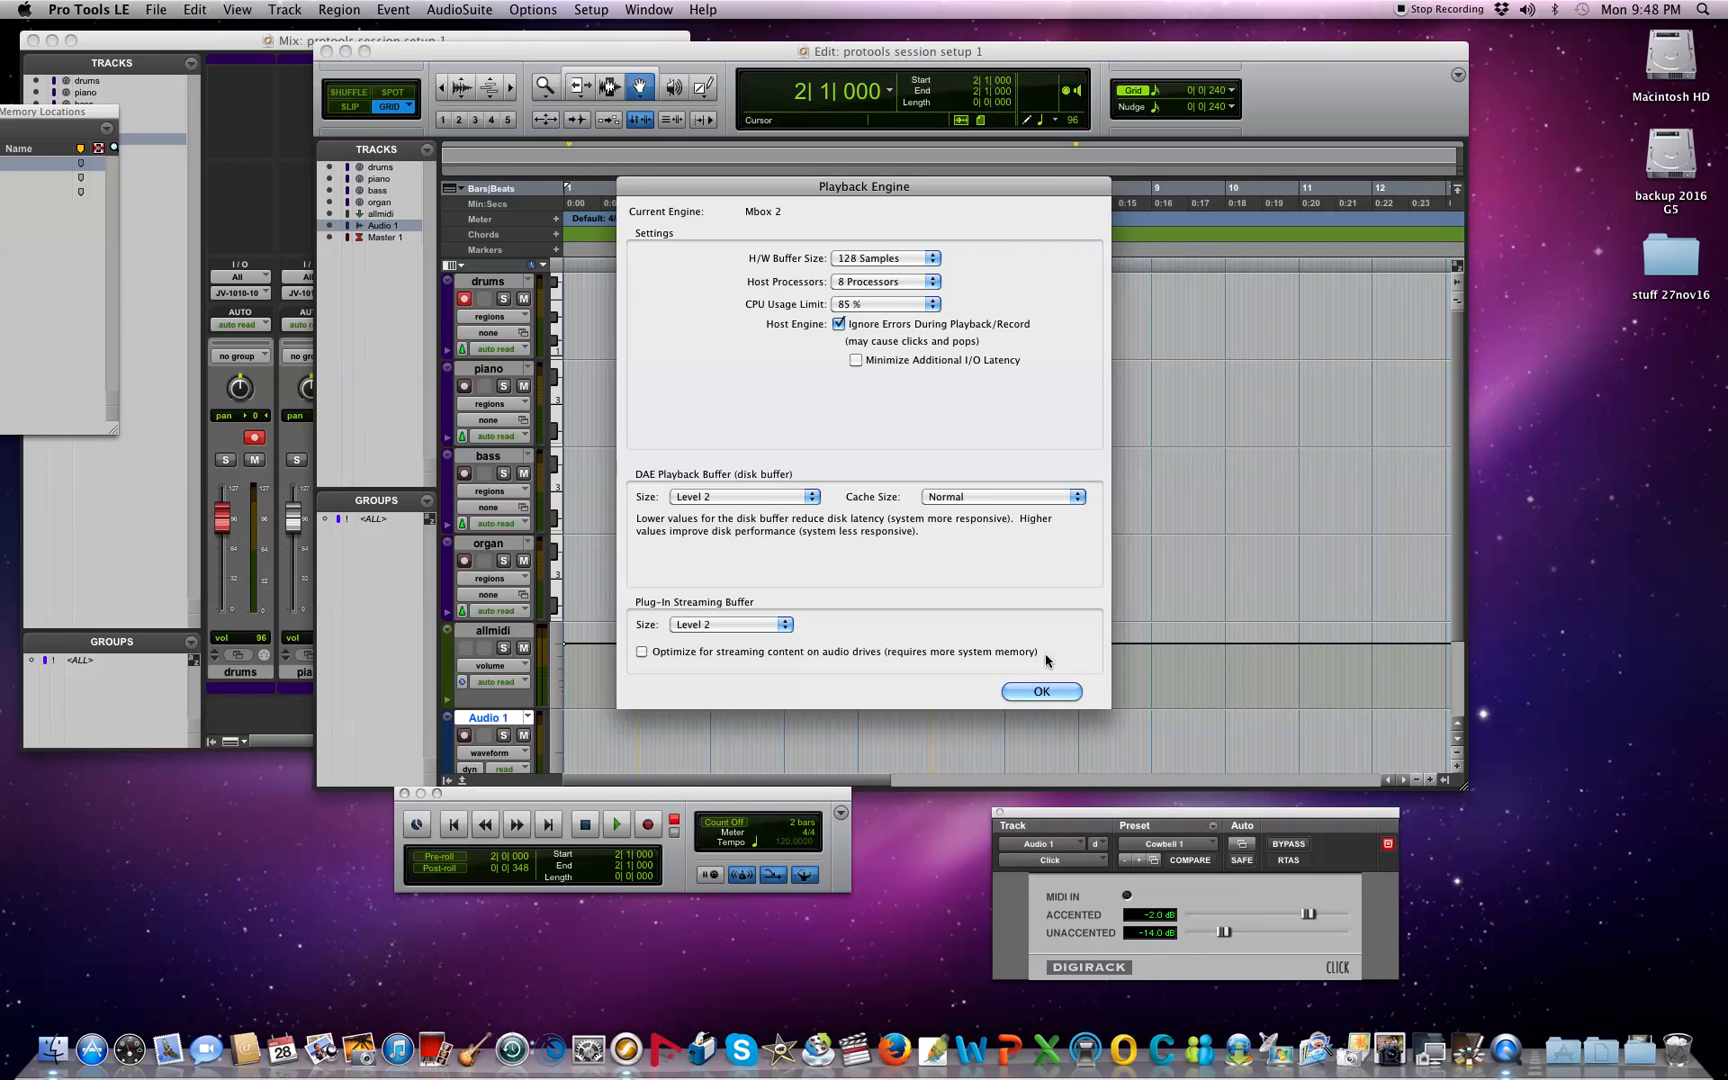
click(1042, 691)
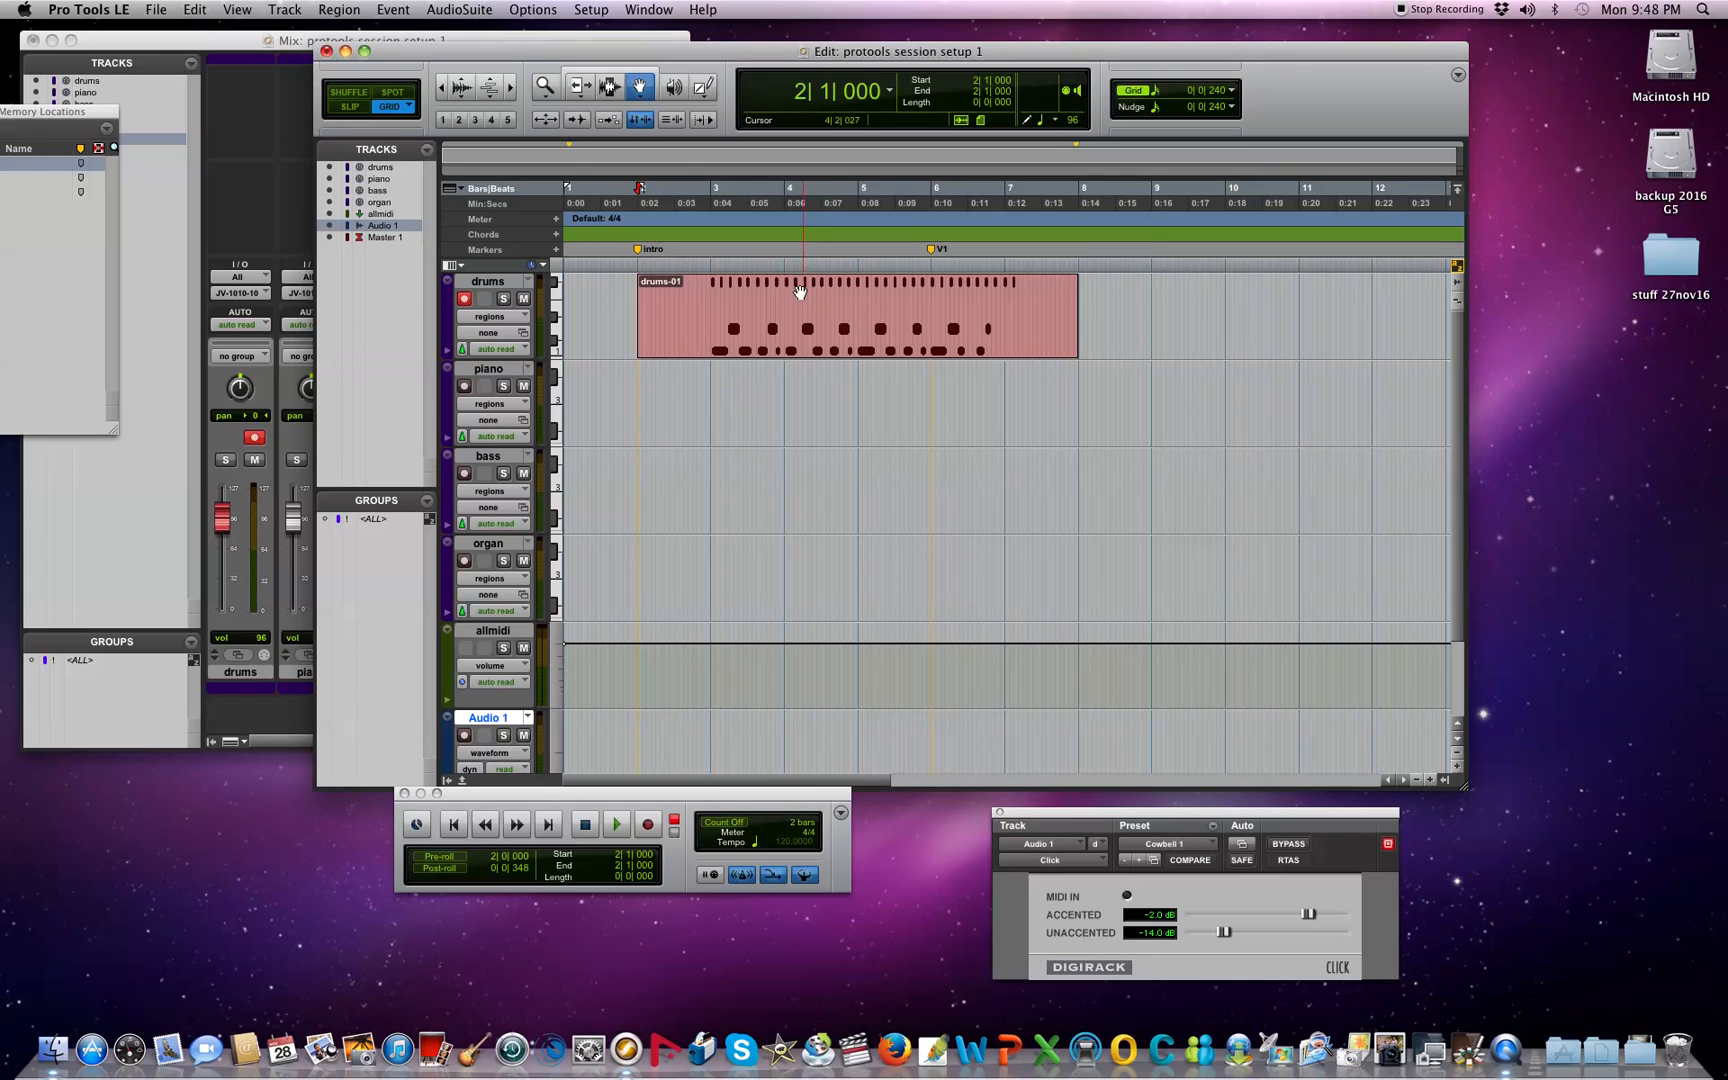
key(space)
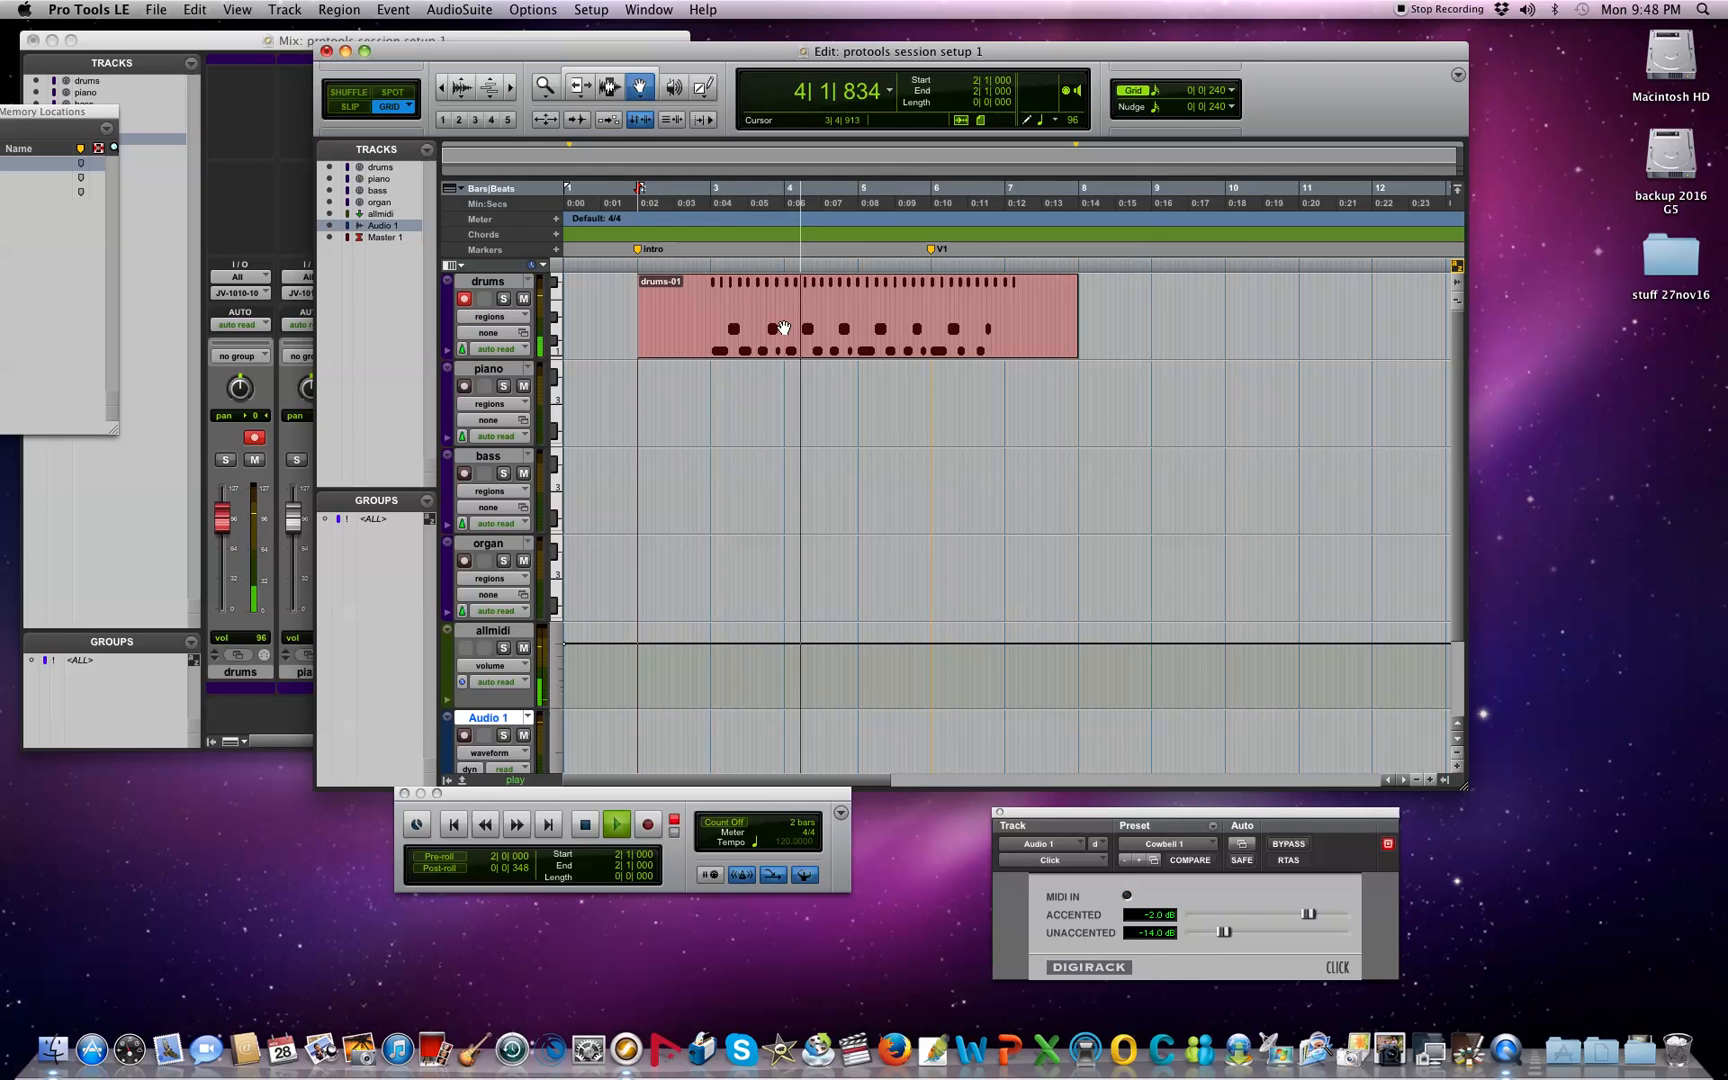
key(space)
Step: Quantize the drums region's note-ons to a 1/16 note grid, preserving note duration, and play the result
click(844, 335)
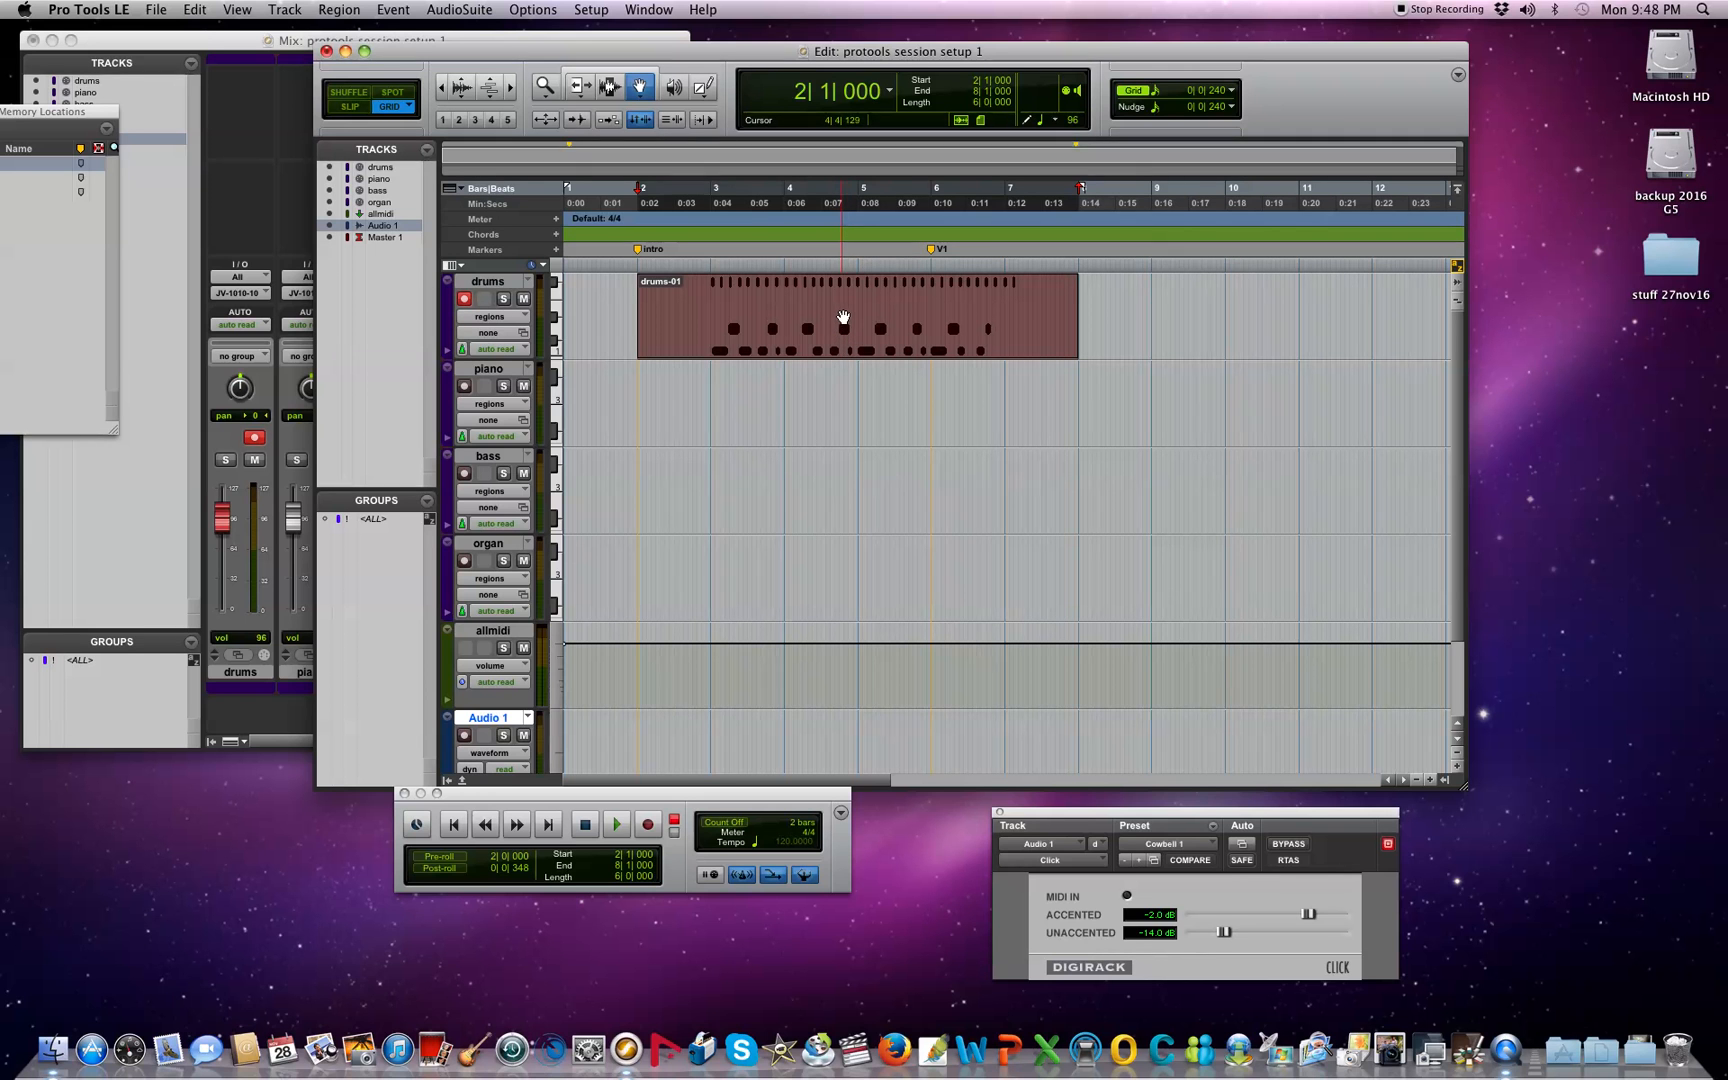
right_click(847, 317)
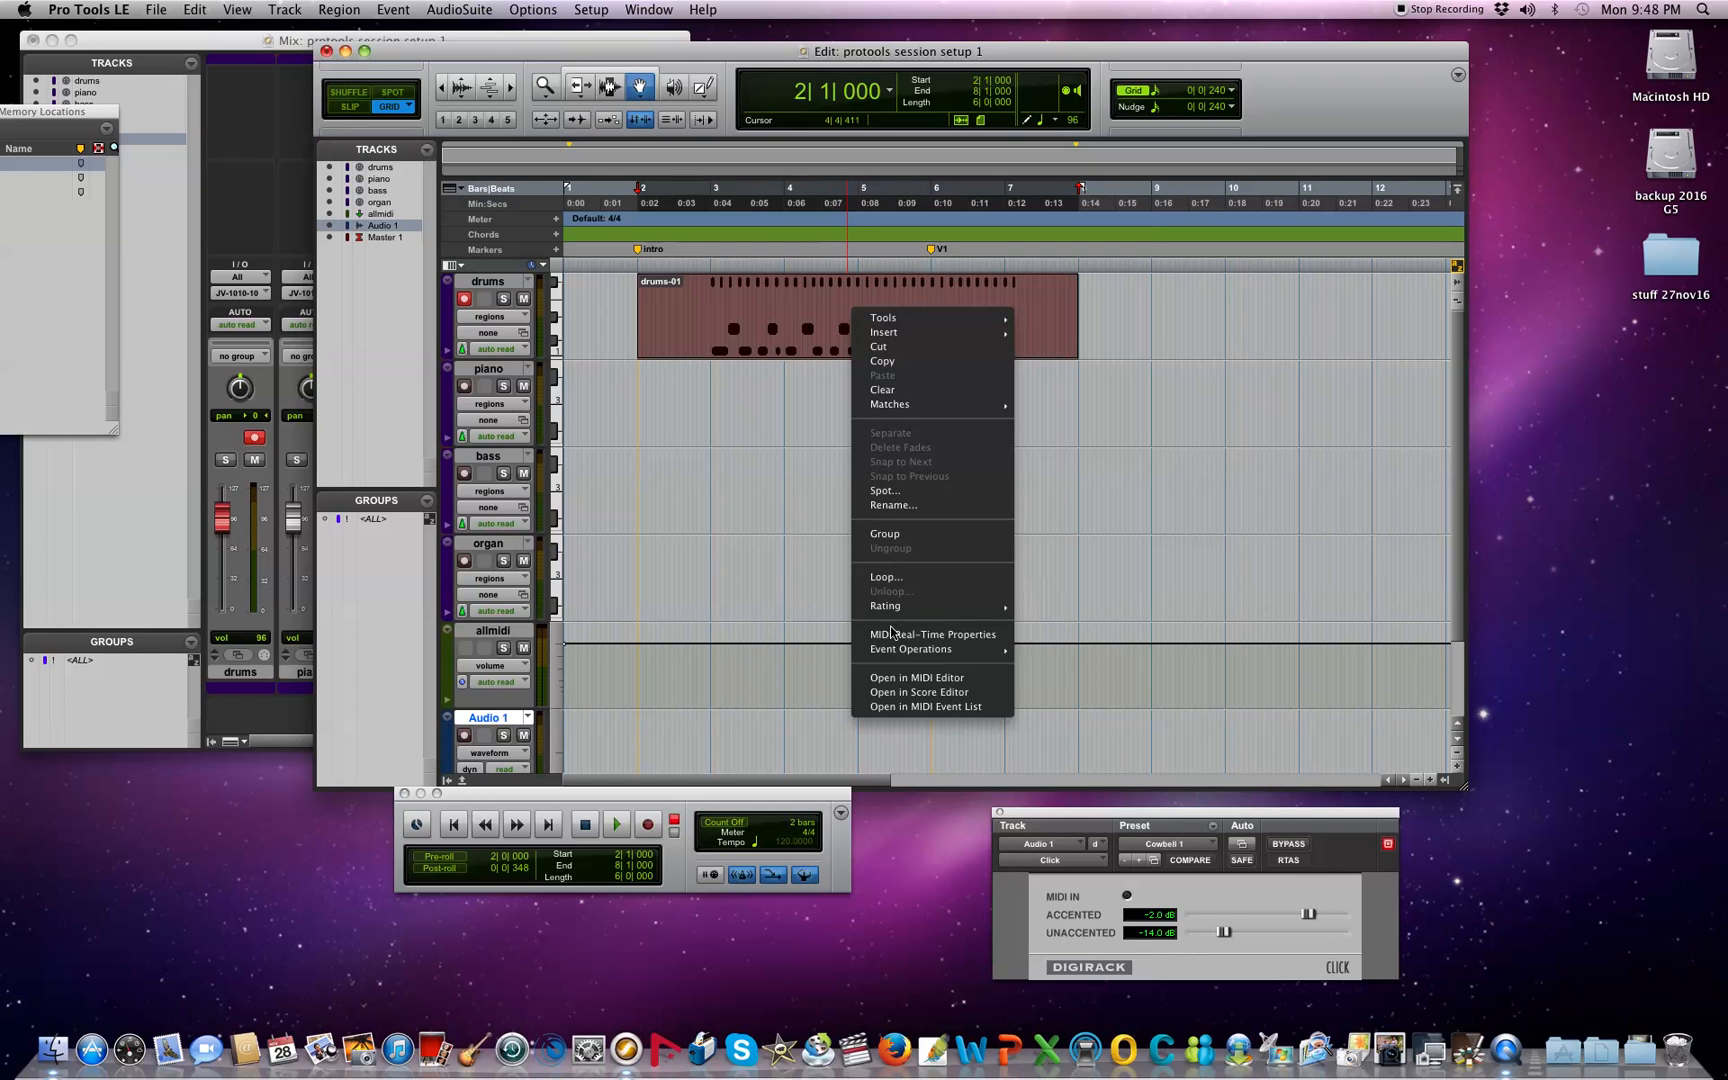
mouse_move(893, 652)
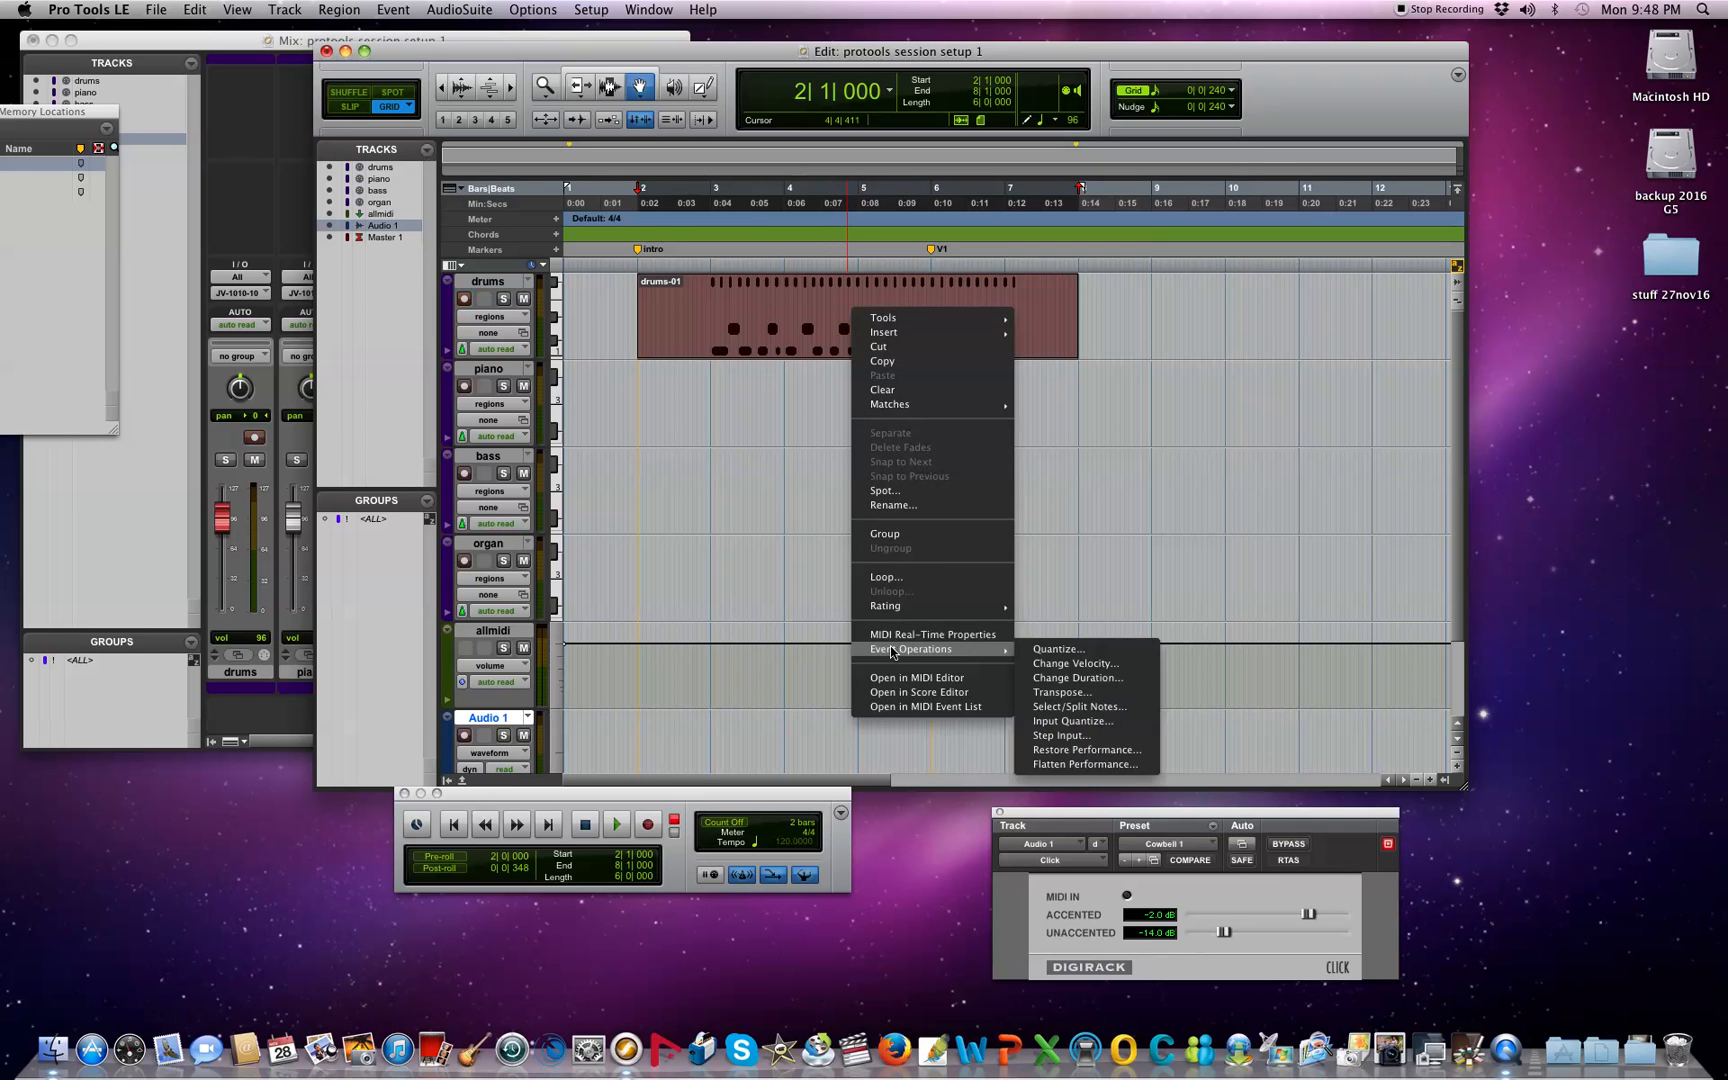
click(1058, 652)
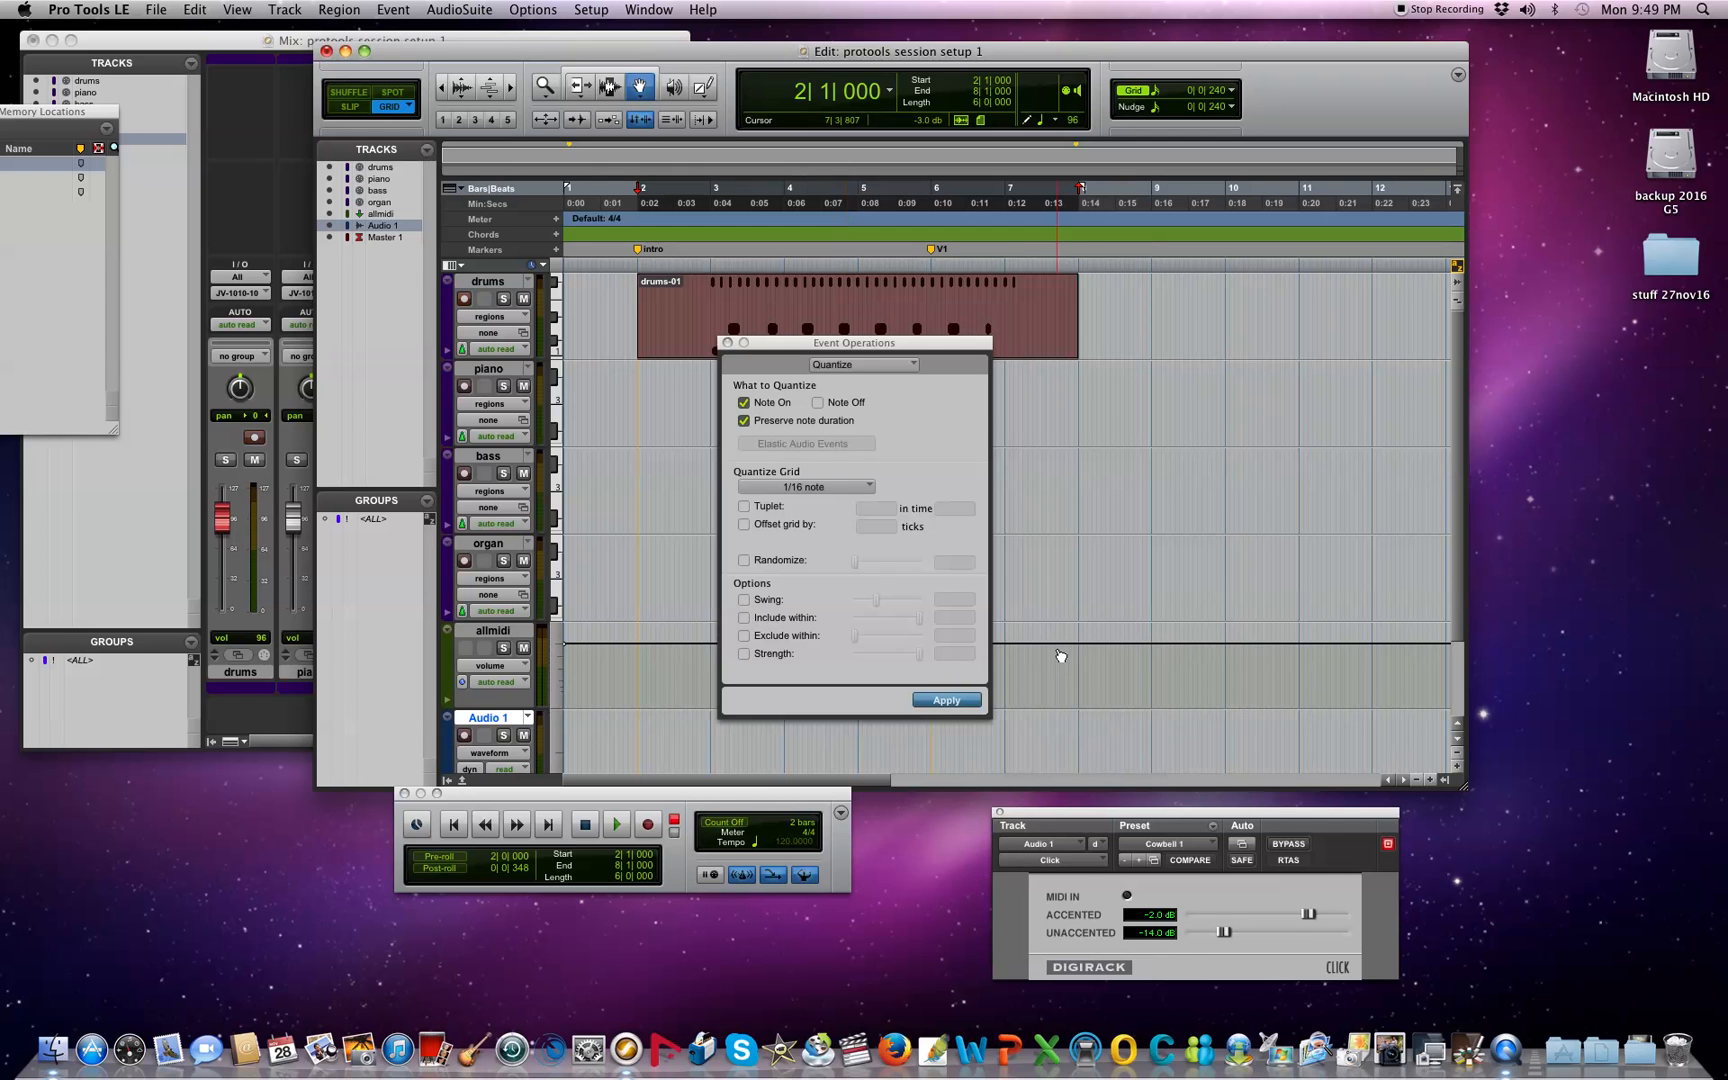
click(910, 366)
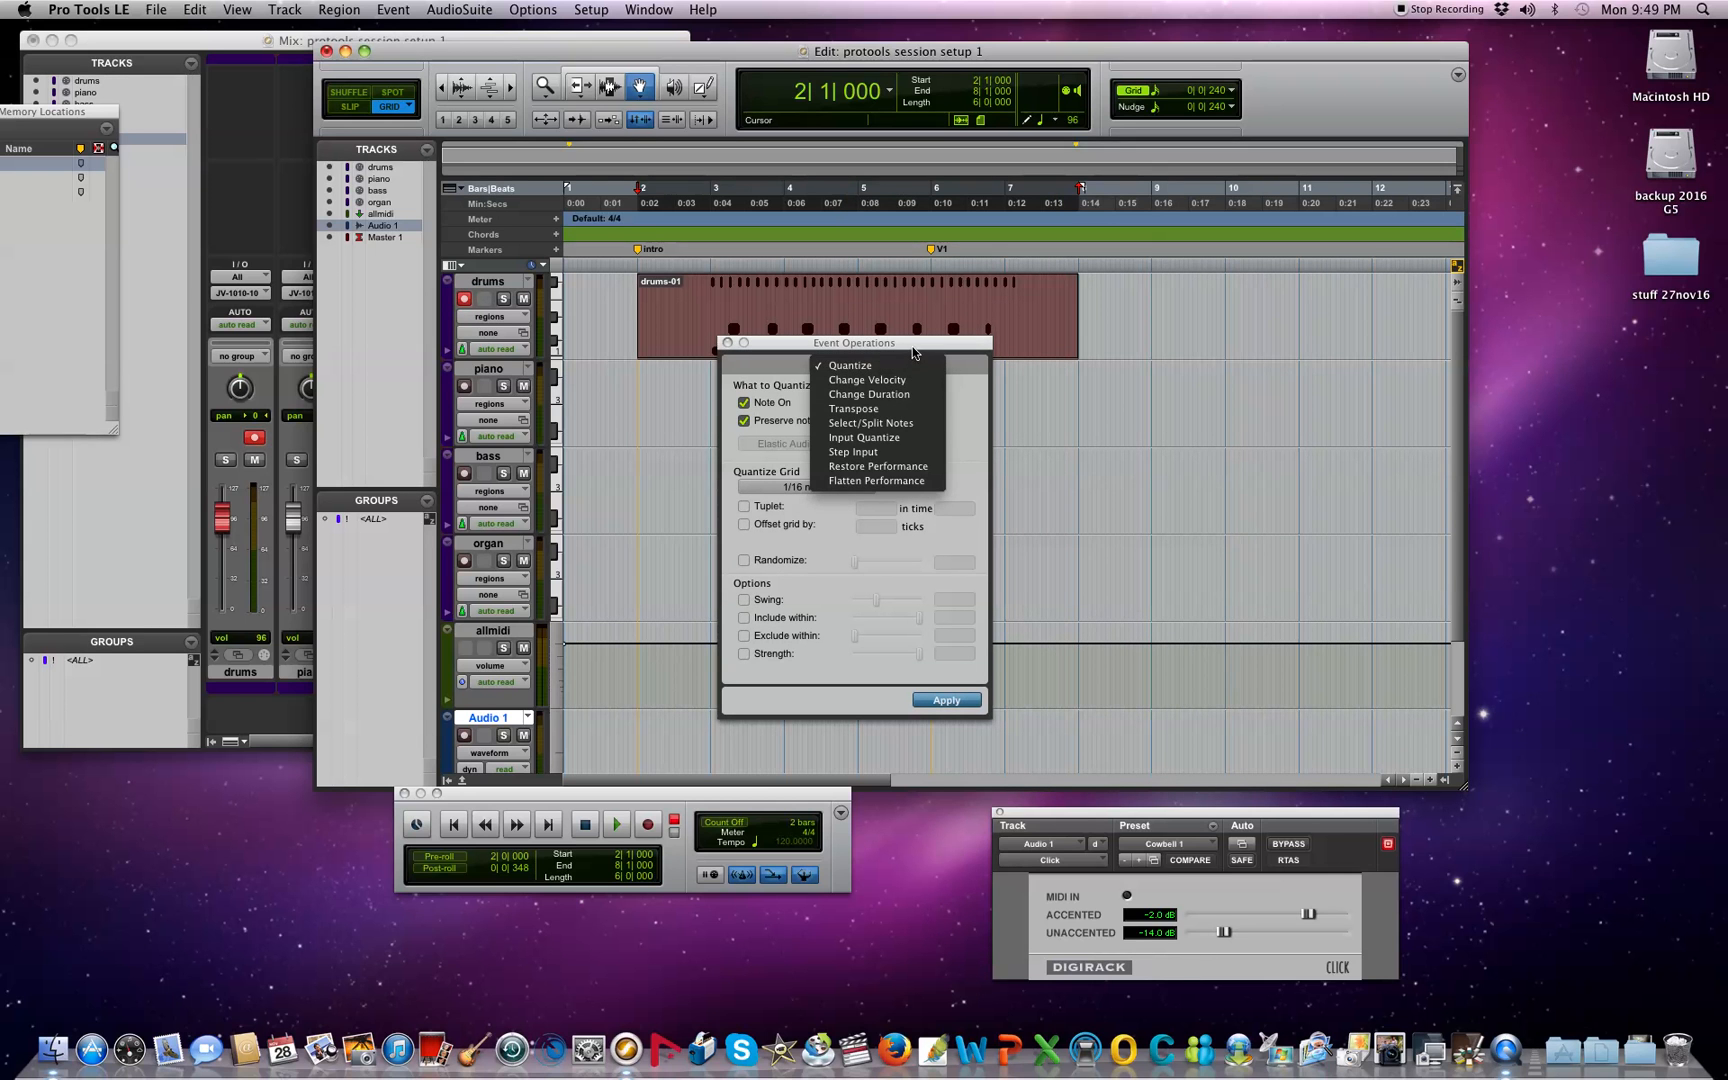
click(910, 348)
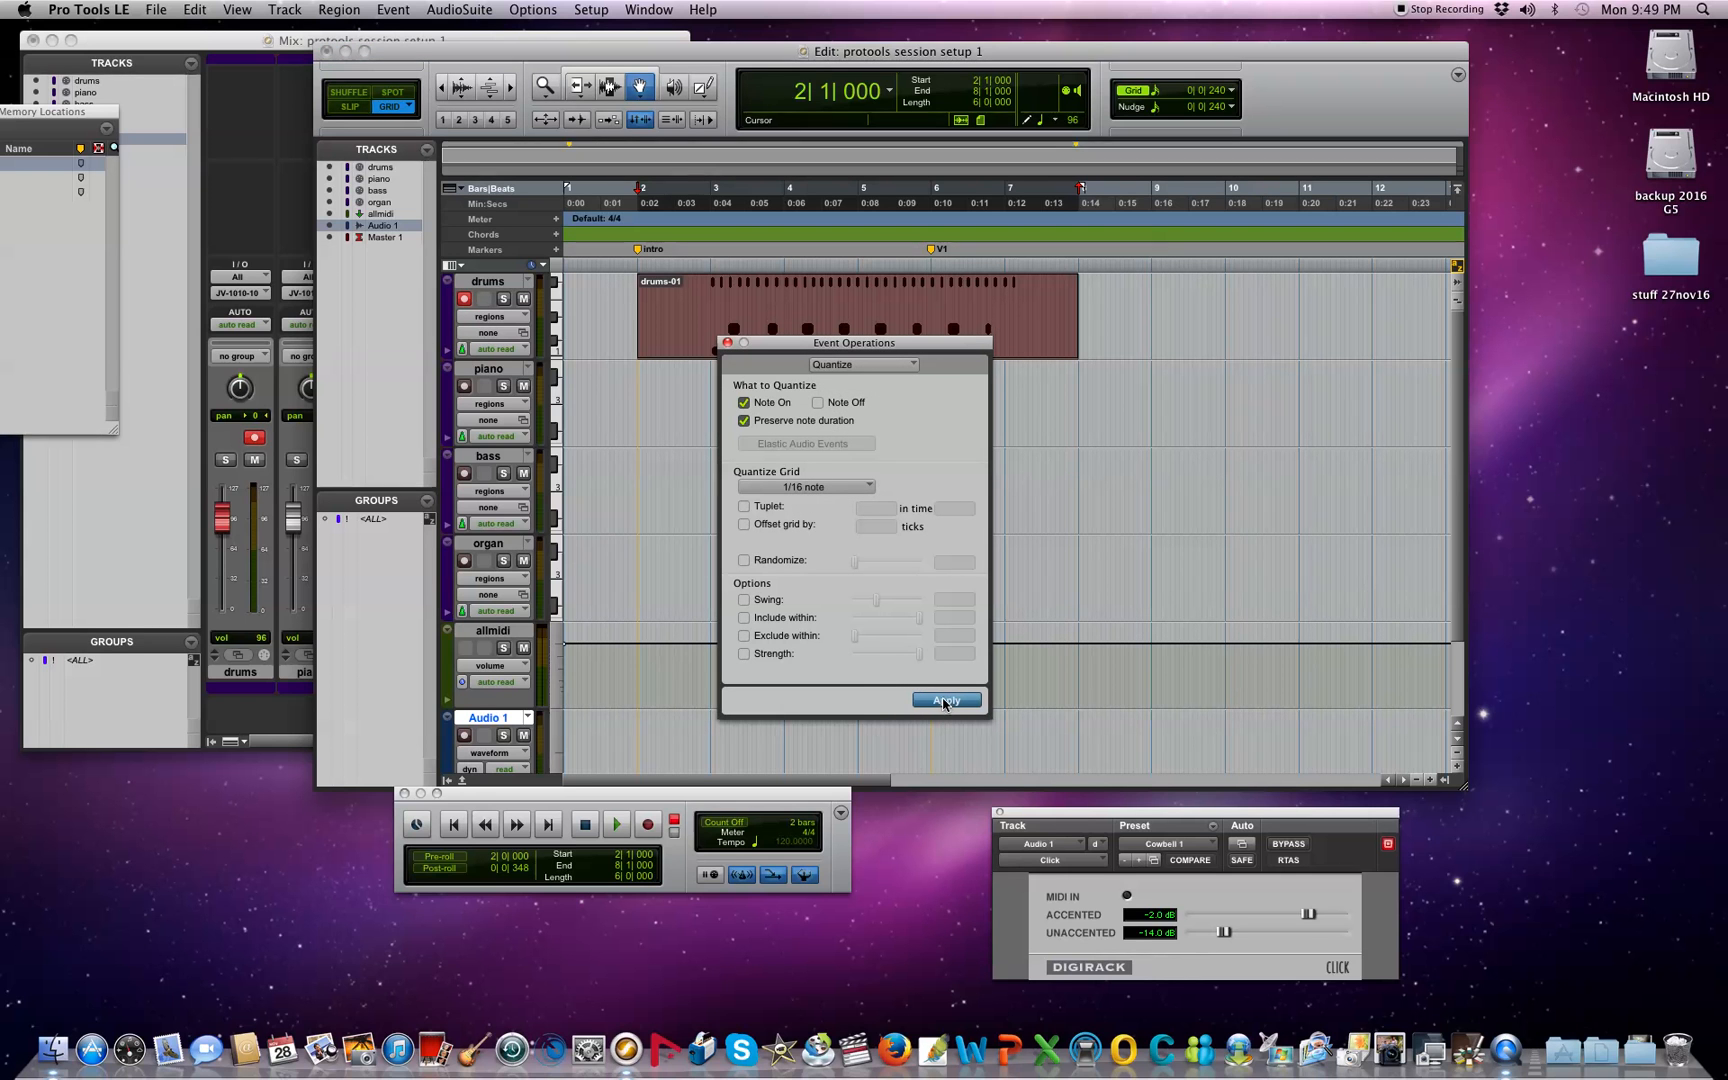
key(space)
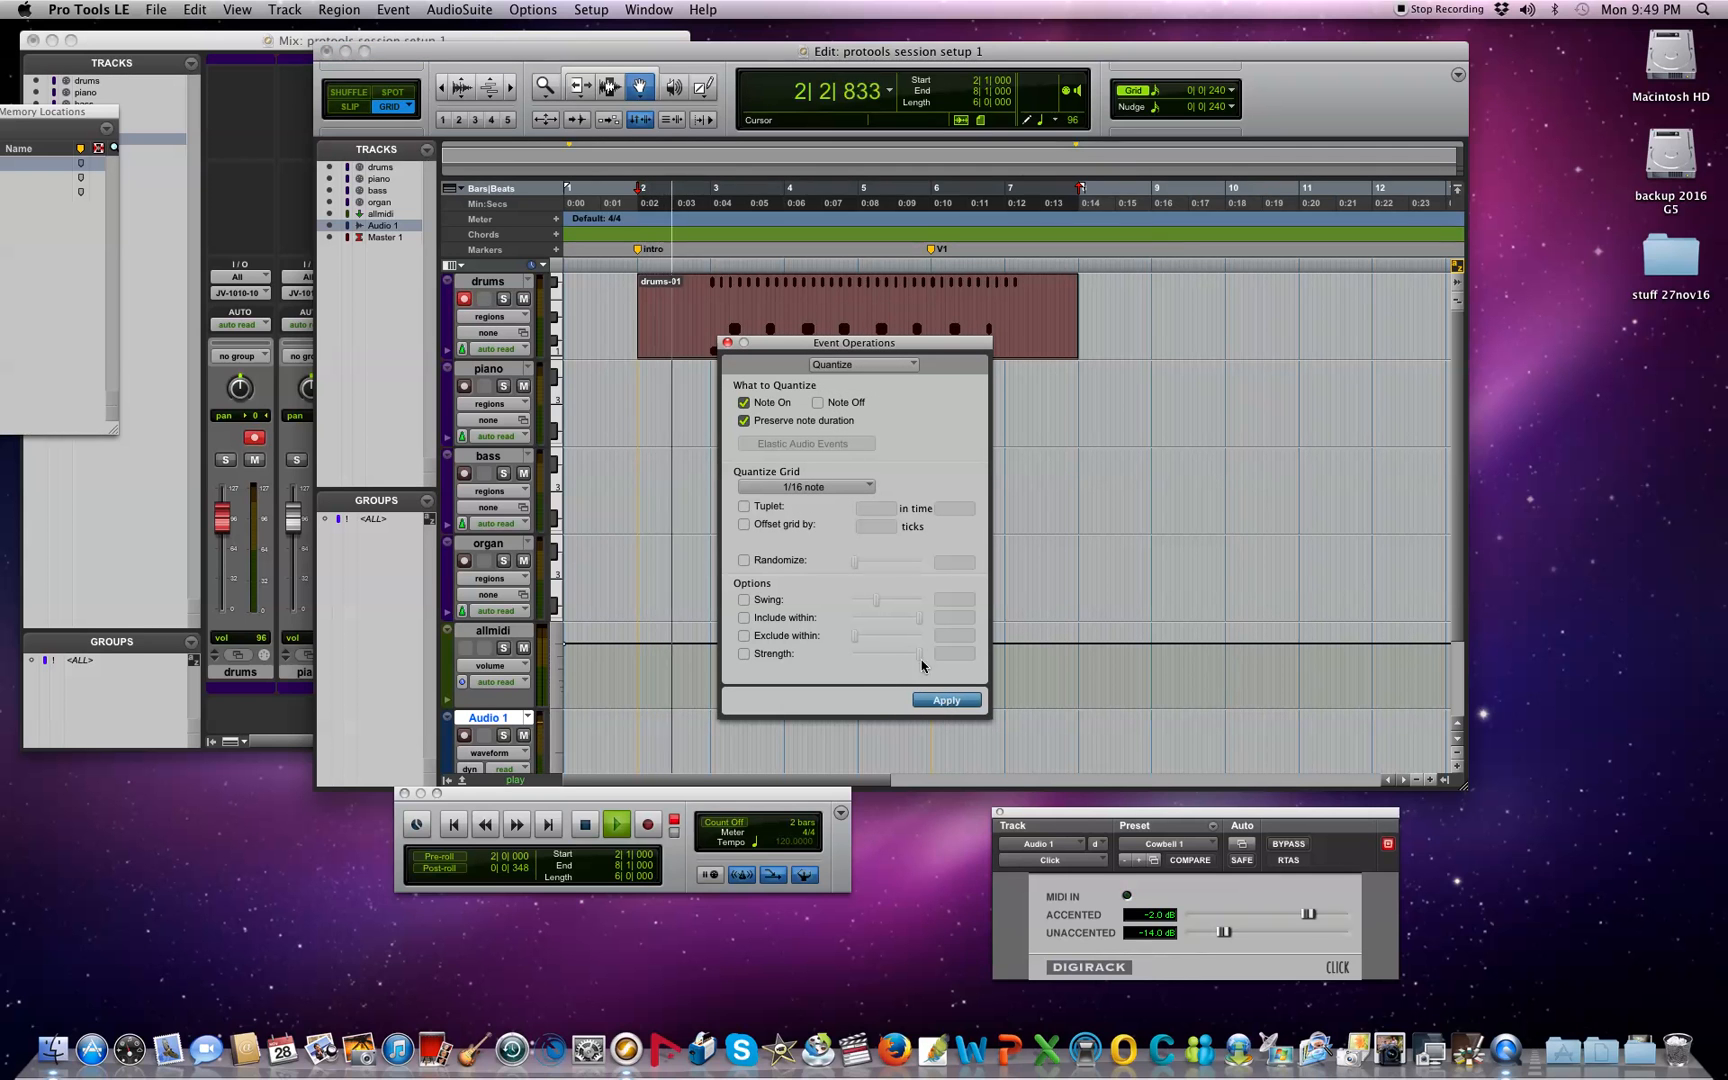
click(726, 343)
key(space)
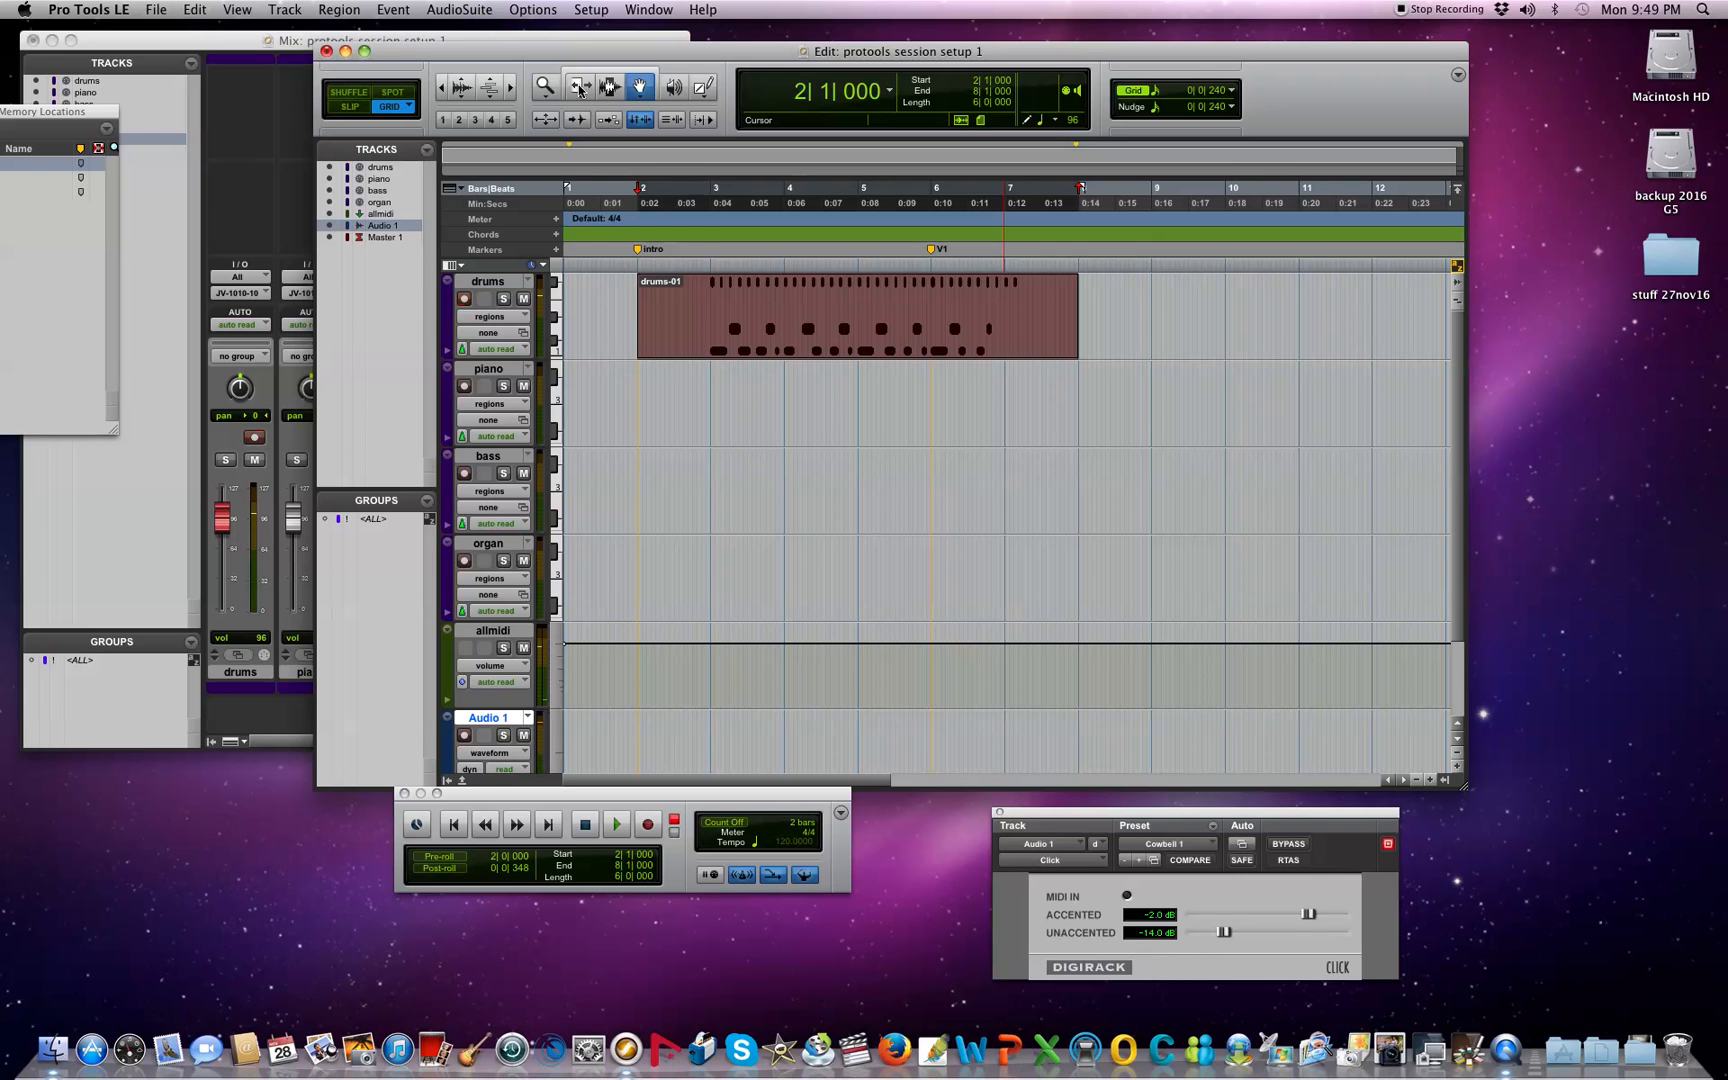
Step: Trim the empty first bar off the drums region up to bar 3 and move the region back to bar 2
click(580, 88)
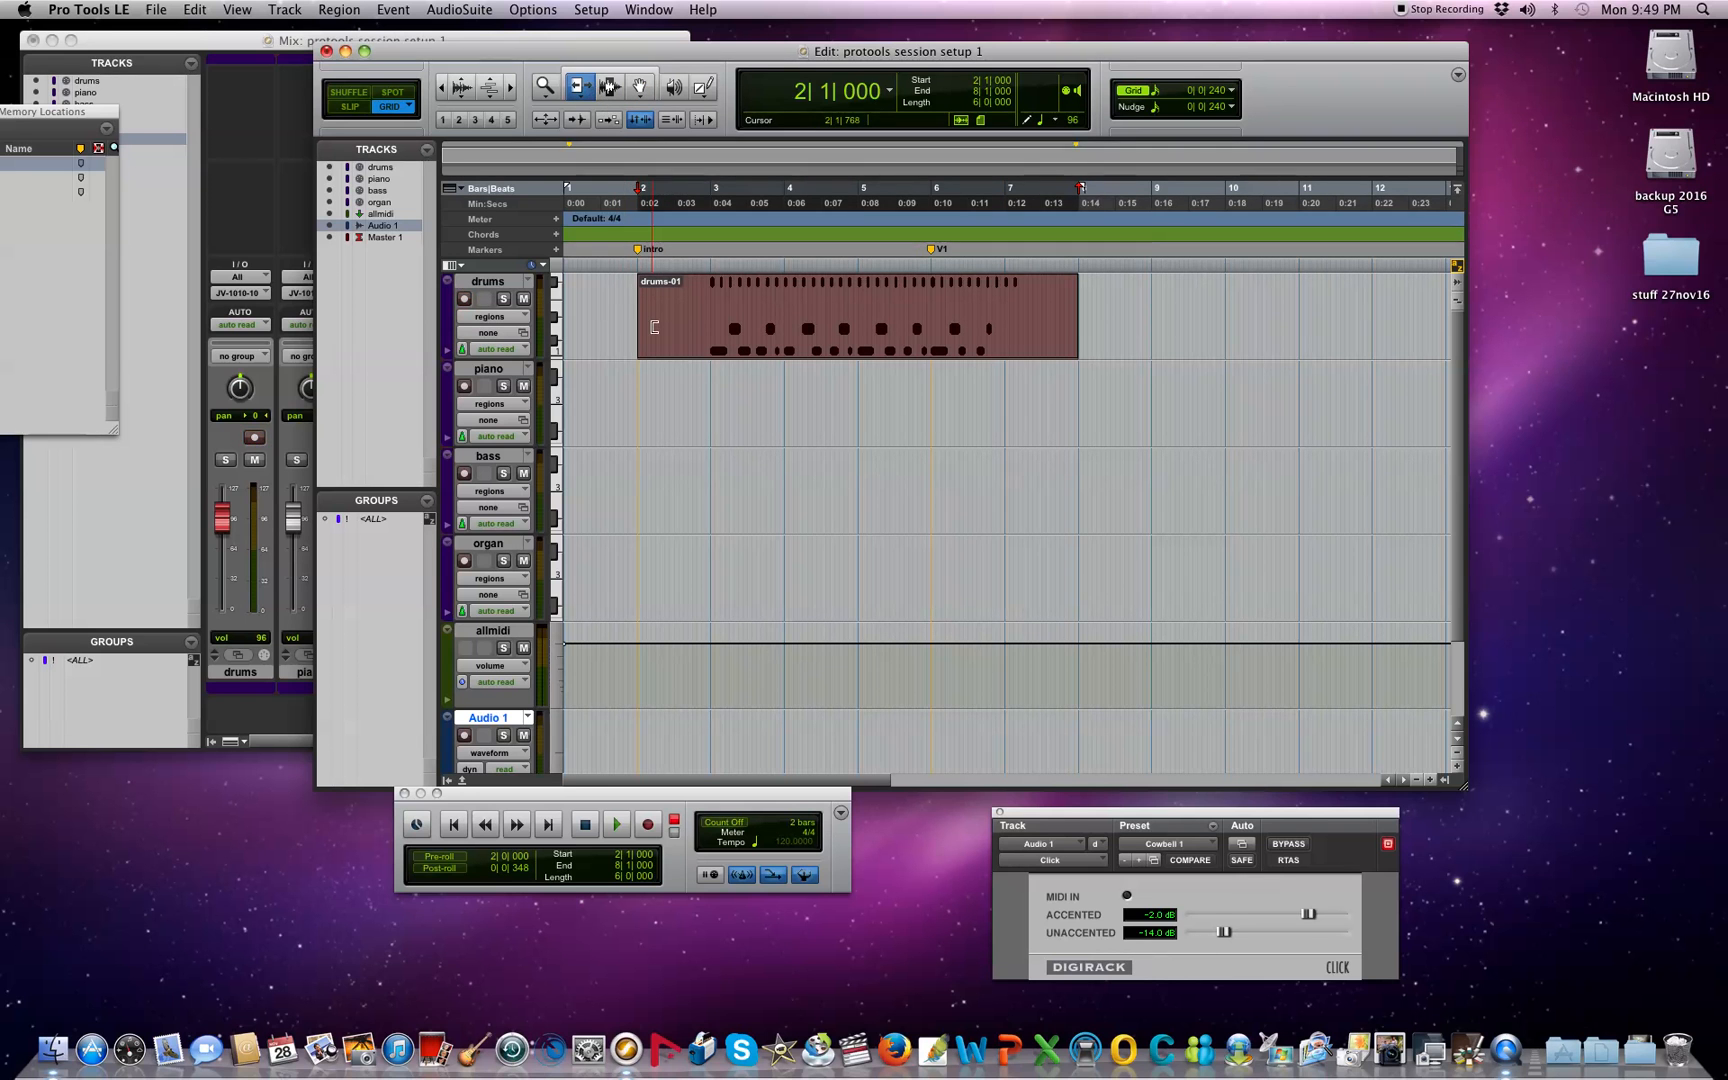
drag(649, 333, 710, 336)
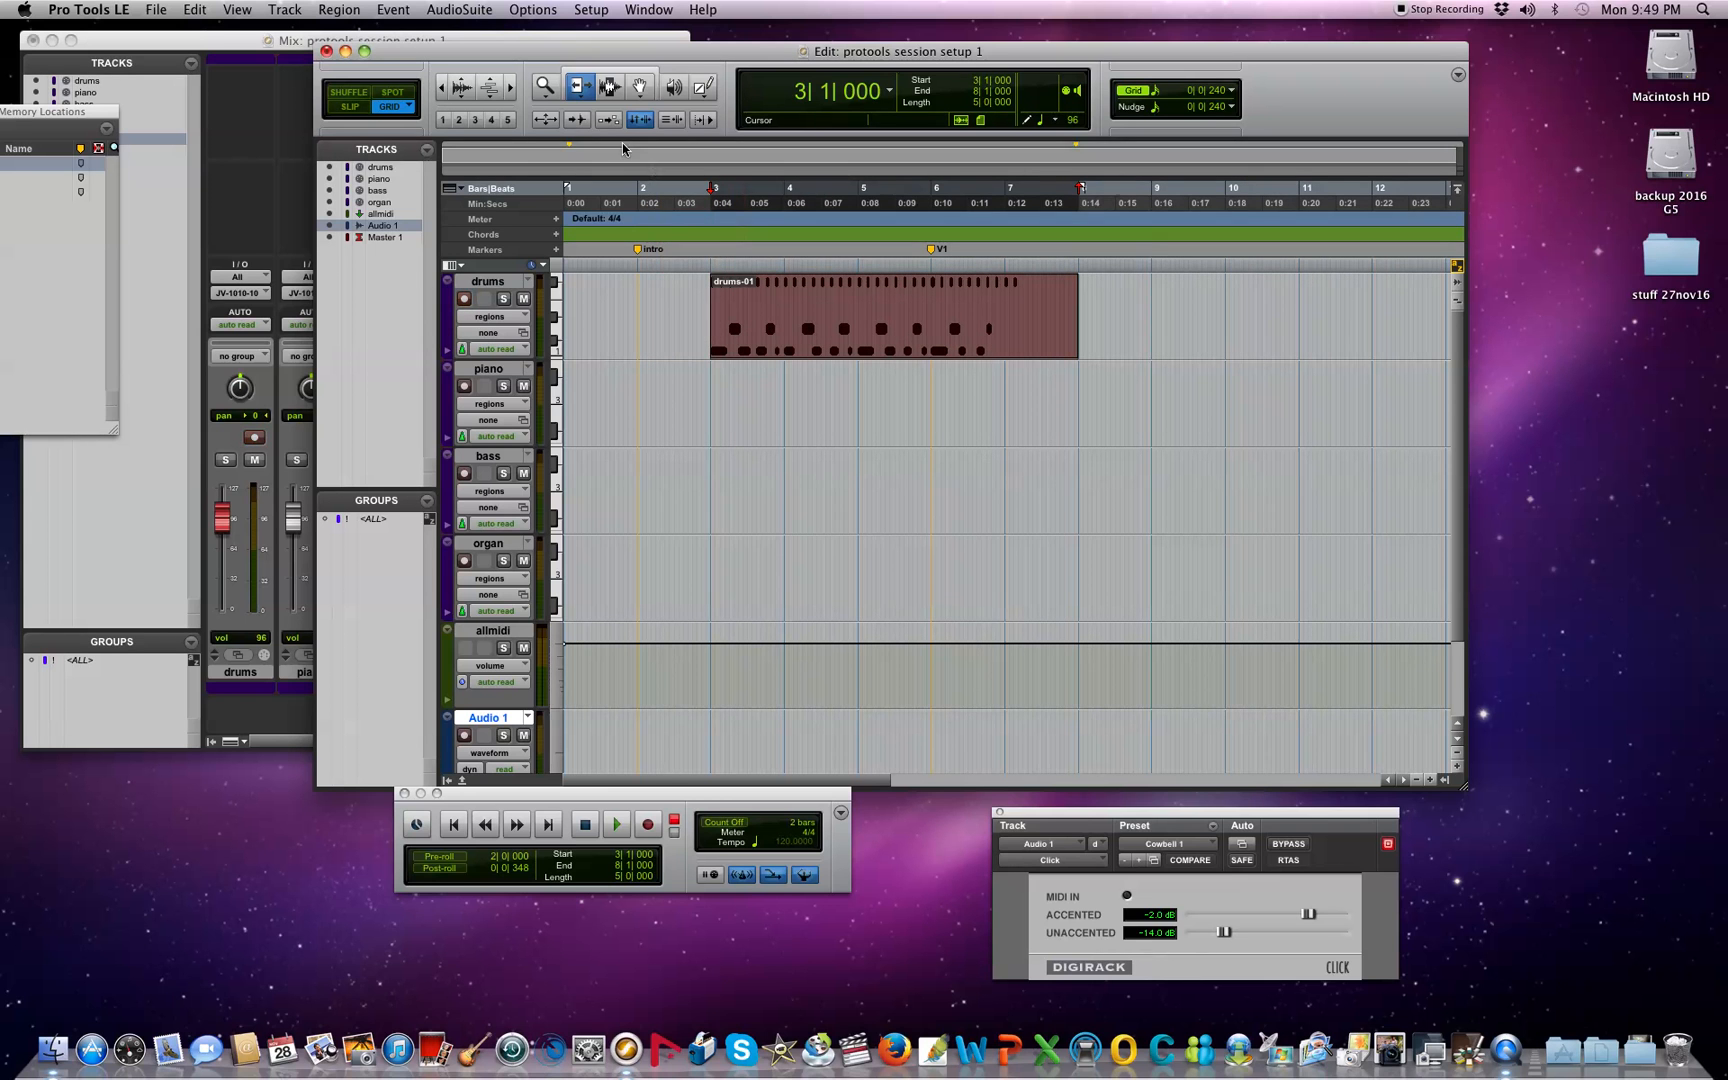
click(640, 87)
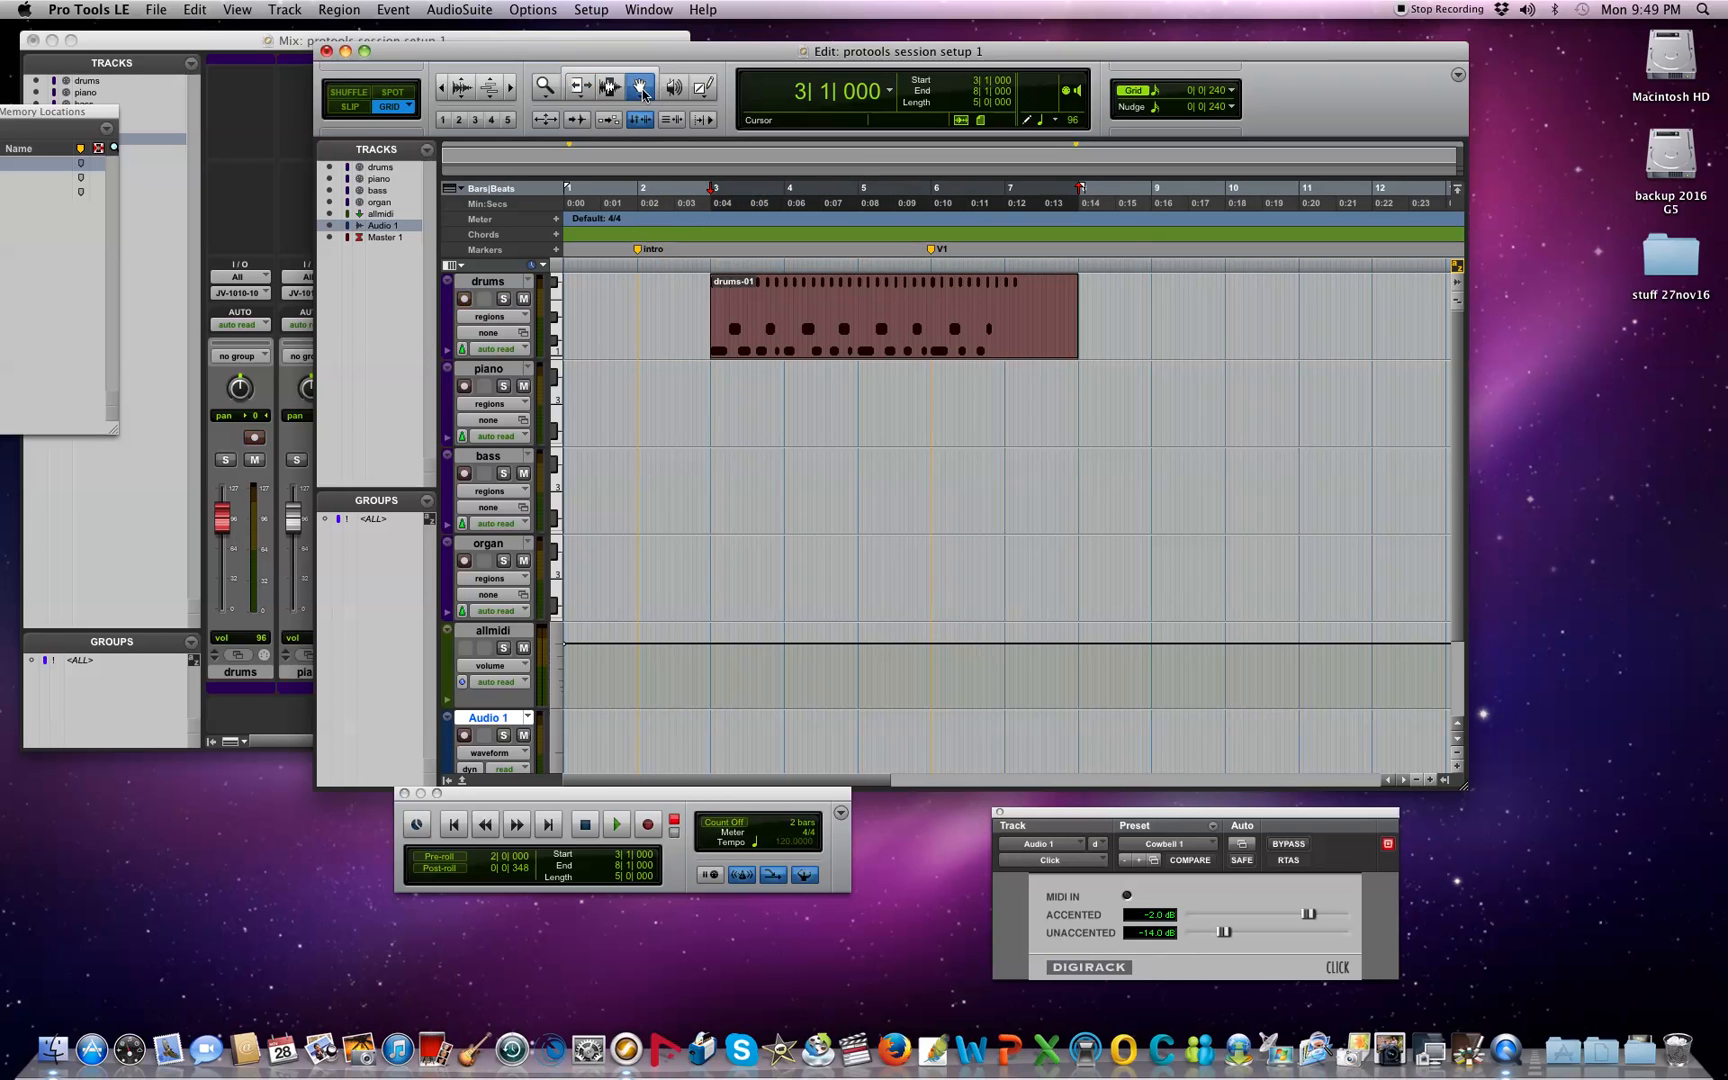
drag(818, 306, 745, 307)
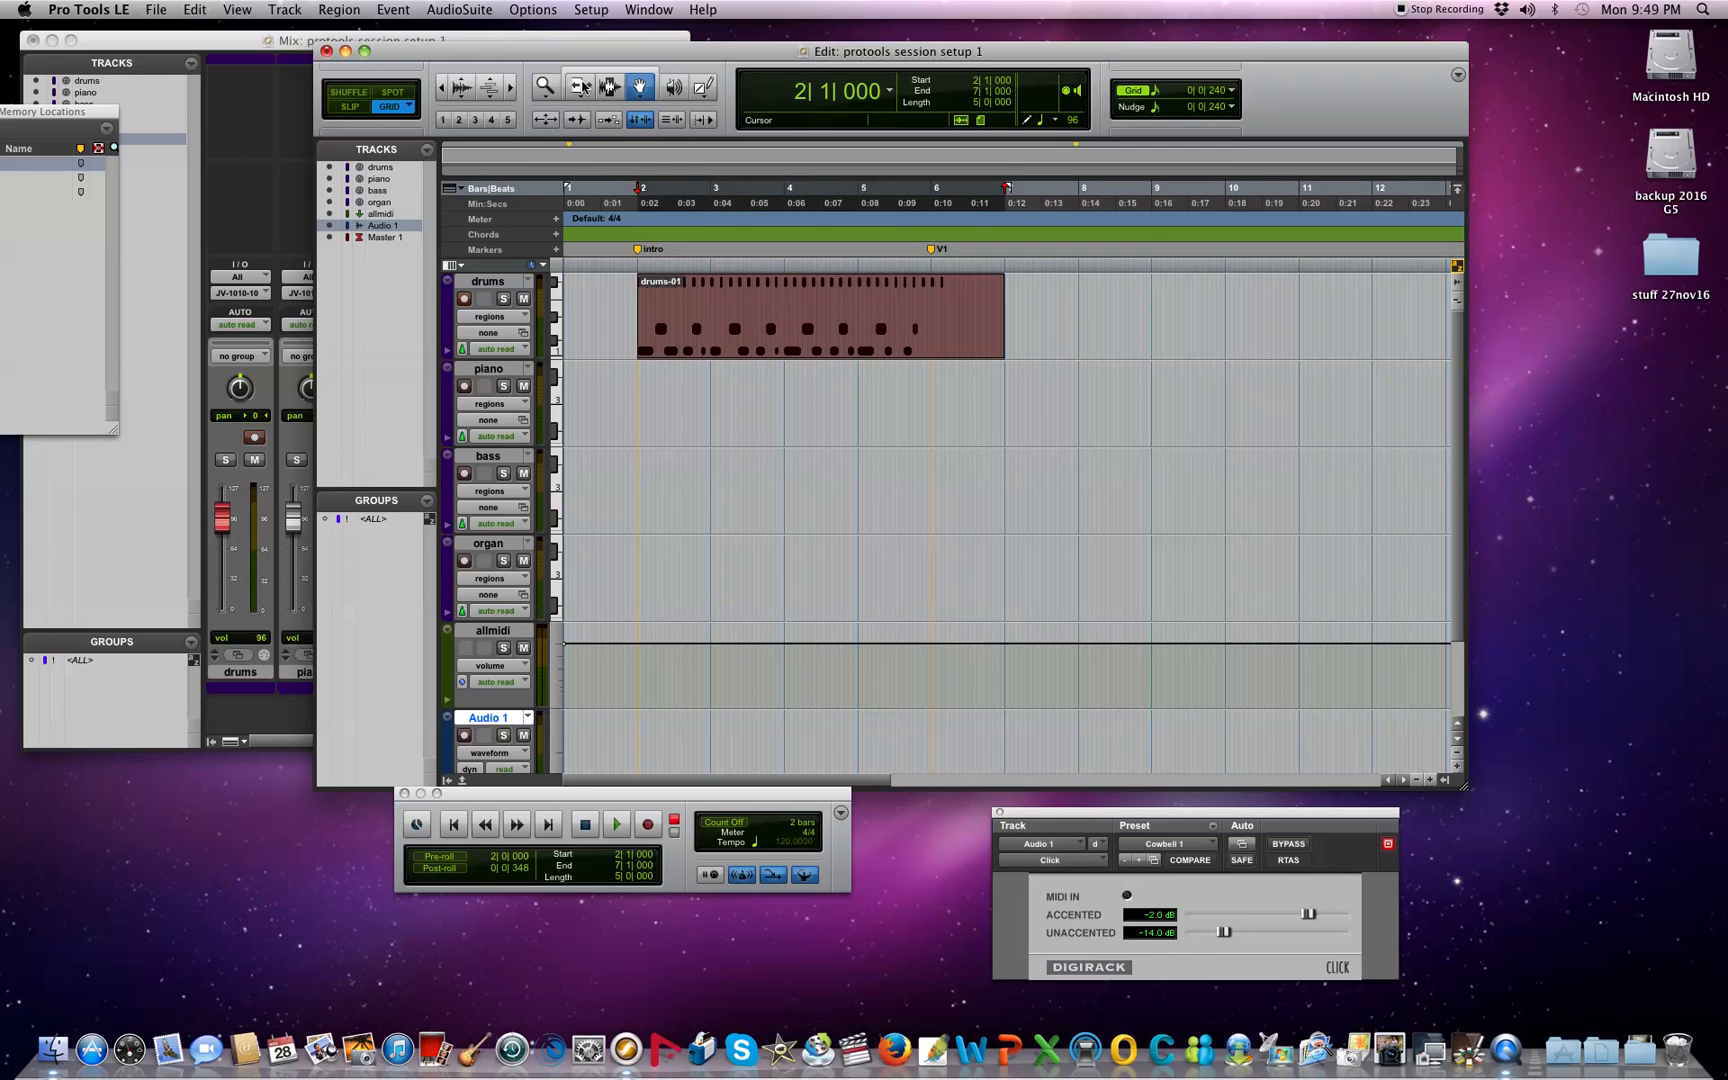
Step: Trim the drums region's end back to bar 4, leaving a two-bar pattern, and play it
click(579, 87)
drag(992, 324, 783, 321)
key(space)
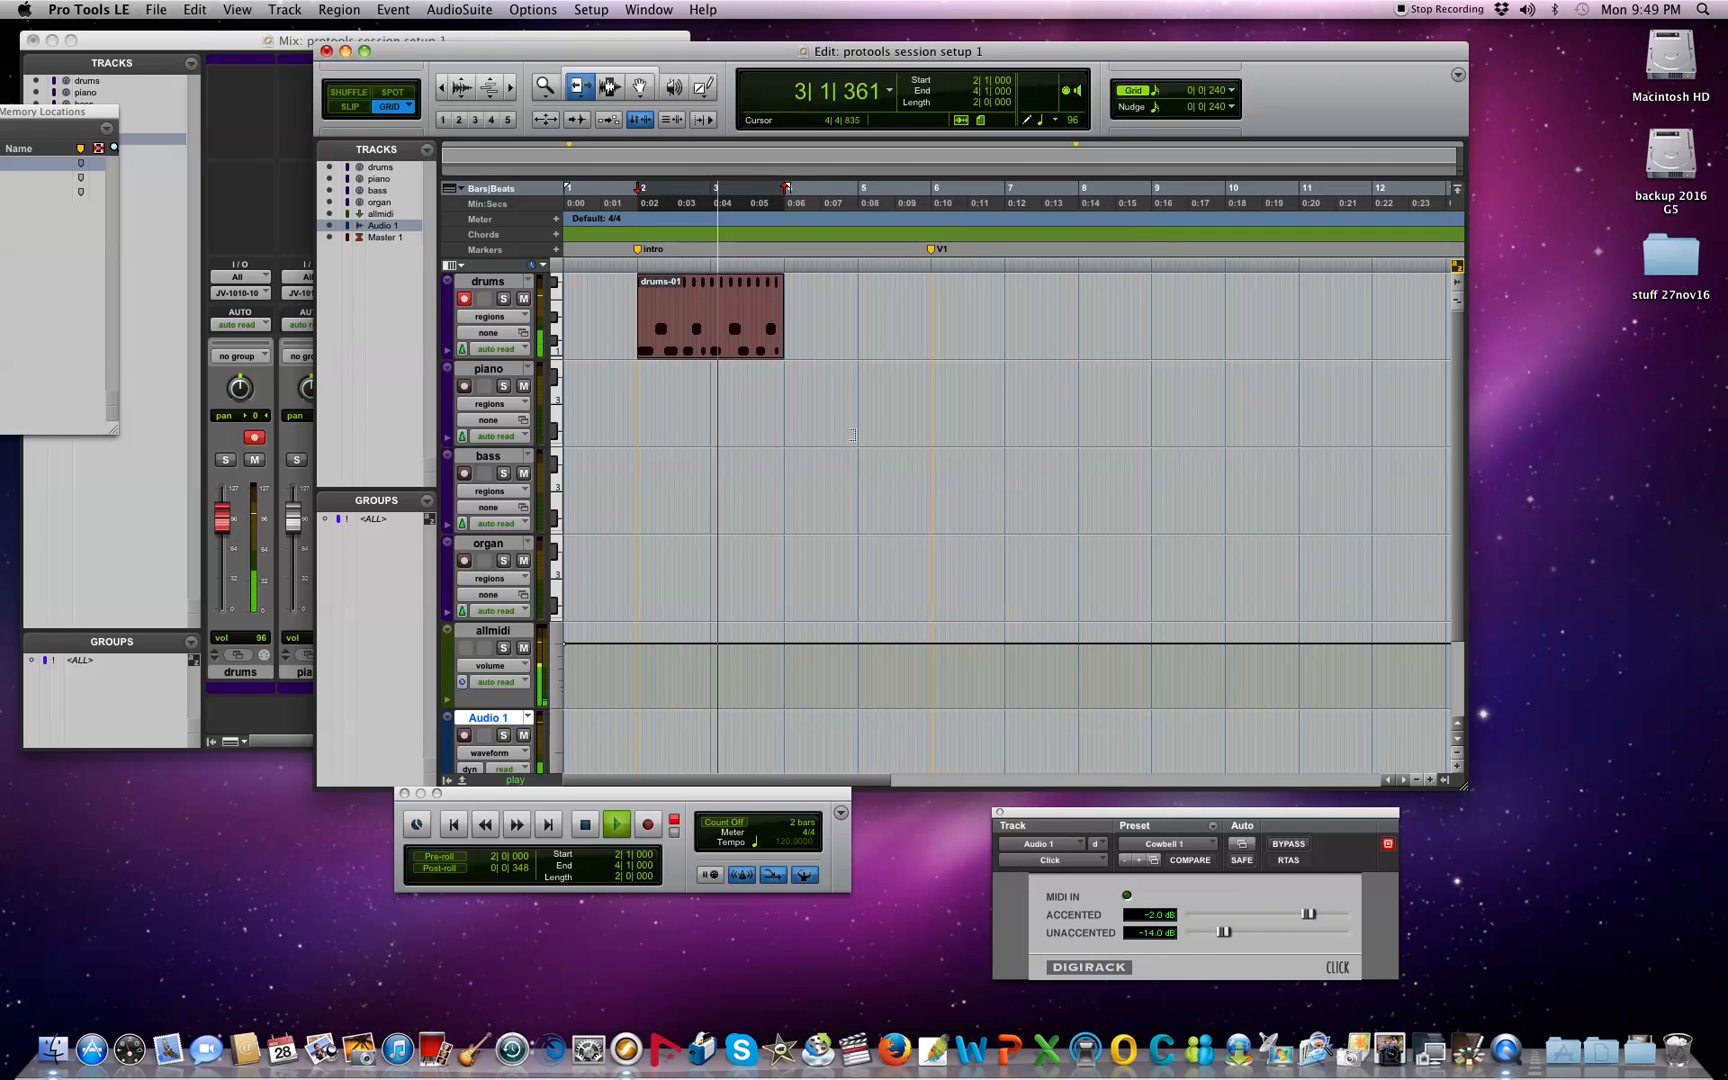
key(space)
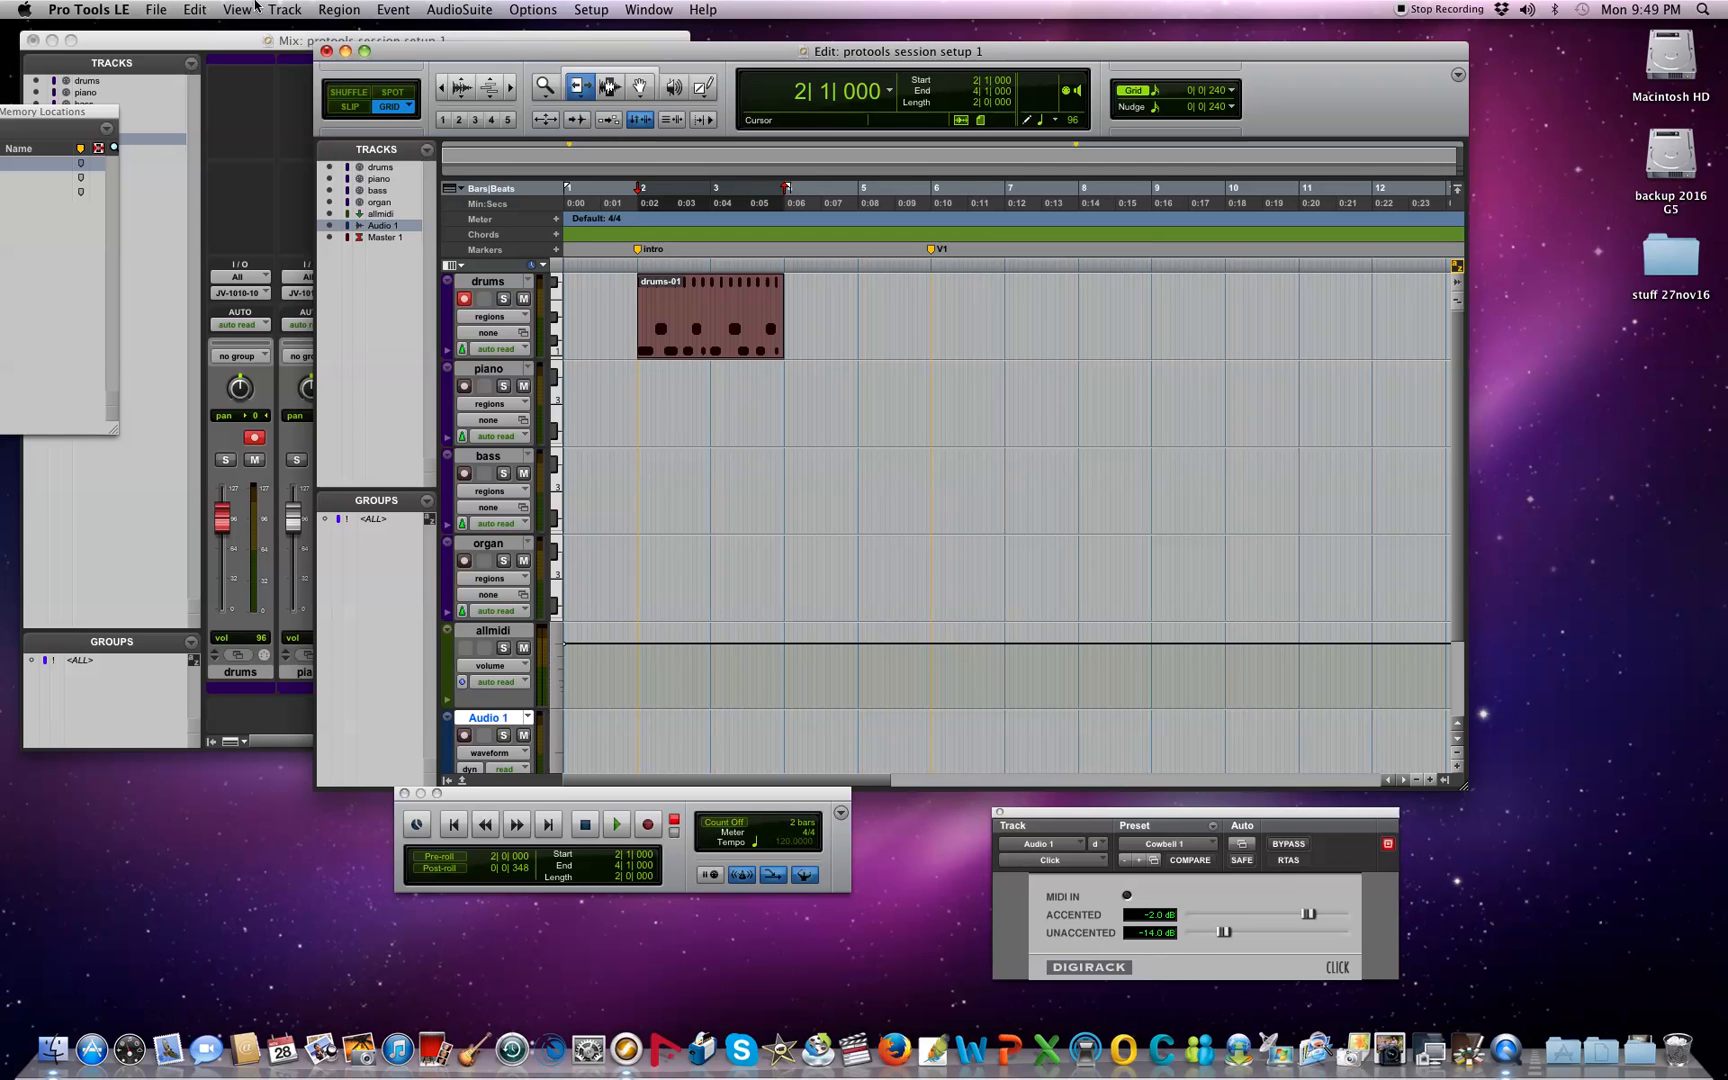
Step: Repeat the two-bar drums region 200 times along its track
click(255, 5)
mouse_move(185, 5)
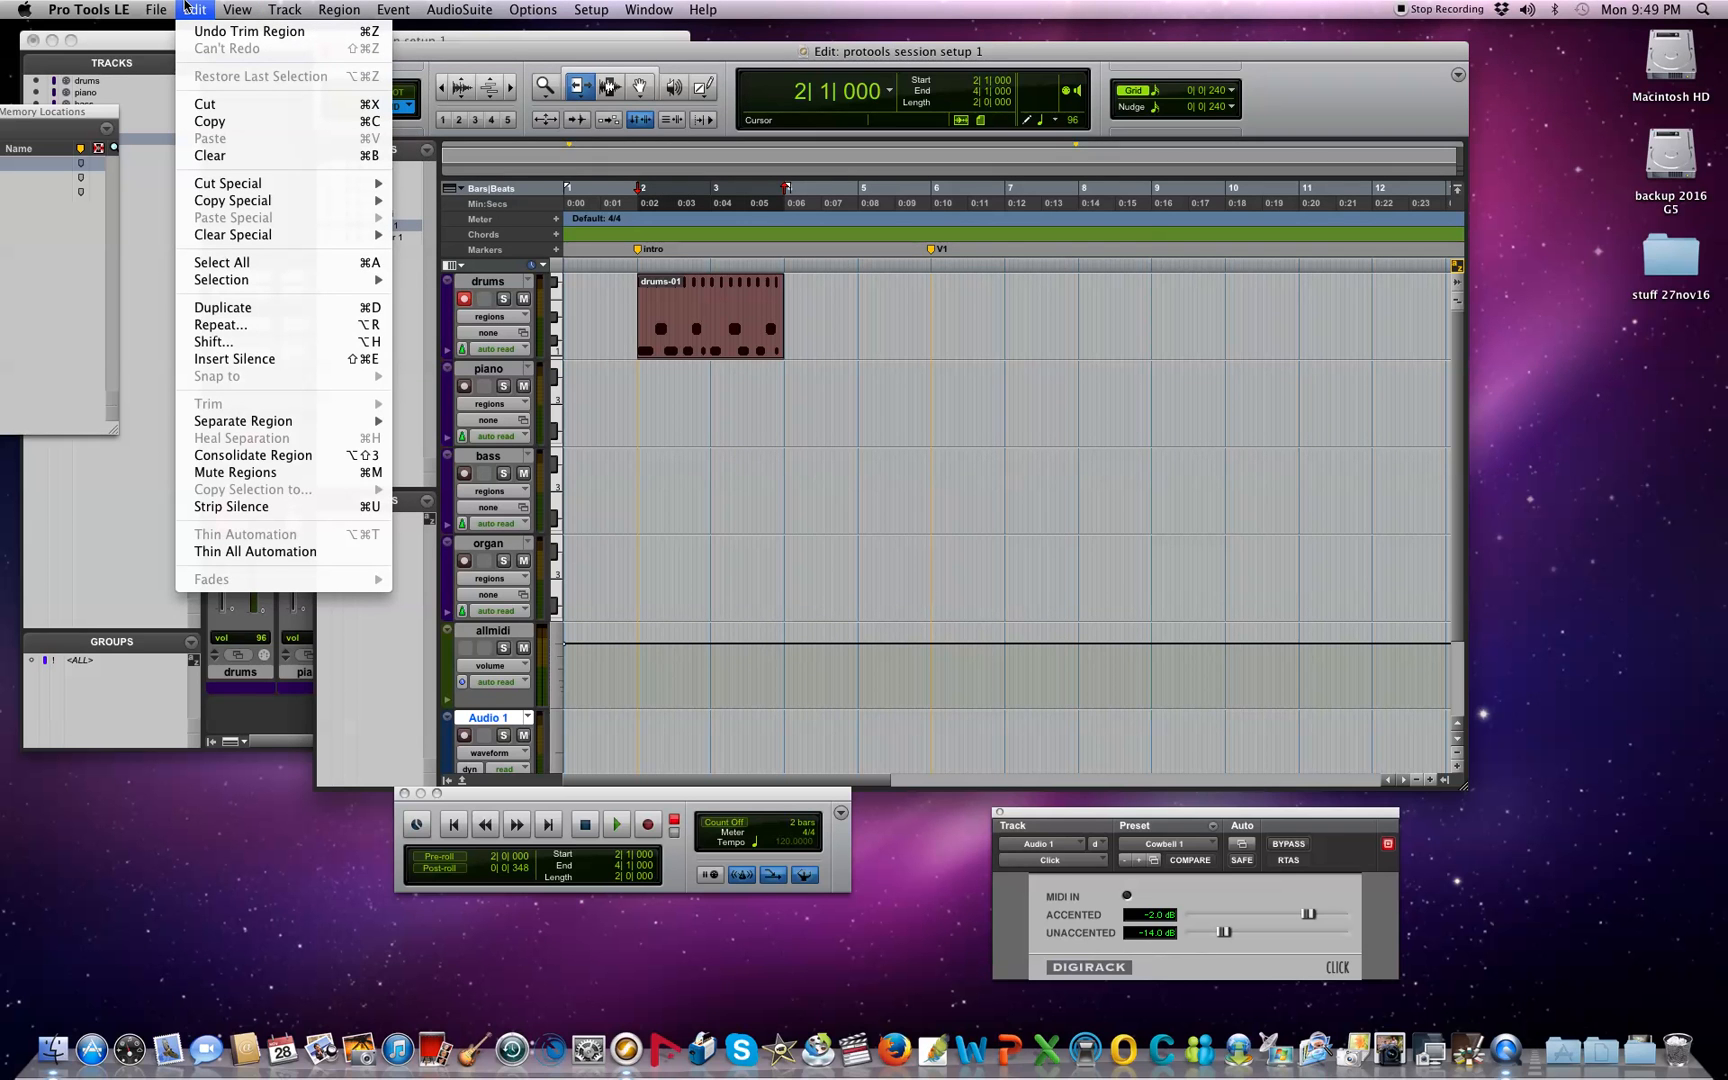
click(213, 326)
text(200)
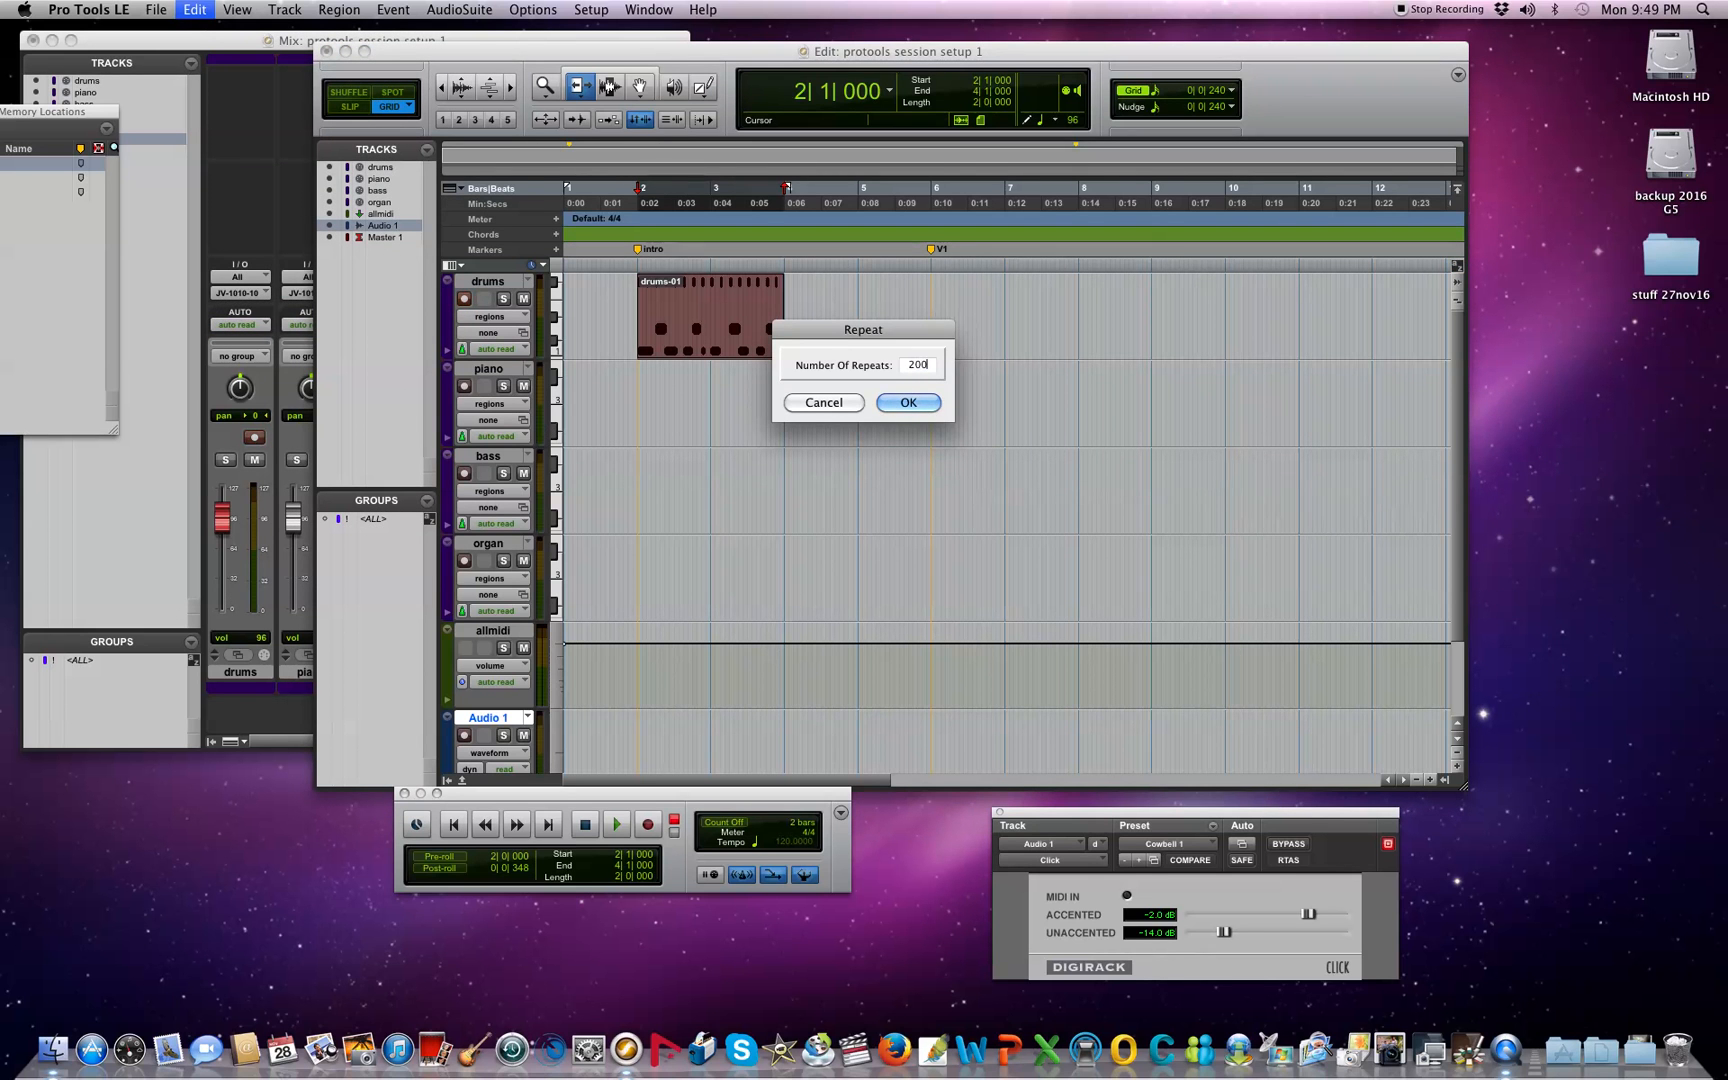
click(938, 403)
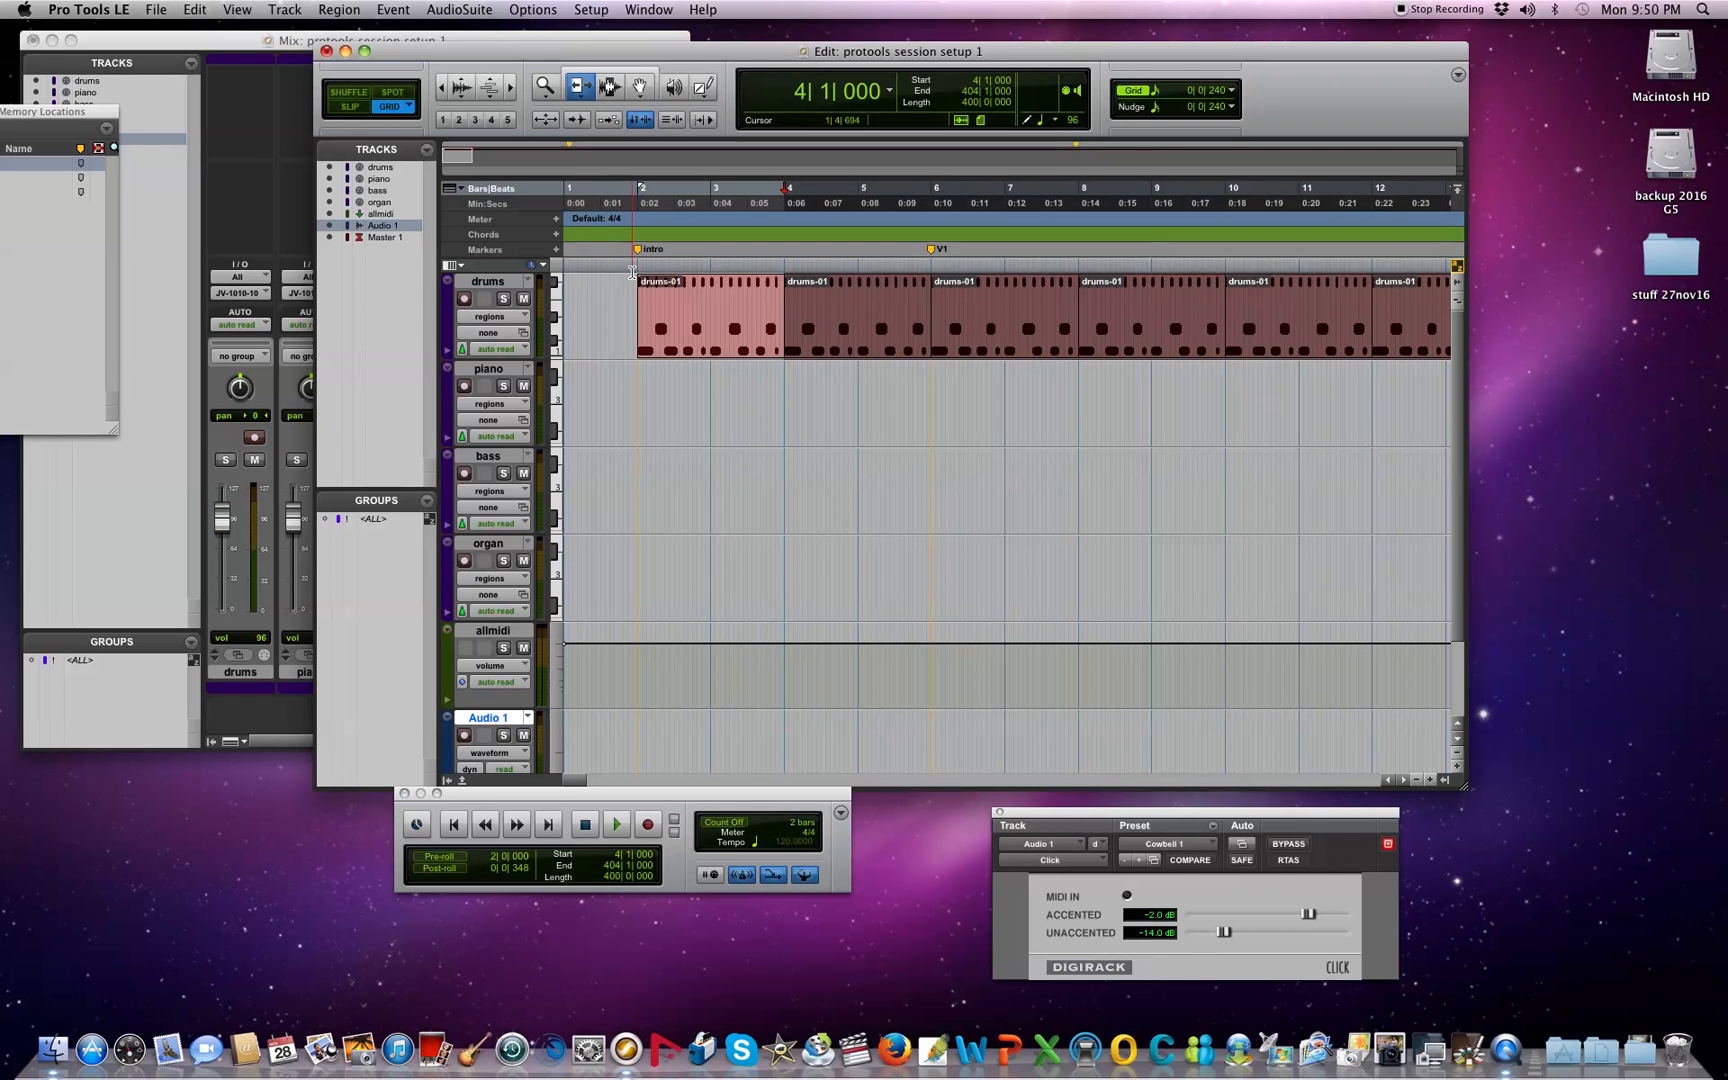
Step: Bring the Memory Locations window fully into view, recall the intro location and play the repeated drums from there
click(634, 262)
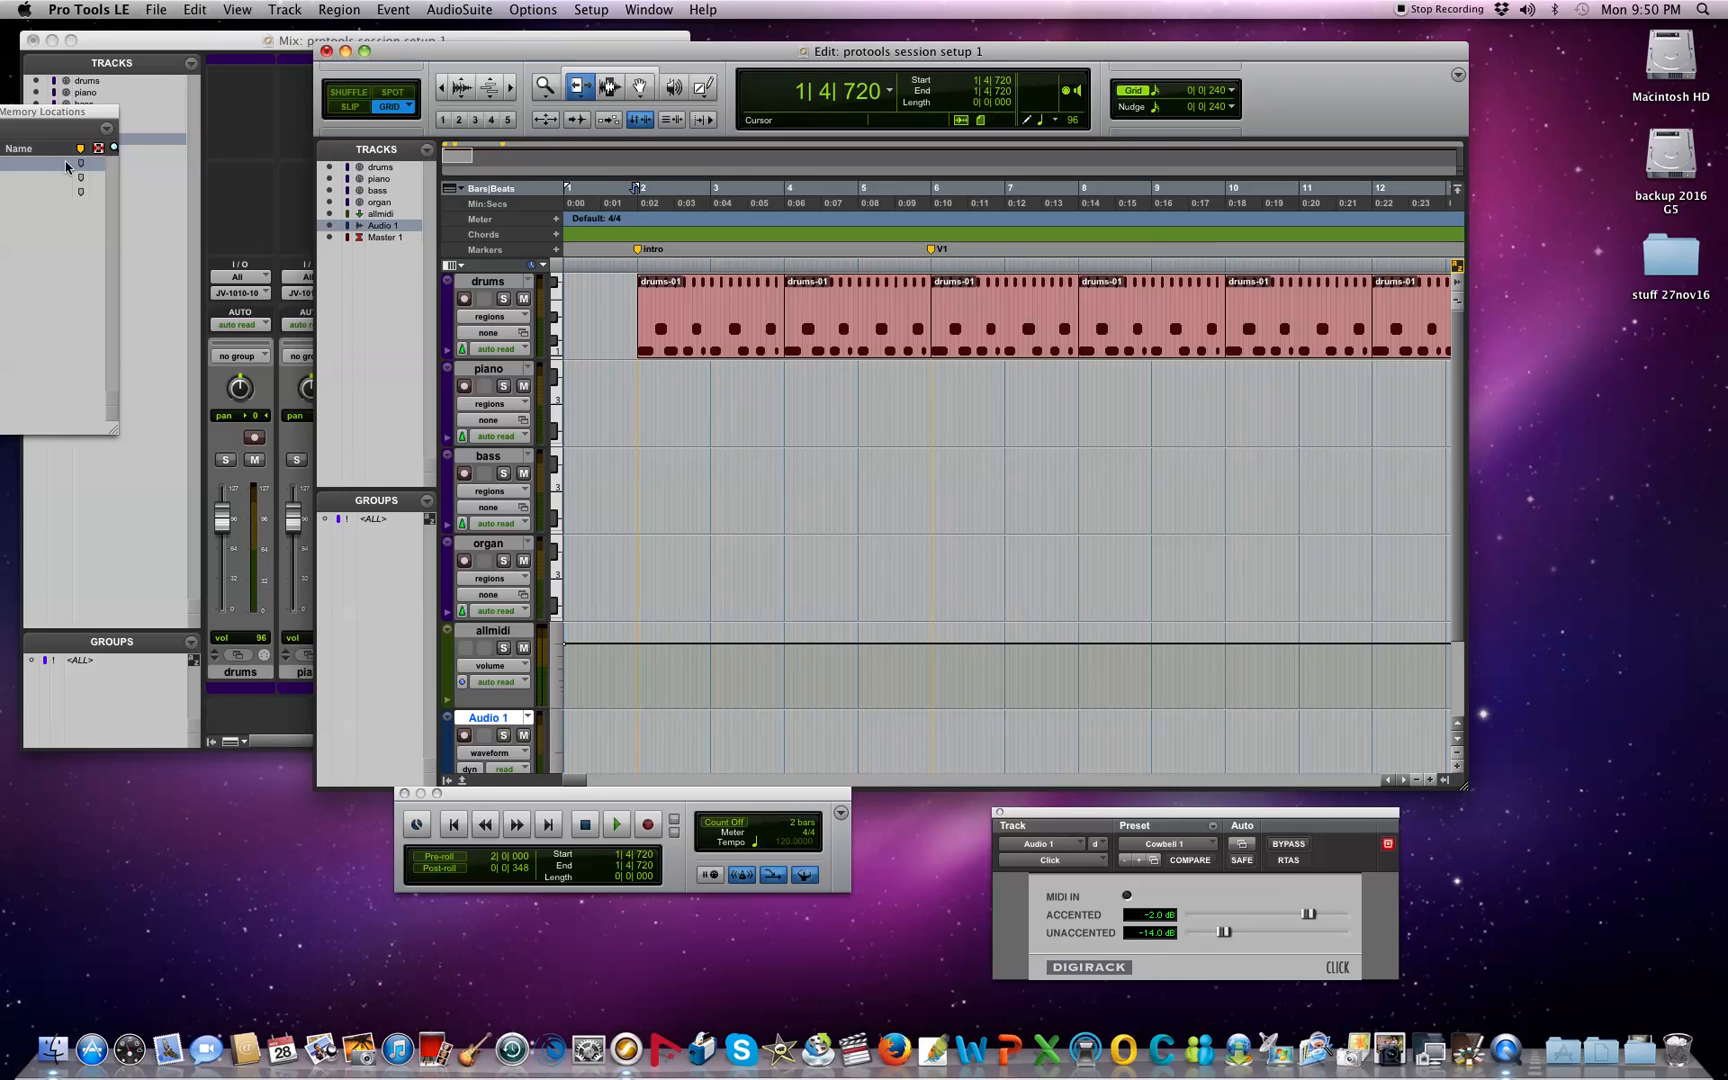
drag(52, 111, 187, 130)
click(136, 182)
key(space)
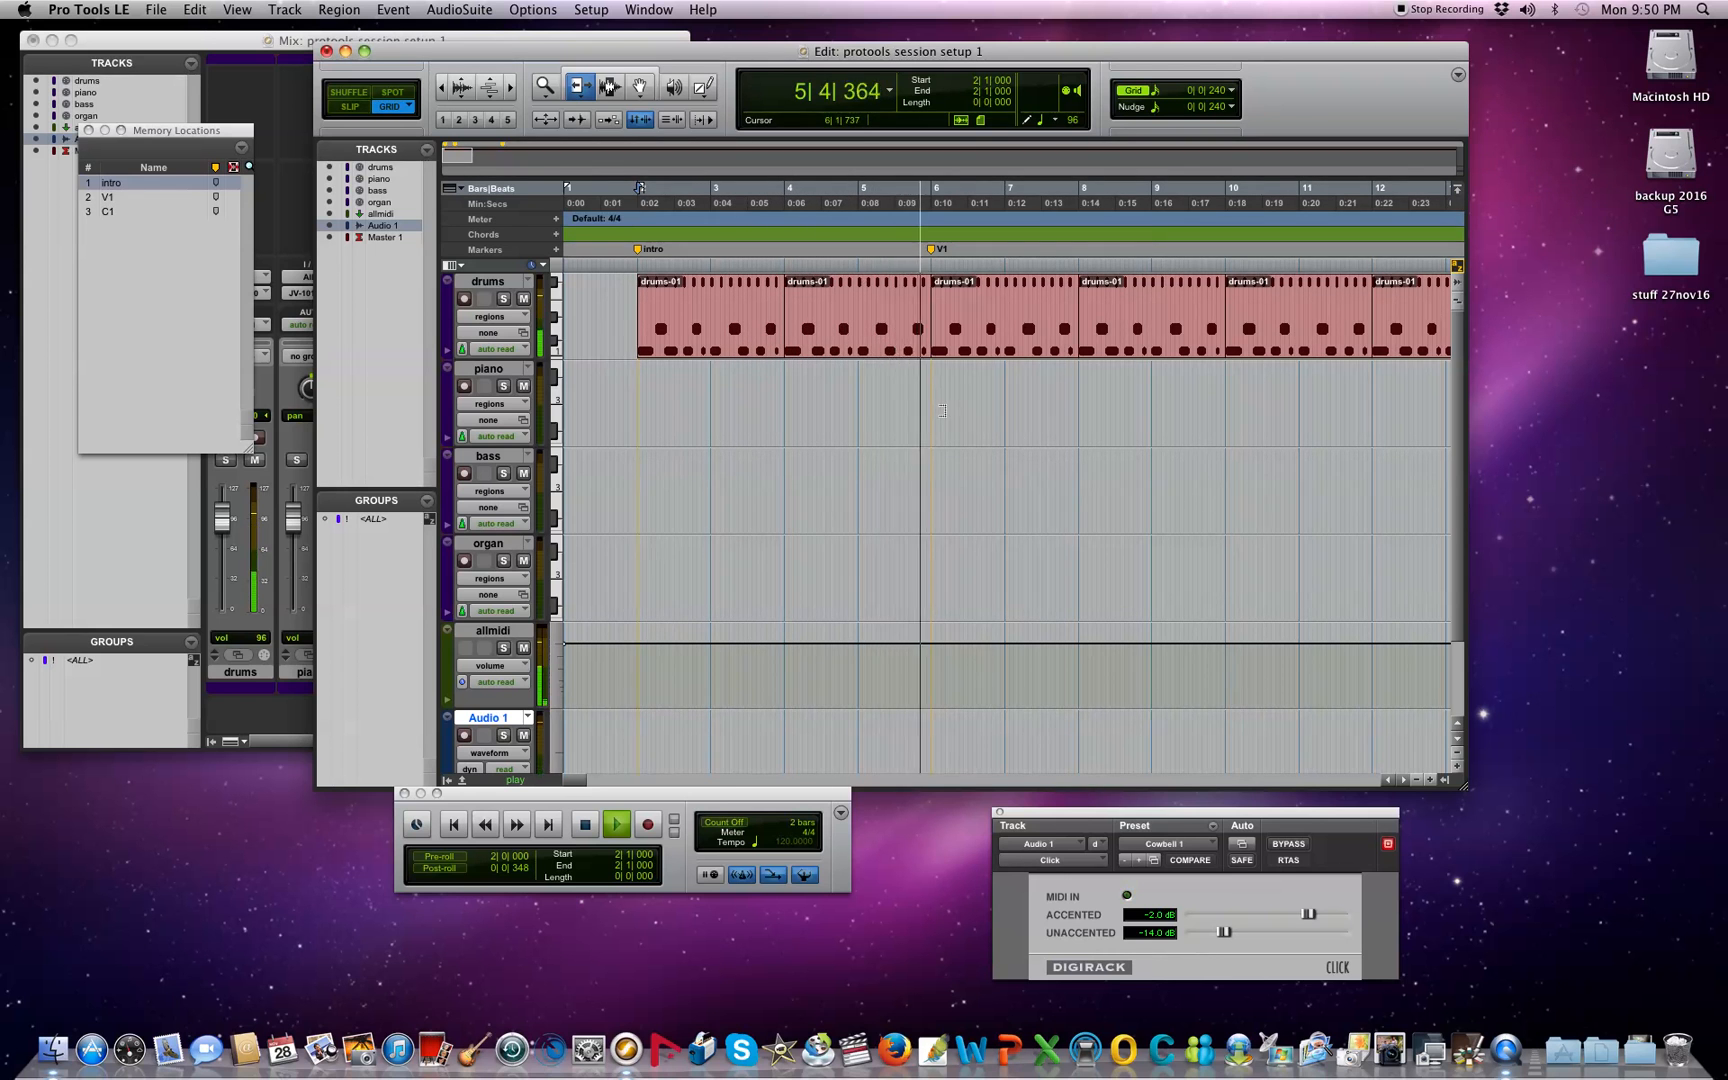
key(space)
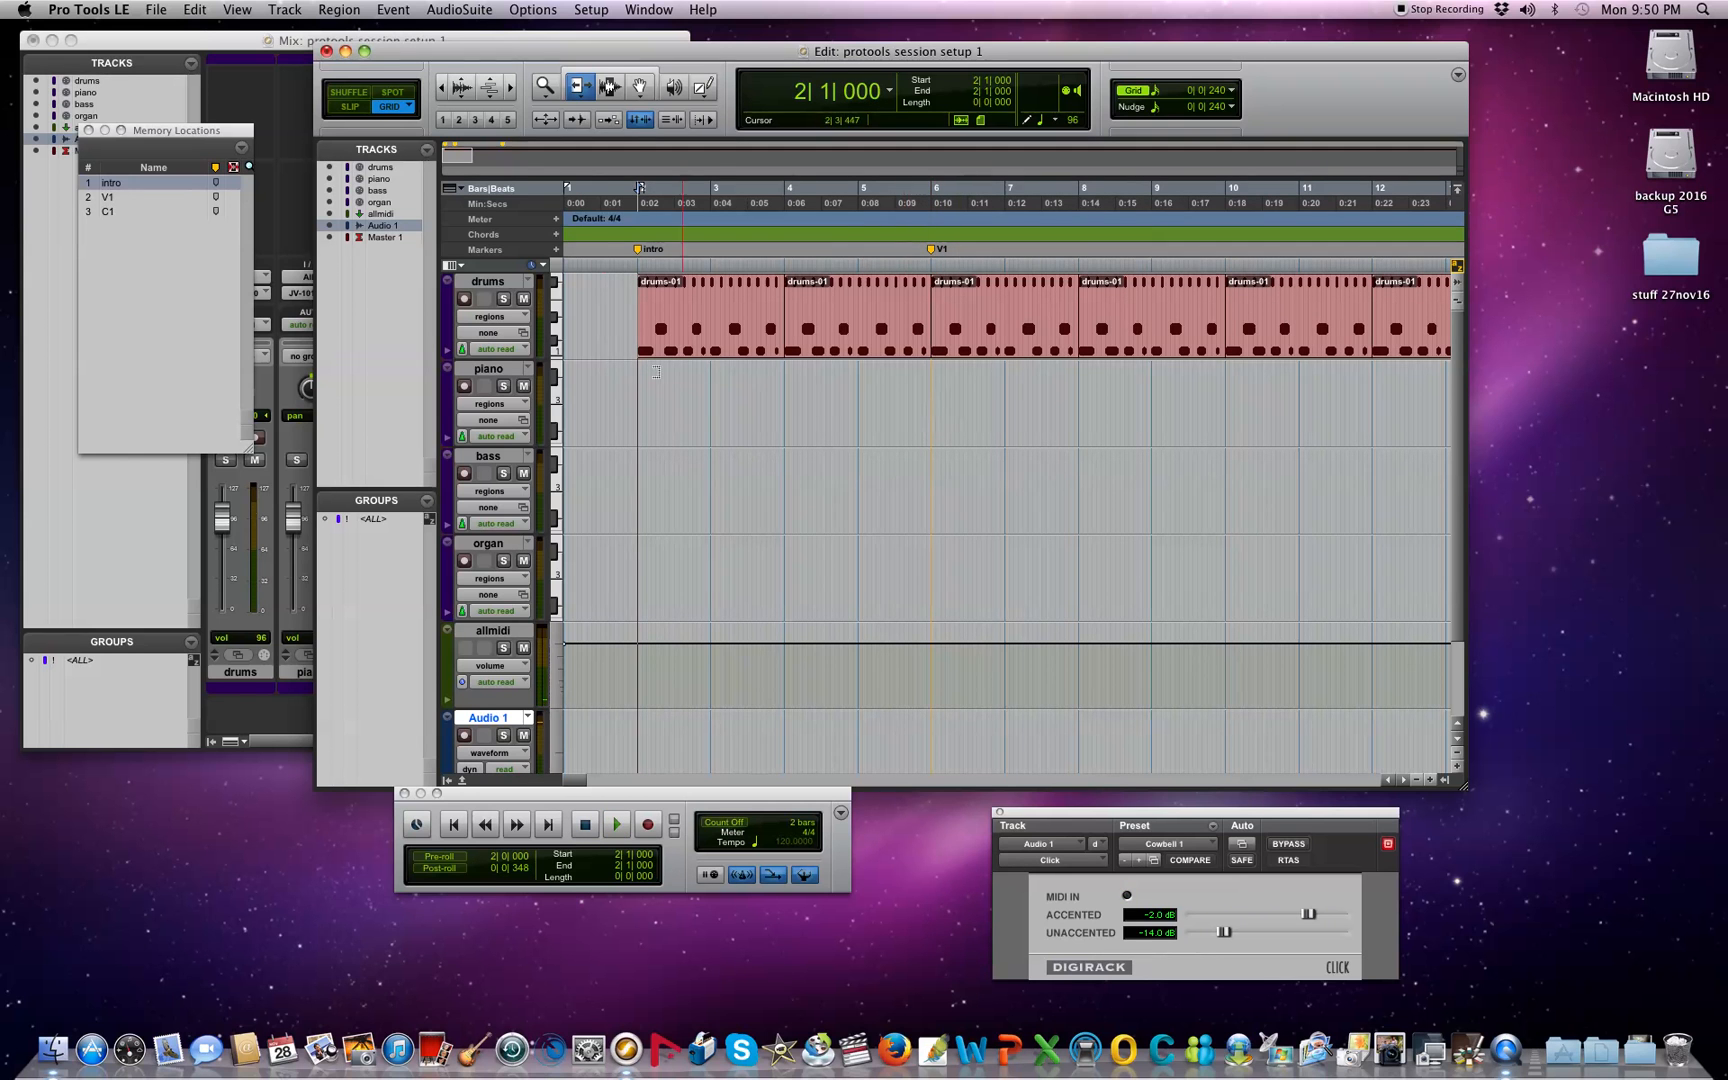
Step: Record-enable the piano track, move the intro marker to bar 1 and record the piano part from bar 2
click(465, 386)
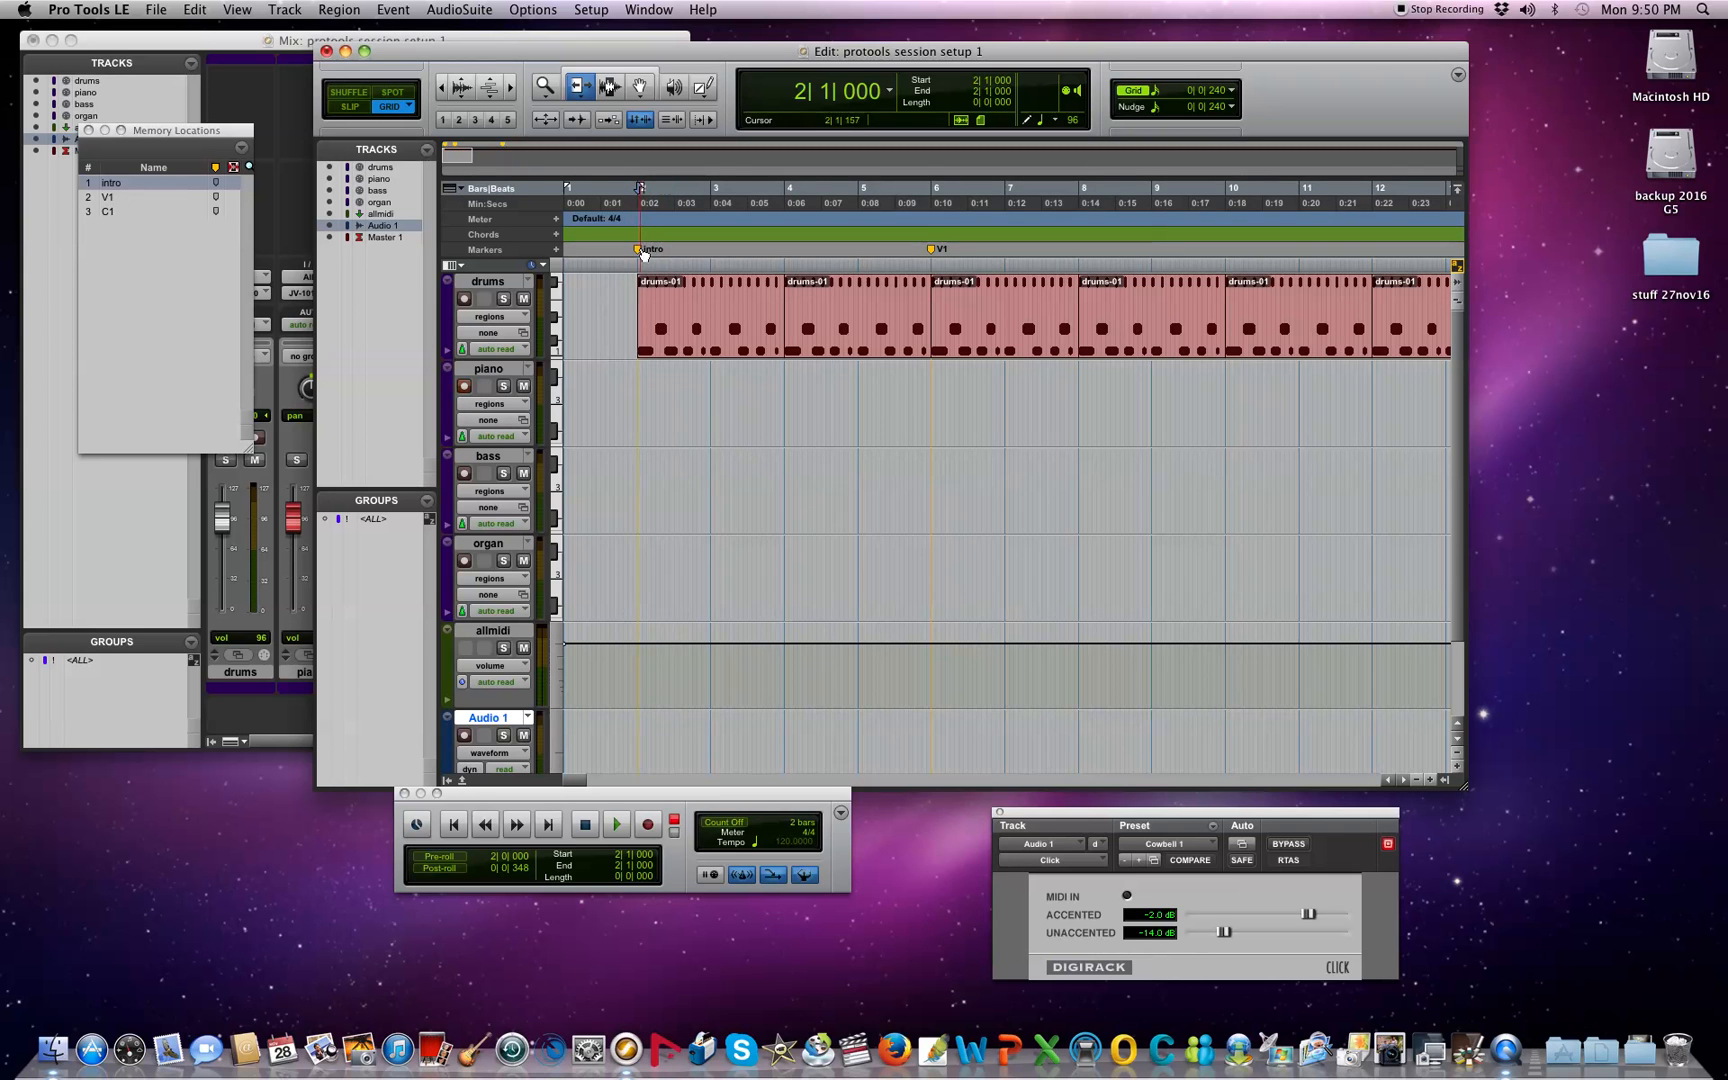
drag(644, 254, 566, 252)
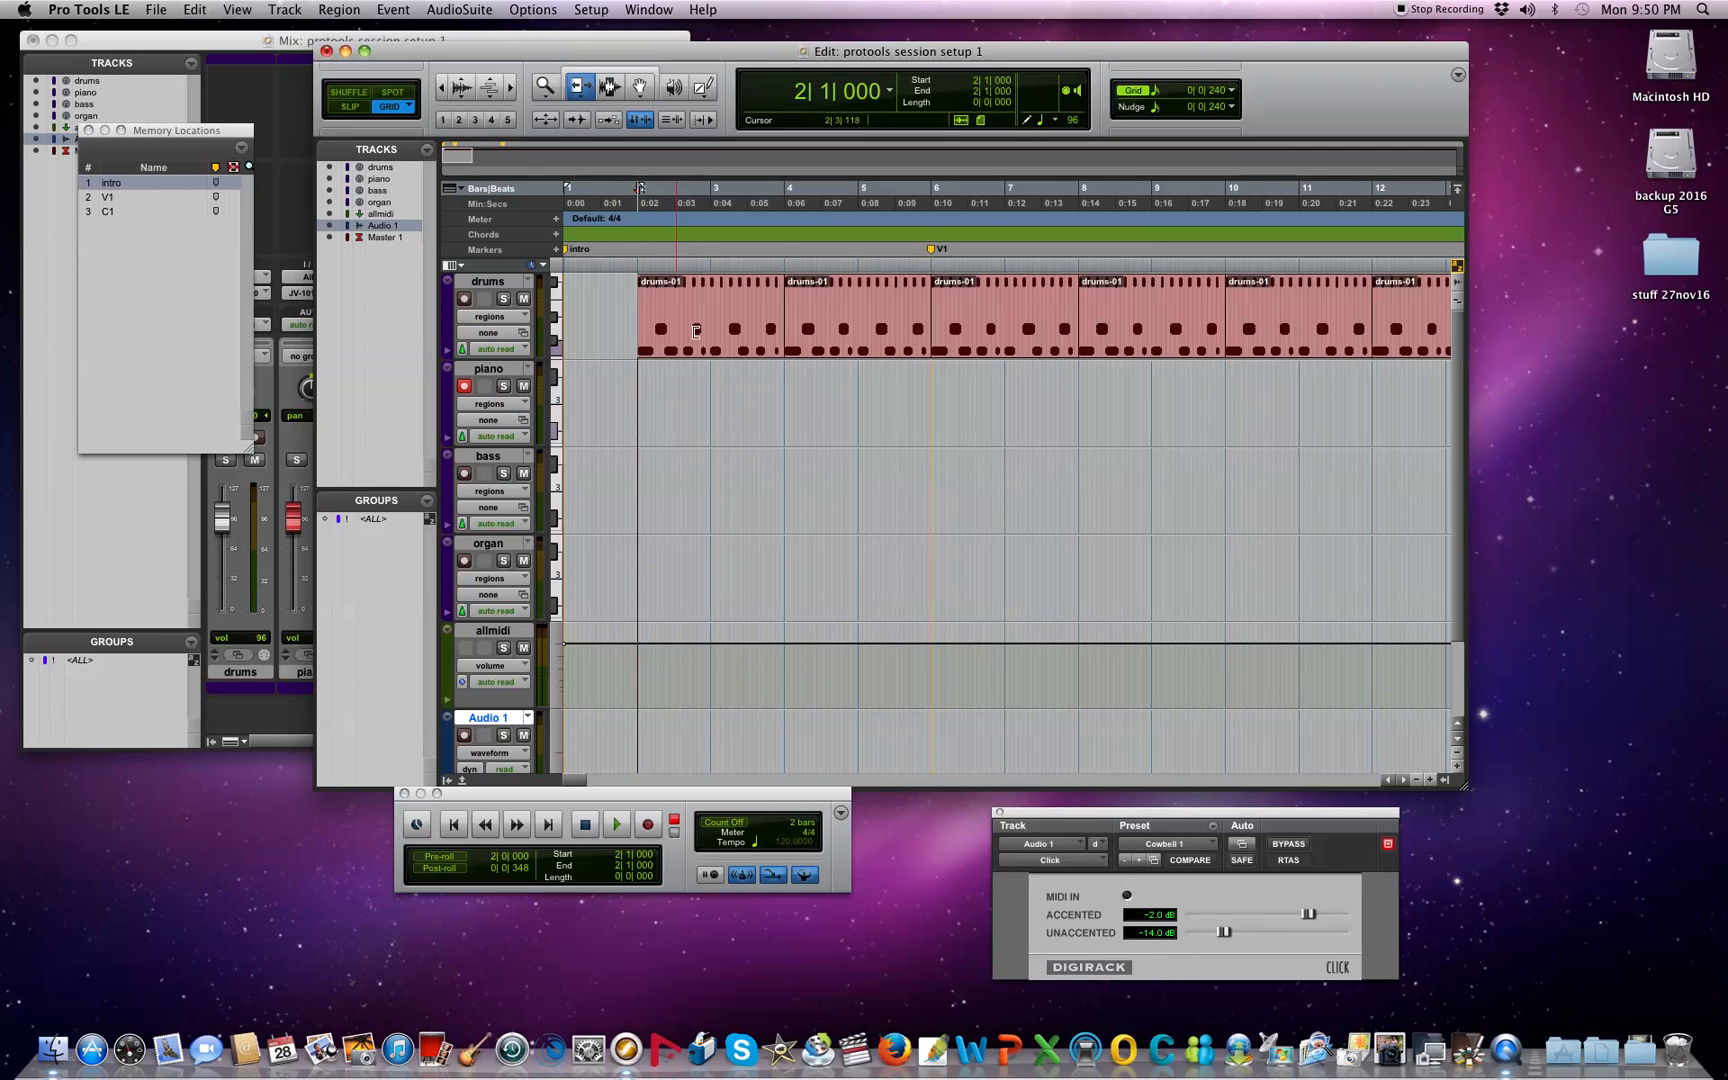
click(616, 825)
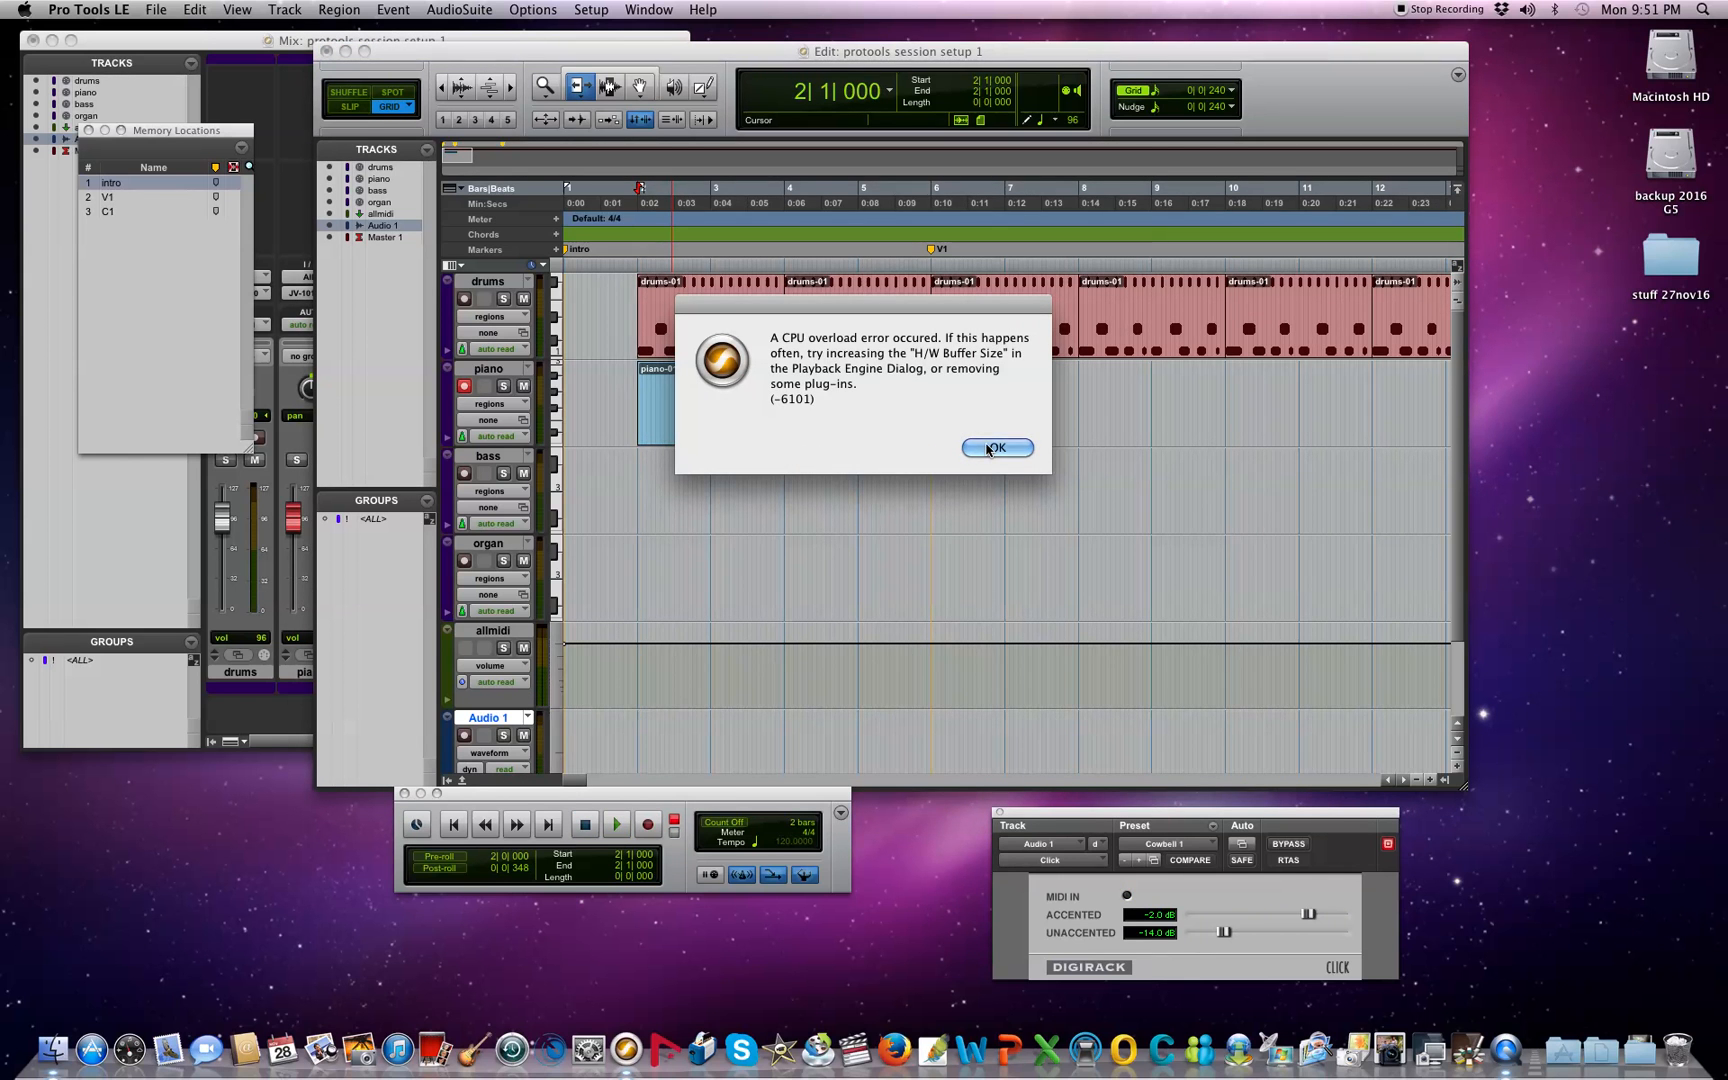
click(987, 449)
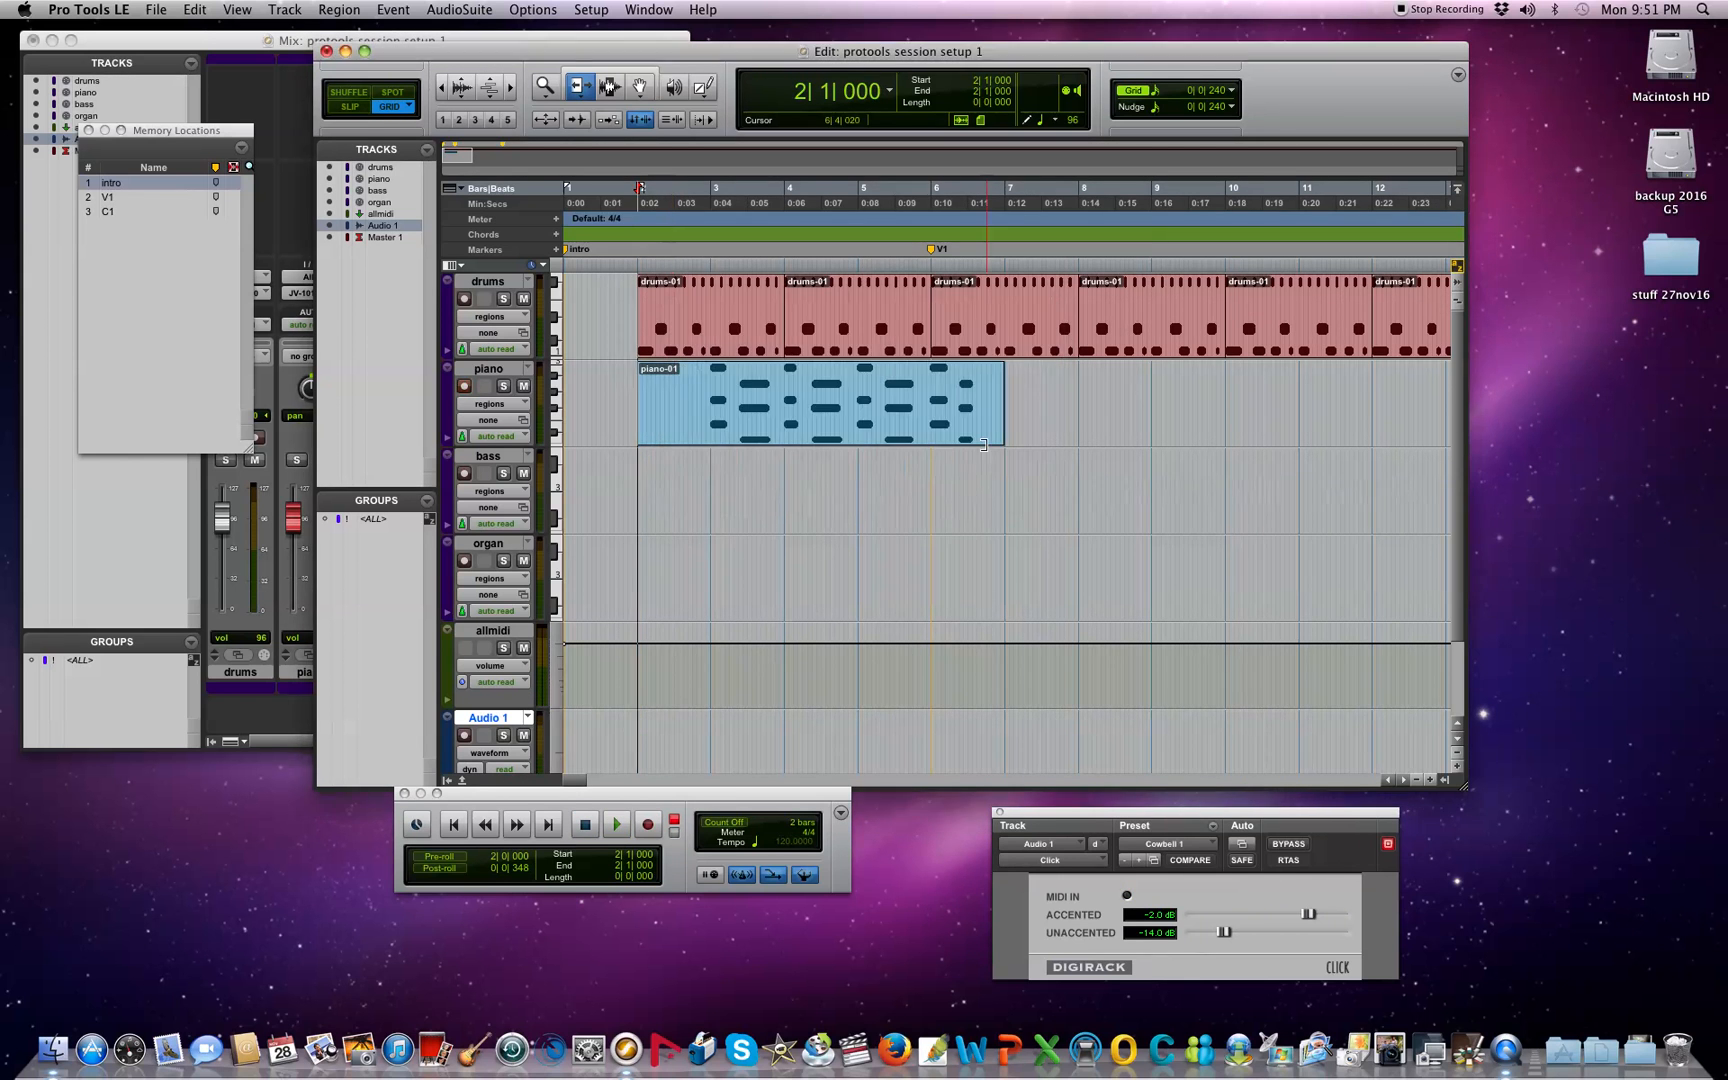
Step: Increase the H/W buffer size in the playback engine settings
click(591, 9)
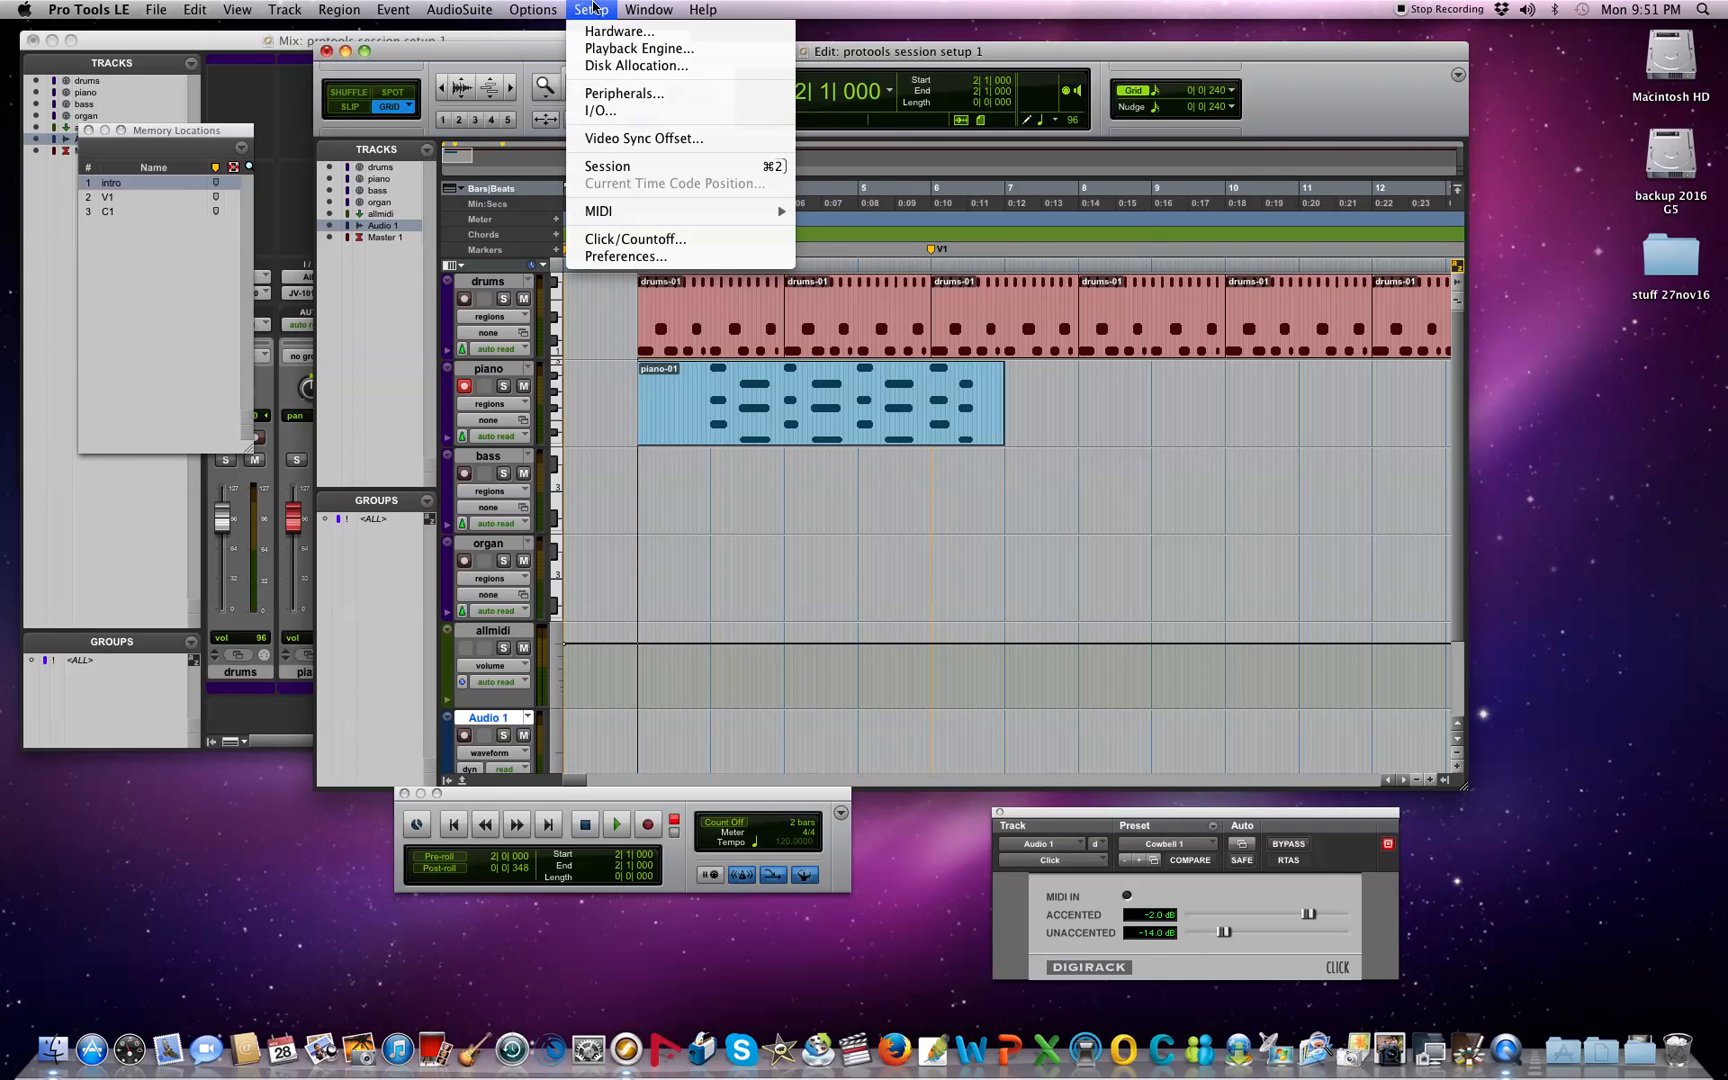
click(616, 50)
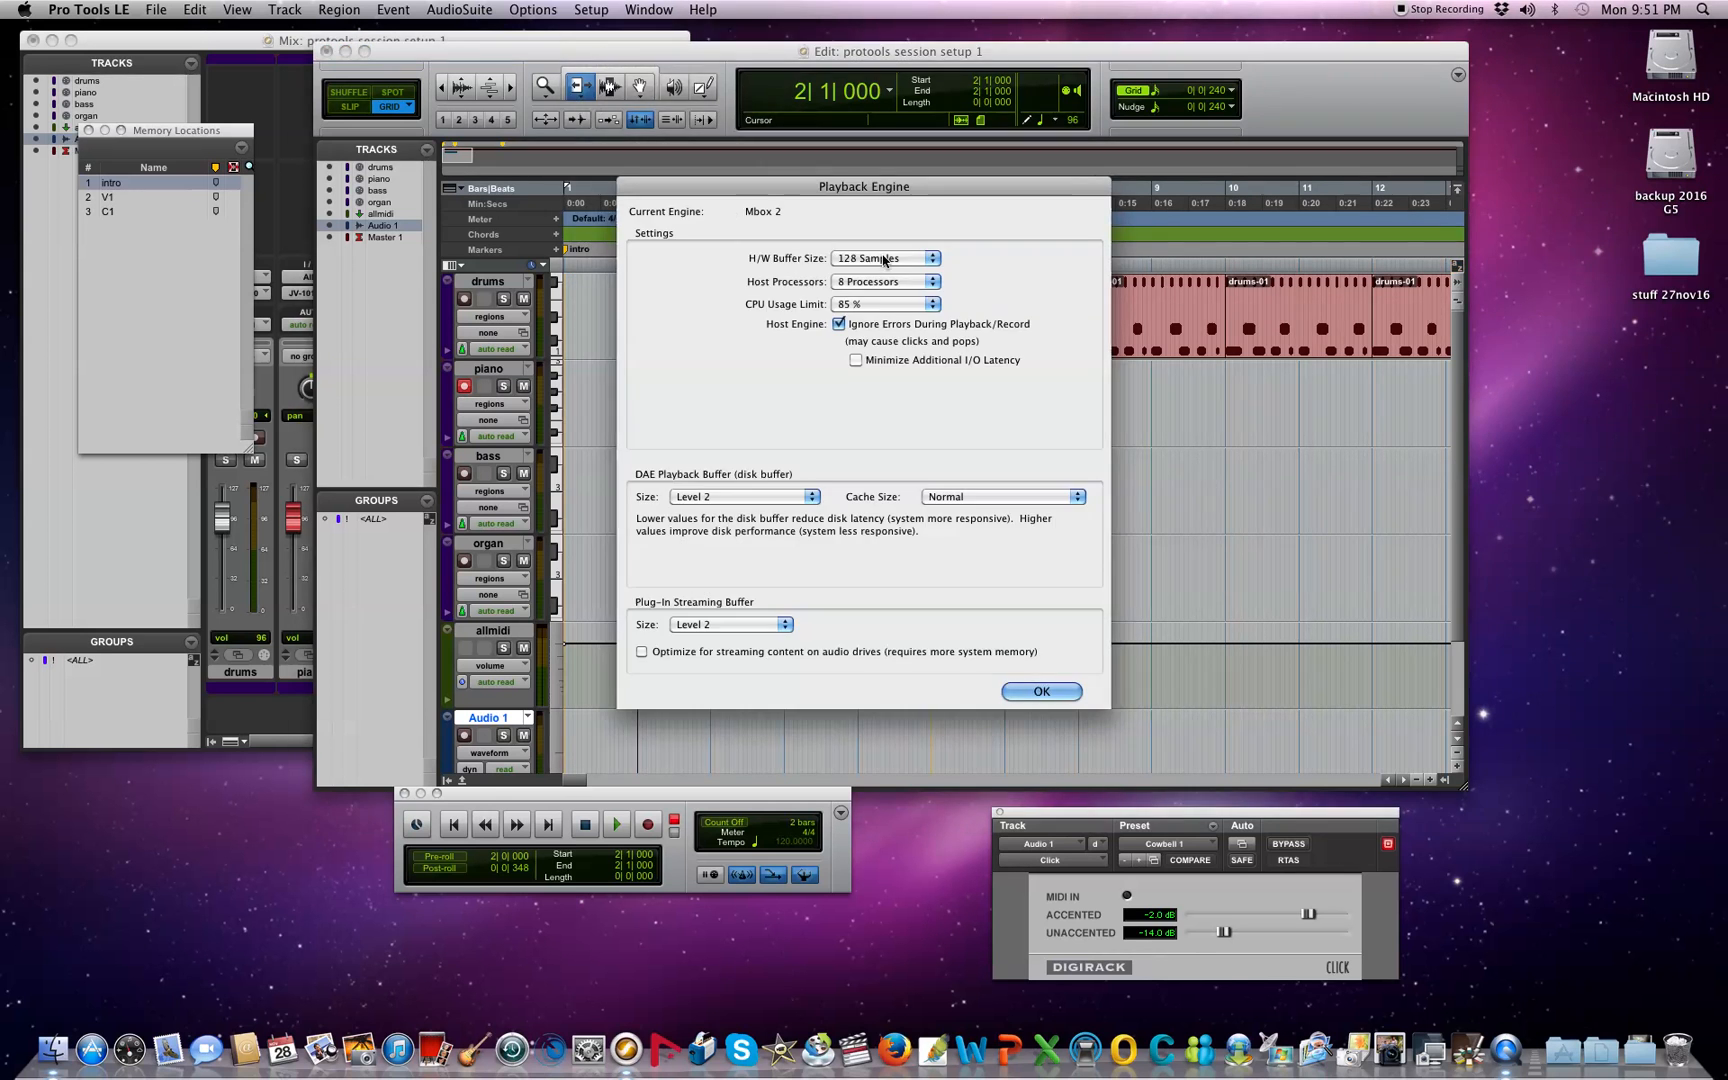
click(929, 259)
click(917, 275)
click(1027, 692)
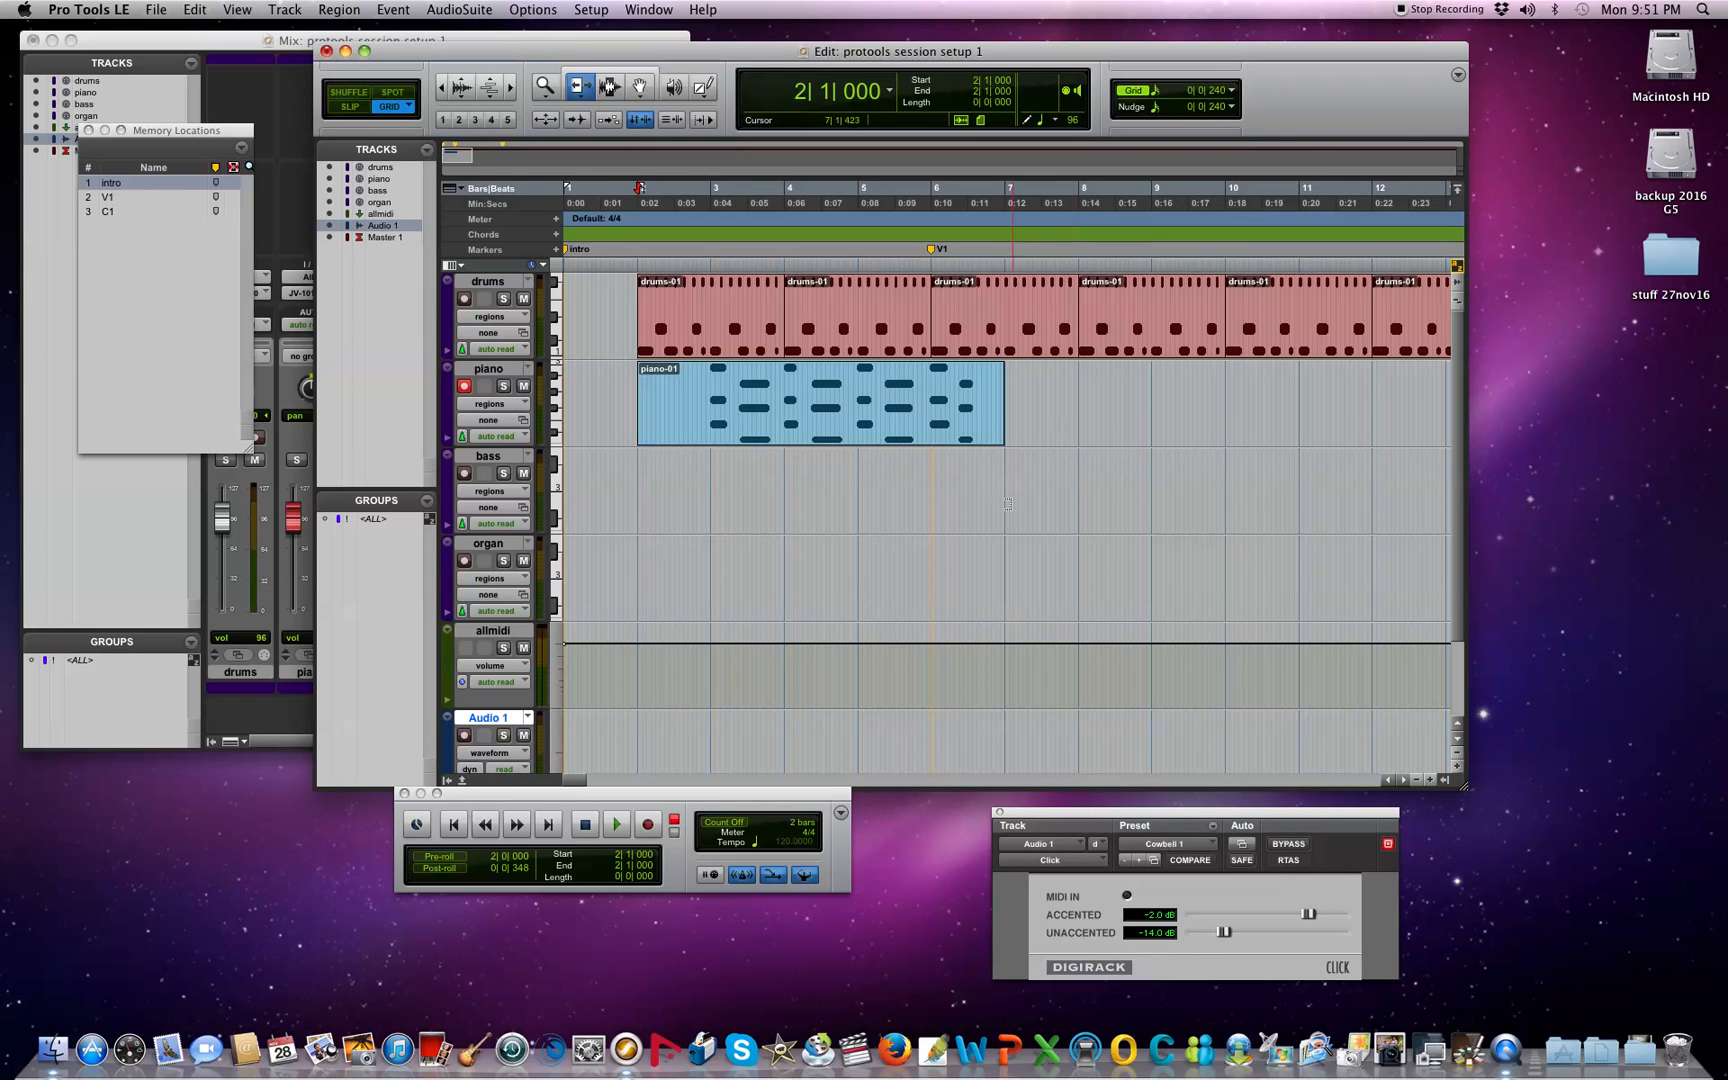
Step: Play back the recorded piano part from bar 2 and switch to the Grabber tool
key(space)
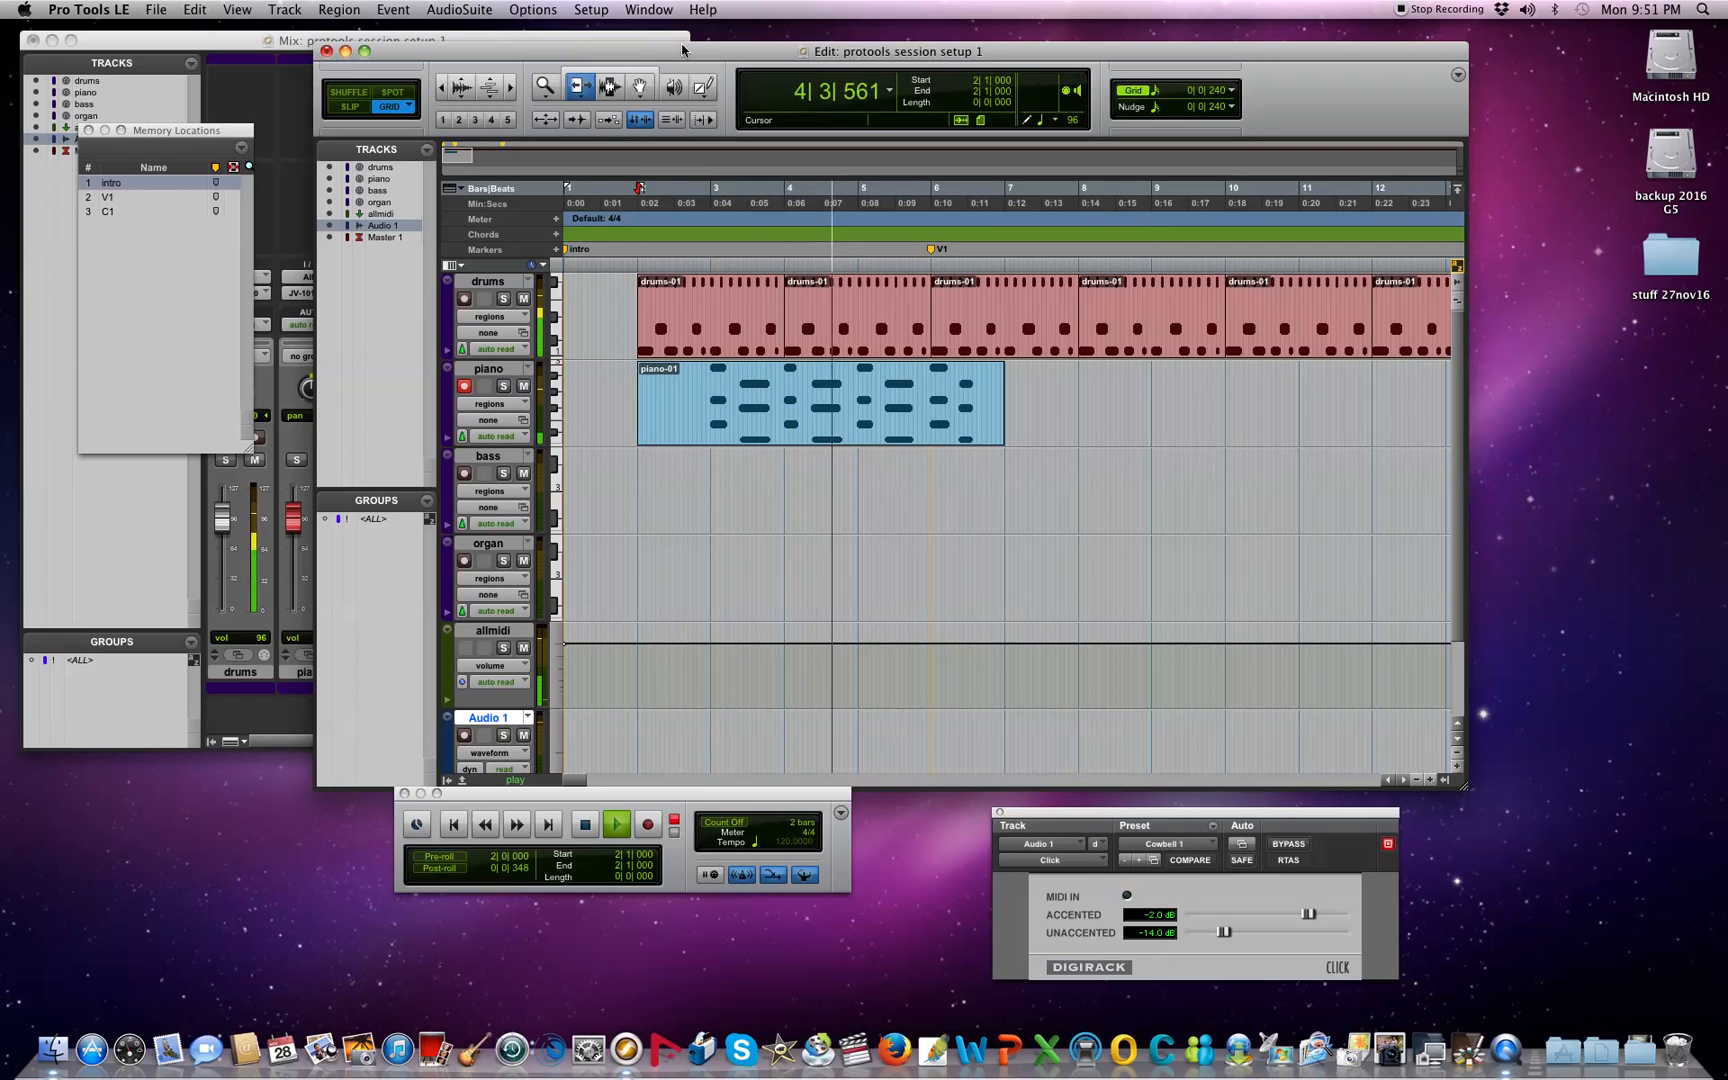
click(641, 87)
key(space)
Step: Quantize the piano region's note starts to a 1/16 note grid, preserving note duration, and play the result
click(855, 406)
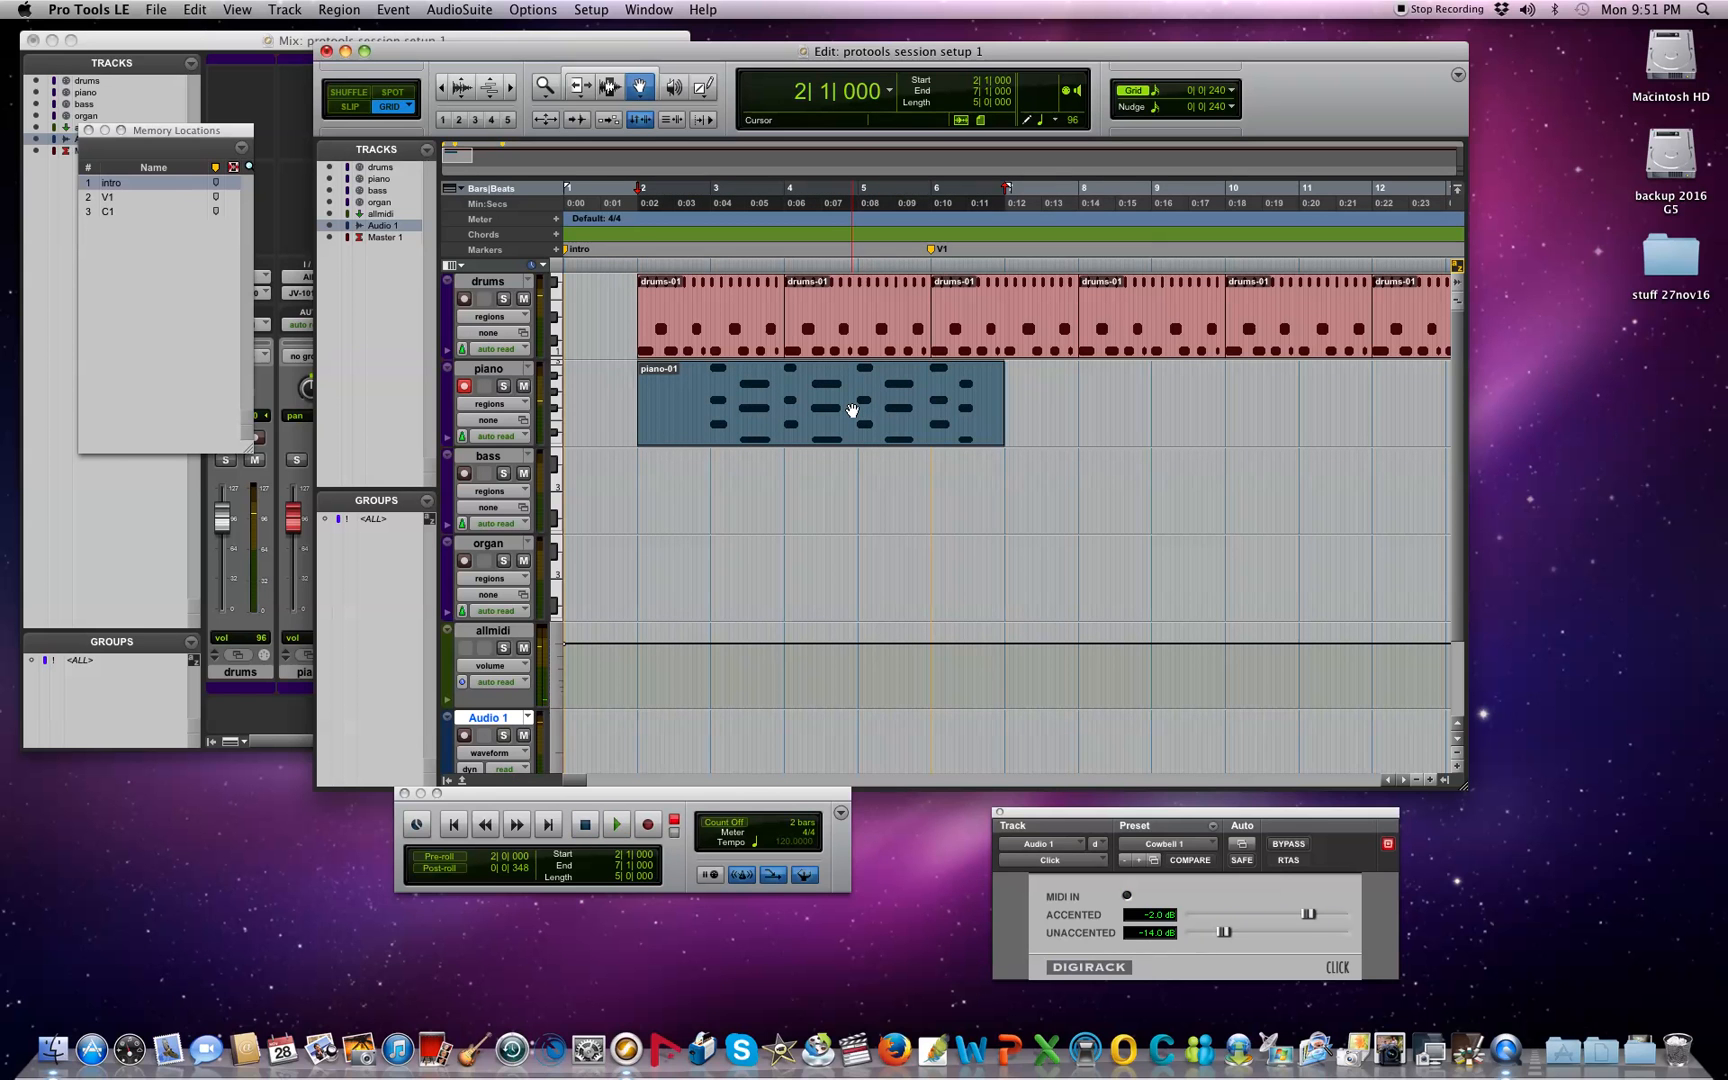
right_click(852, 410)
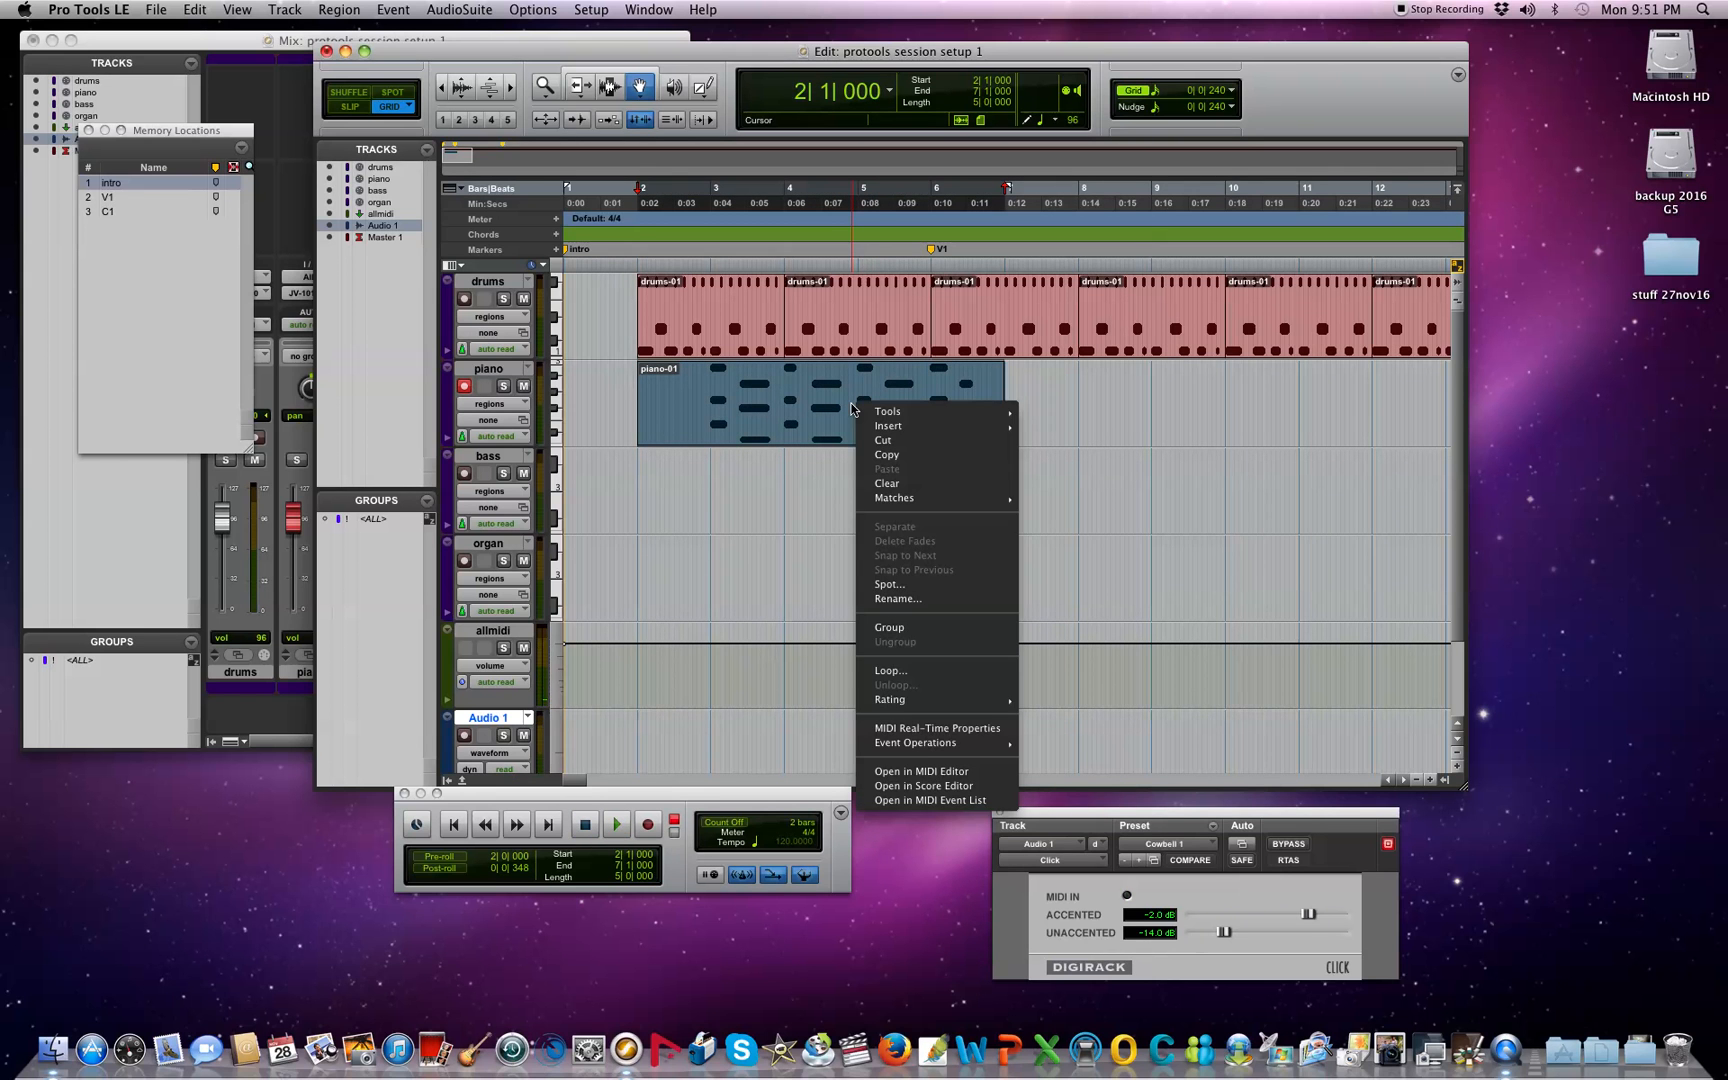
mouse_move(917, 743)
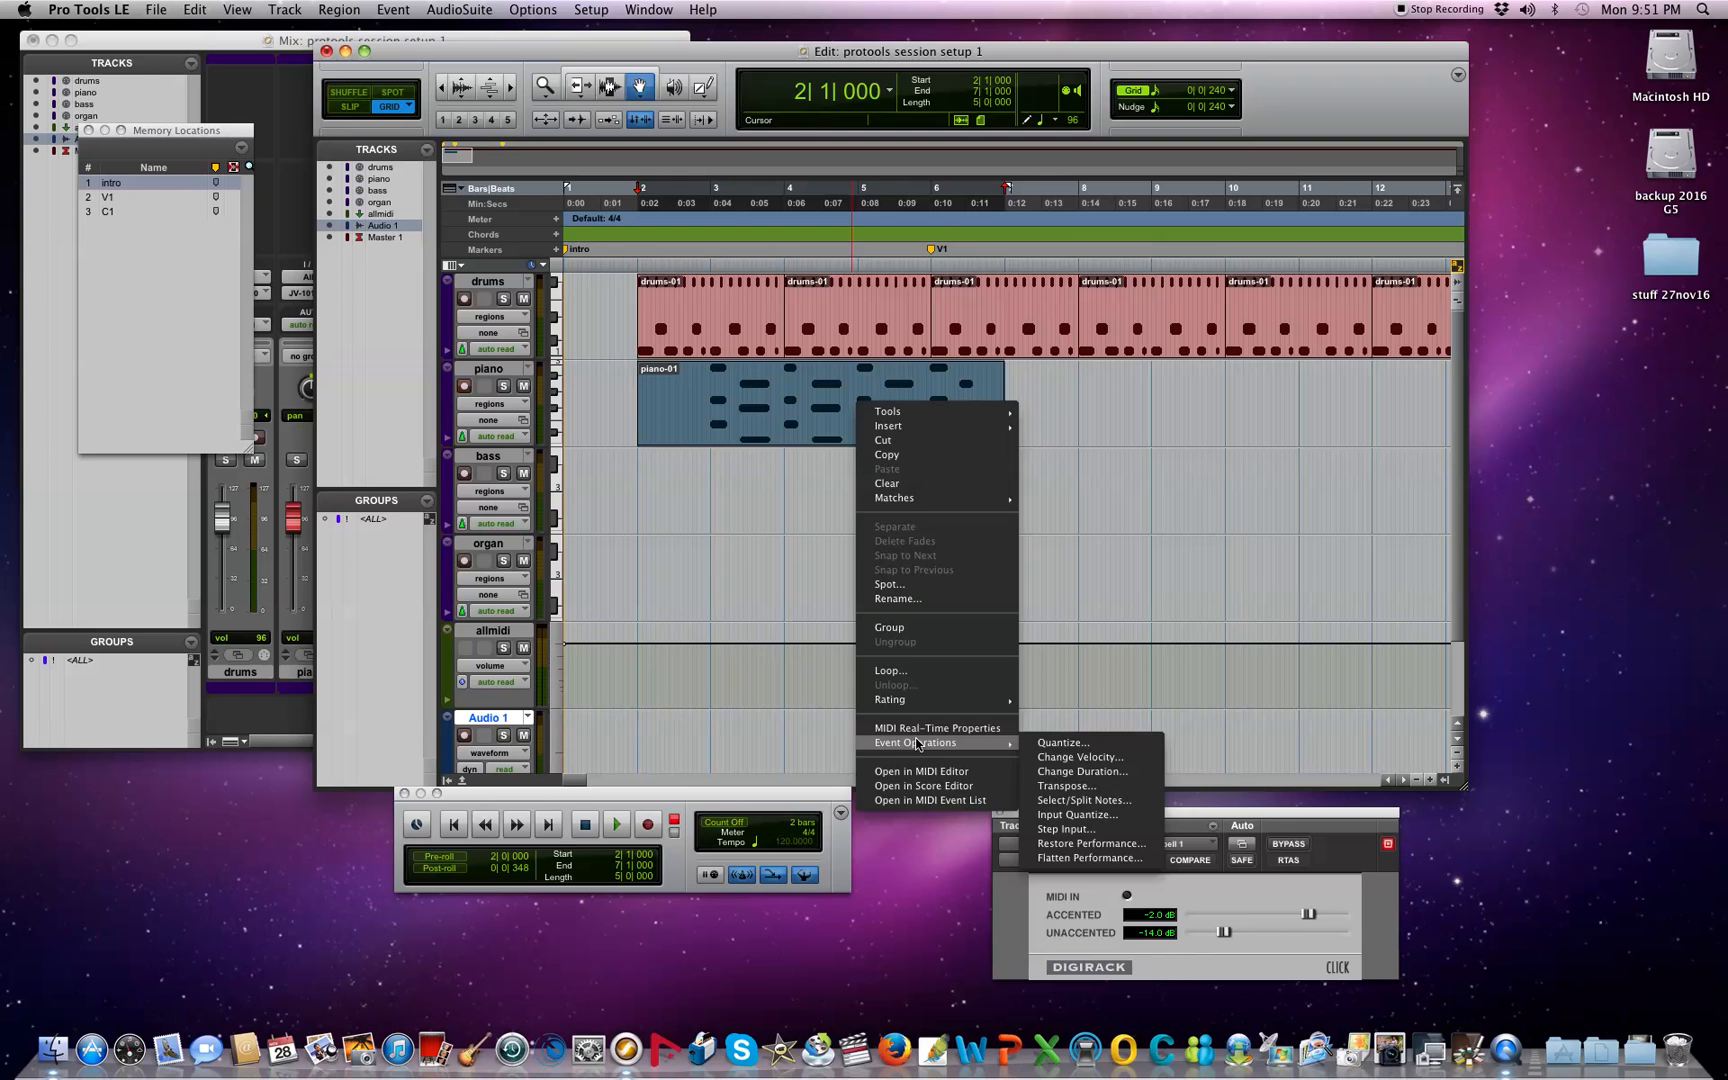
click(1066, 743)
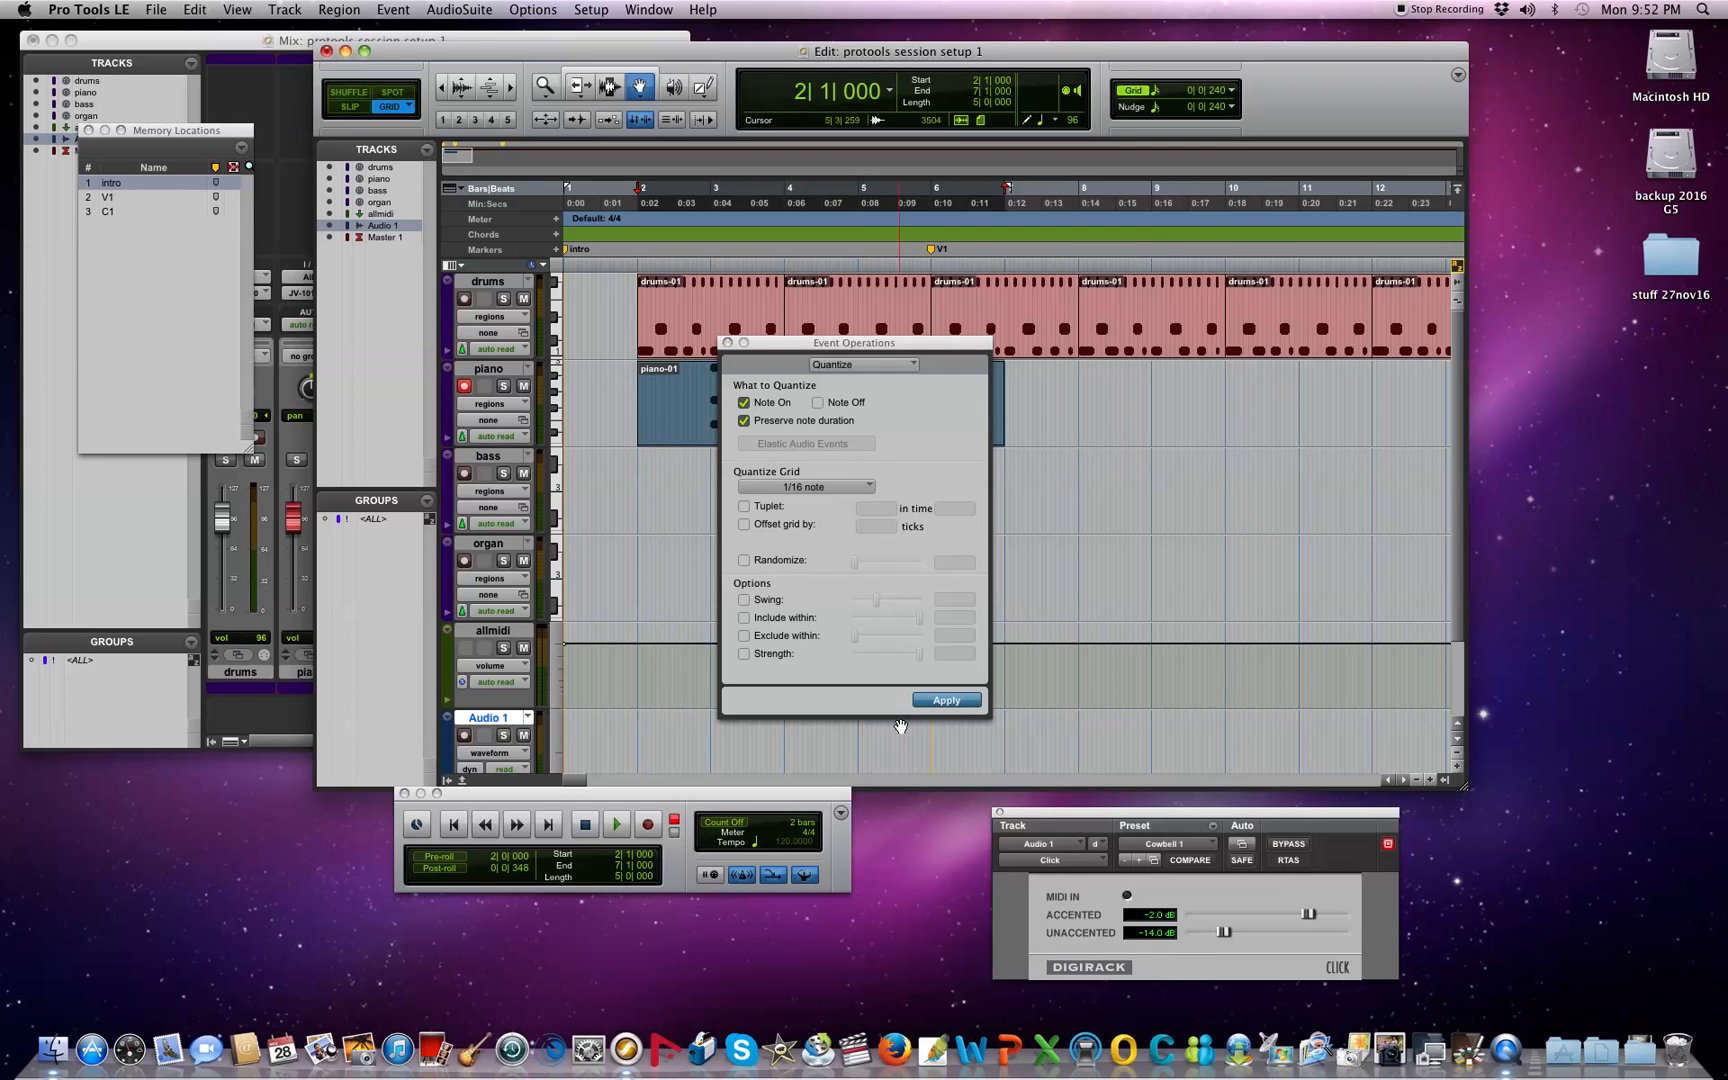
click(925, 703)
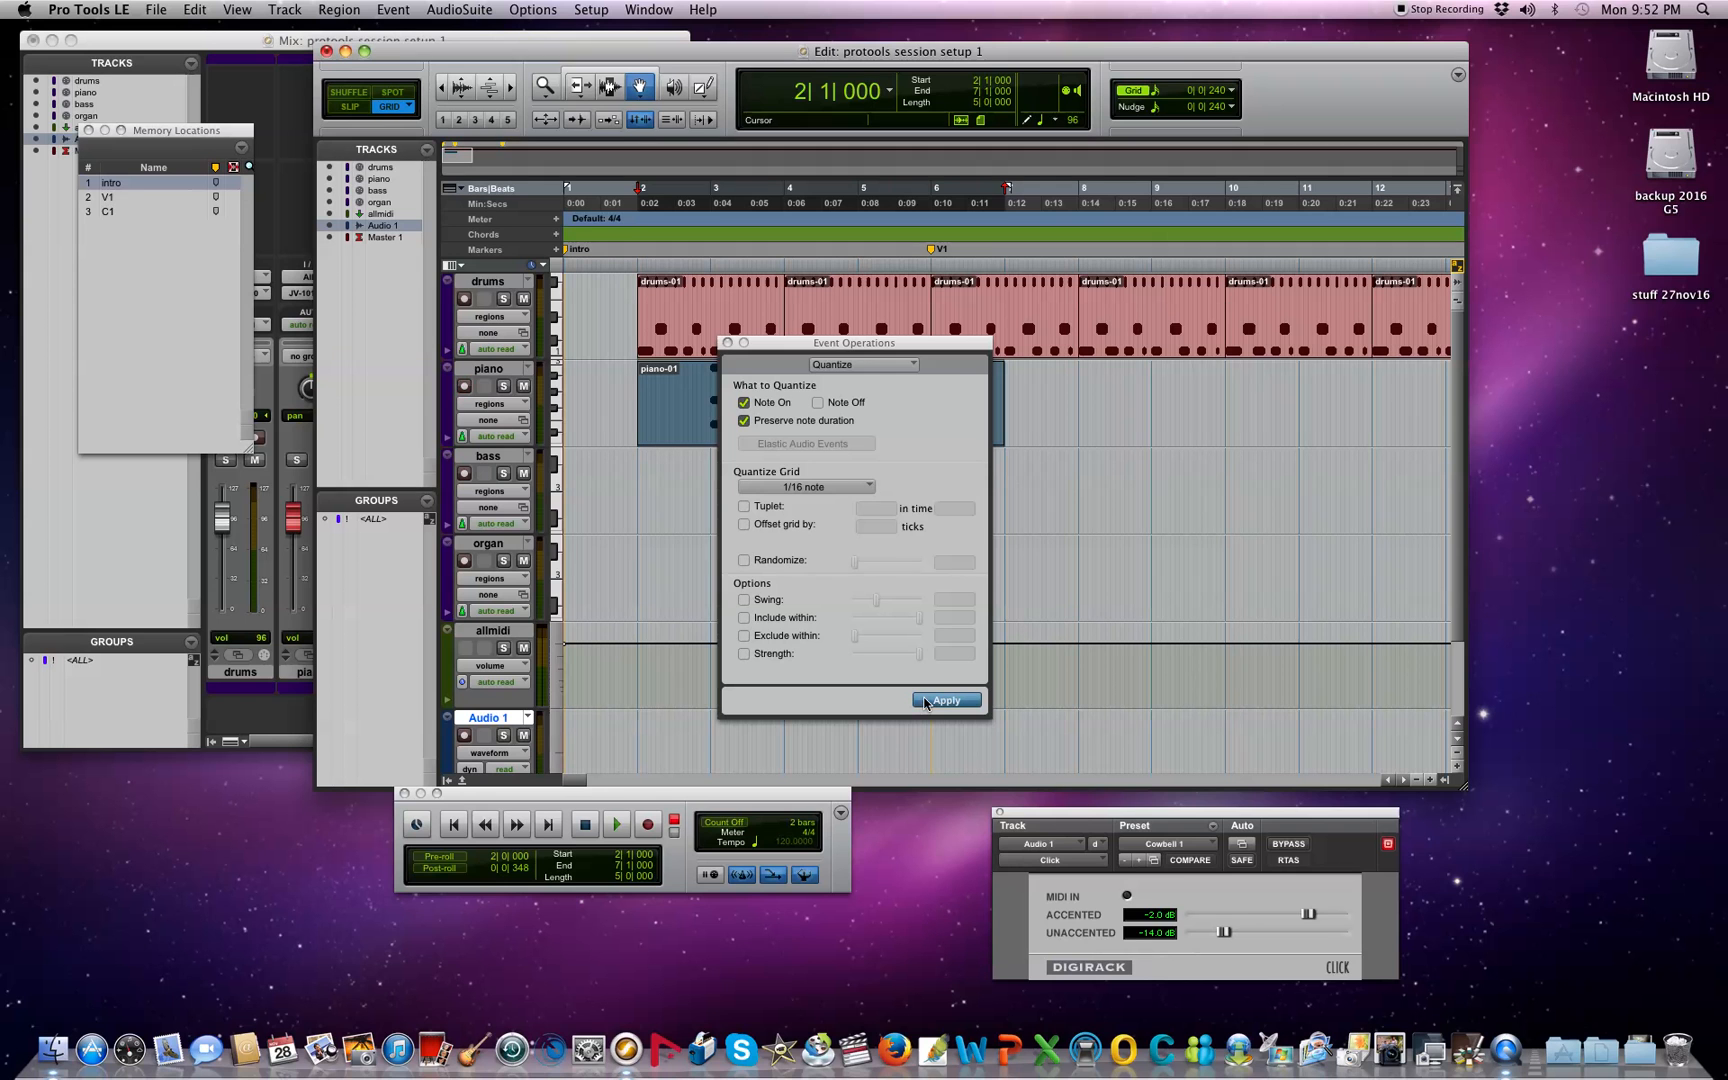
click(727, 344)
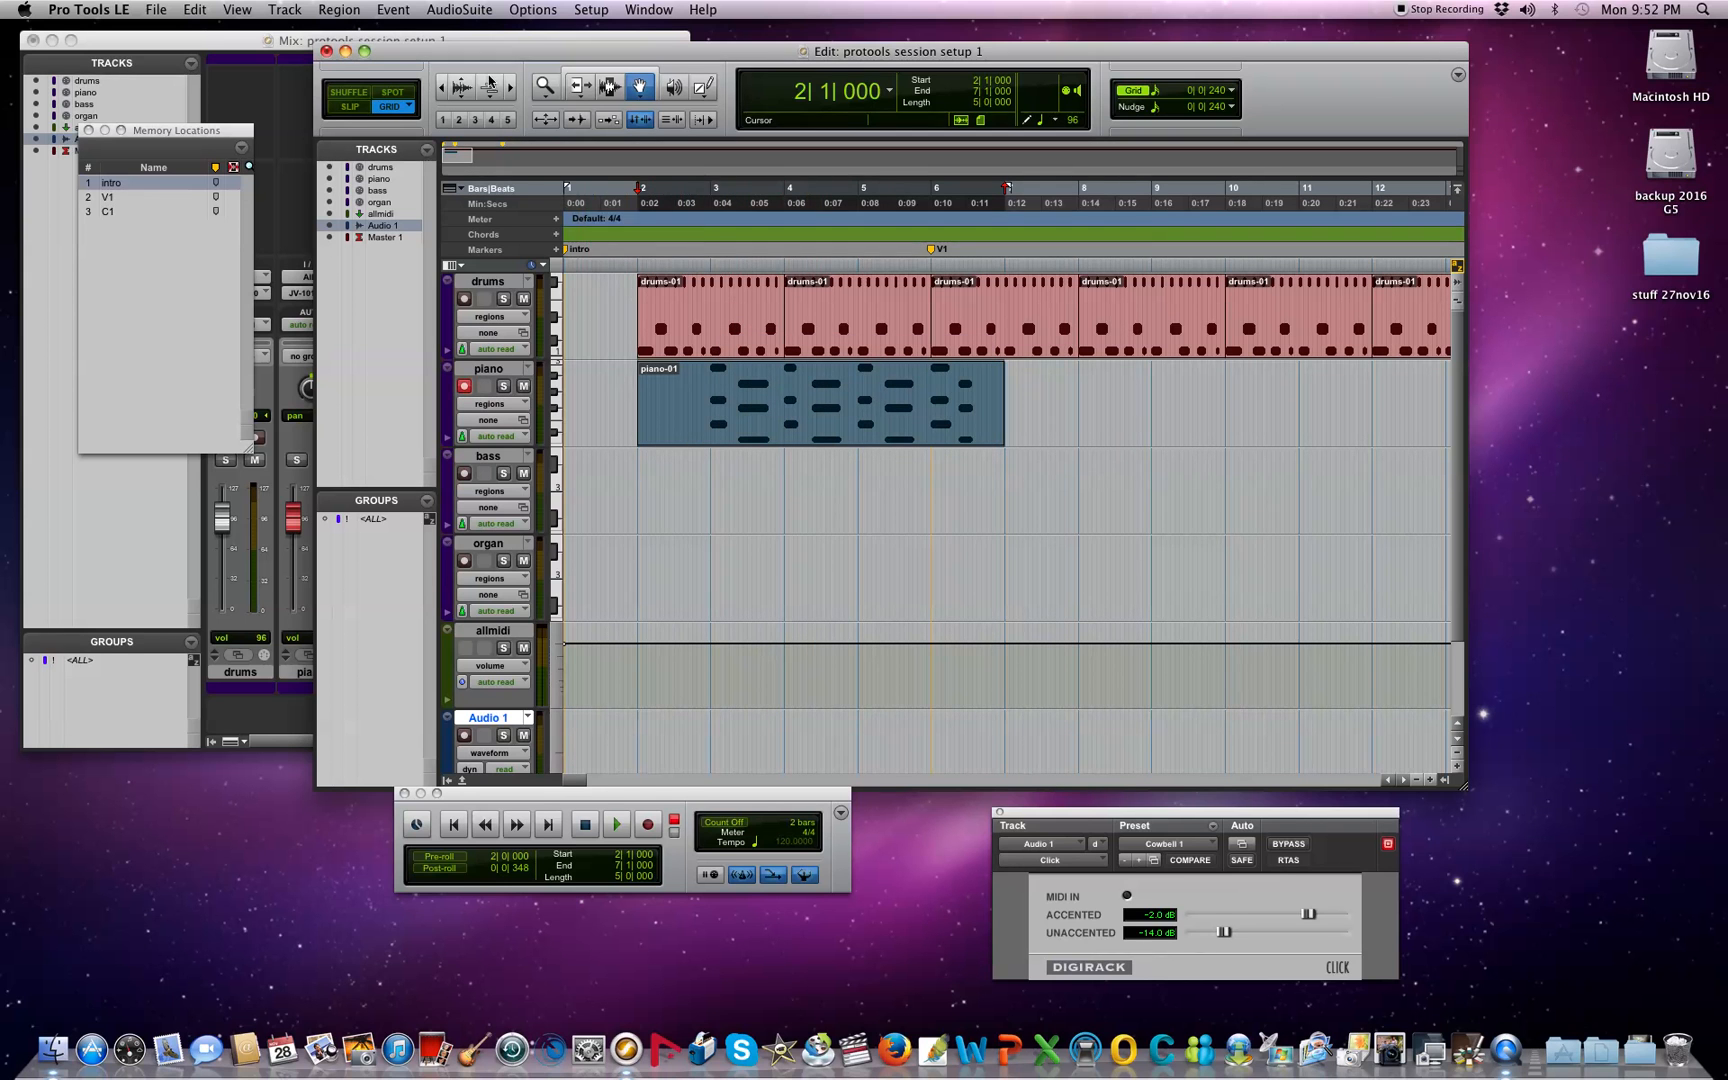
key(space)
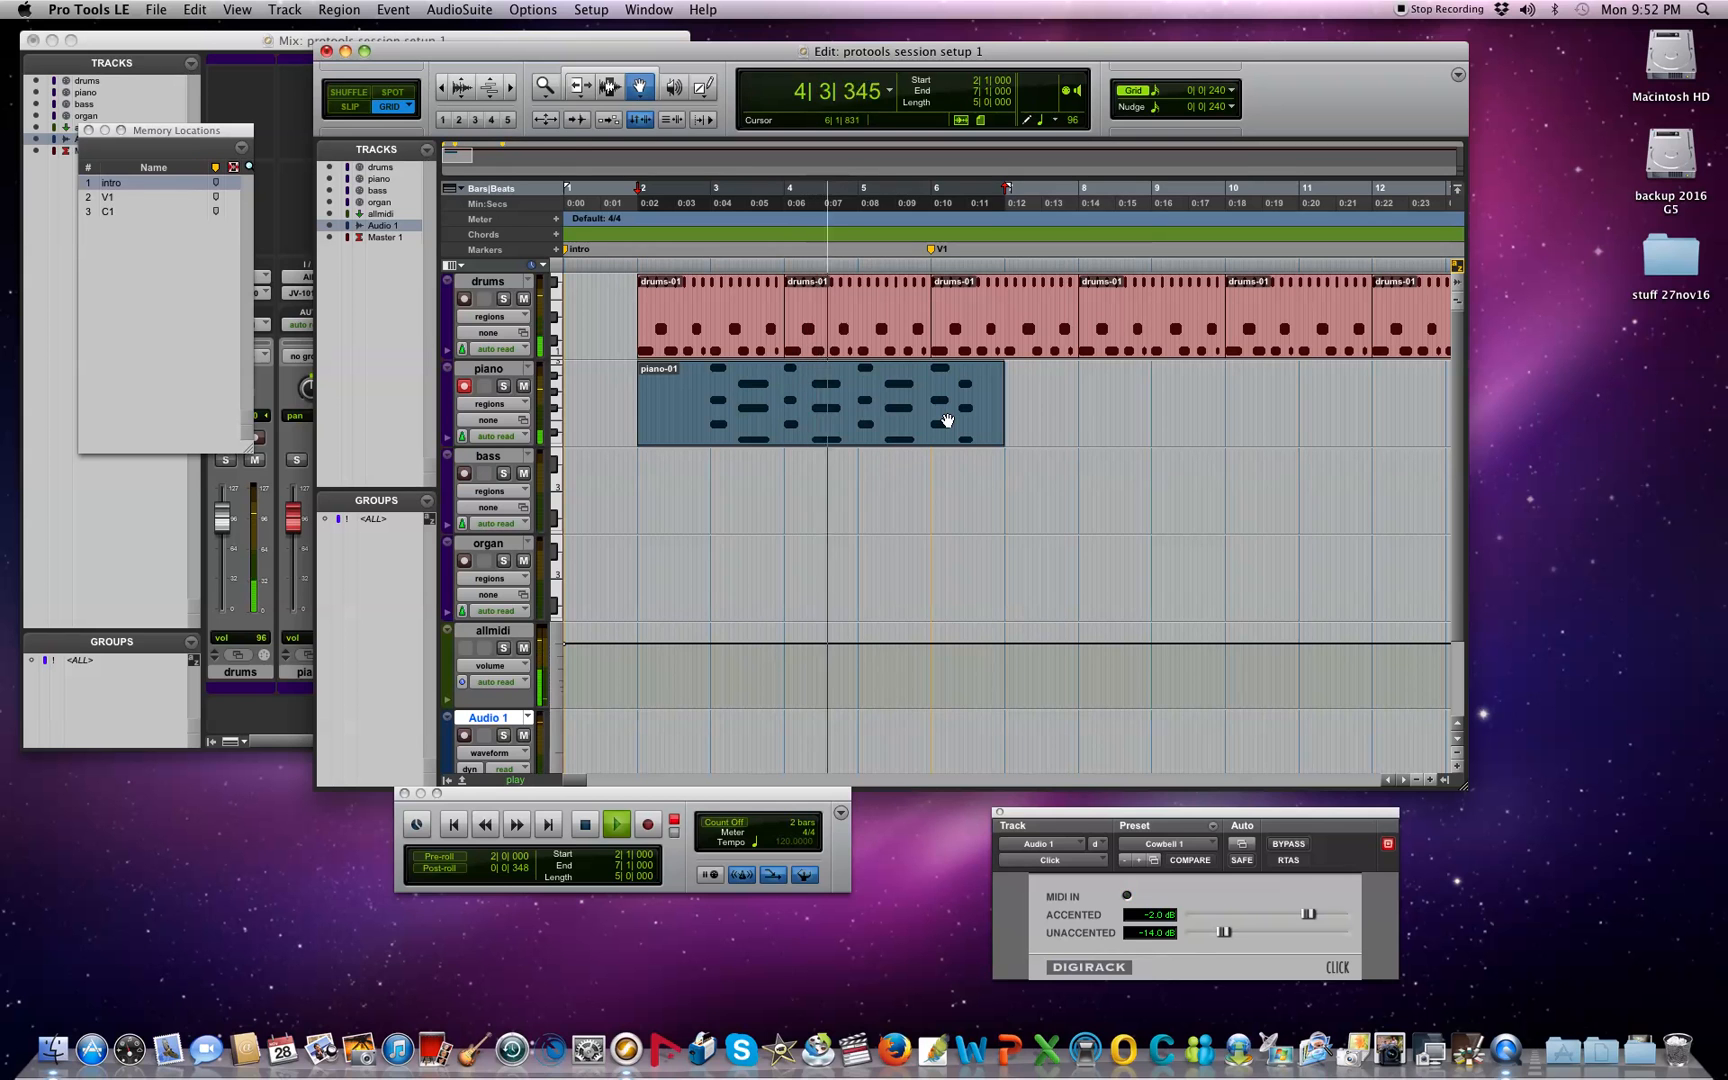
key(space)
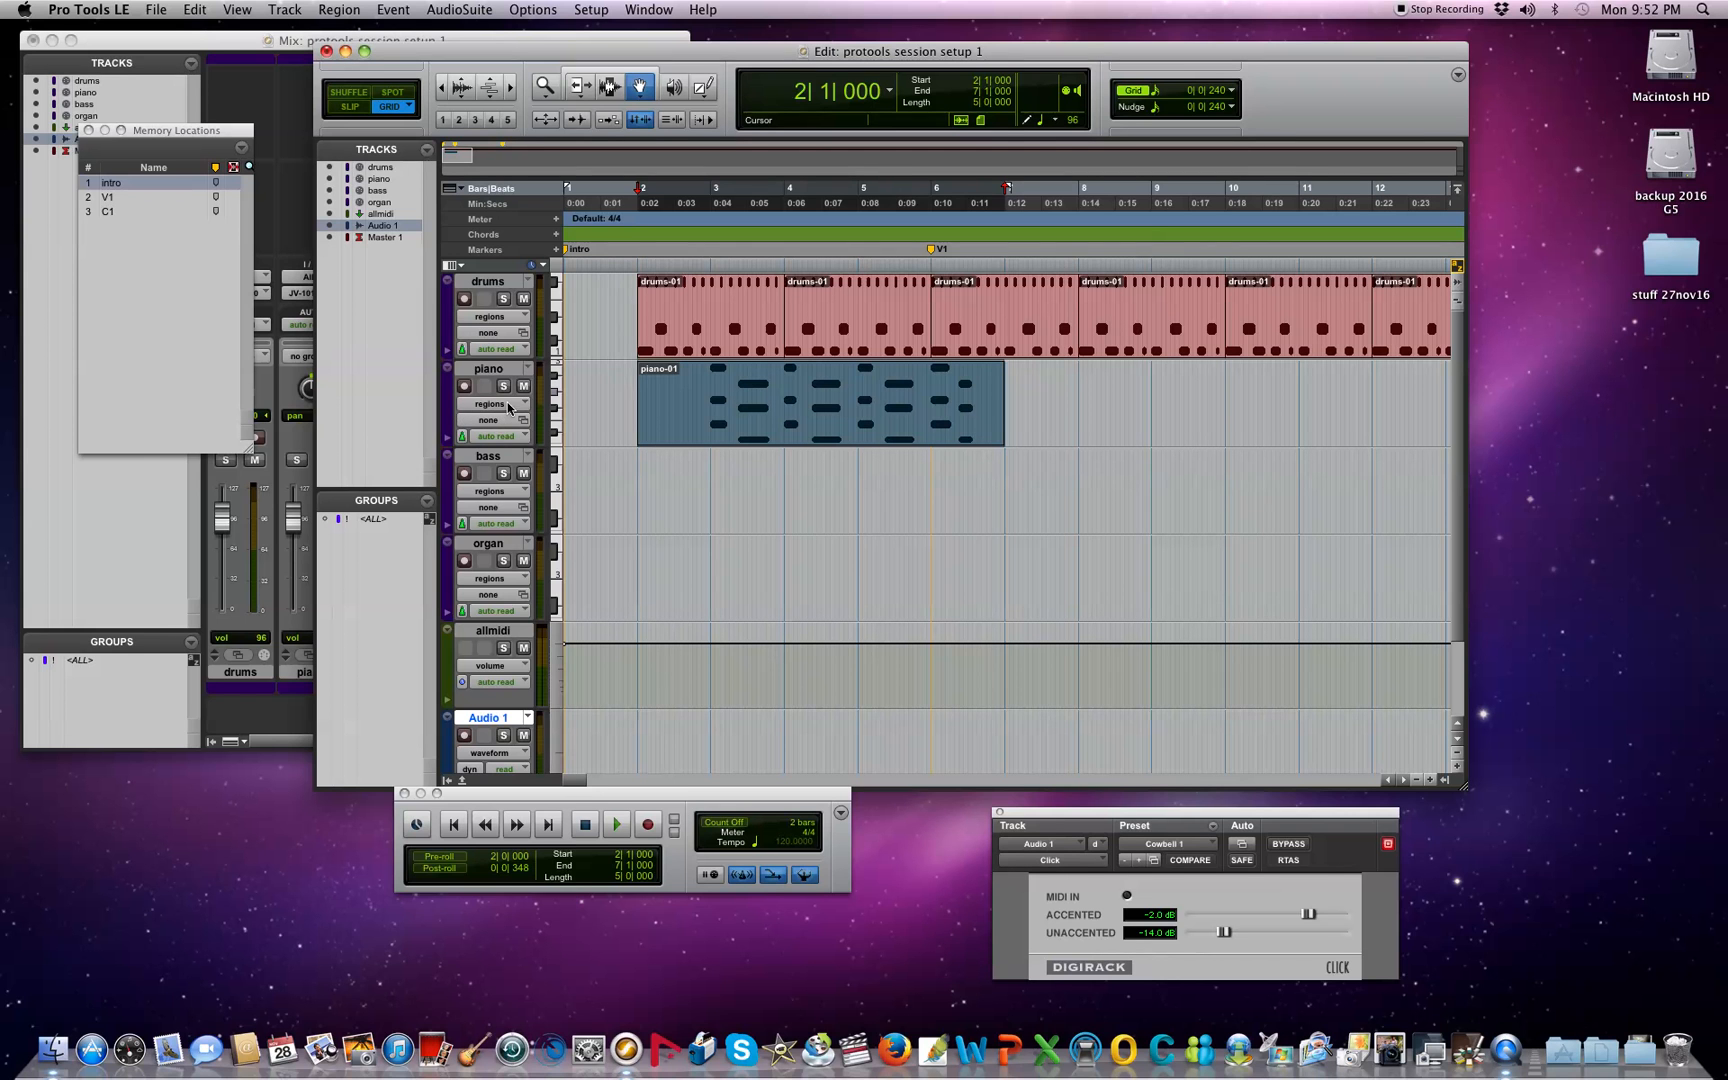
Step: Add the effect #1 depth (91) controller to the piano track's automated MIDI controllers
click(508, 402)
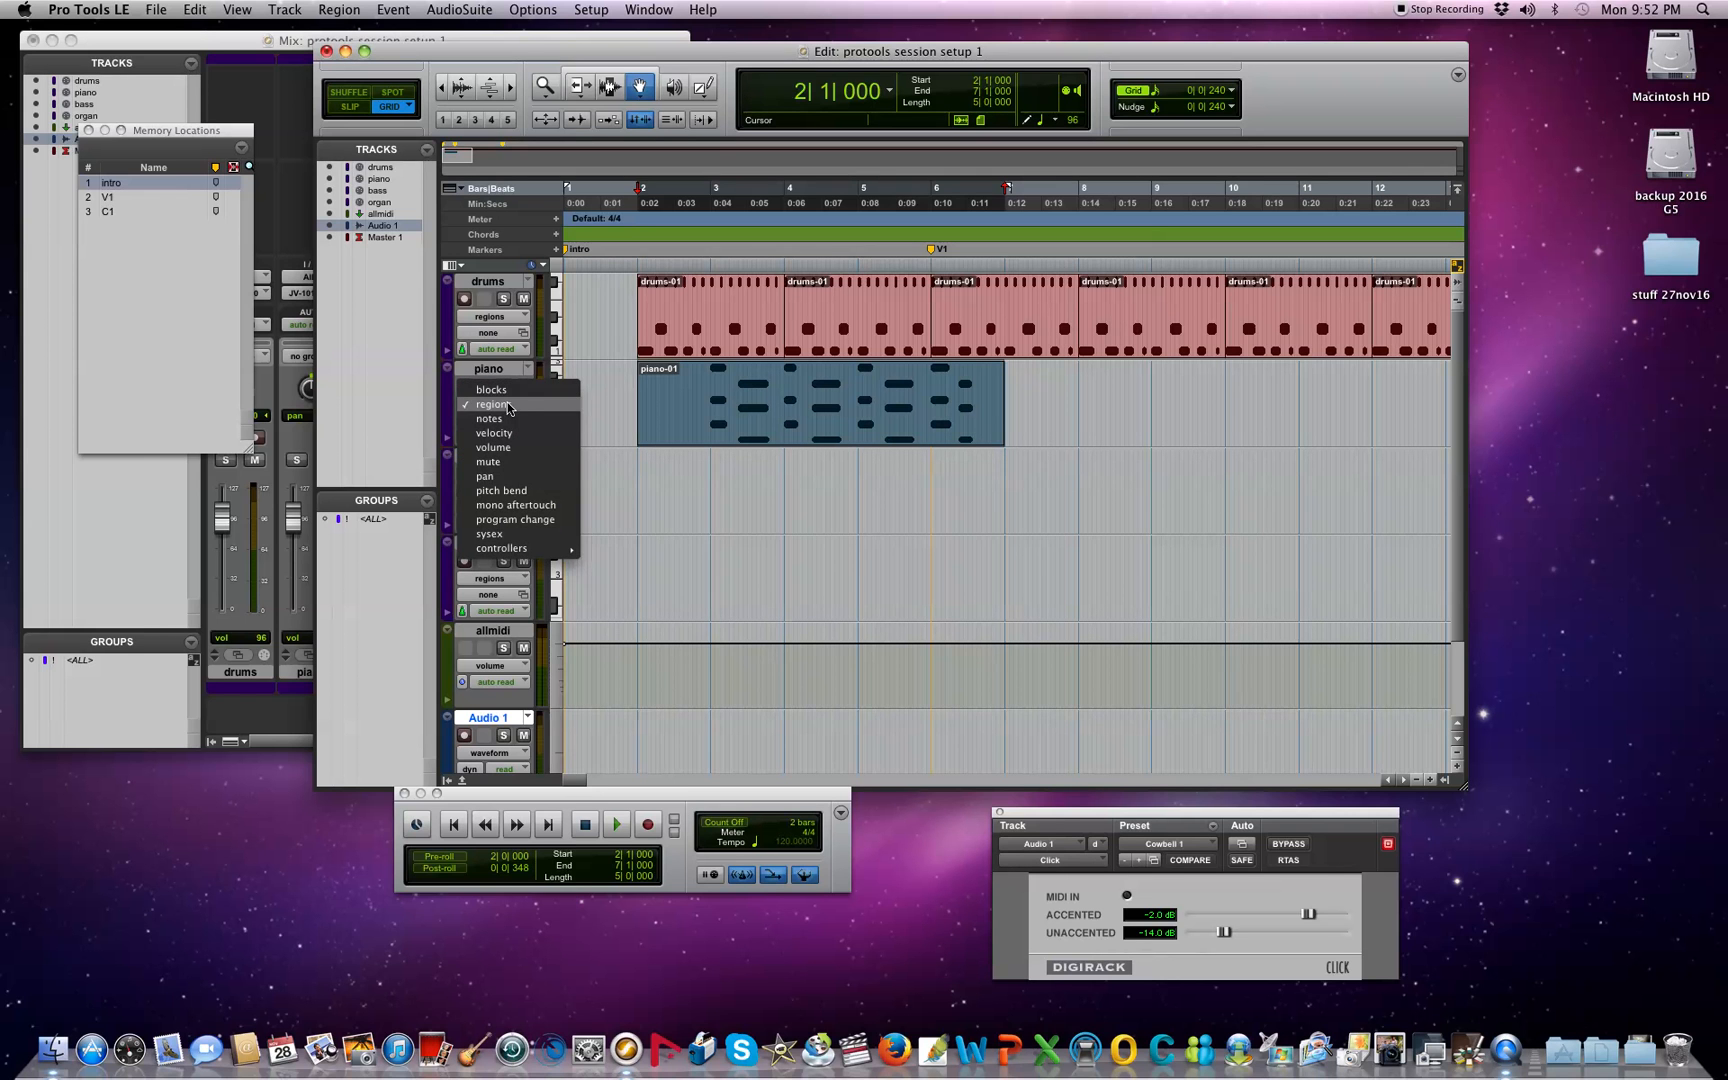
mouse_move(520, 553)
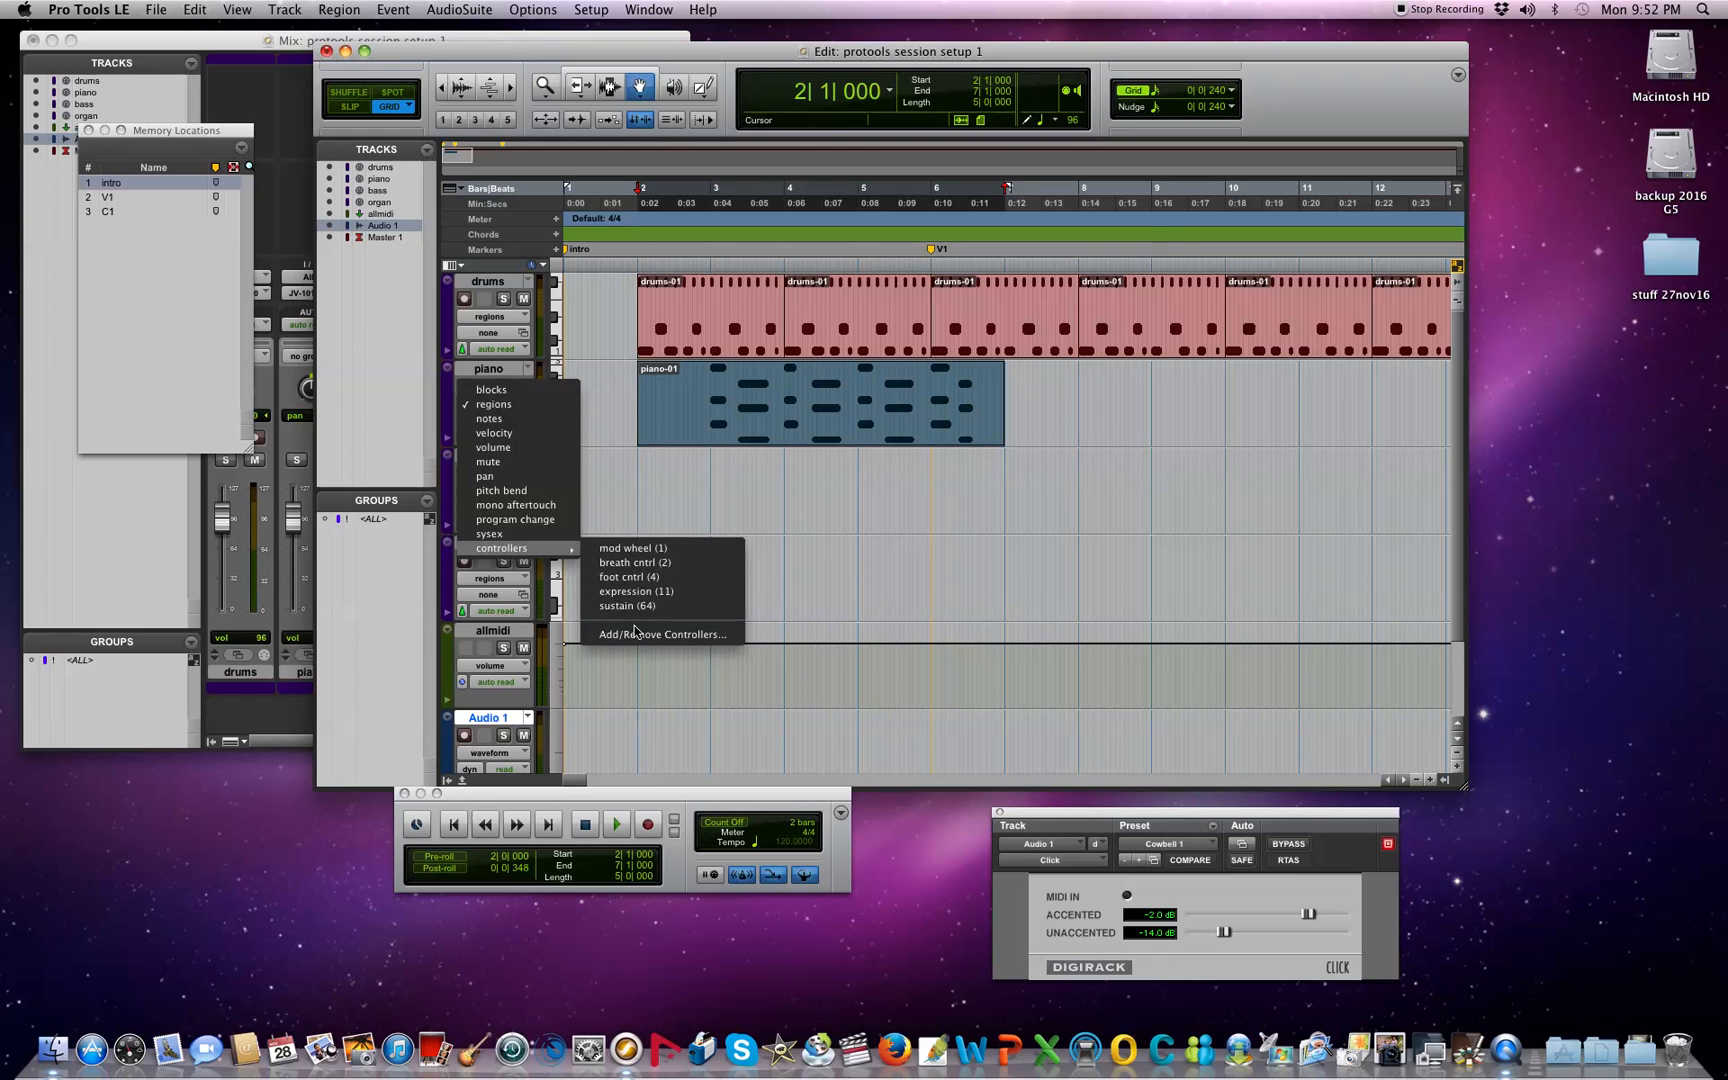
click(640, 635)
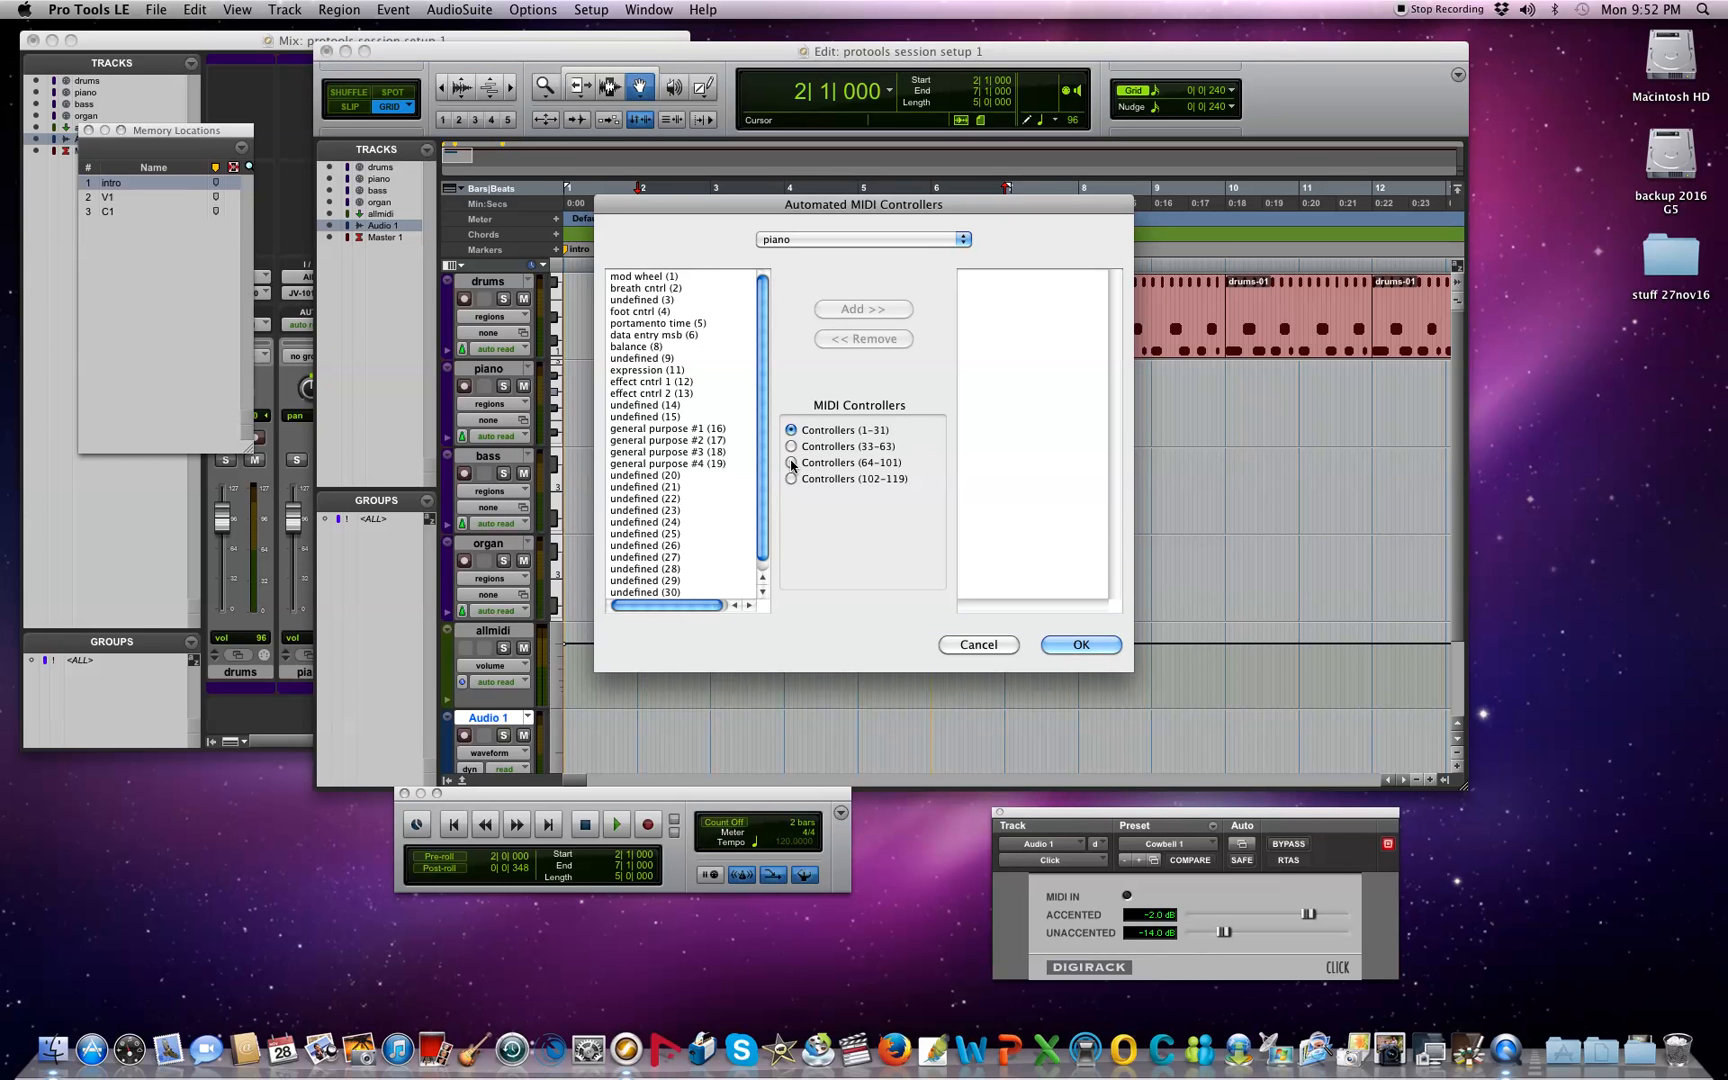
click(791, 463)
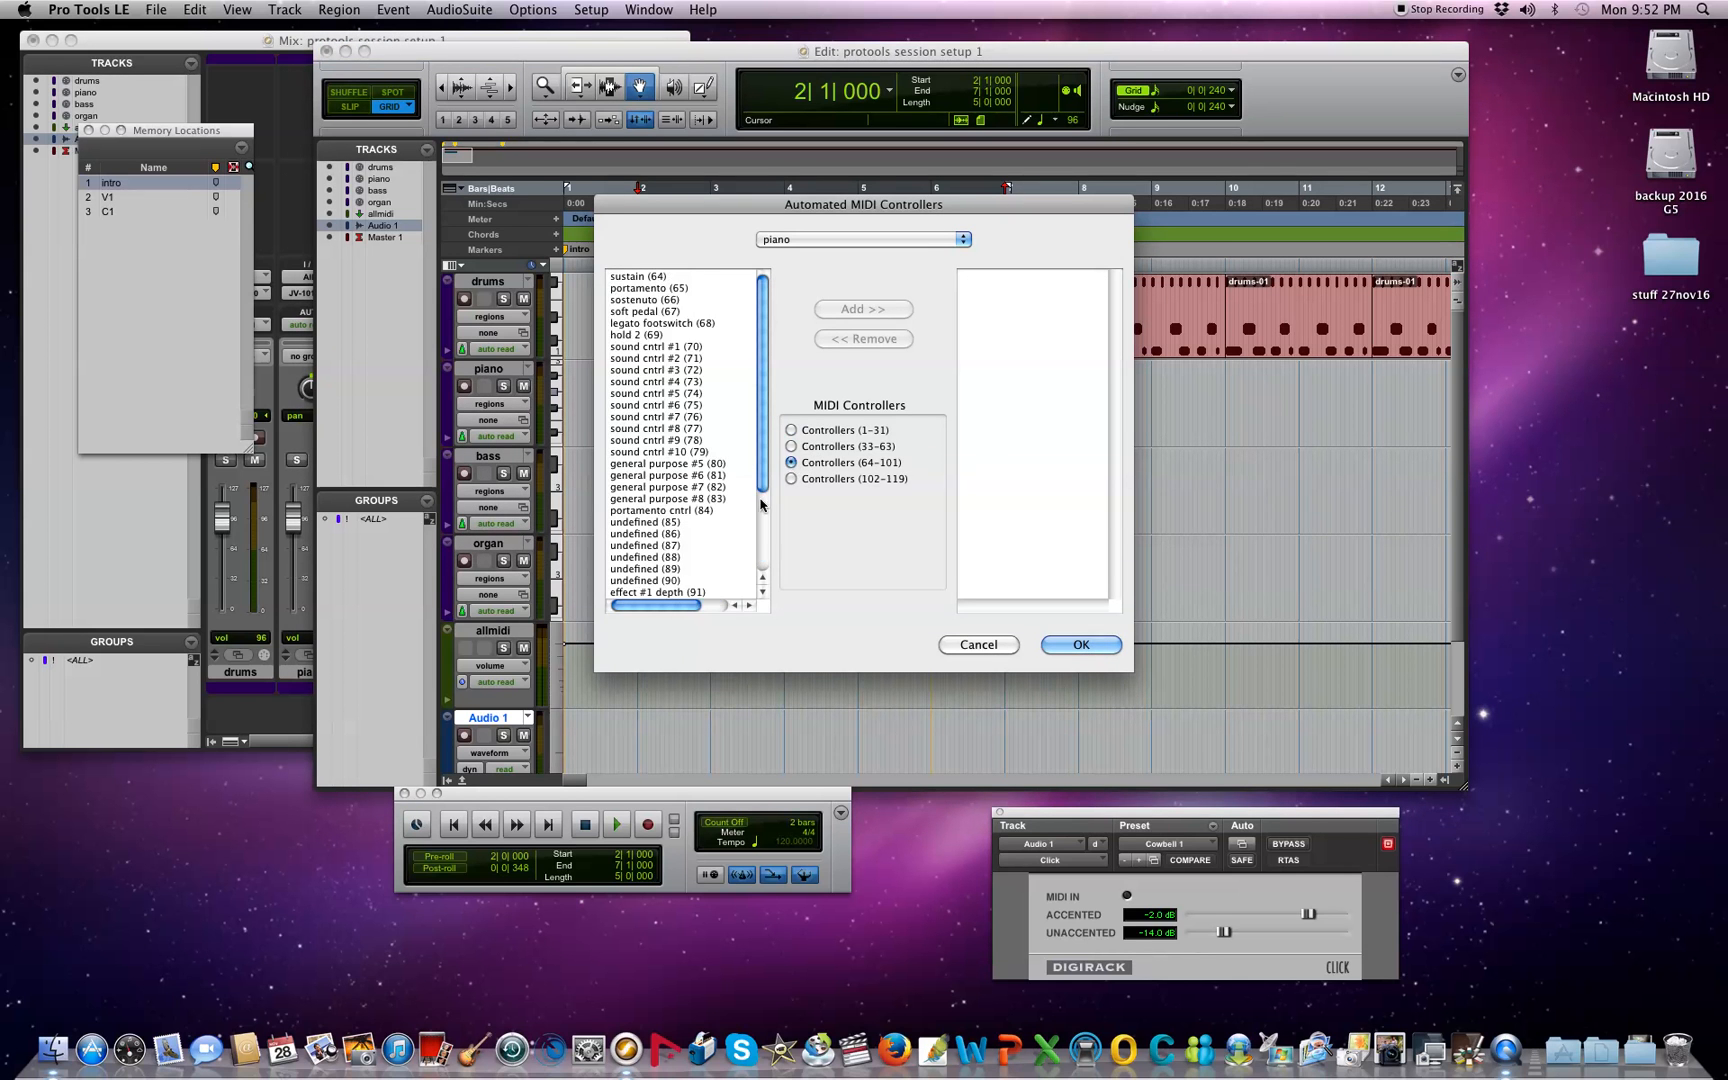
double_click(716, 592)
click(1018, 276)
click(1072, 645)
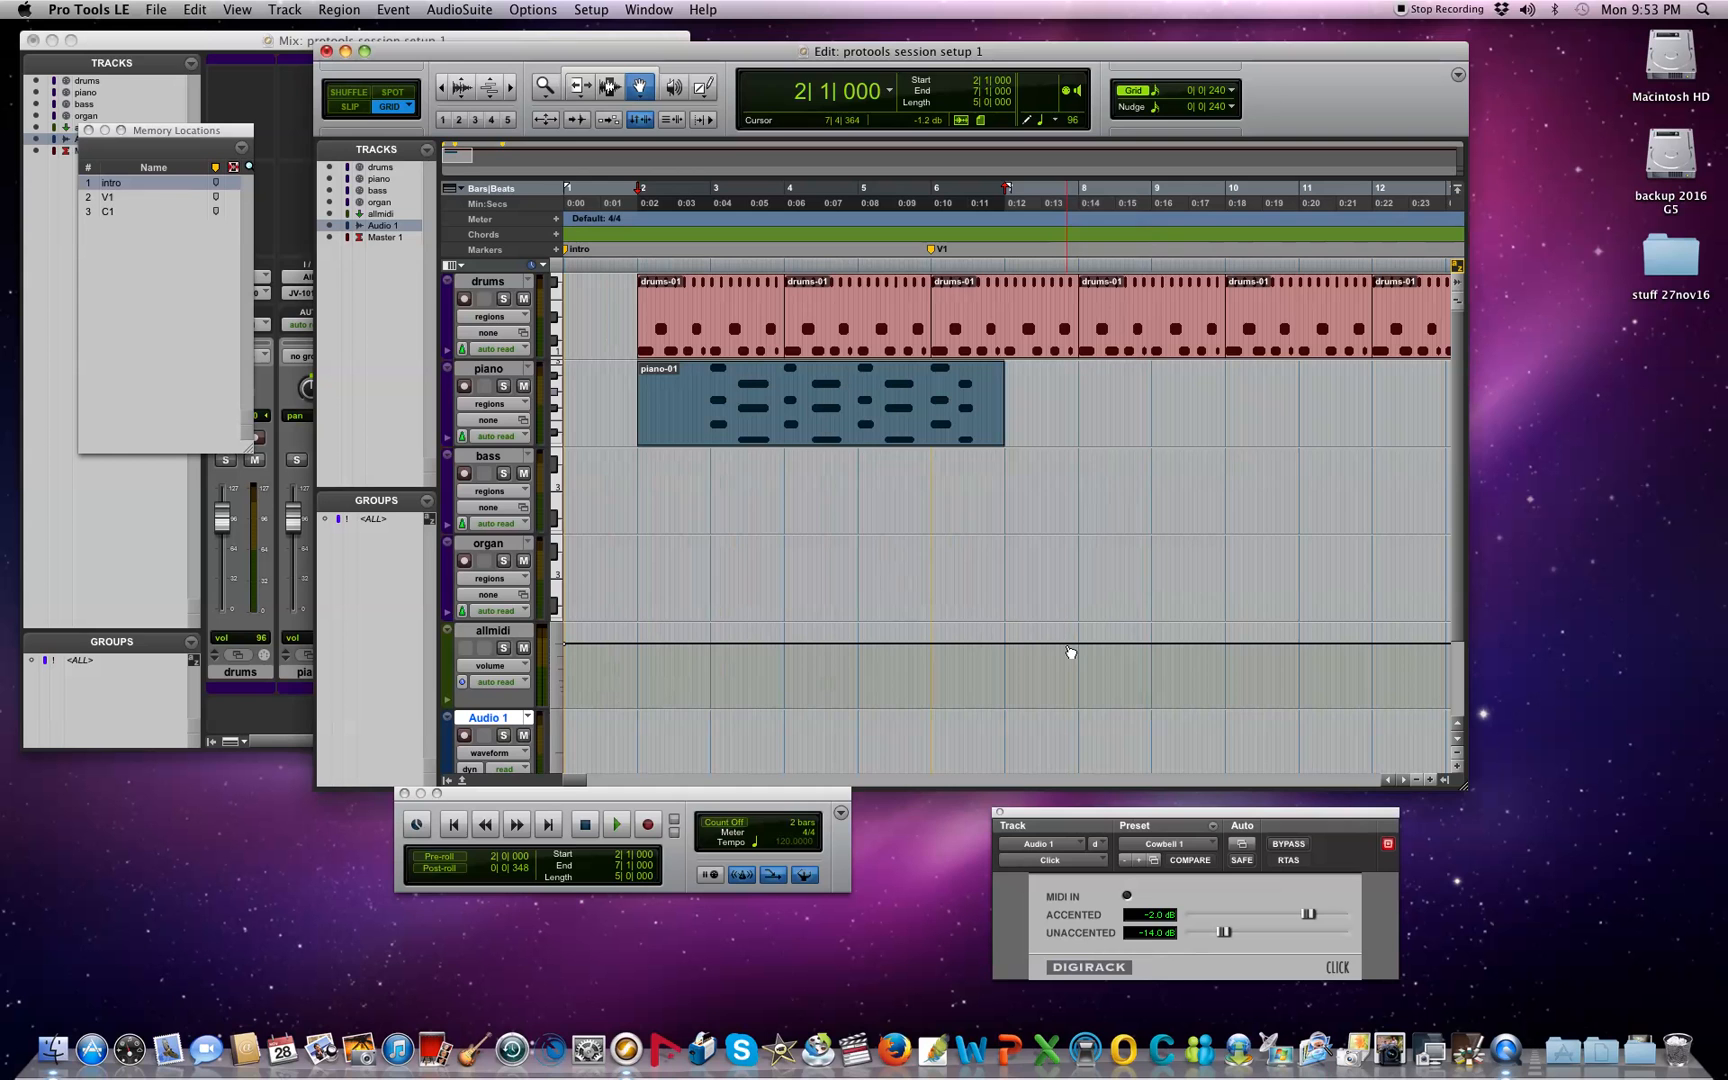
Step: Display the piano track's effect #1 depth (91) controller and raise its level for a short stretch within bar 1
click(488, 404)
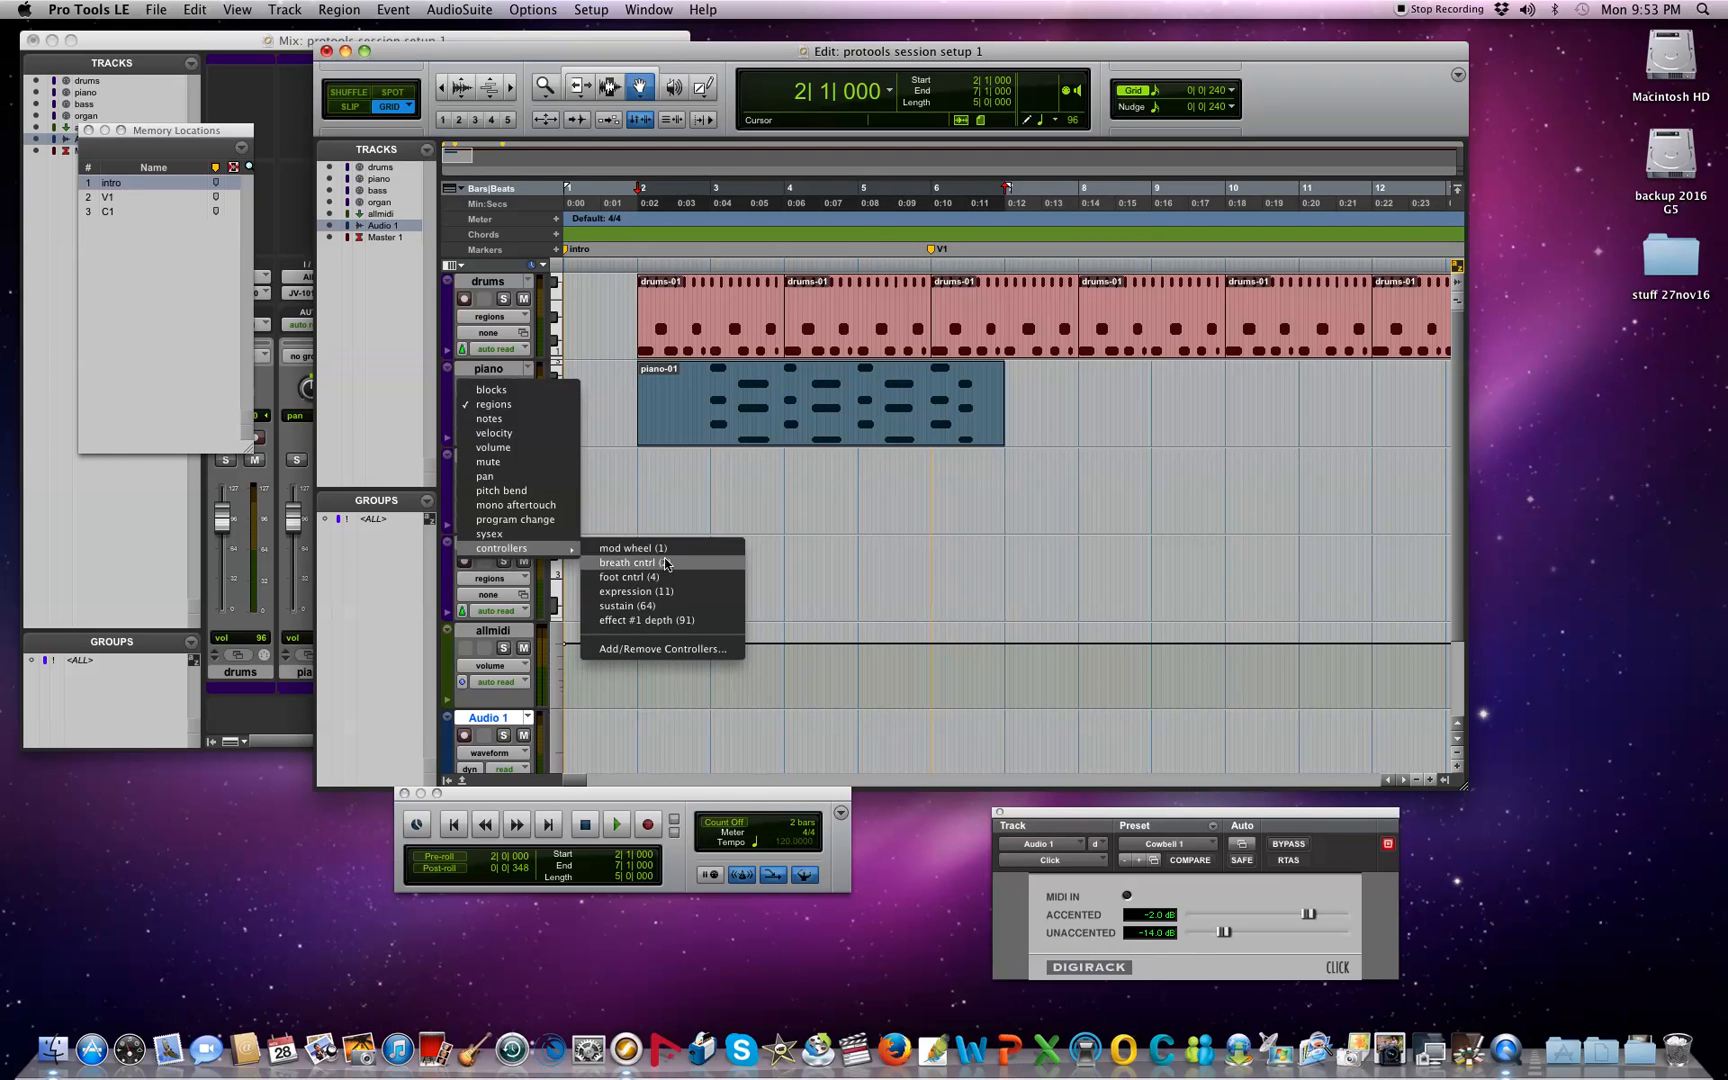
click(676, 620)
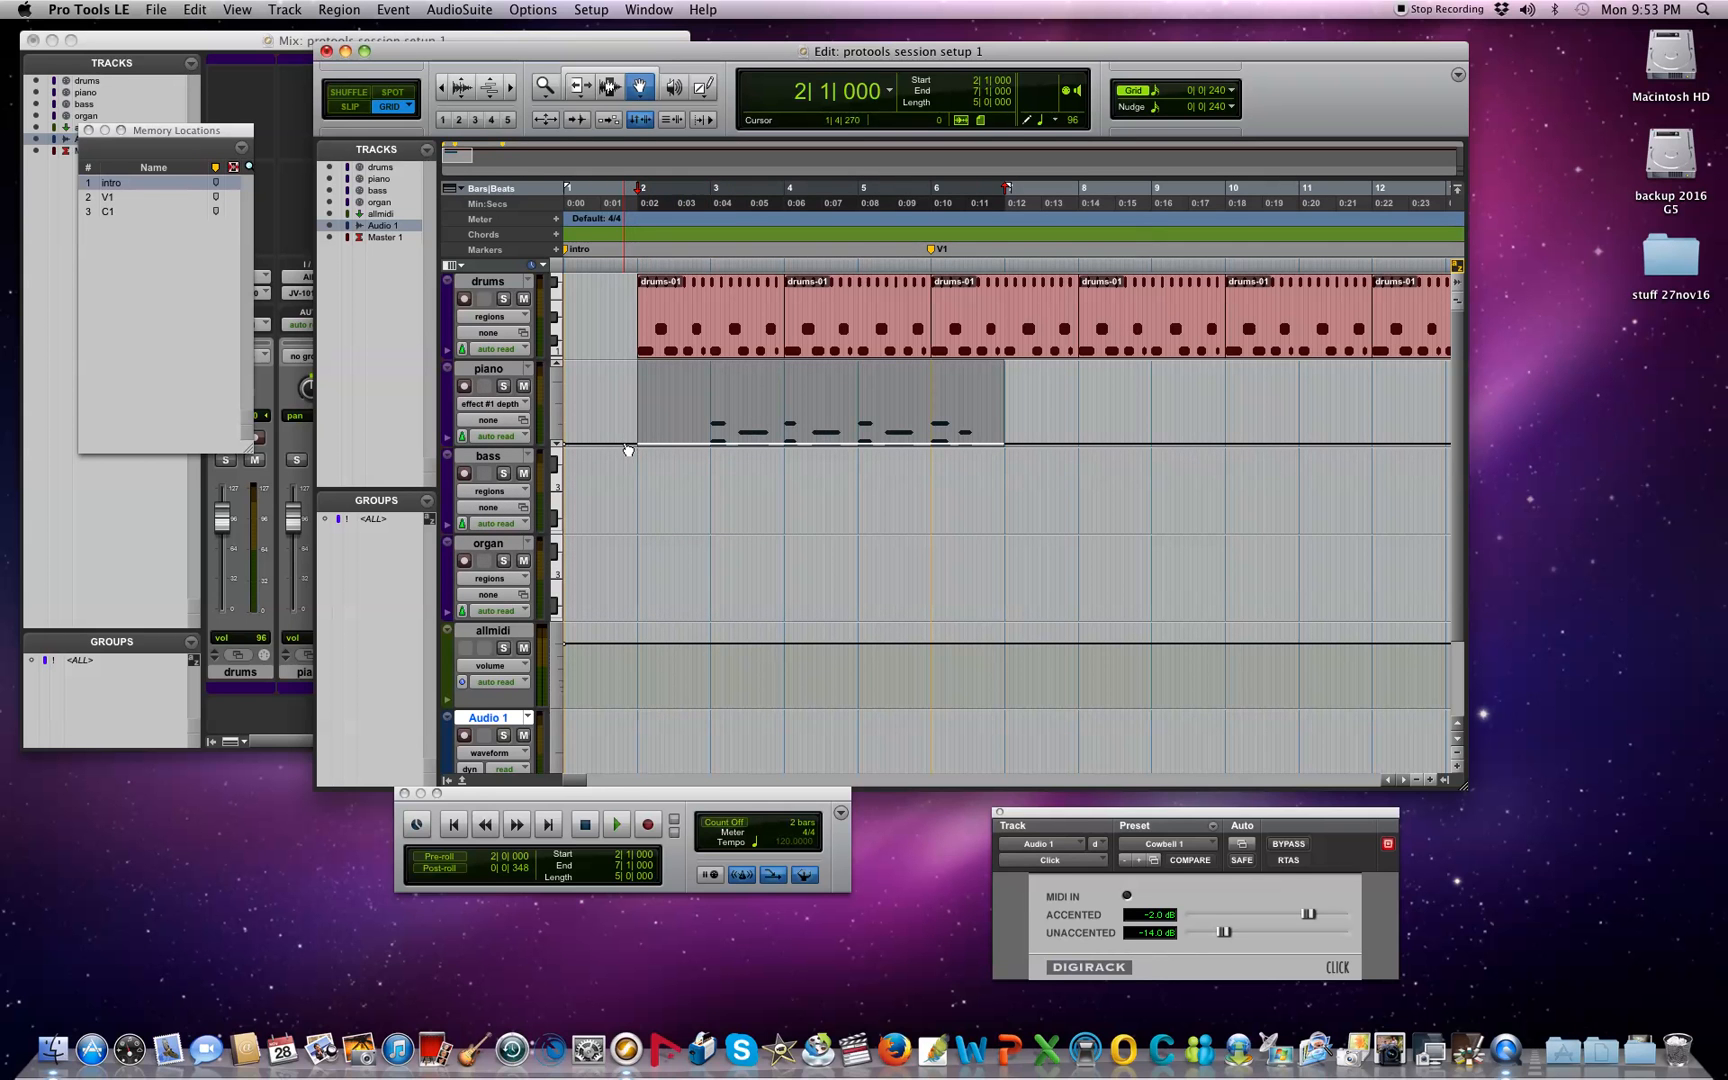
drag(589, 443, 629, 459)
Step: Return to the session start and play the tracks with the effect depth change from bar 1
click(616, 824)
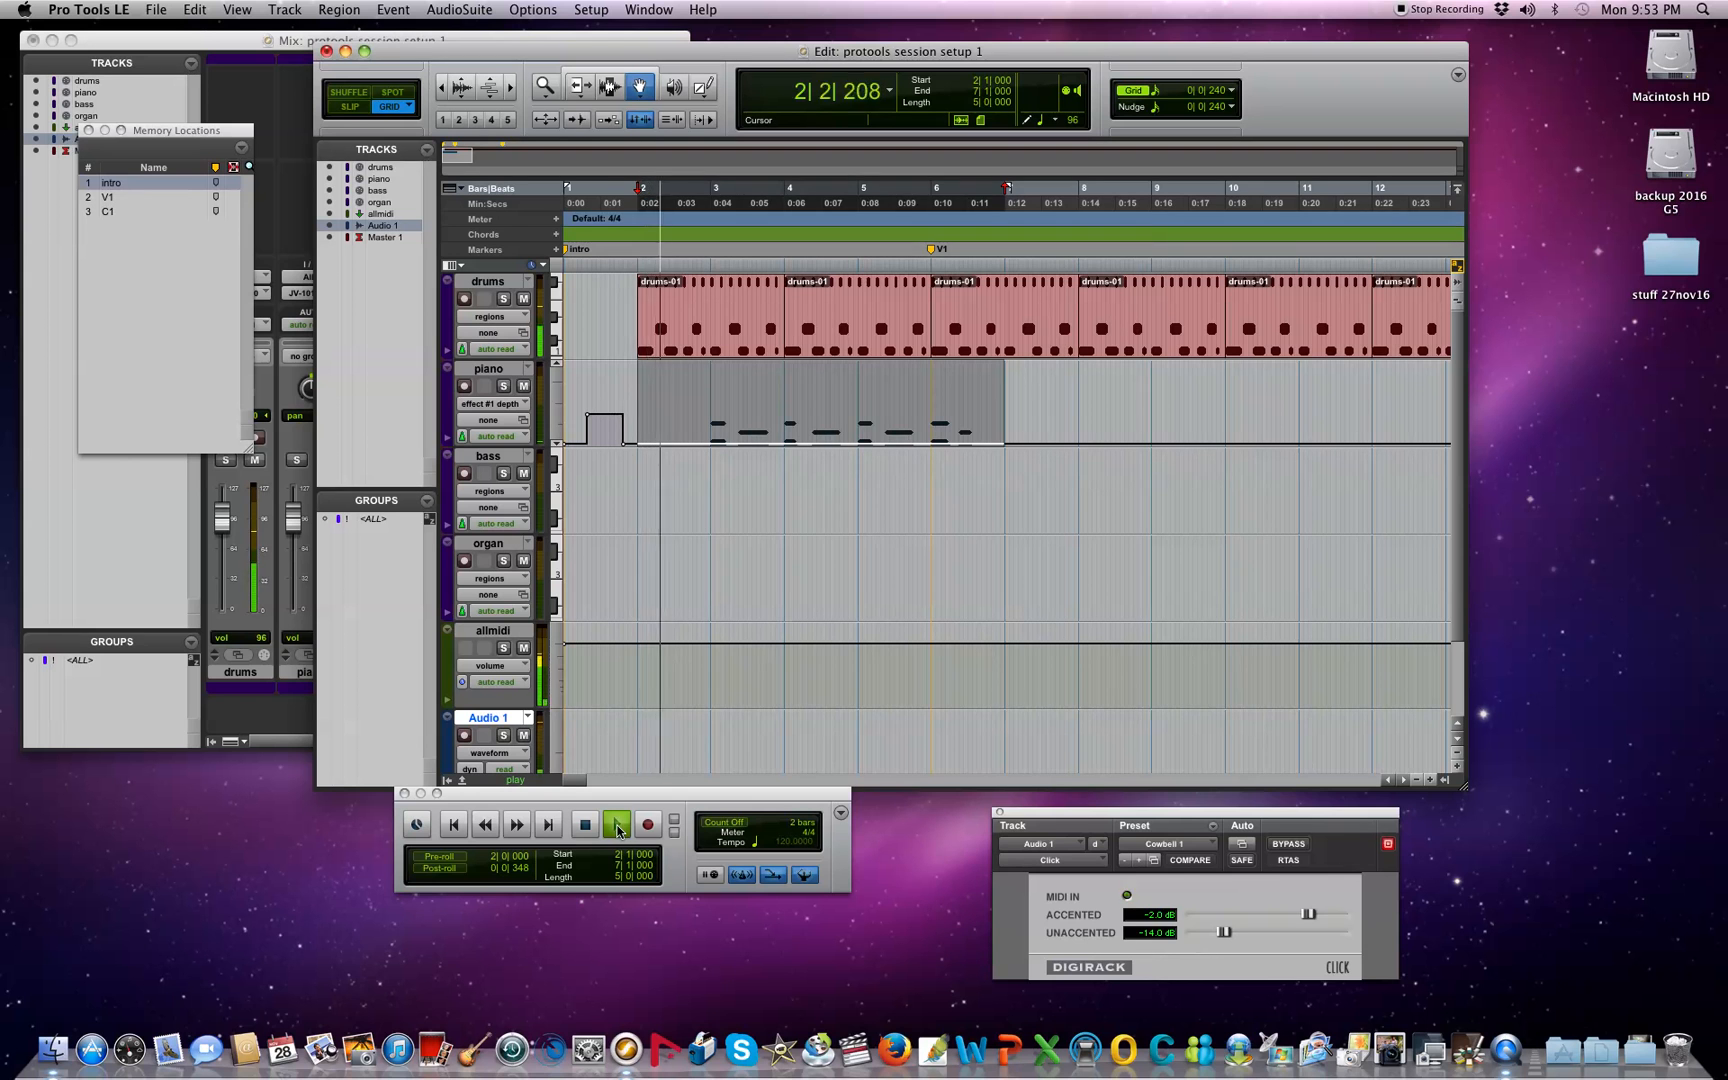
click(460, 825)
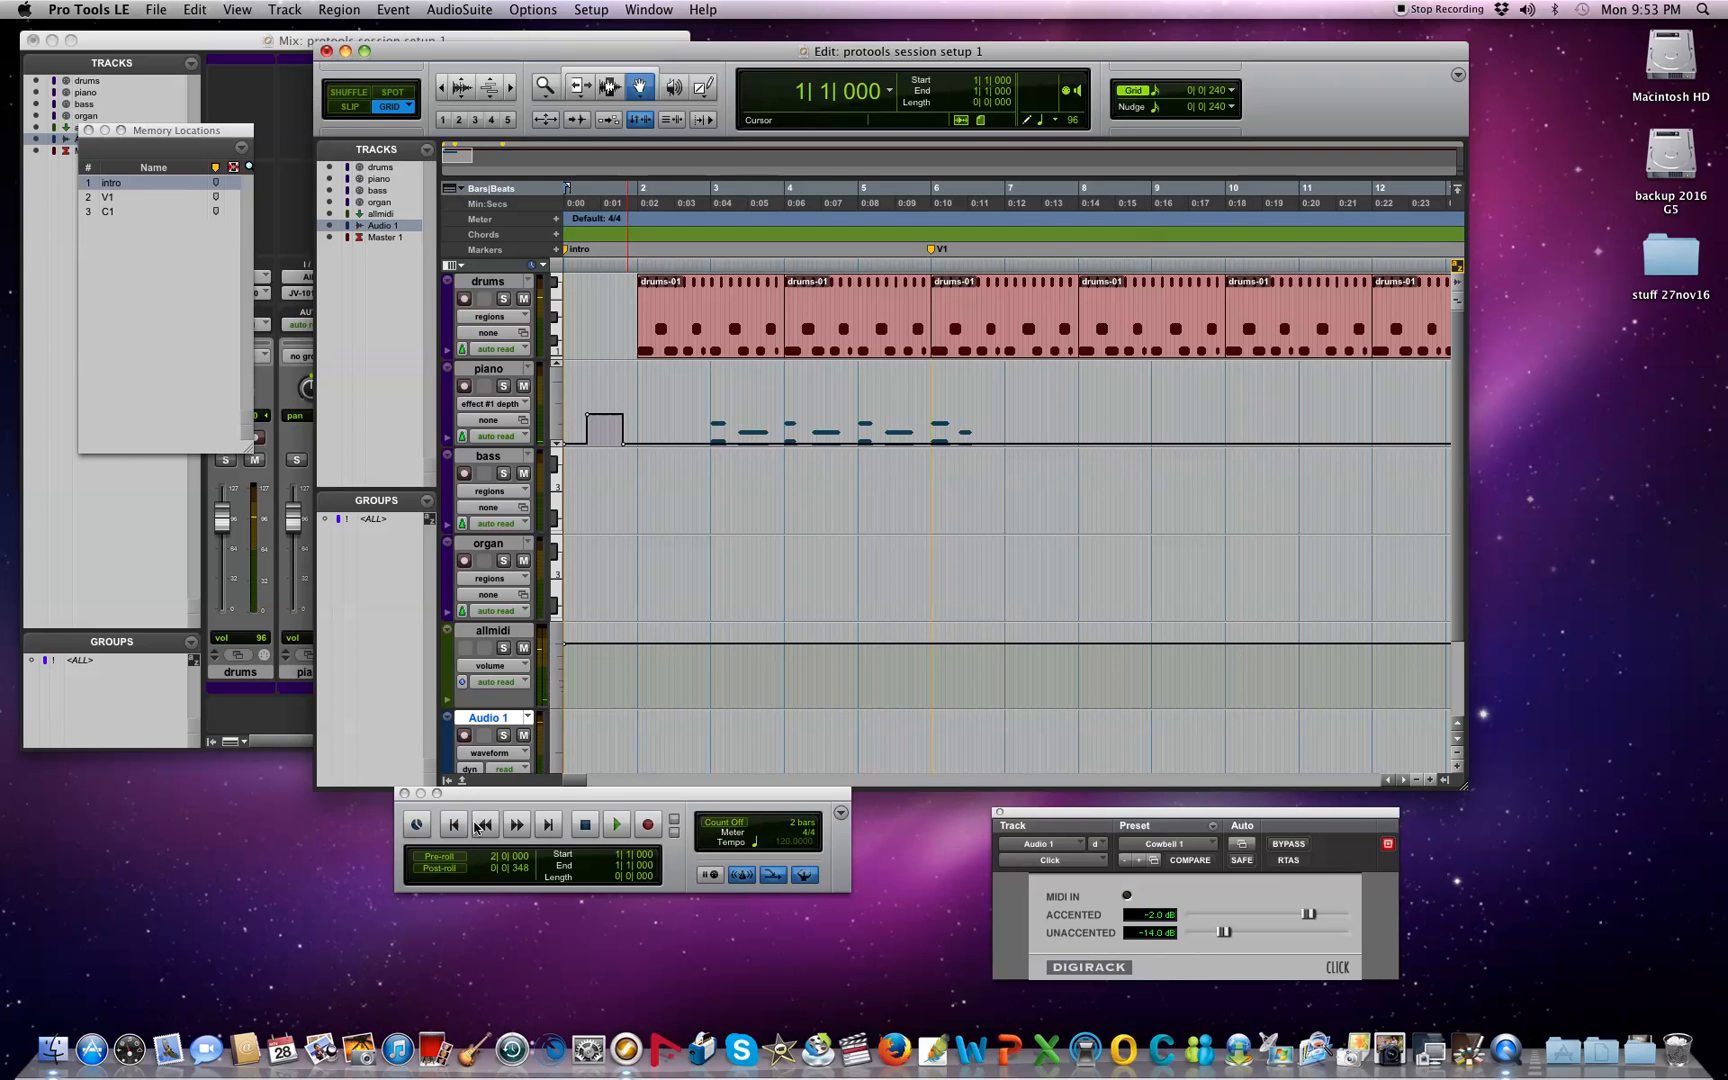
click(616, 824)
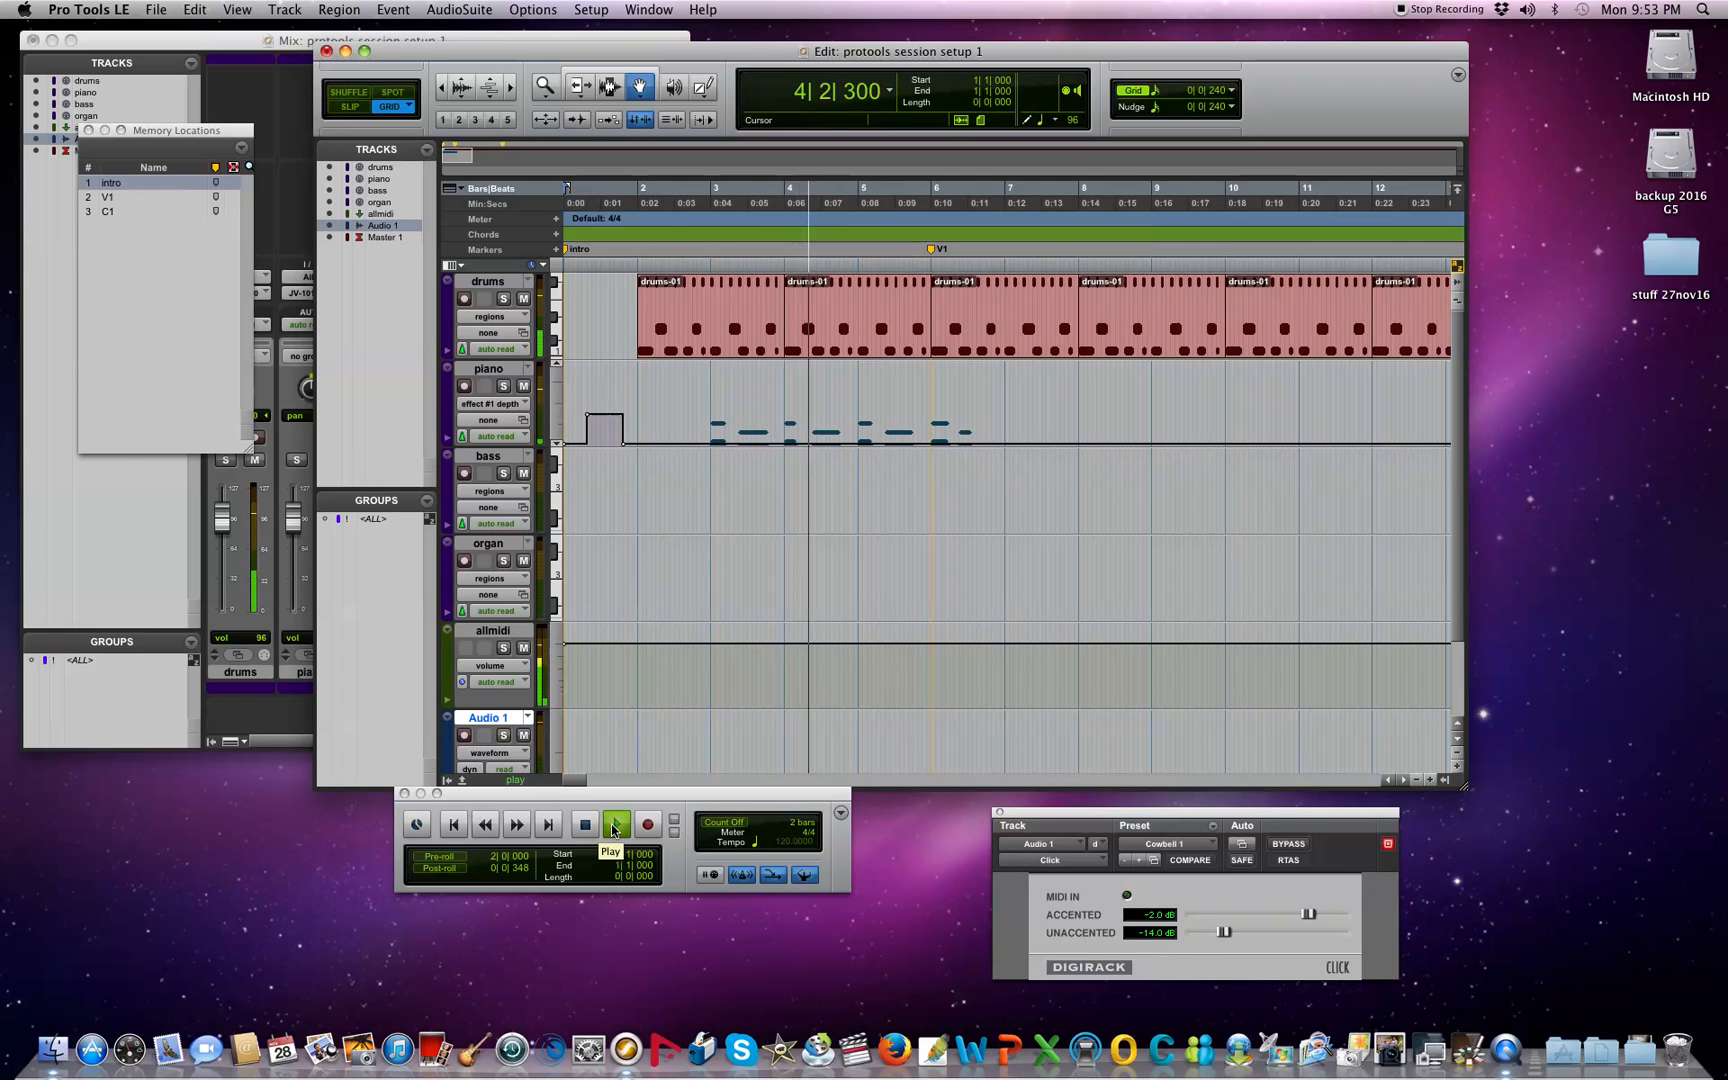
click(616, 833)
key(space)
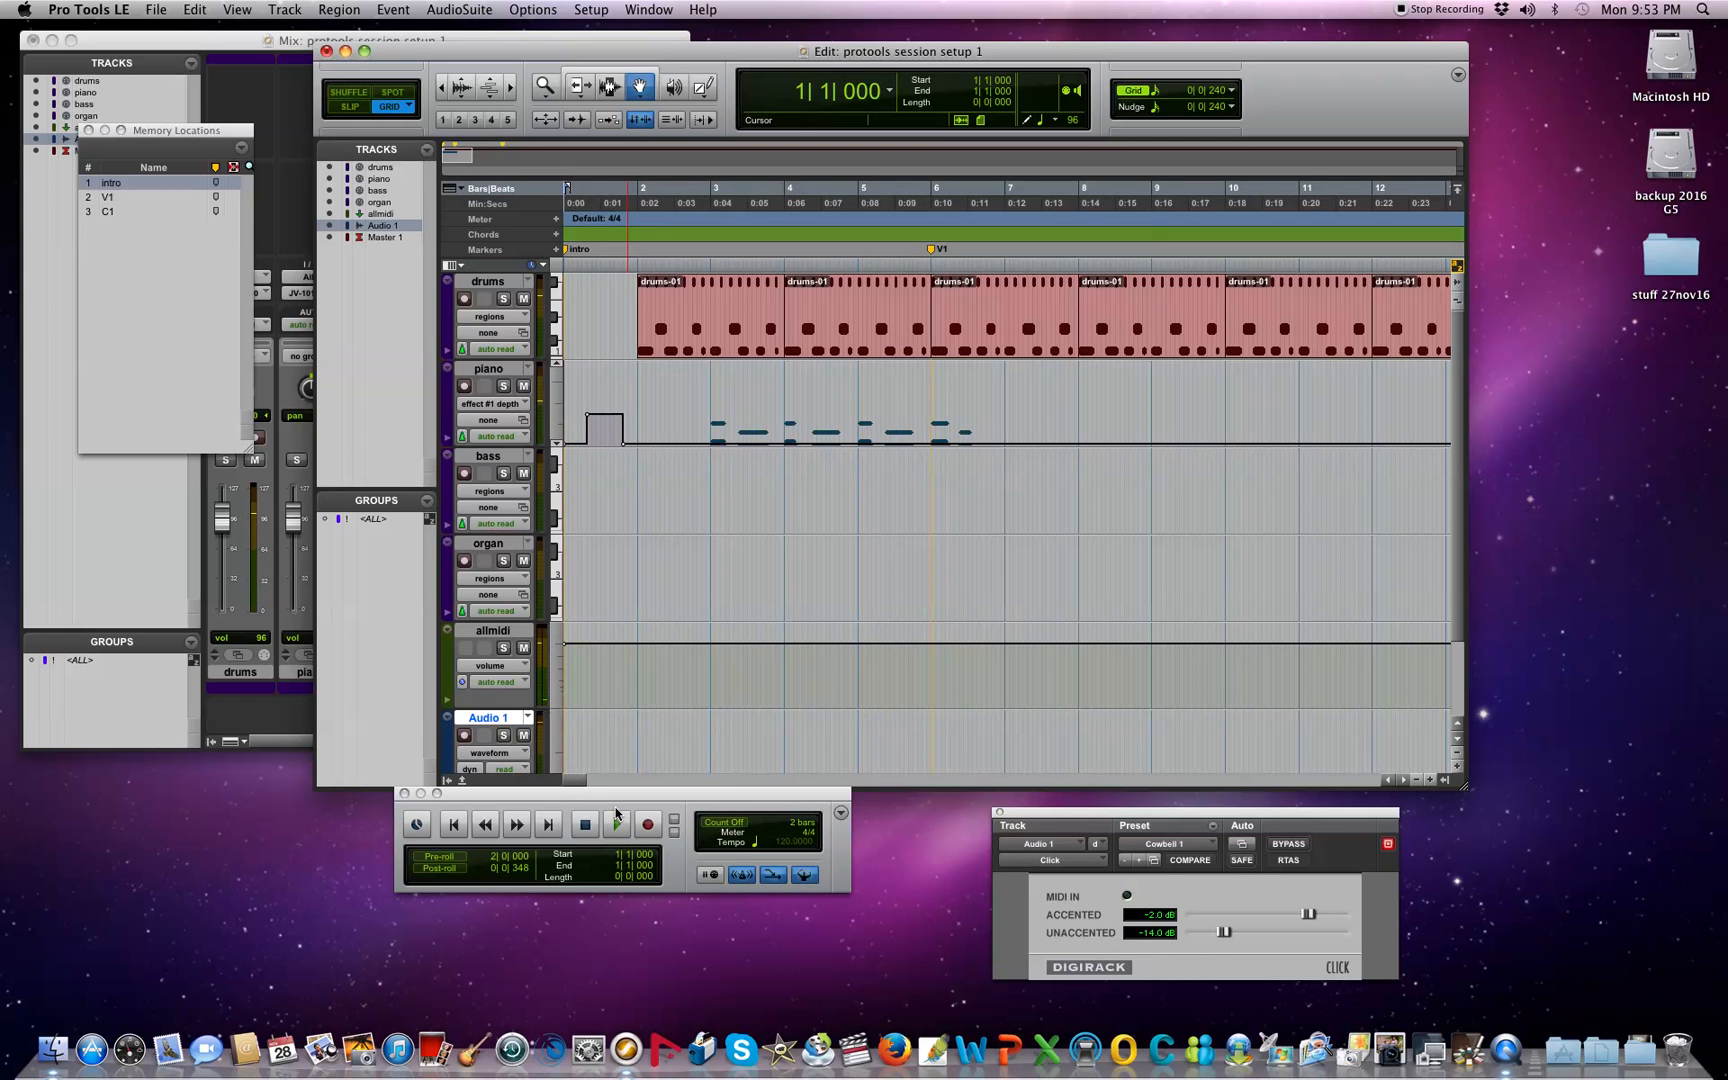
Step: Record-enable the piano track and play again from bar 1 to check the effect depth change
click(464, 386)
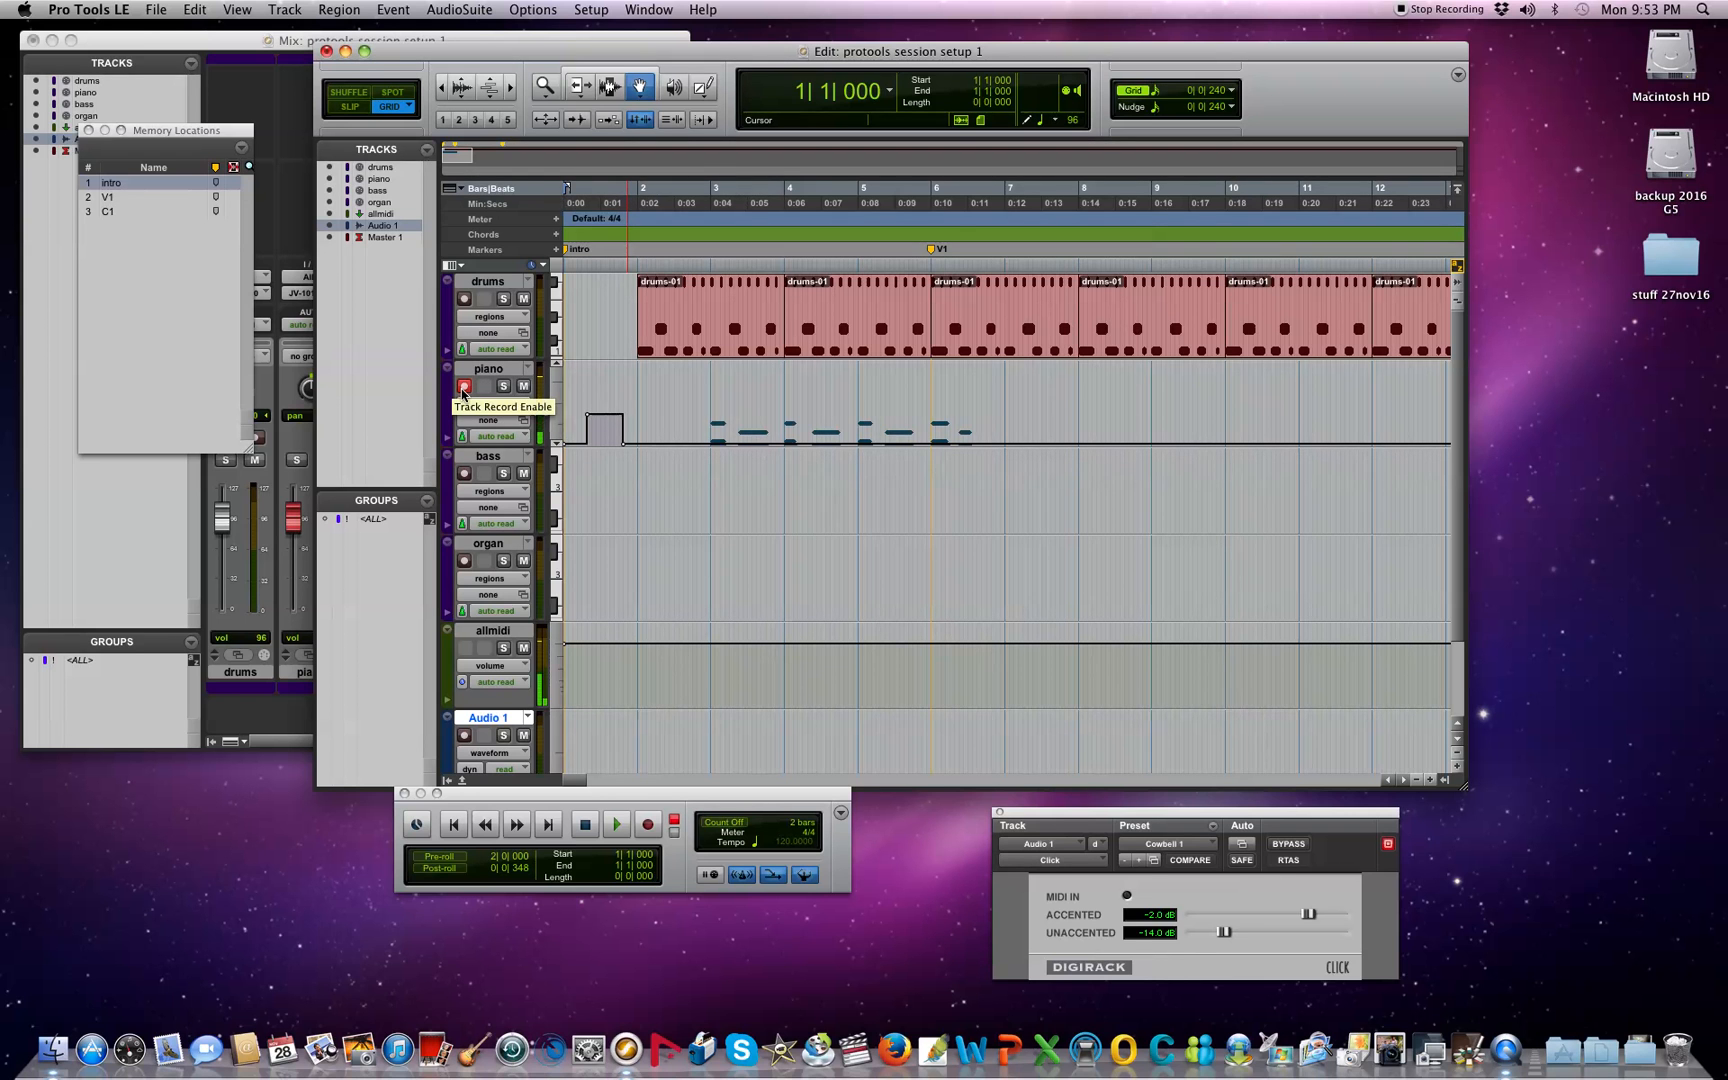
key(space)
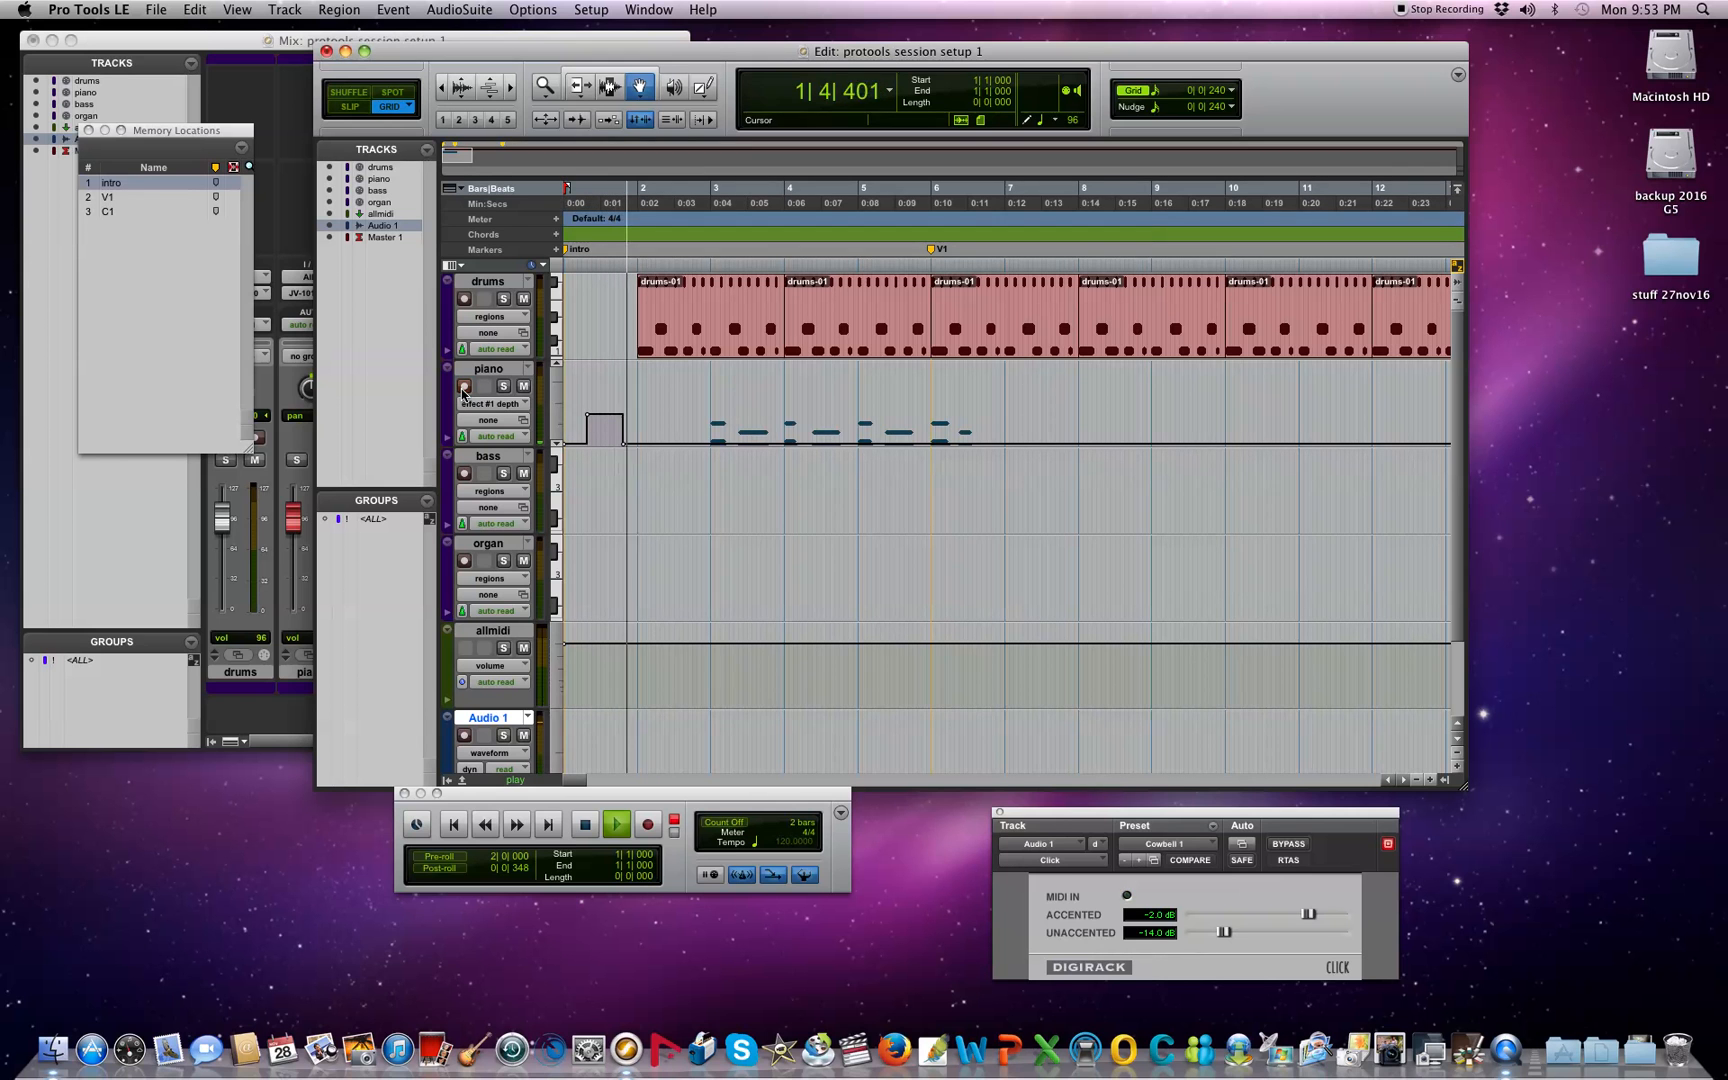
key(space)
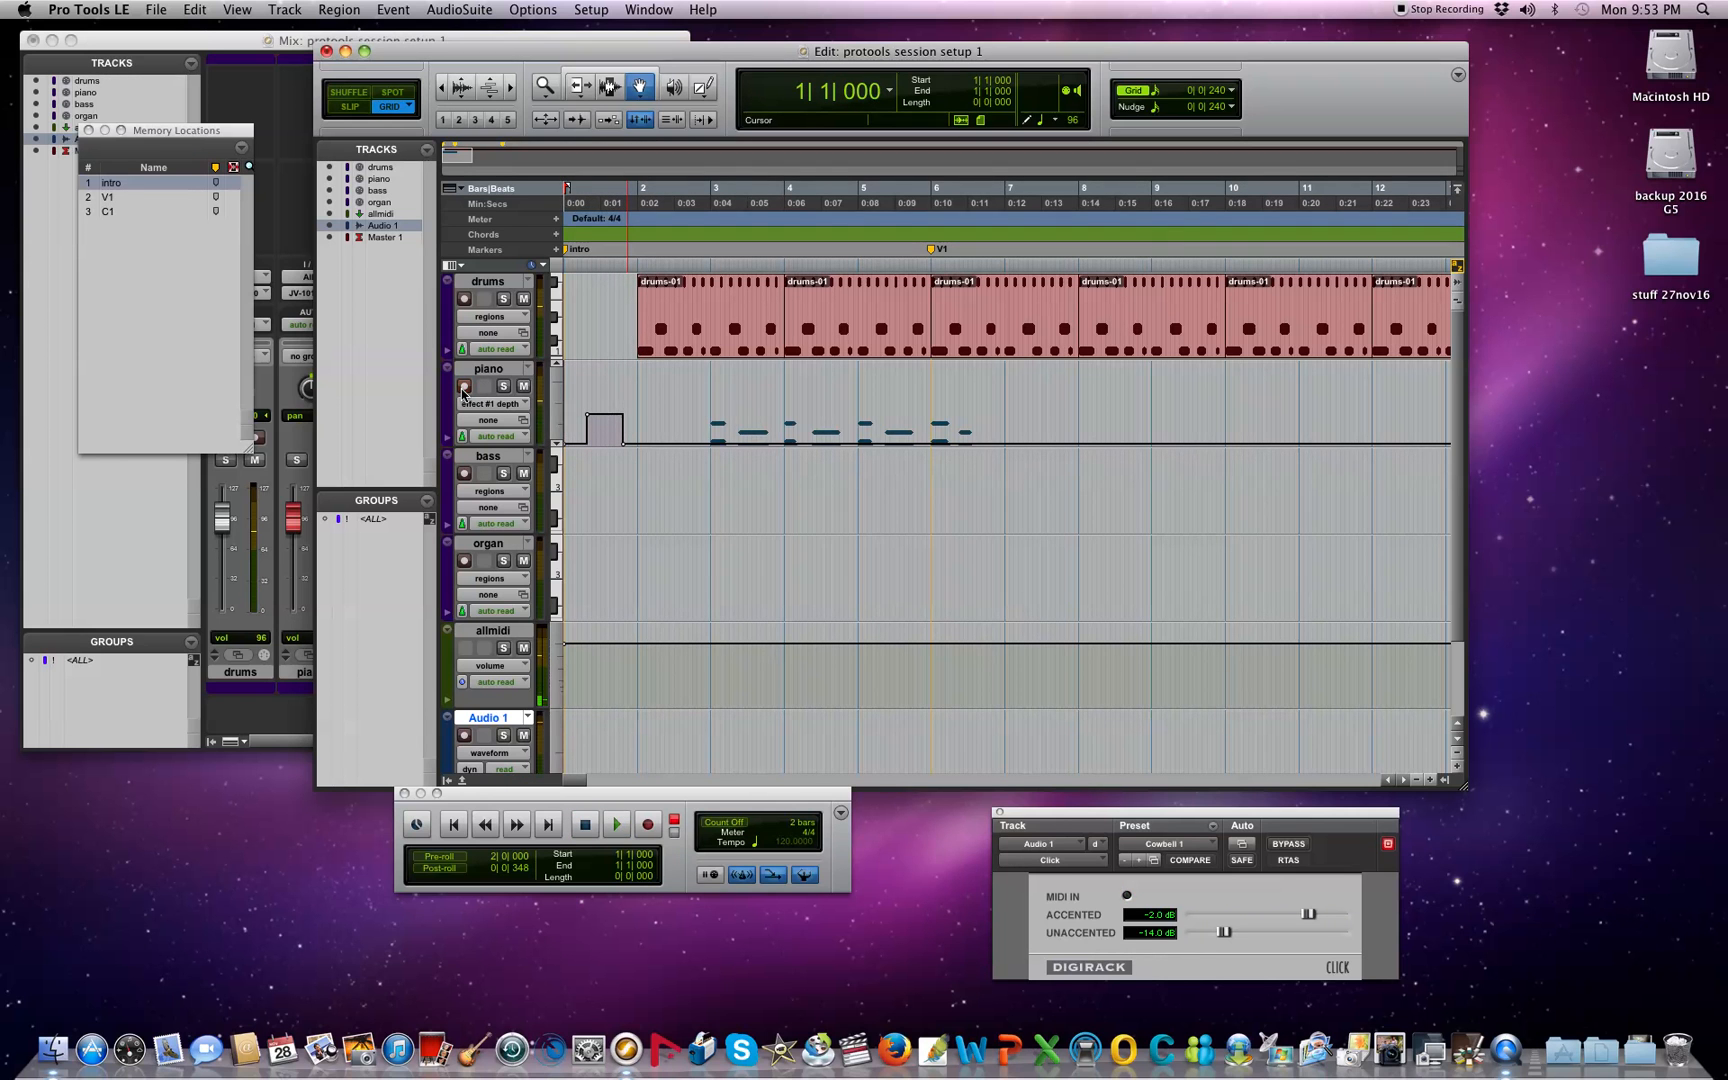
click(463, 388)
Step: Try raising the piano's effect #1 depth to maximum from partway through bar 2, play it, and lower it back to zero
drag(668, 445, 685, 355)
key(space)
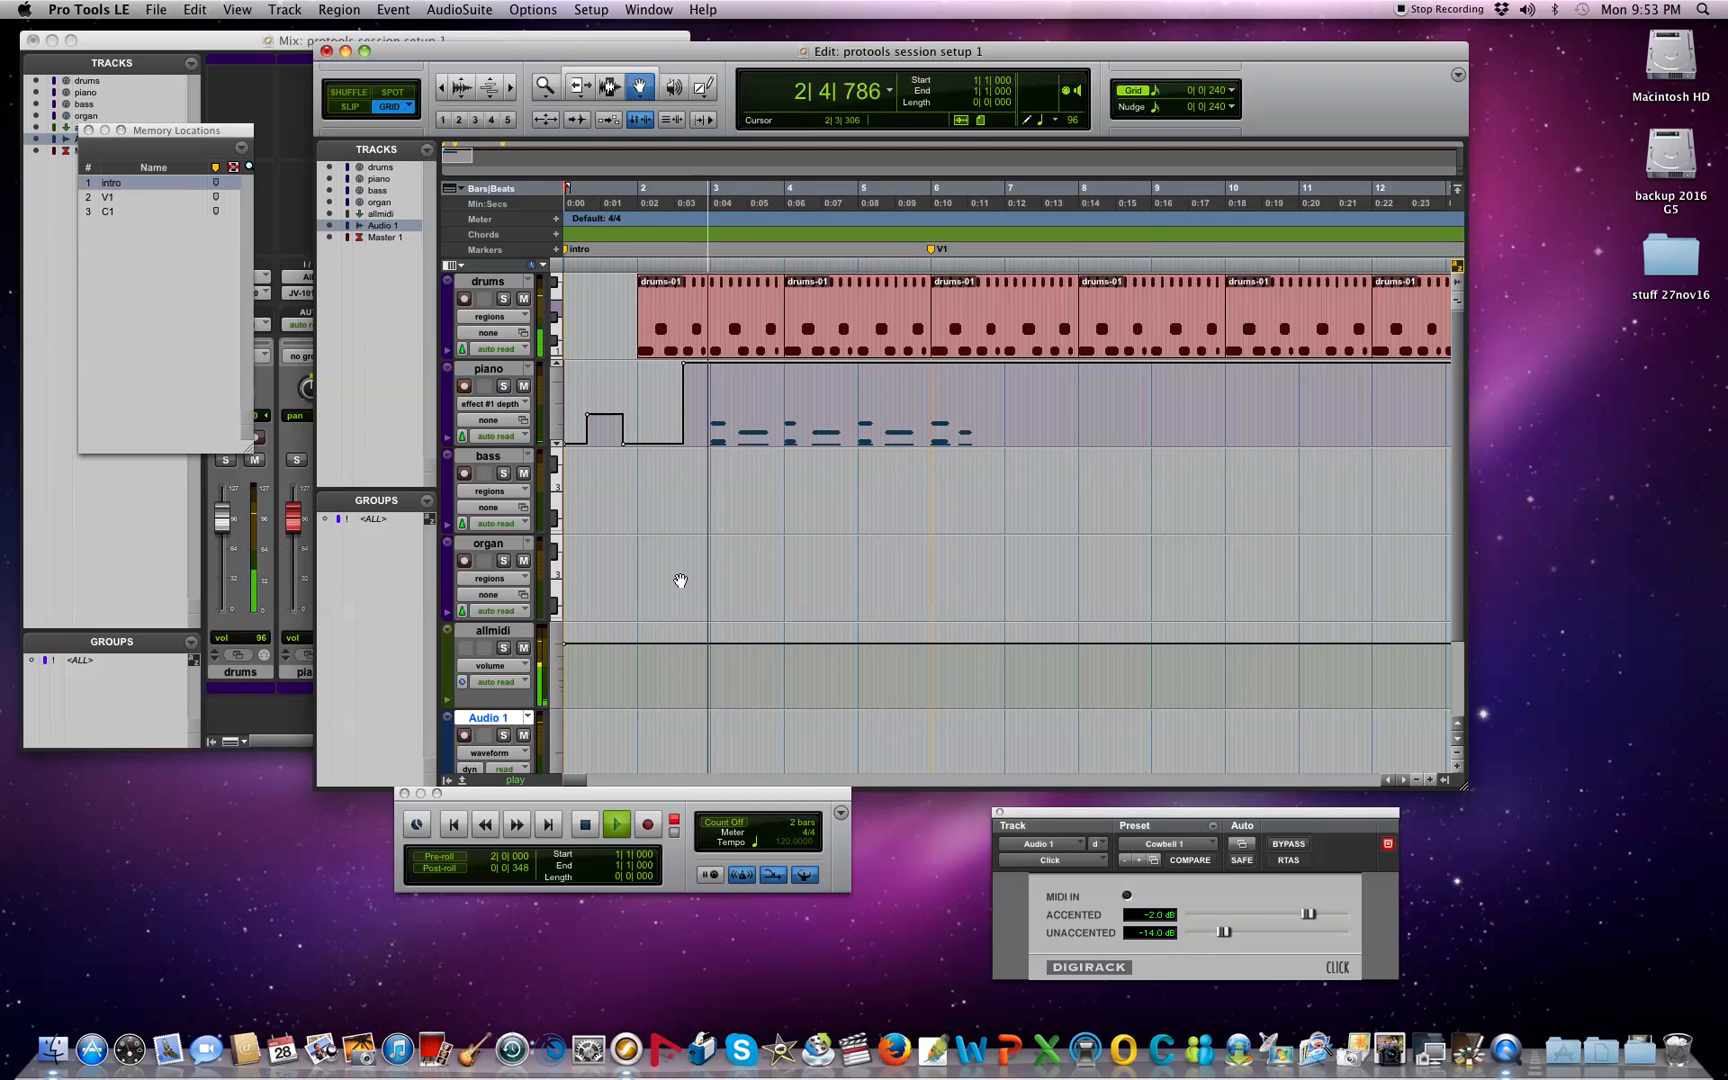
key(space)
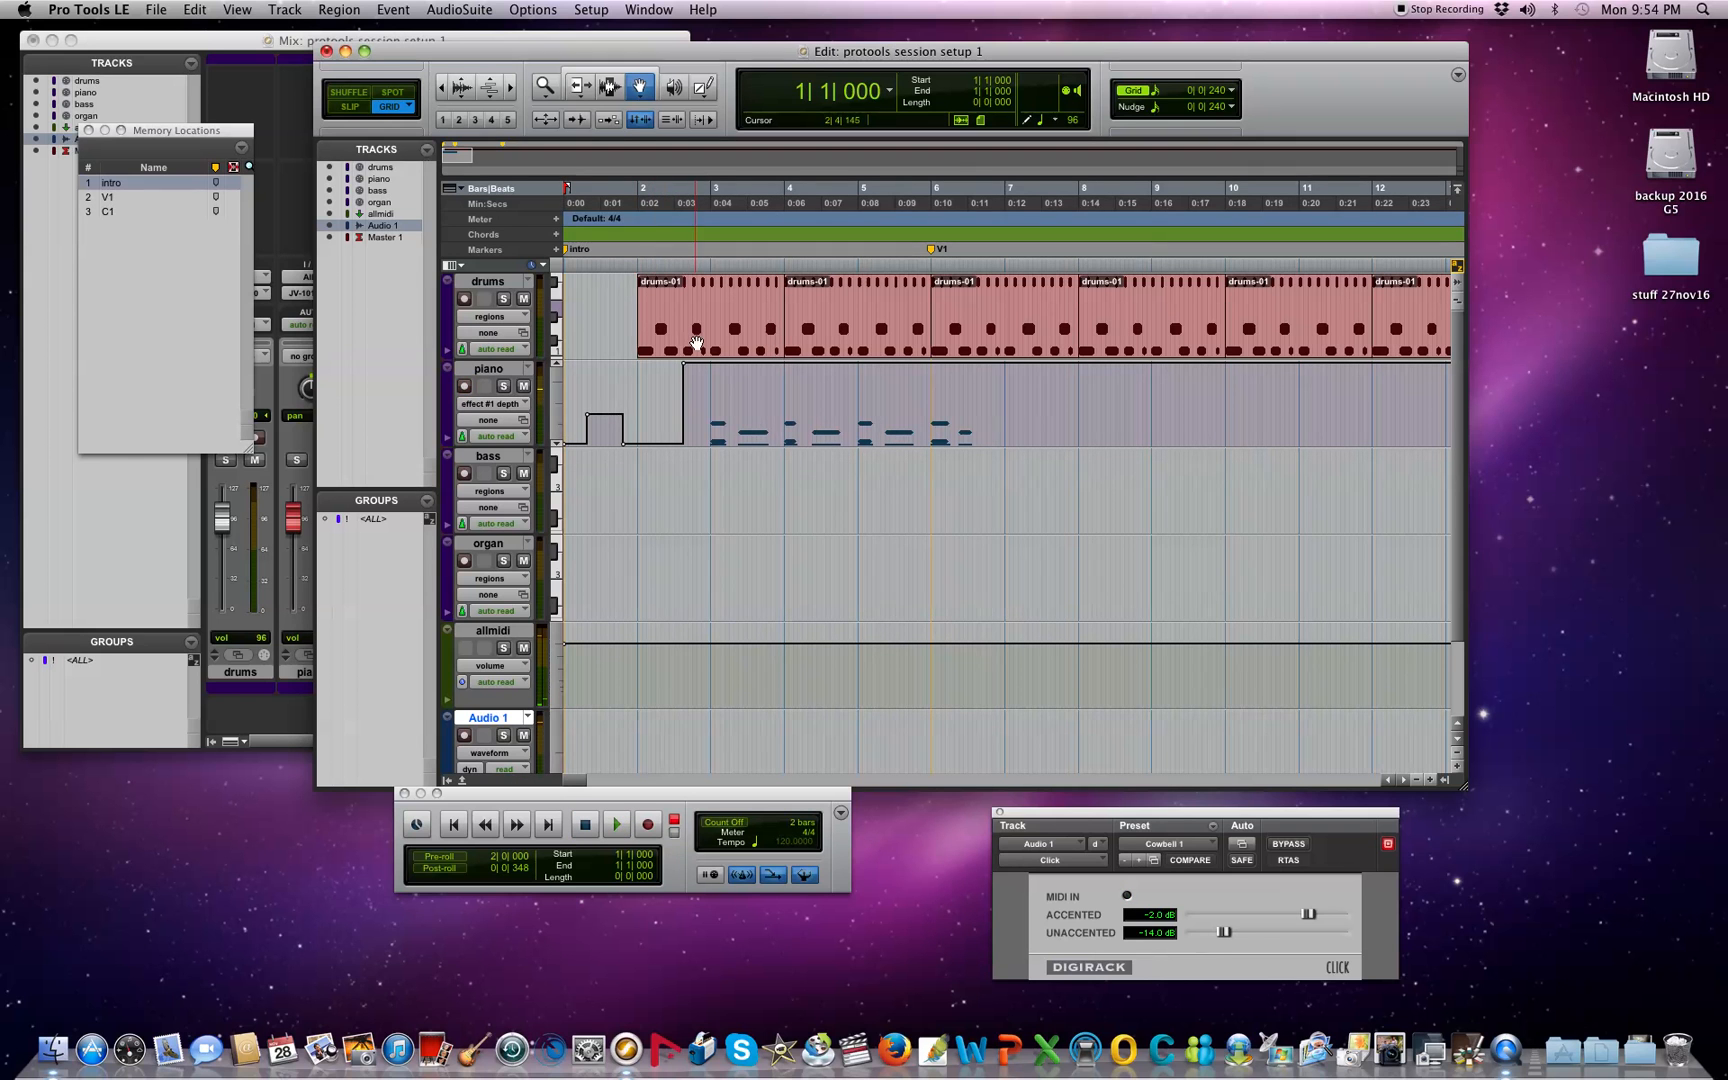
drag(683, 365, 681, 463)
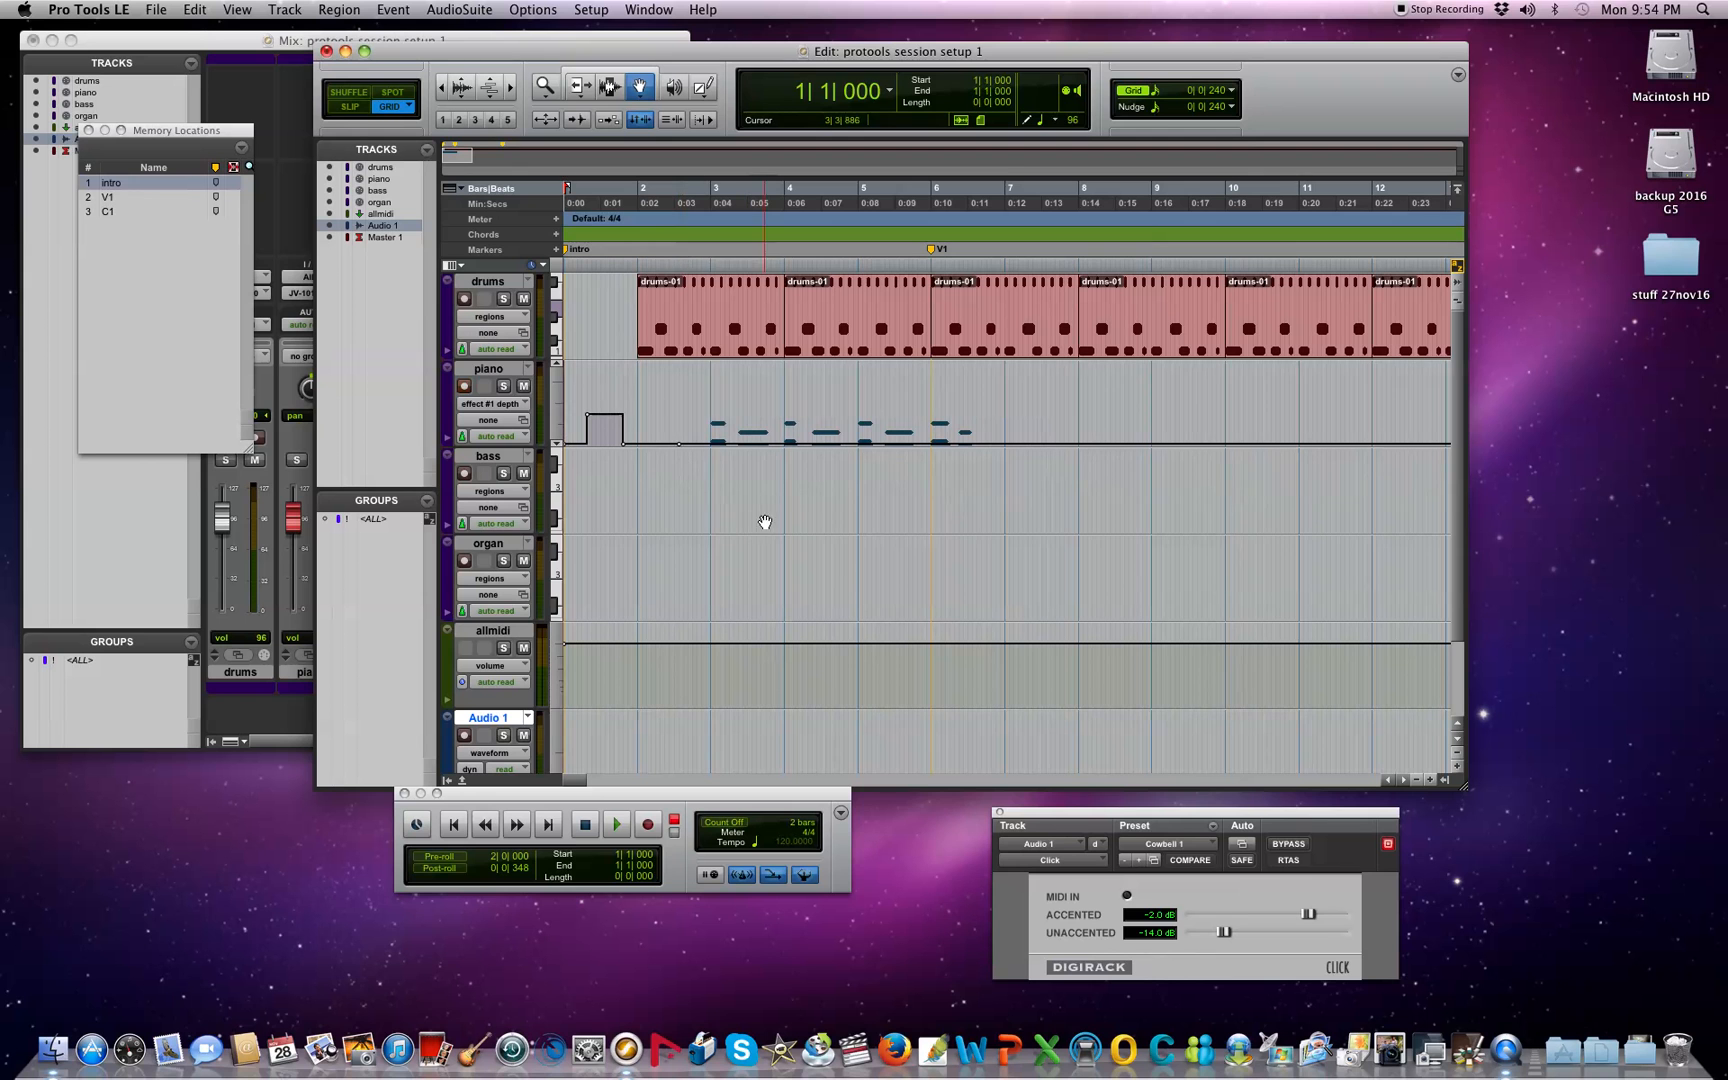
Step: Show regions on the piano track again and review its automated MIDI controllers, including effect #1 depth (91), in the 64-101 range
click(491, 405)
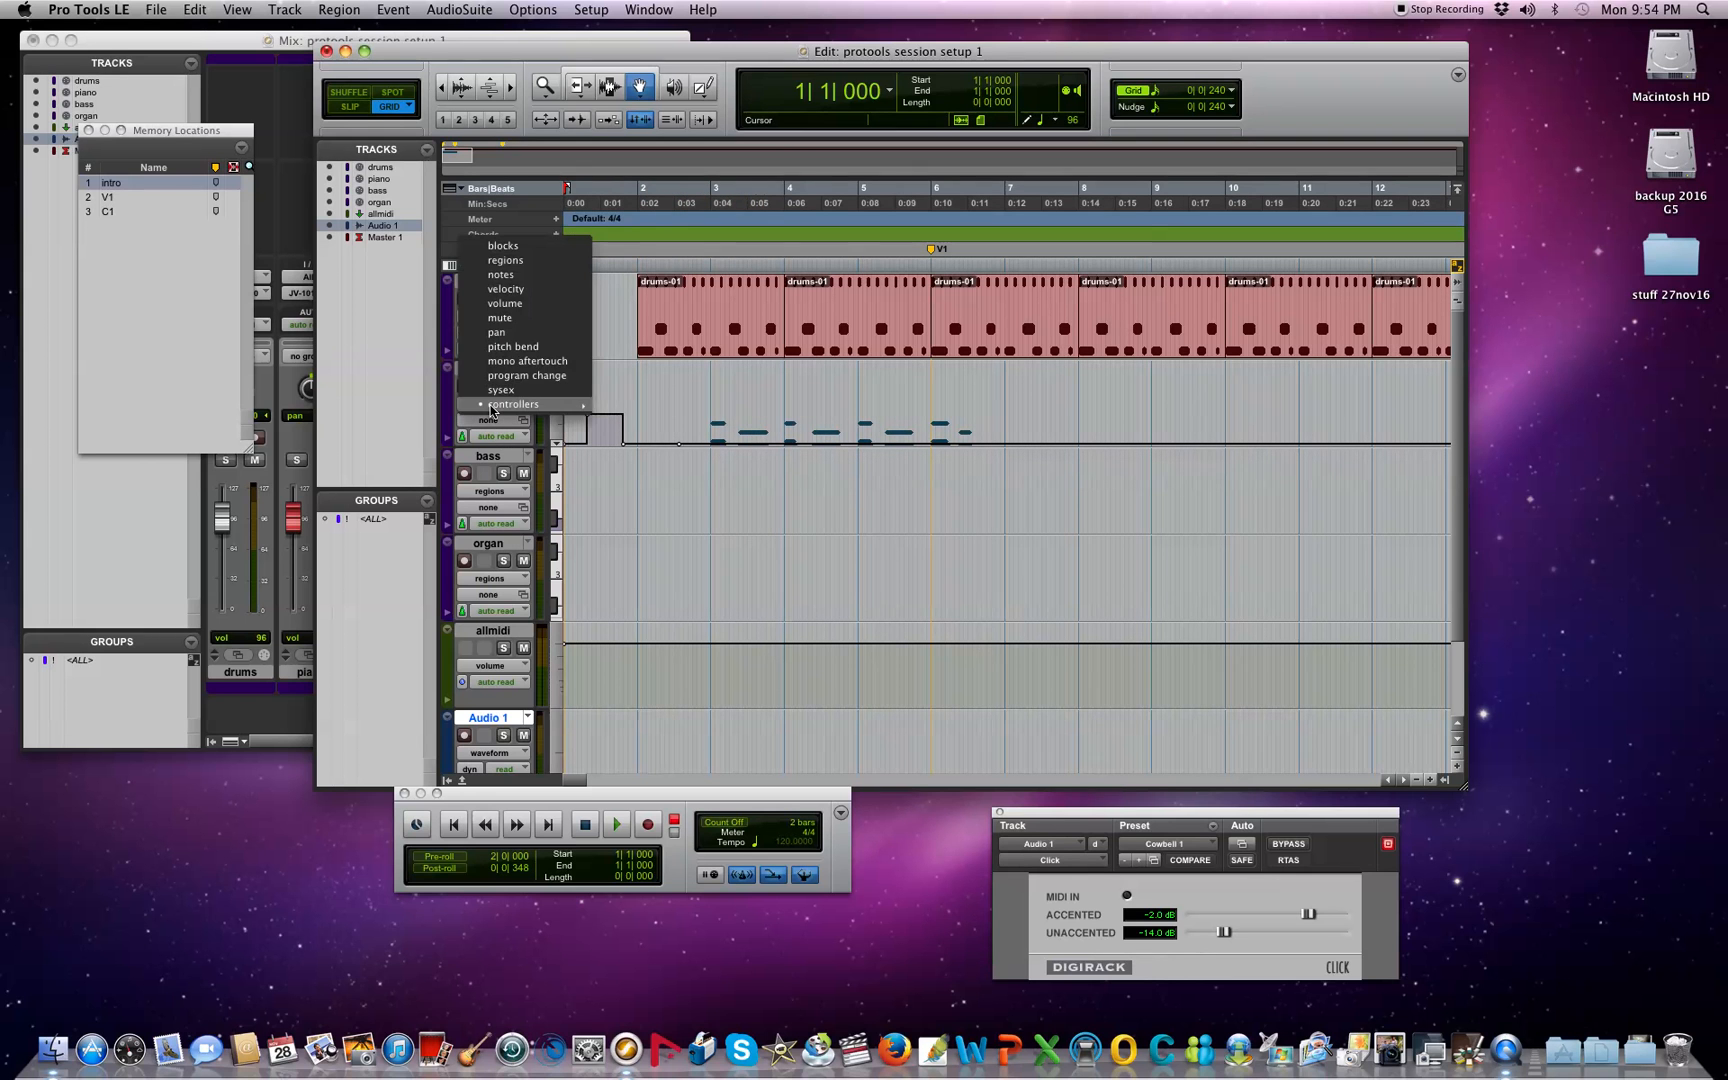
click(505, 260)
click(490, 405)
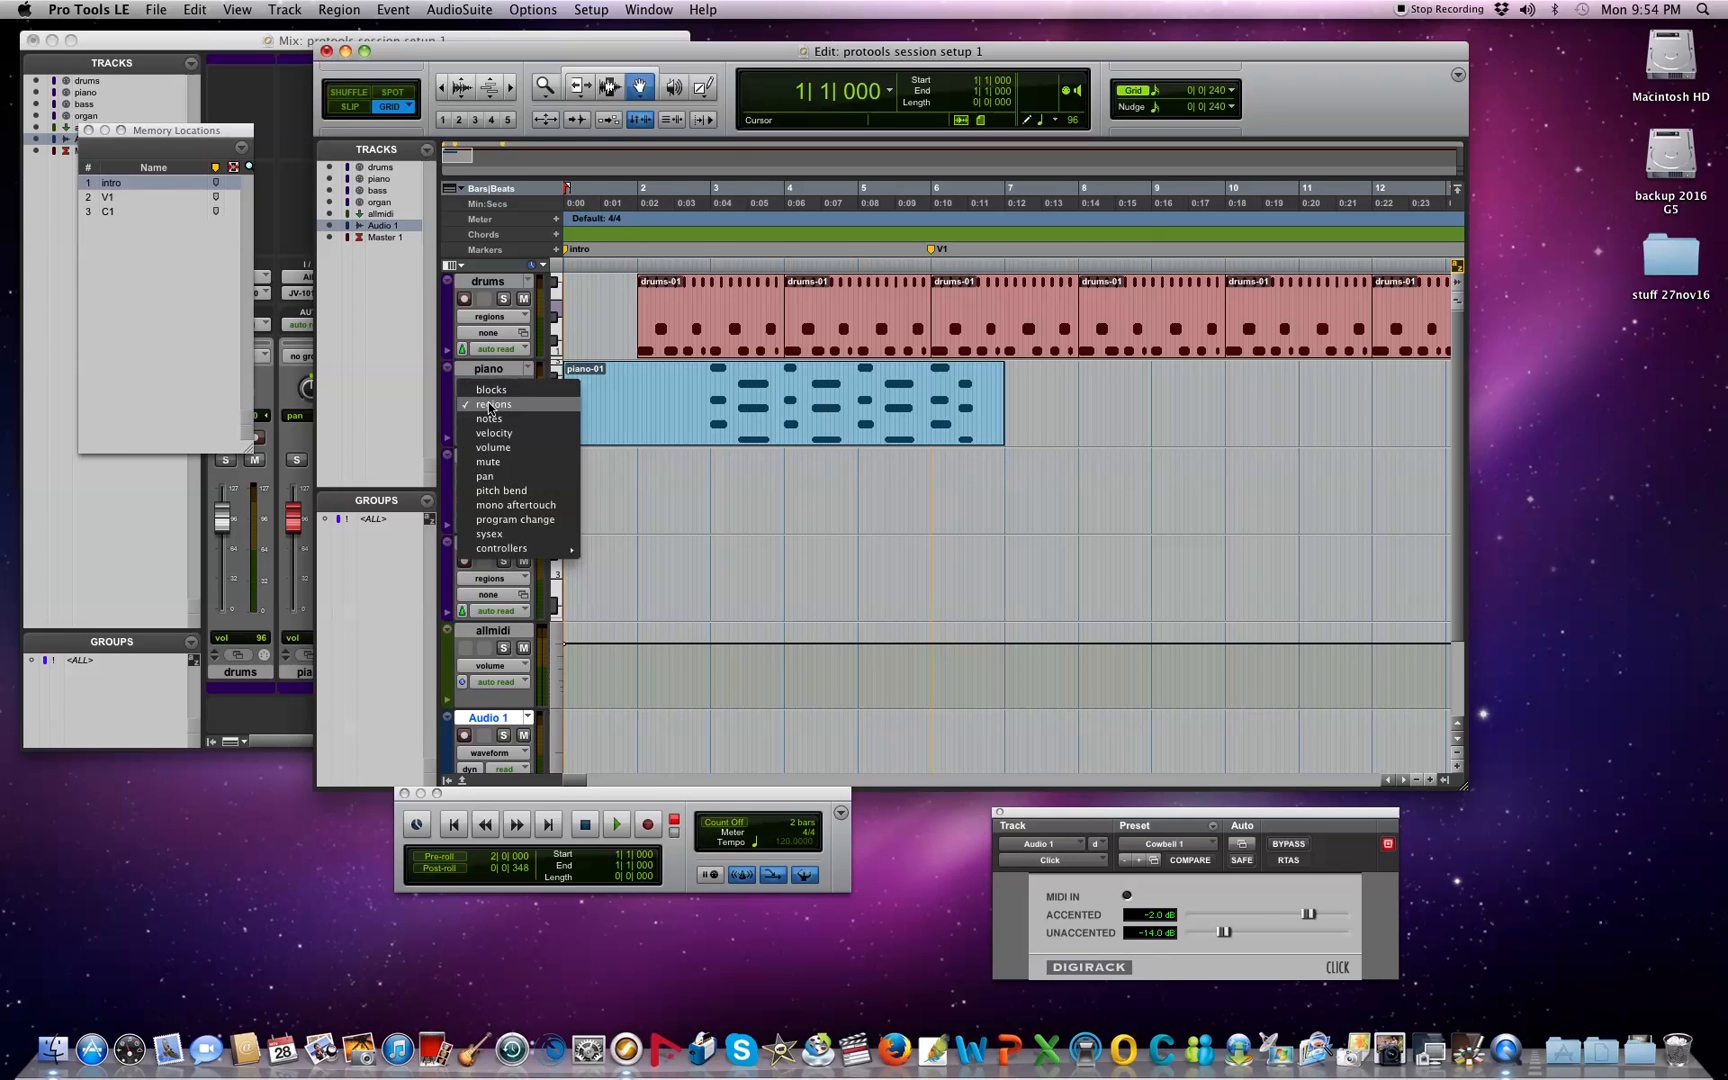
mouse_move(493, 549)
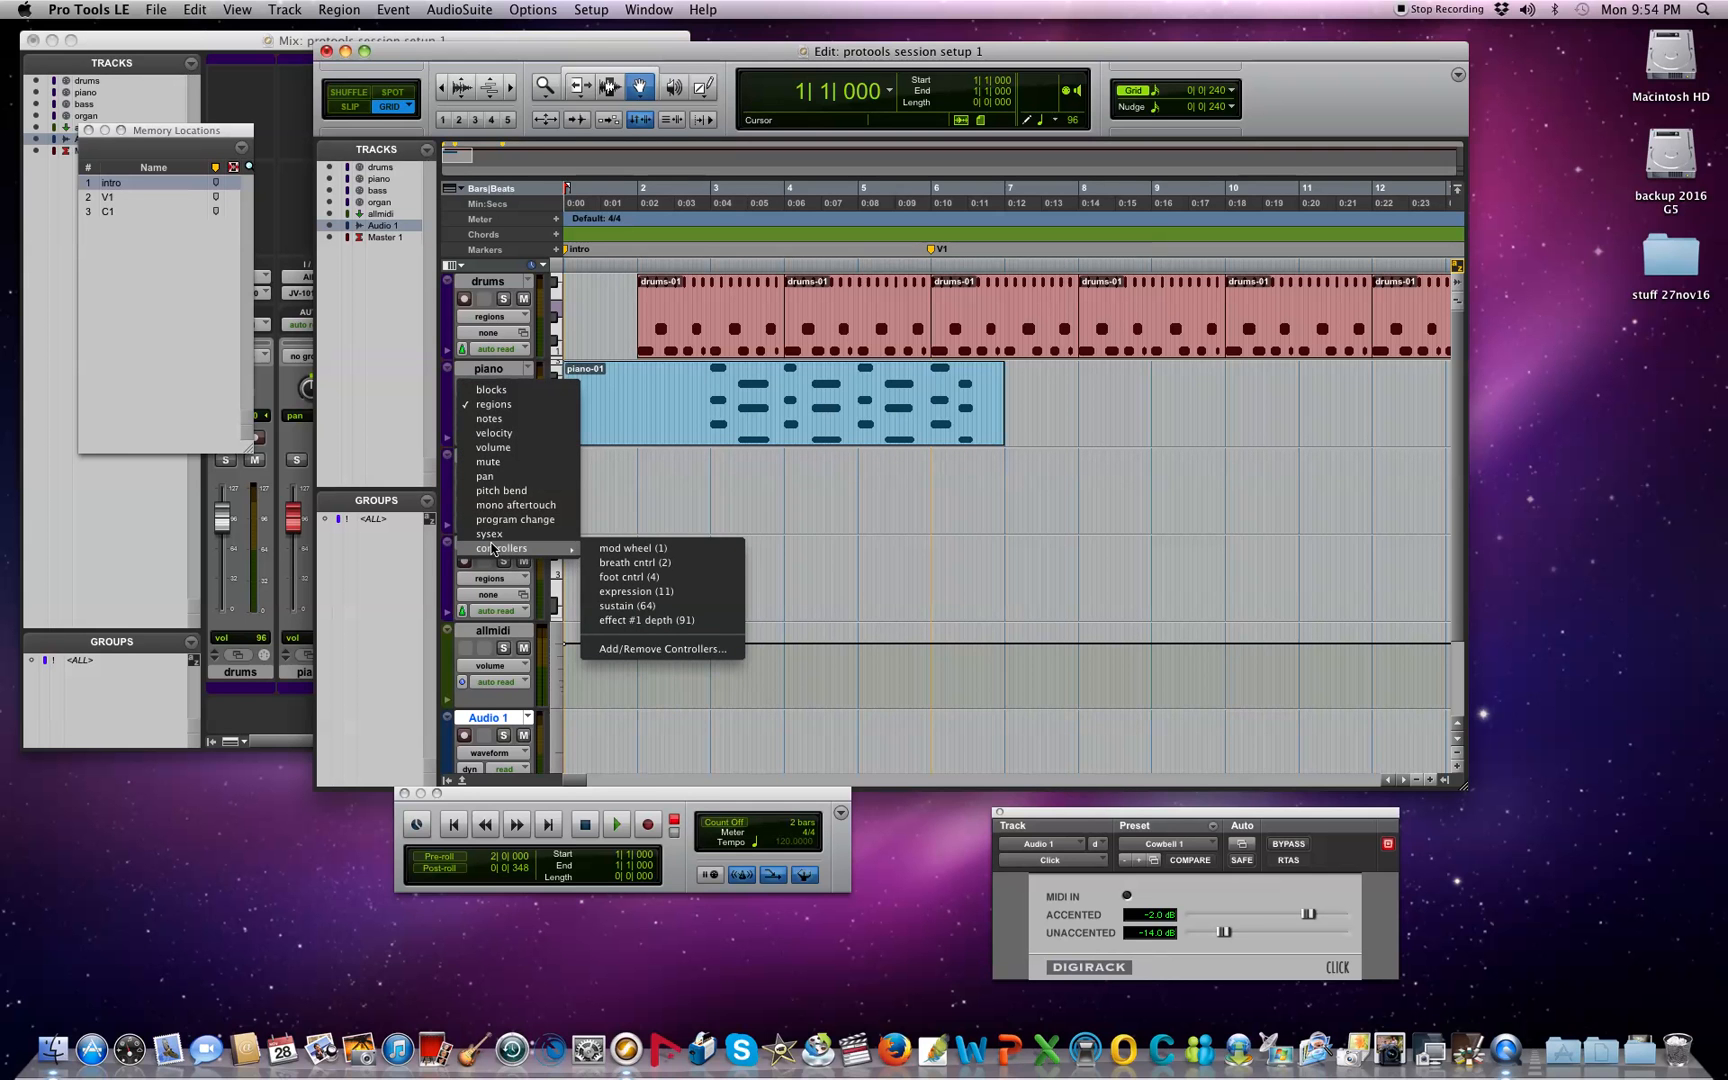
click(683, 647)
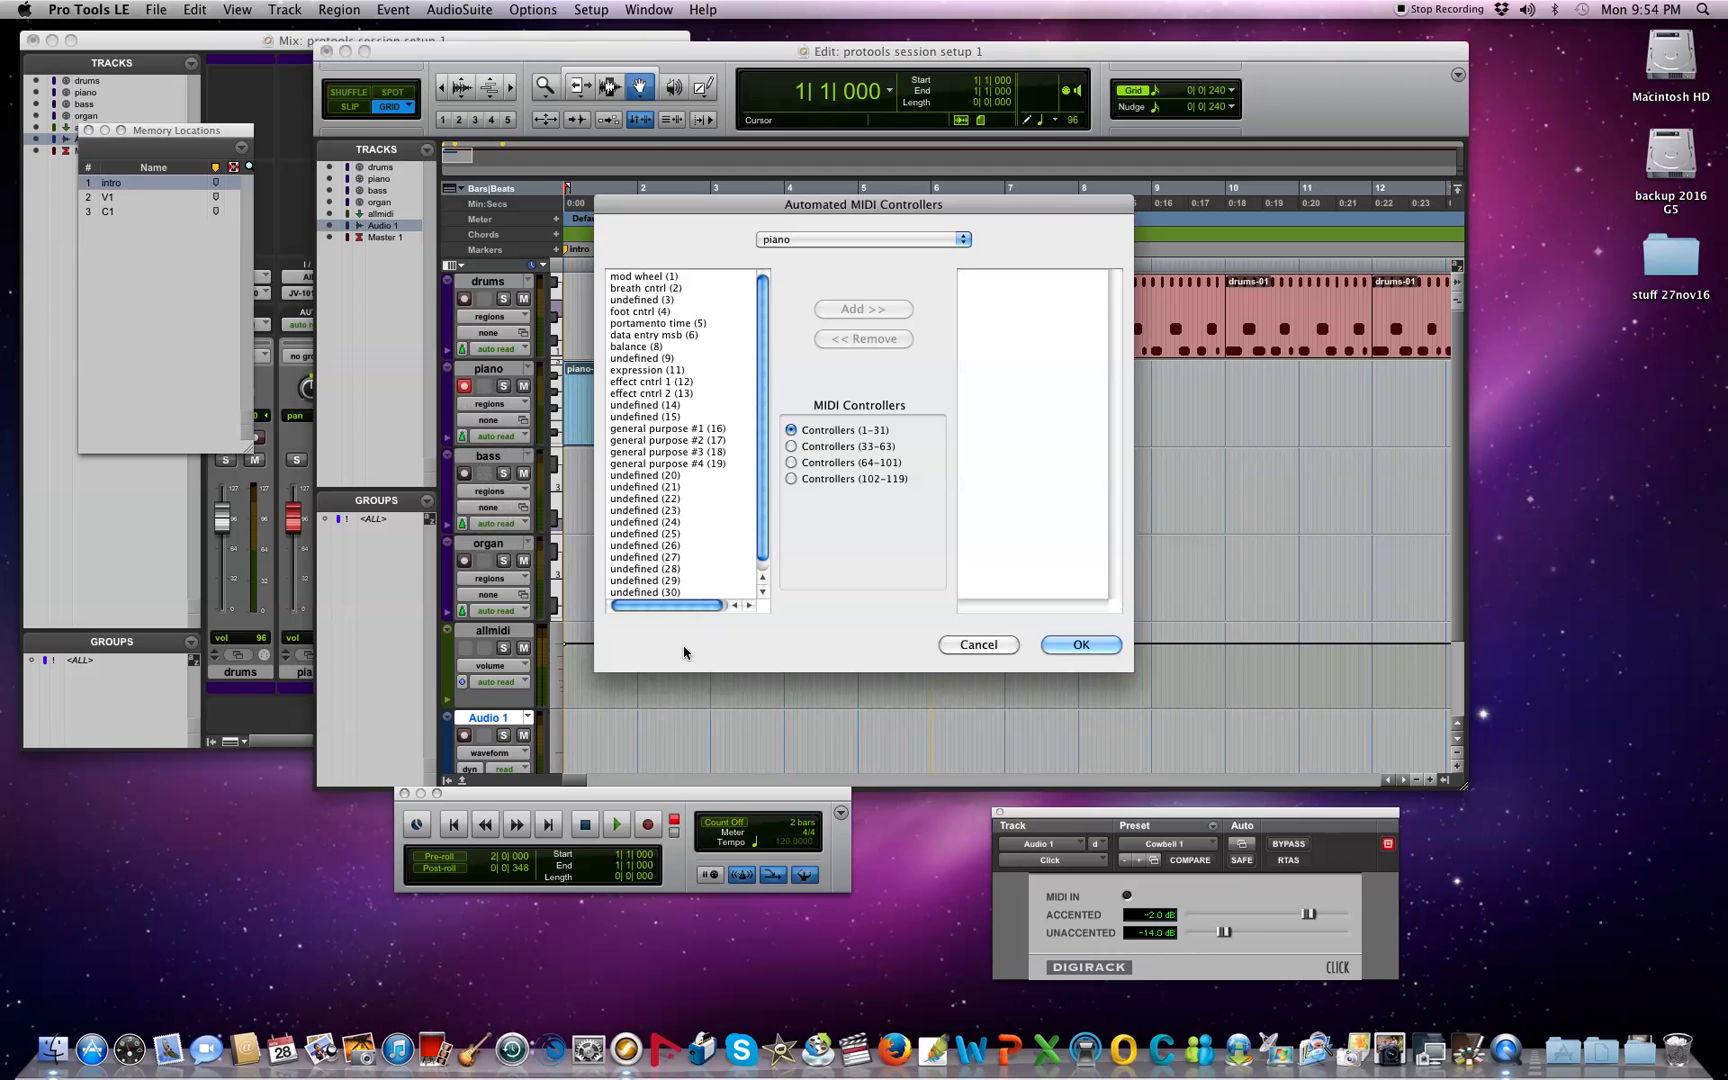
click(791, 462)
click(985, 276)
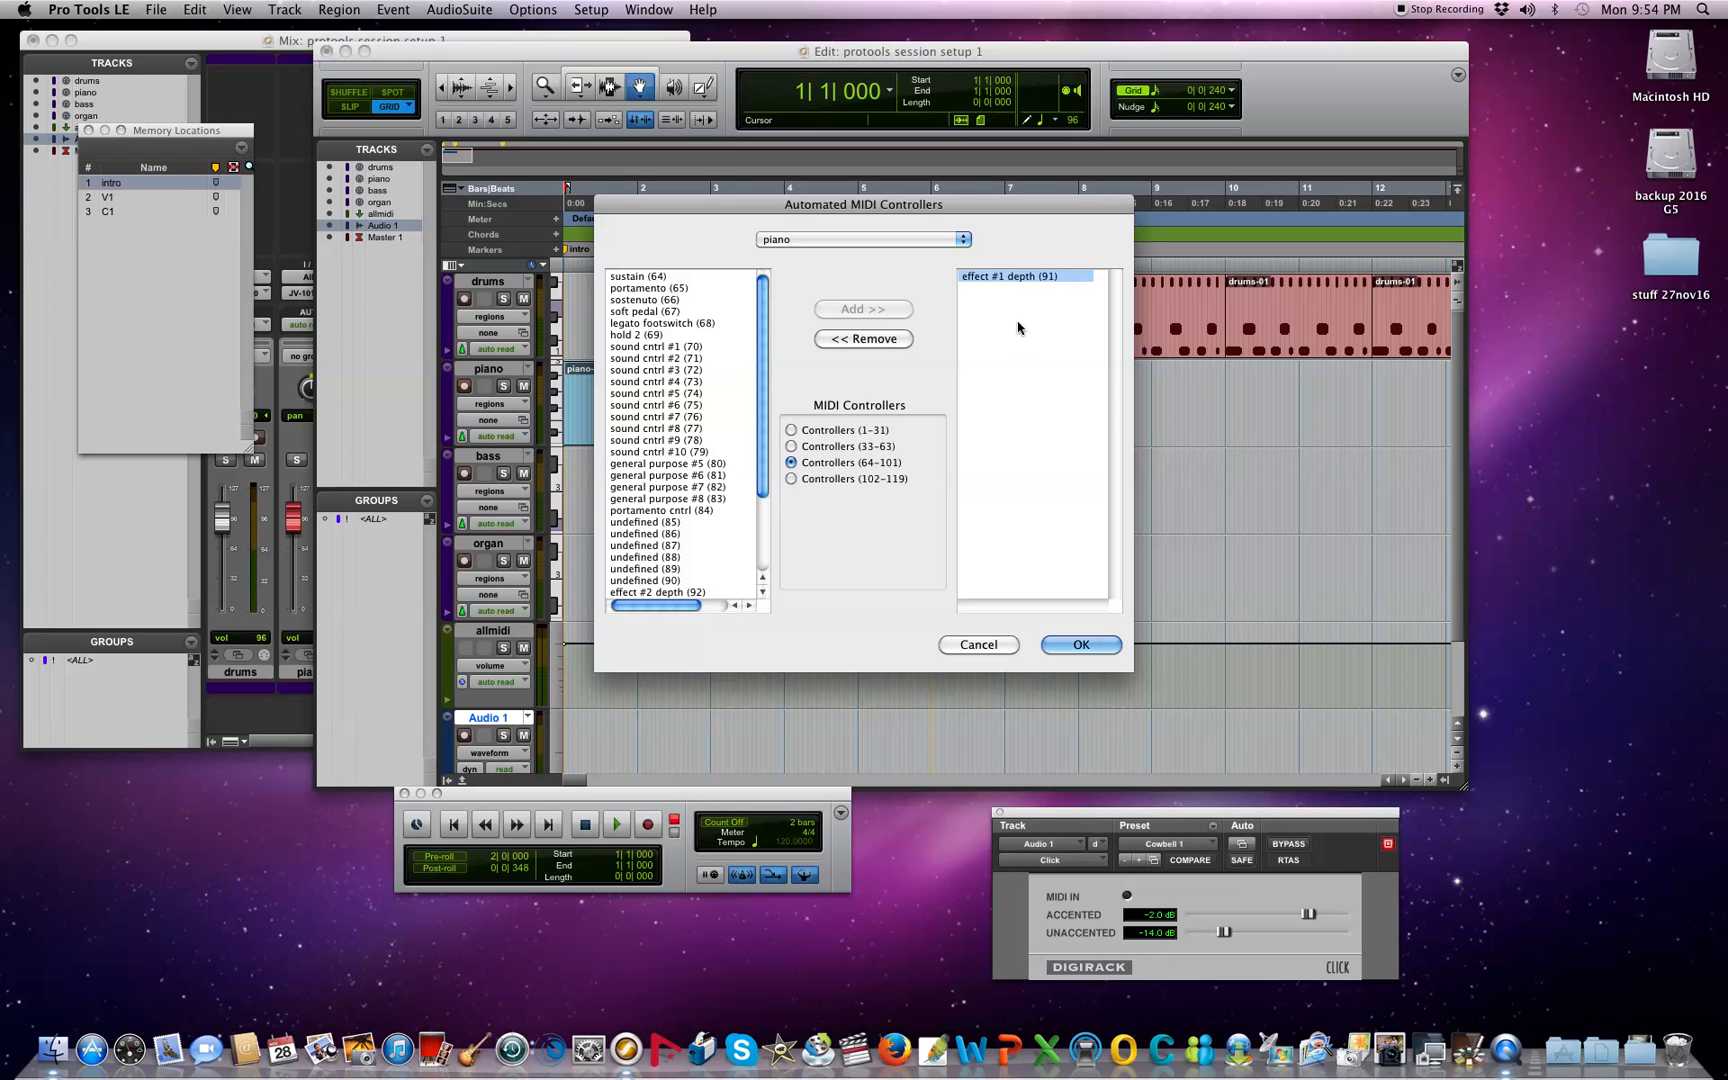
click(1082, 645)
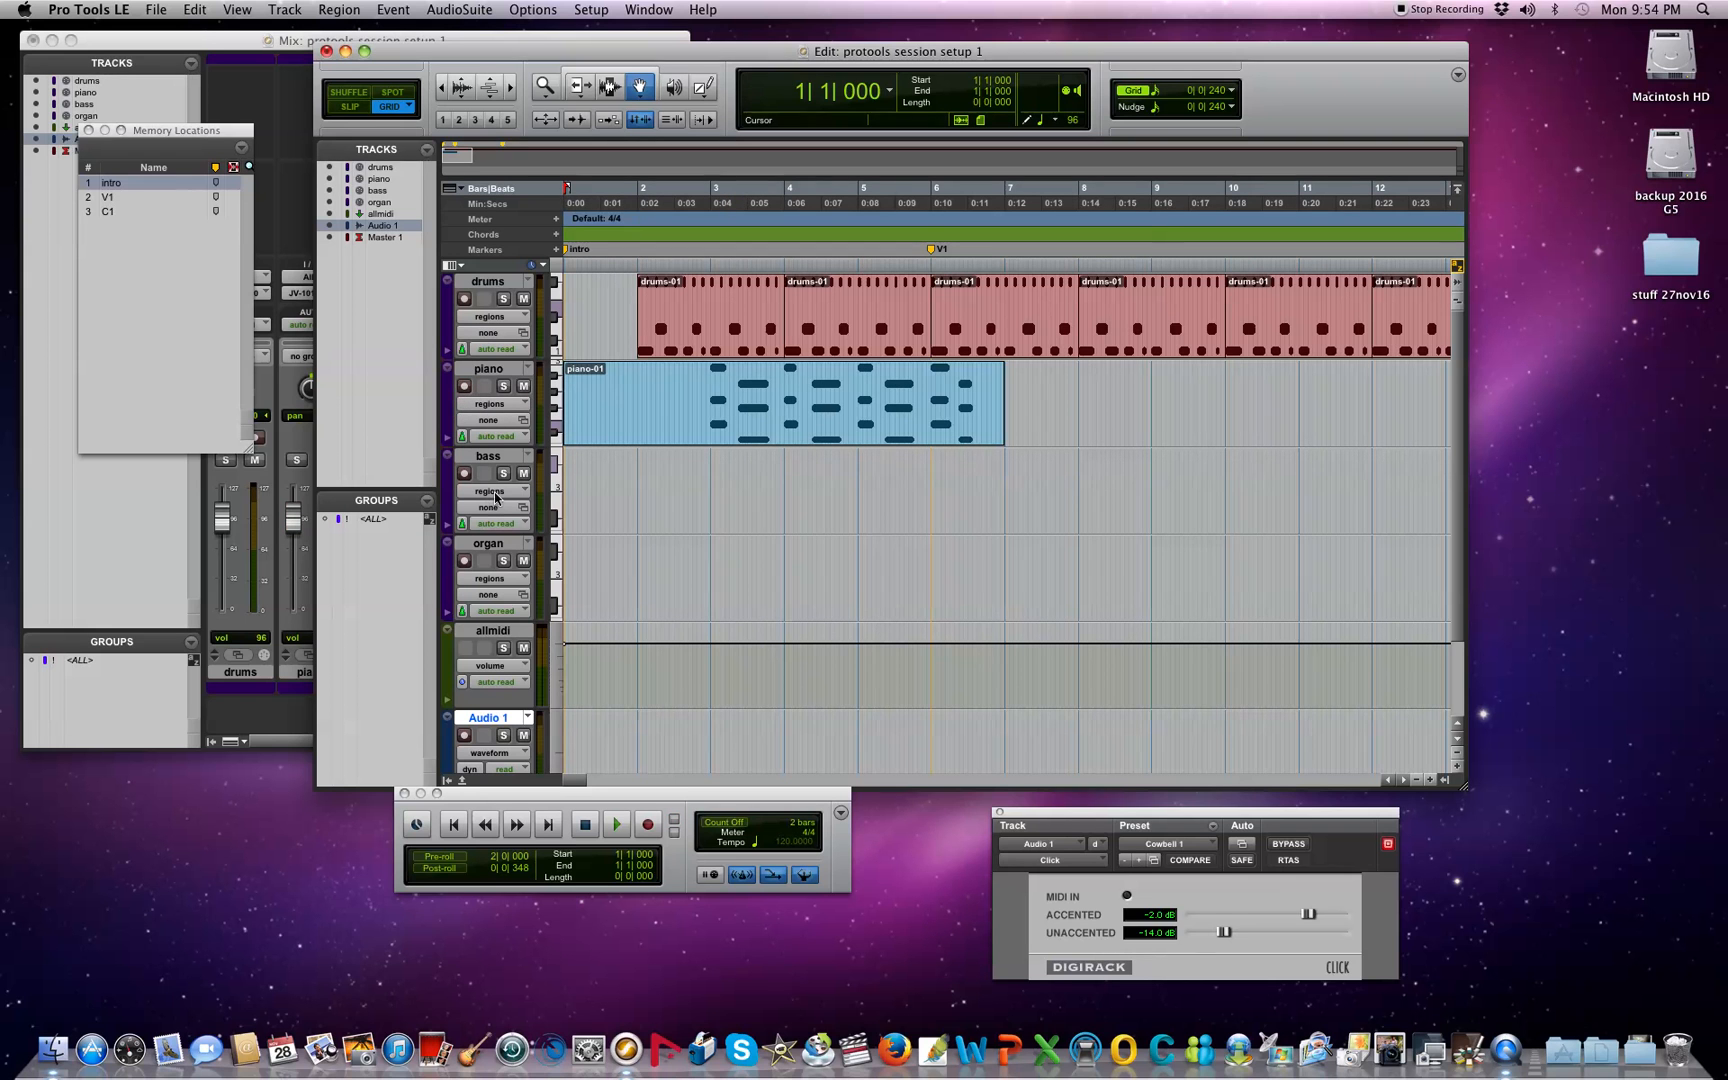
Step: Select and record-enable the bass track, and set its patch bank to PR-D (GM Group)
click(485, 458)
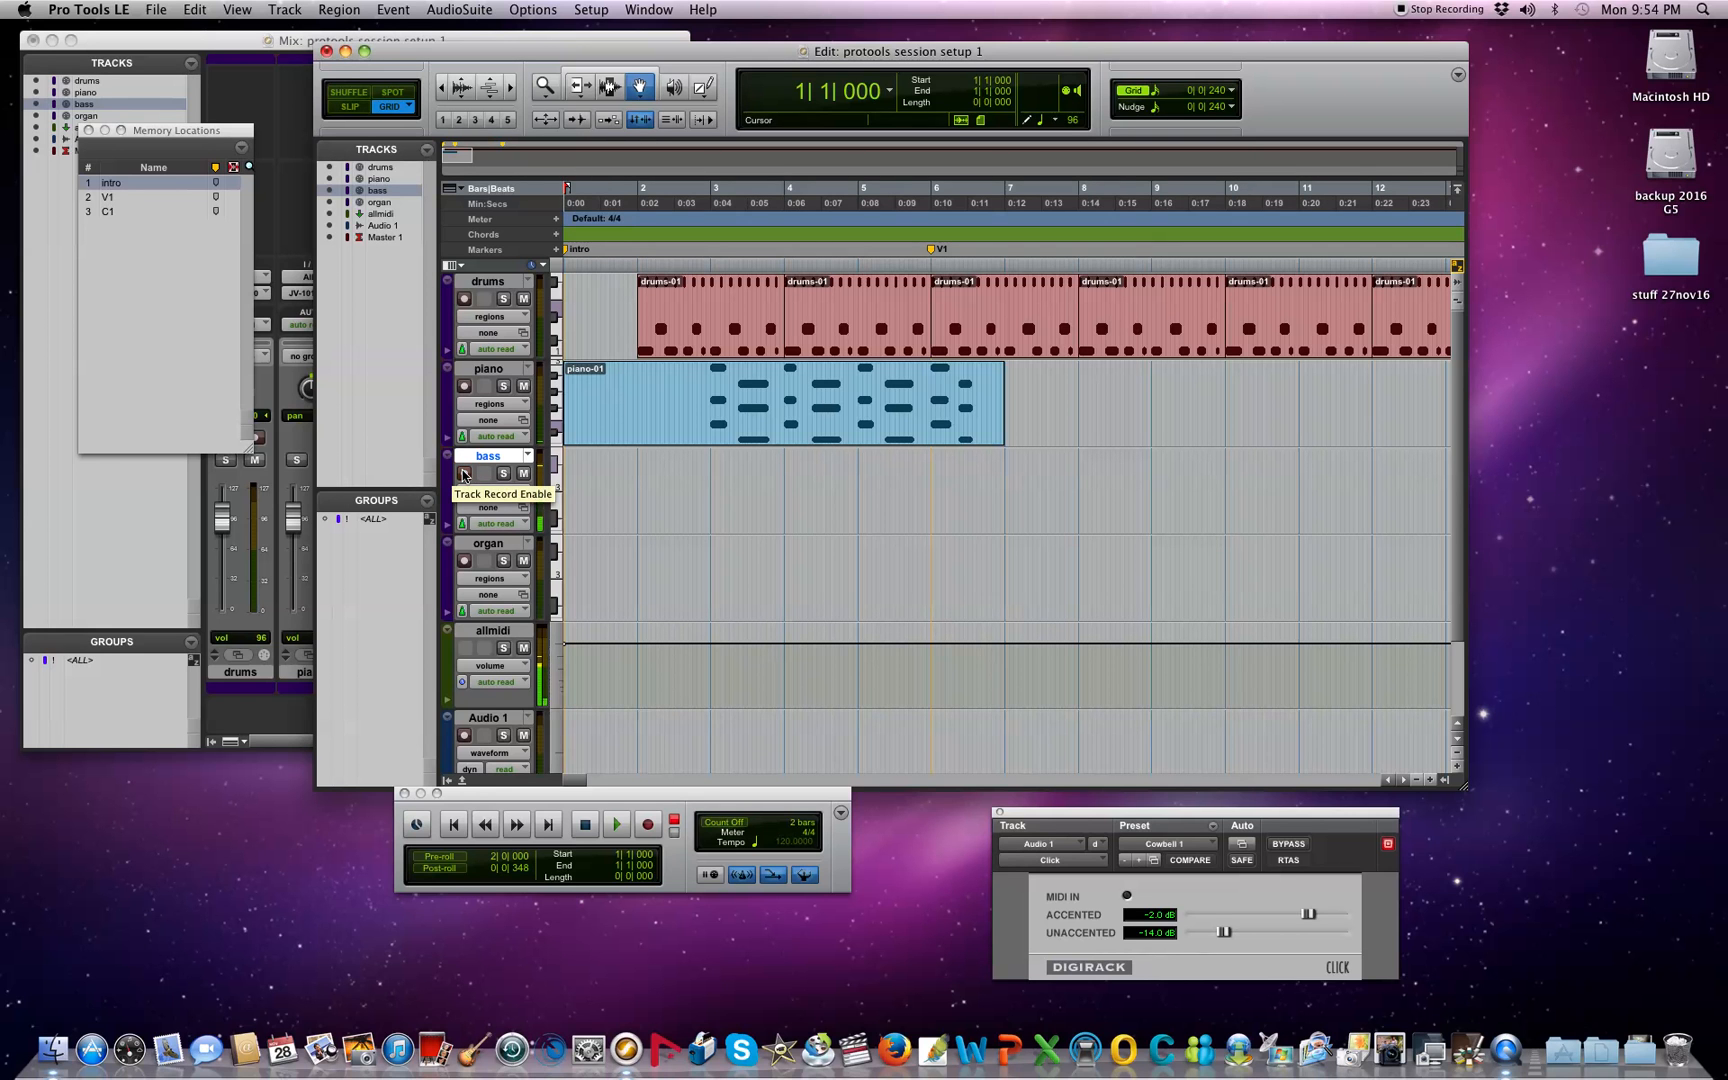
click(464, 474)
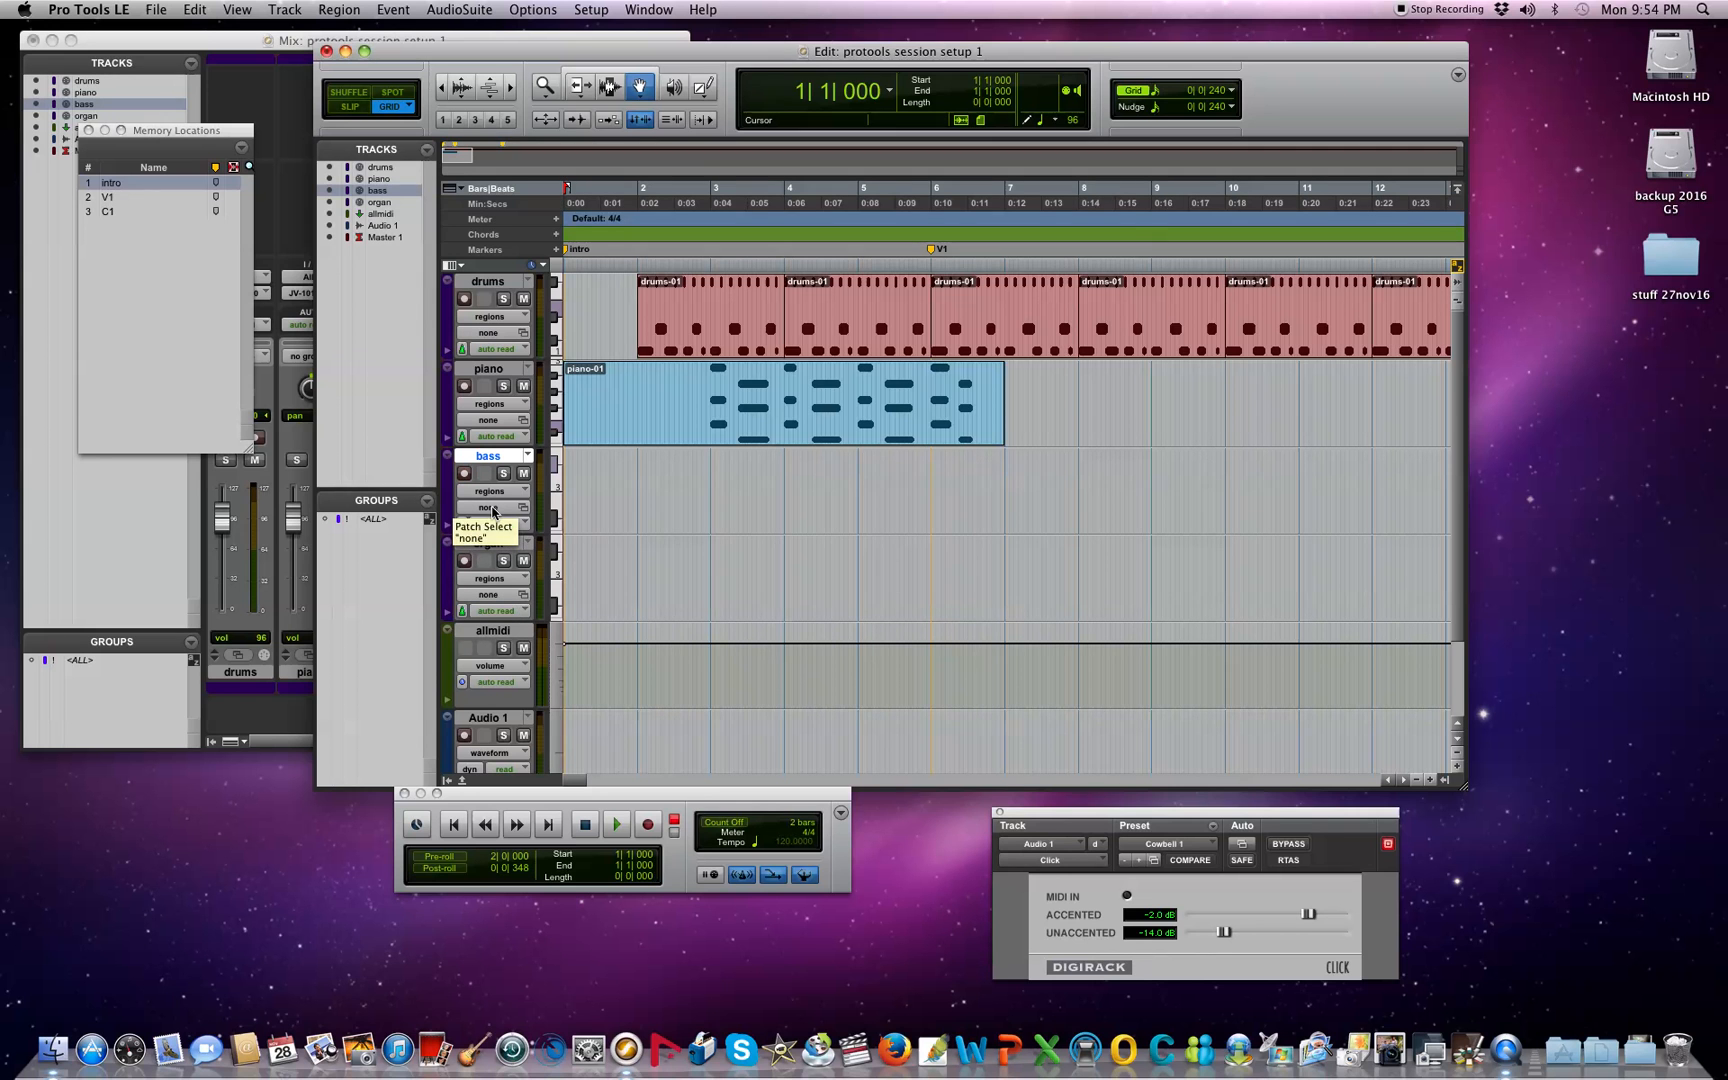
click(493, 508)
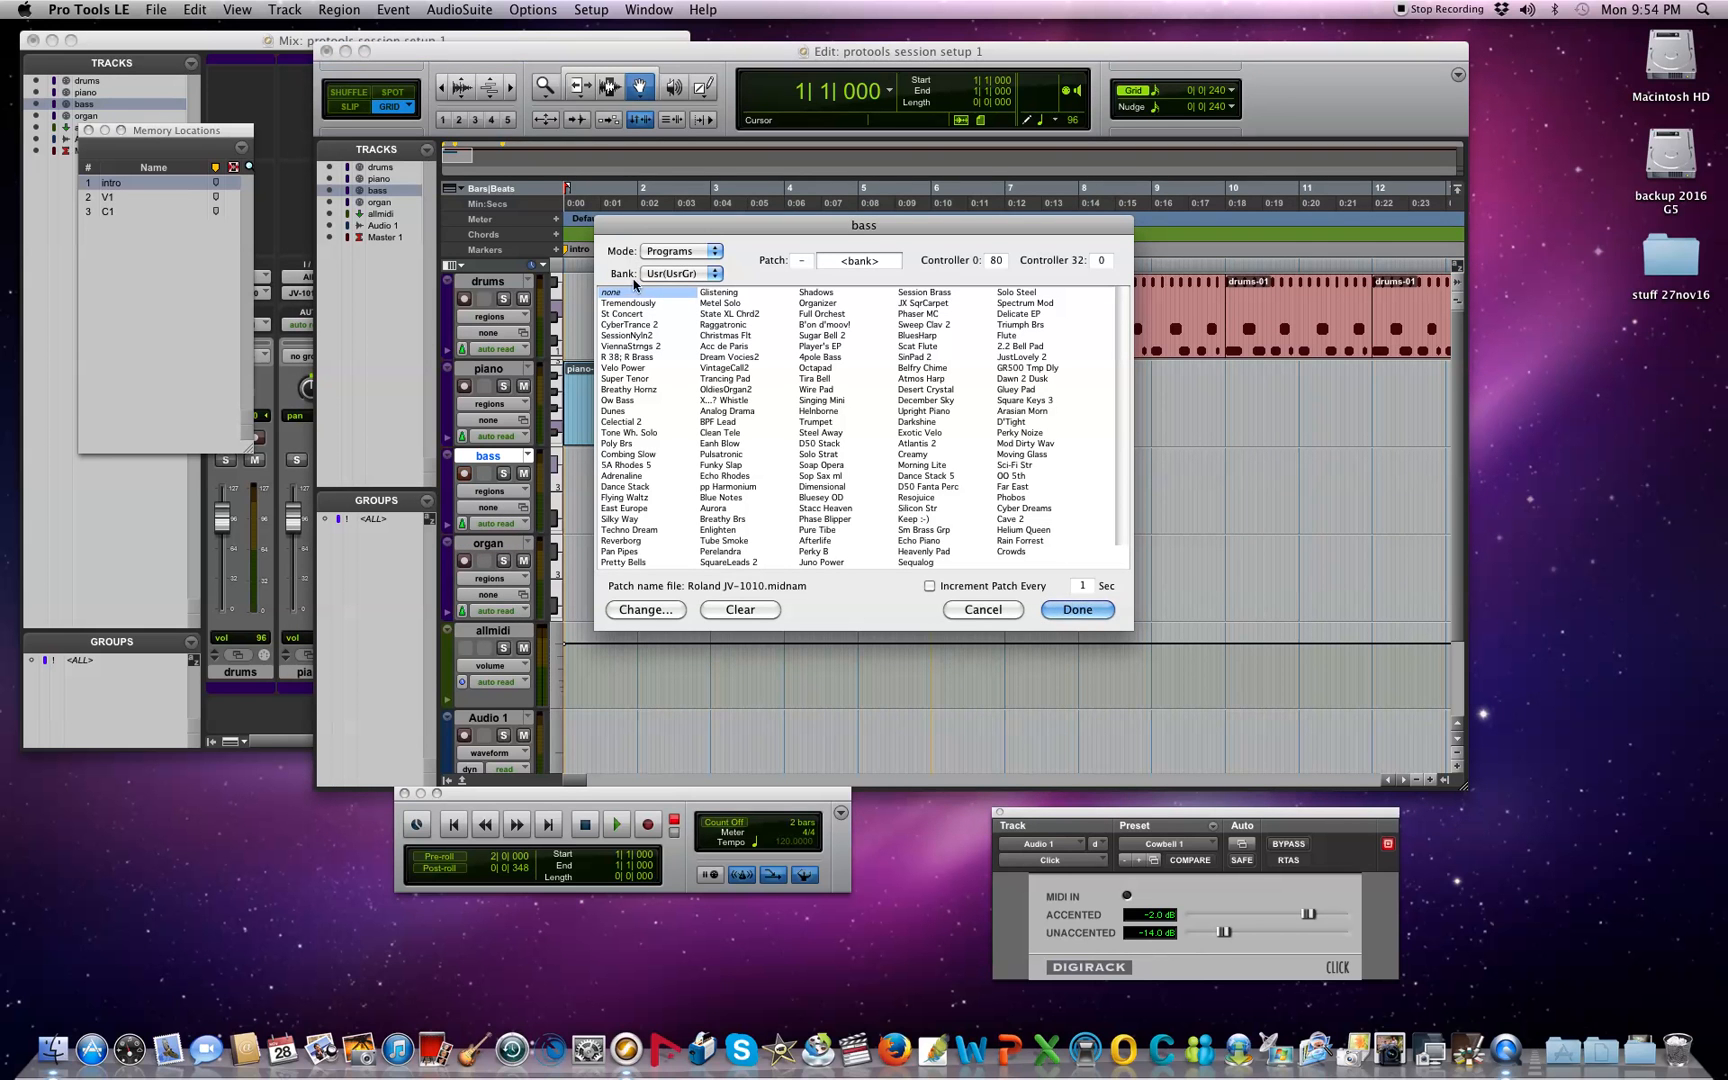
click(640, 303)
click(712, 273)
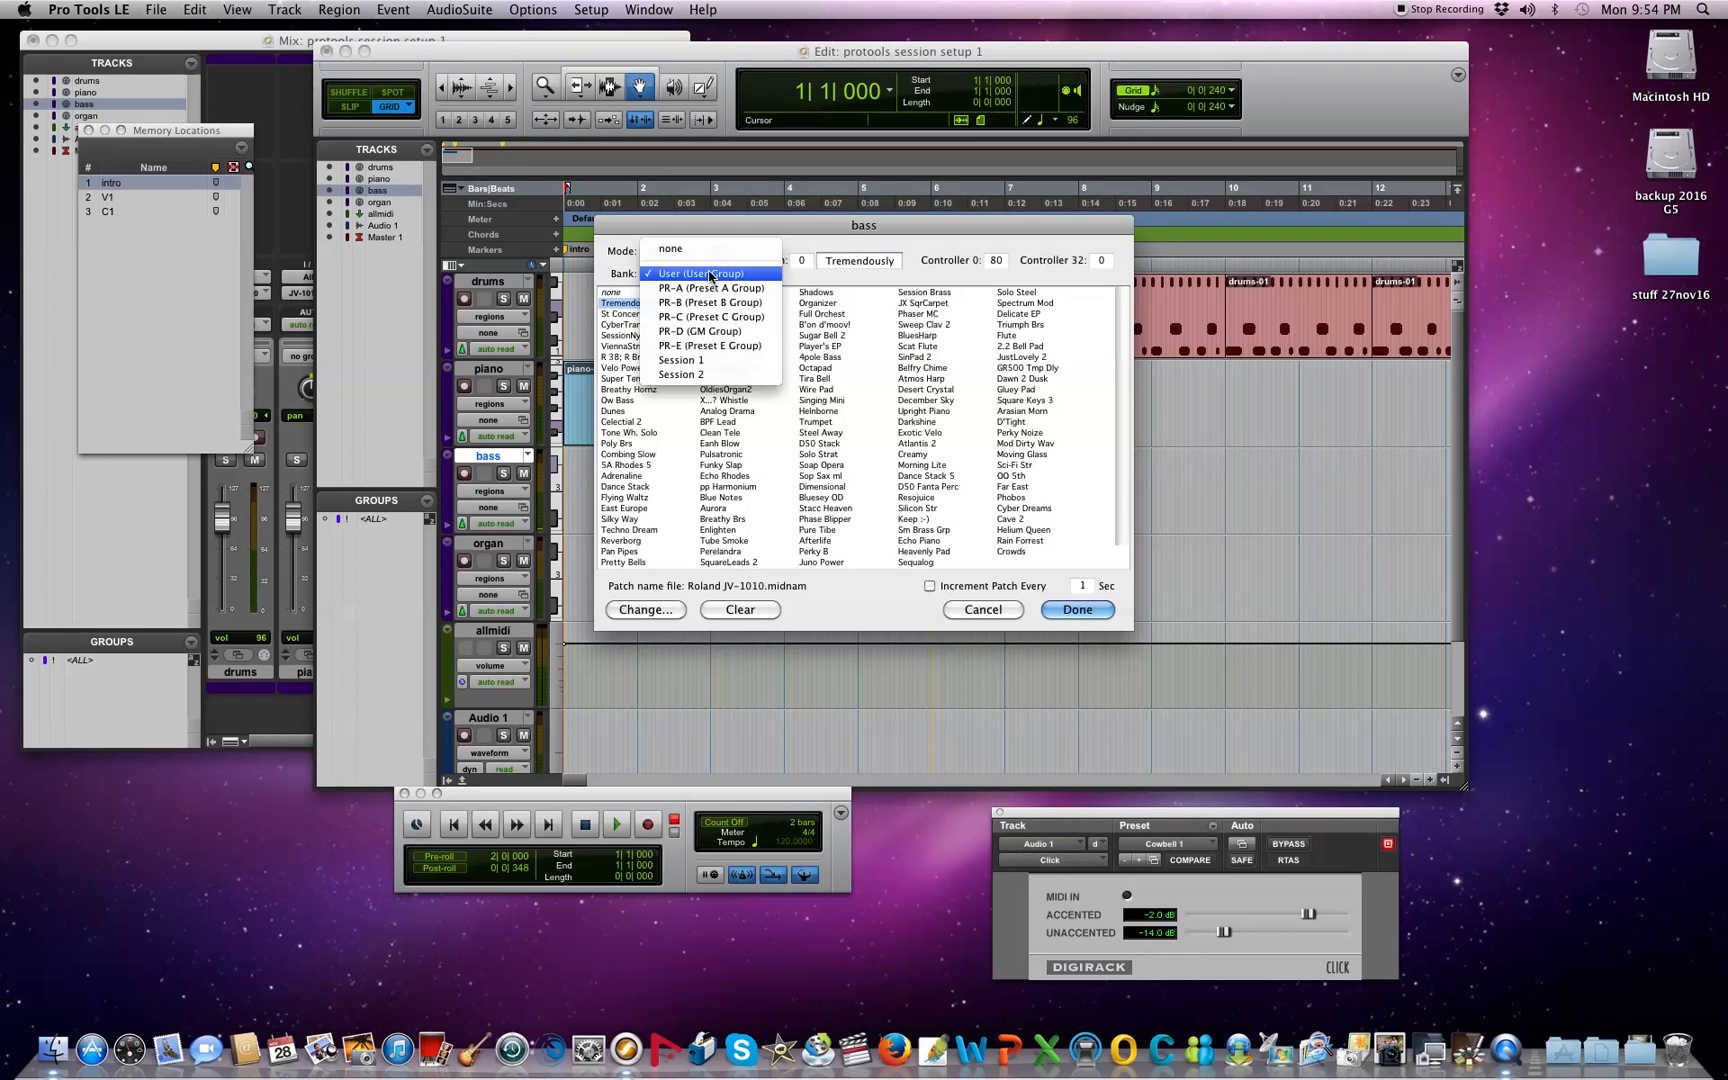
click(701, 331)
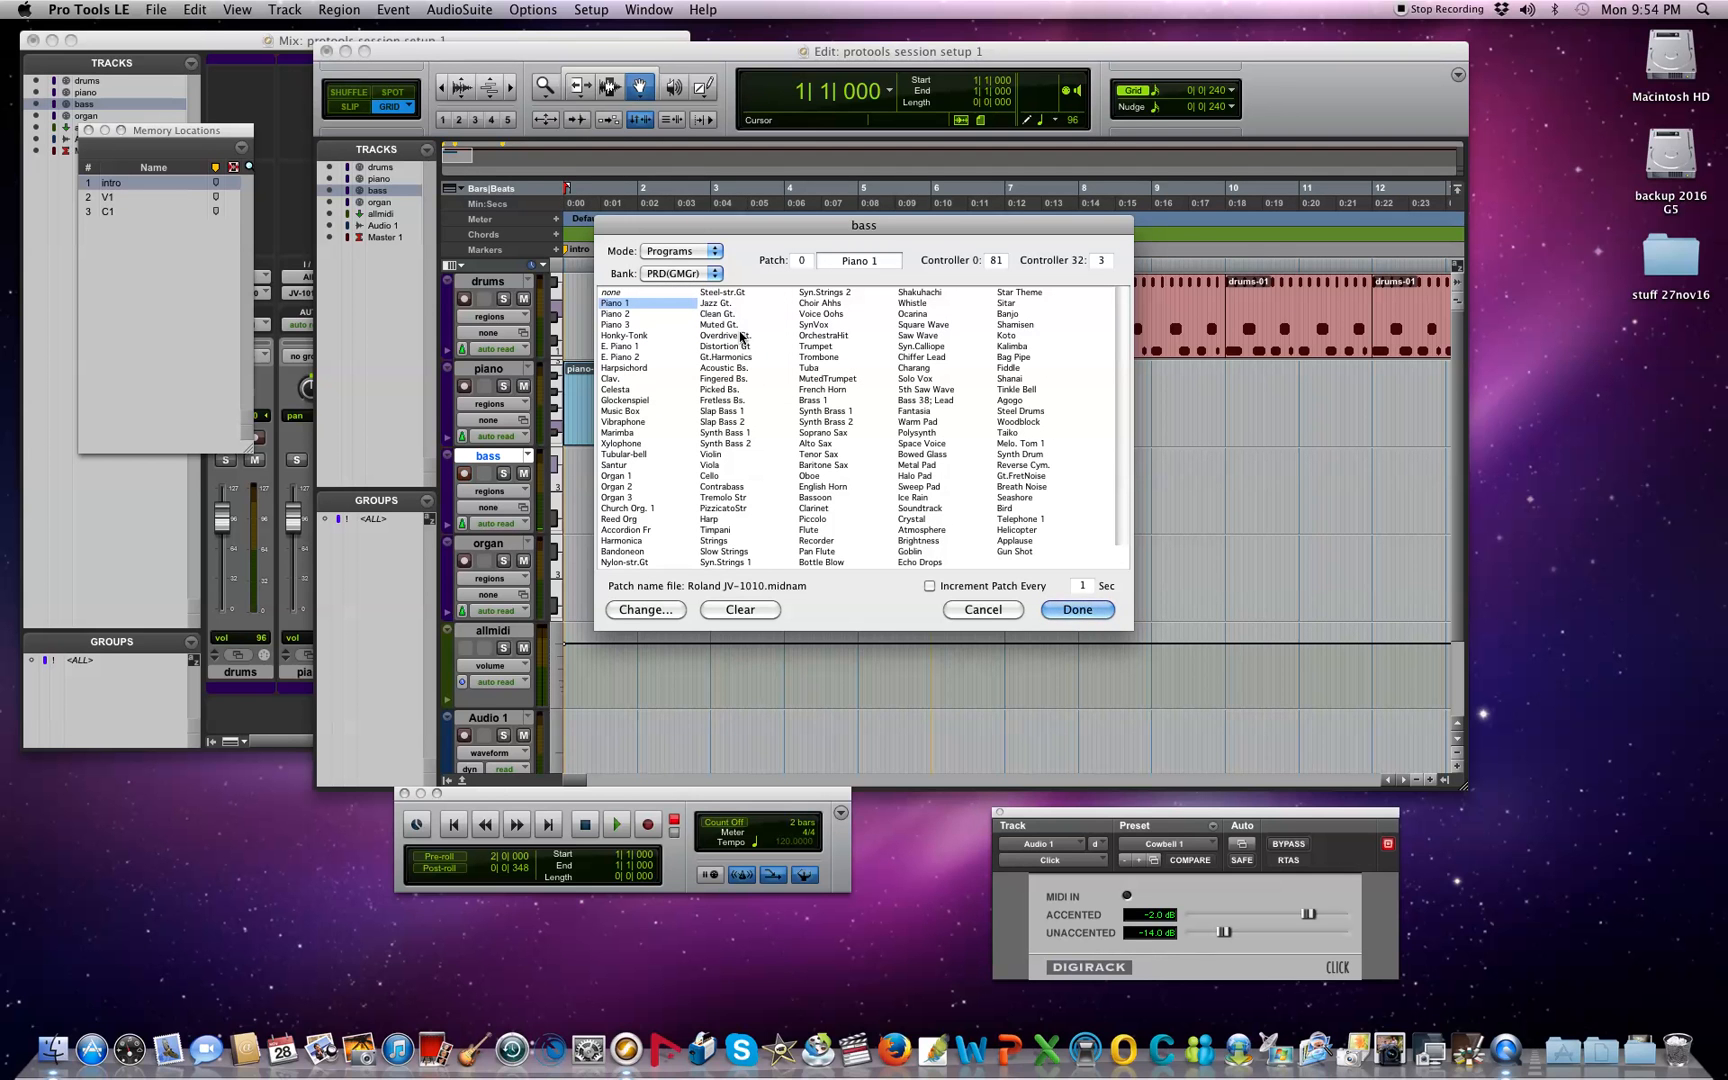
Step: Audition the picked, fretless and acoustic bass patches and assign Fingered Bs. to the bass track
click(737, 391)
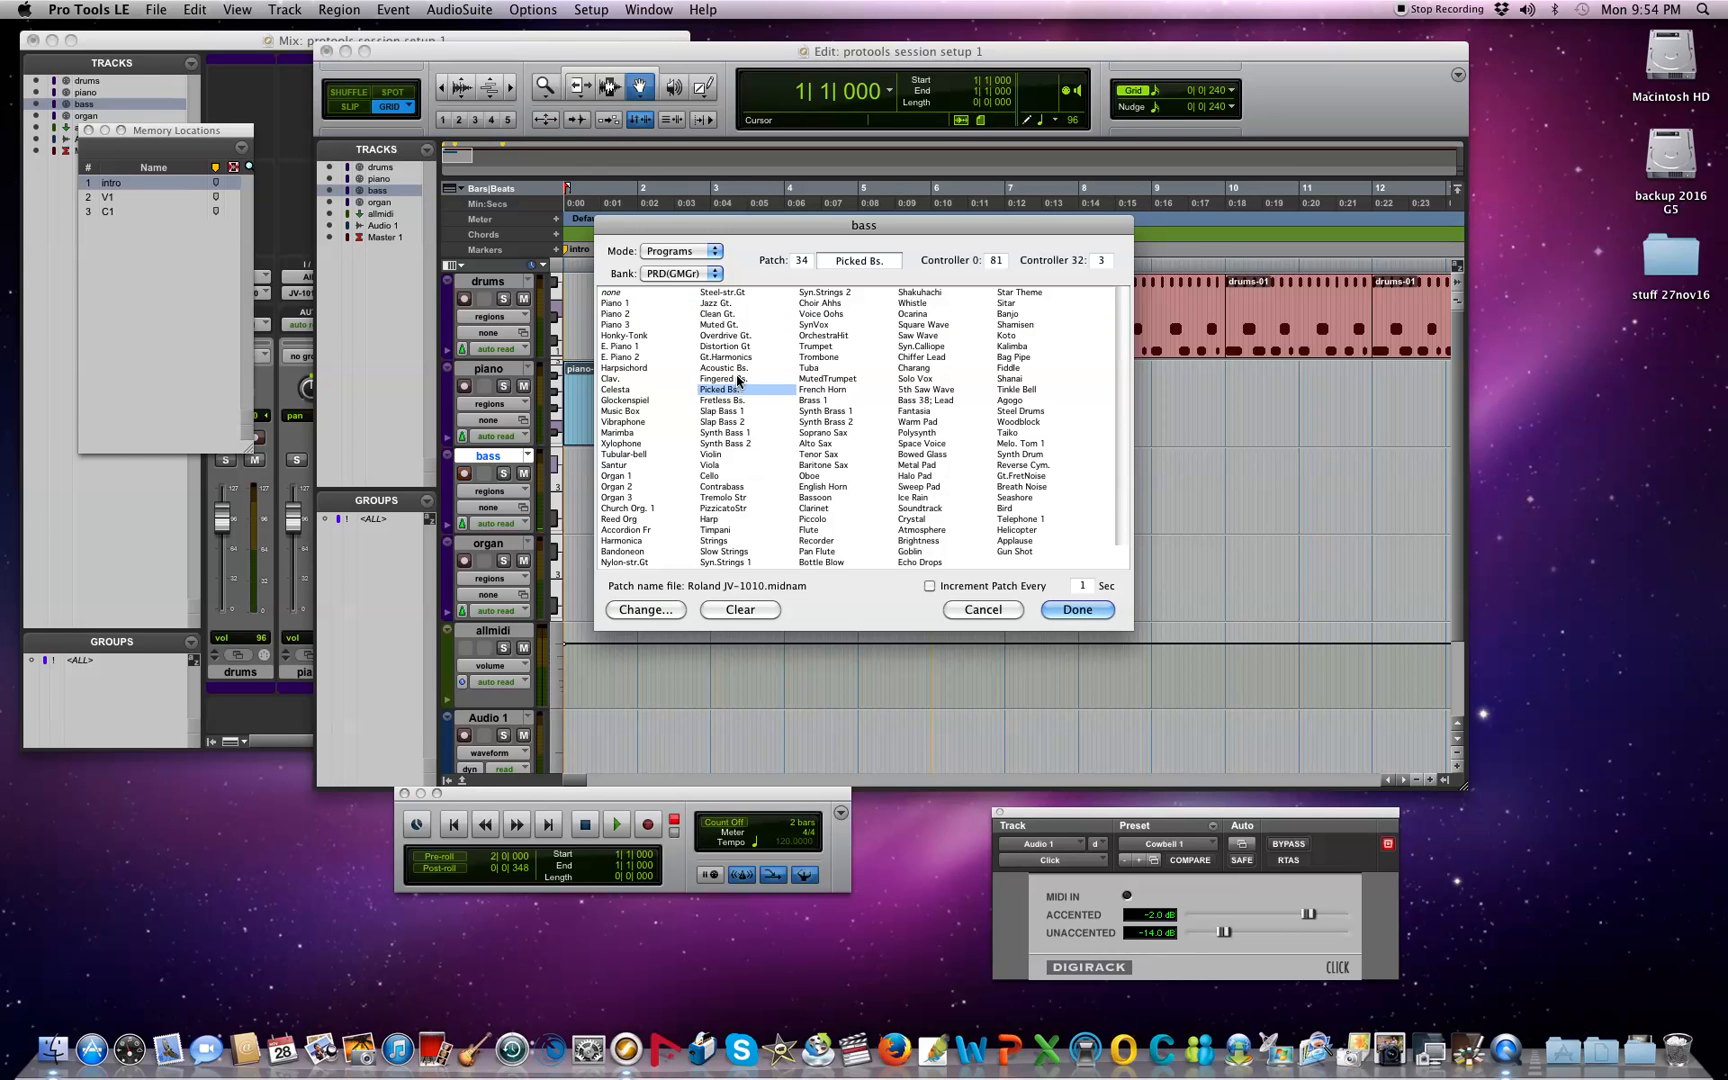
click(738, 379)
click(737, 391)
click(745, 400)
click(744, 383)
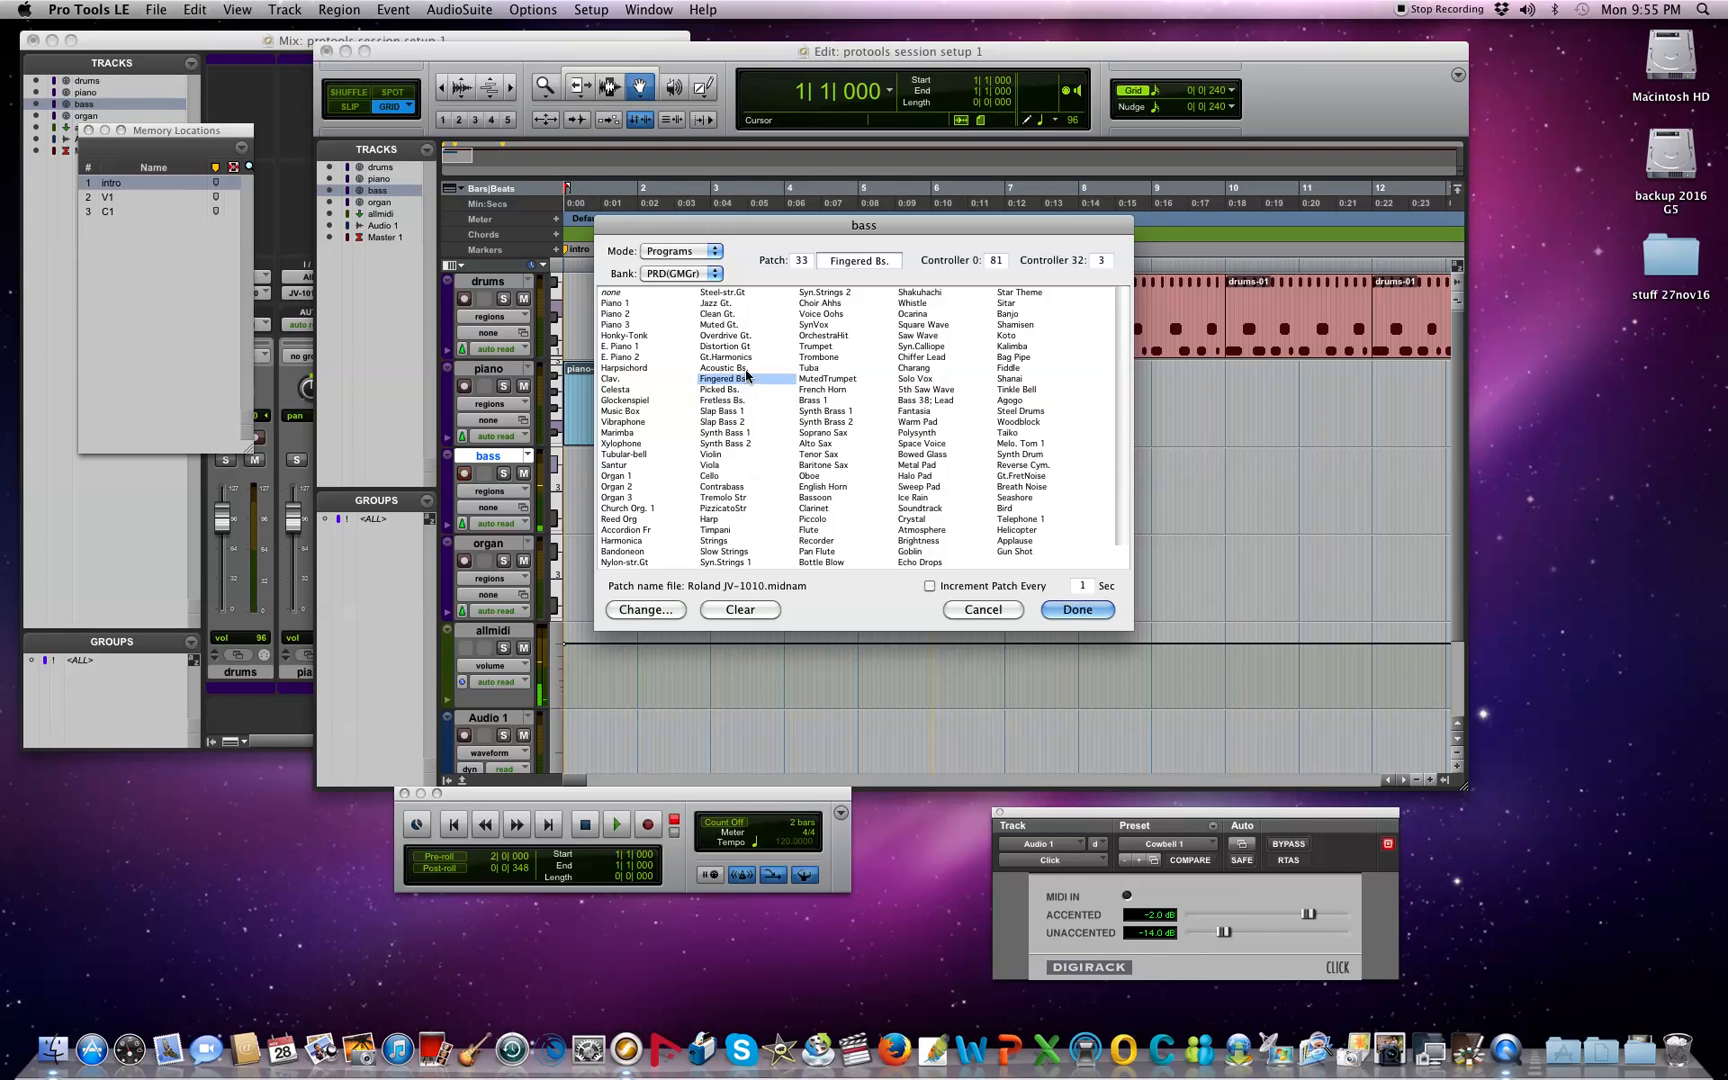
click(745, 368)
click(744, 380)
click(1070, 611)
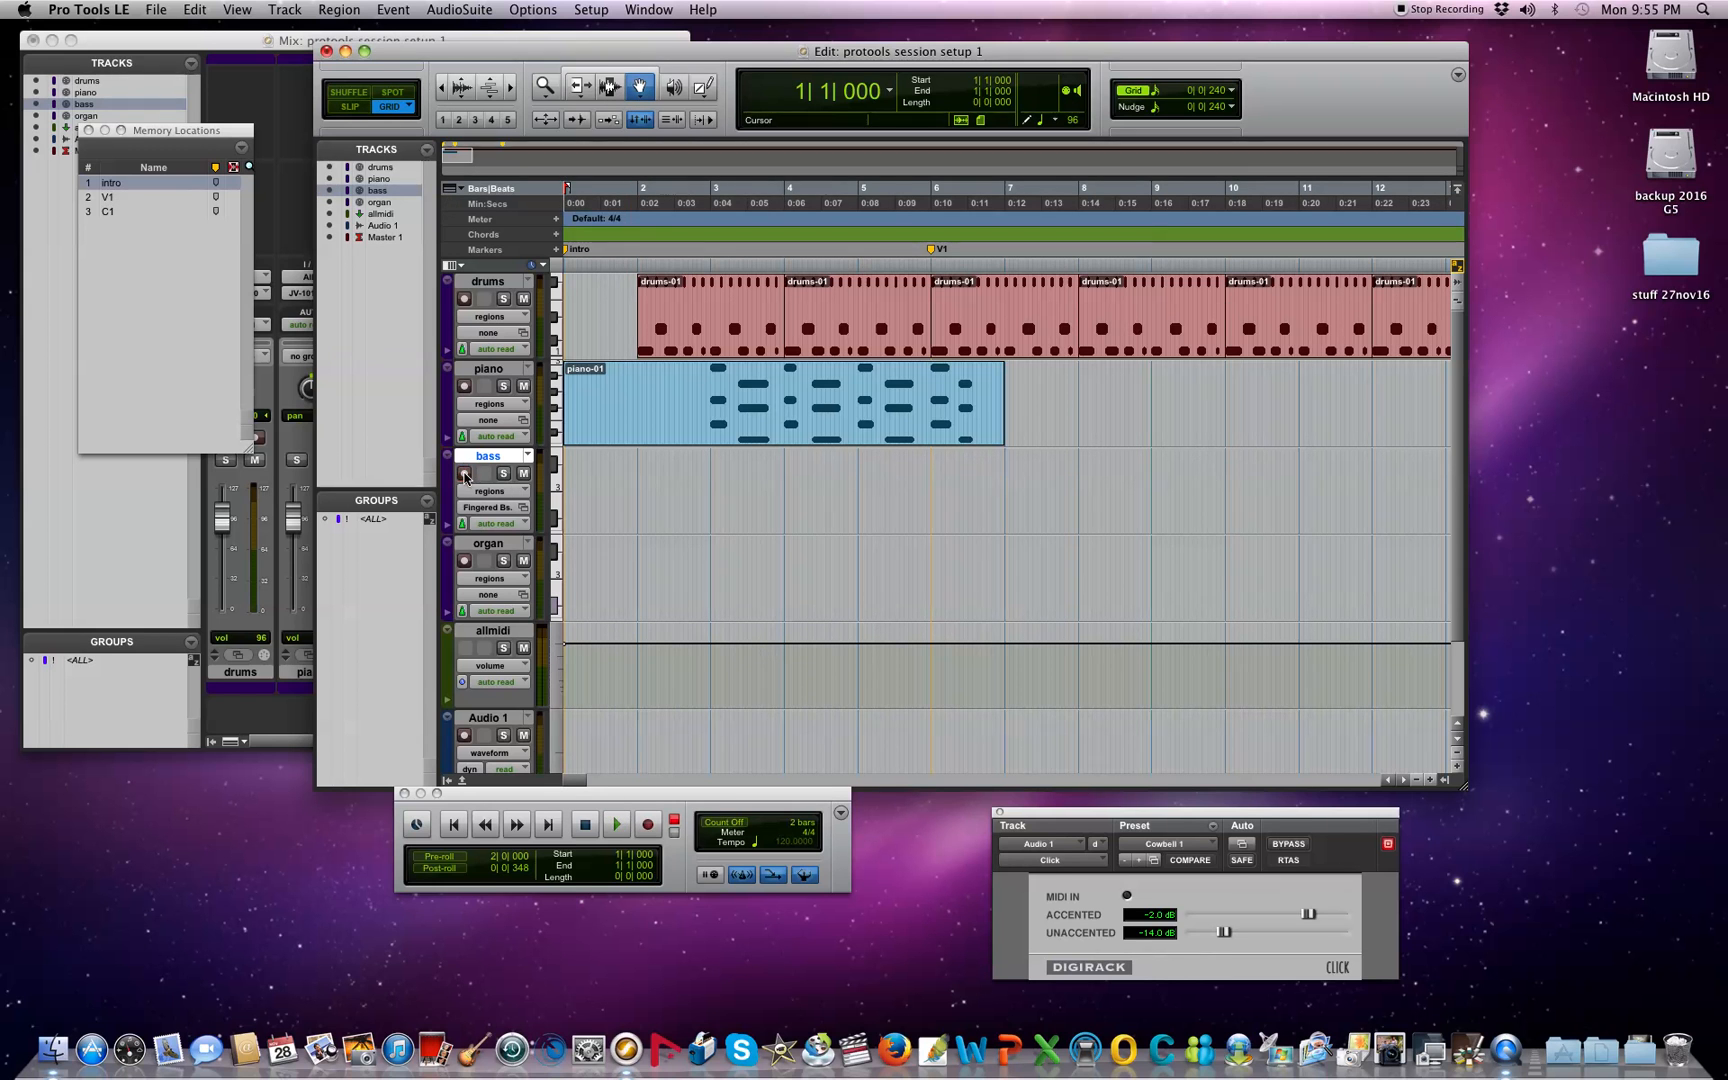
Step: Record a trial bass take from bar 1, stop it, and discard the recorded region
click(617, 826)
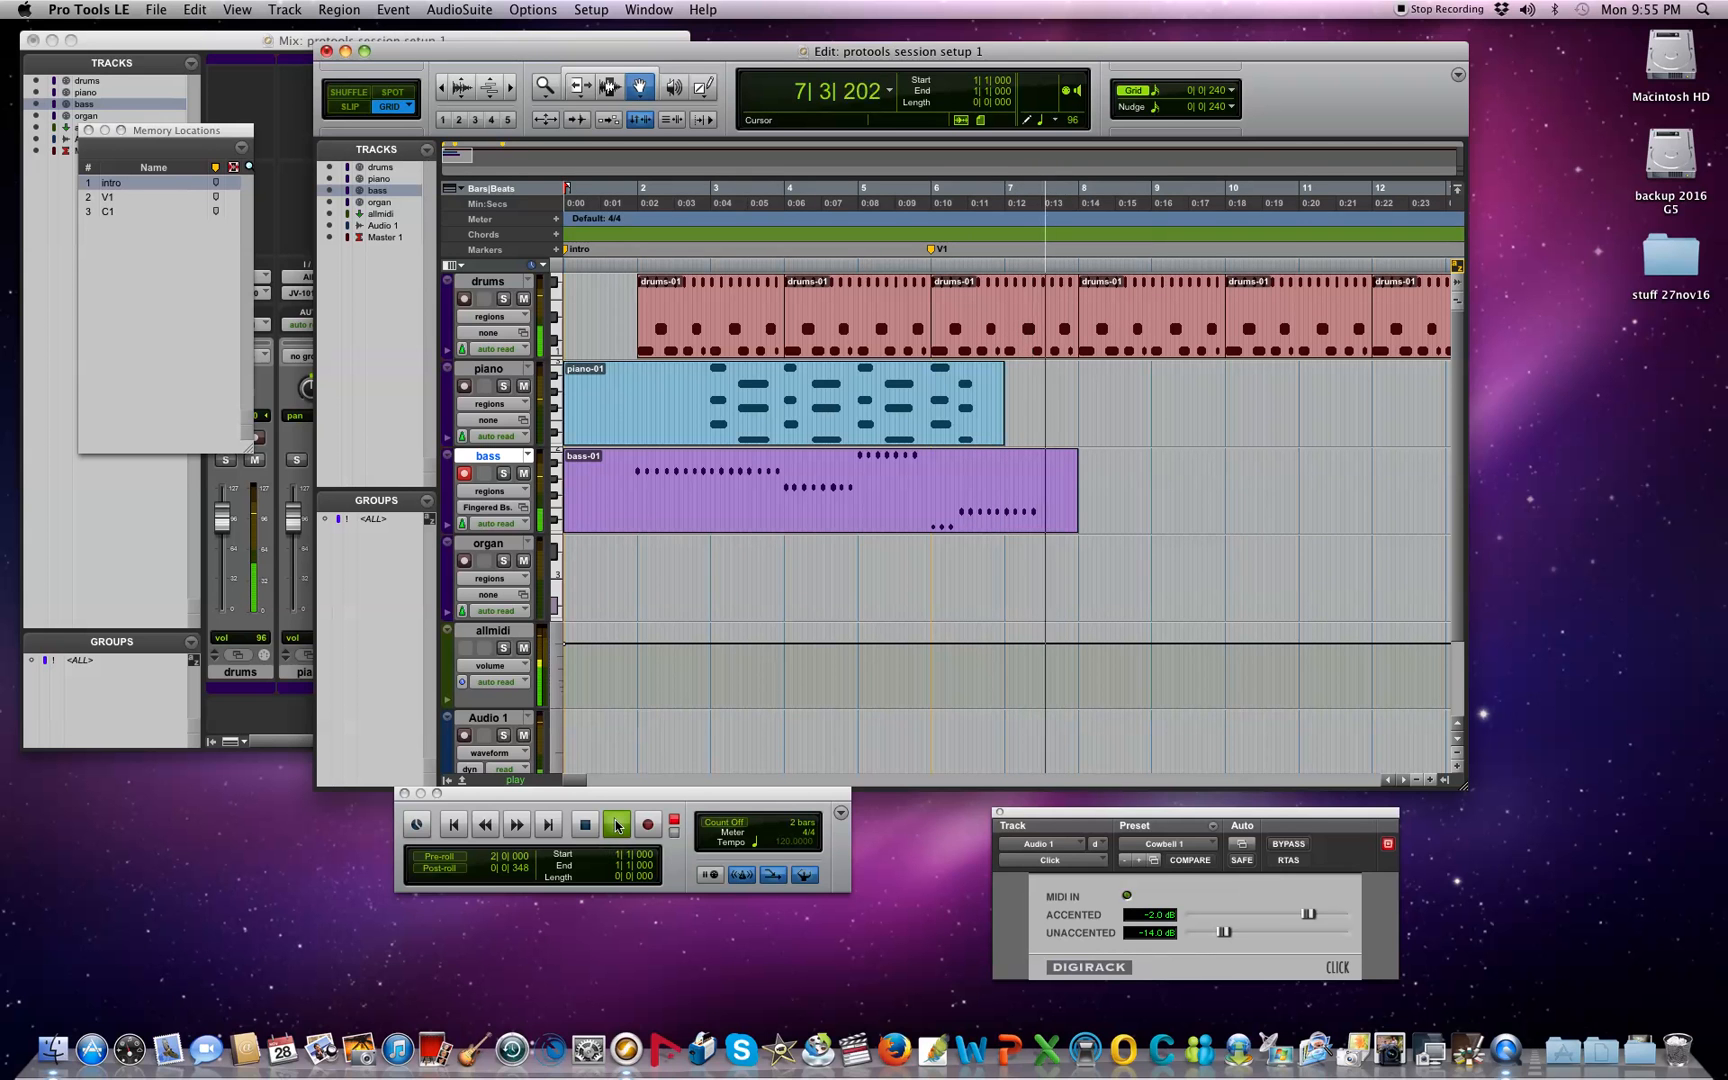
key(space)
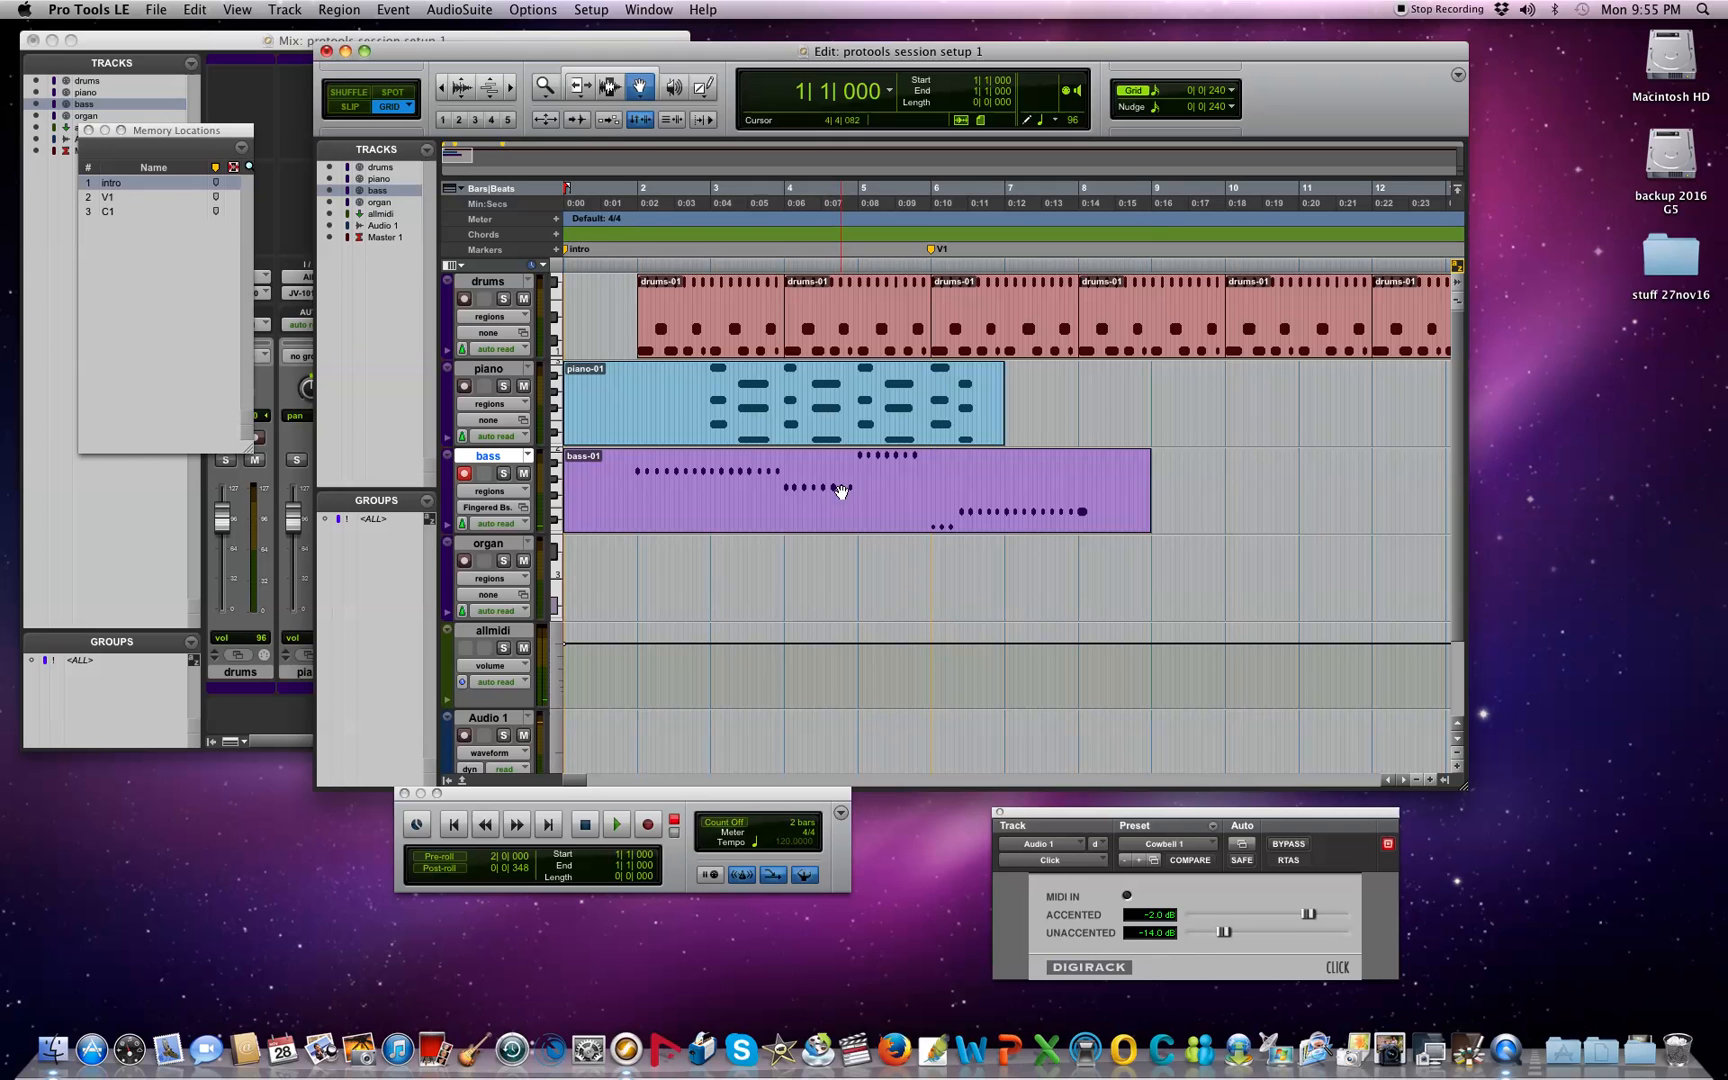
click(841, 490)
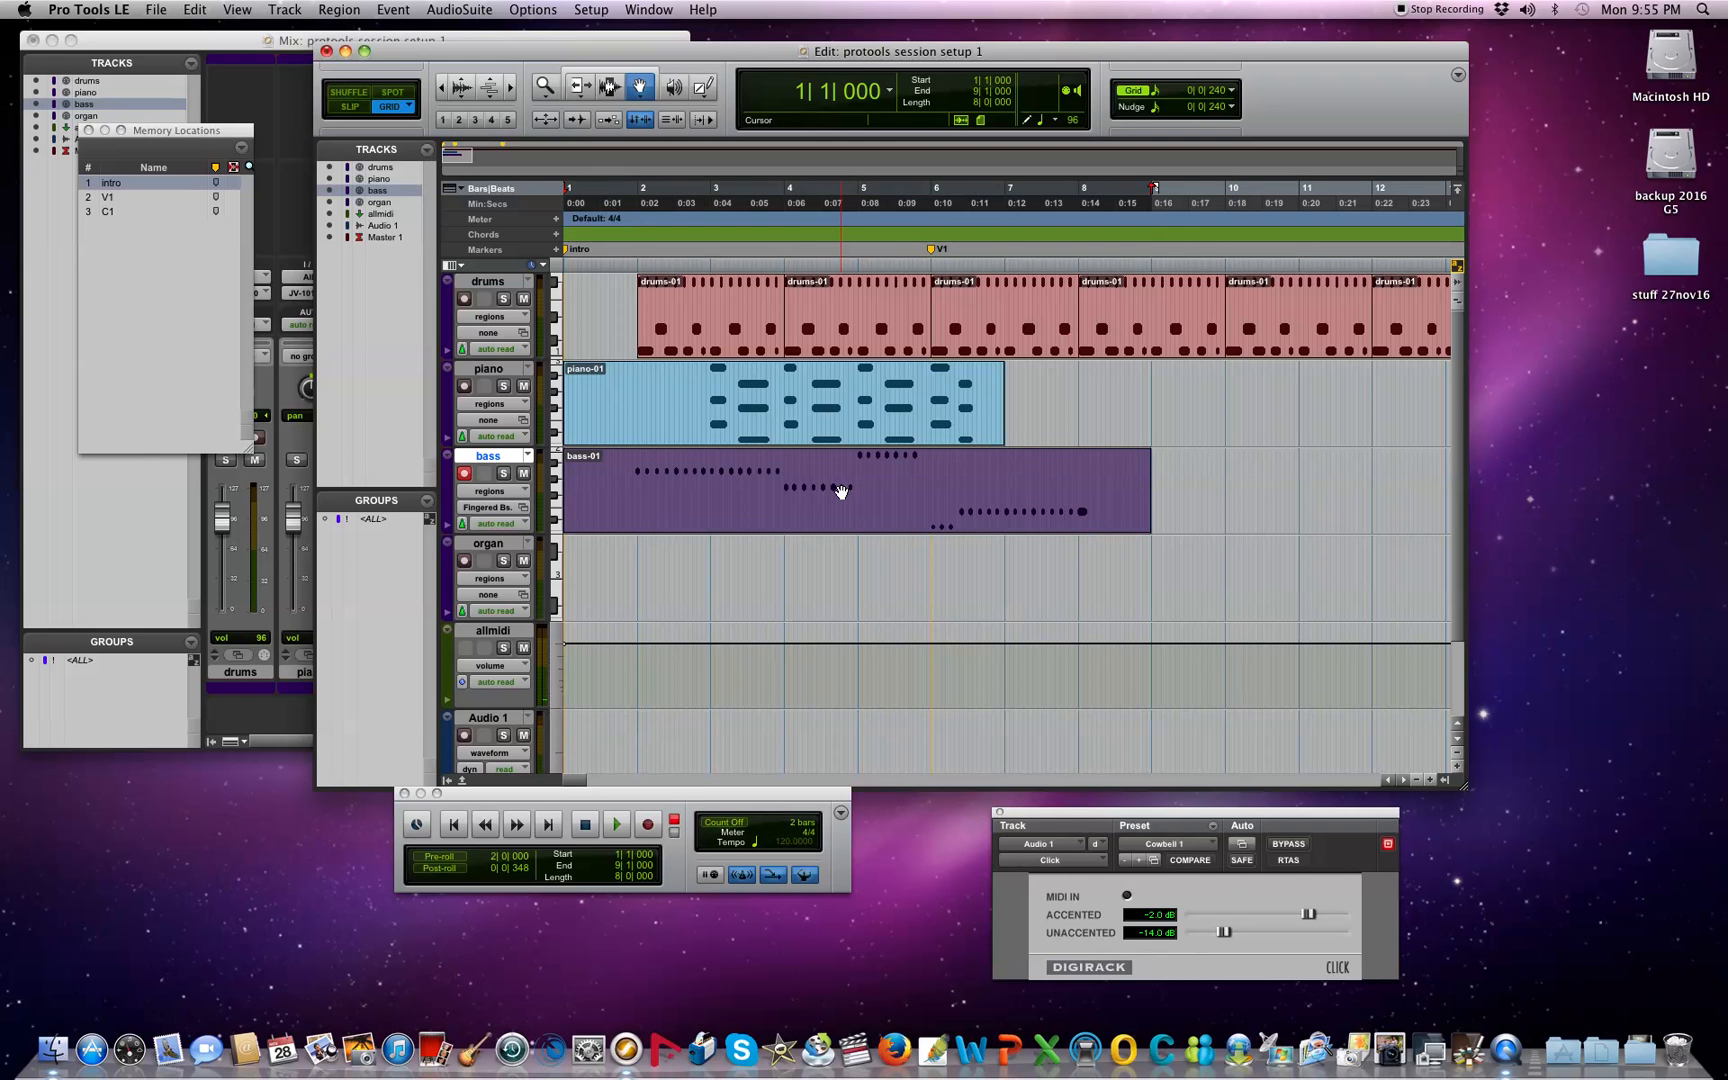
key(super+z)
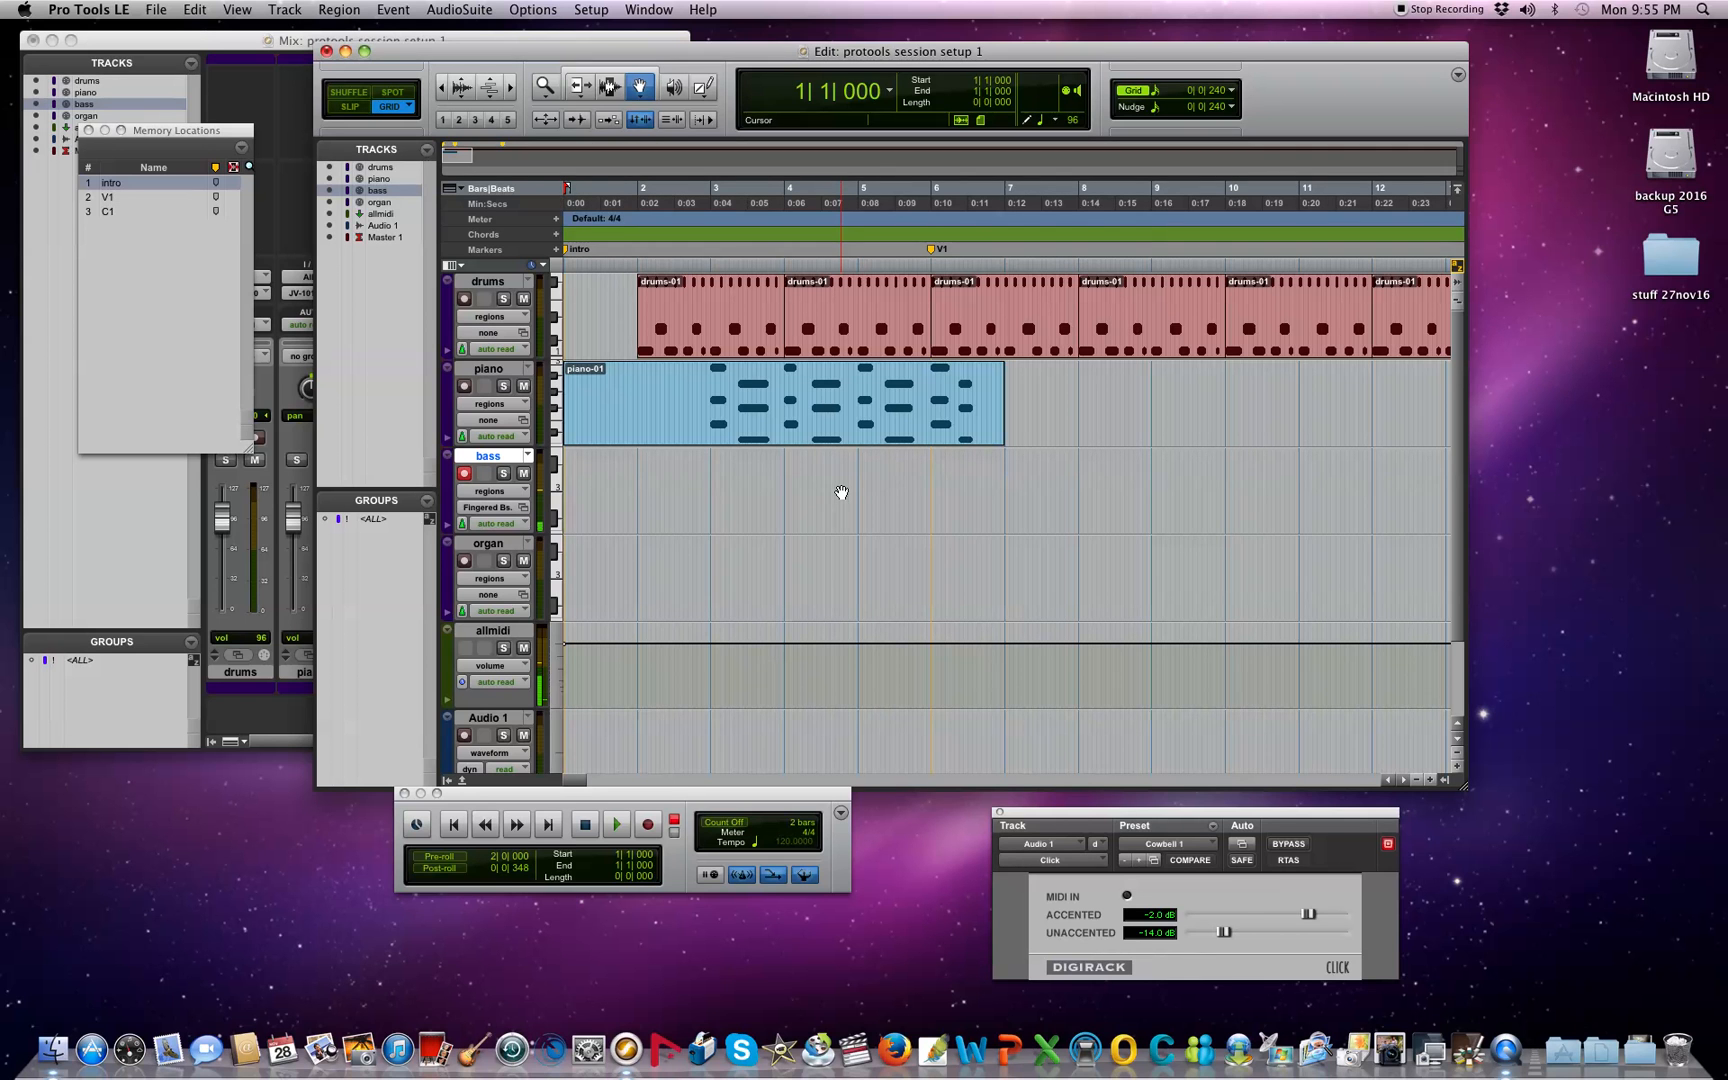
Step: Record a new bass part of steadily repeated notes from bar 2 to bar 7 and briefly start playing it back
click(624, 828)
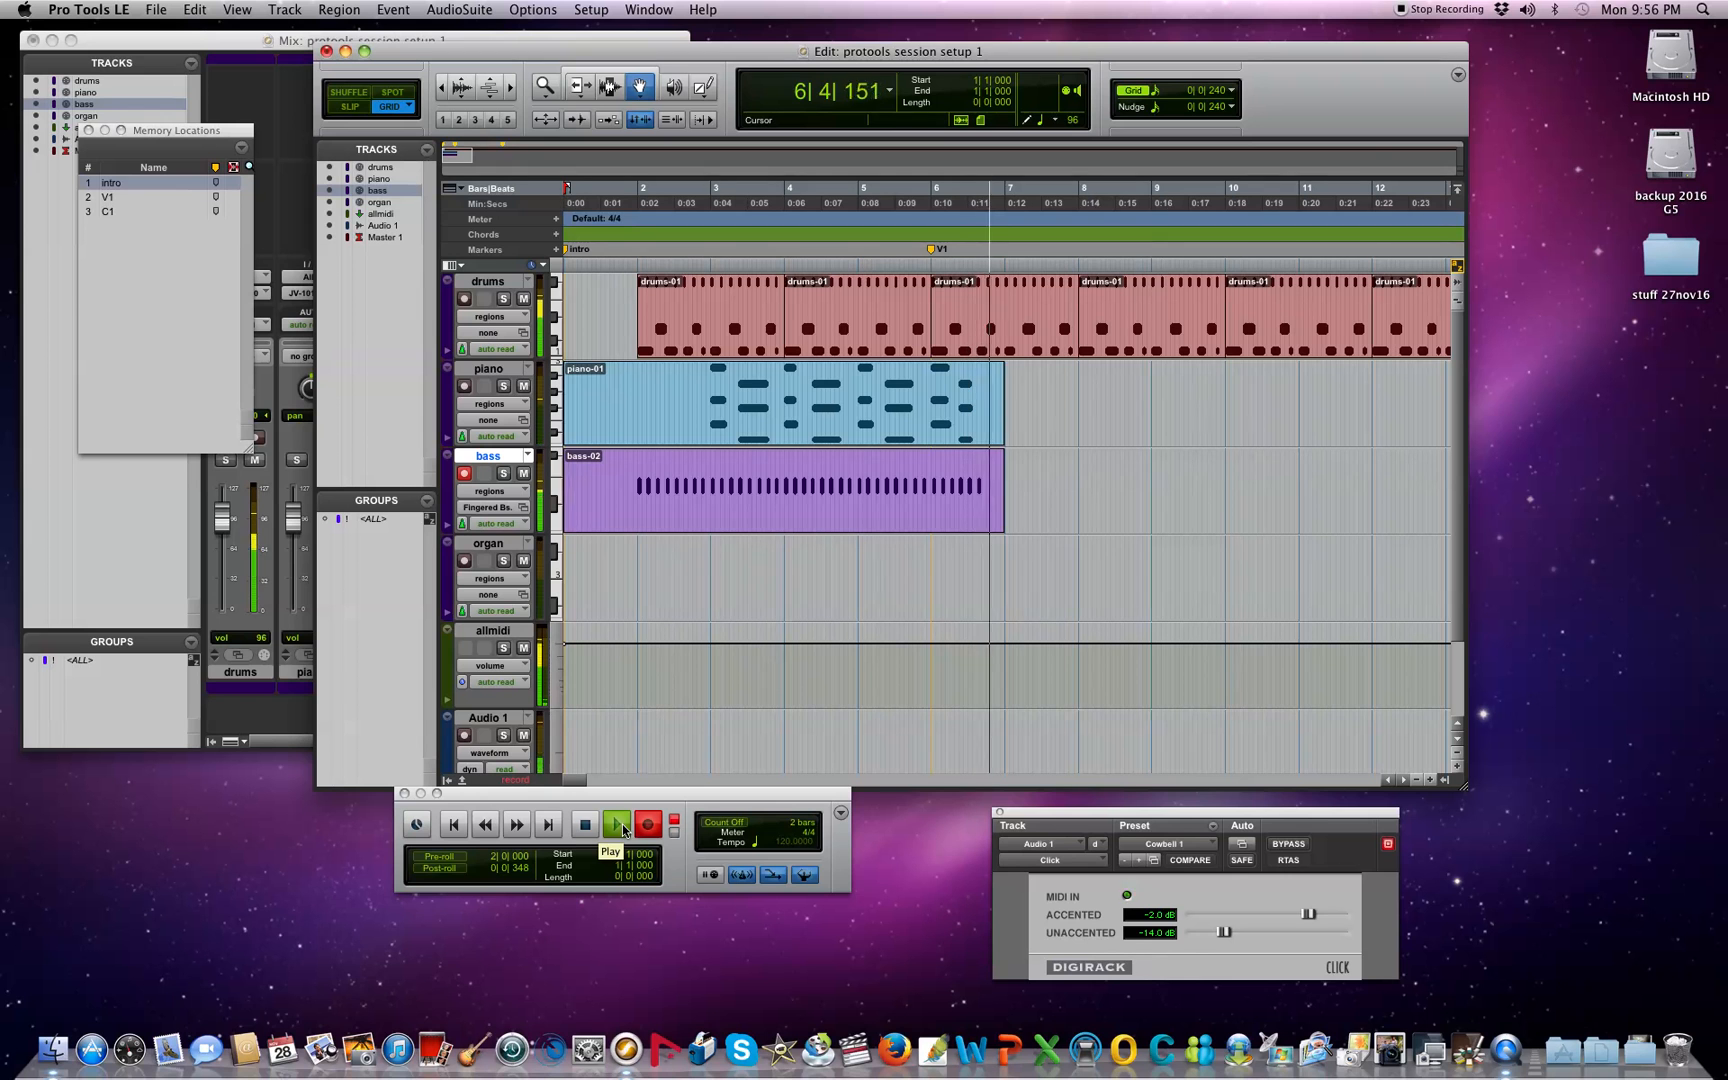
click(620, 826)
key(space)
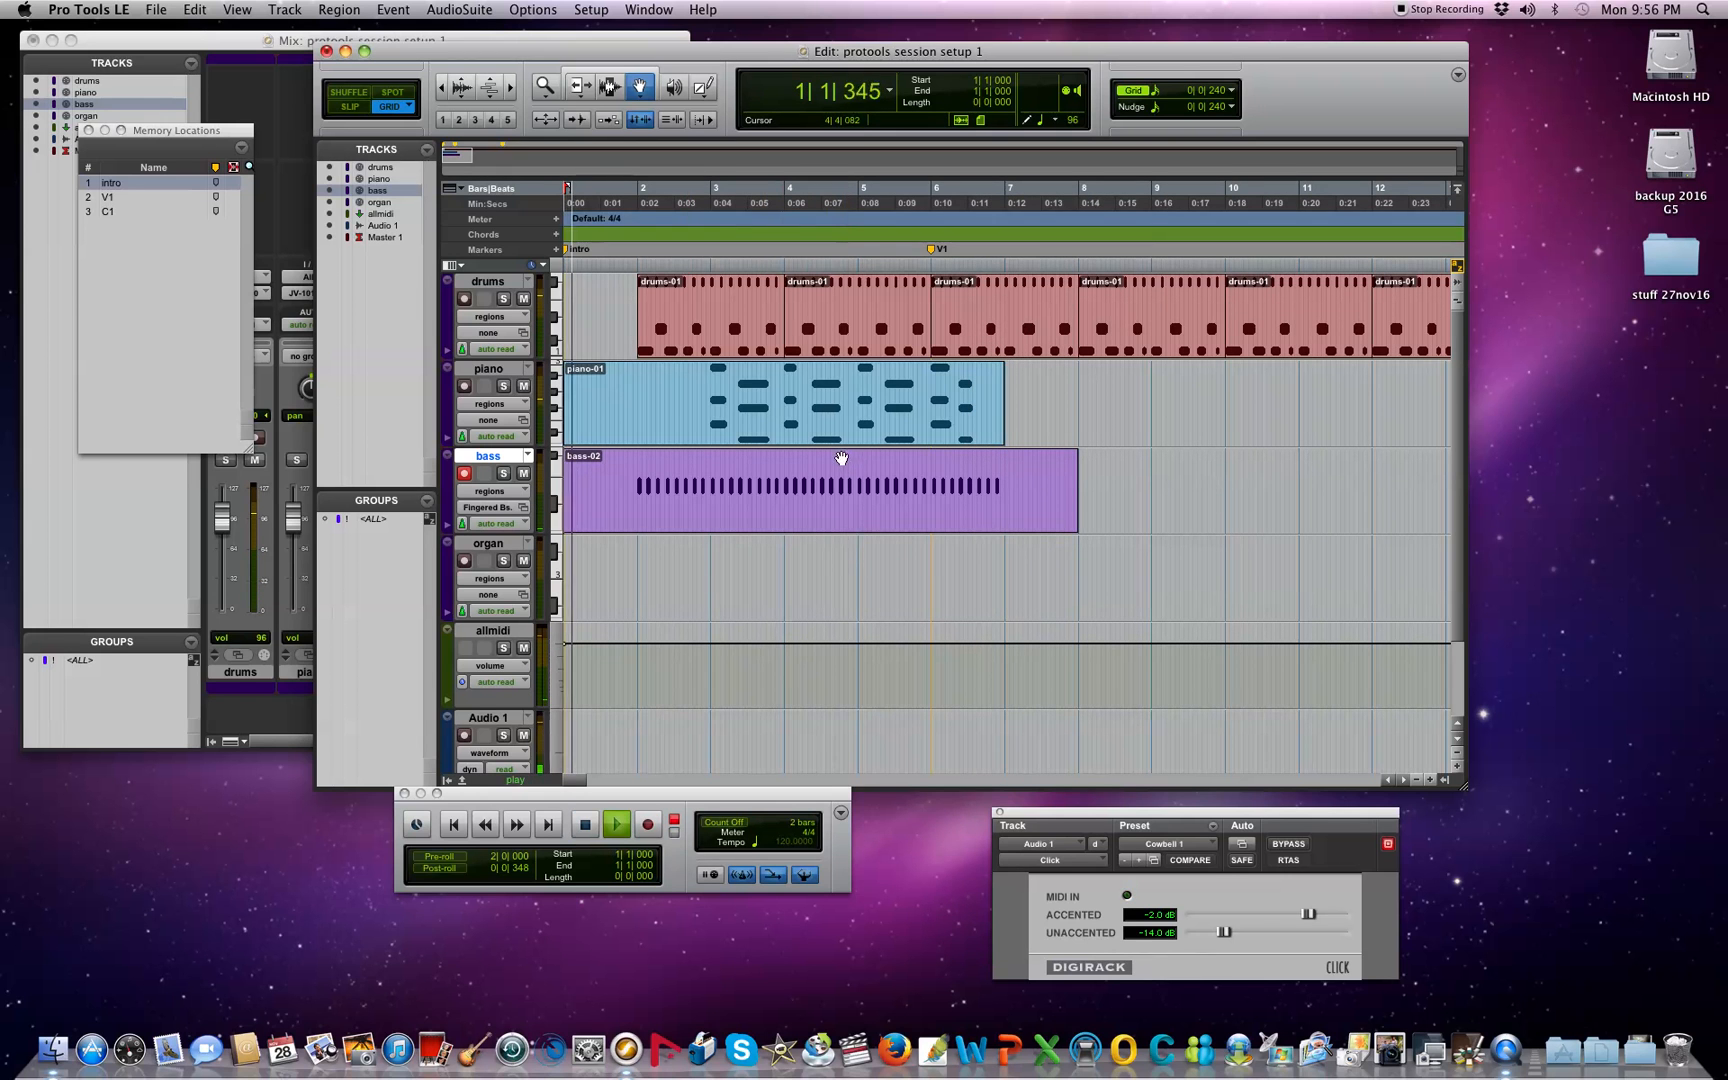
key(space)
Step: Select the recorded bass region and switch the bass track's patch to Fretless Bs
click(828, 505)
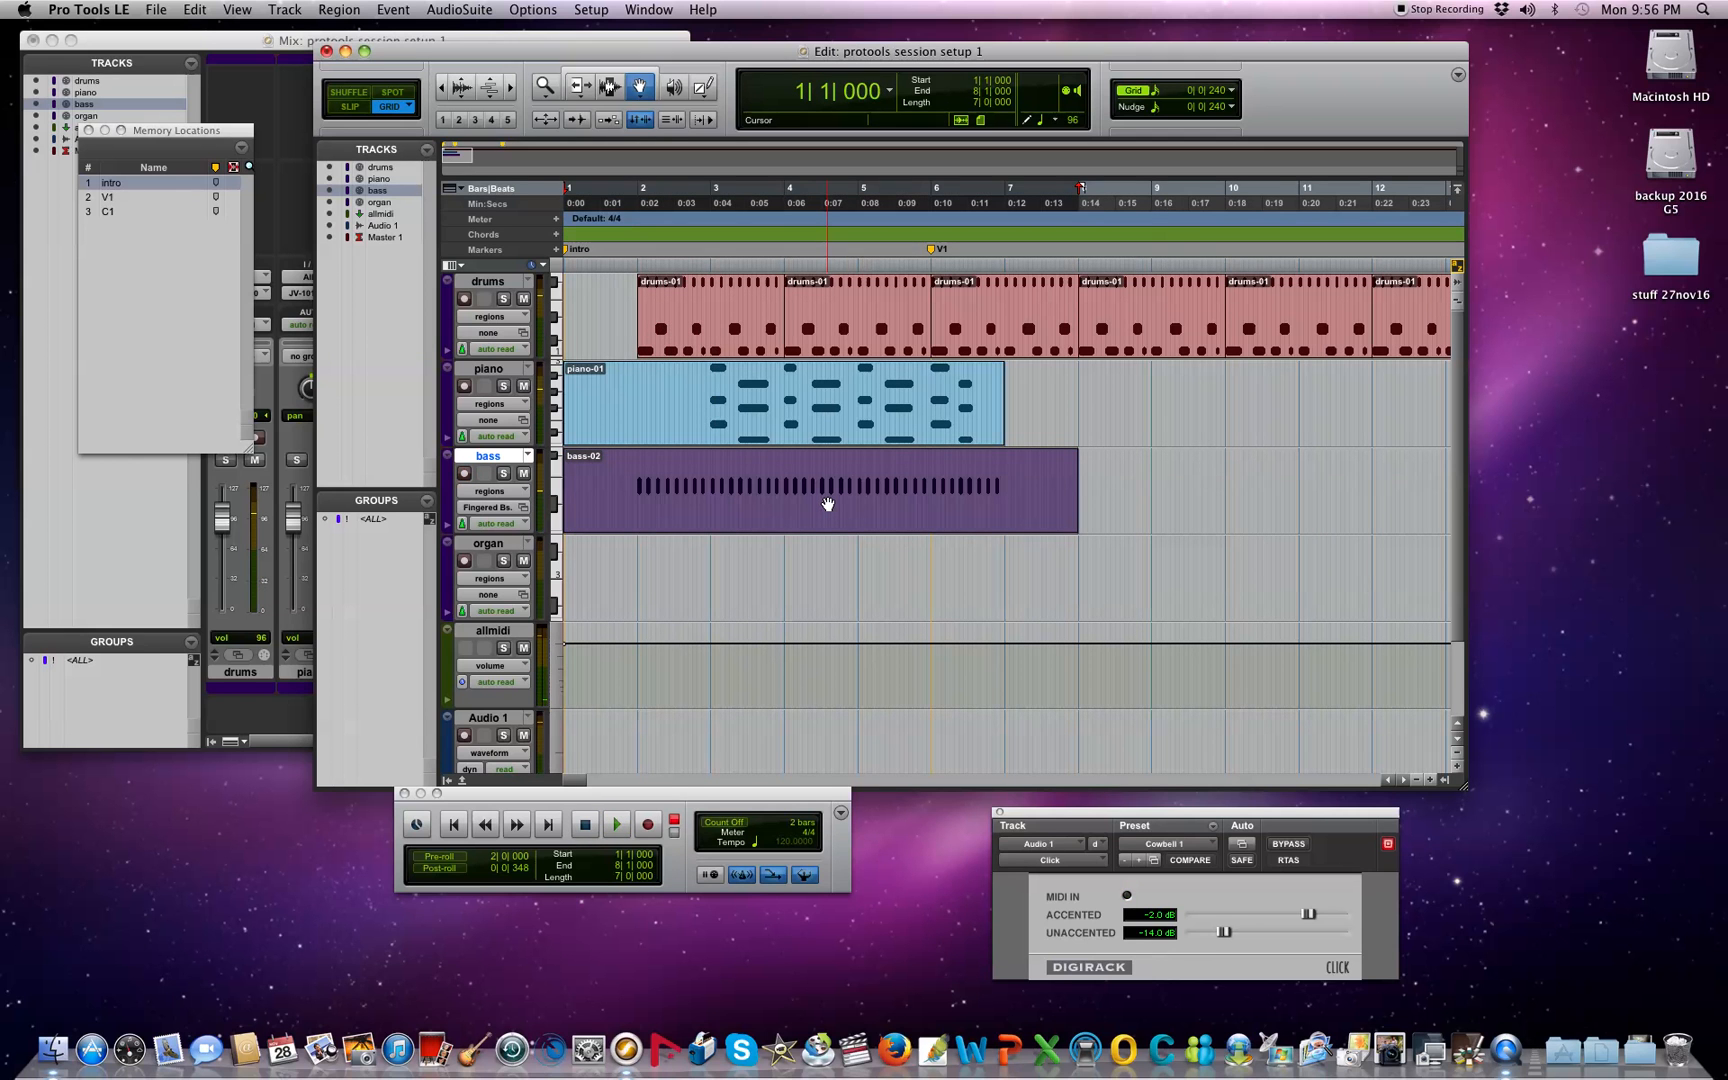
key(shift+r)
click(487, 510)
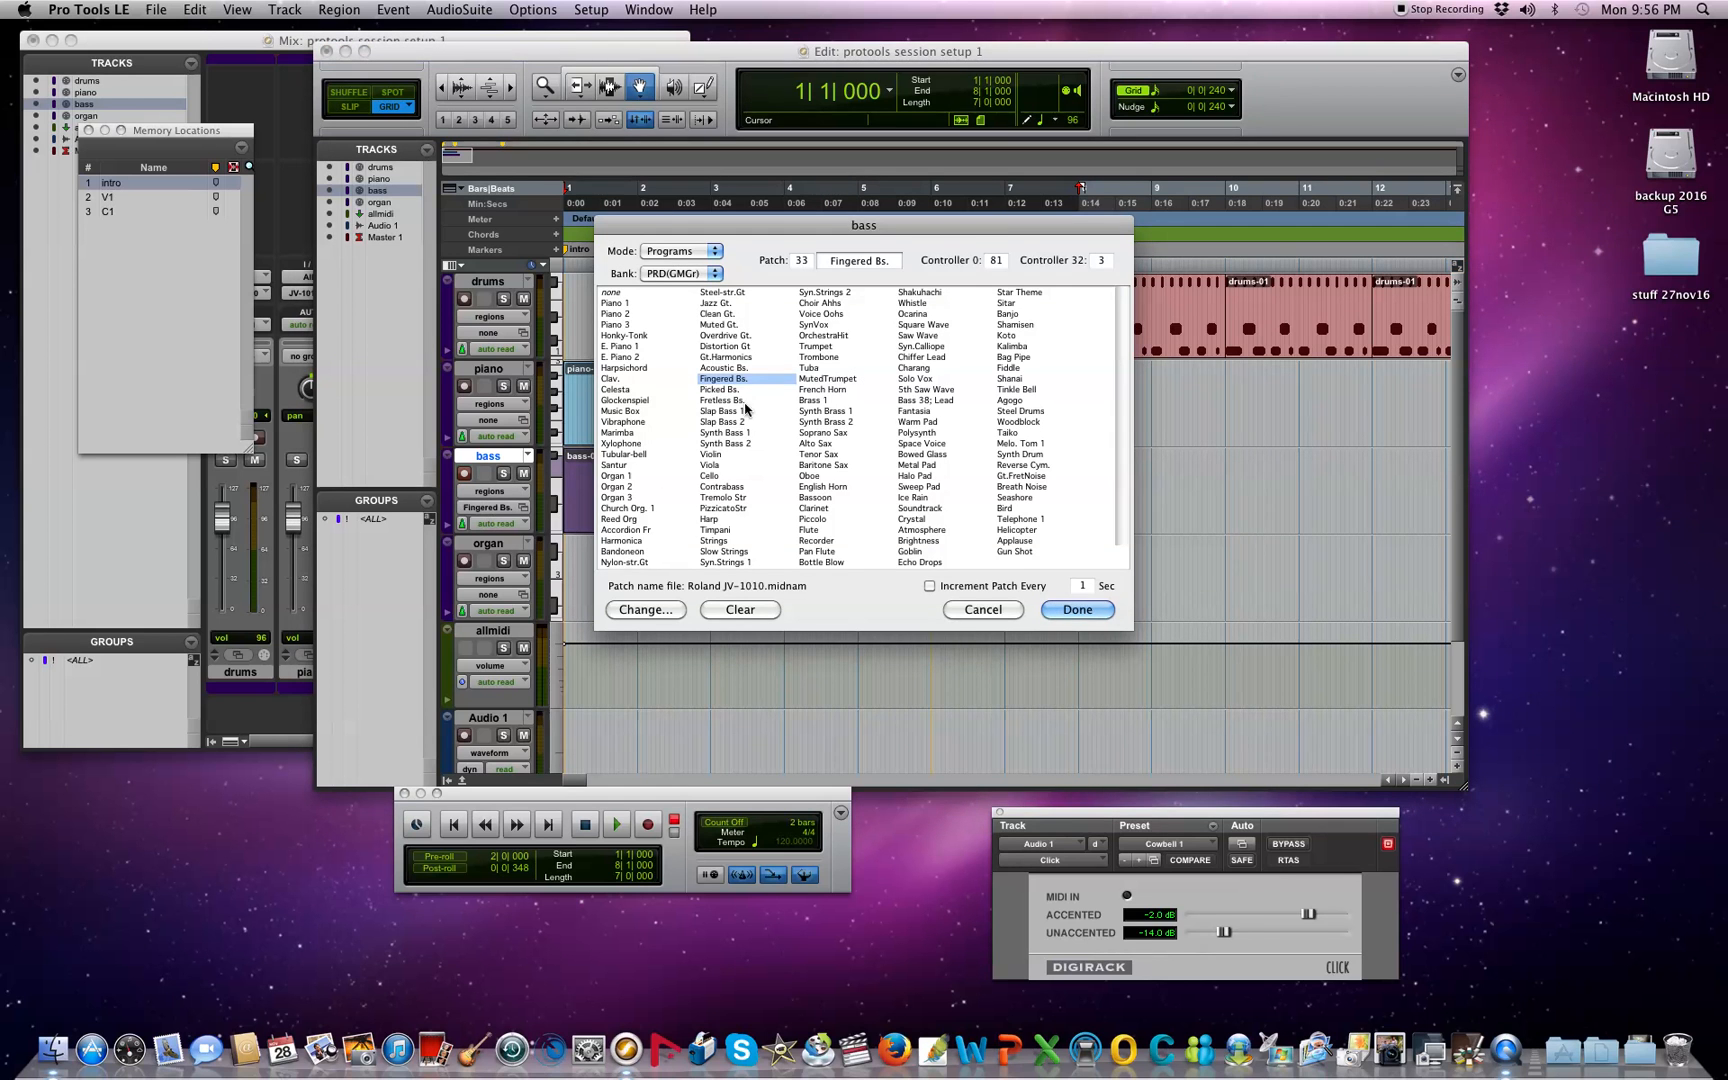
click(720, 389)
click(746, 401)
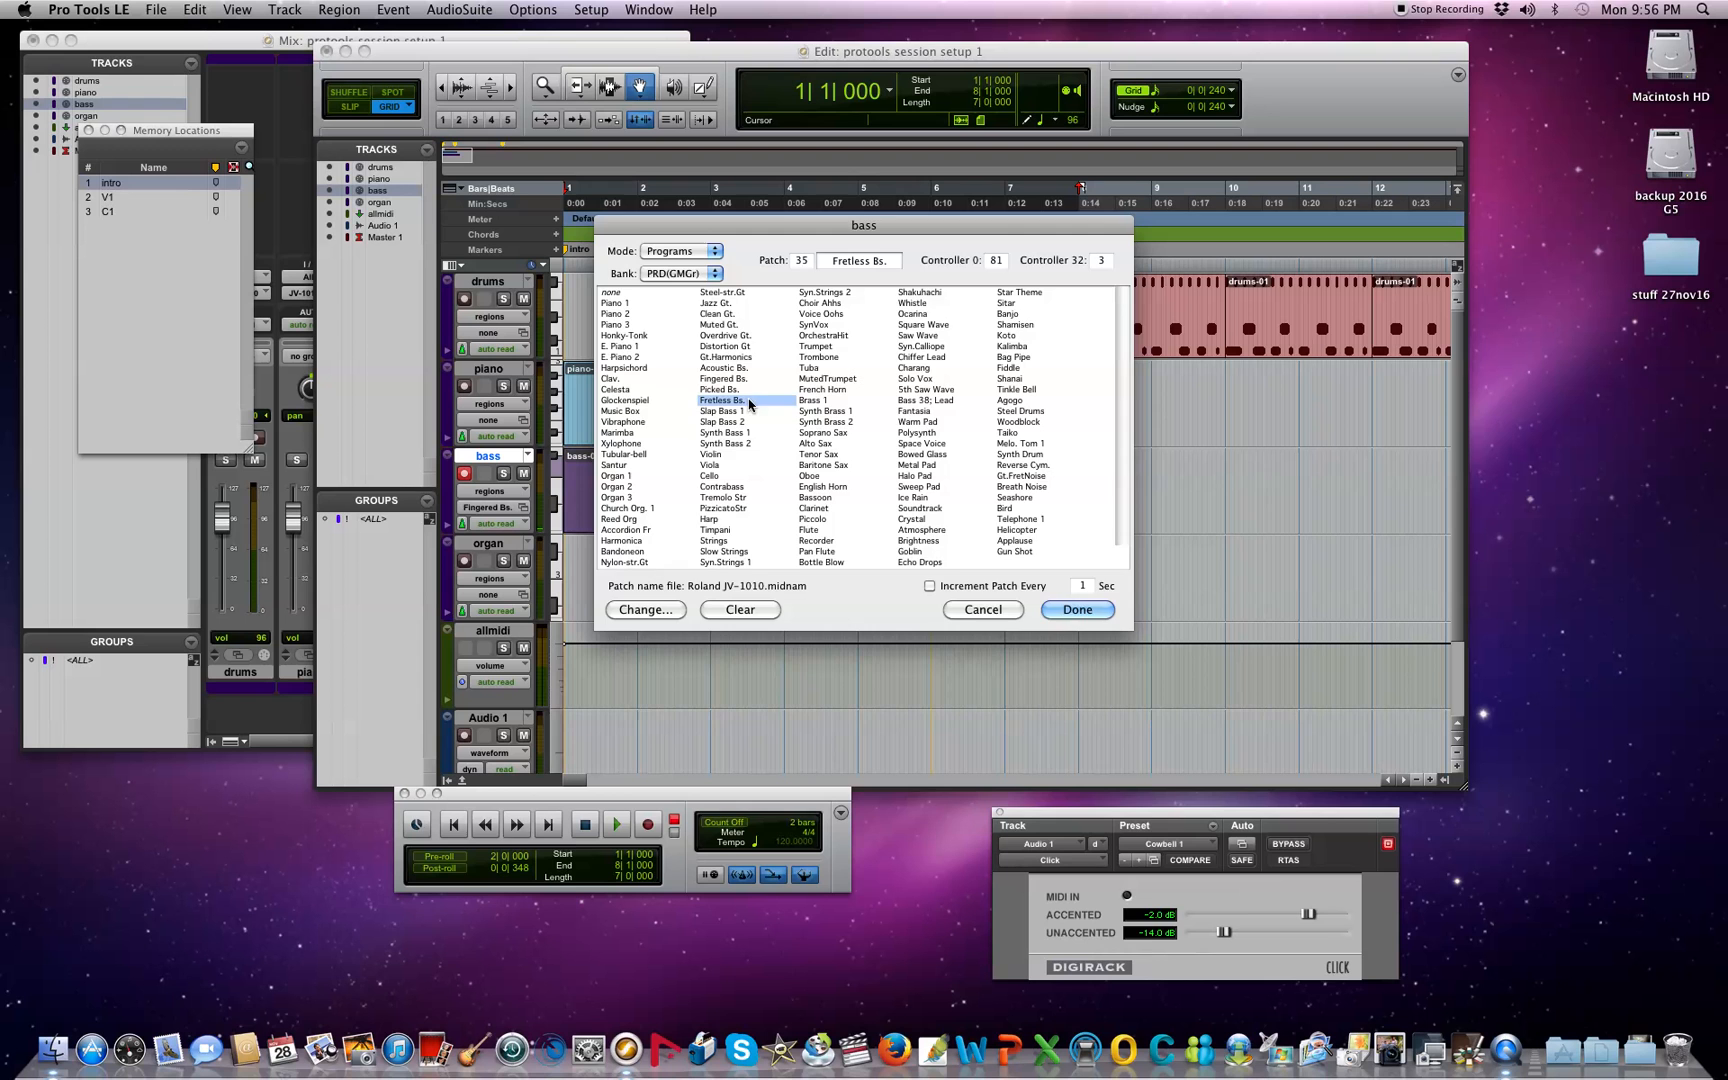
click(1077, 609)
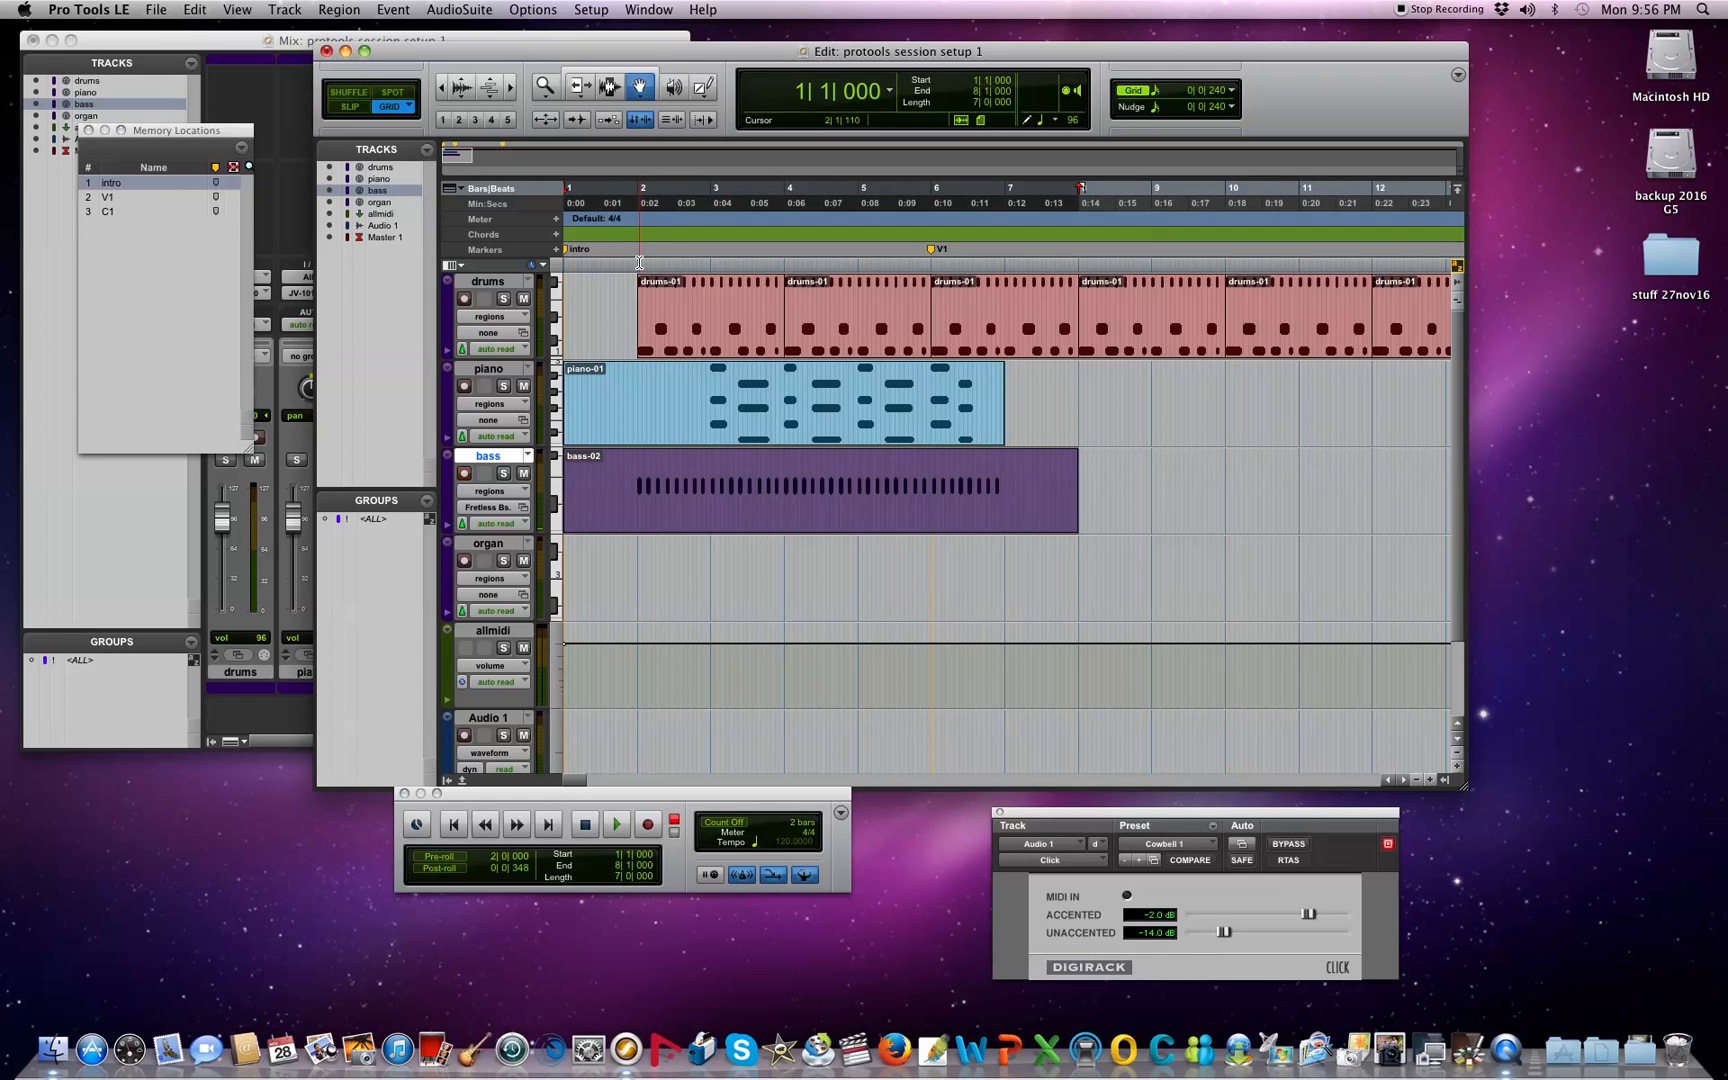
Step: Disarm the bass track, select from bar 2 to bar 7 across the tracks, and play the selection with Loop Playback enabled
click(464, 474)
drag(636, 265, 1005, 271)
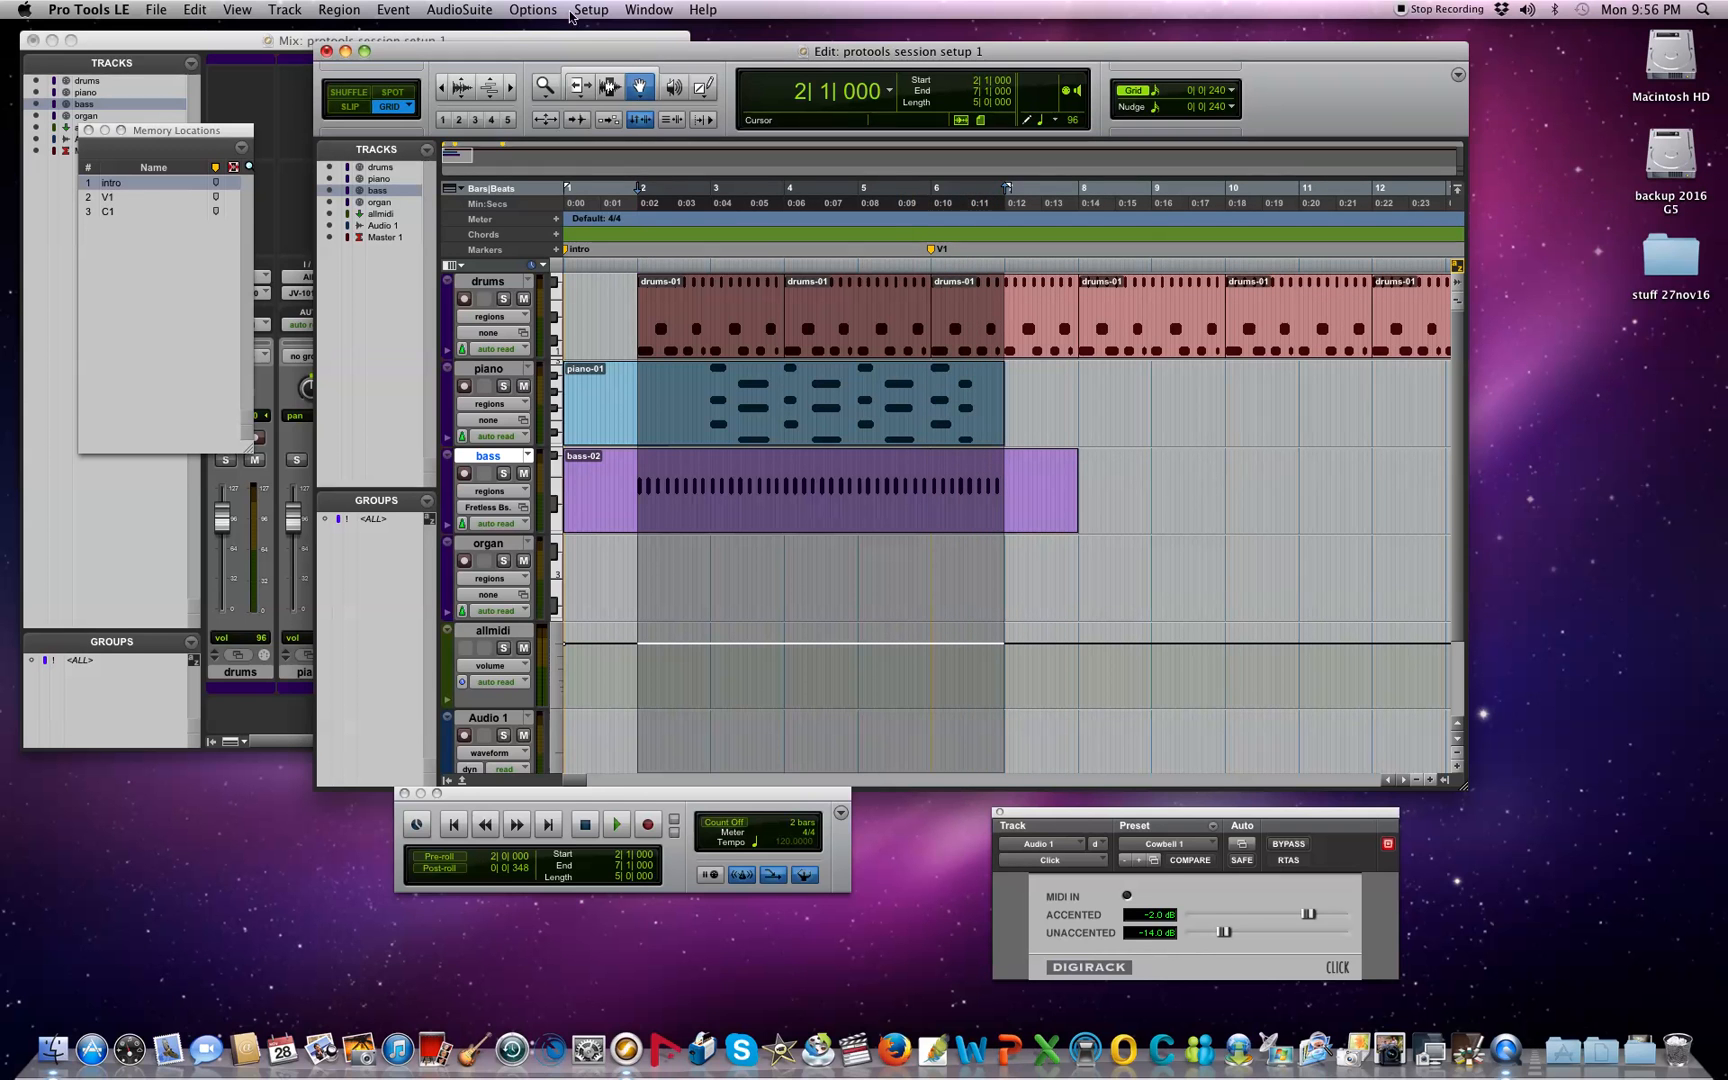
click(537, 9)
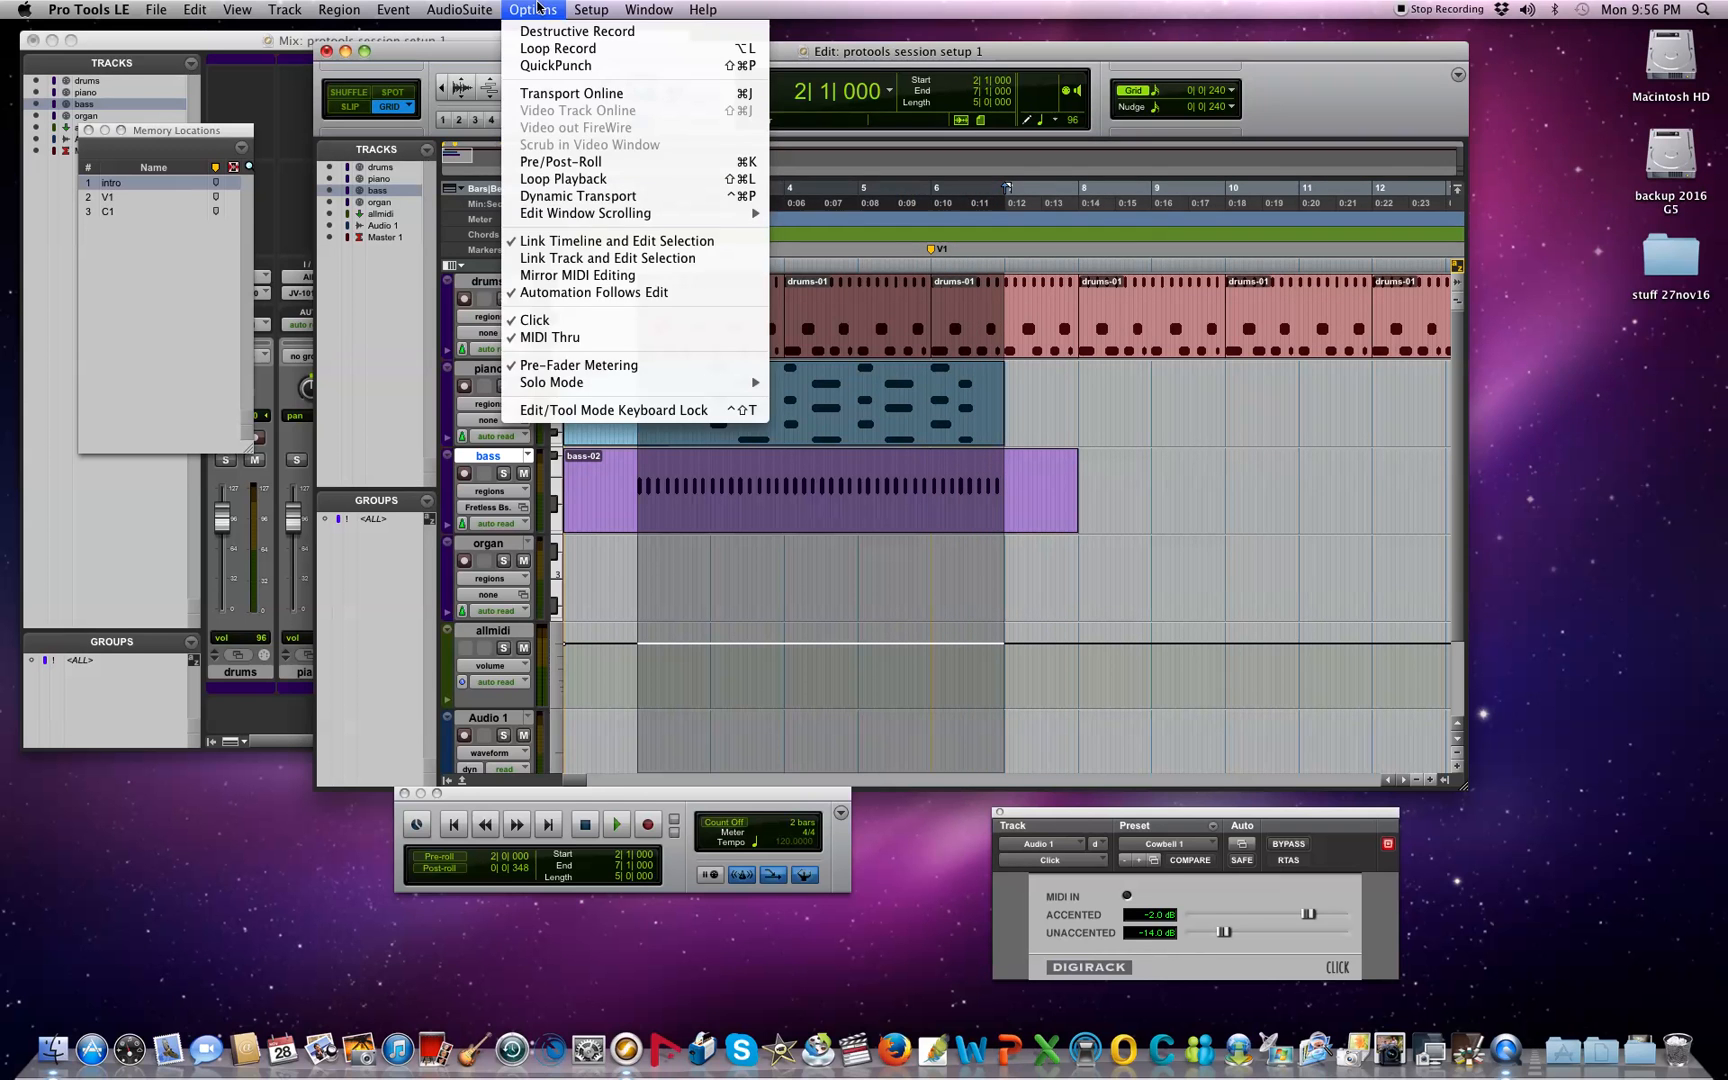
click(563, 179)
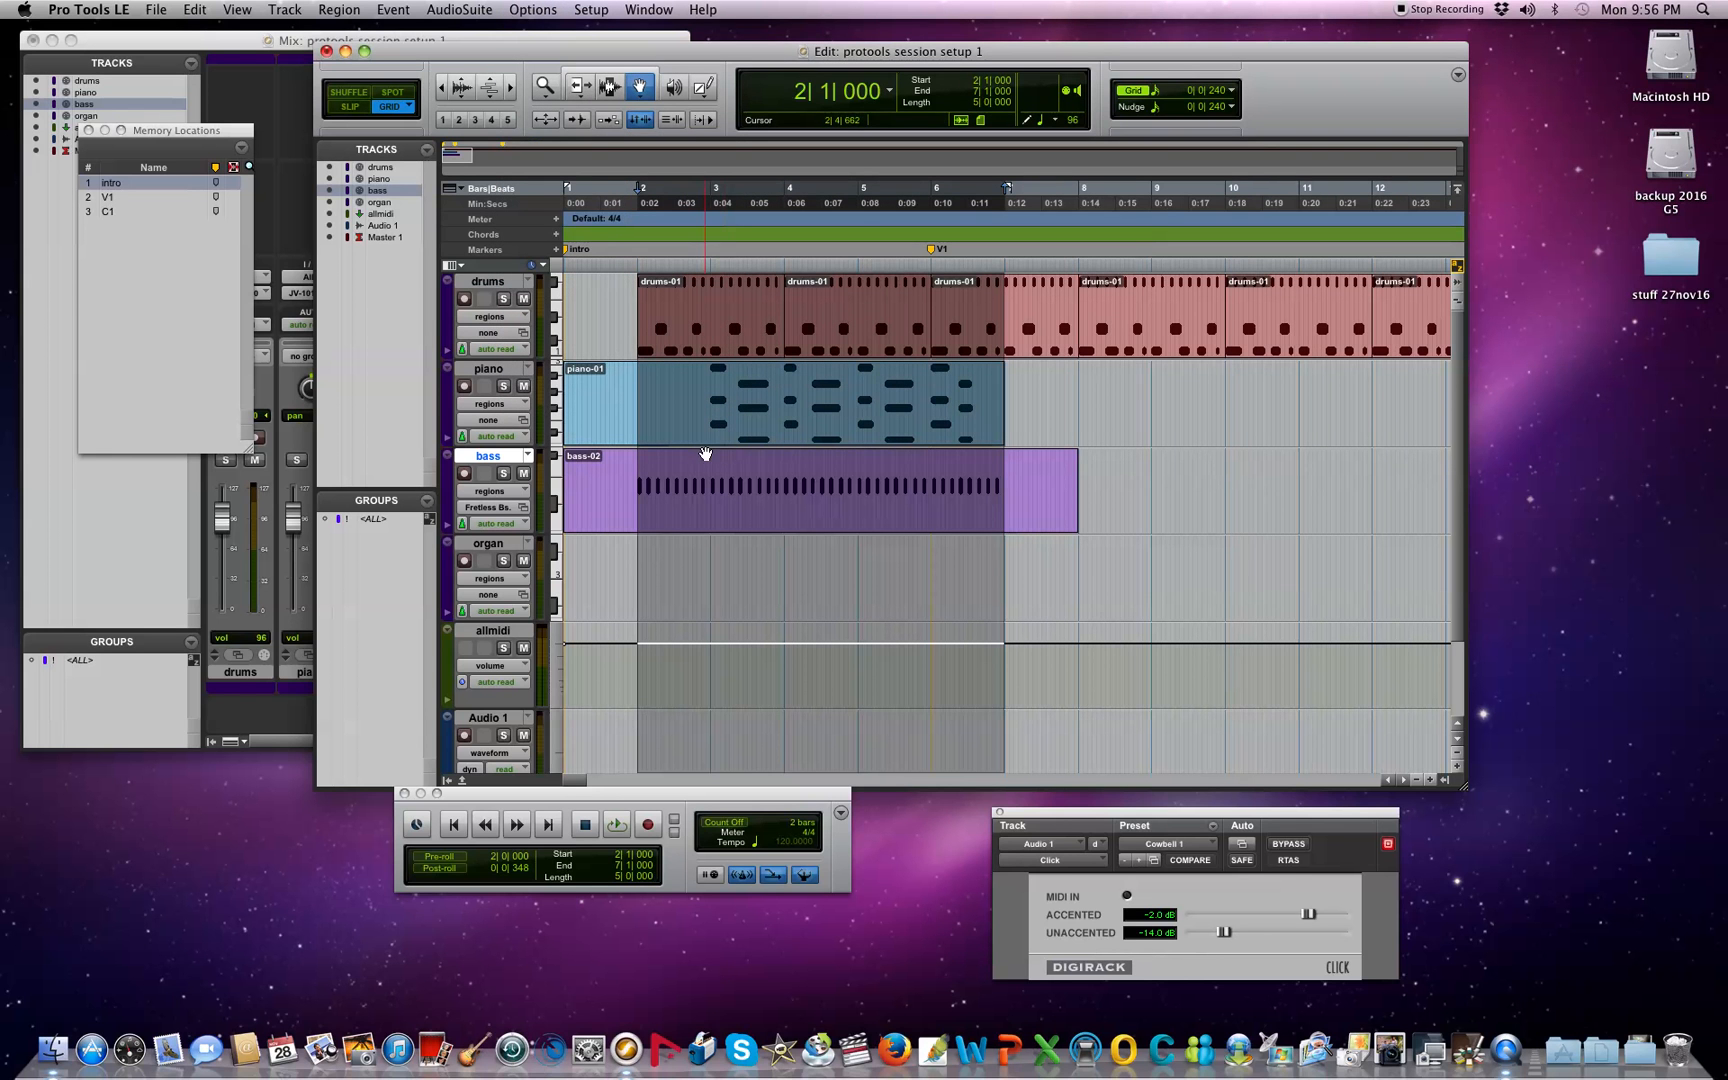
key(space)
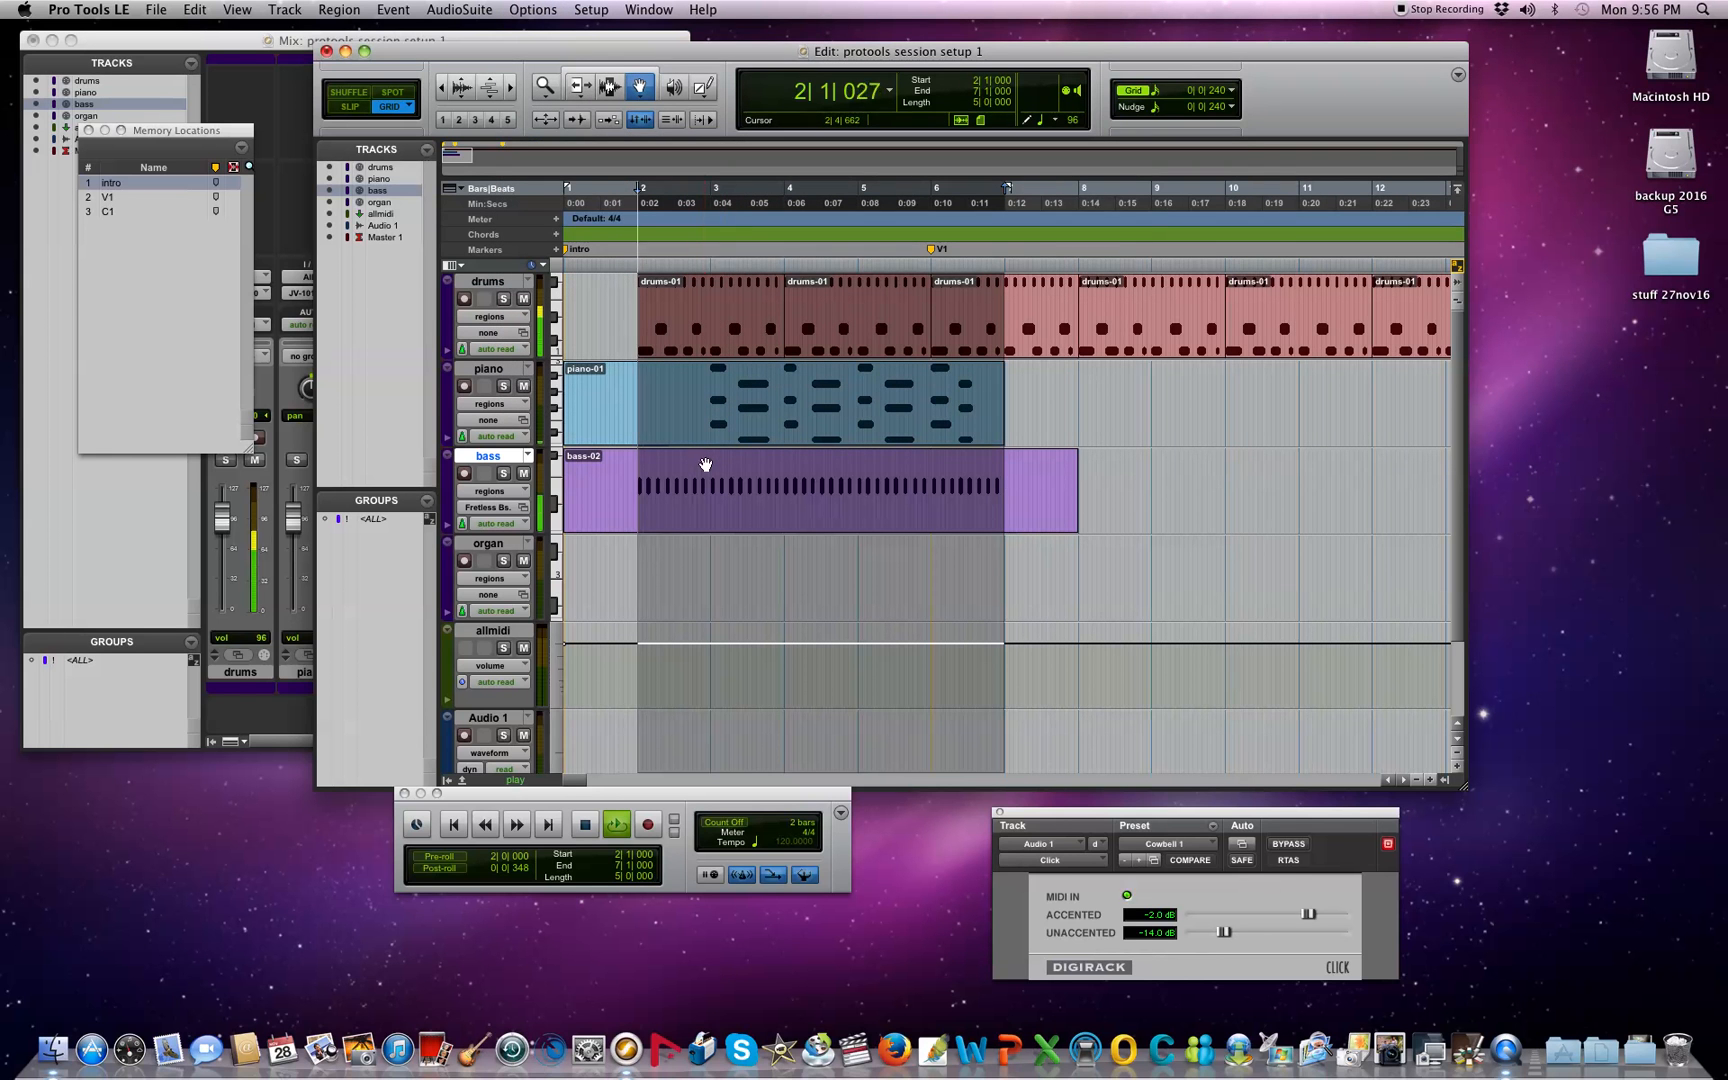
double_click(595, 497)
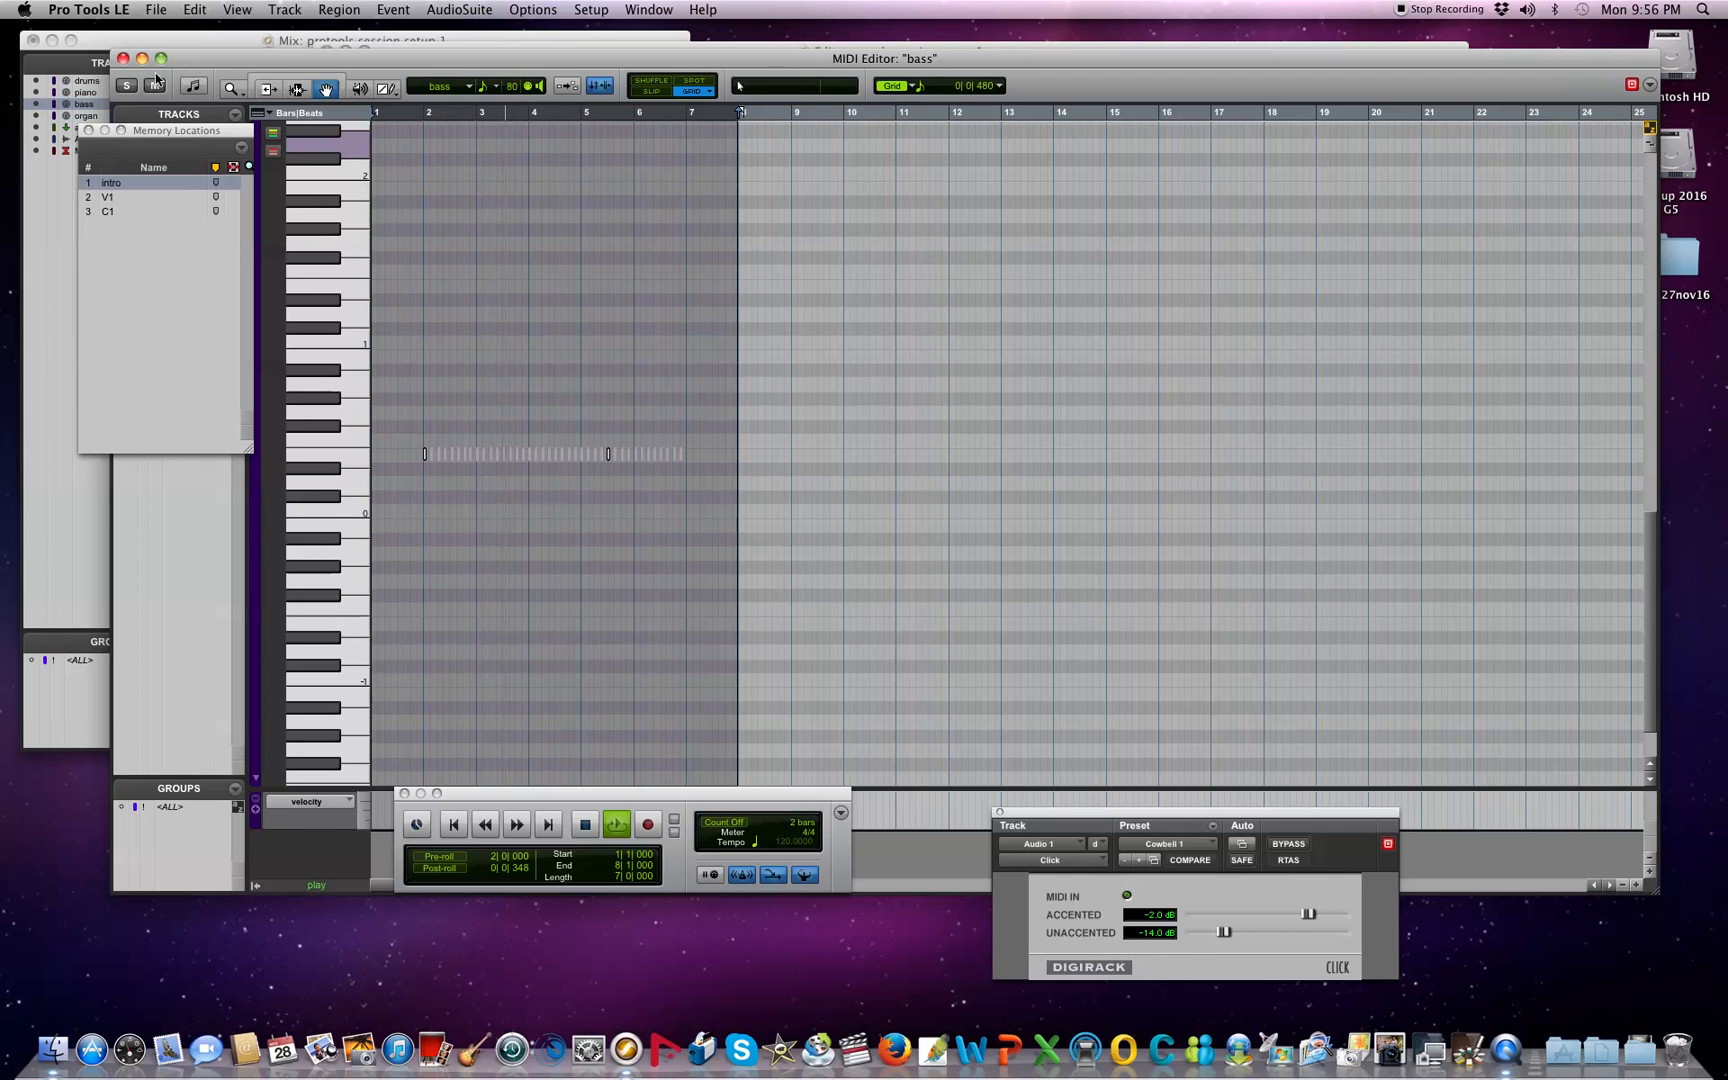
click(123, 59)
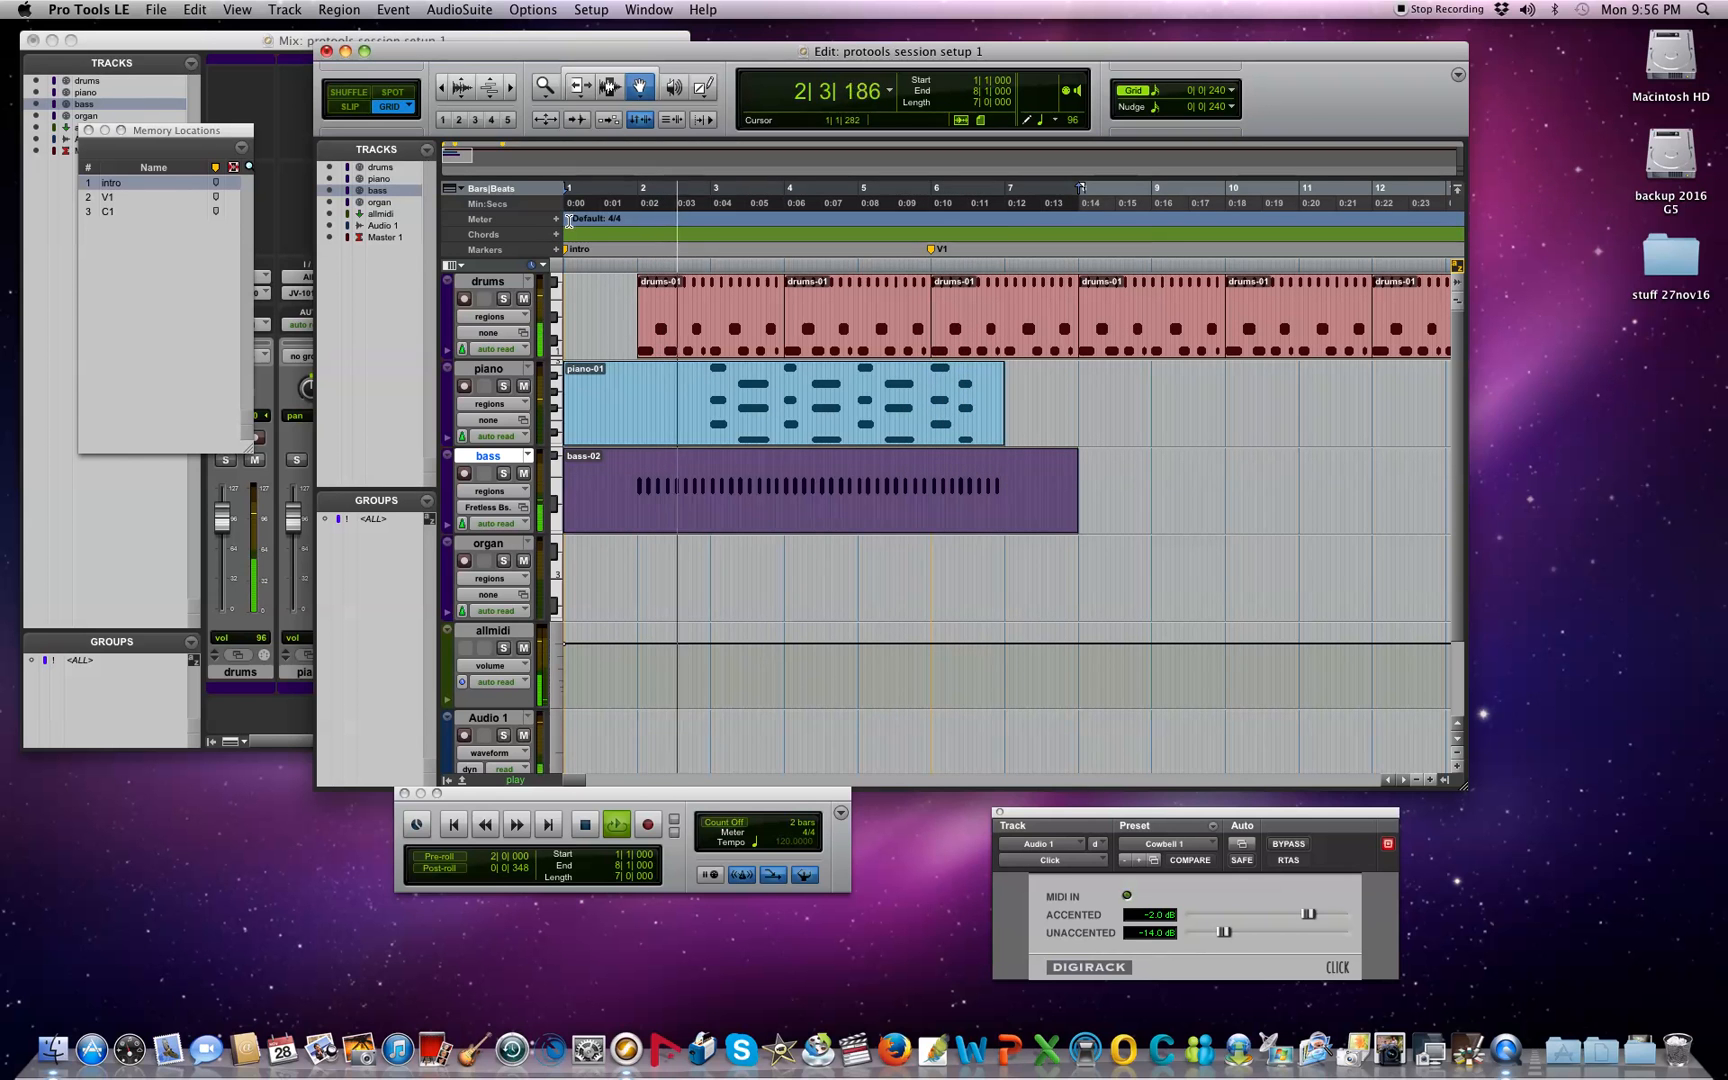
Step: Try the Slap Bass 1 and Slap Bass 2 patches during playback and assign Synth Bass 1 to the bass track
click(484, 508)
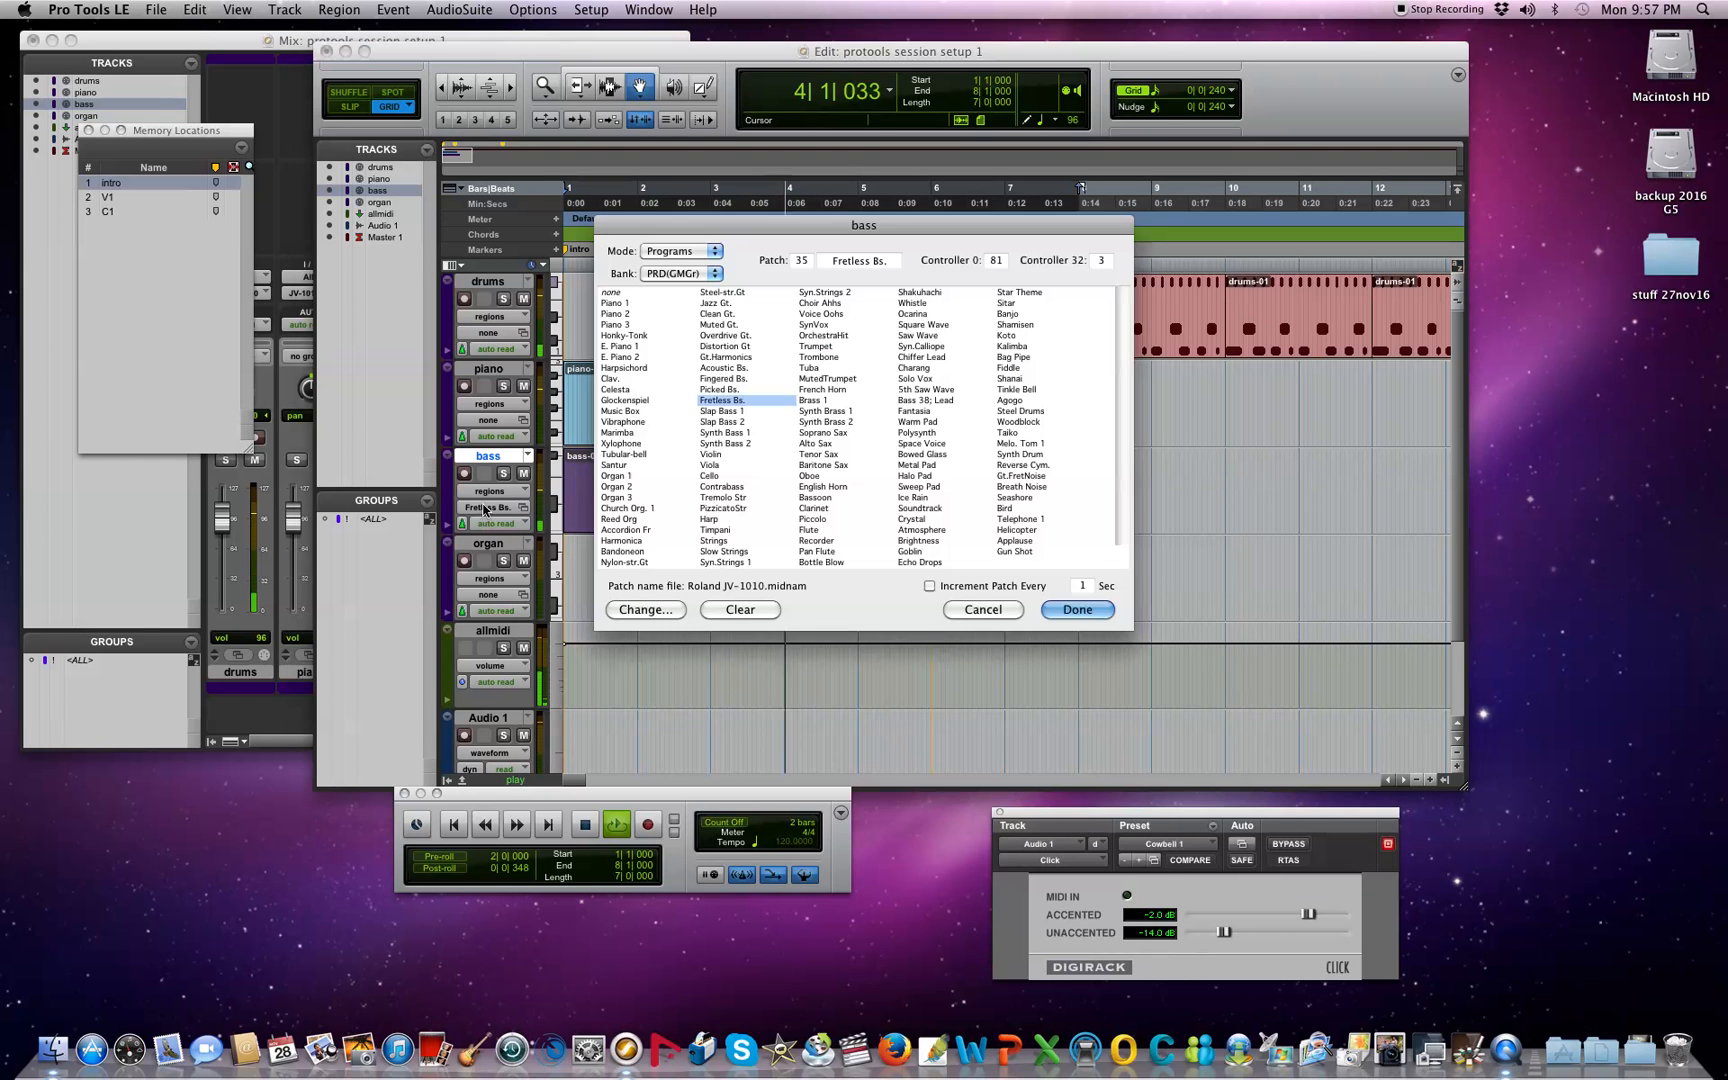
click(726, 412)
click(733, 422)
click(736, 433)
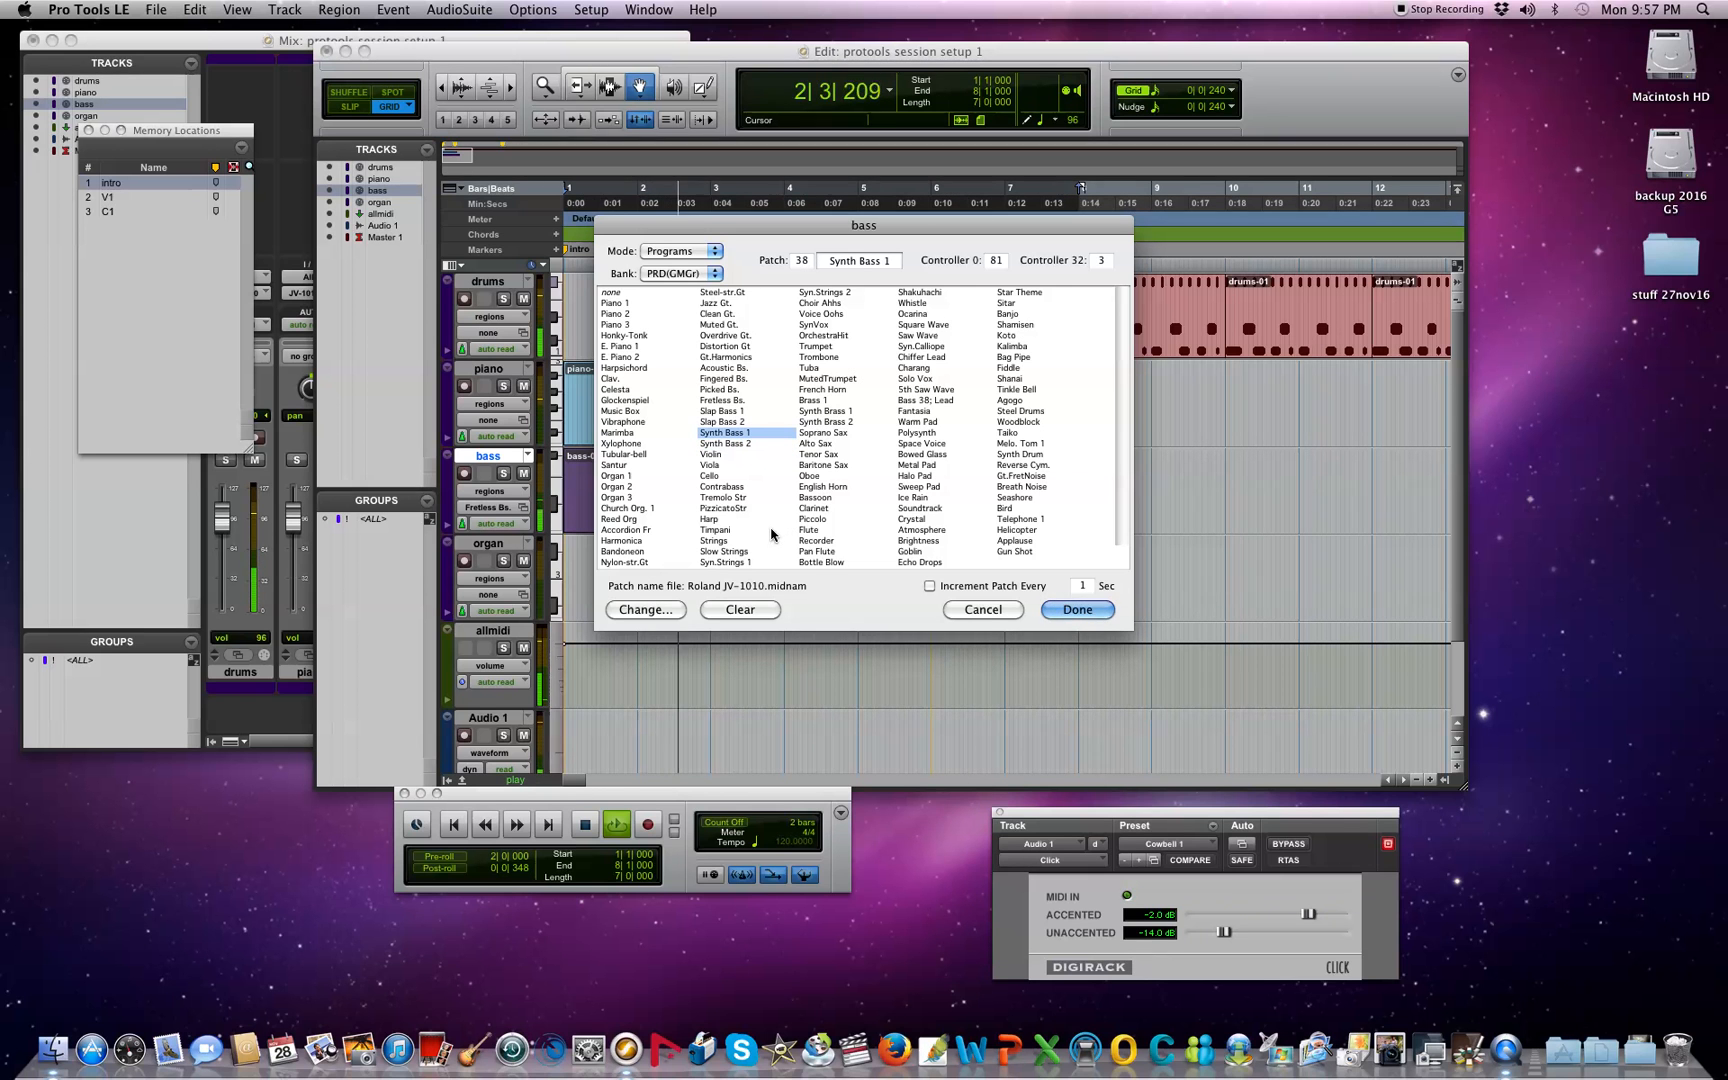
click(1077, 609)
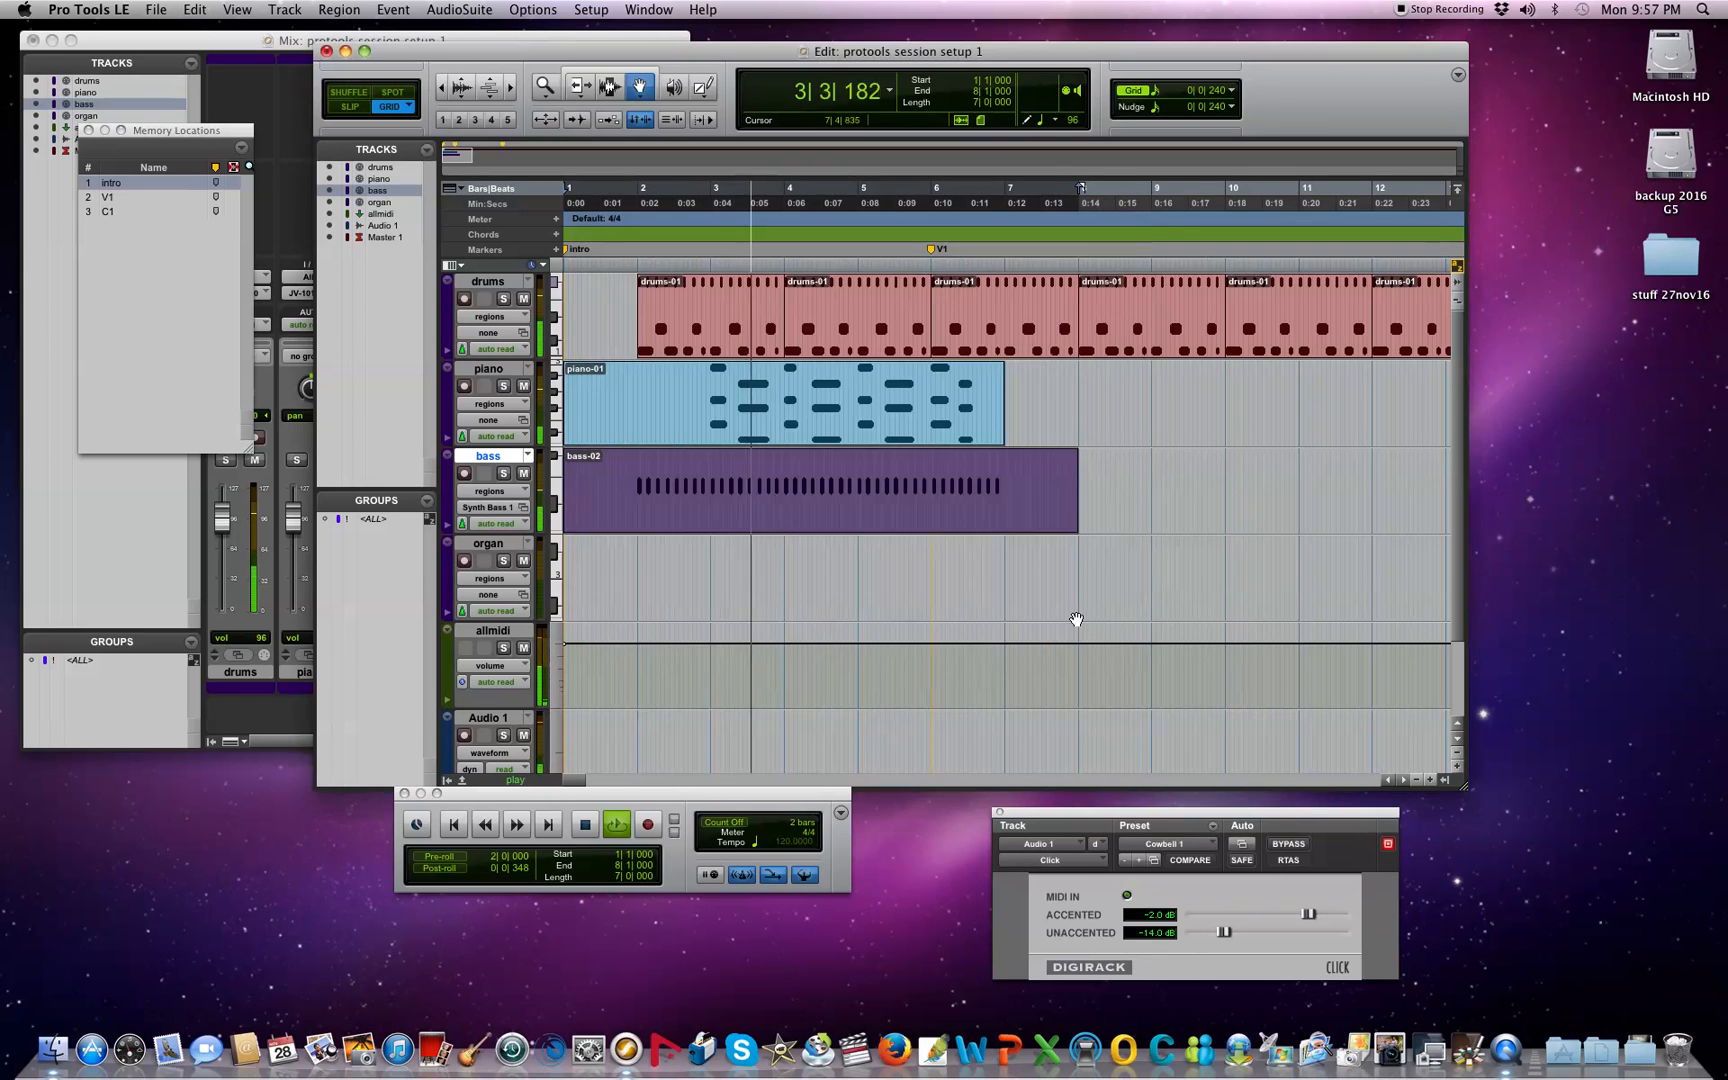
Step: Inspect the Quantize options for the bass region without applying them, and stop playback
click(885, 487)
right_click(884, 485)
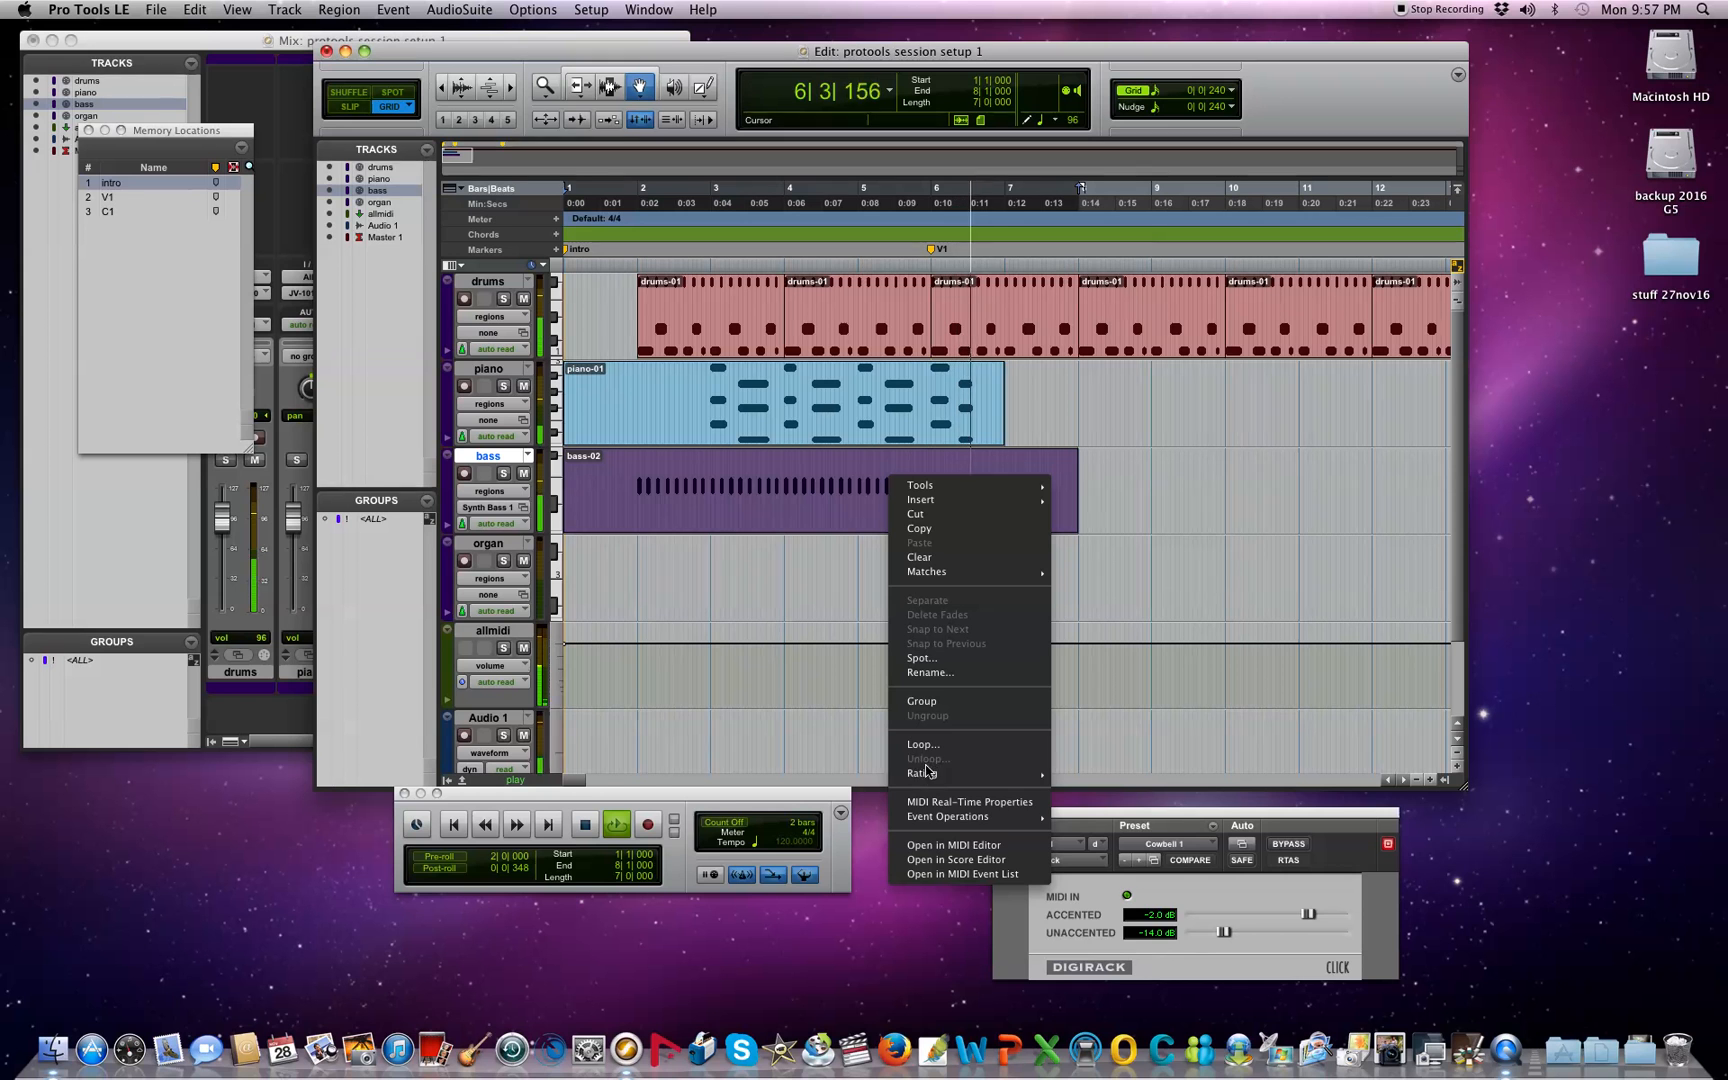
mouse_move(932, 810)
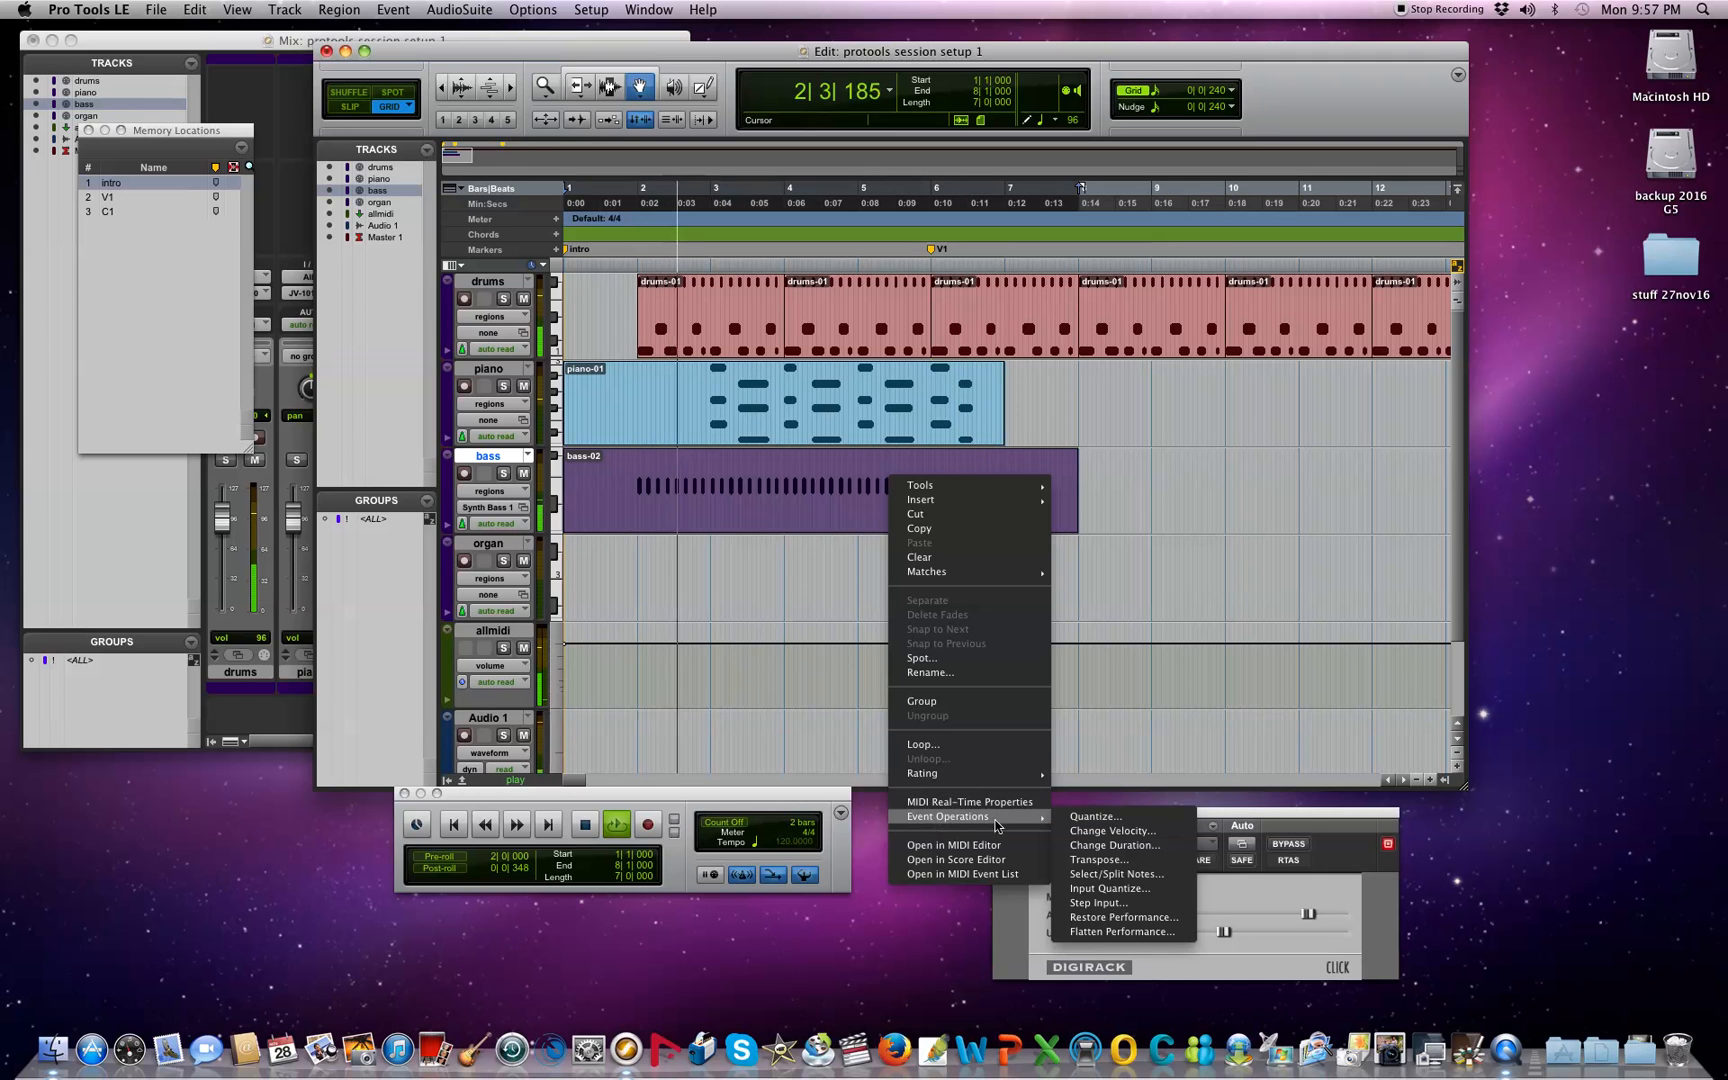
click(1121, 820)
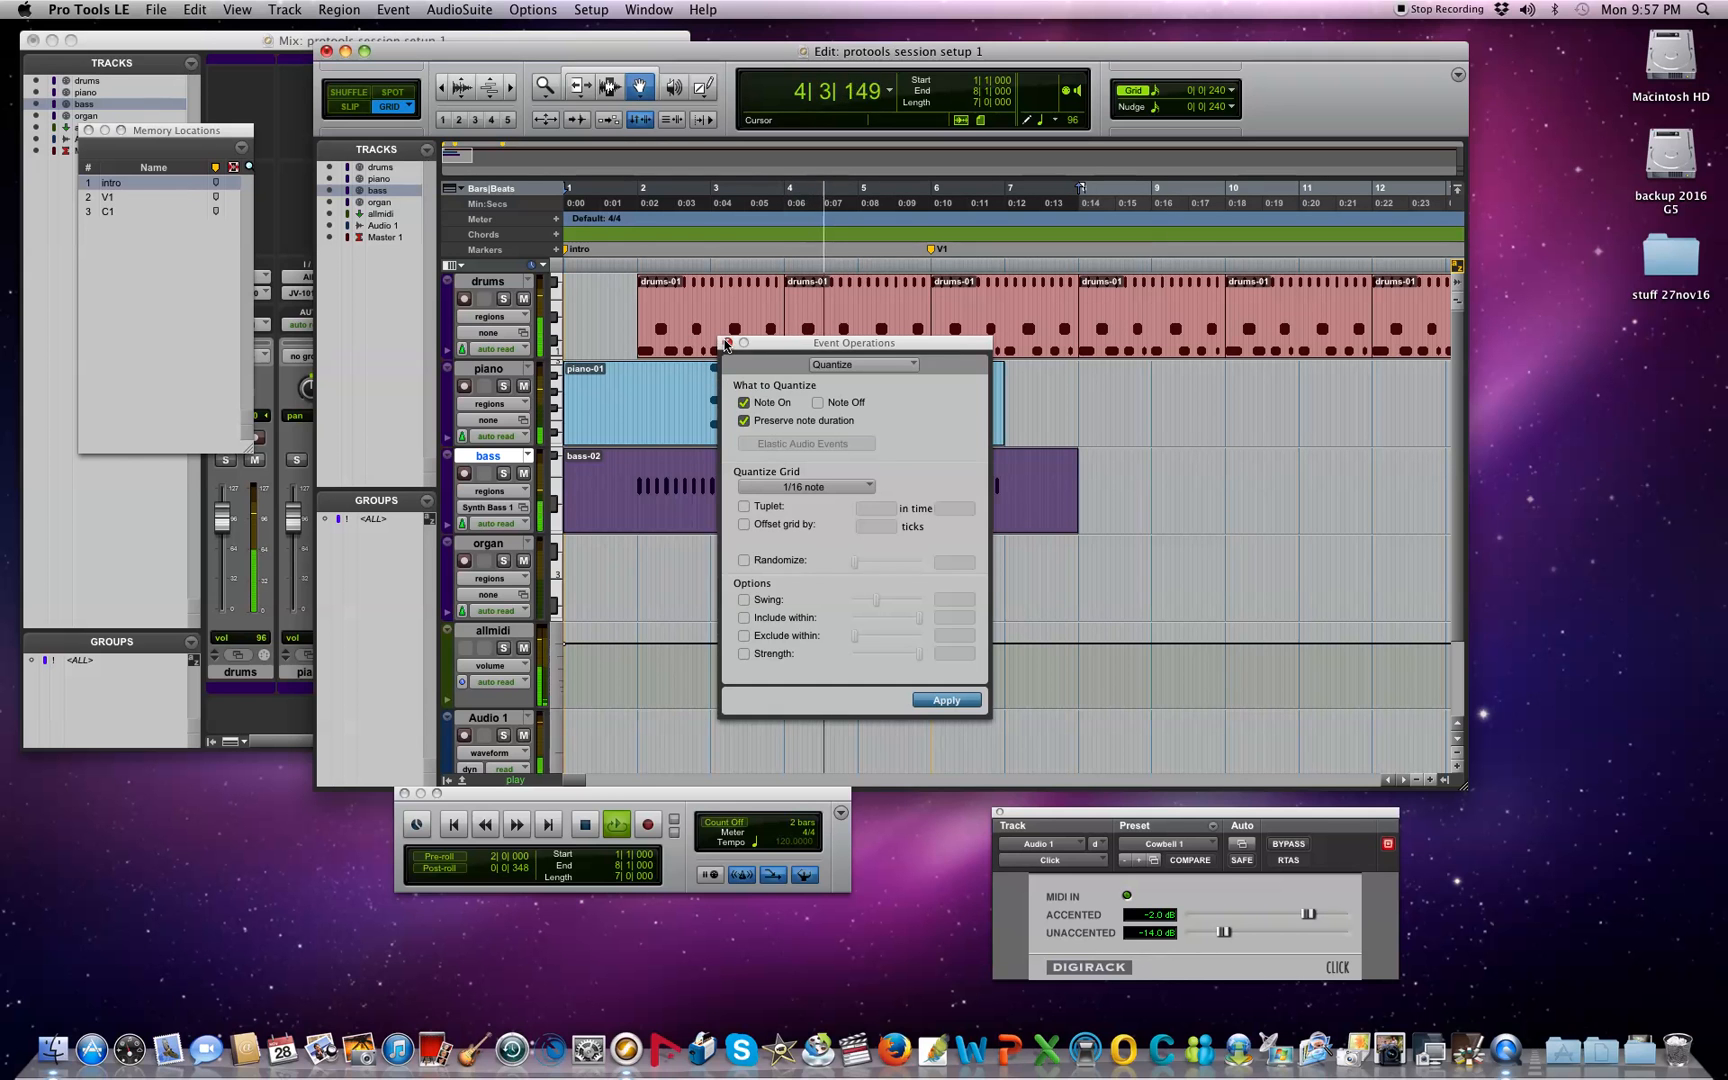
click(728, 343)
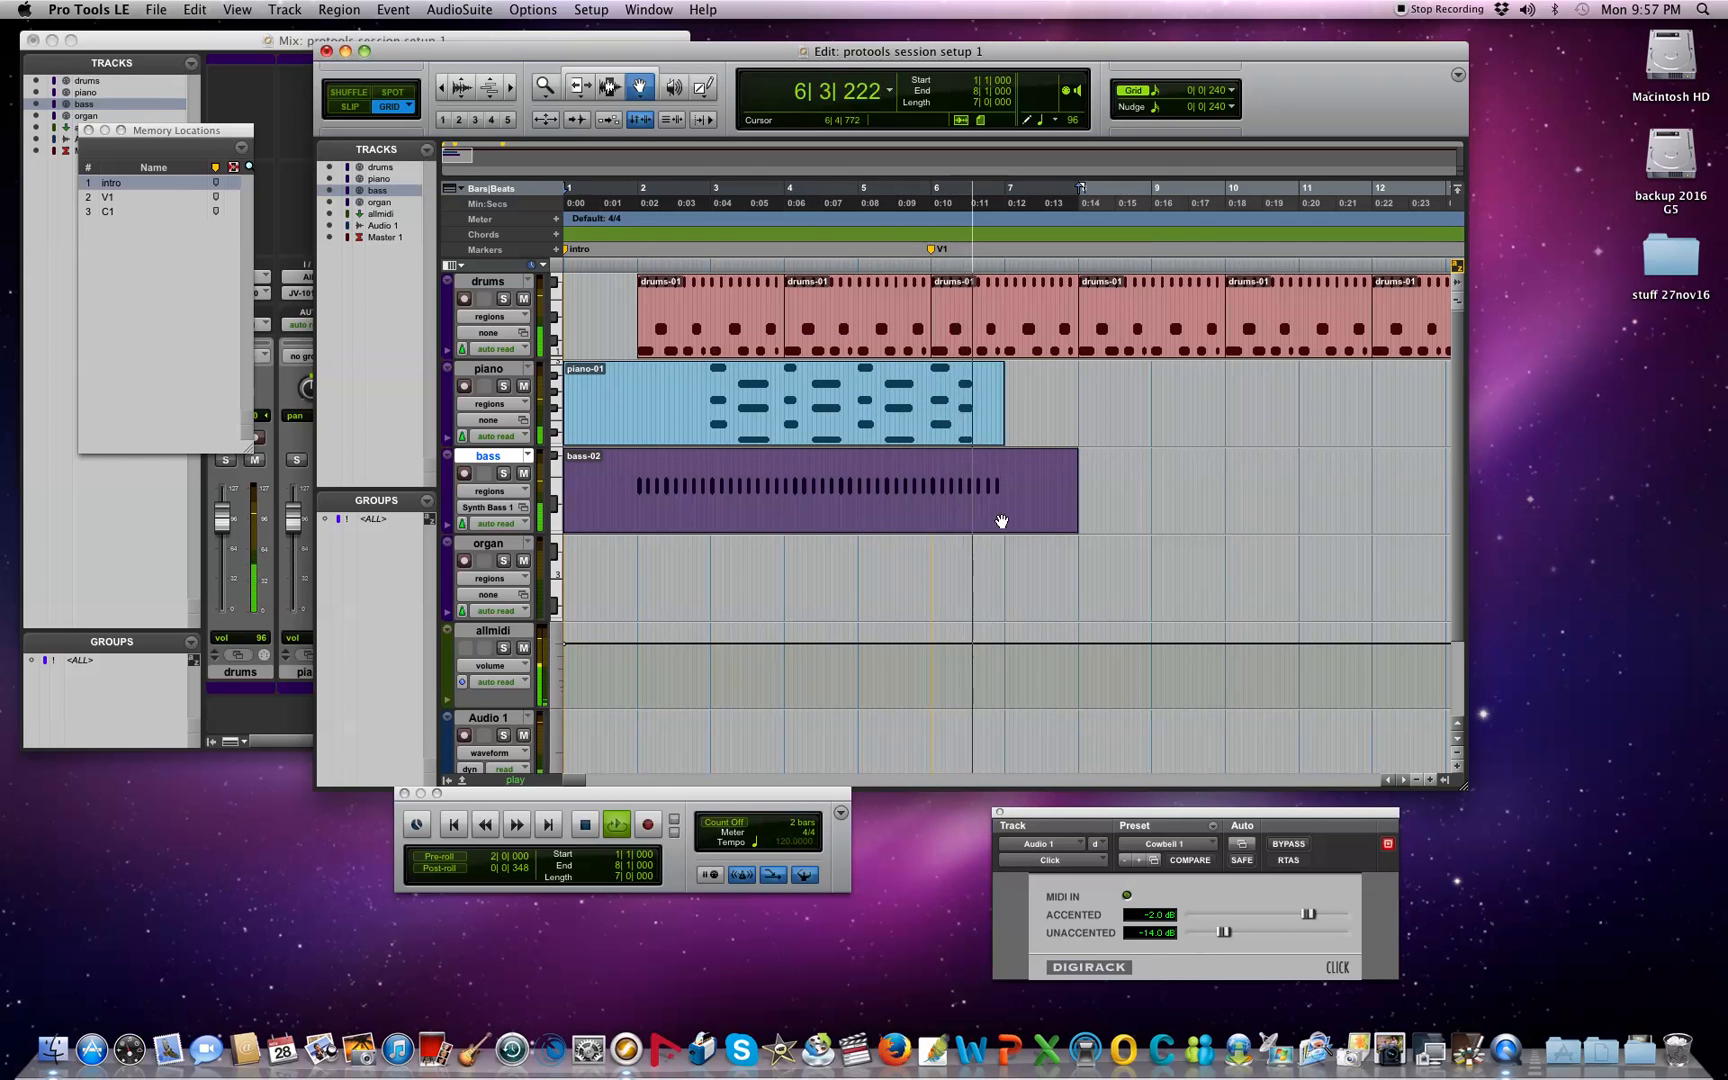
key(space)
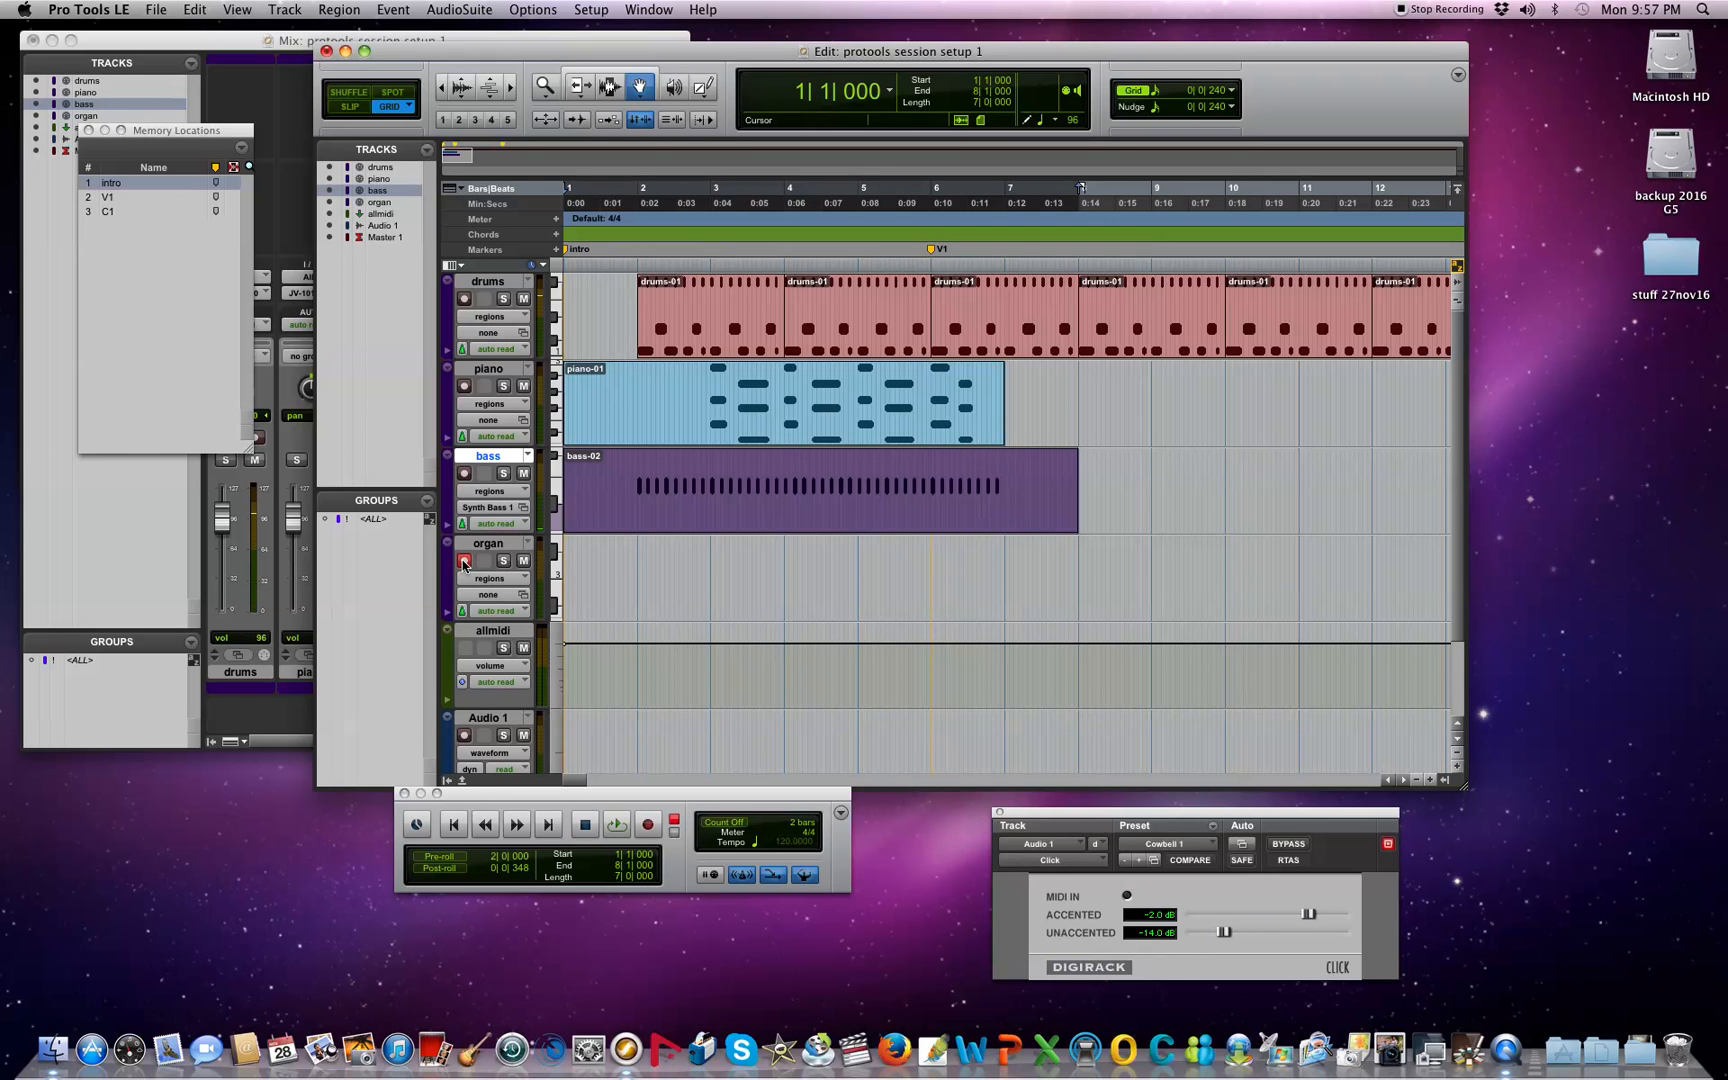
Step: Open the organ track's patch list and audition Soap Opera and Organizer from the User bank
click(495, 596)
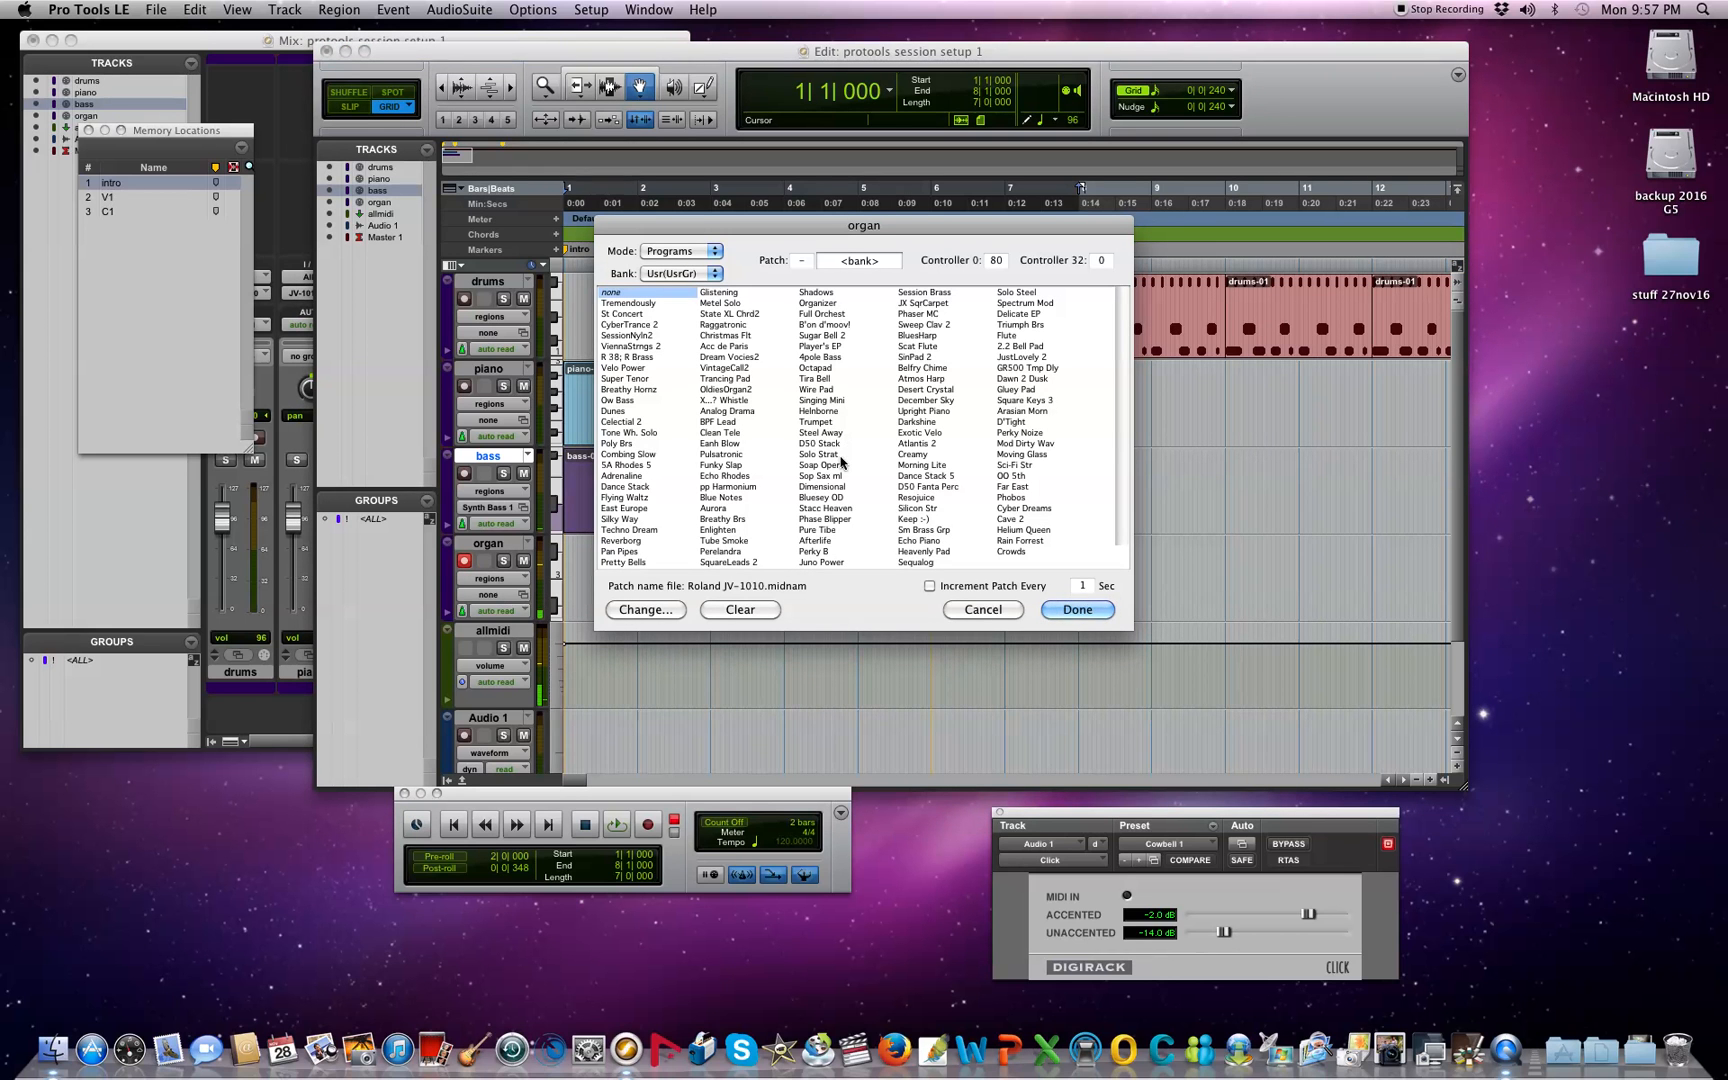
click(841, 465)
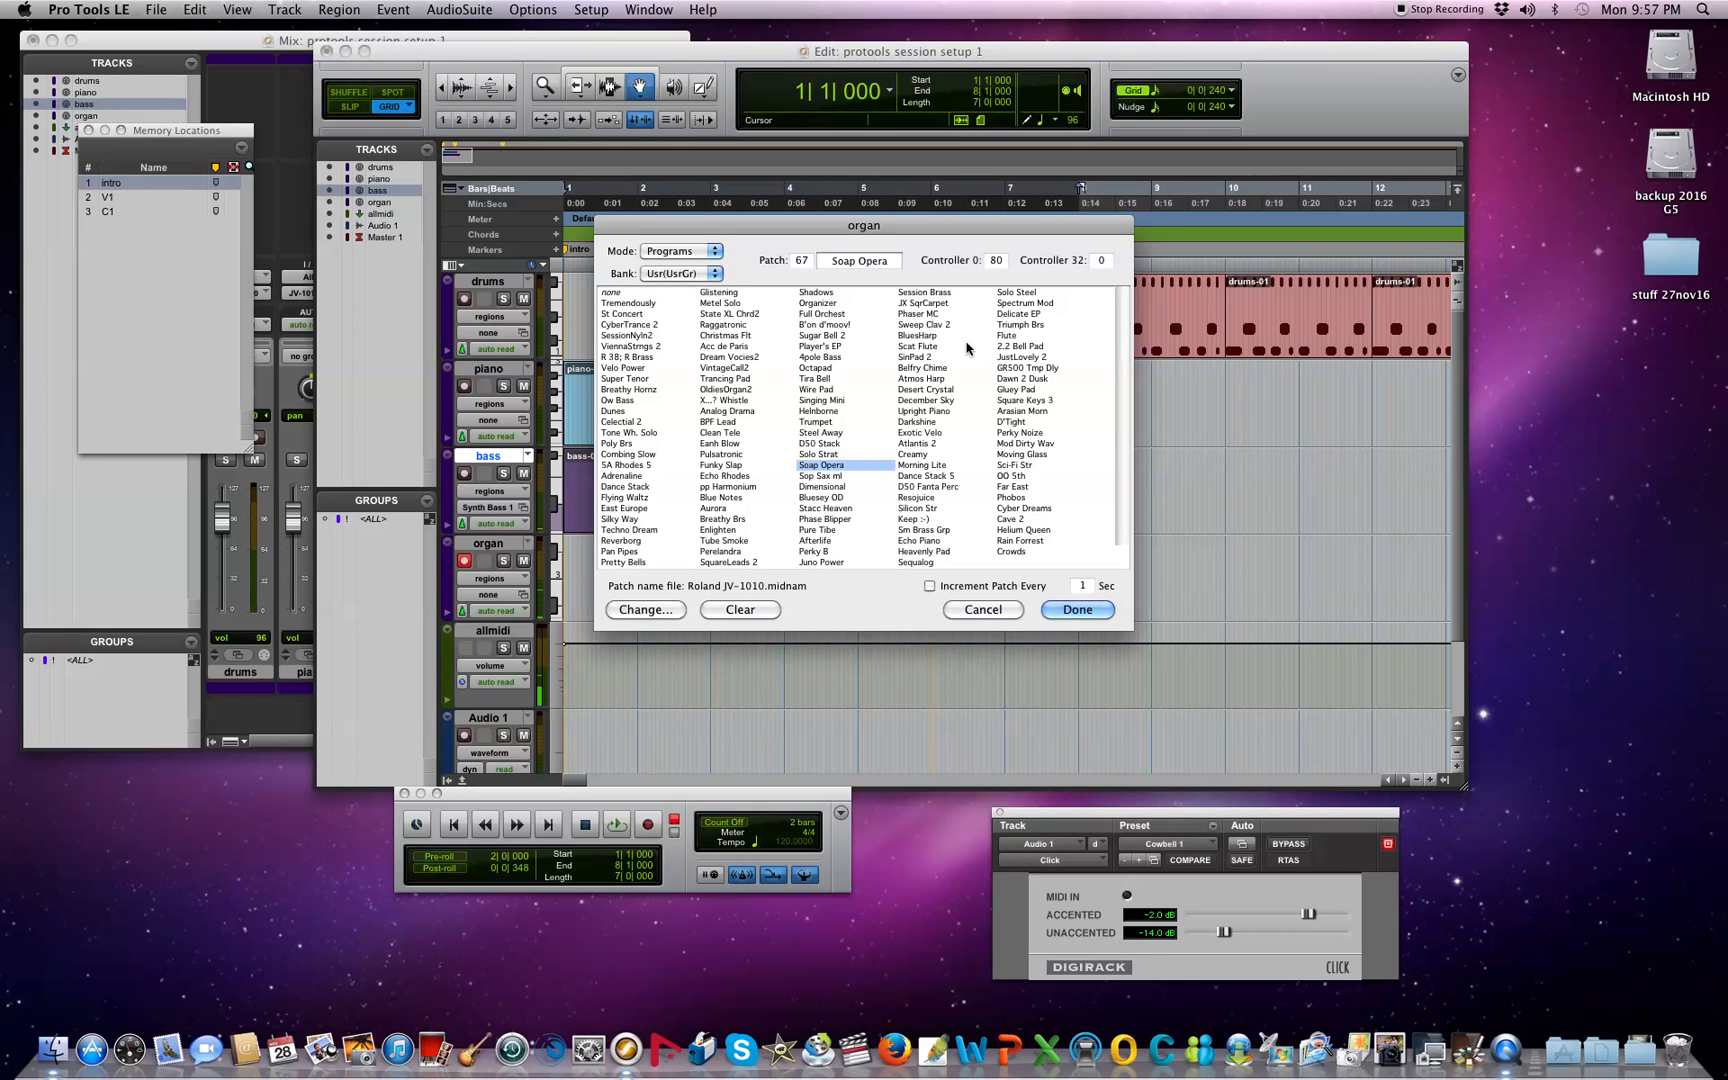
click(855, 305)
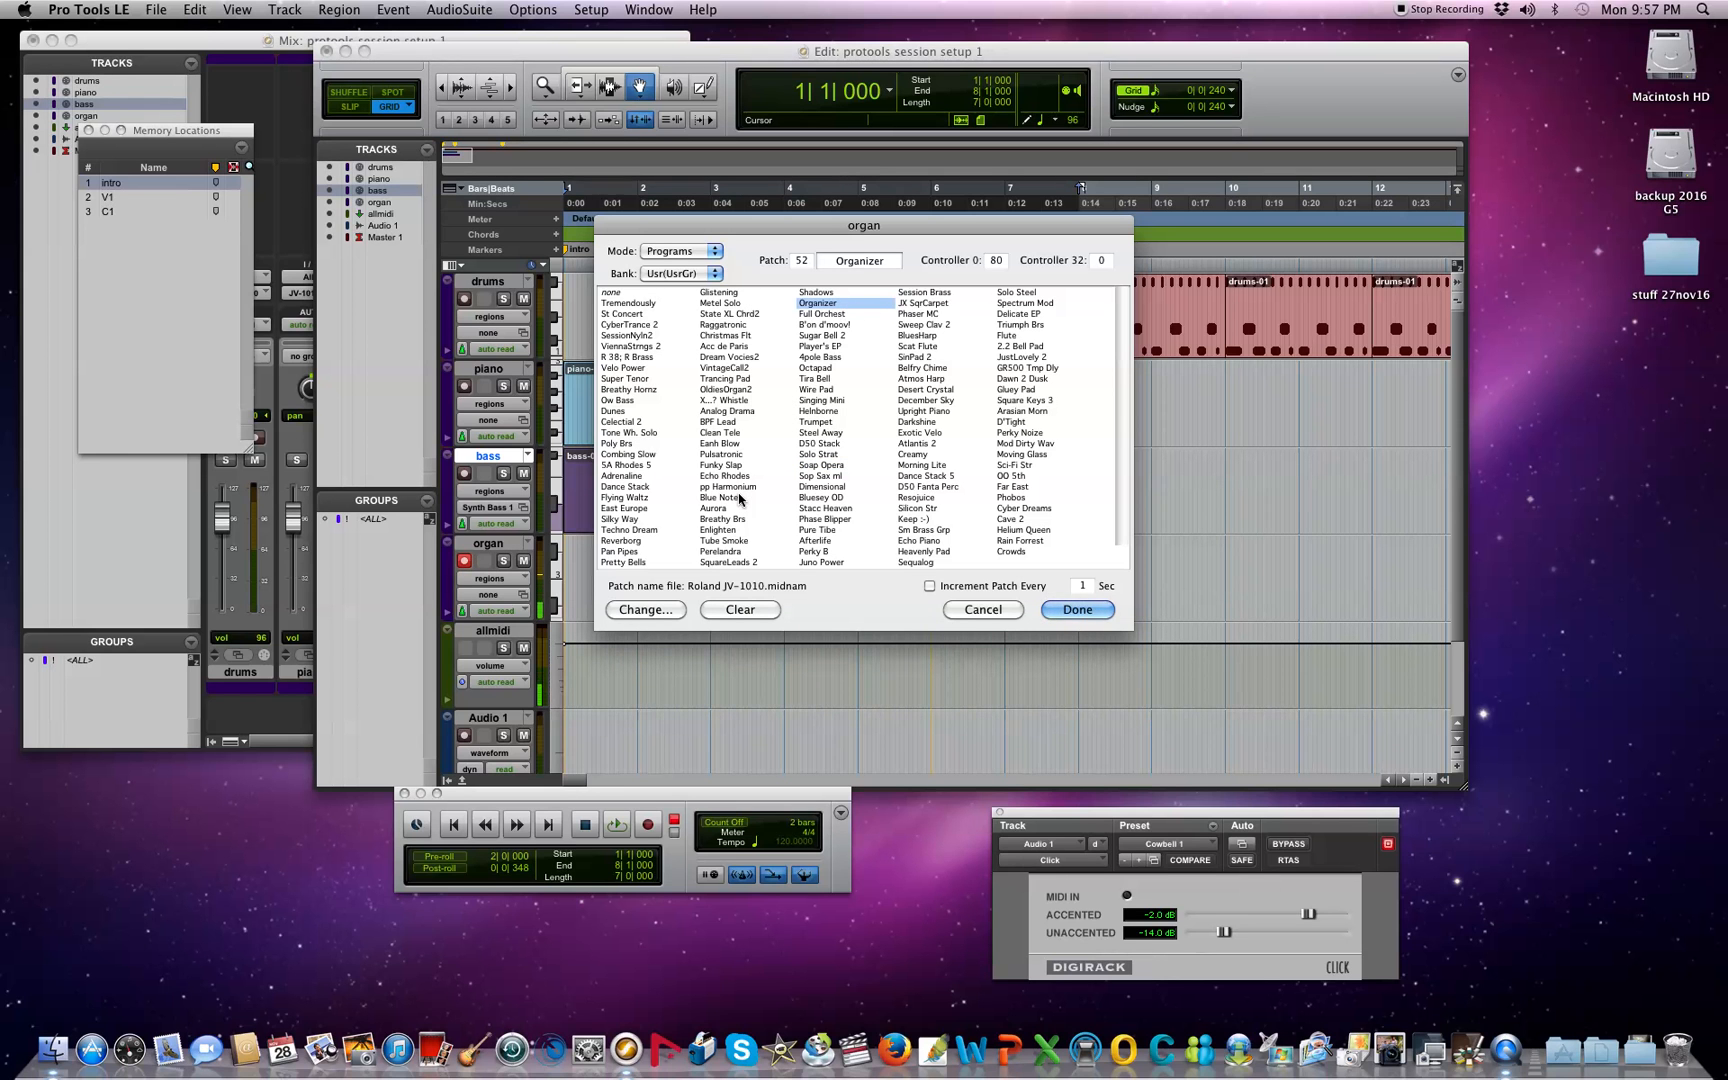
Step: Switch the organ track's patch bank to PR-D (GM Group) and audition OrchestraHit, Piccolo and Cello
click(716, 276)
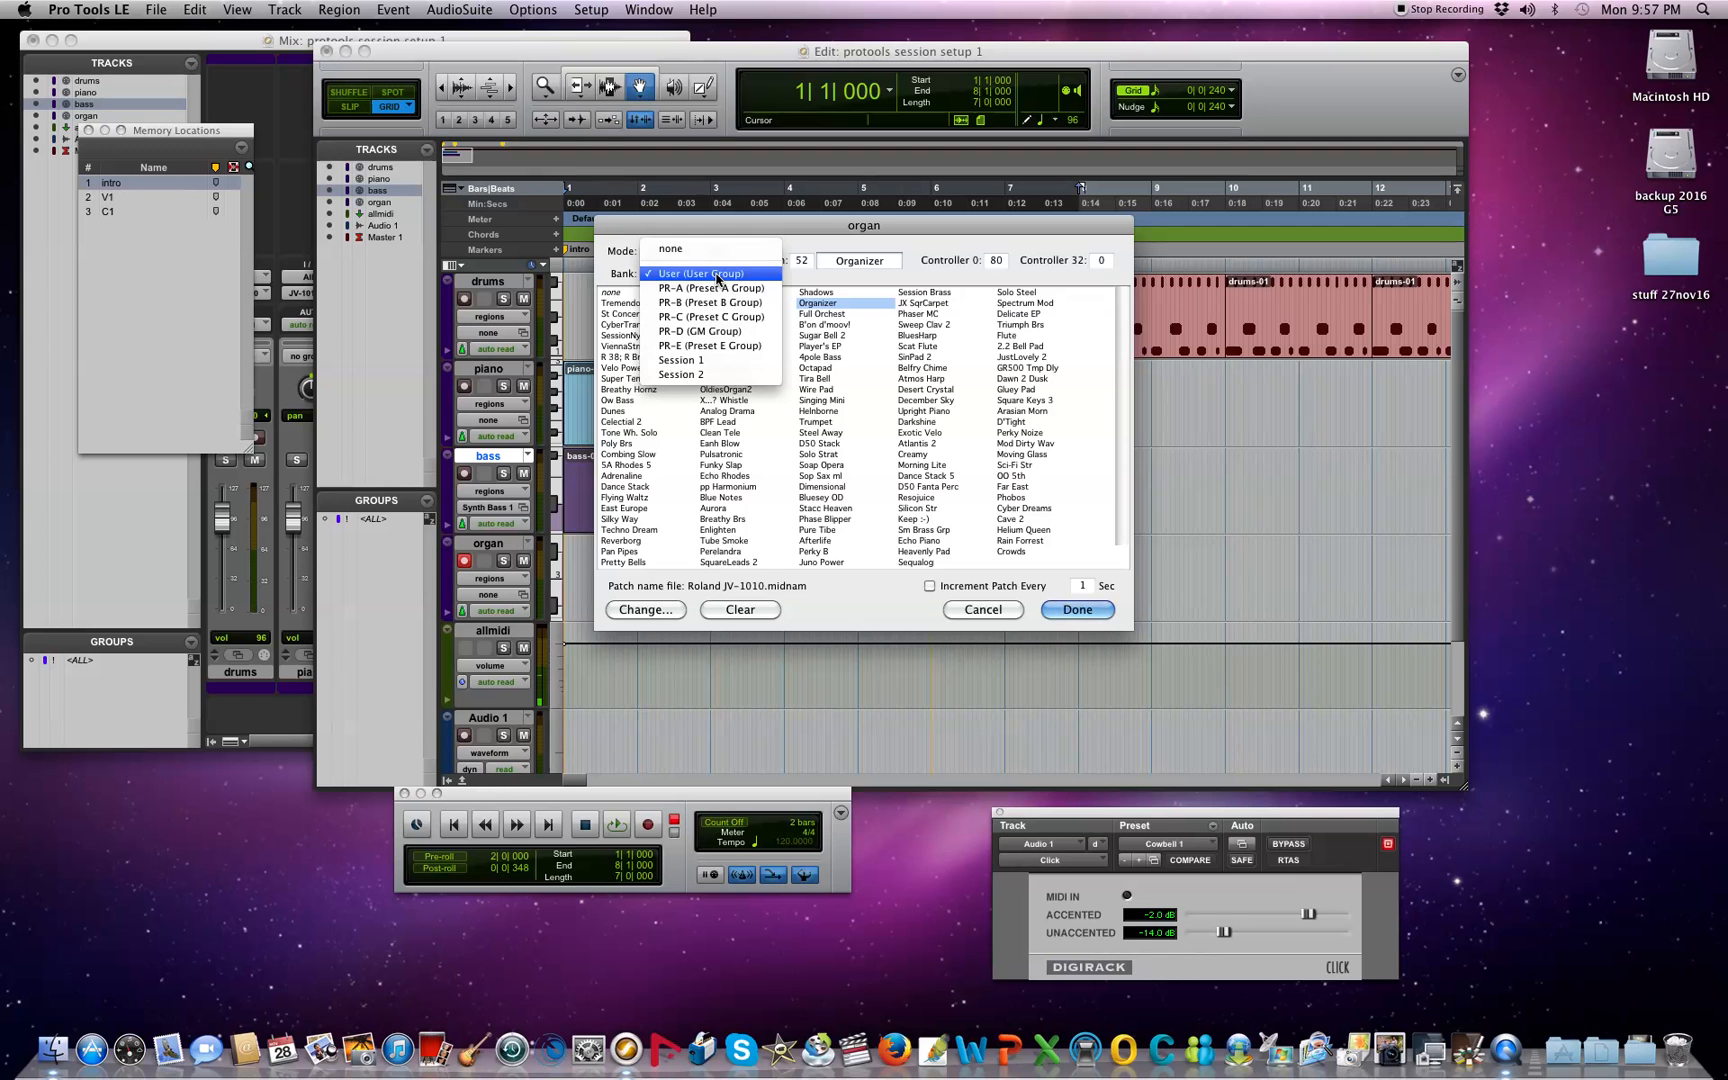
click(722, 339)
click(807, 338)
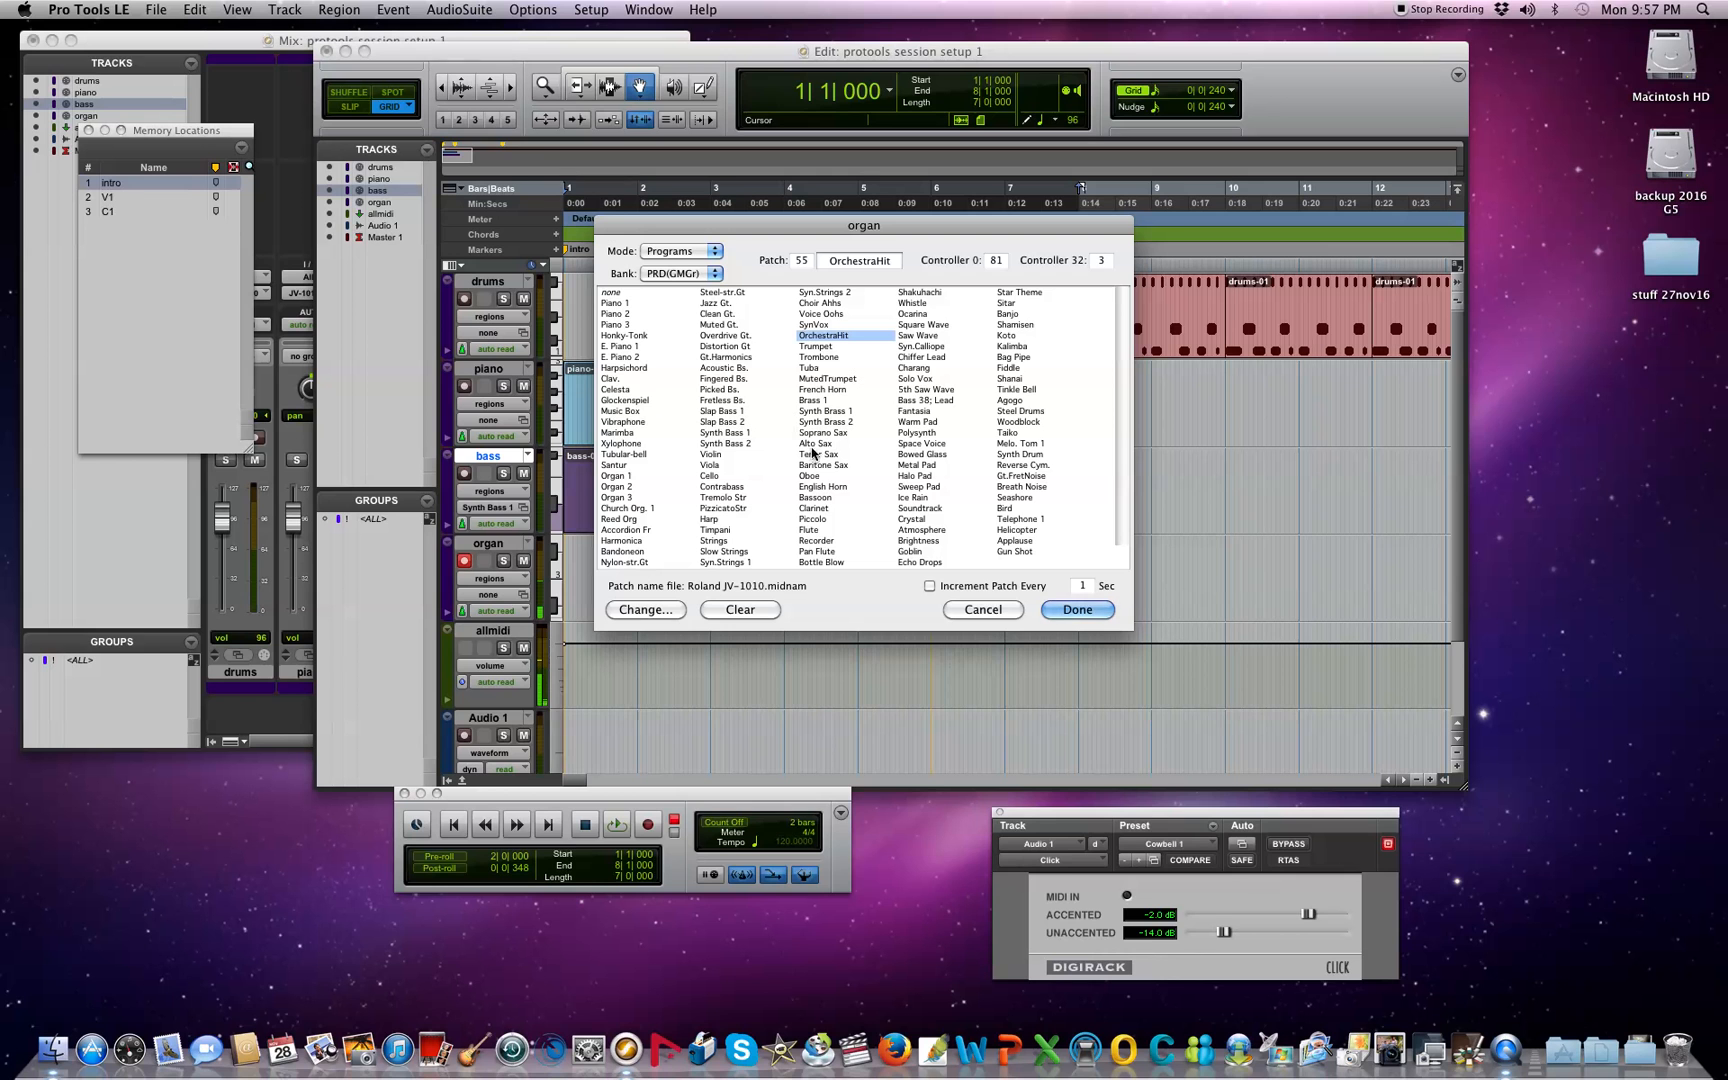
click(811, 519)
click(753, 480)
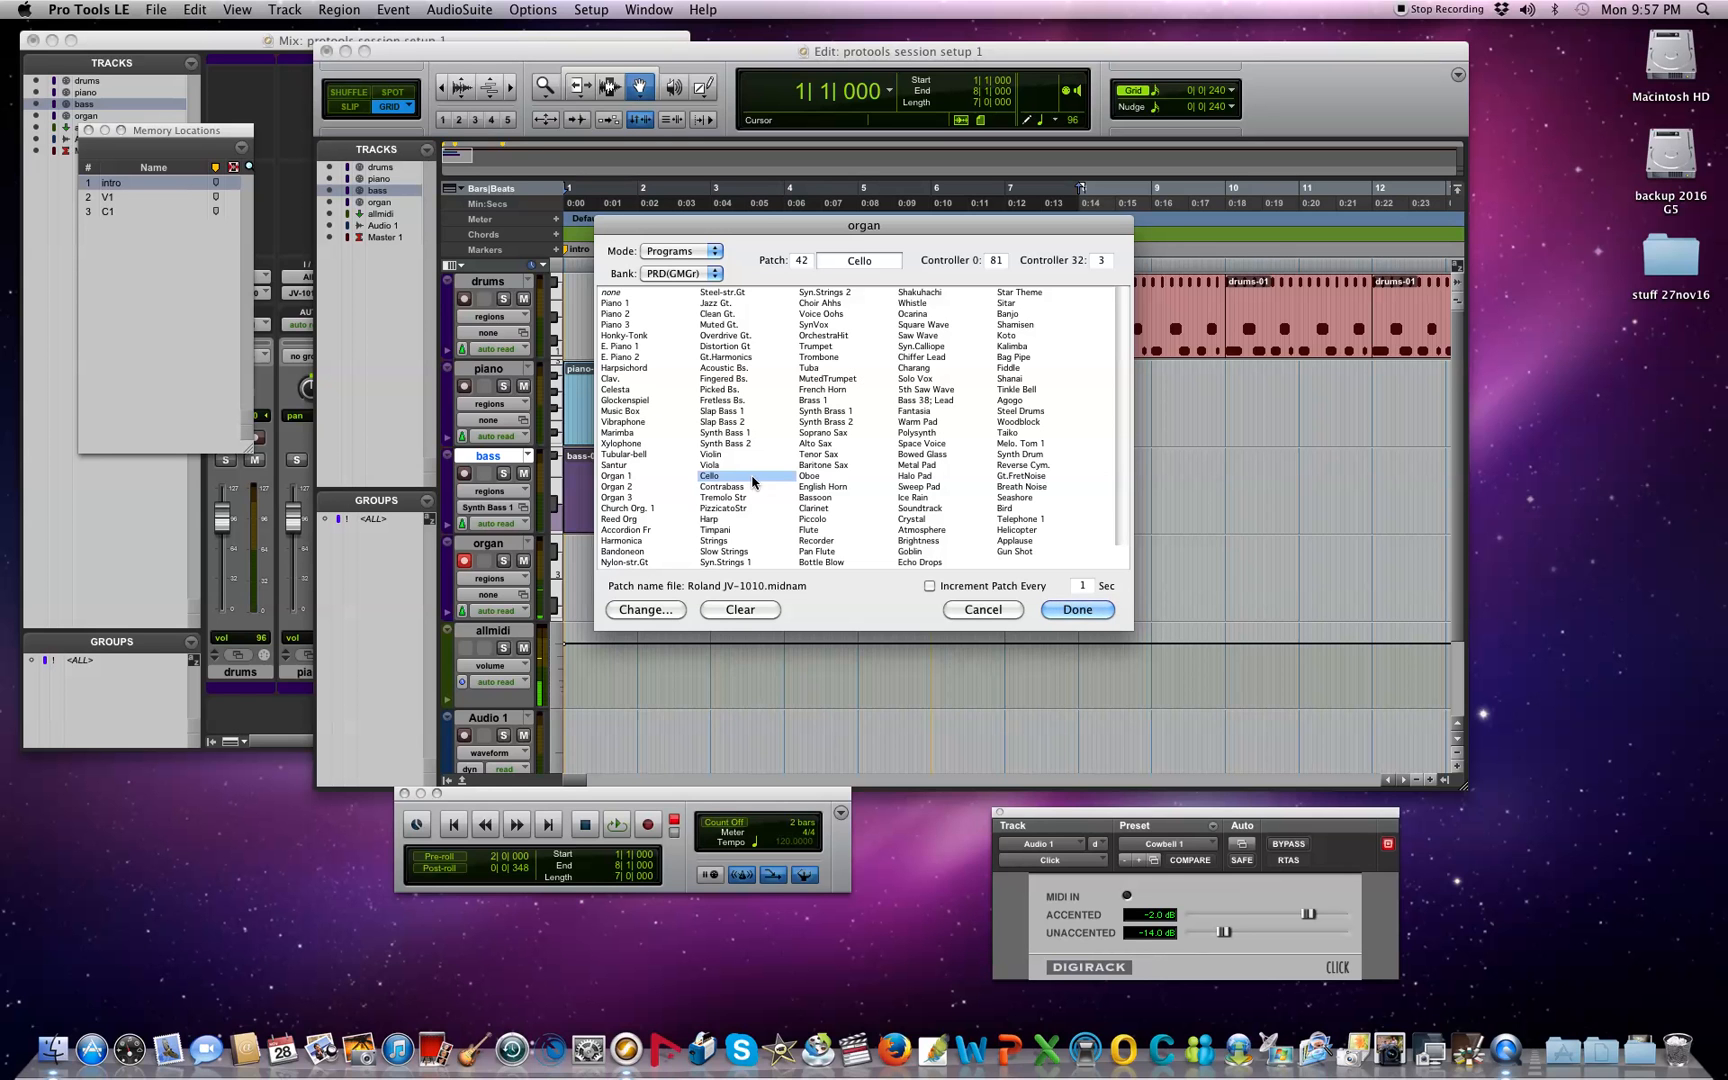
Step: Compare the Organ 1, Organ 2 and Organ 3 patches and assign Organ 1 to the organ track
click(657, 476)
click(660, 487)
click(660, 498)
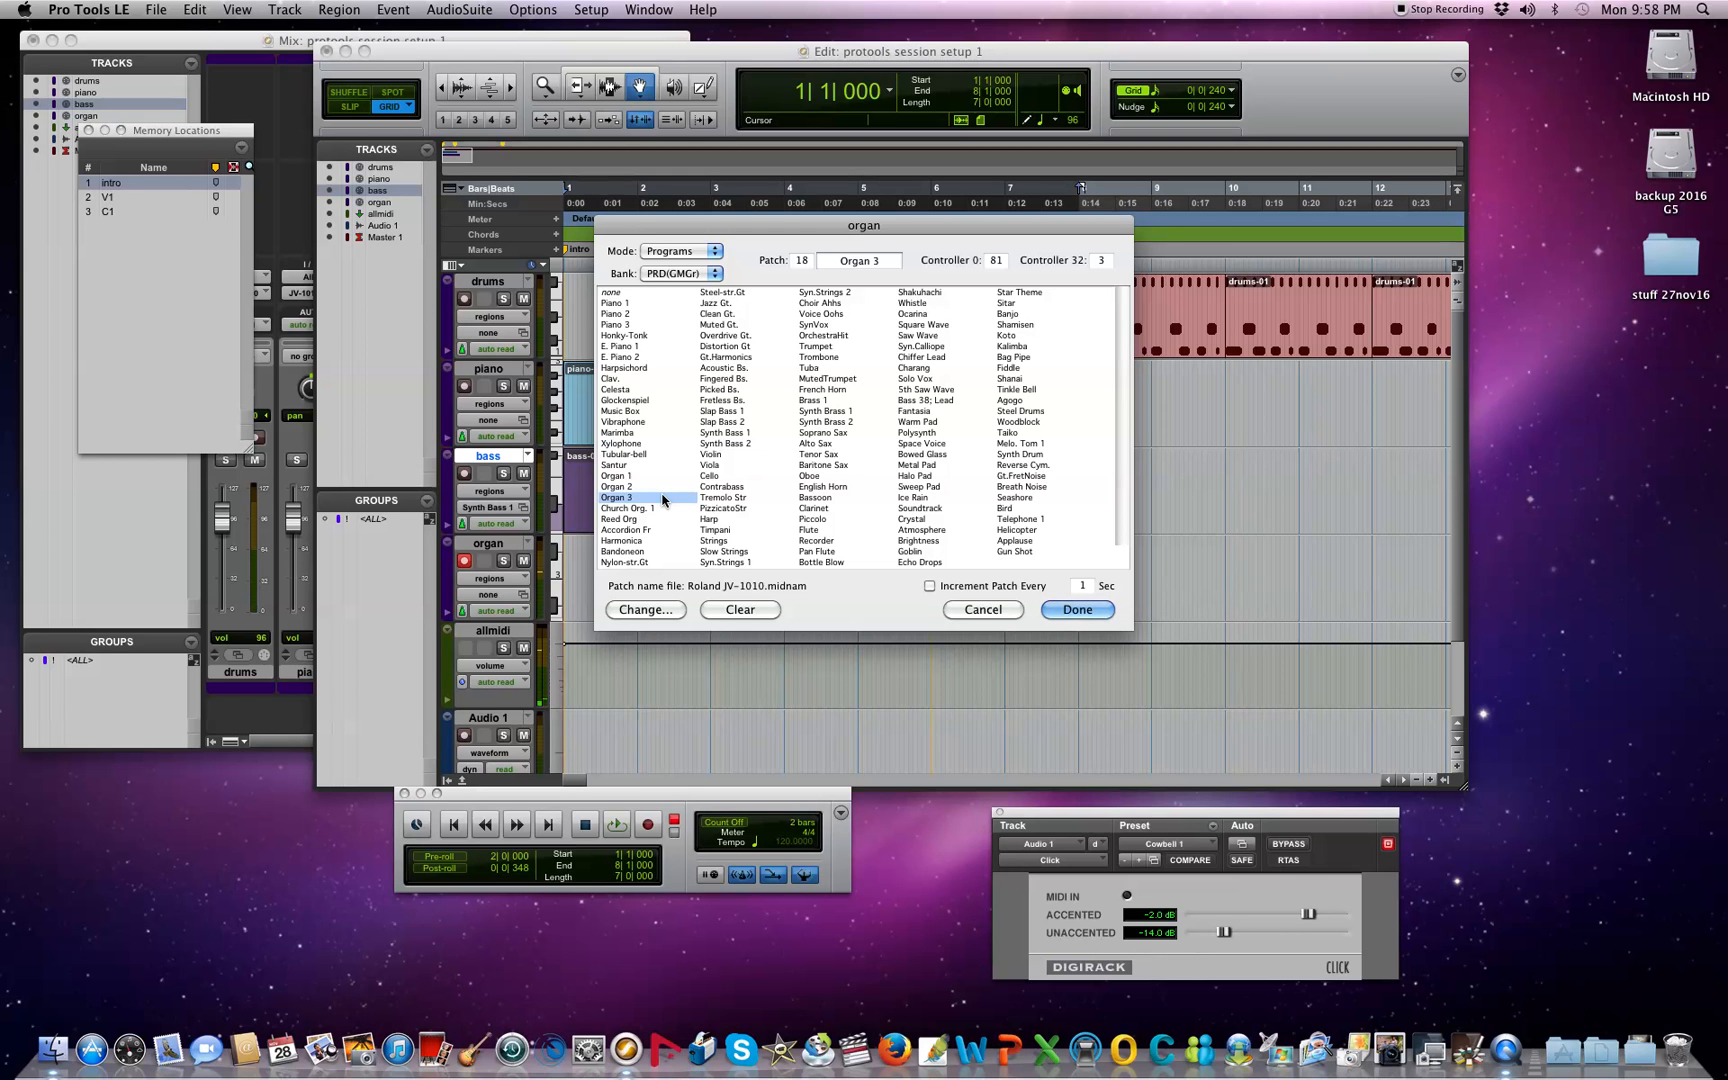
click(663, 478)
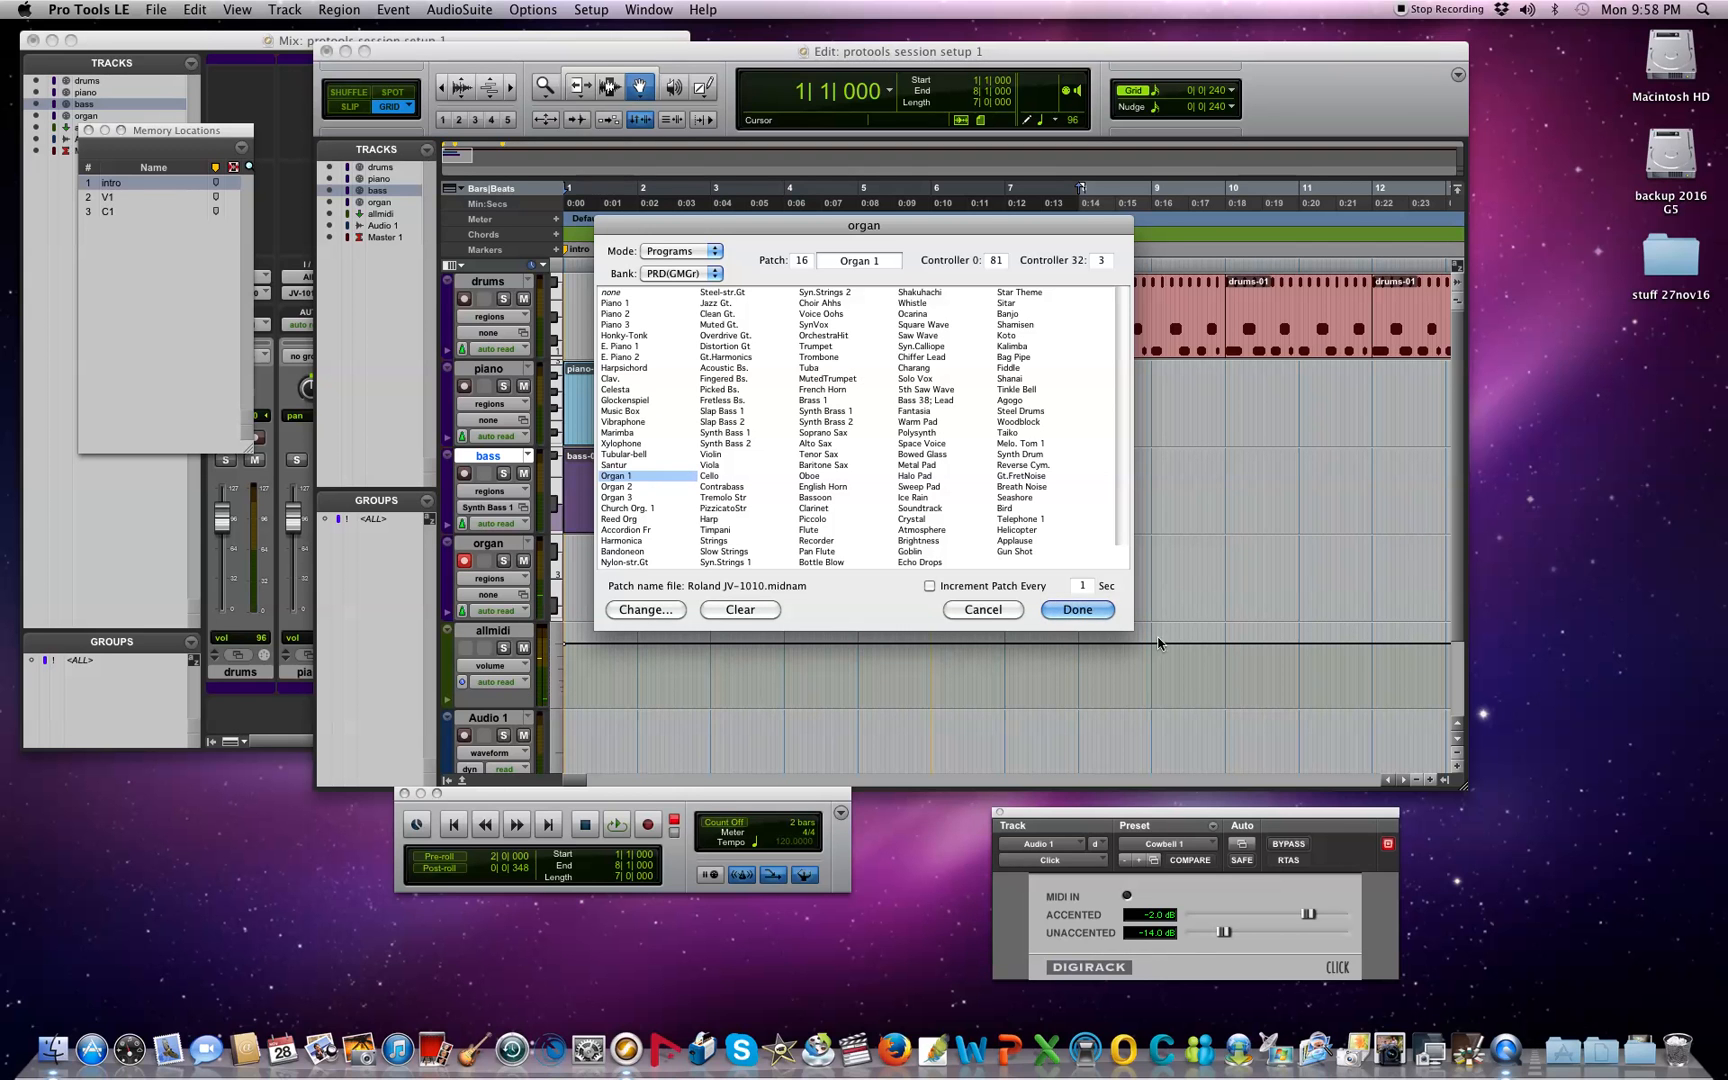
click(1077, 610)
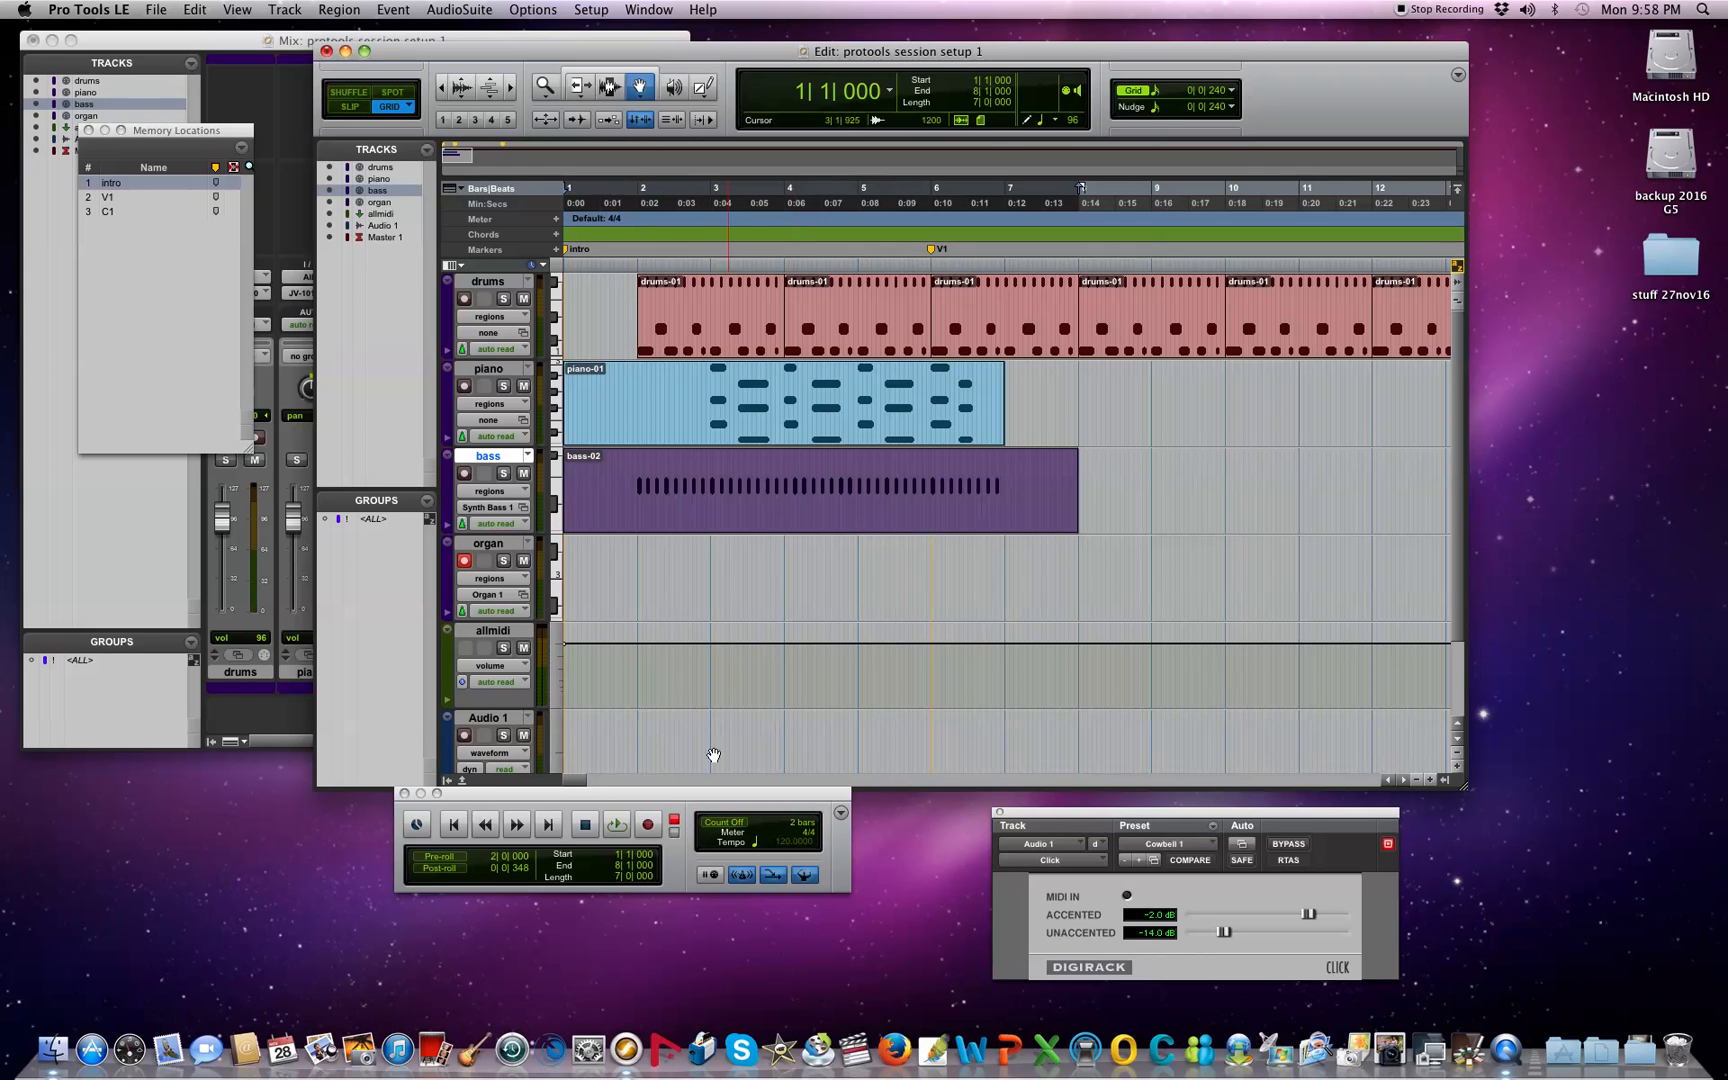
Step: Record a first take on the organ track from bar 1 and discard it
click(648, 824)
click(618, 826)
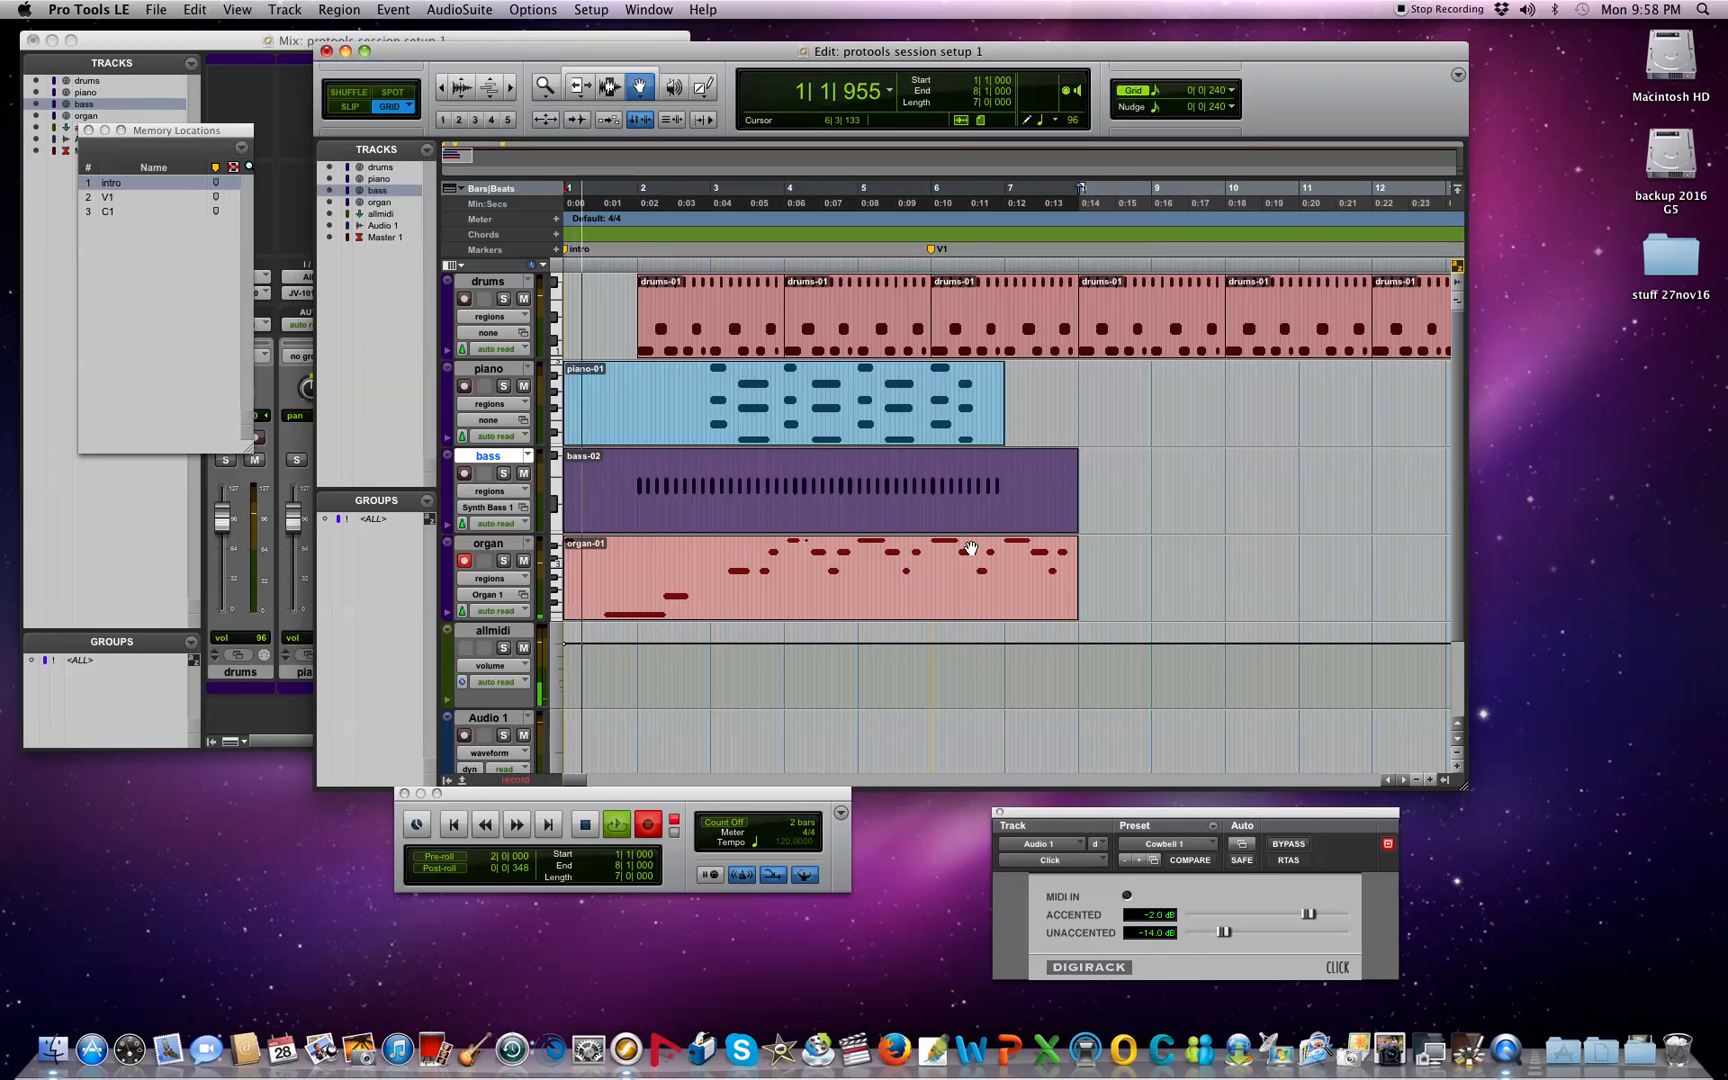
click(1034, 580)
key(Delete)
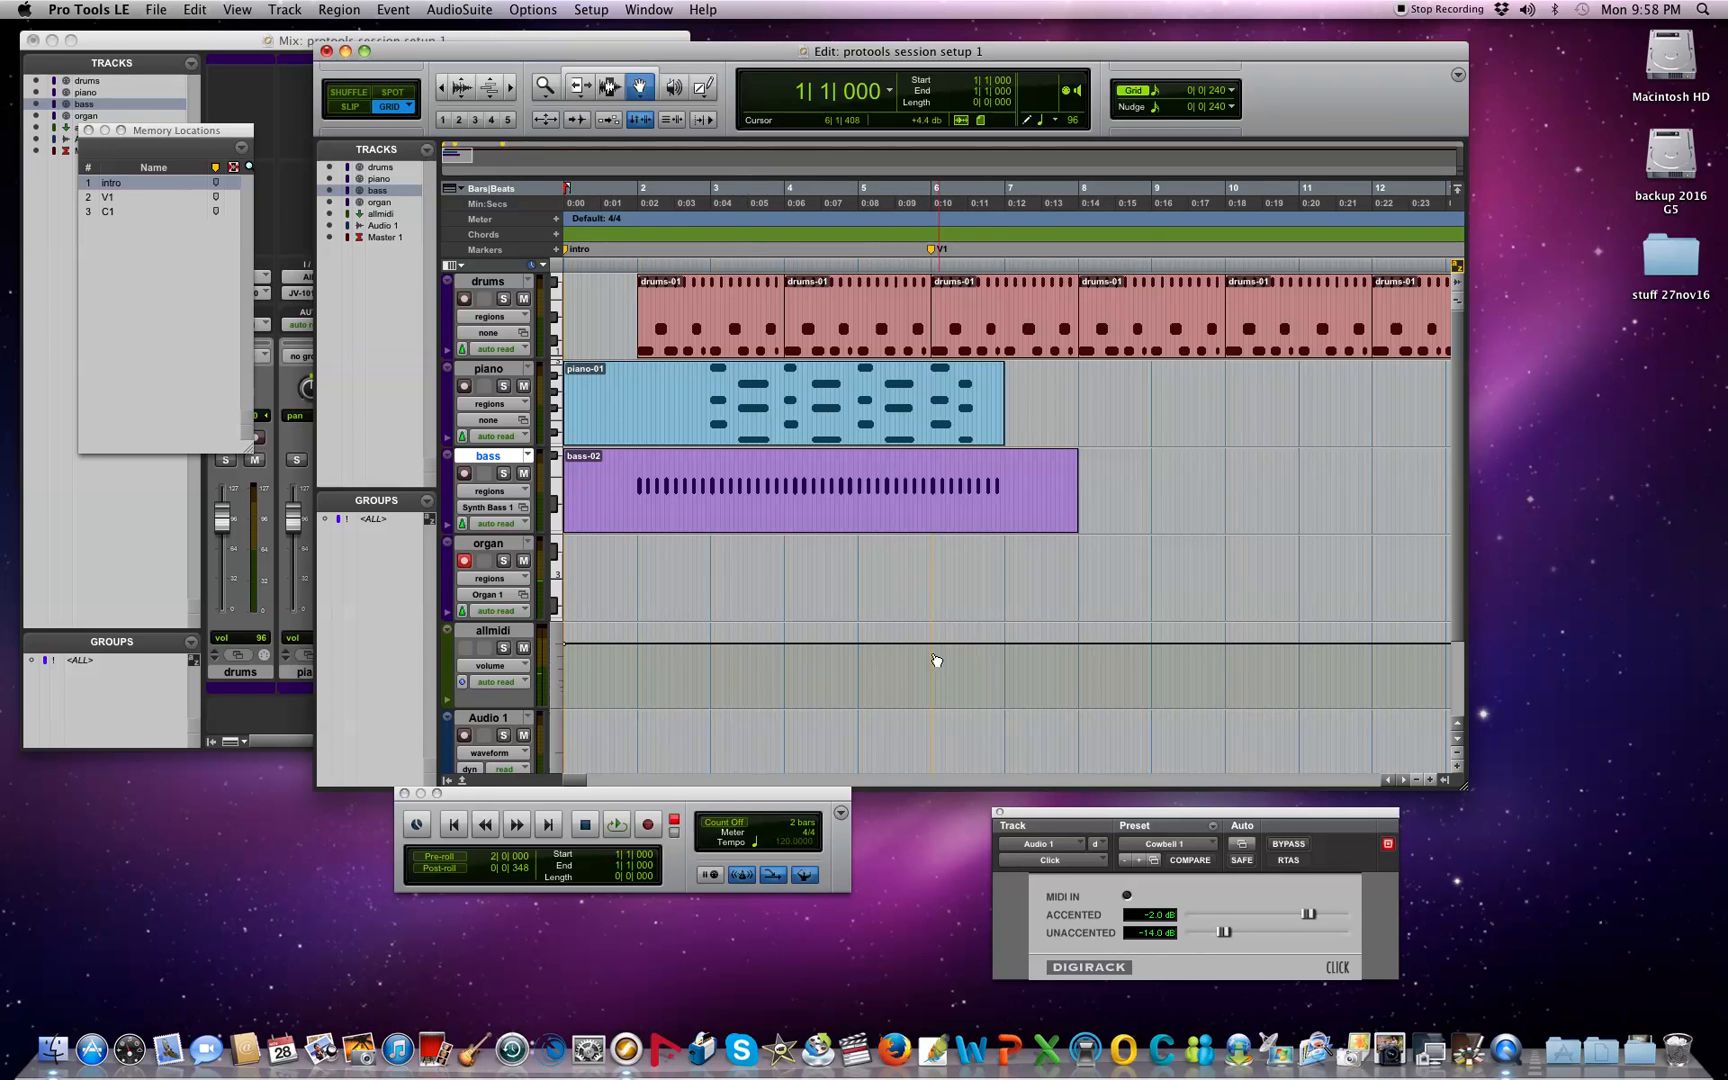
Step: Record a new part on the organ track from bar 1 to about bar 7 and stop recording
click(648, 825)
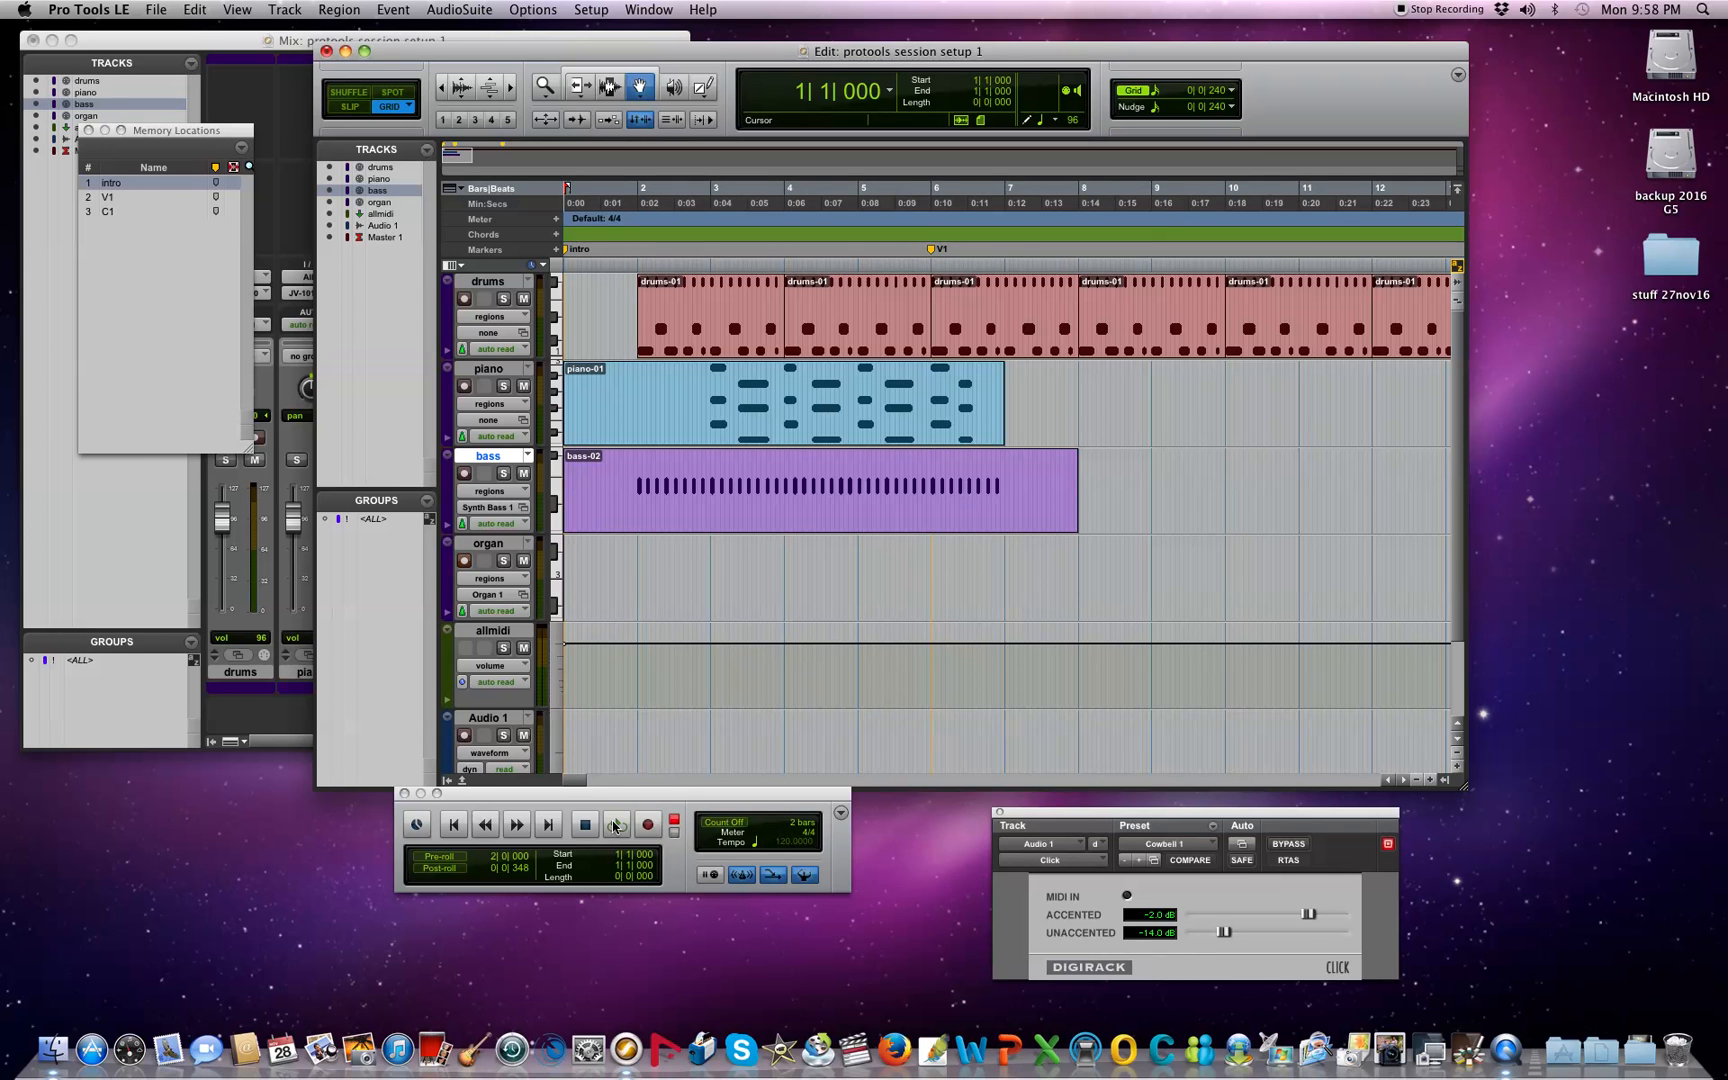
click(615, 825)
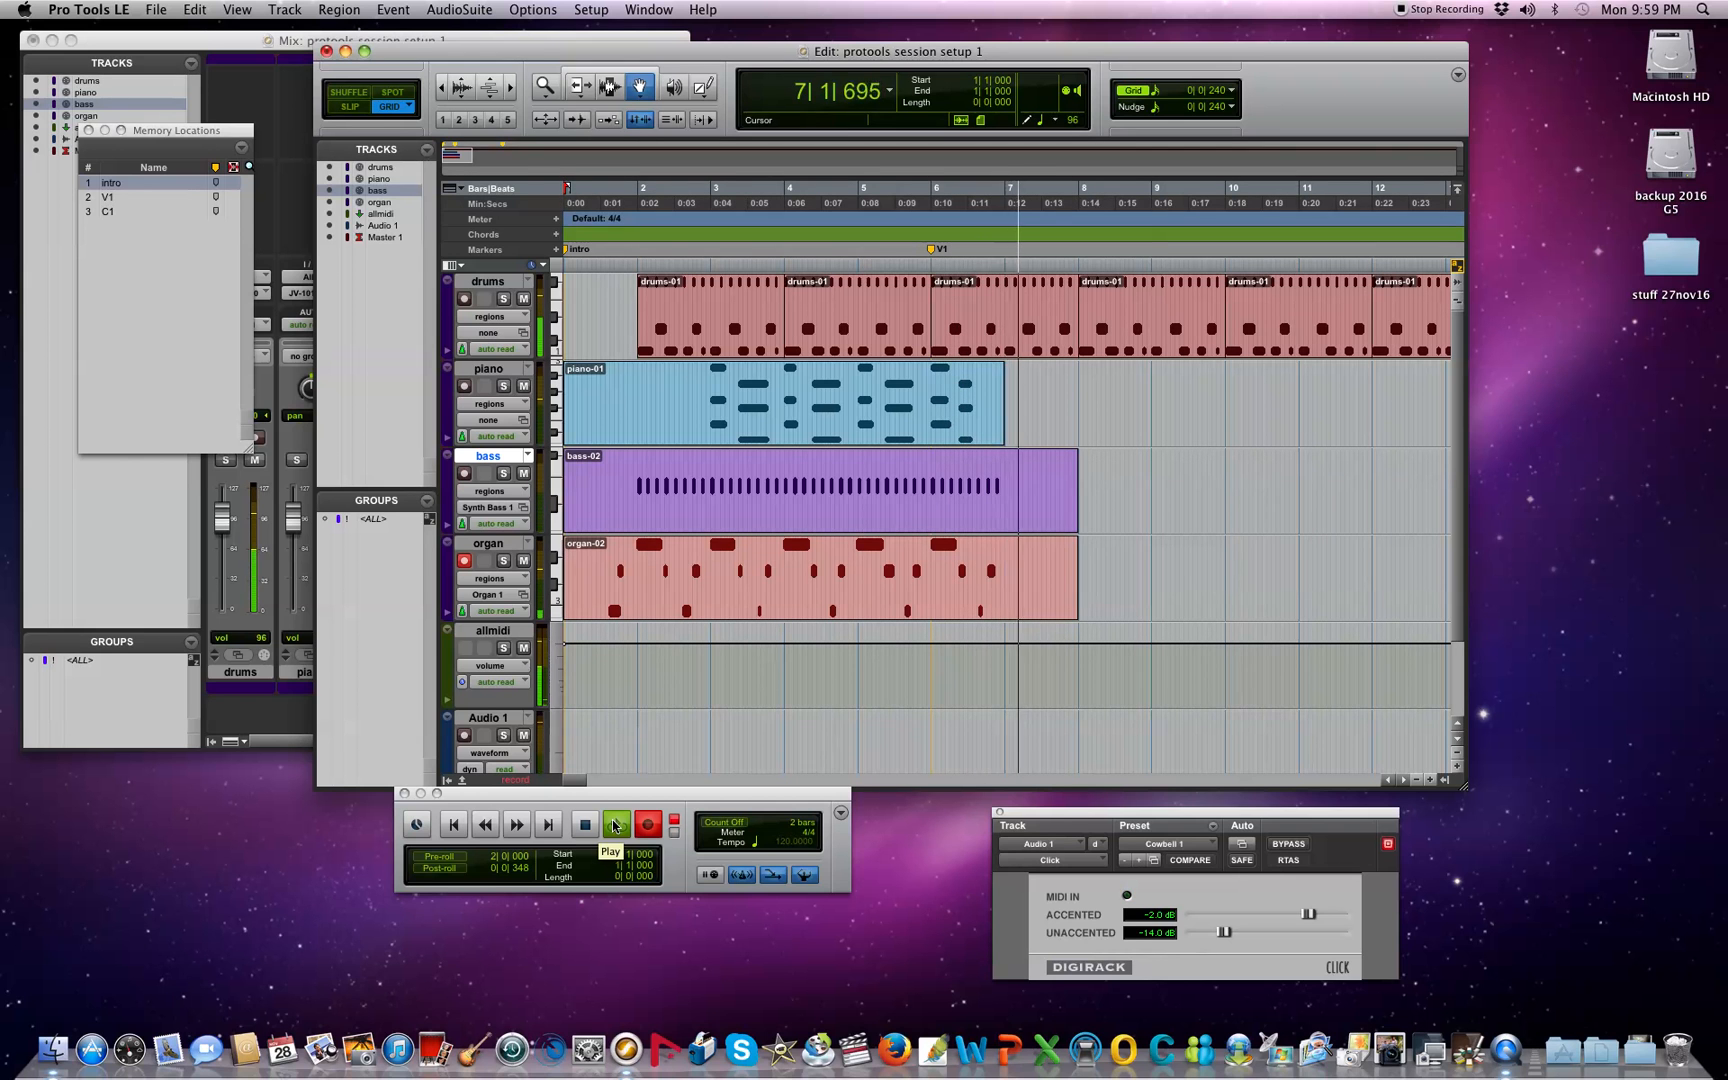
click(614, 826)
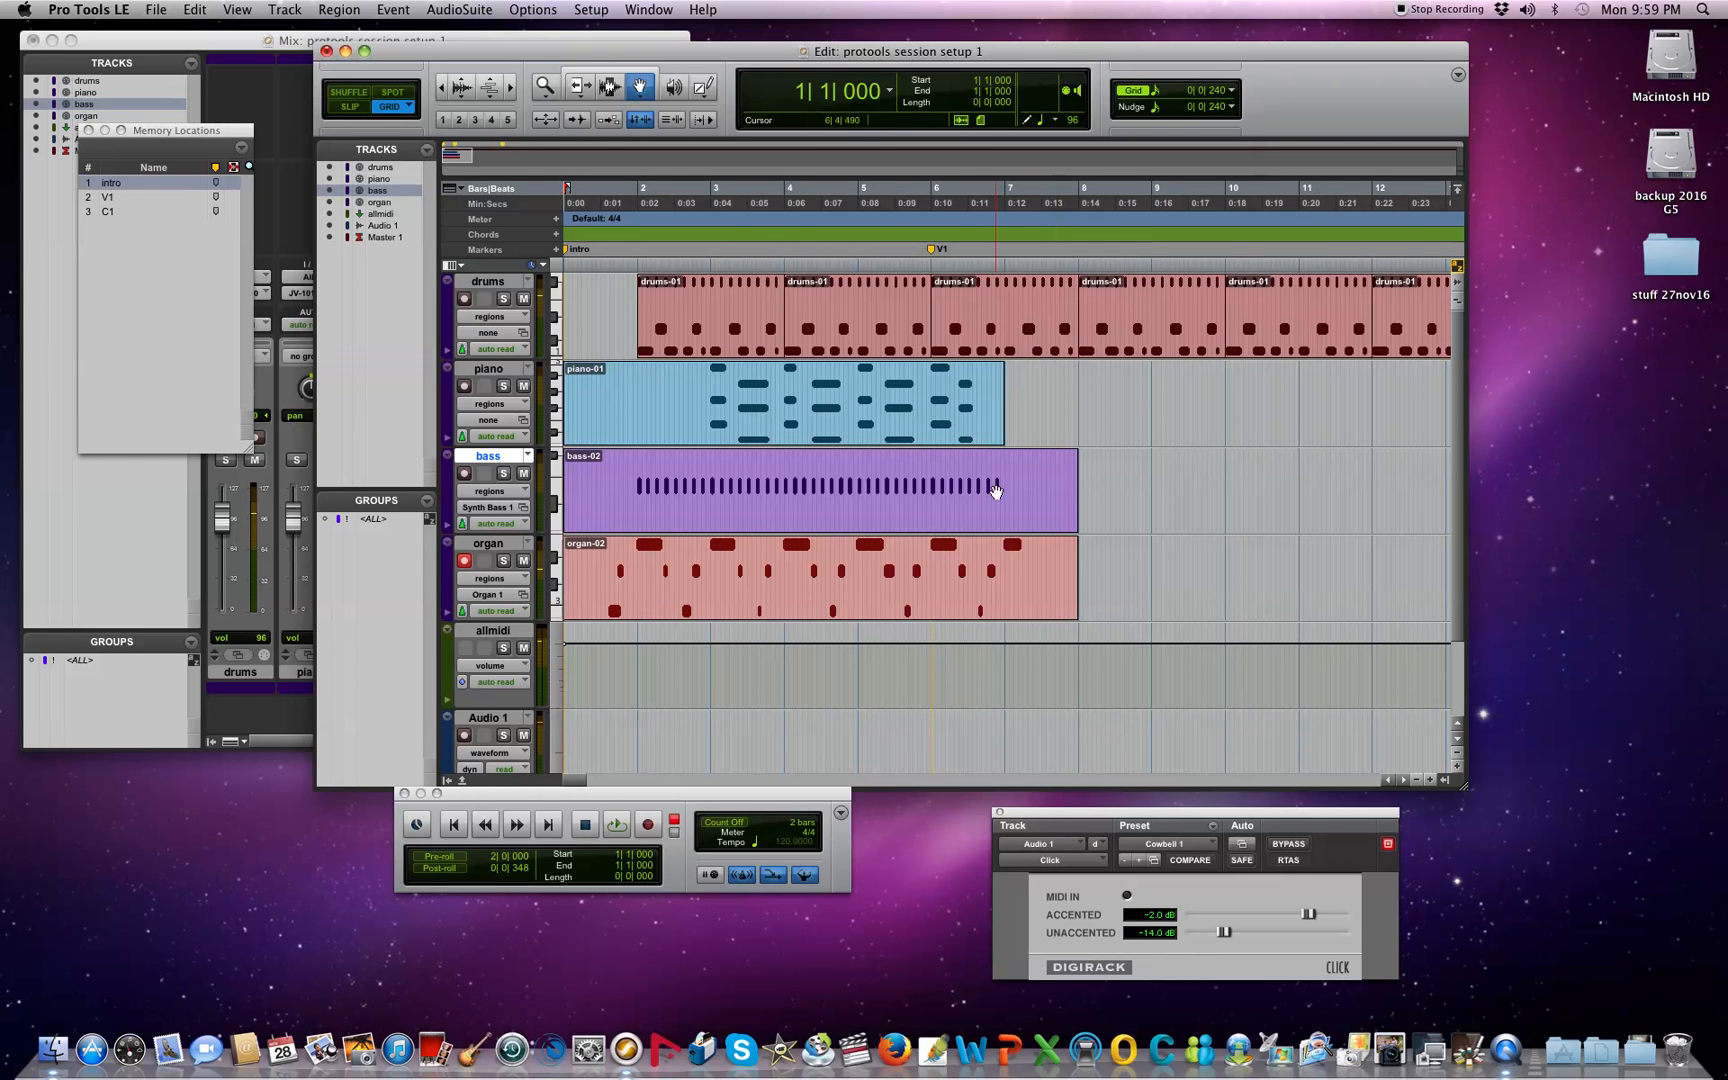
Step: Create one new MIDI track in ticks directly below the organ track and name it strings
click(489, 545)
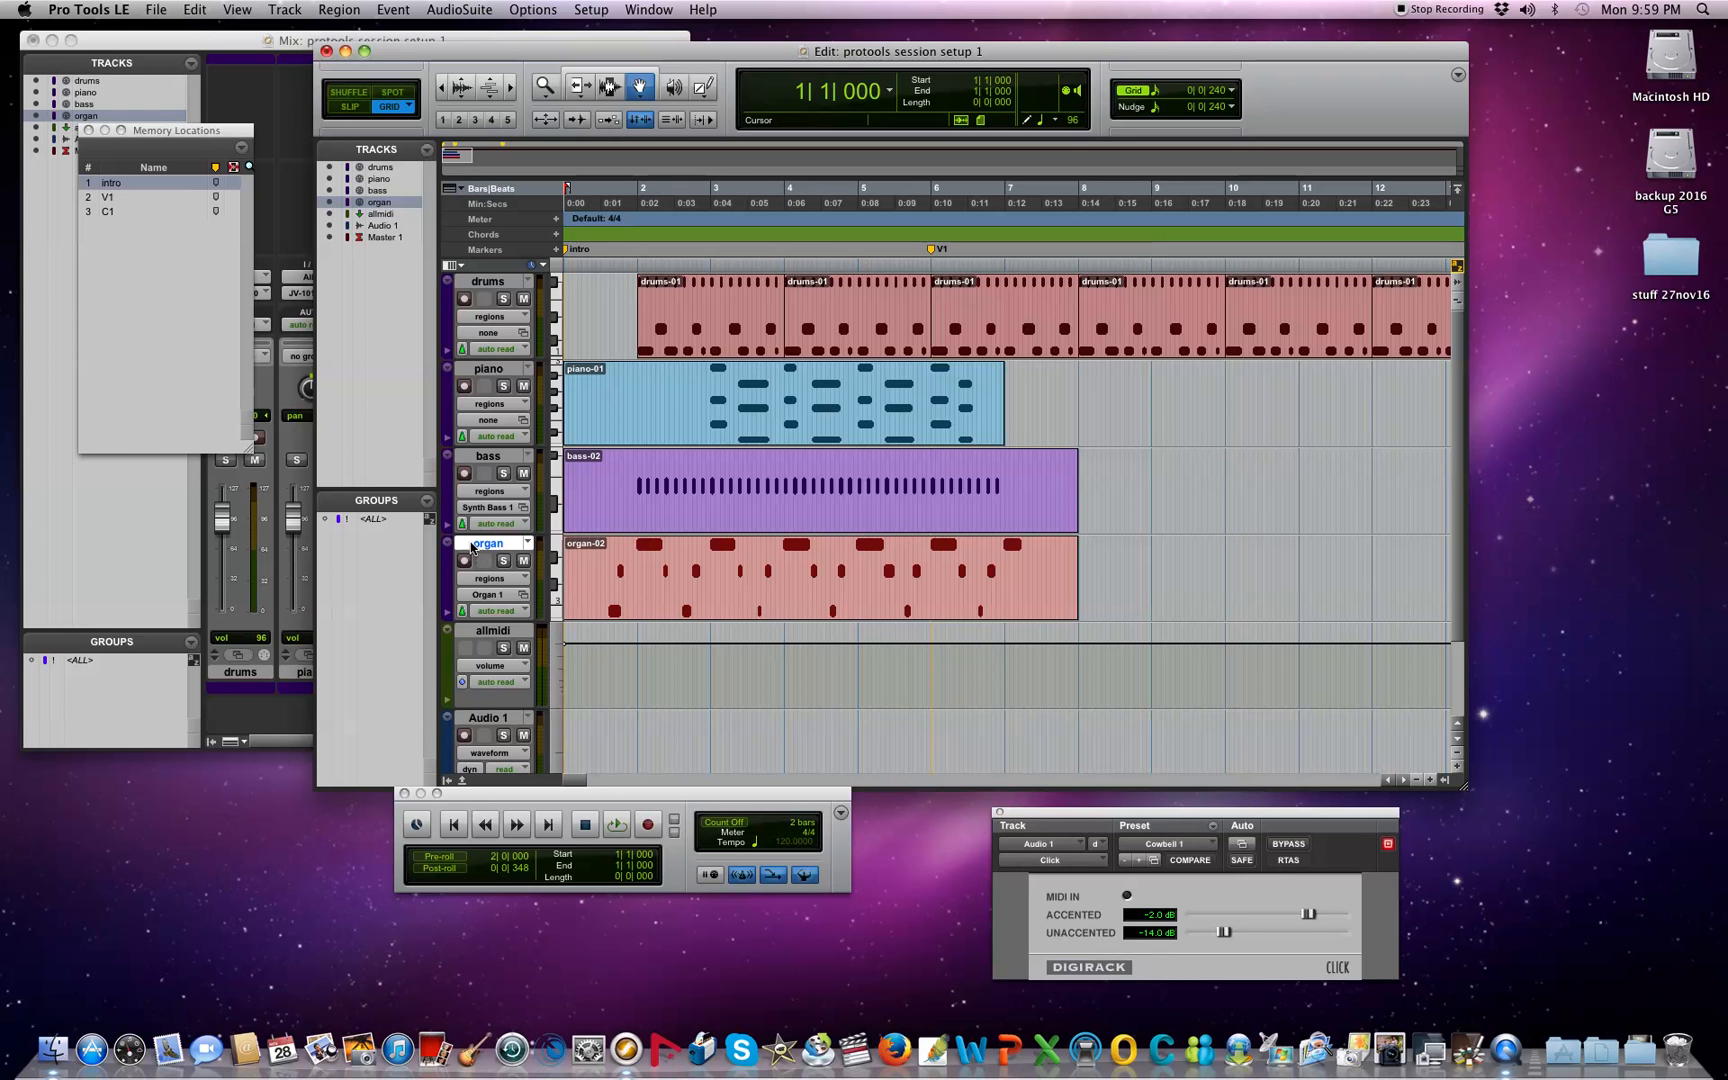
click(285, 9)
click(297, 31)
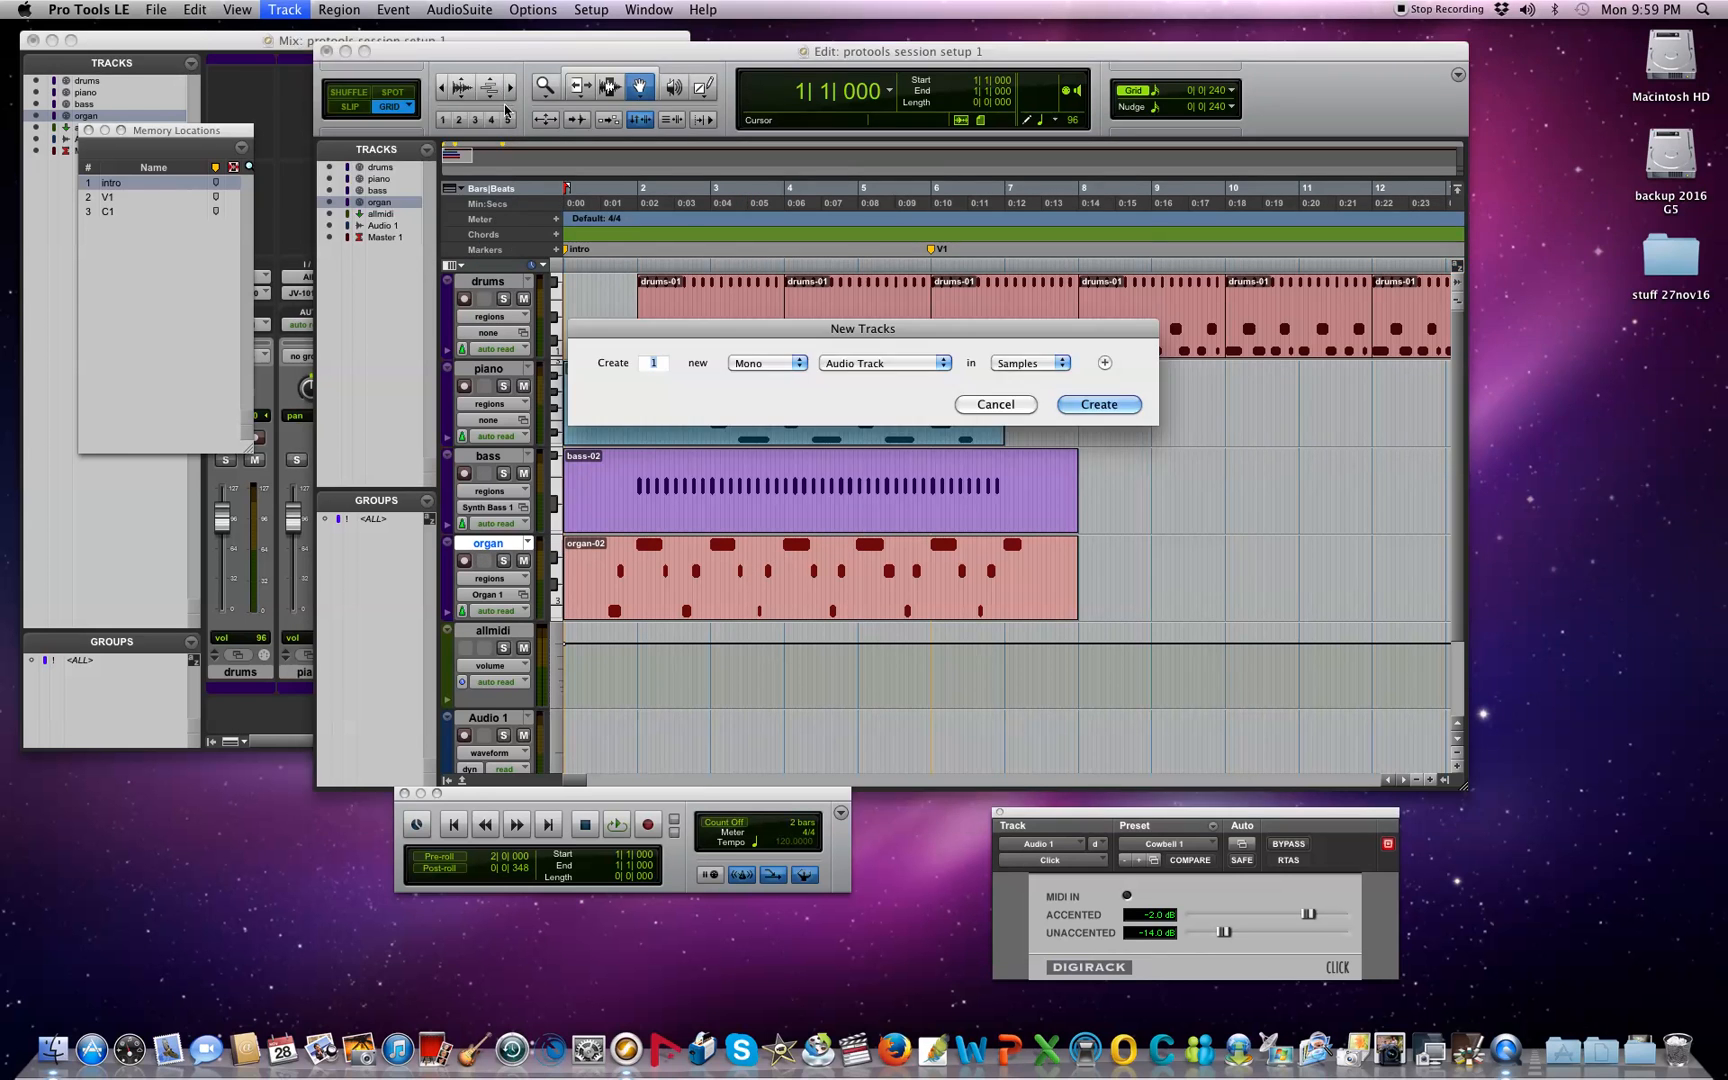
click(947, 364)
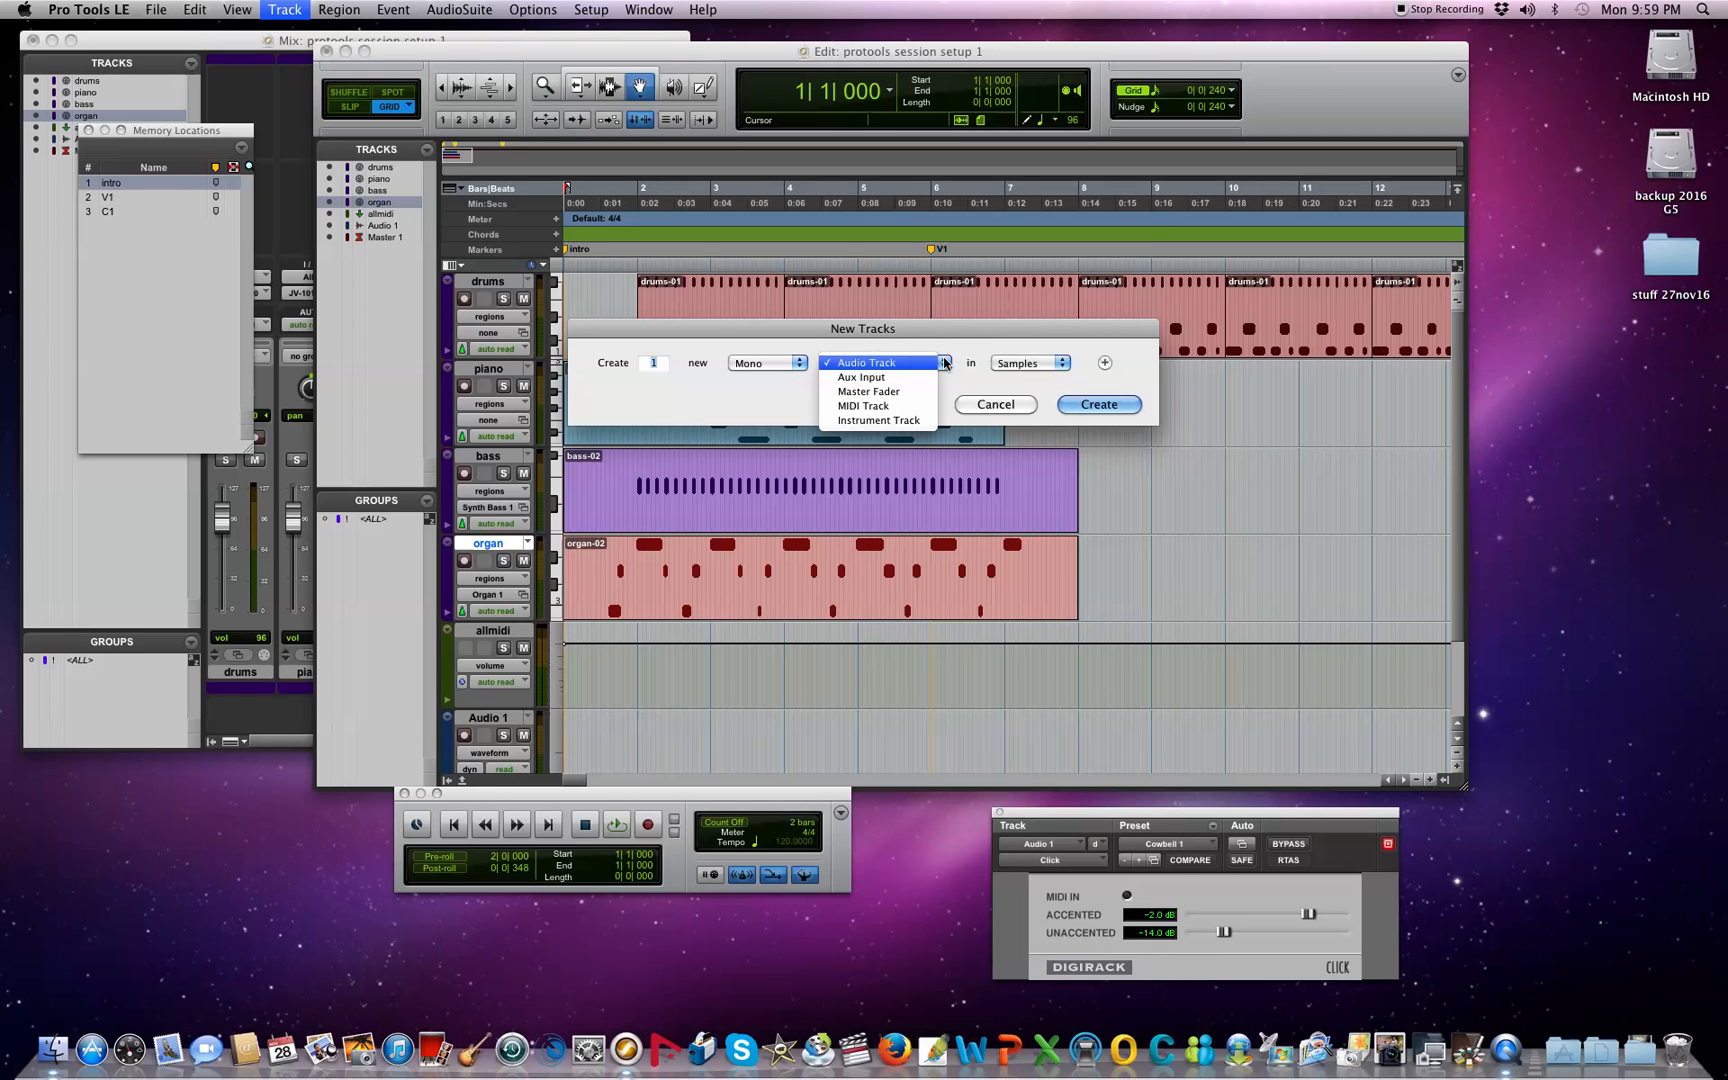
click(914, 409)
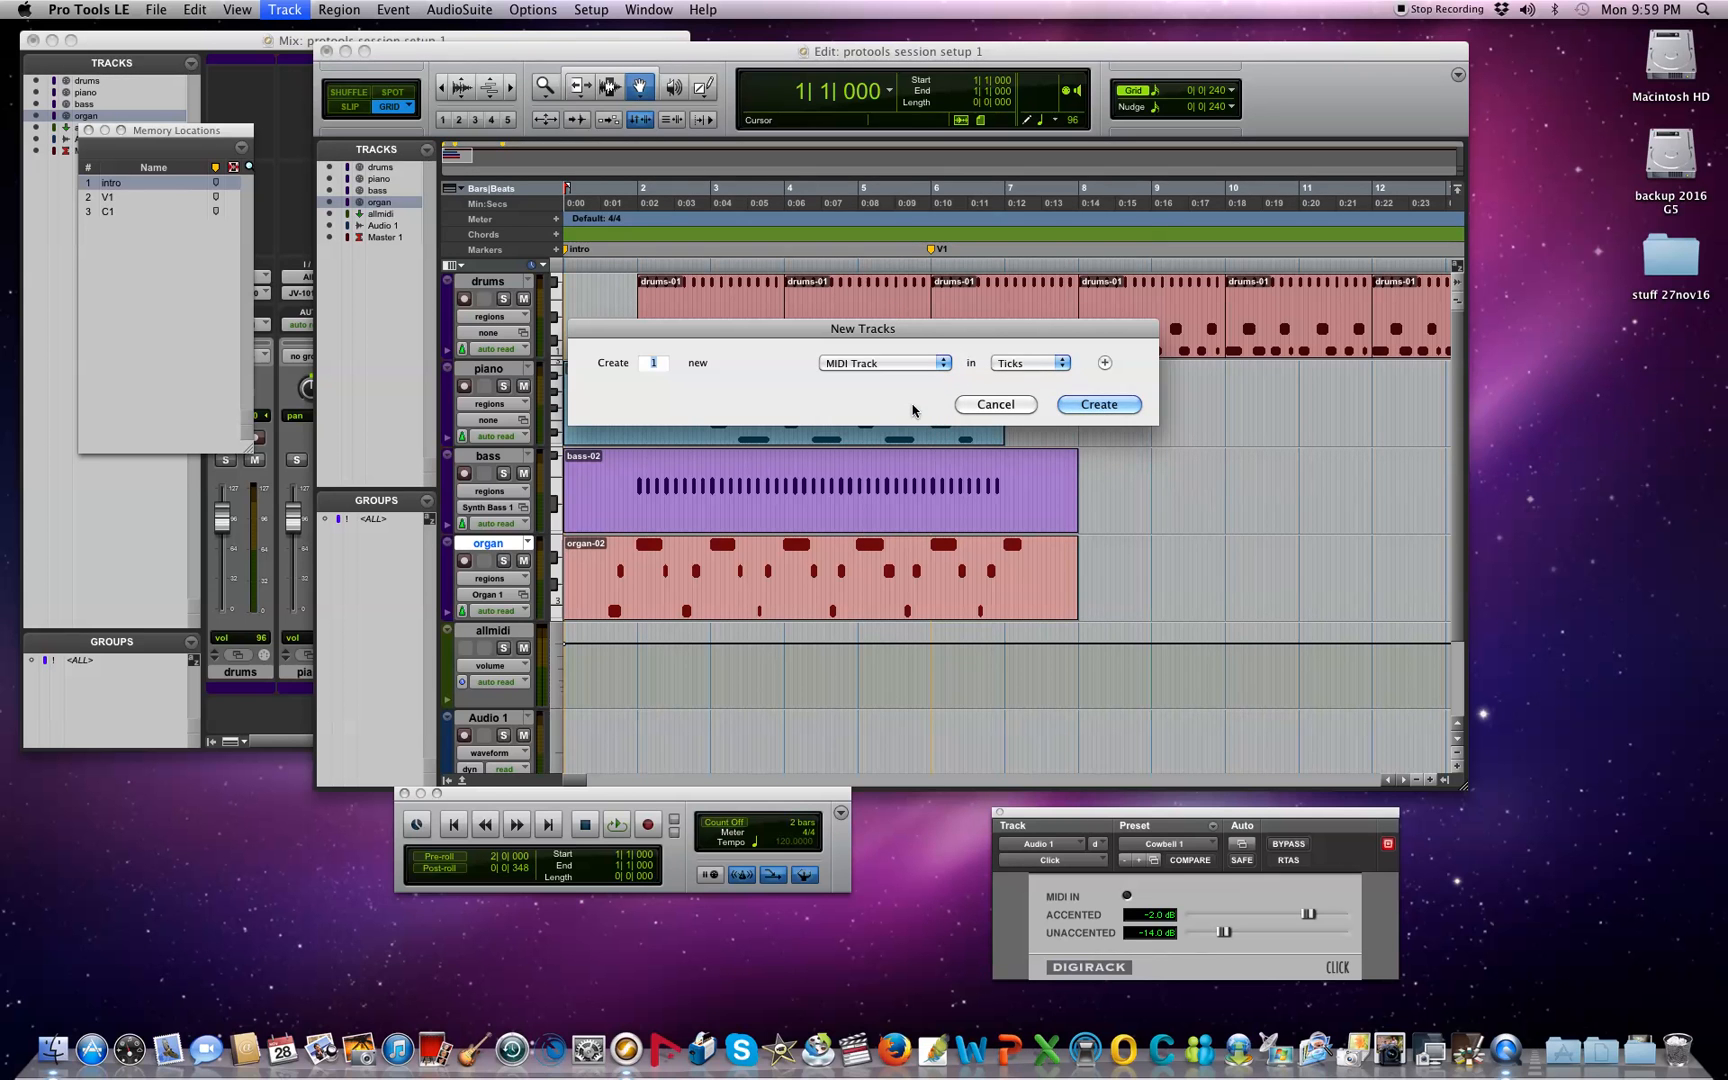
click(1100, 405)
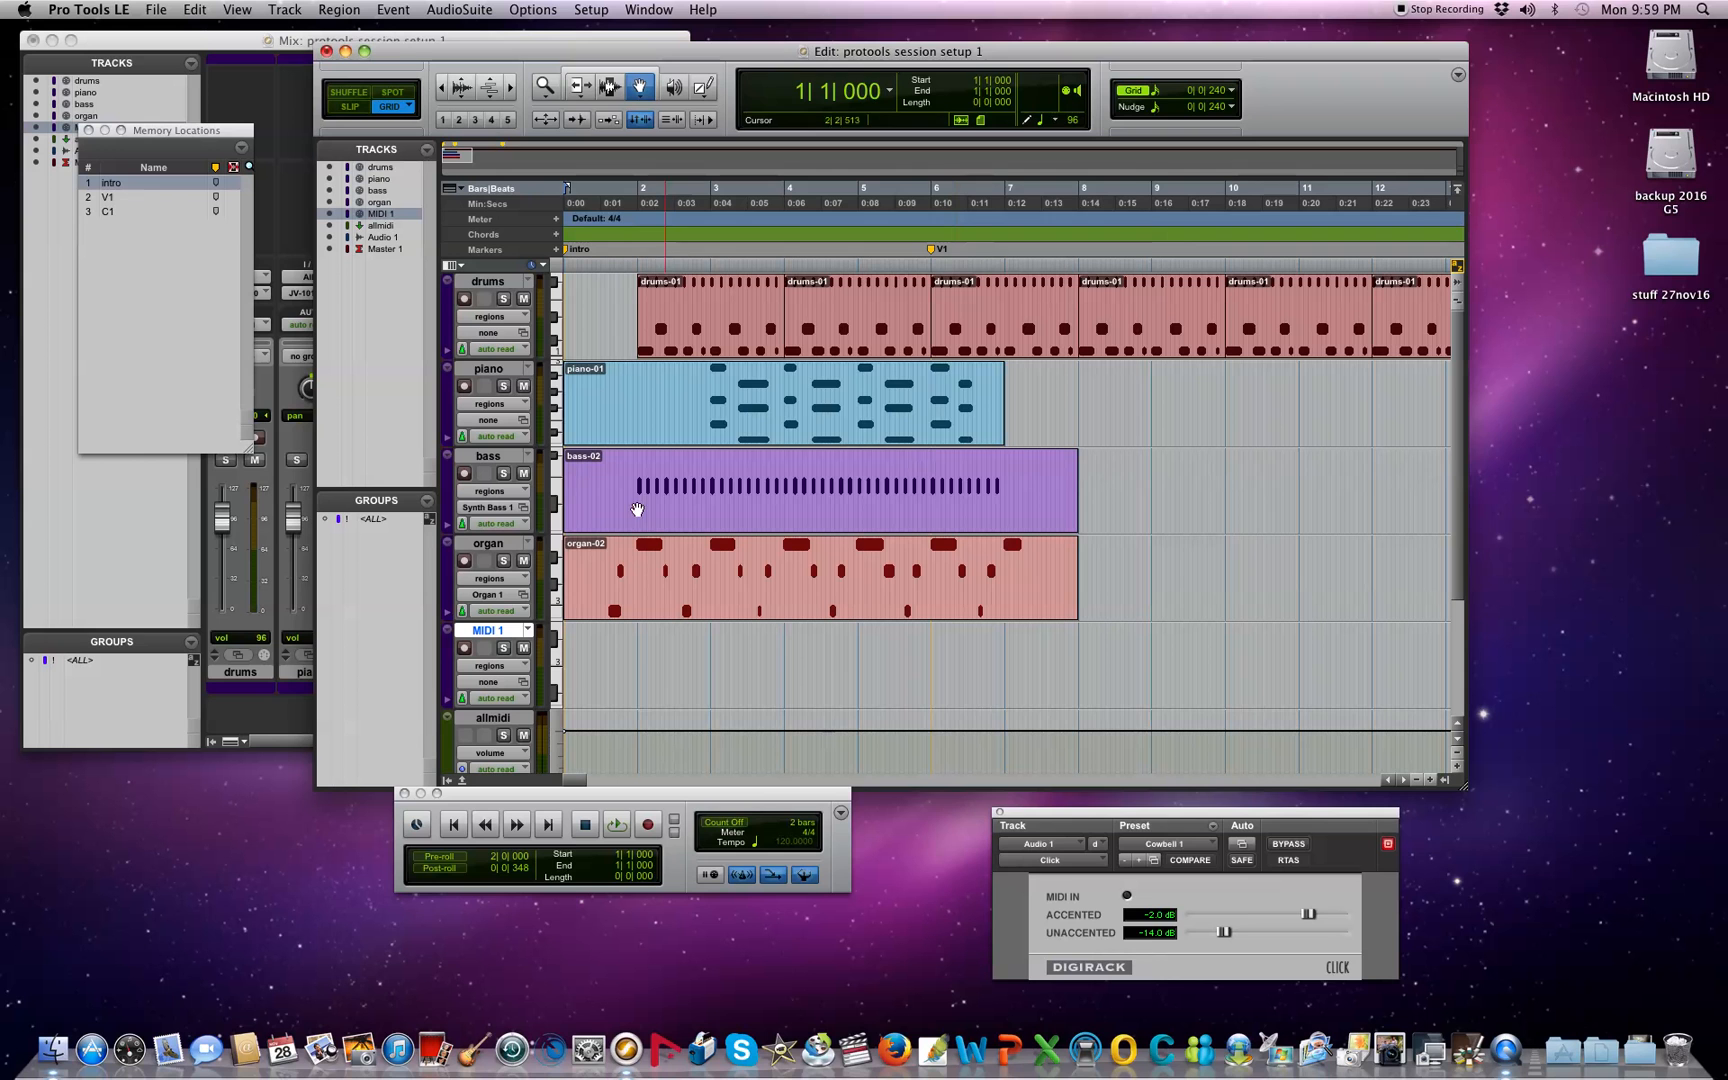
double_click(487, 630)
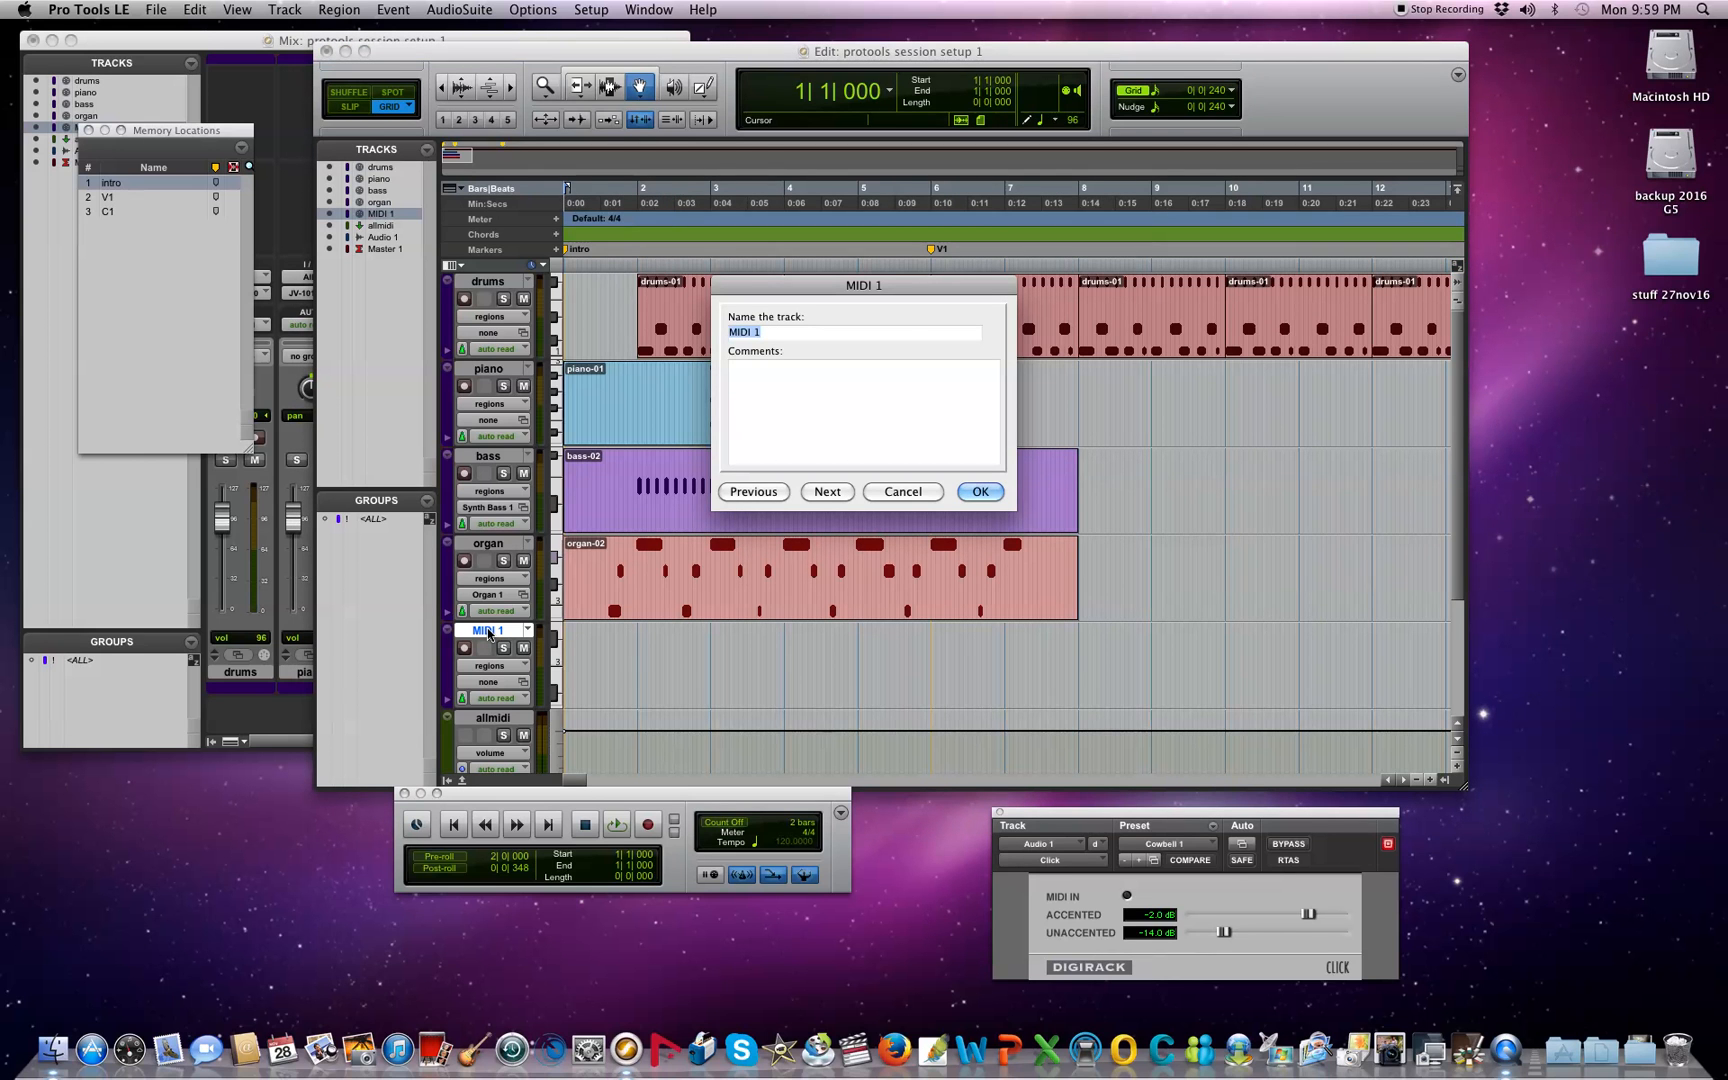
text(strings)
key(Return)
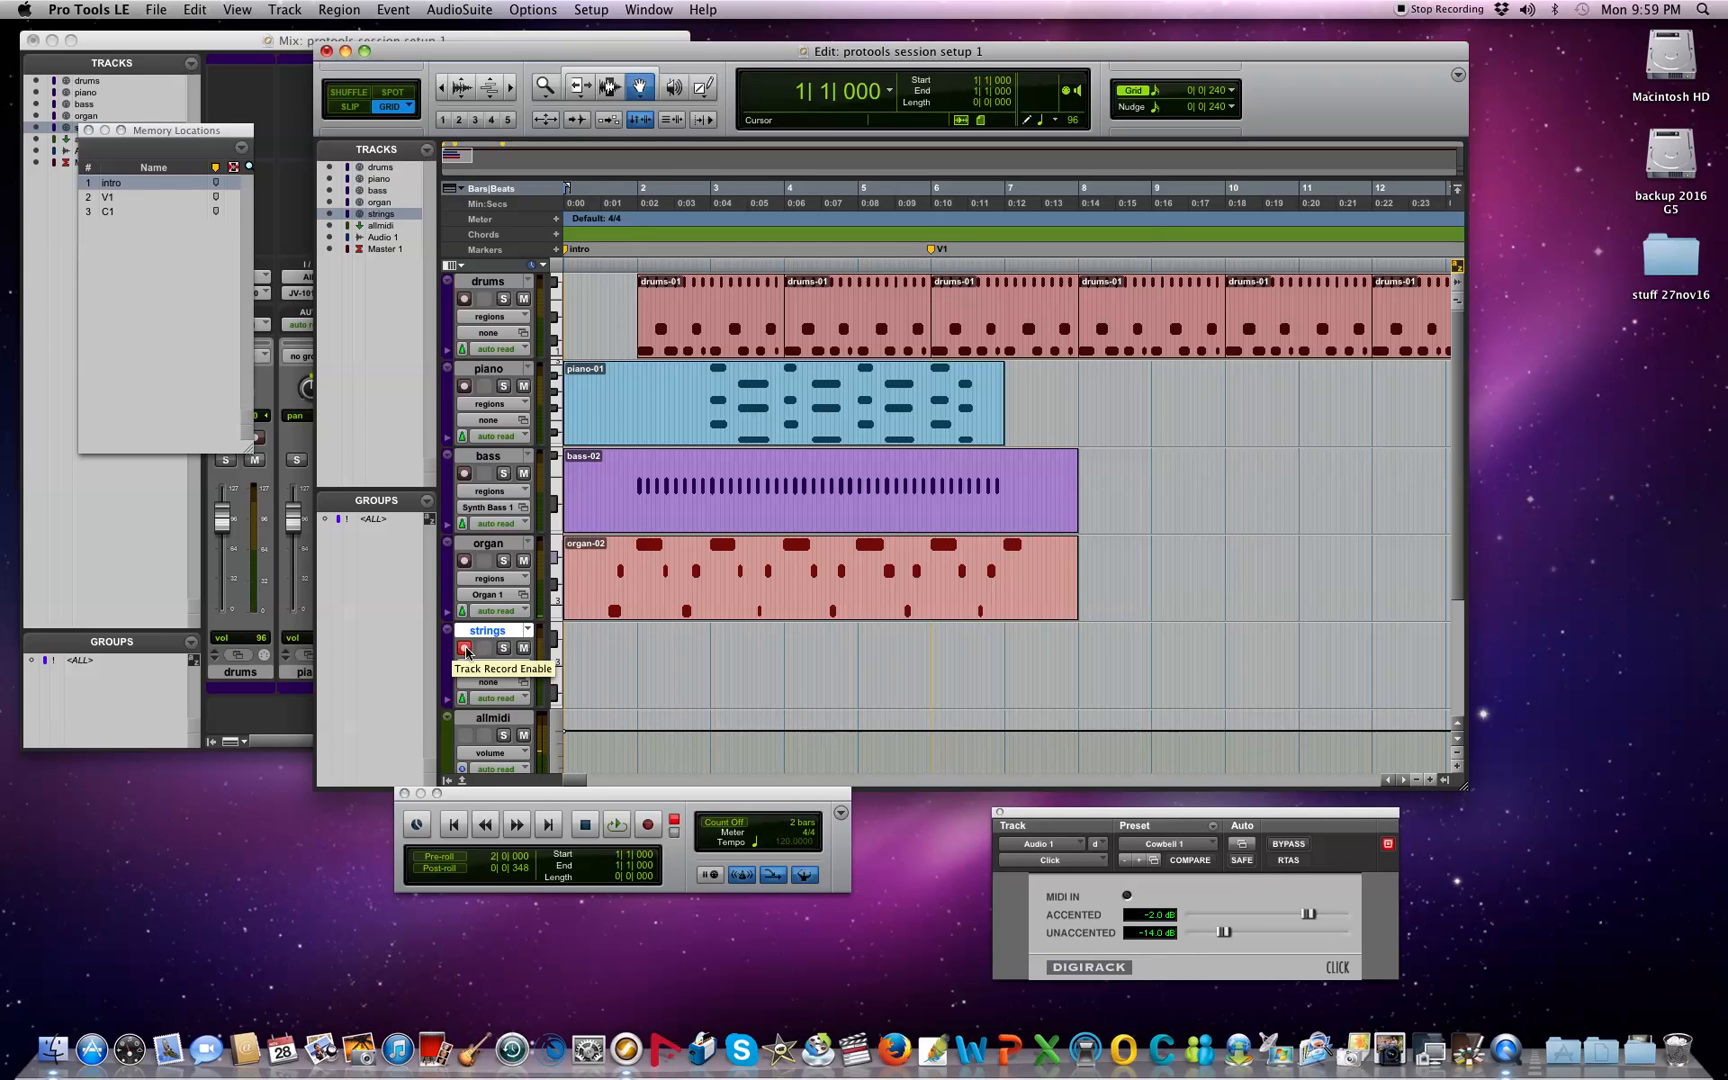
Step: Assign the Strings patch from the PR-D (GM Group) bank to the strings track, leaving its view on regions
click(501, 668)
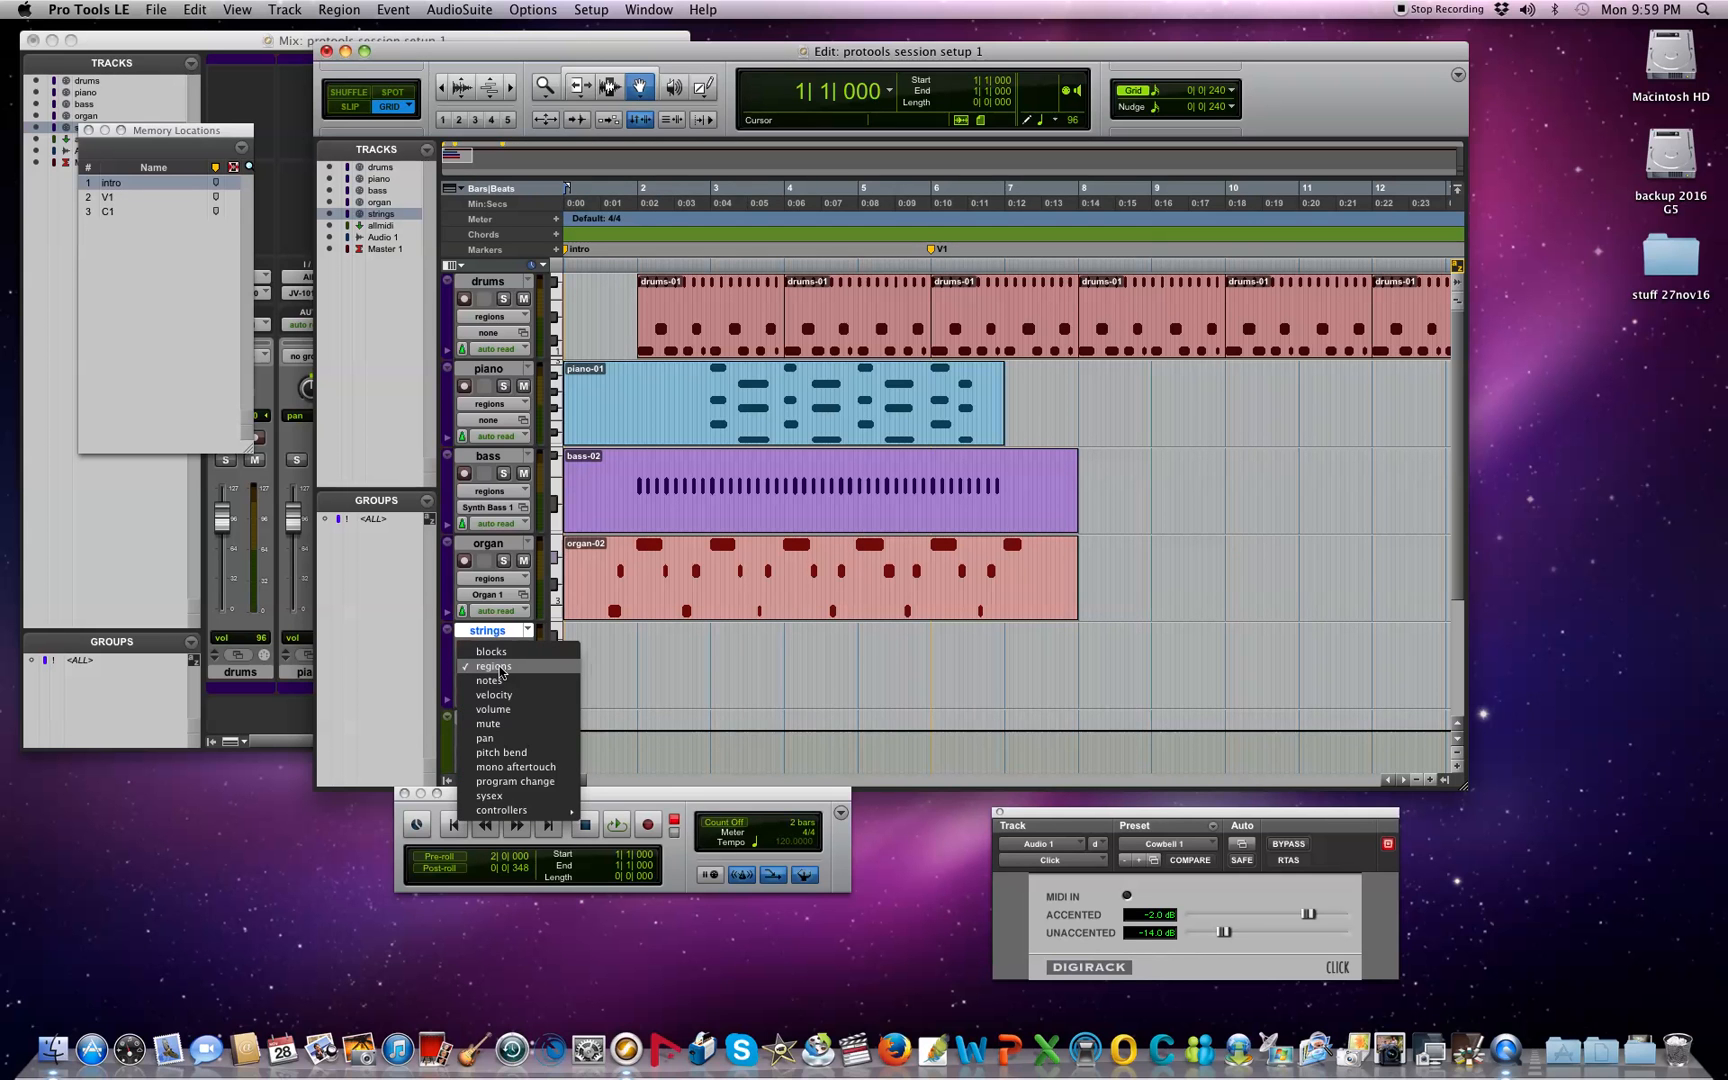
click(500, 667)
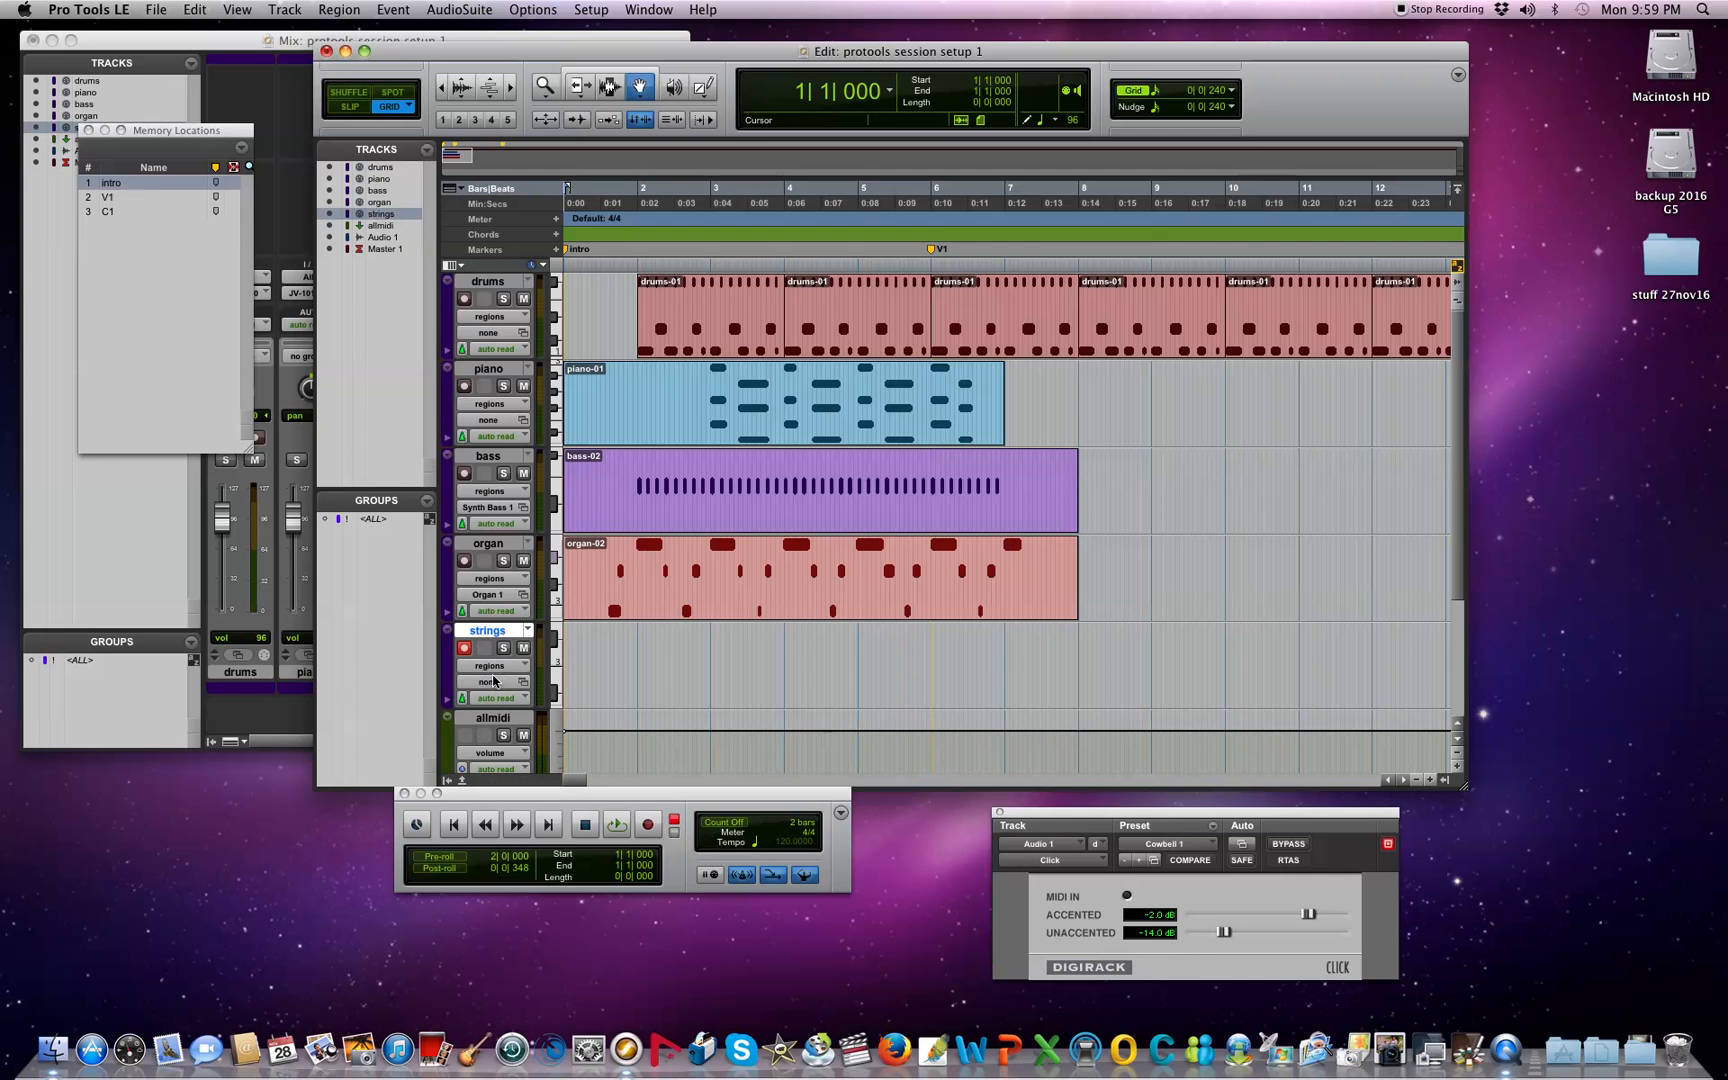
click(493, 684)
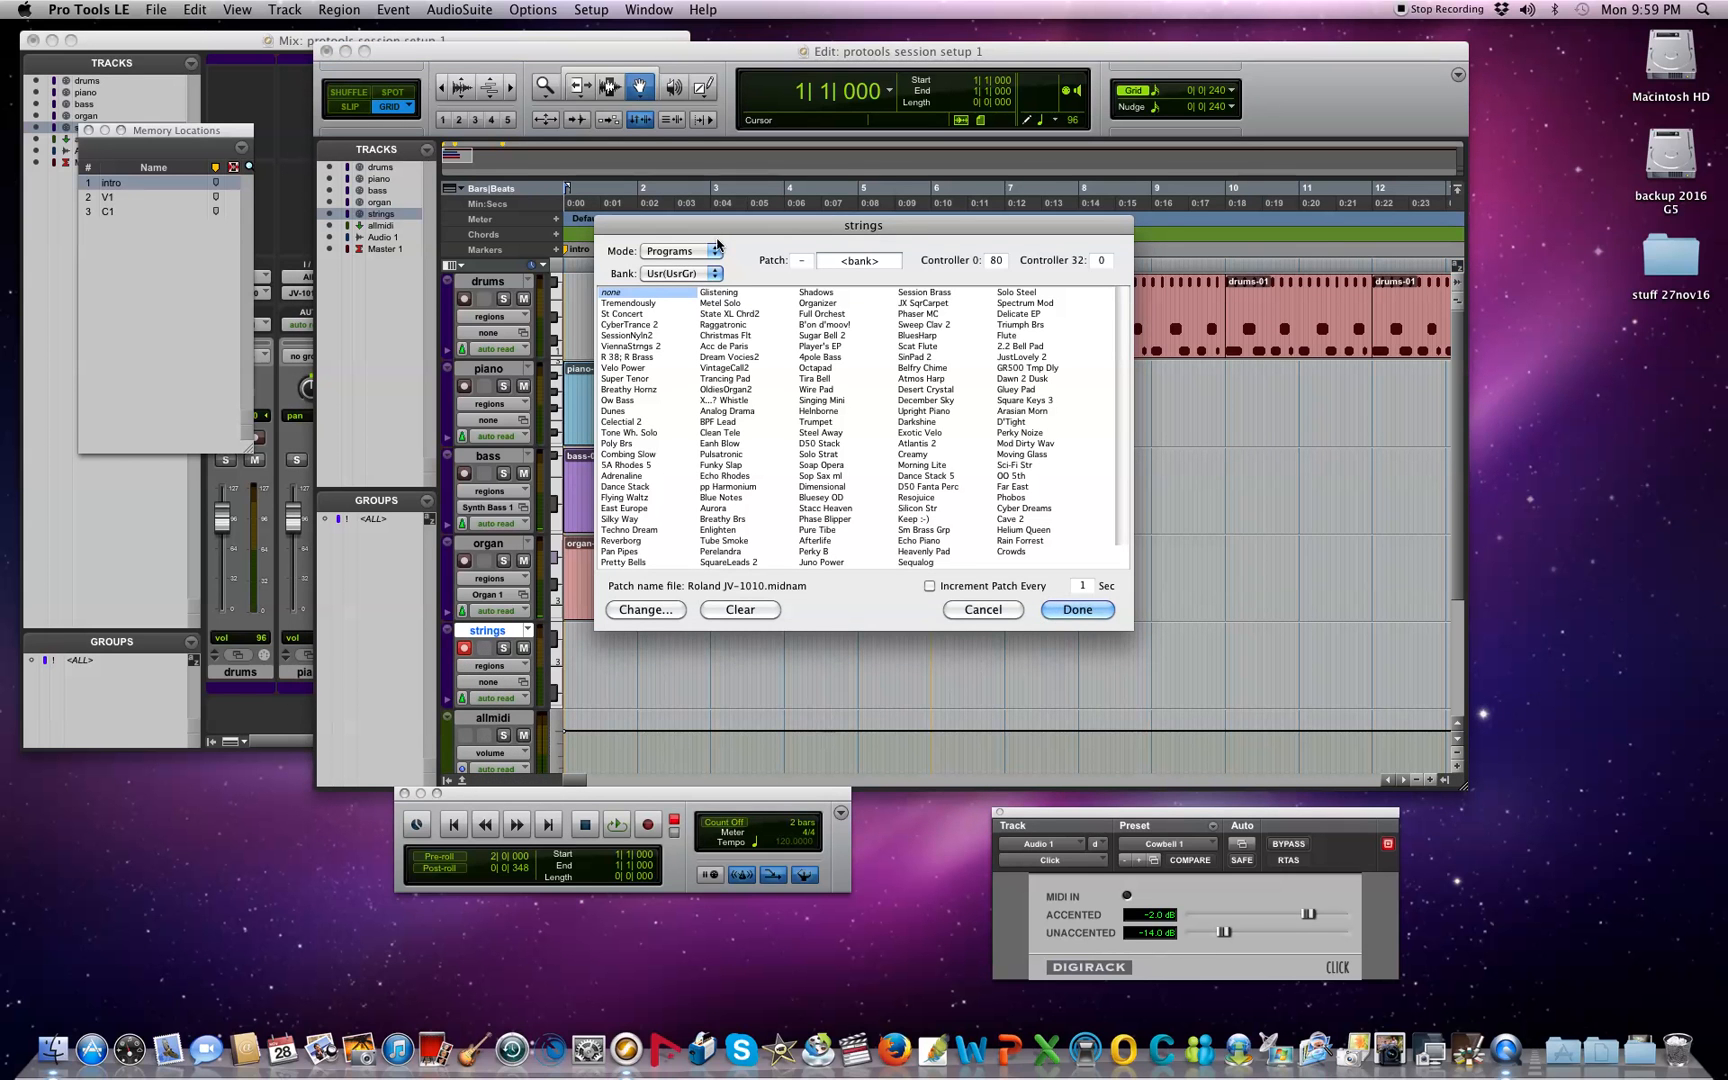
click(715, 274)
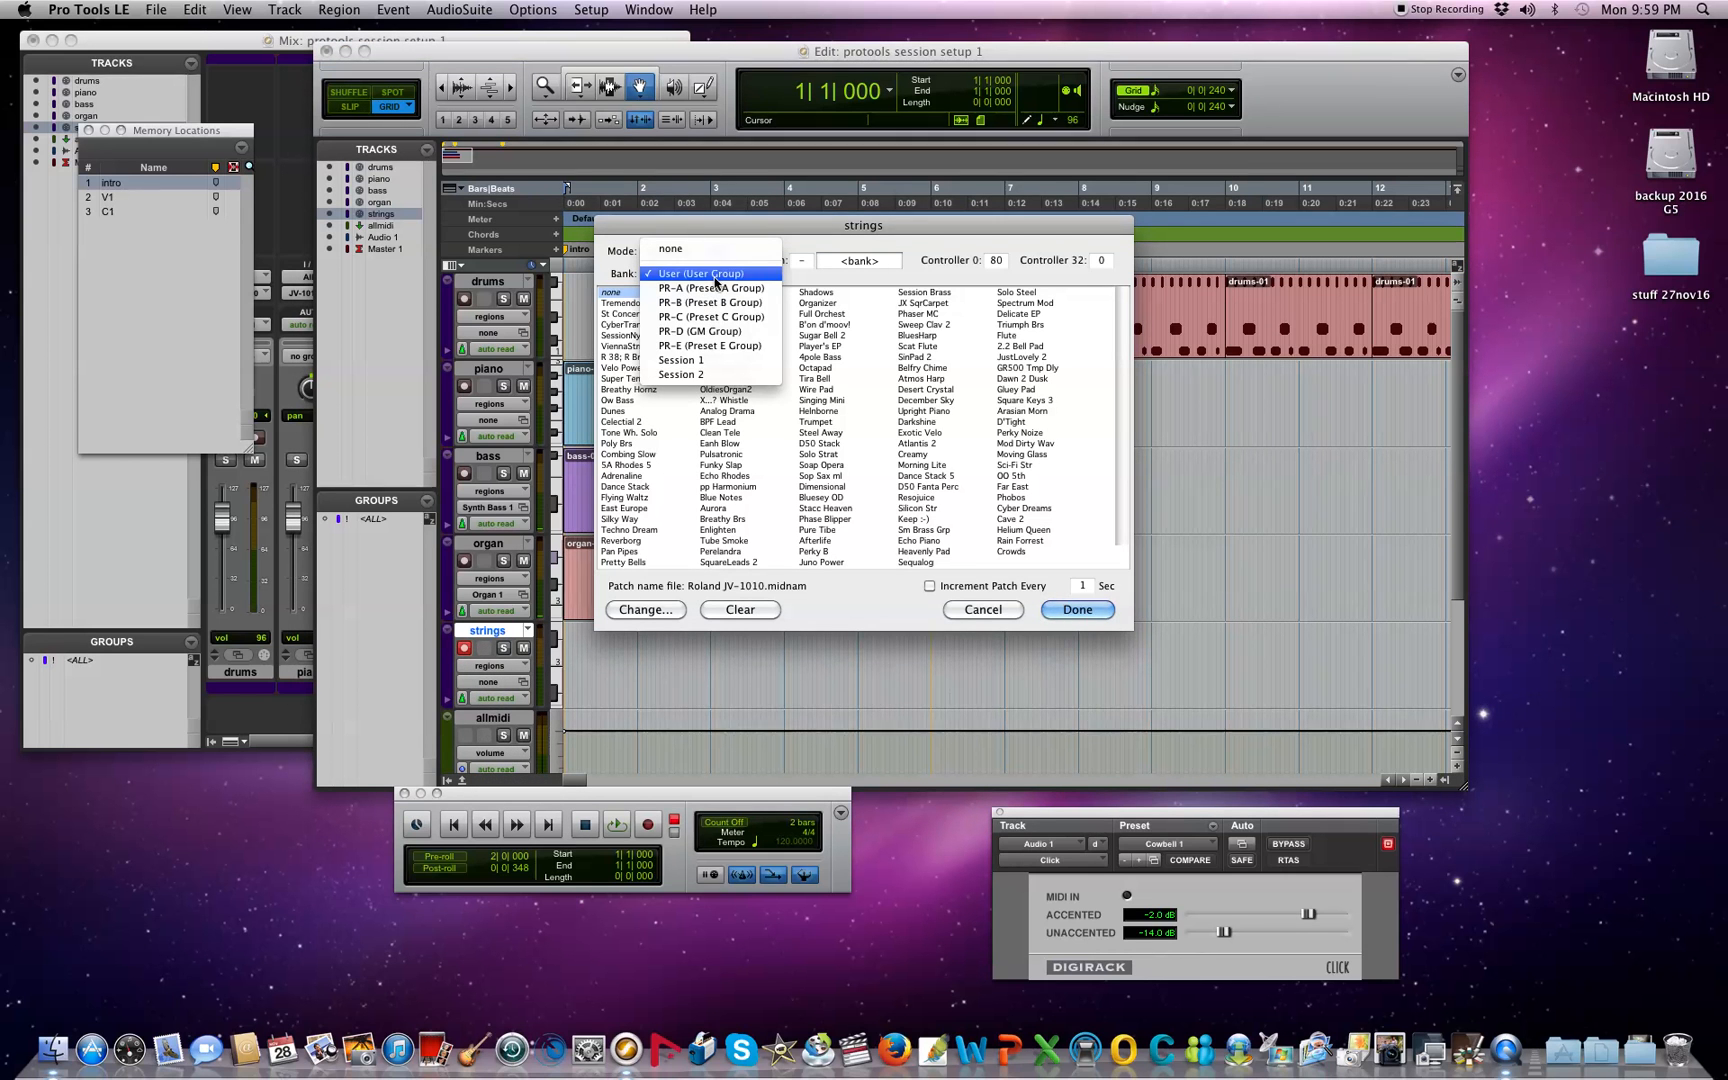
click(711, 330)
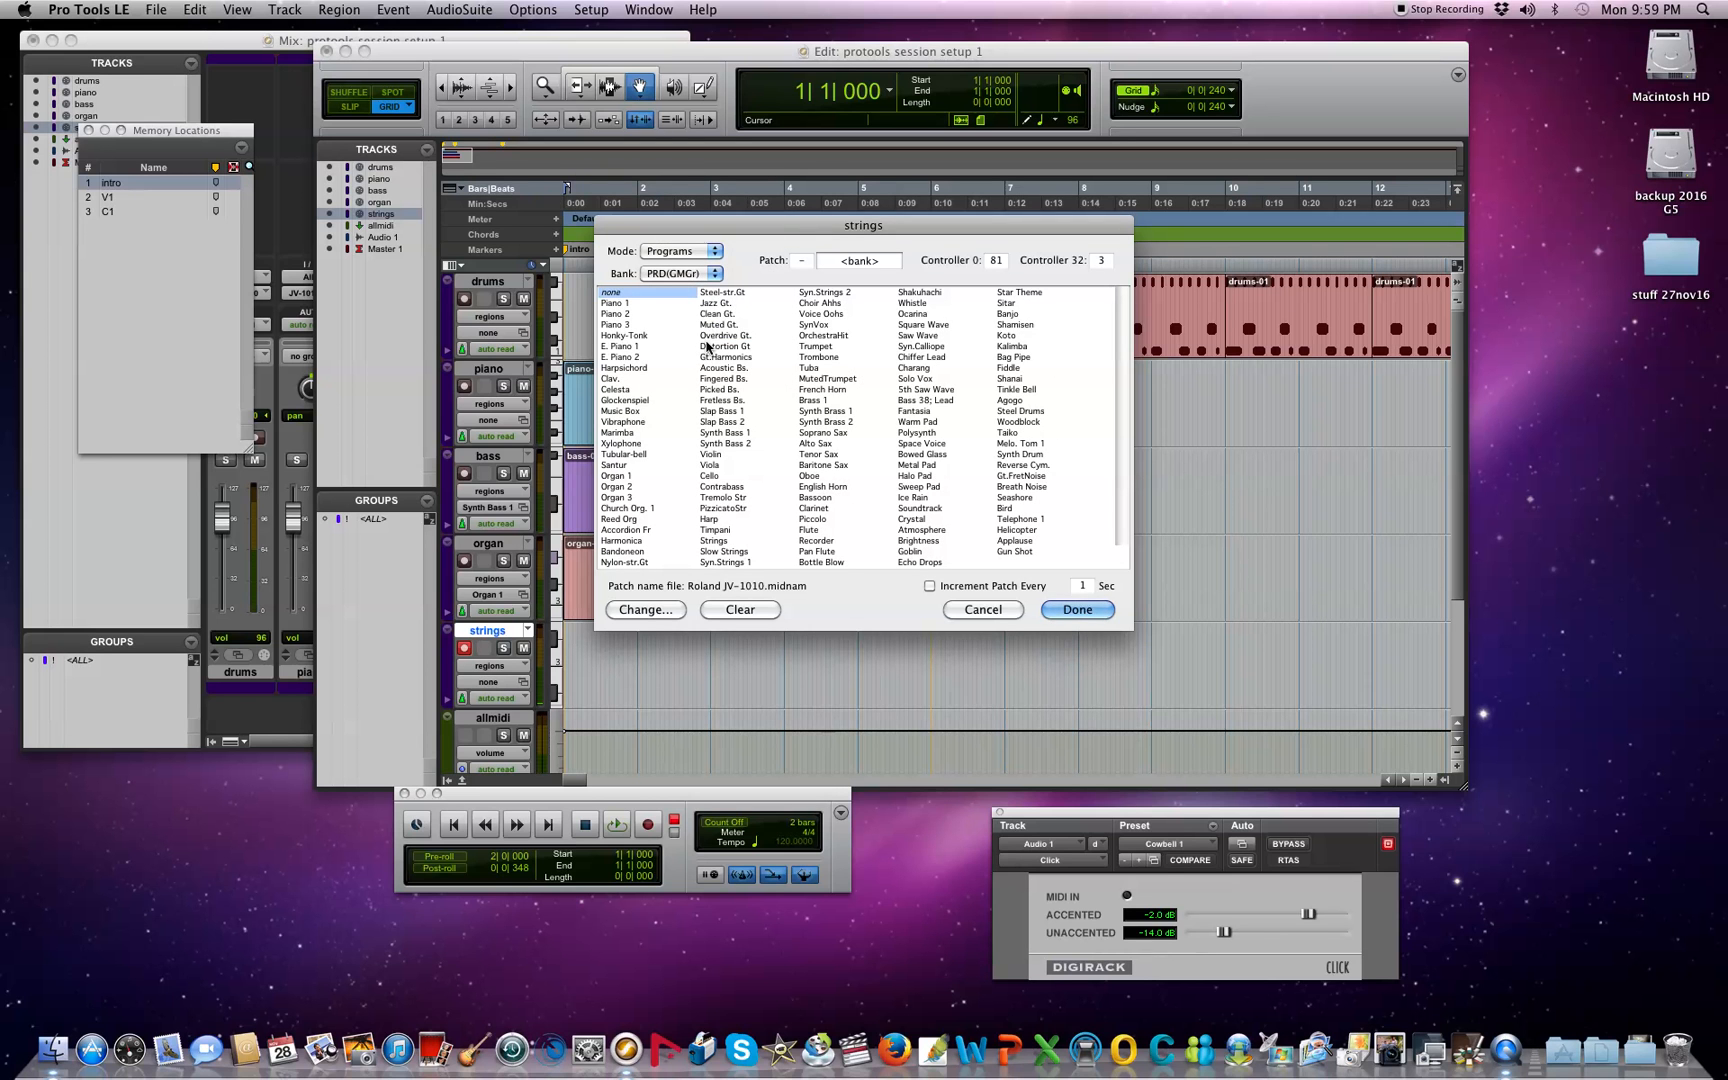
click(728, 541)
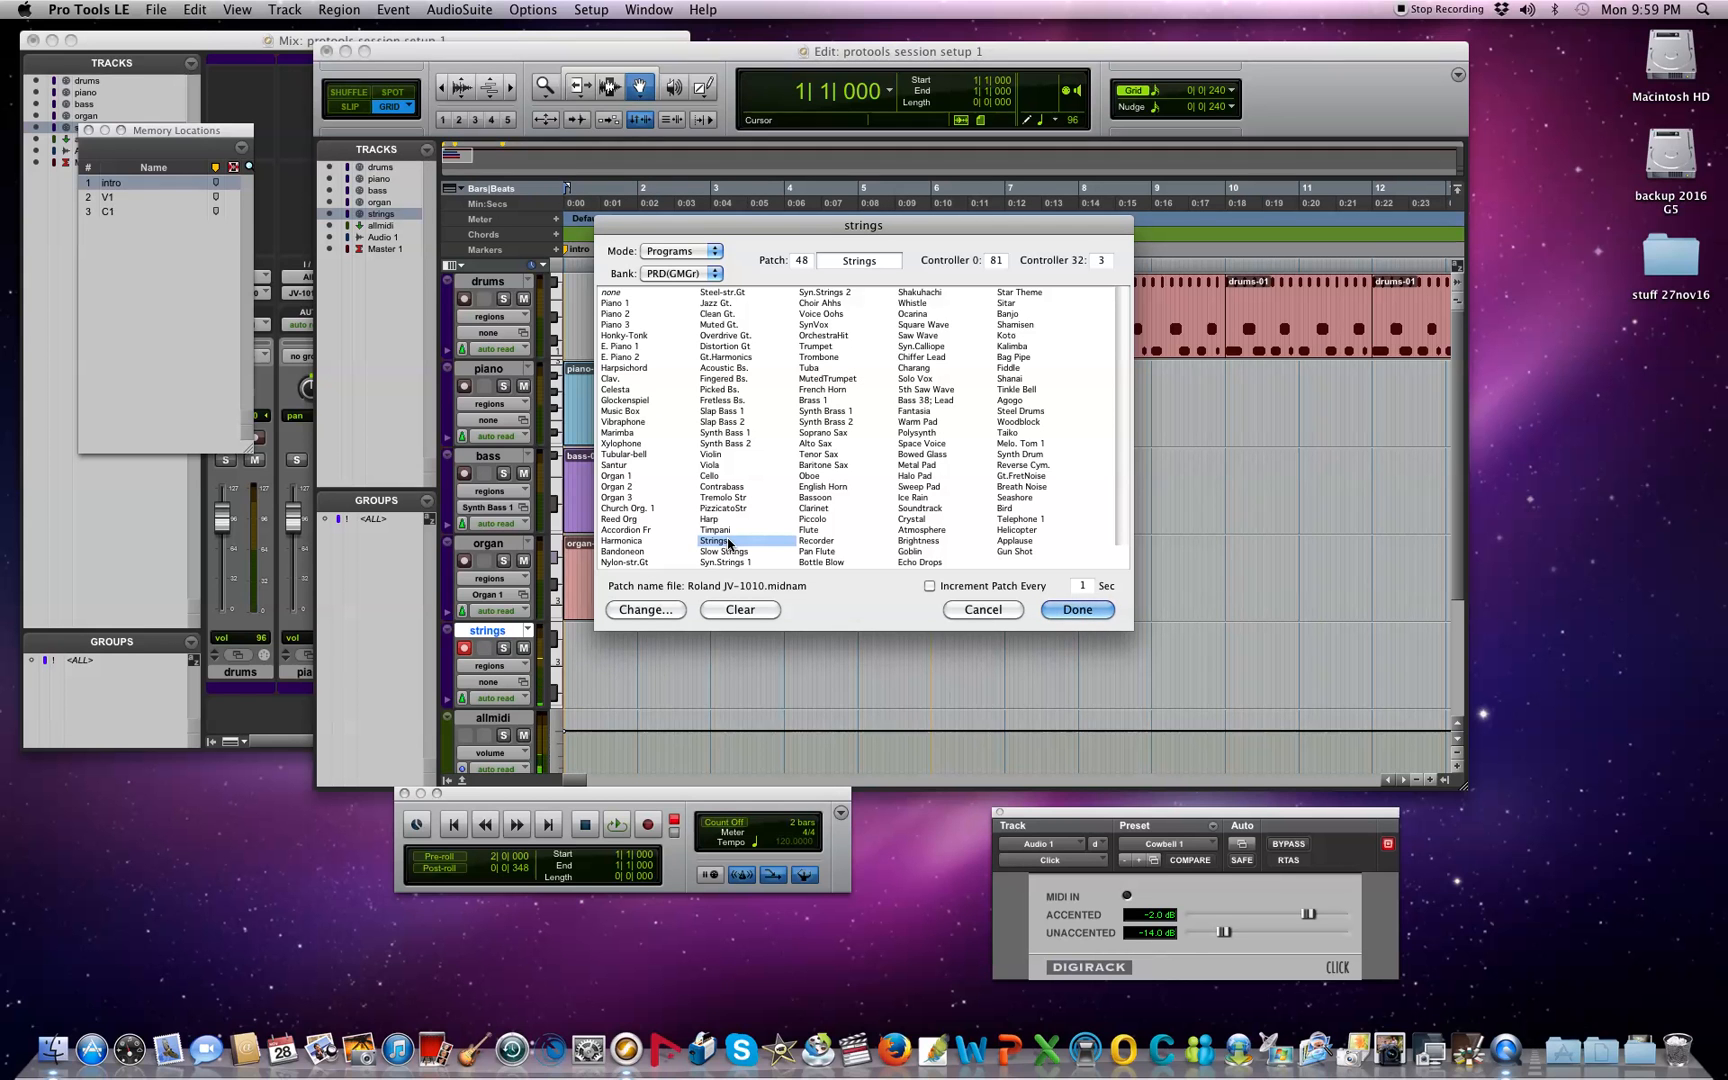
click(1065, 611)
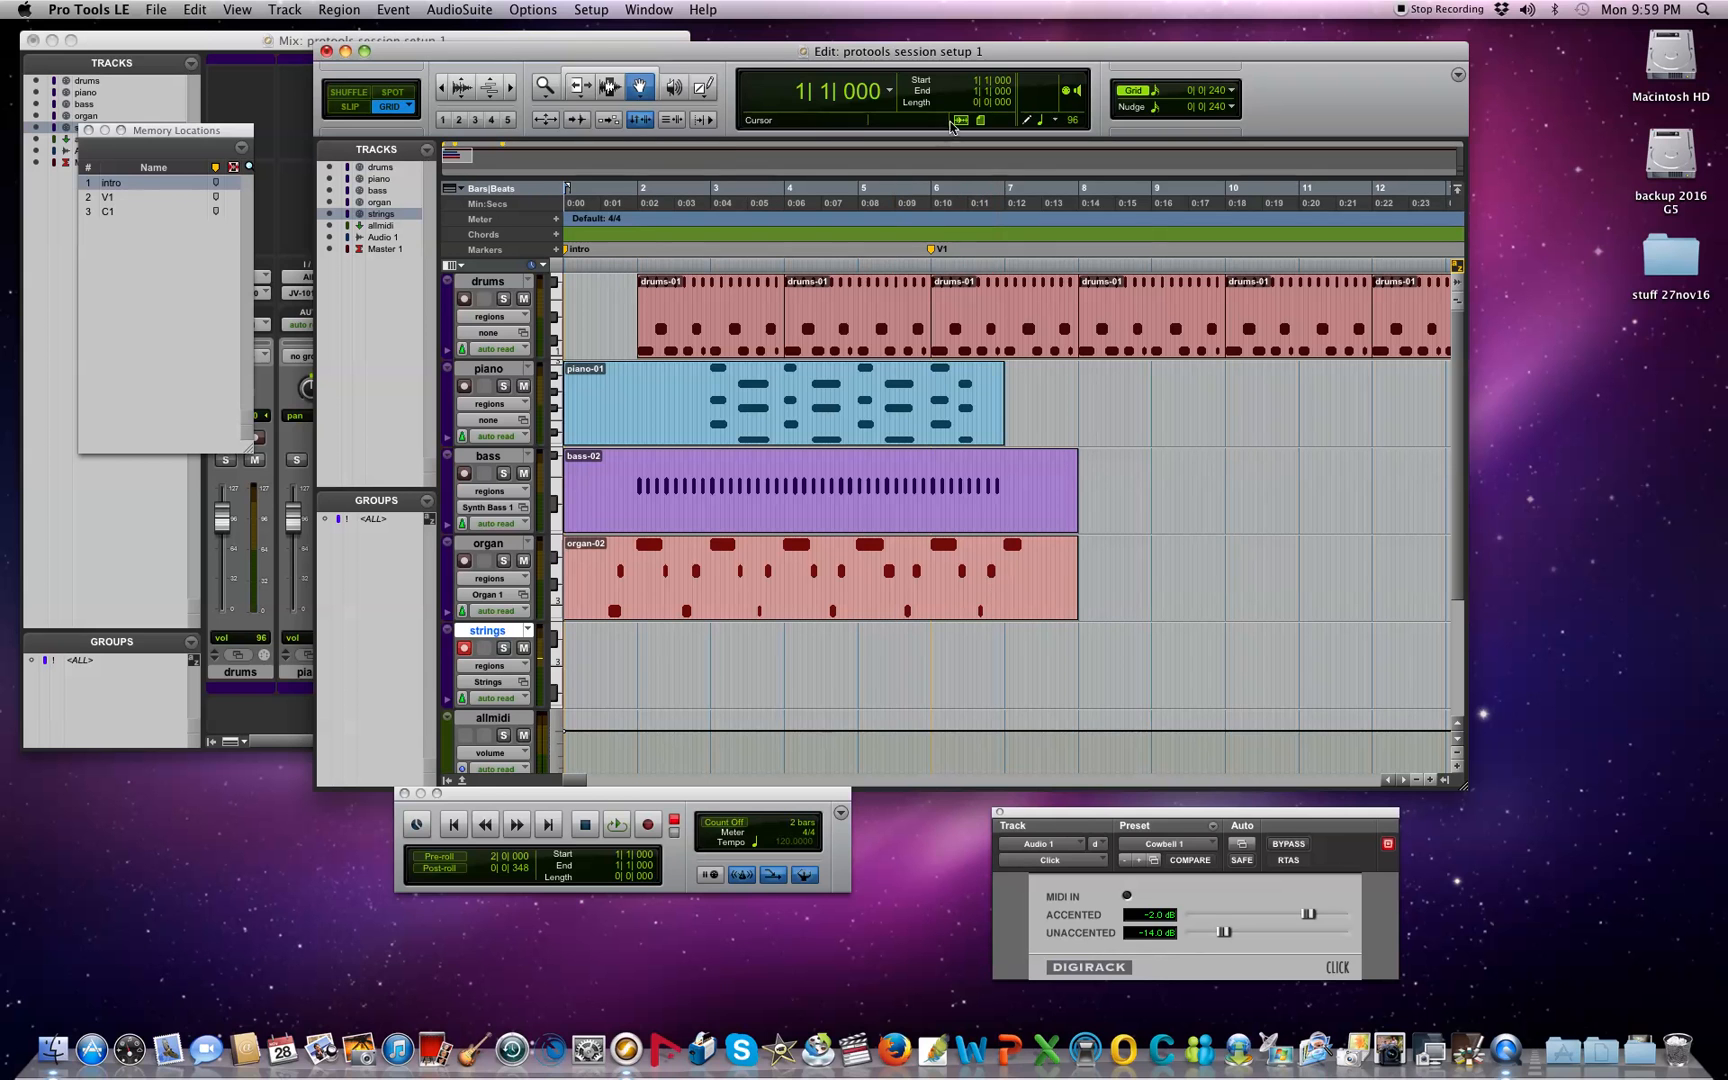
Step: Record a part of mostly sustained notes on the armed strings track from bar 1 to about bar 7
click(464, 647)
click(645, 824)
click(622, 824)
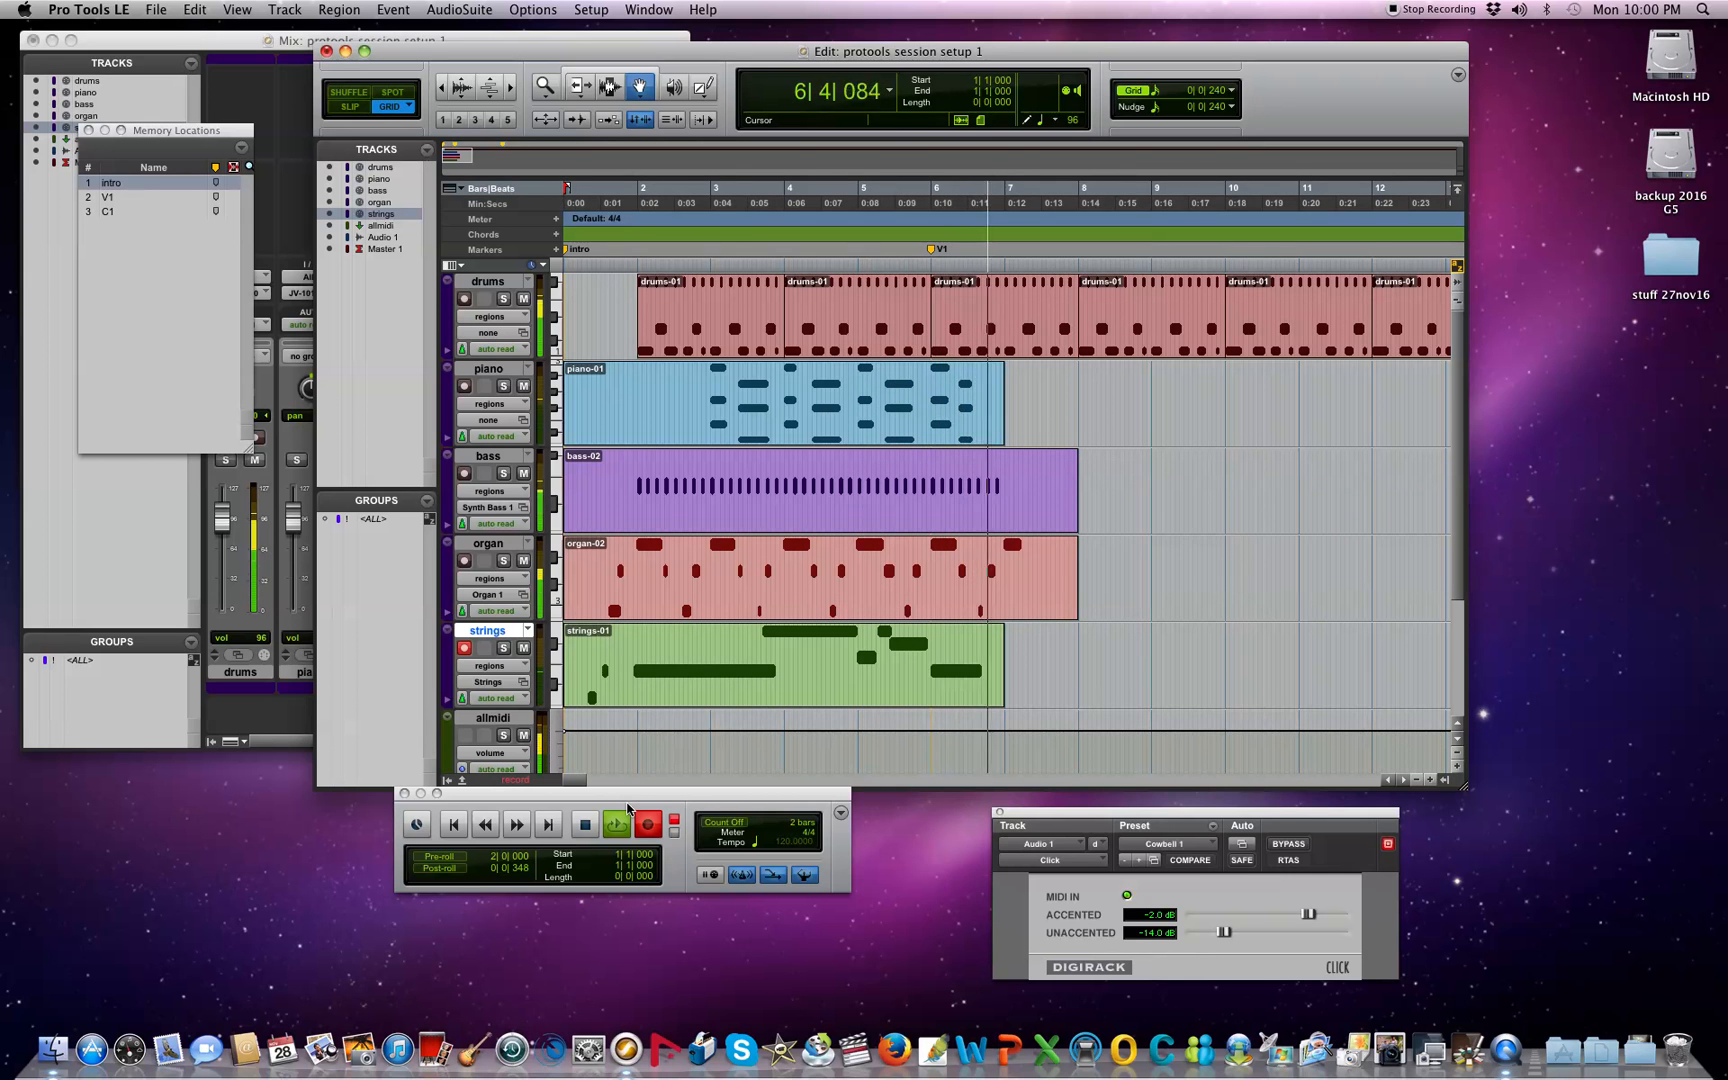
key(space)
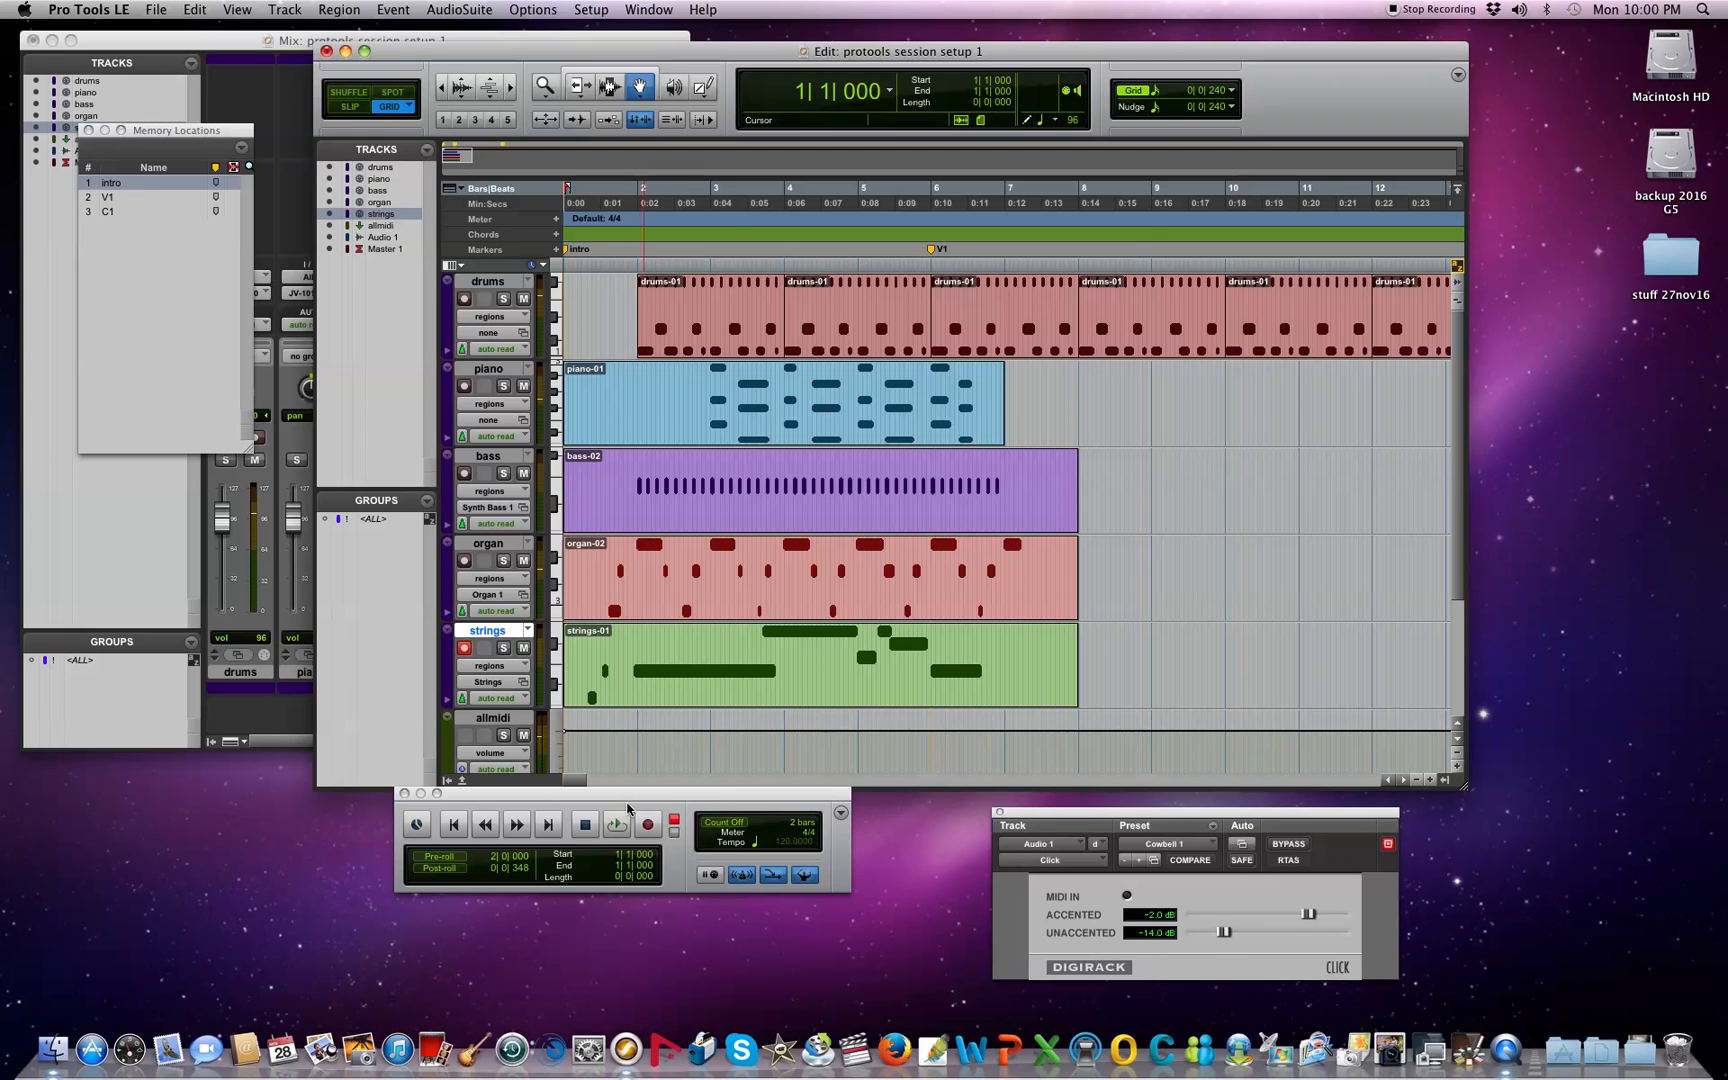
Step: Delete the strings region and record a new part on the strings track from bar 1 to about bar 7, then stop recording
click(799, 680)
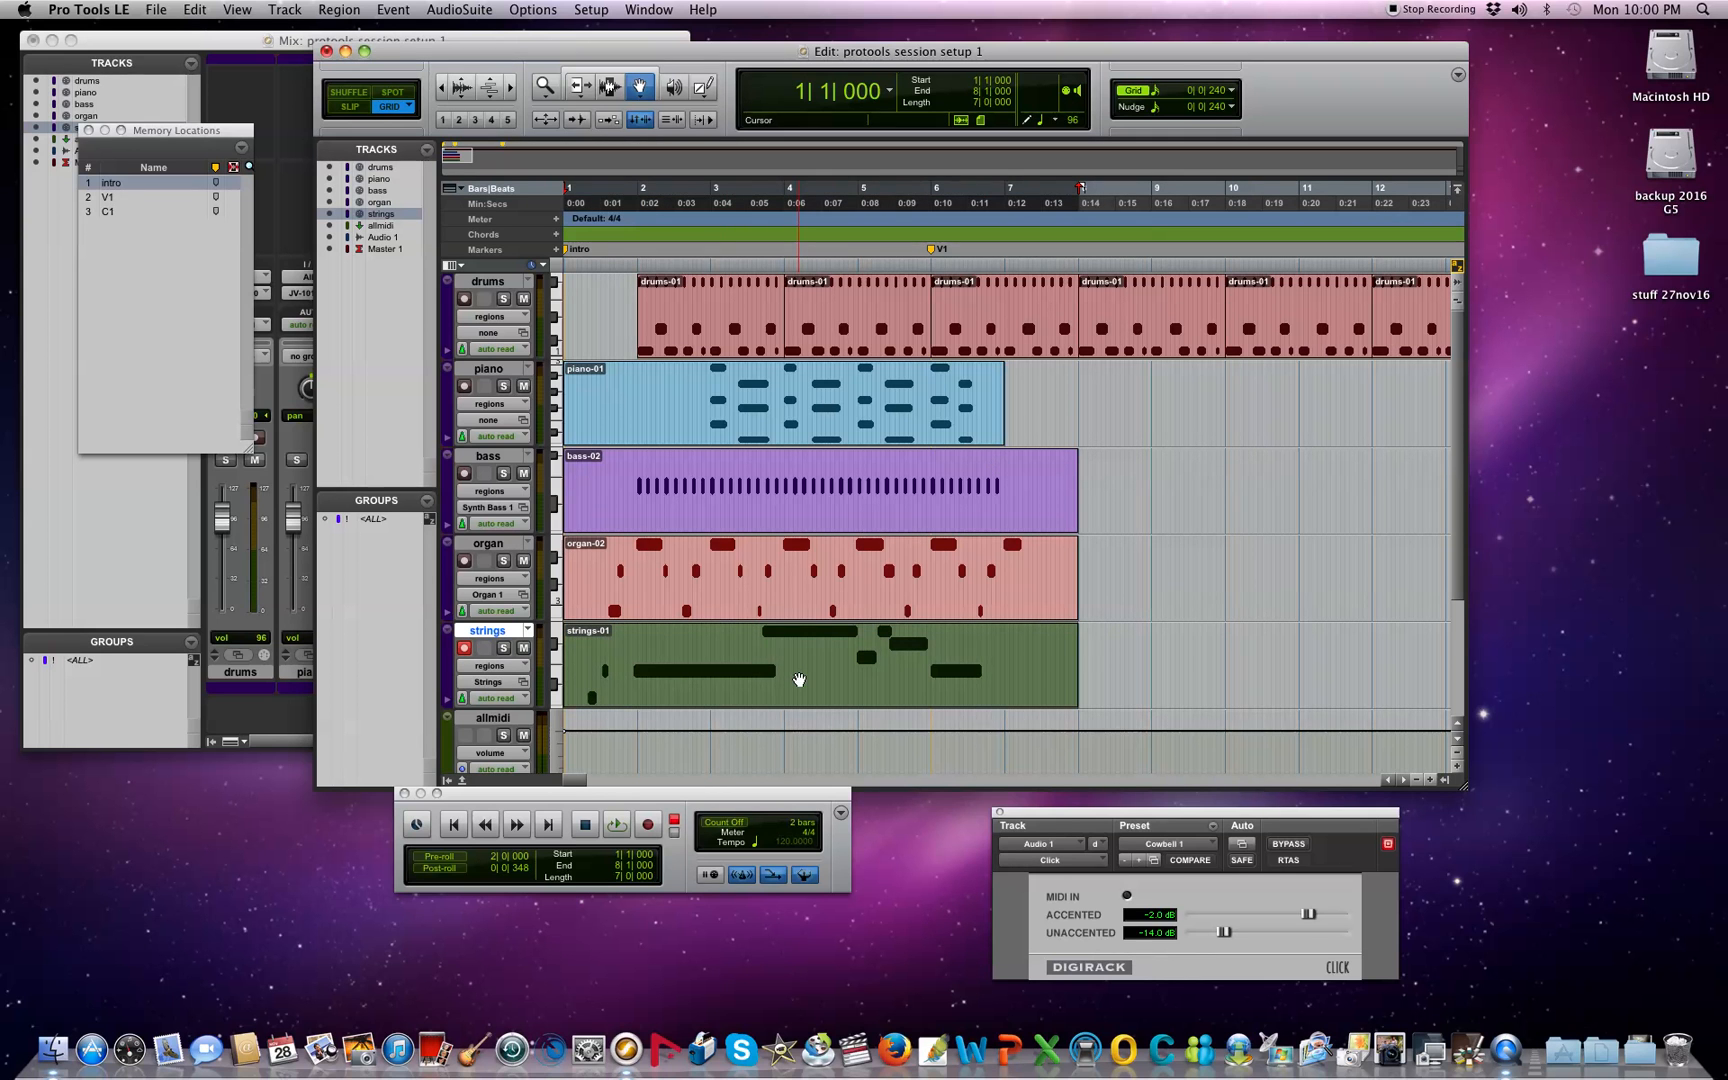
key(Delete)
click(648, 824)
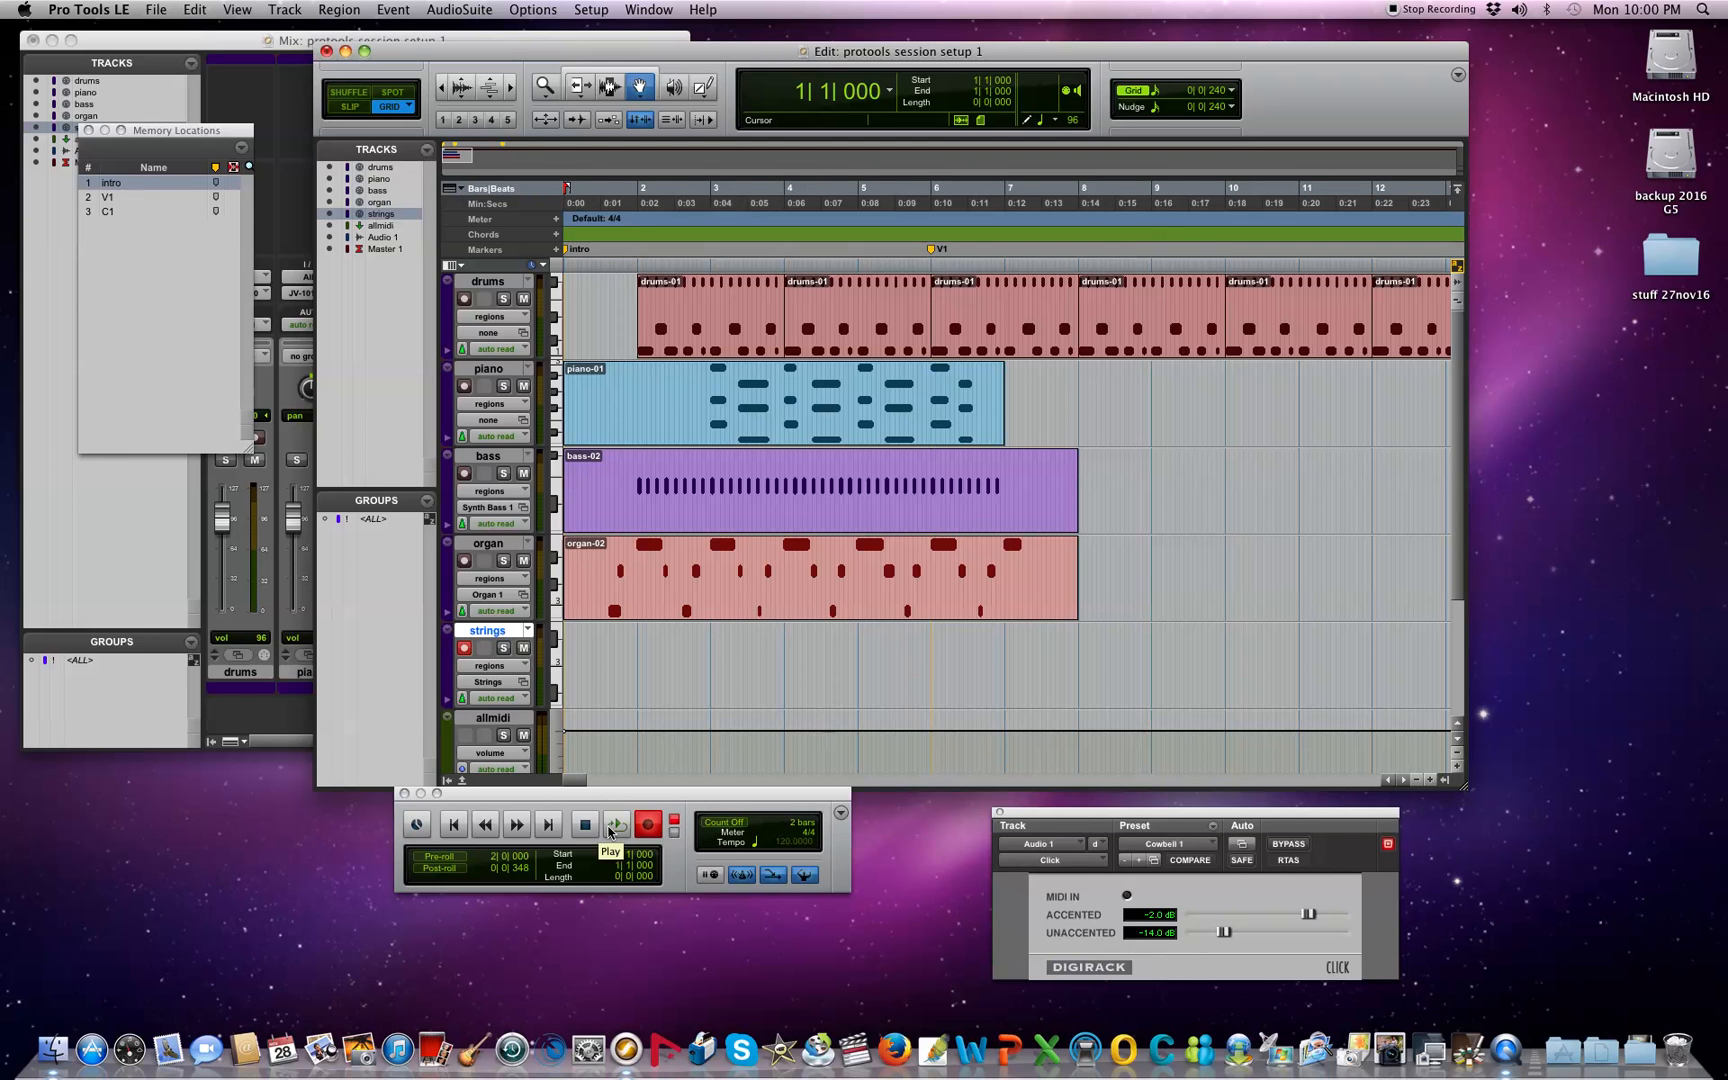
click(610, 831)
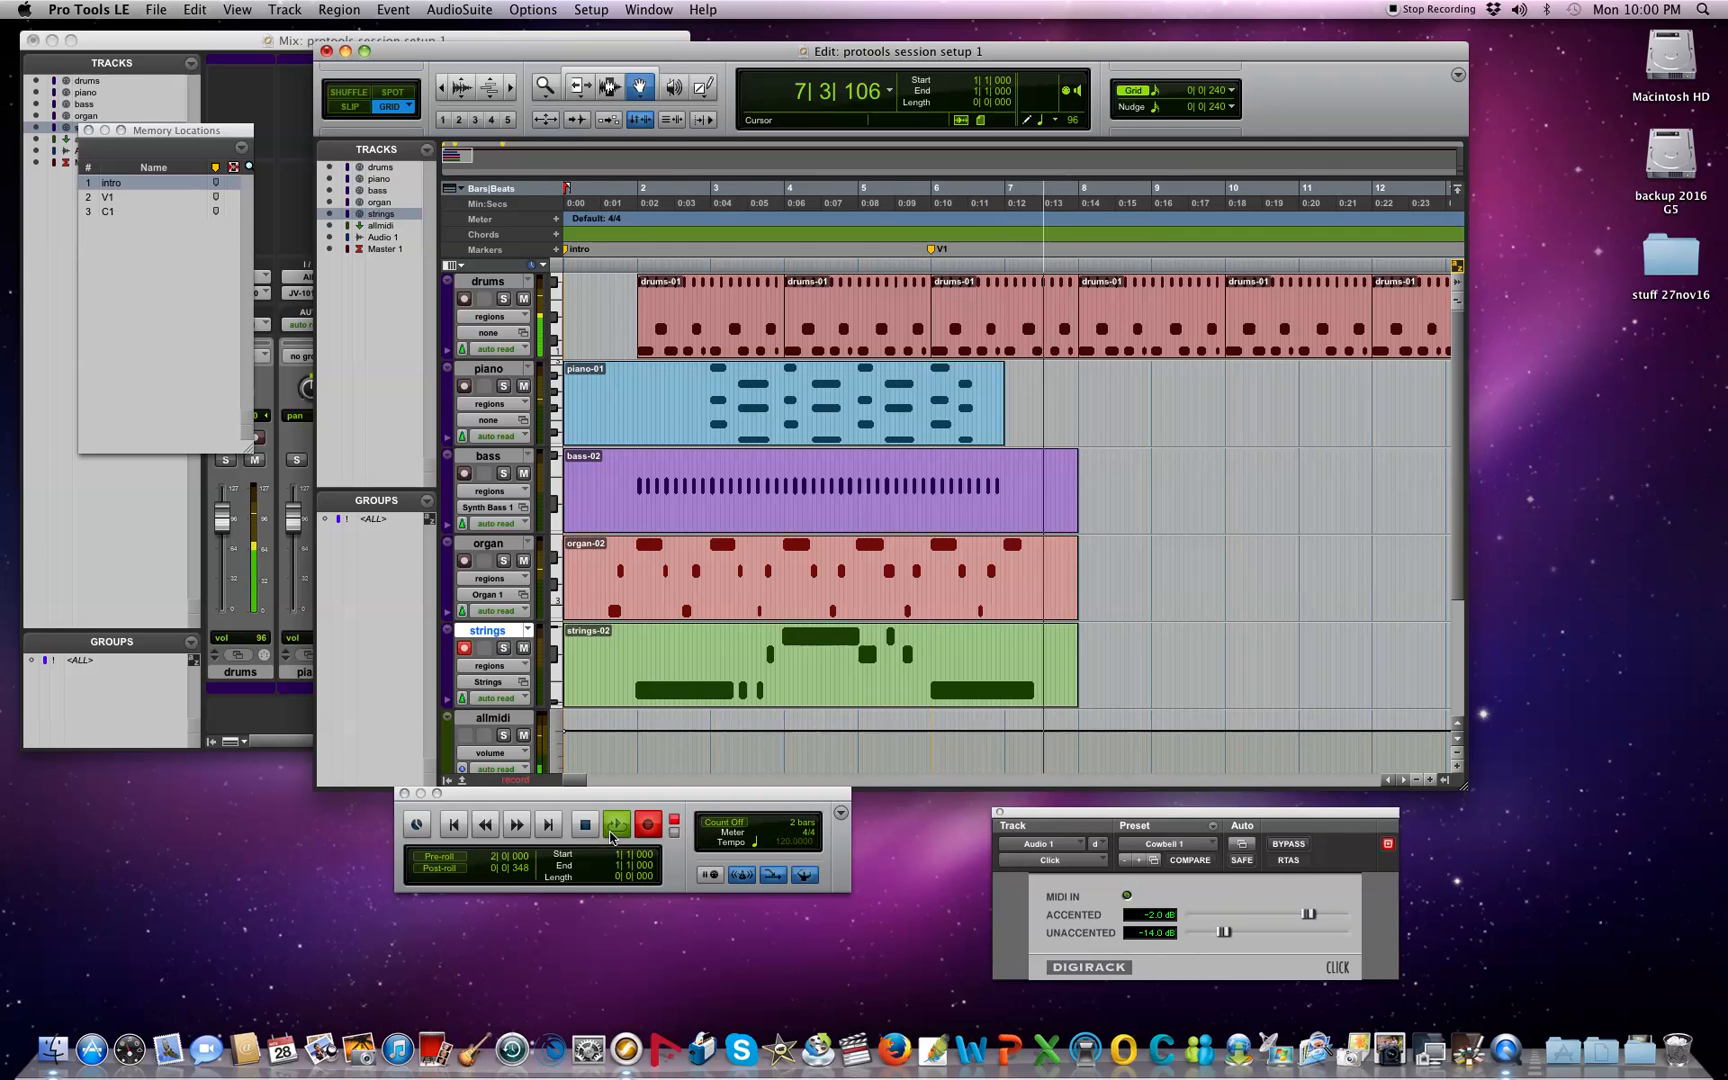
click(611, 834)
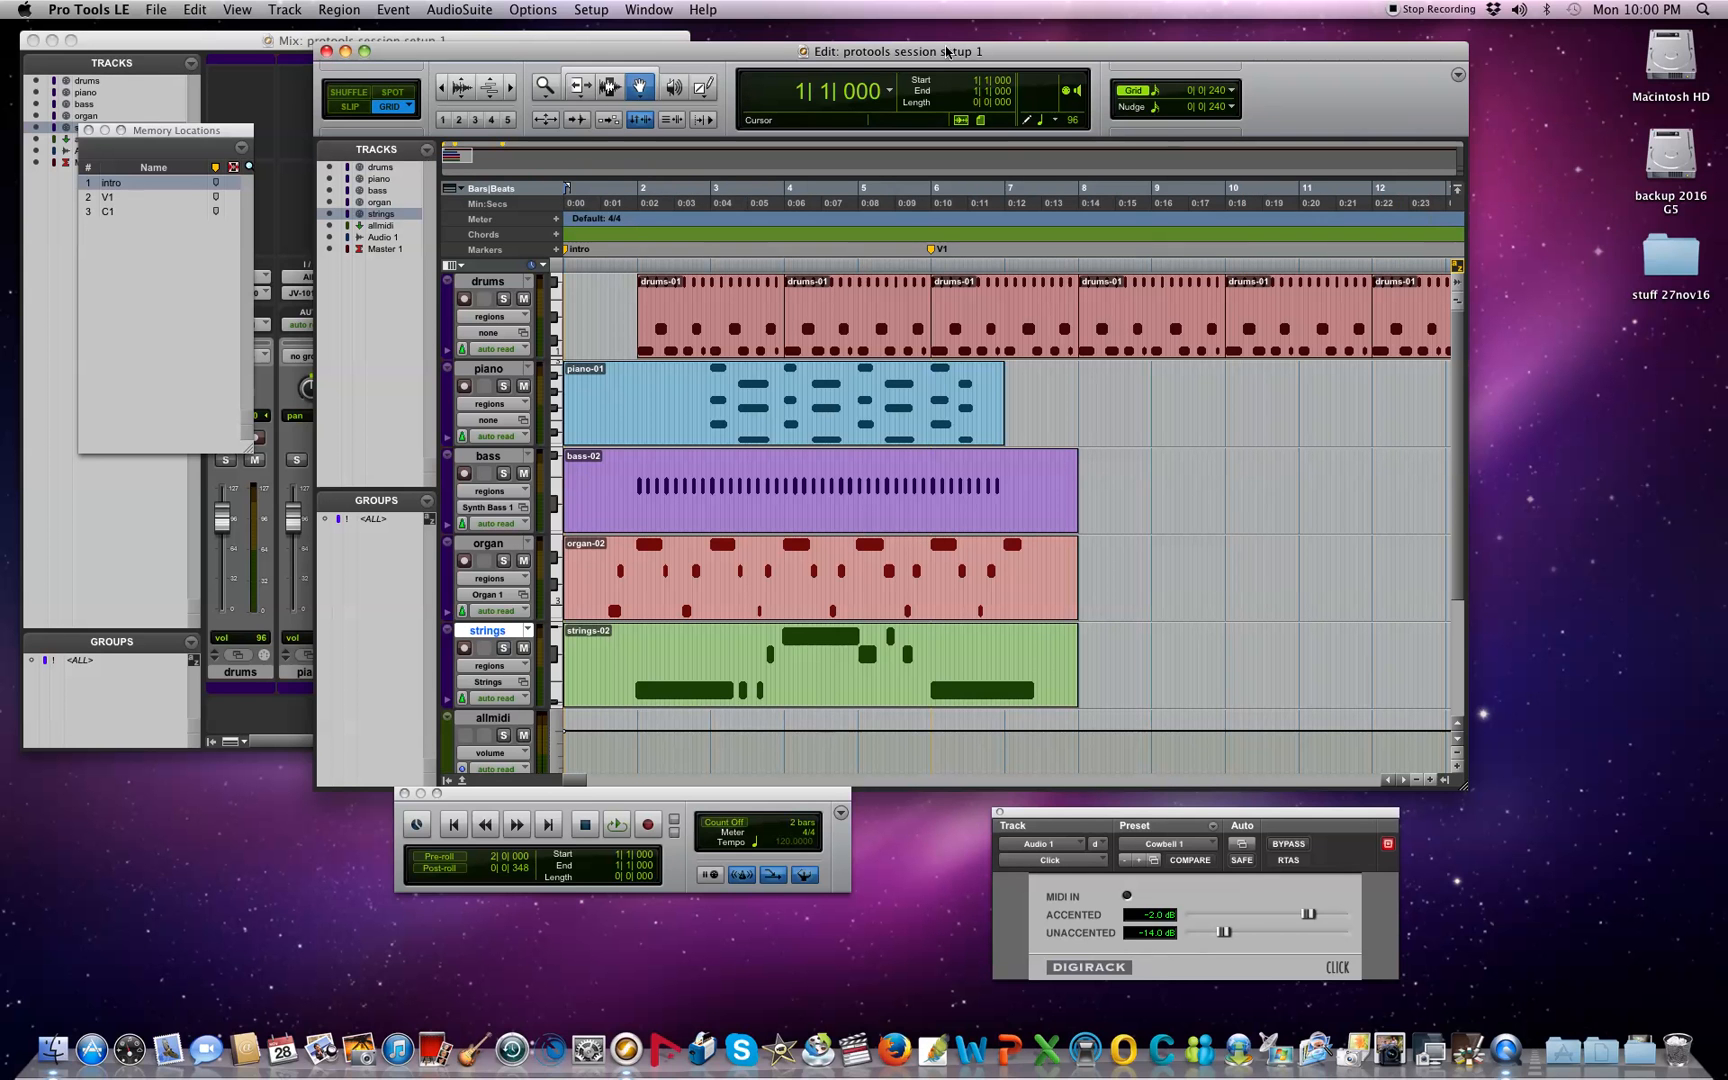
Step: Move the Edit window down and reposition and enlarge the Mix window so all channel strips from drums to Master 1 fit in view
drag(999, 50, 913, 517)
drag(538, 48, 946, 48)
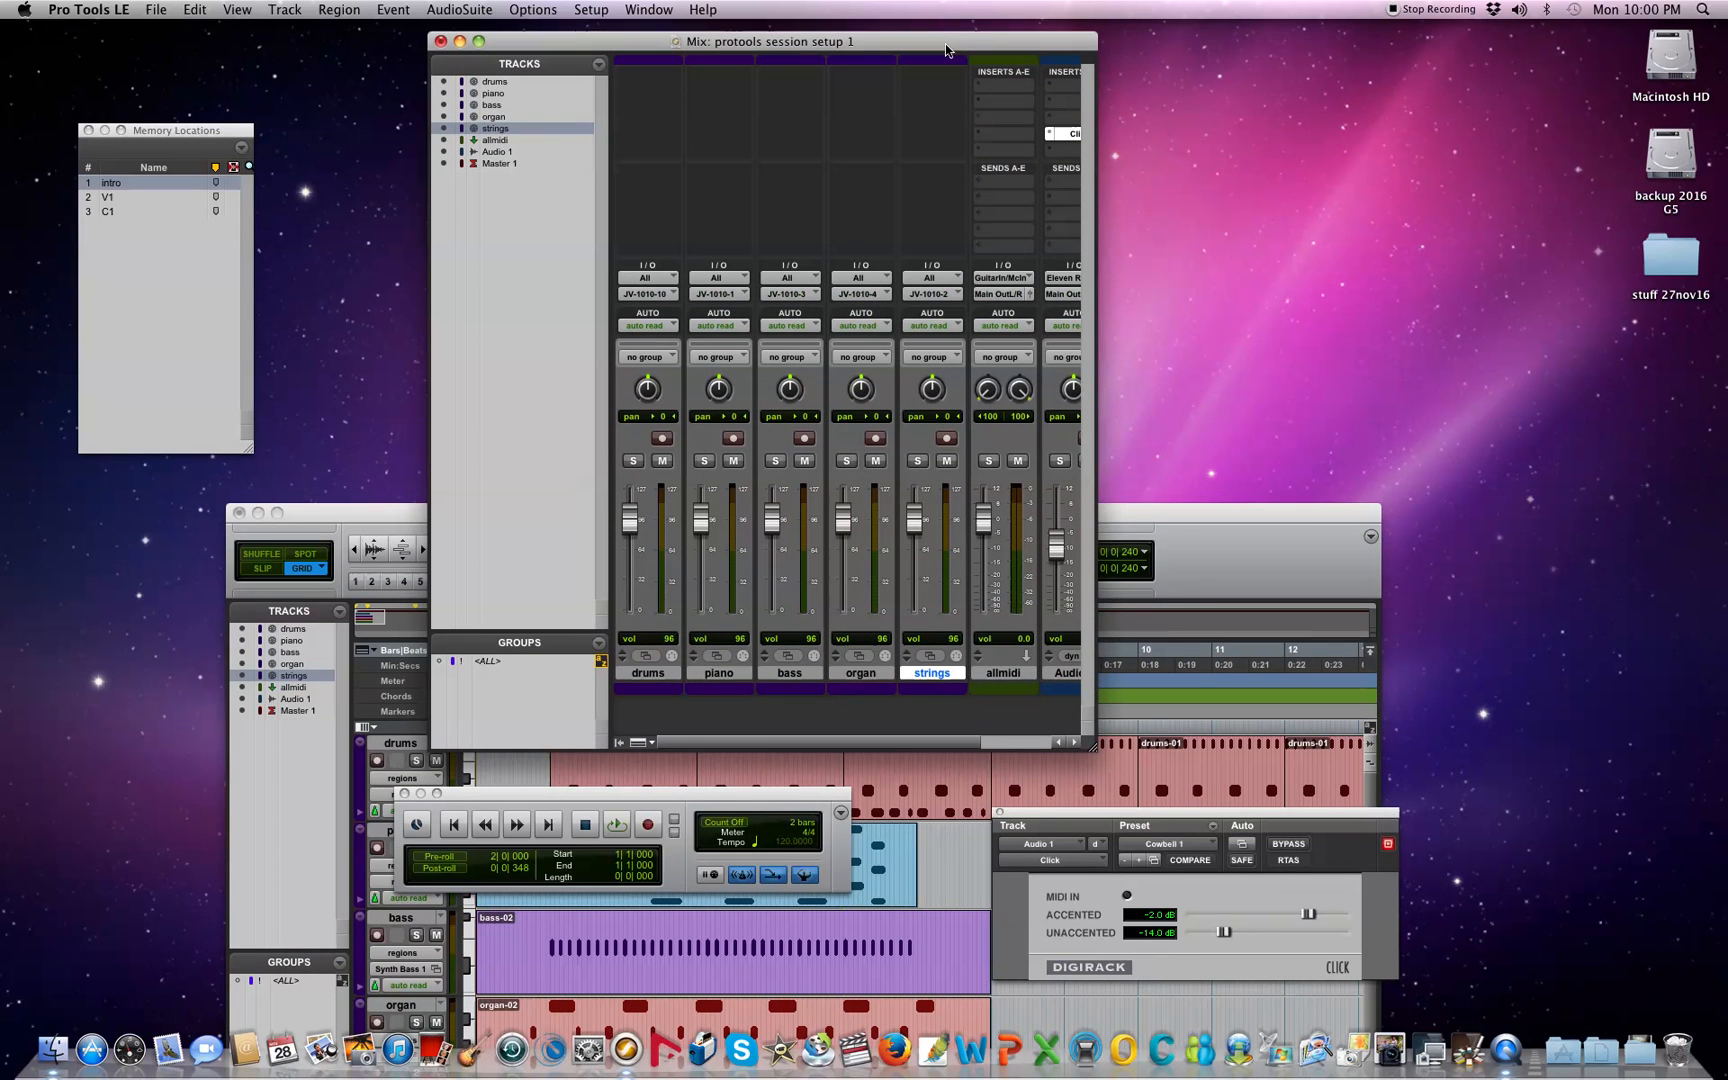
mouse_move(1095, 748)
mouse_down()
mouse_move(1466, 776)
mouse_move(1084, 759)
mouse_up()
drag(940, 757, 1128, 652)
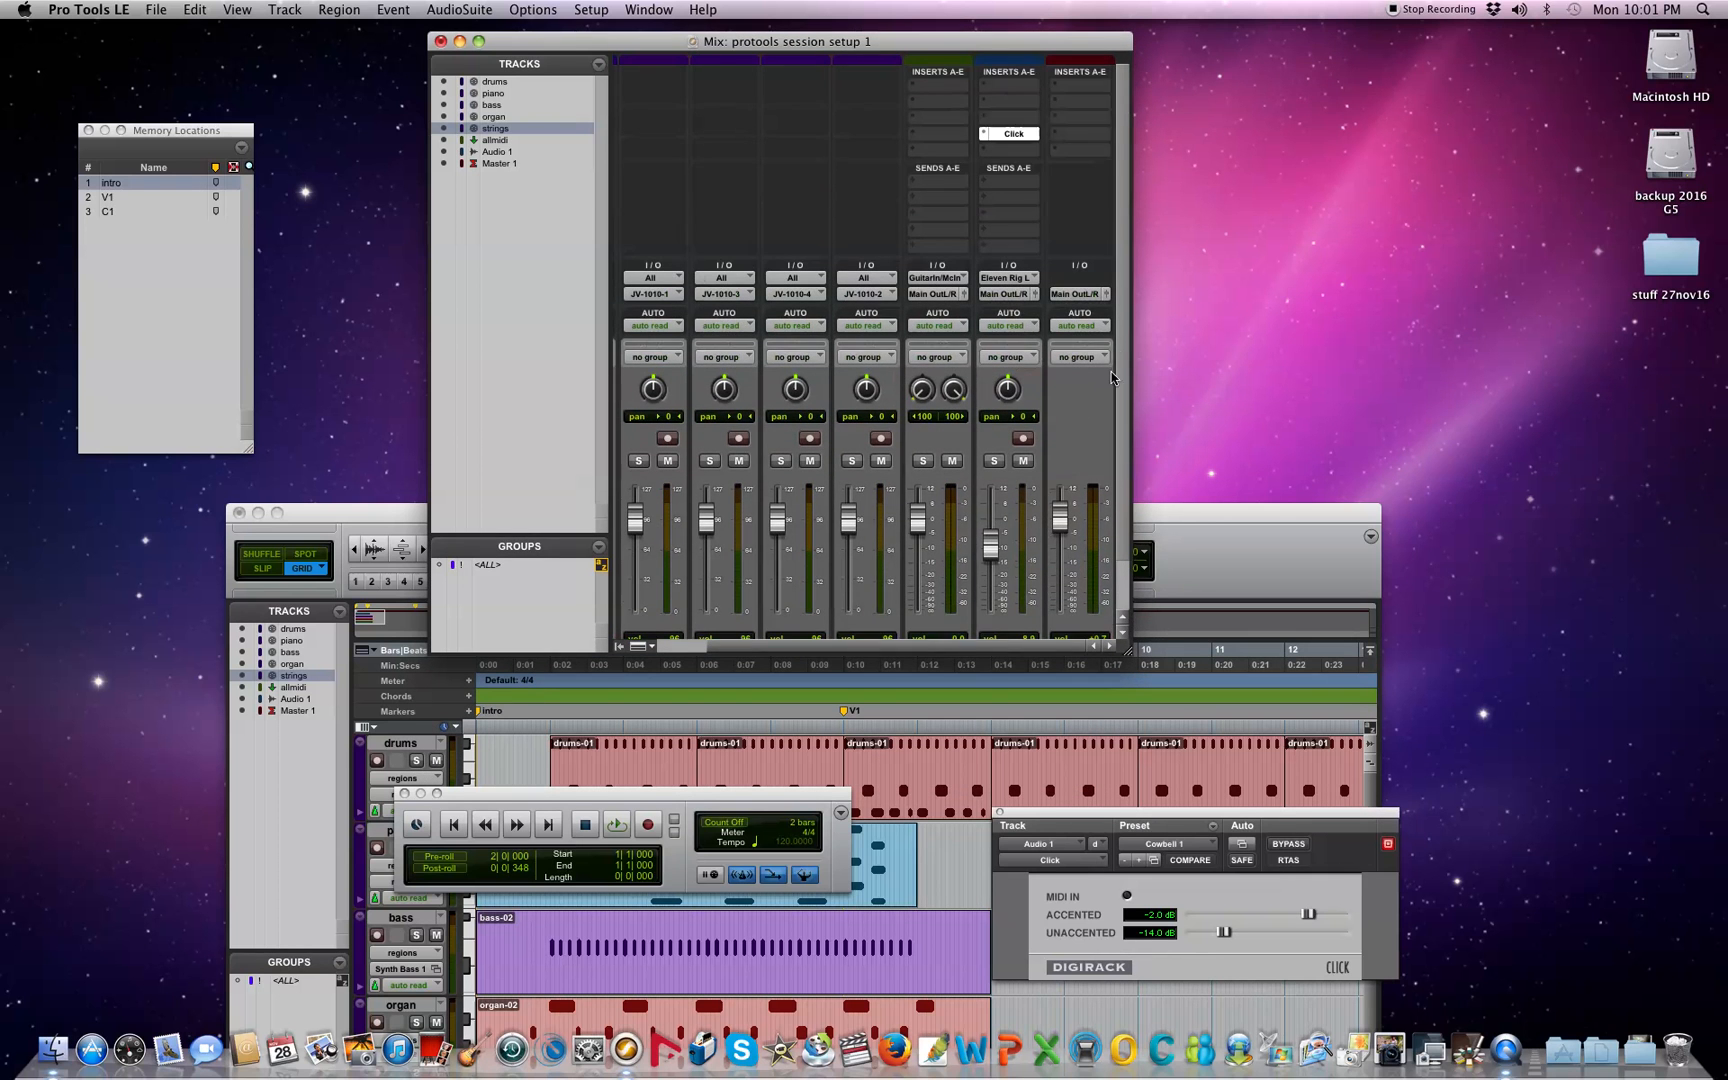
drag(1127, 657, 1240, 660)
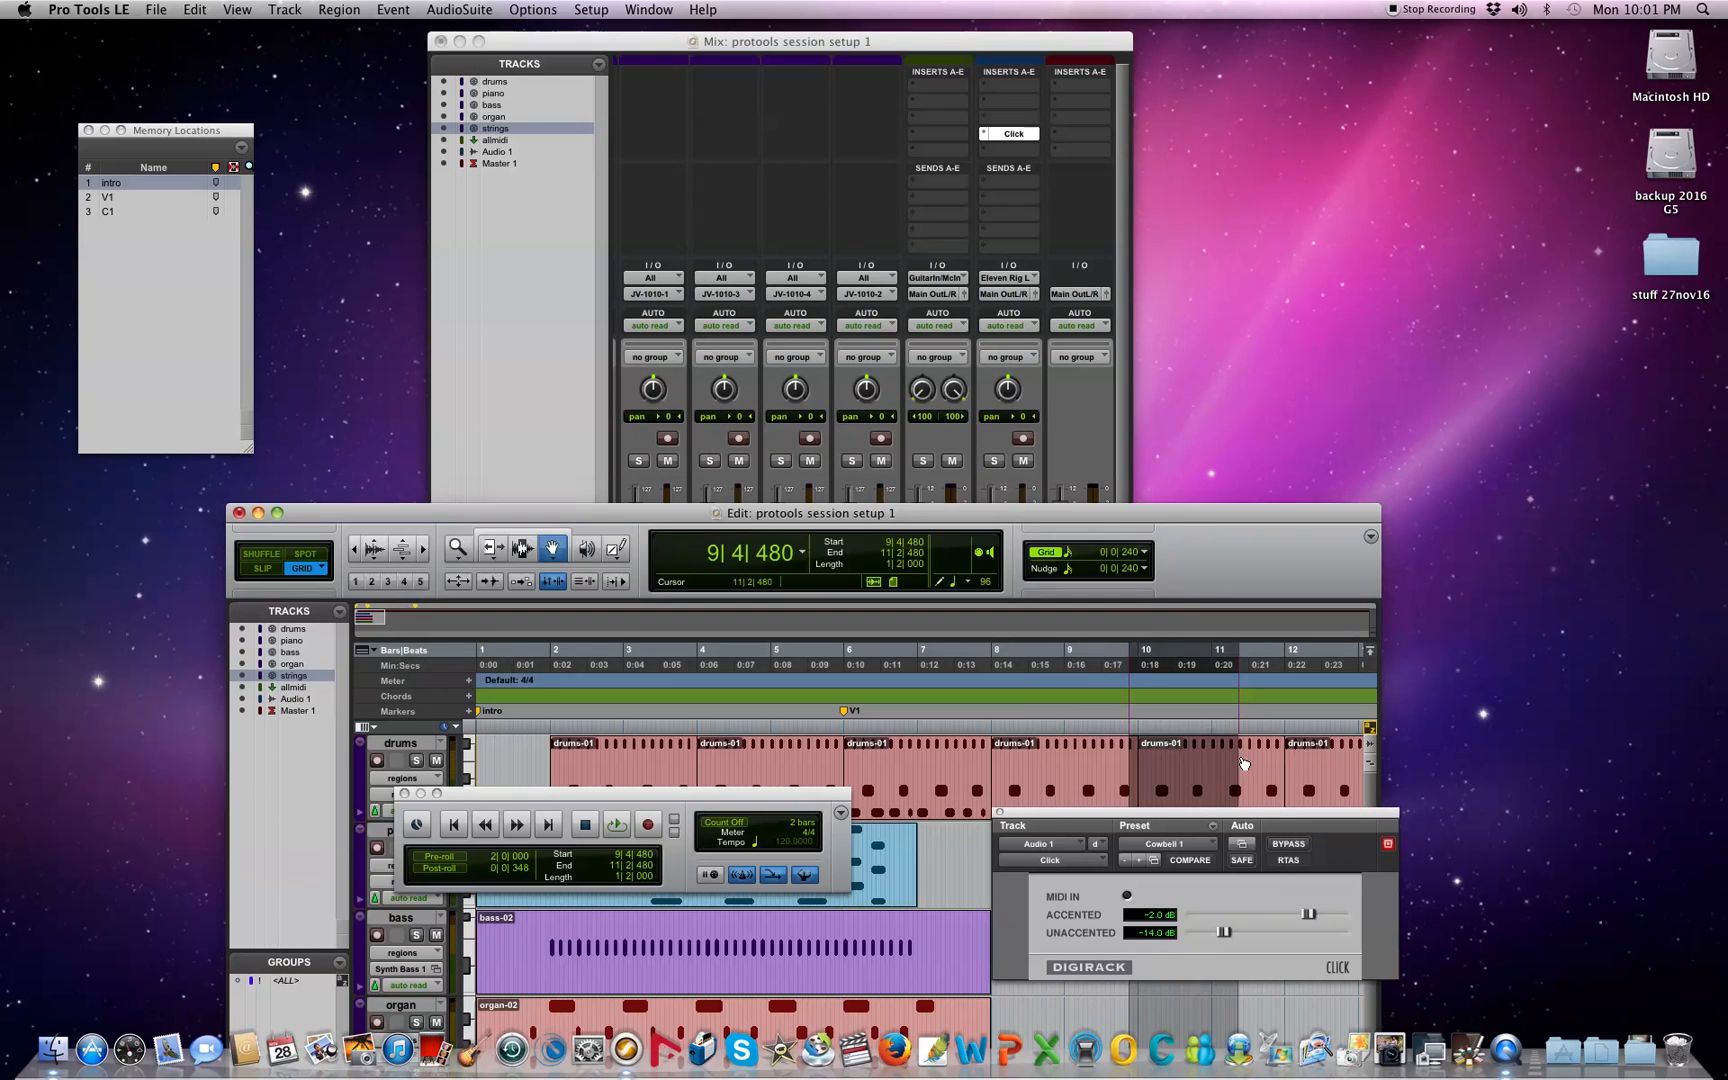
drag(1114, 524, 1210, 720)
drag(1021, 49, 716, 43)
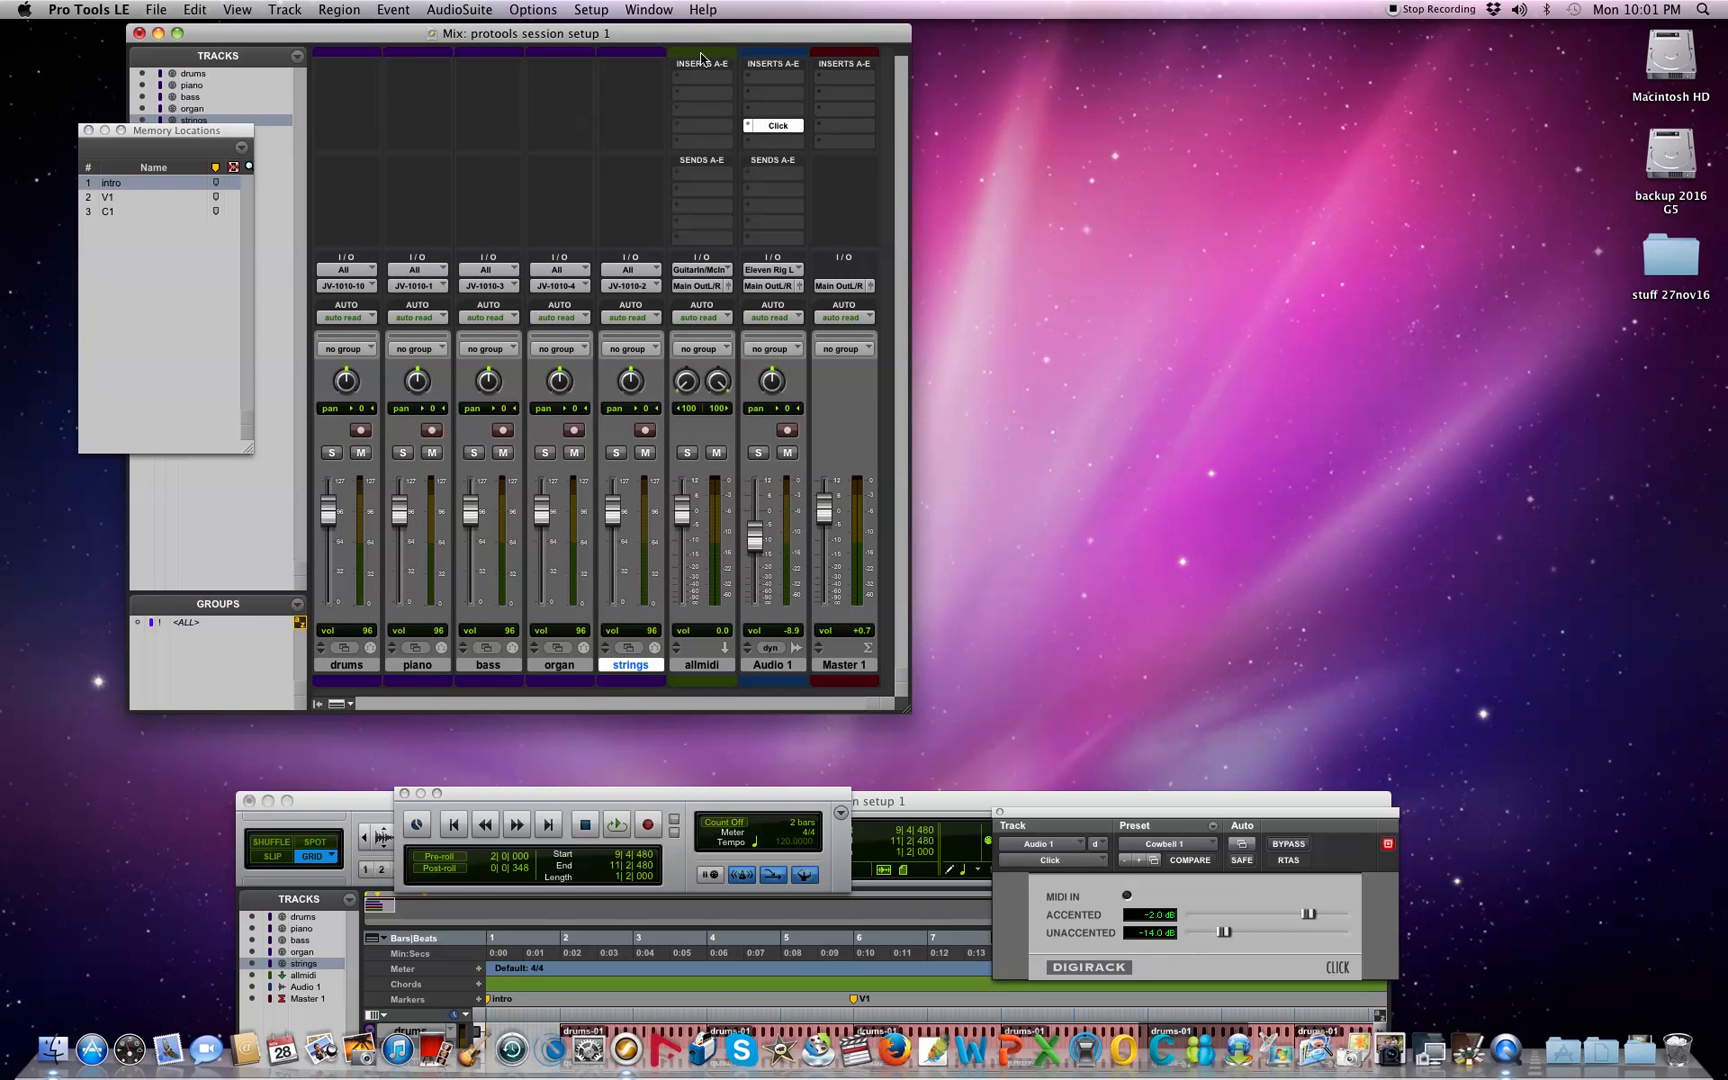